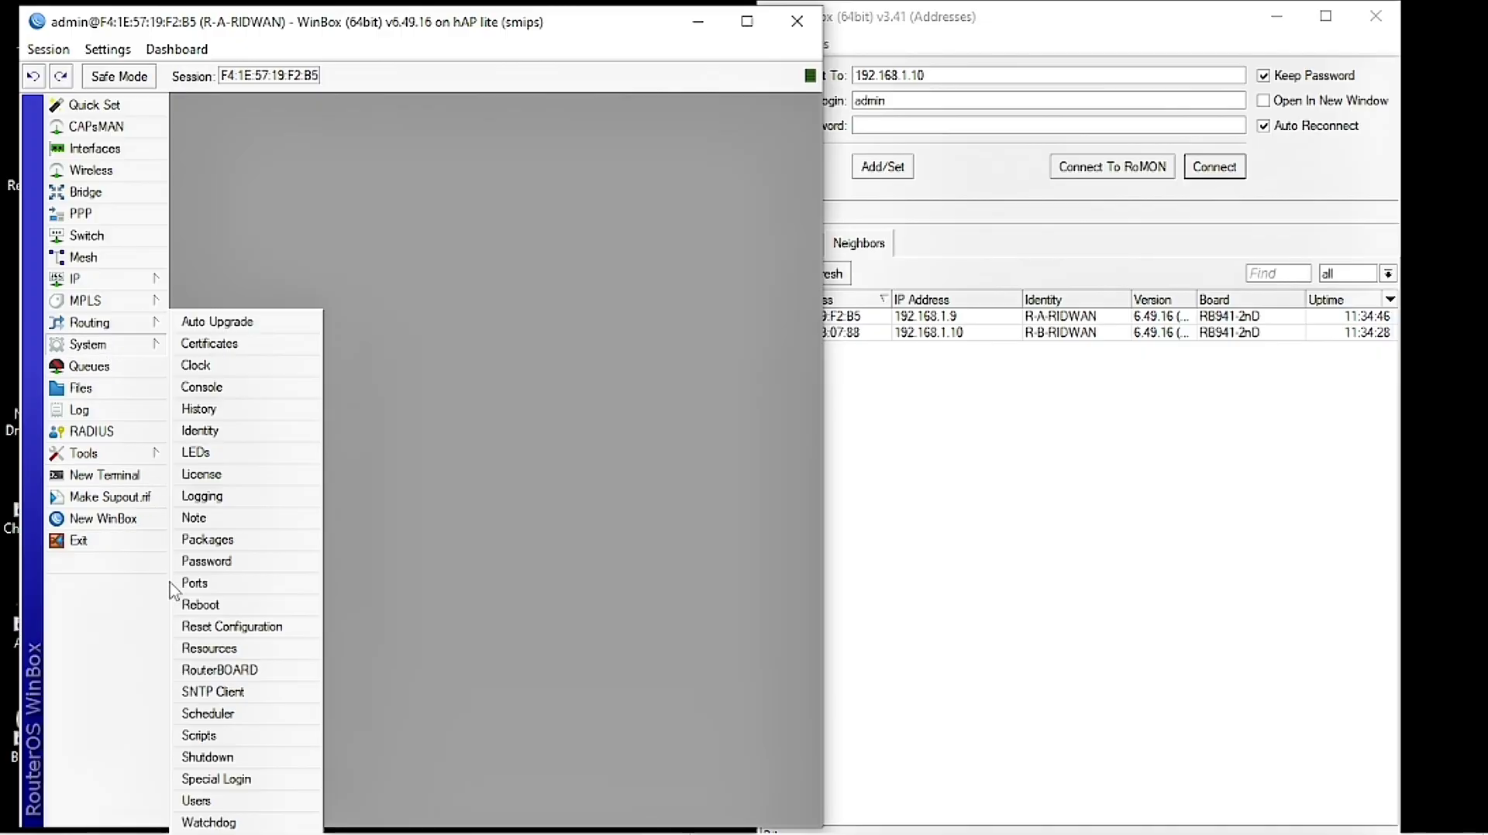
# Step: Reset R-A-RIDWAN's configuration with No Default Configuration ticked and confirm the reboot
pyautogui.click(205, 631)
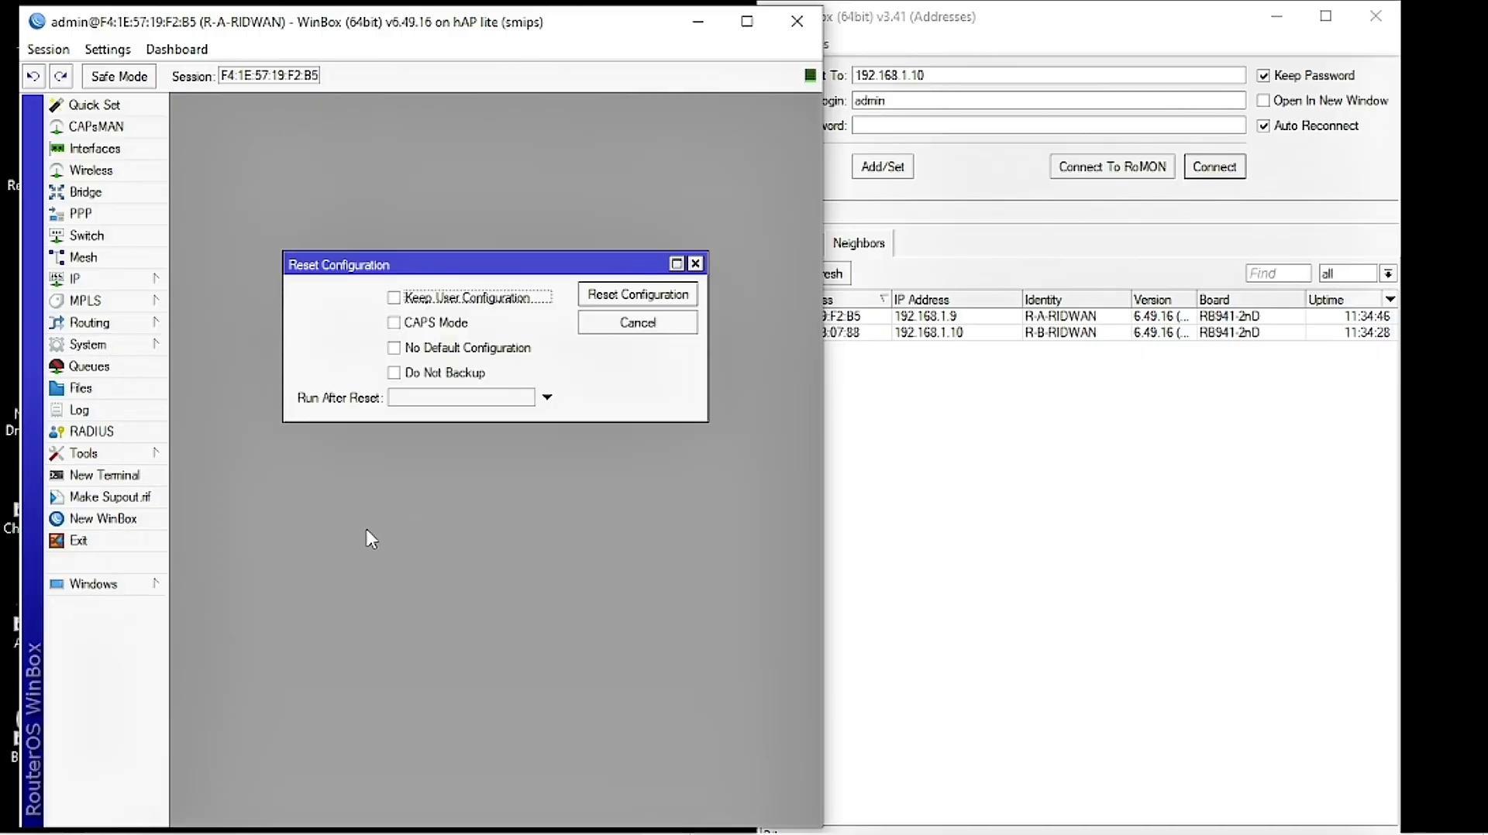
pyautogui.click(426, 349)
pyautogui.click(616, 304)
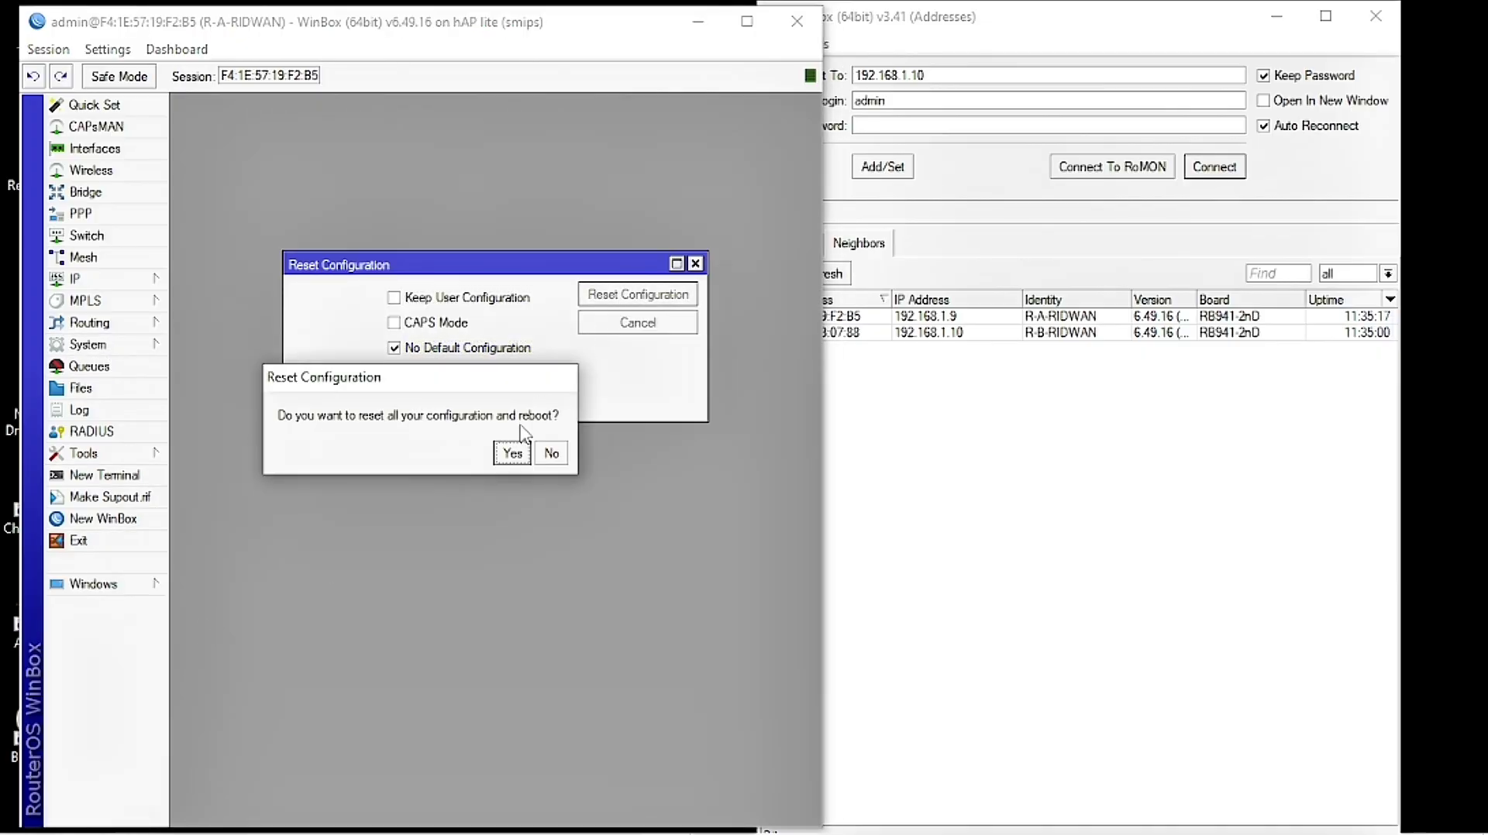
pyautogui.click(507, 454)
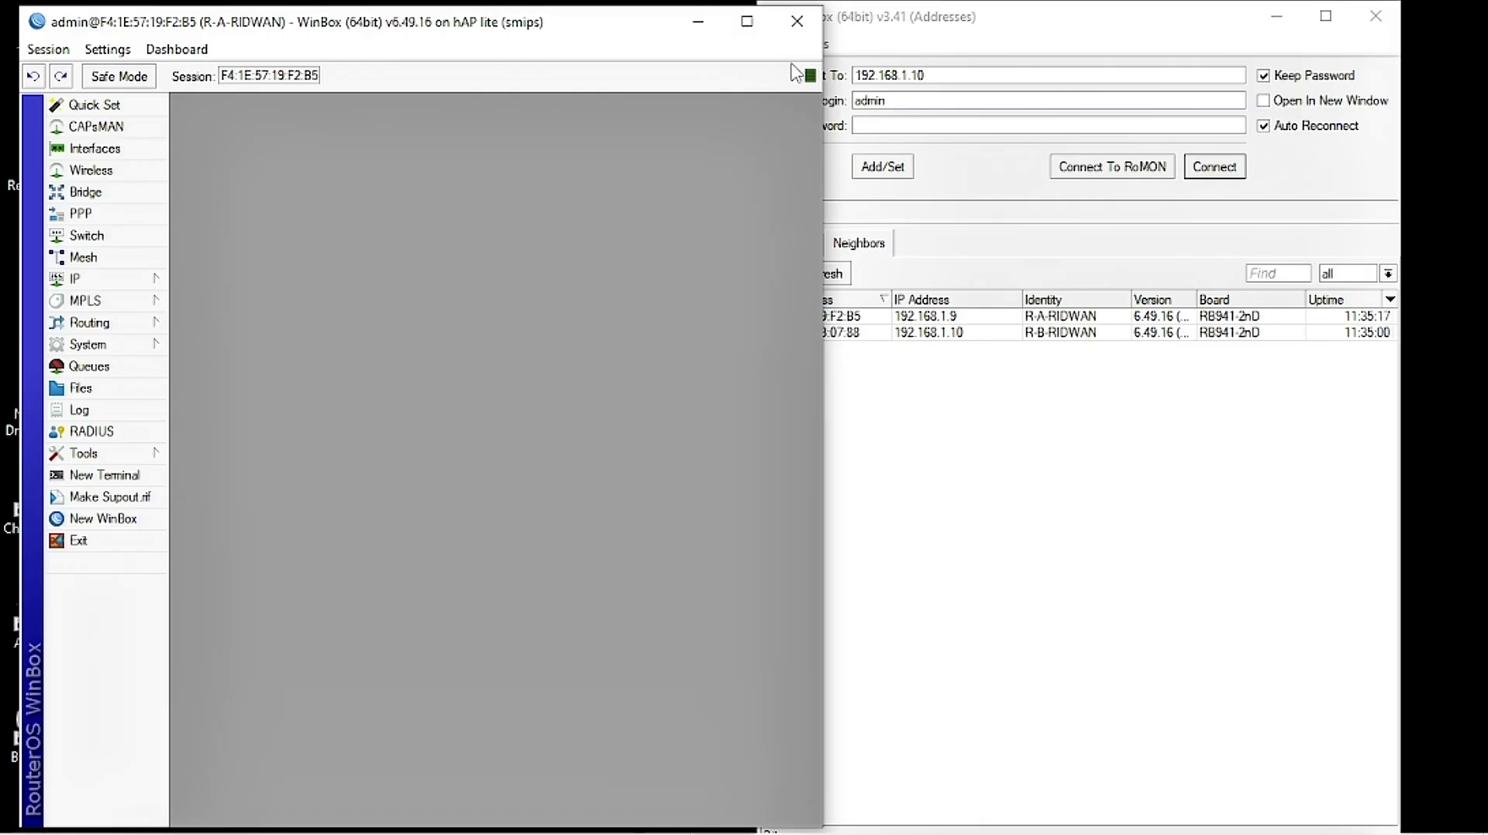
# Step: Refresh the neighbour list and log into R-B-RIDWAN, skipping the password change
pyautogui.click(960, 409)
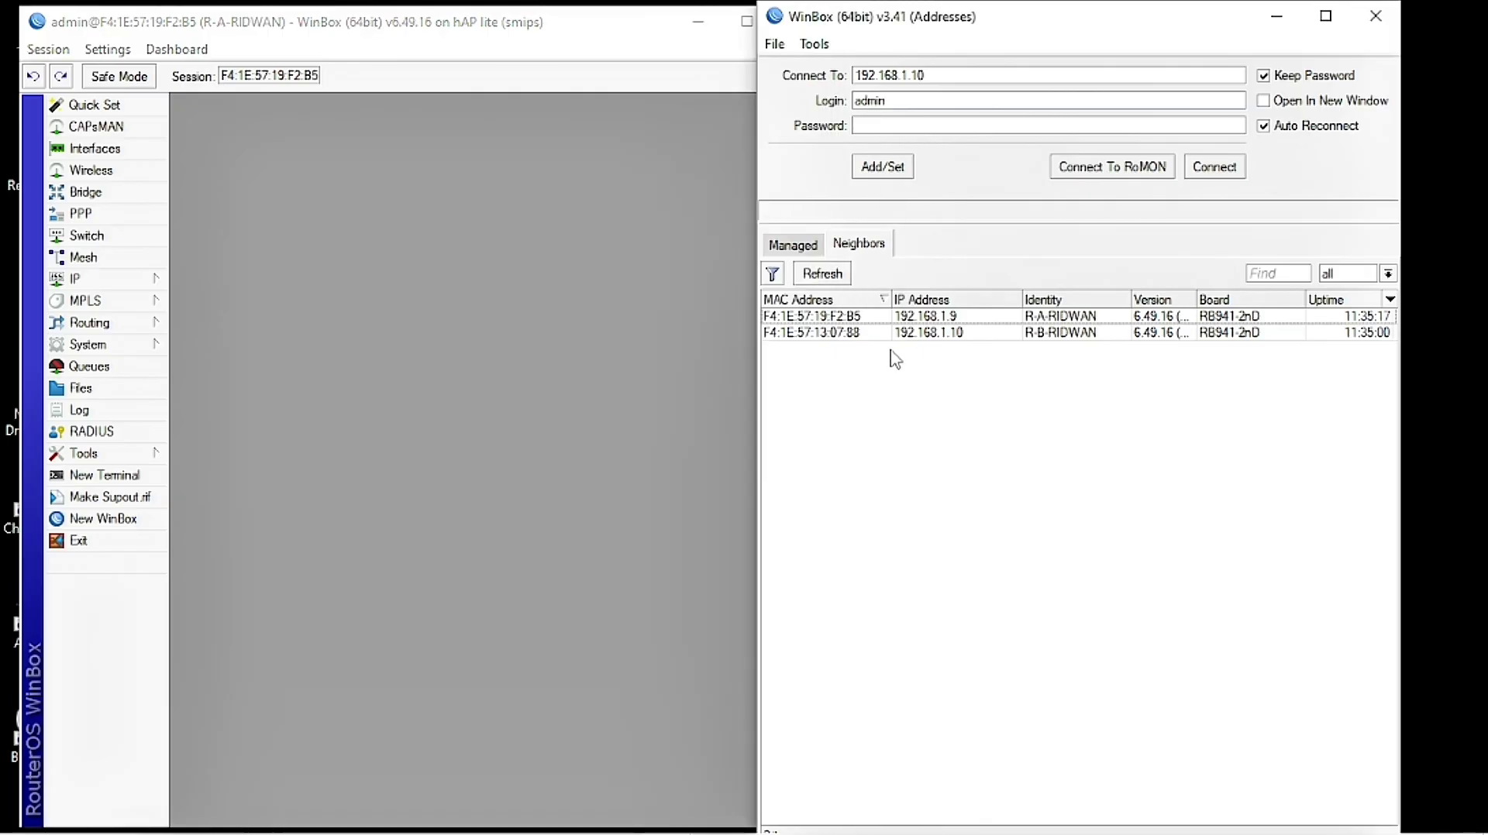
pyautogui.click(817, 278)
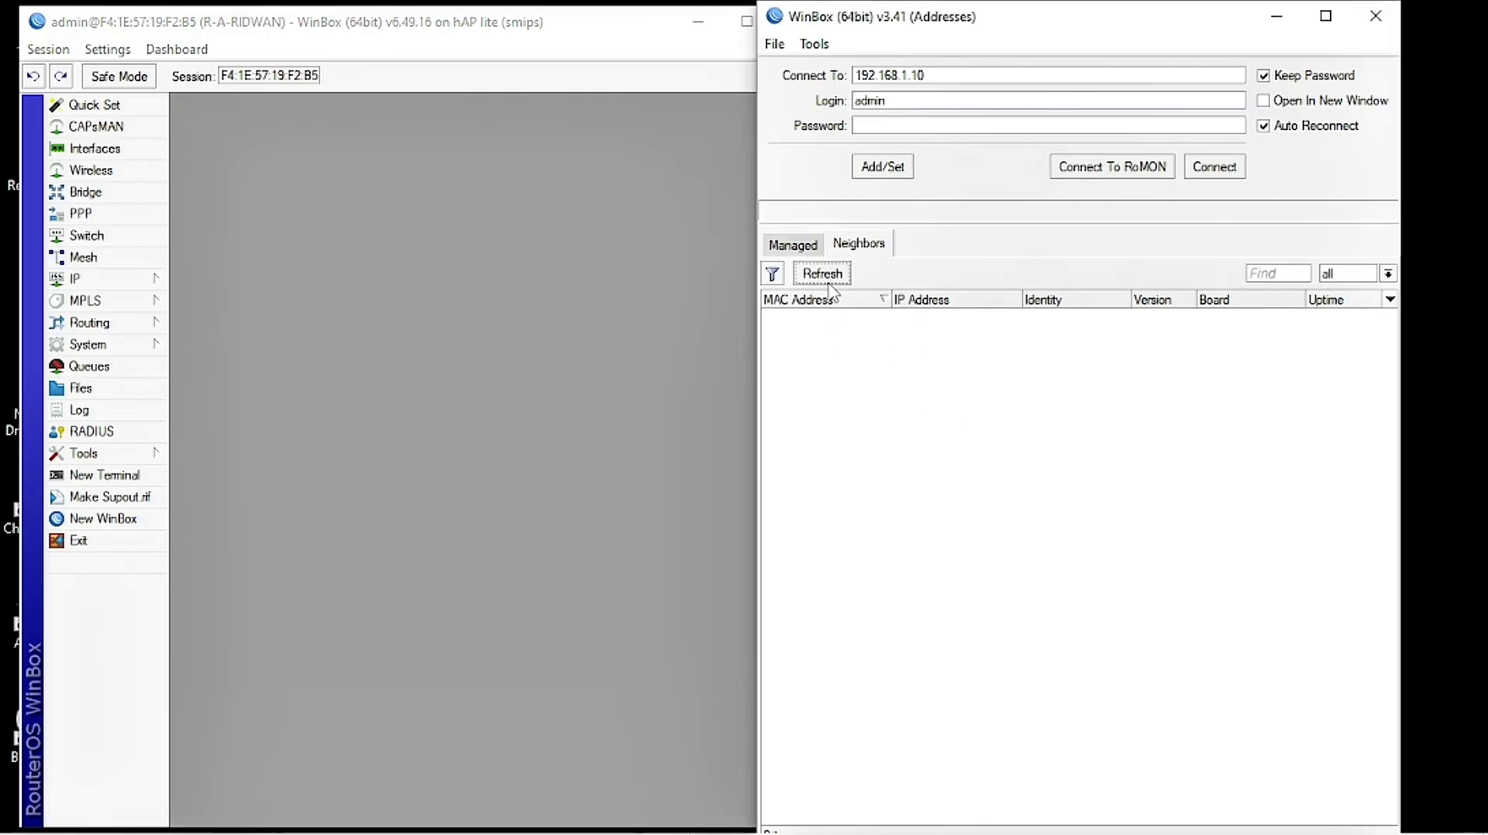
pyautogui.click(826, 278)
pyautogui.click(820, 317)
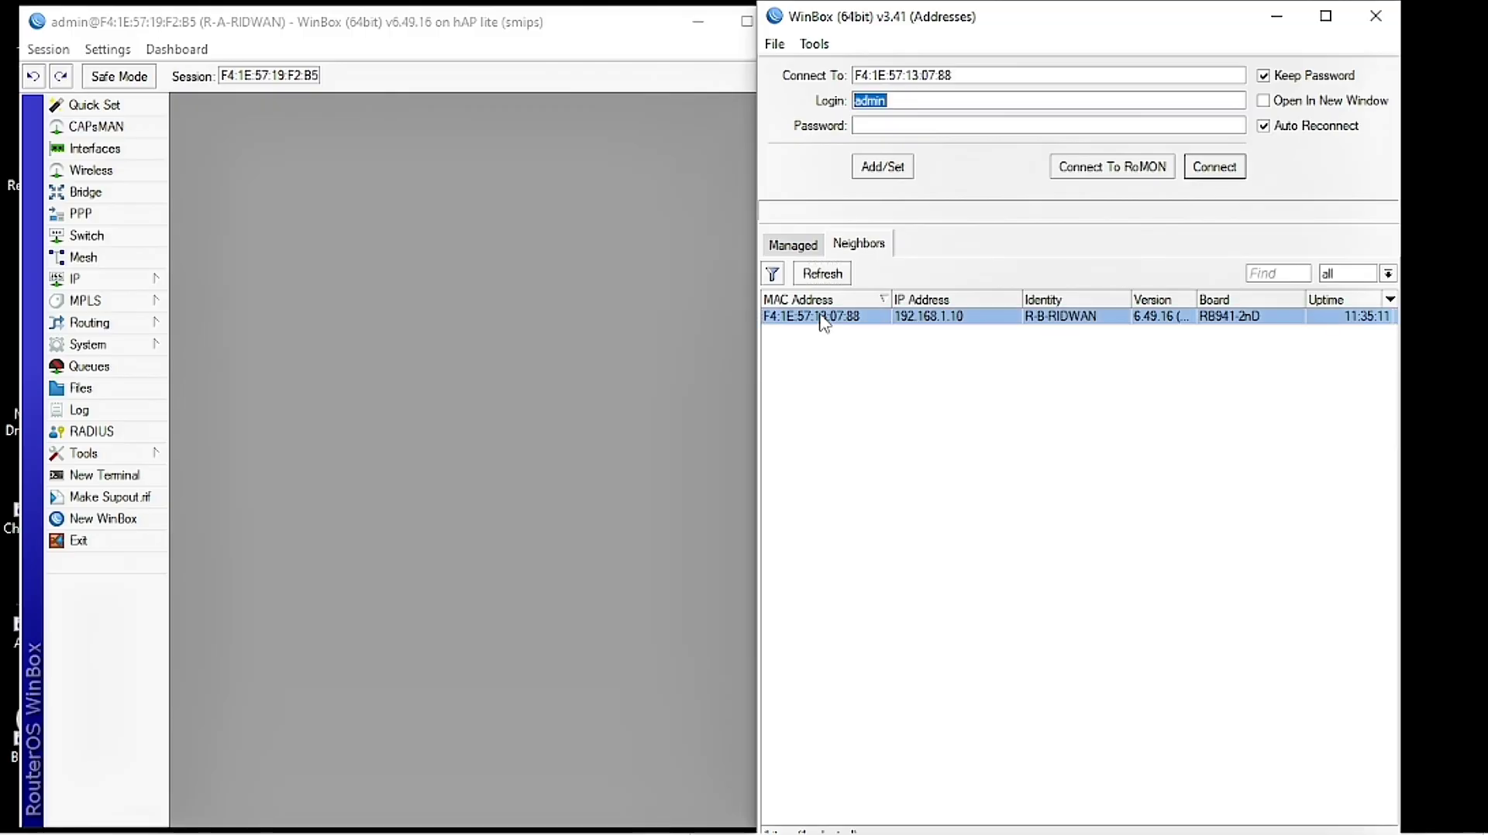
pyautogui.click(1214, 167)
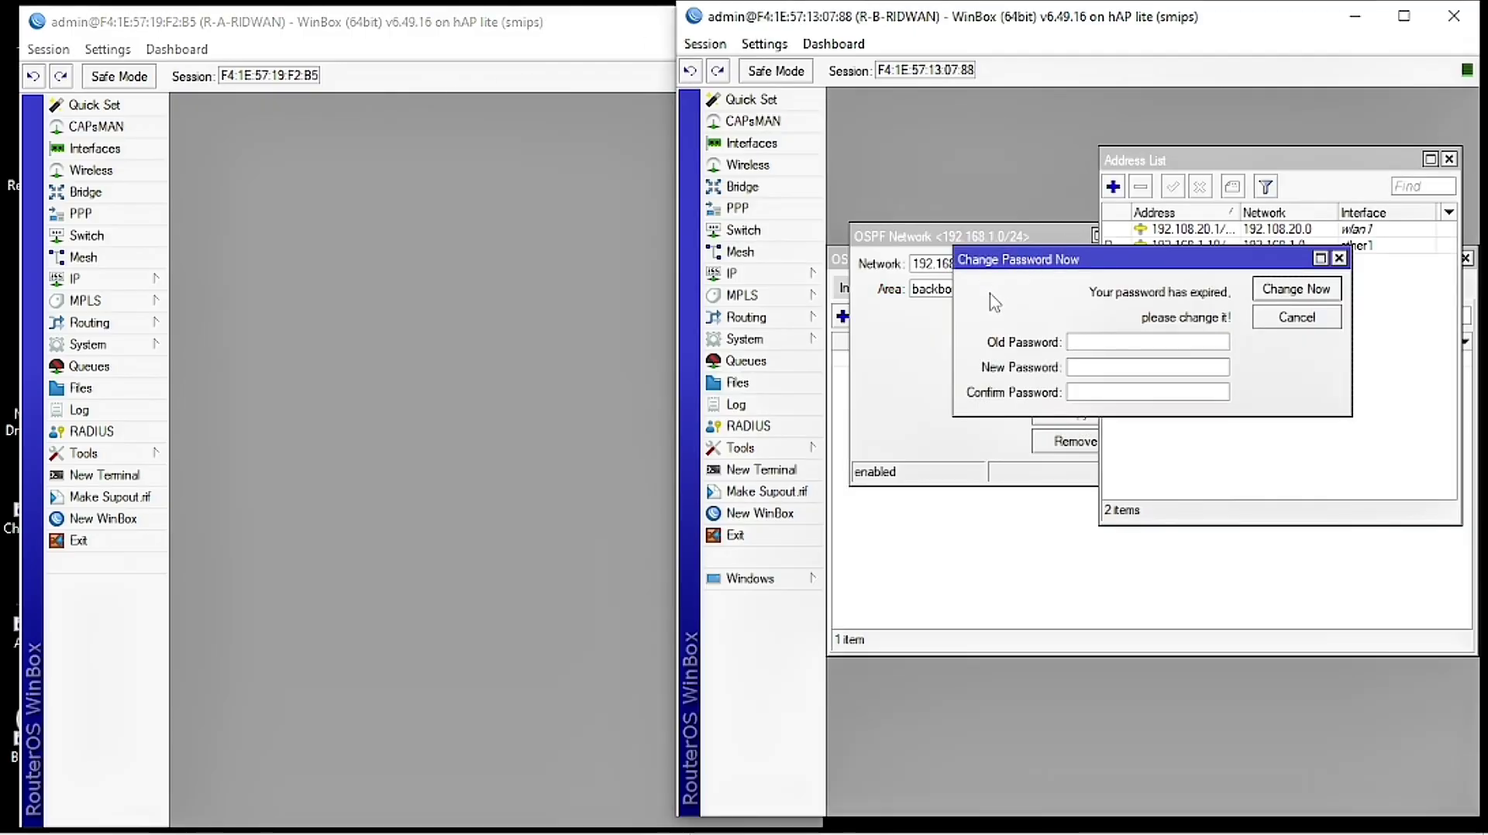
pyautogui.click(1294, 319)
# Step: Close the leftover address list, OSPF and OSPF network windows on R-B
pyautogui.click(1448, 158)
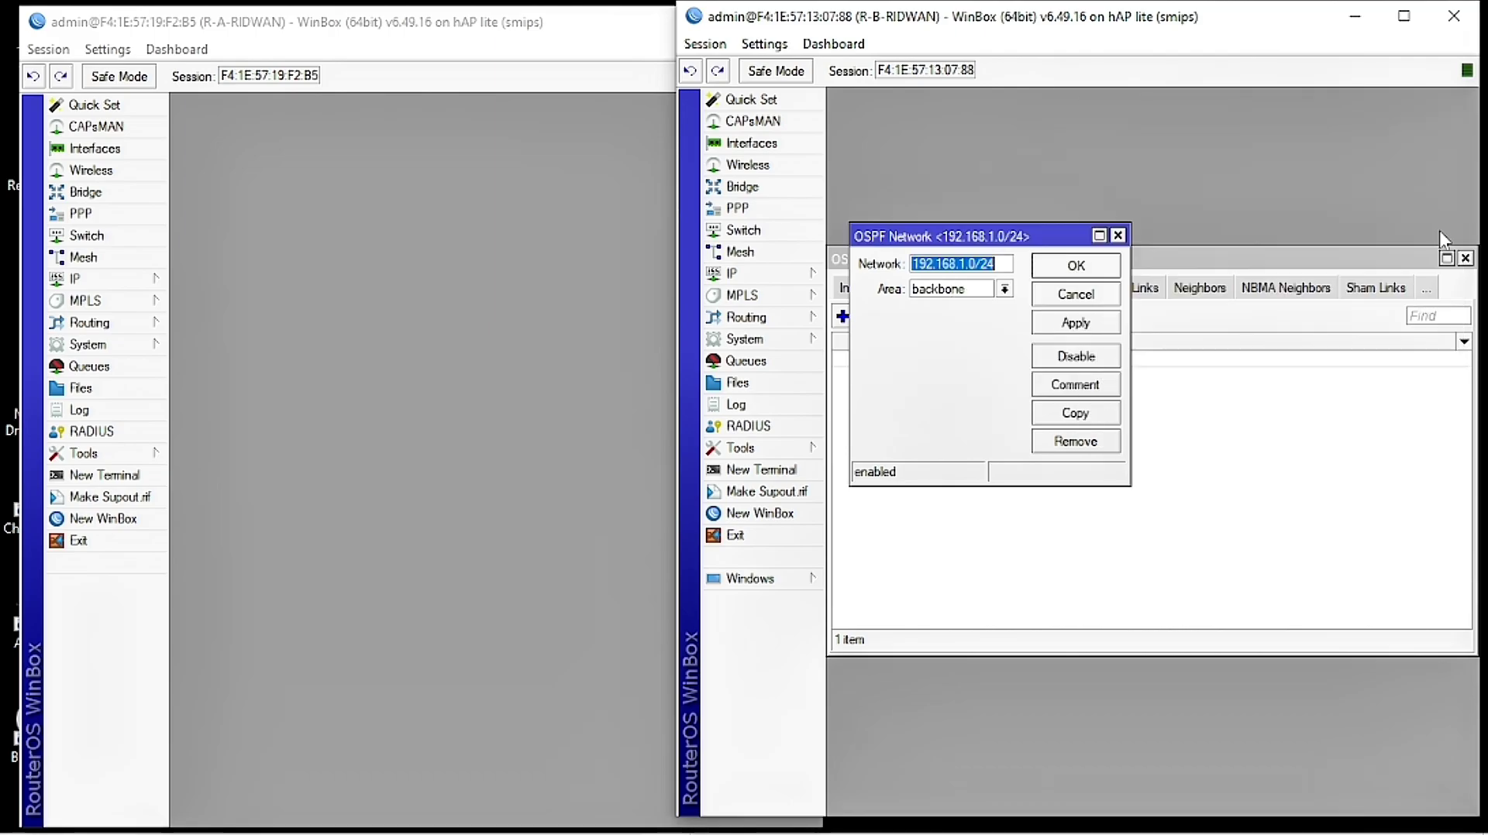
pyautogui.click(1464, 259)
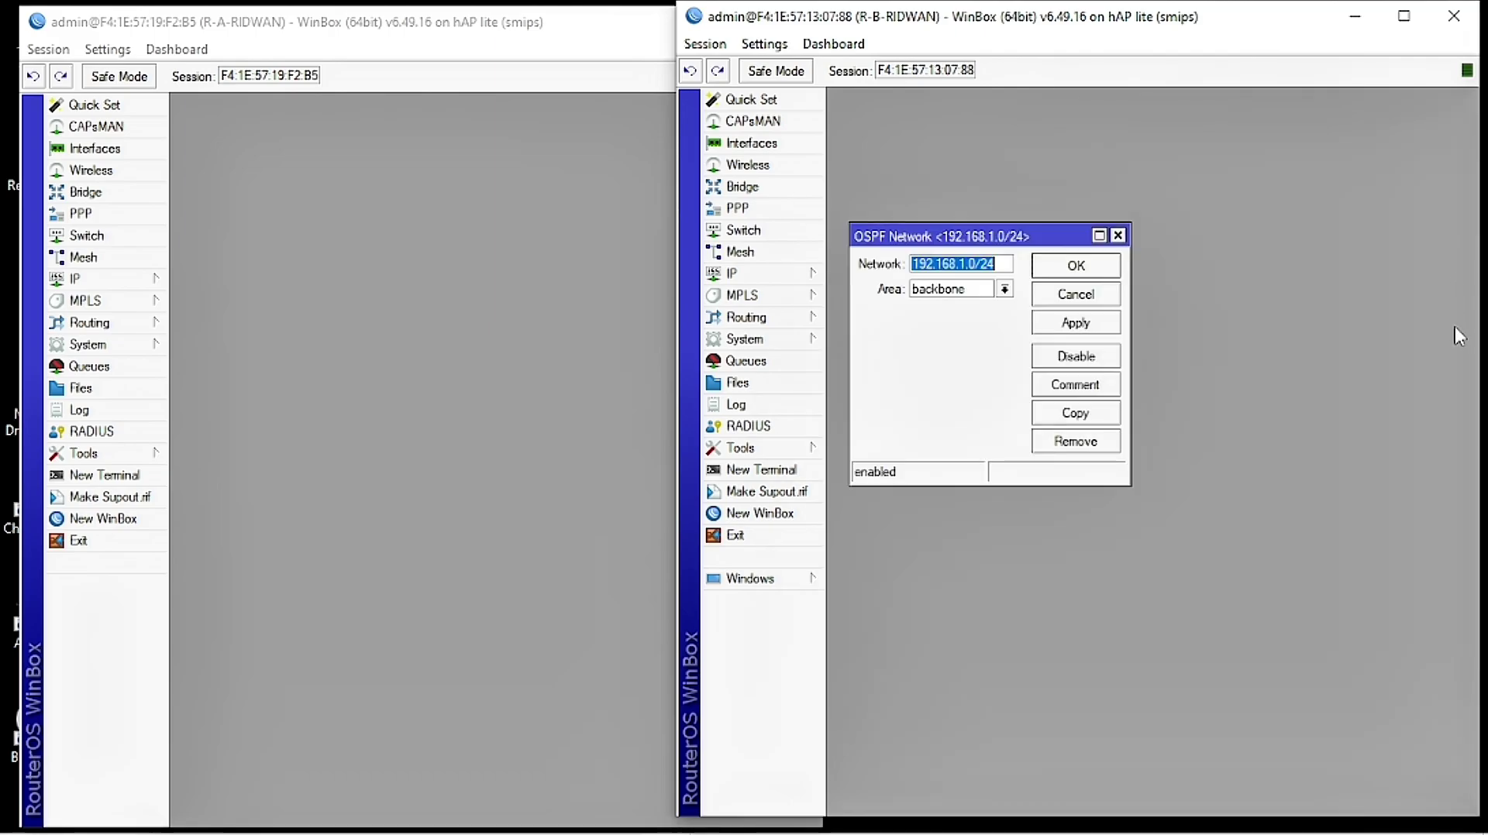
pyautogui.click(1117, 236)
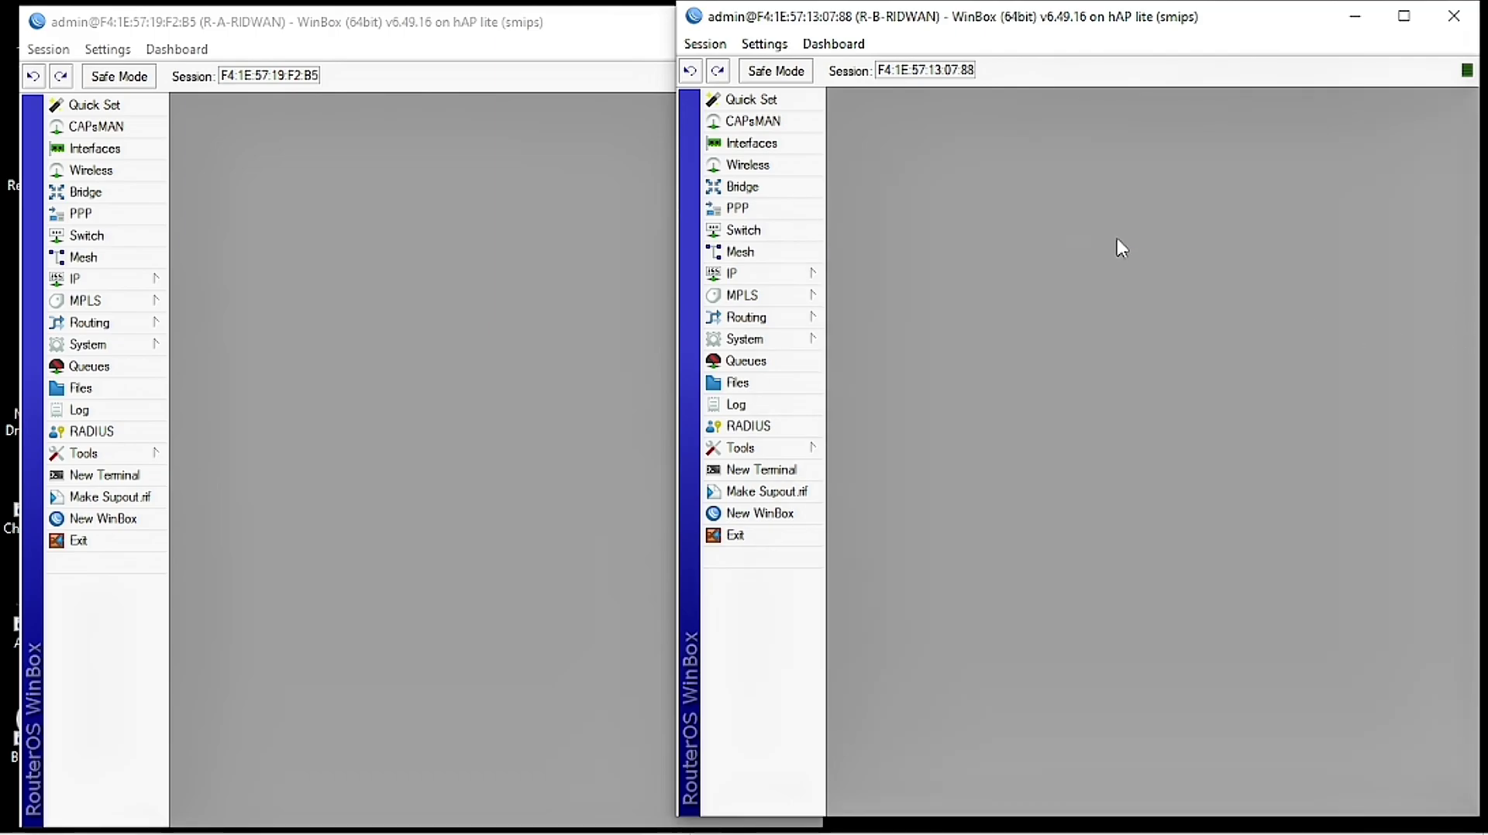
# Step: Reset R-B's configuration with No Default Configuration, confirm, and cancel R-A's reconnect attempt
pyautogui.click(745, 338)
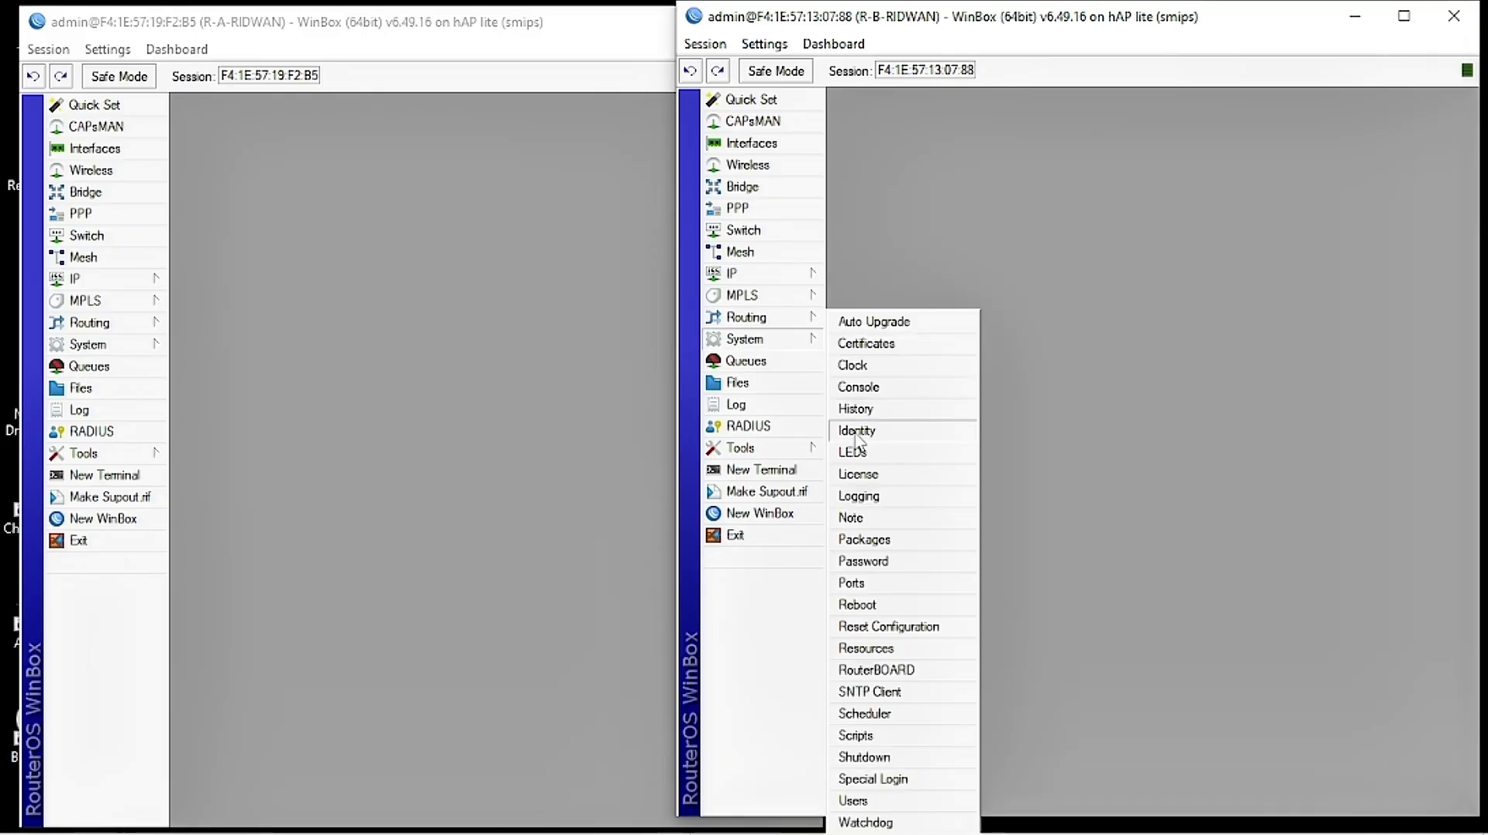
pyautogui.click(915, 626)
pyautogui.click(1128, 341)
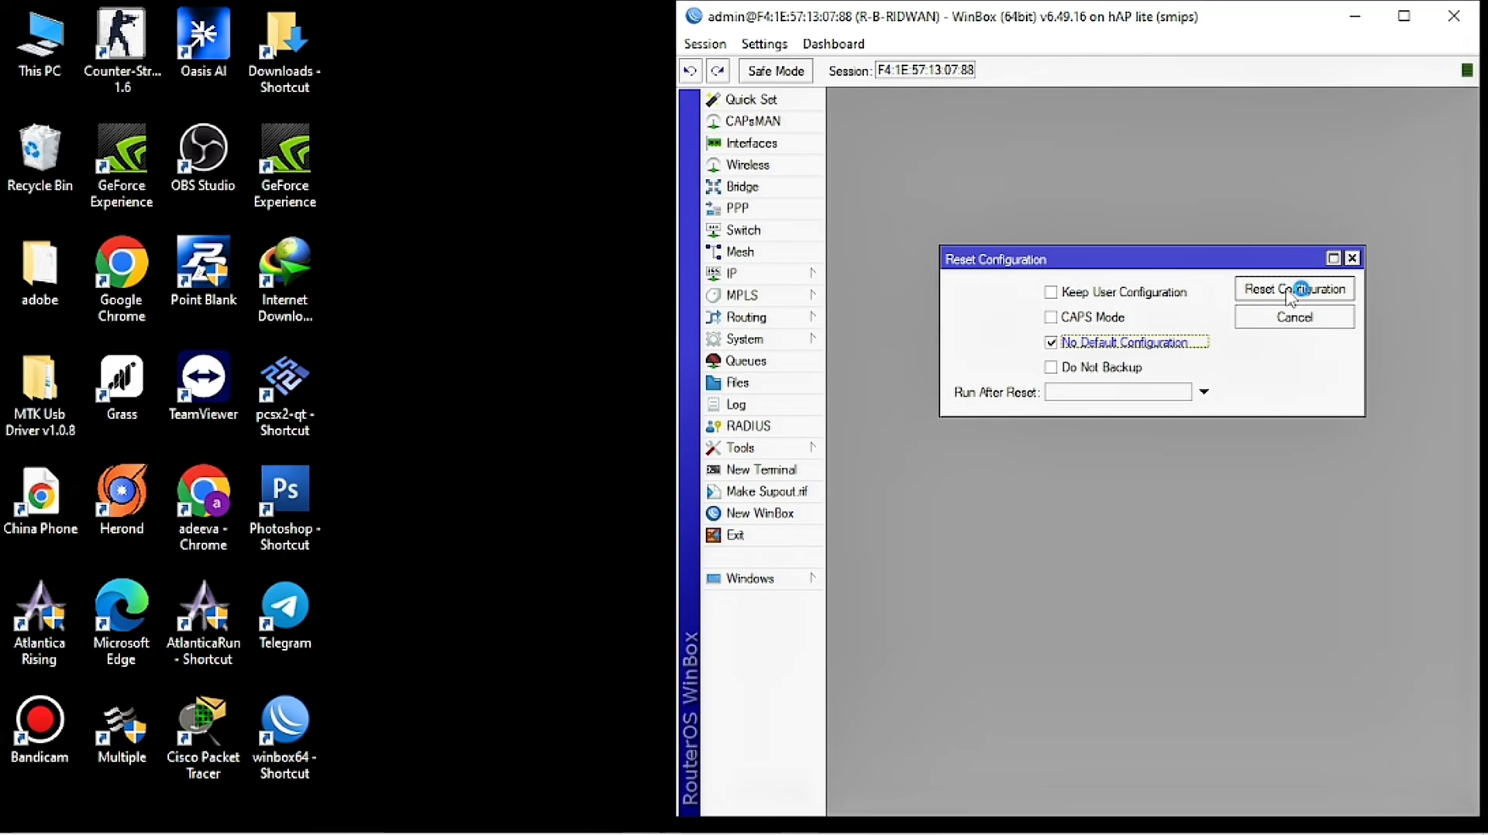
pyautogui.click(1255, 290)
pyautogui.click(1162, 447)
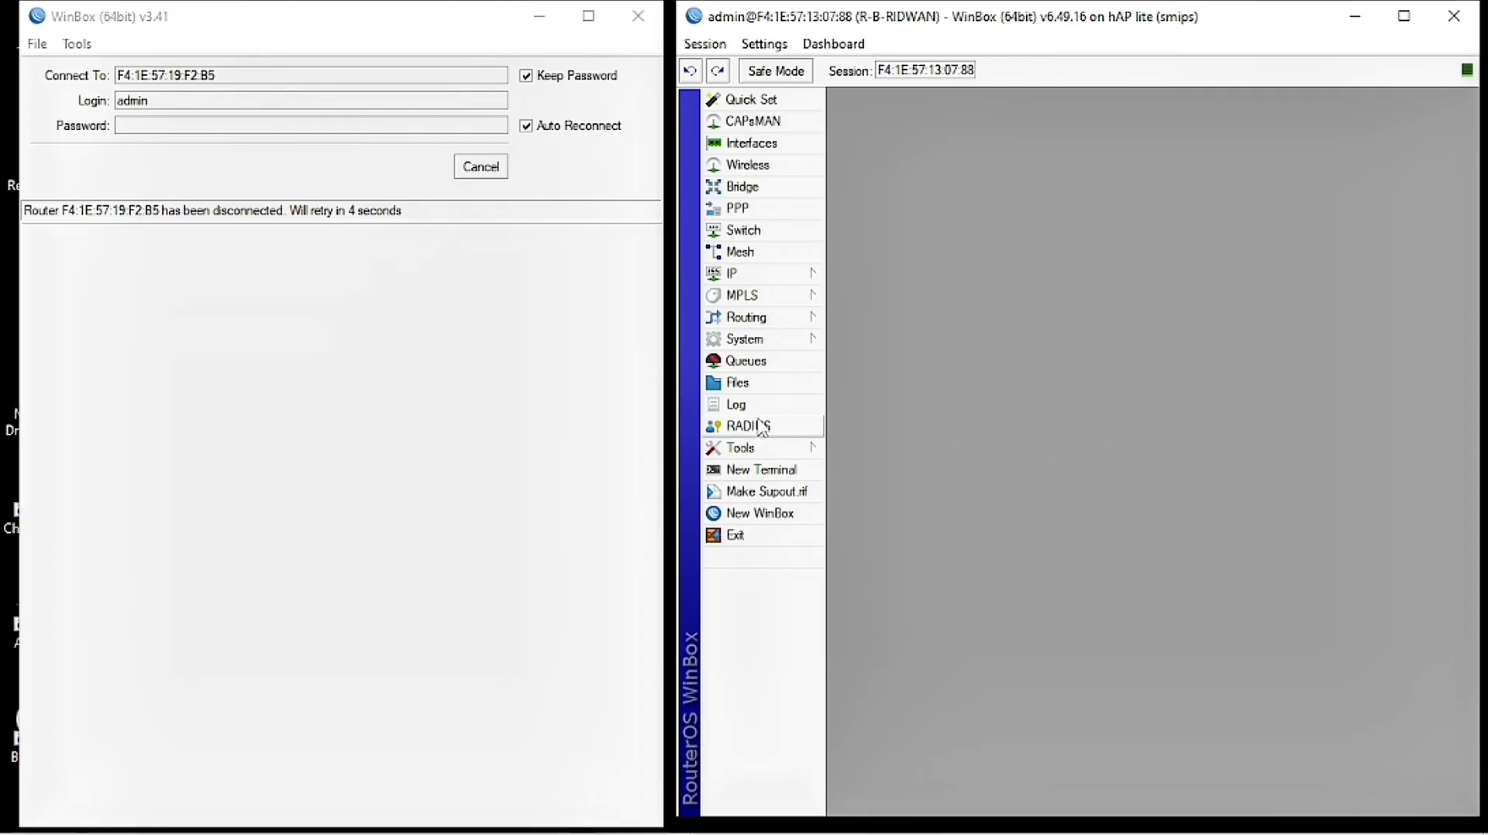
pyautogui.click(485, 172)
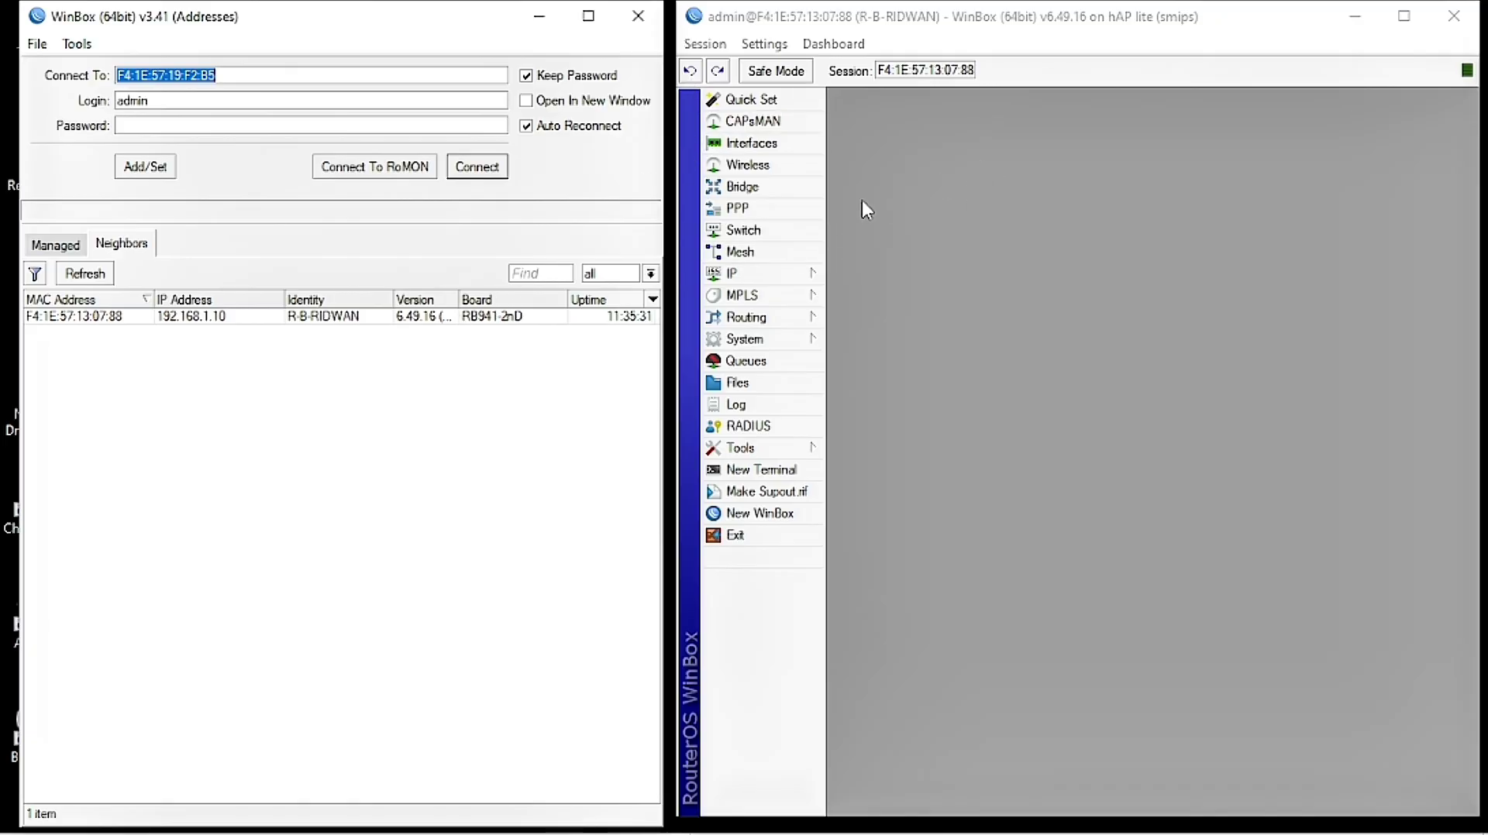
# Step: Cancel R-B's reconnect, refresh both neighbour lists until the routers appear at 0.0.0.0, then select the first
pyautogui.click(85, 275)
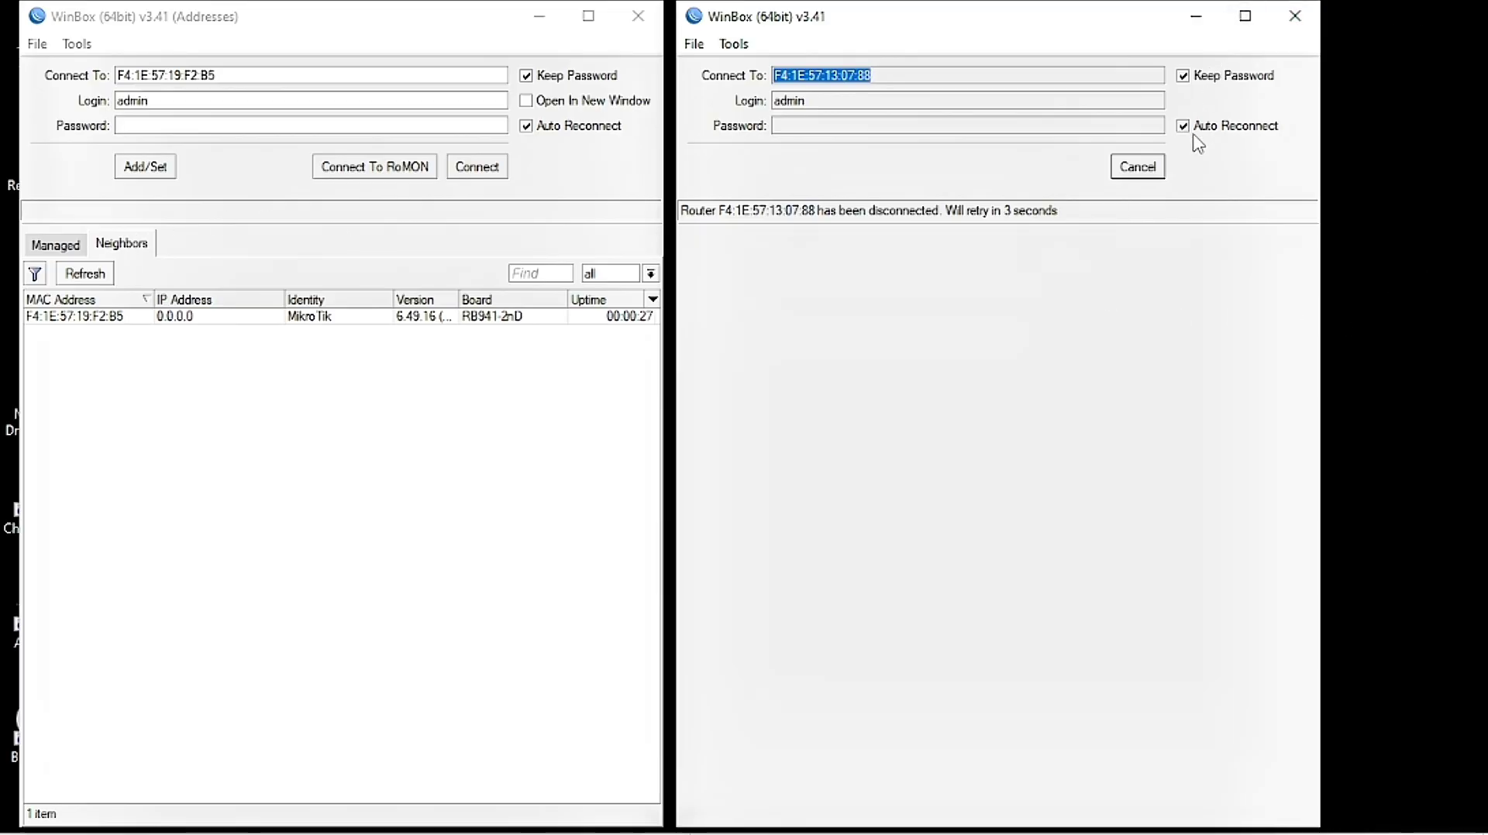
pyautogui.click(1158, 174)
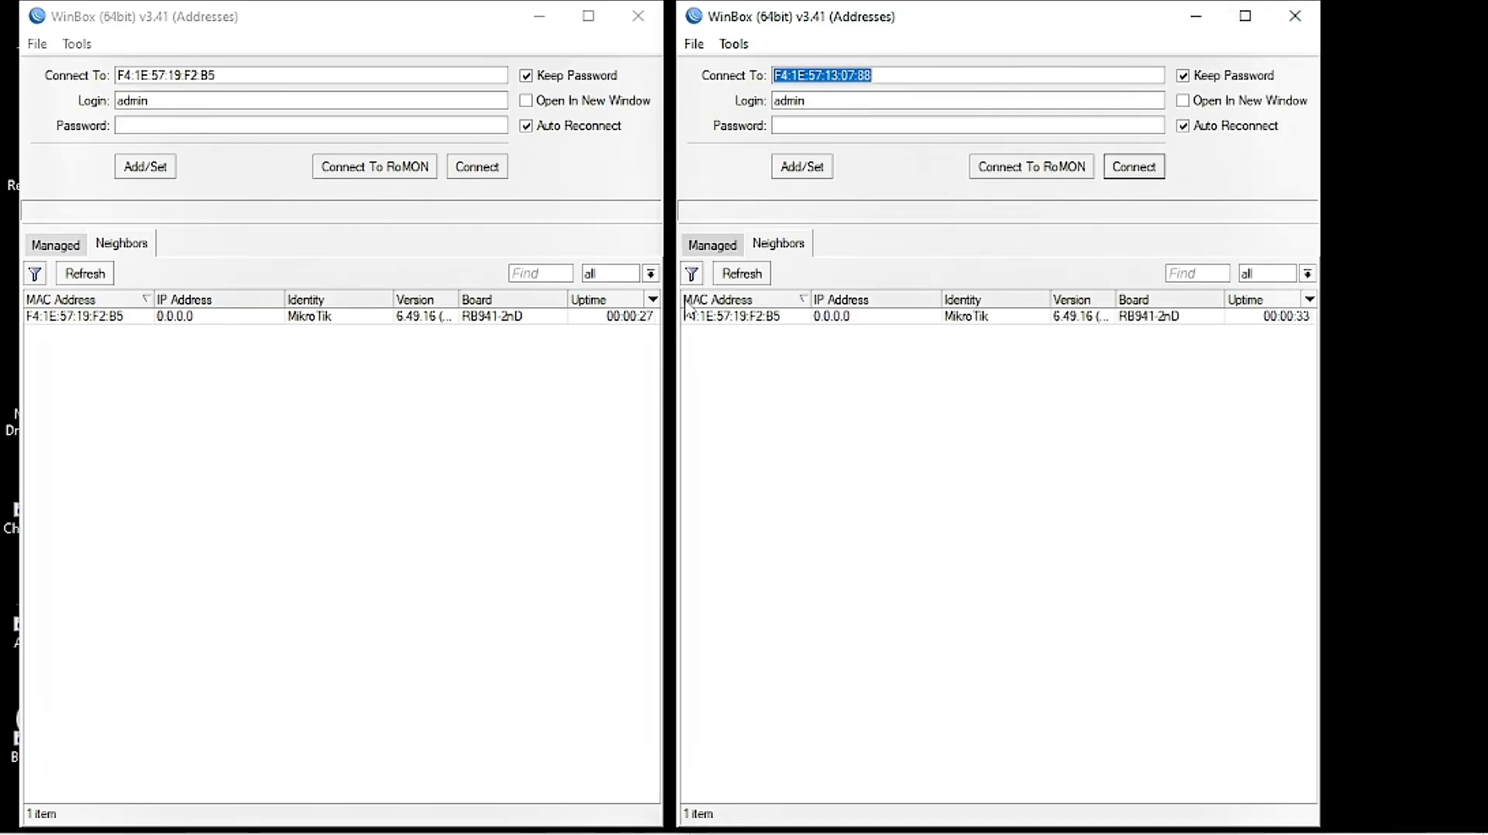
pyautogui.click(740, 277)
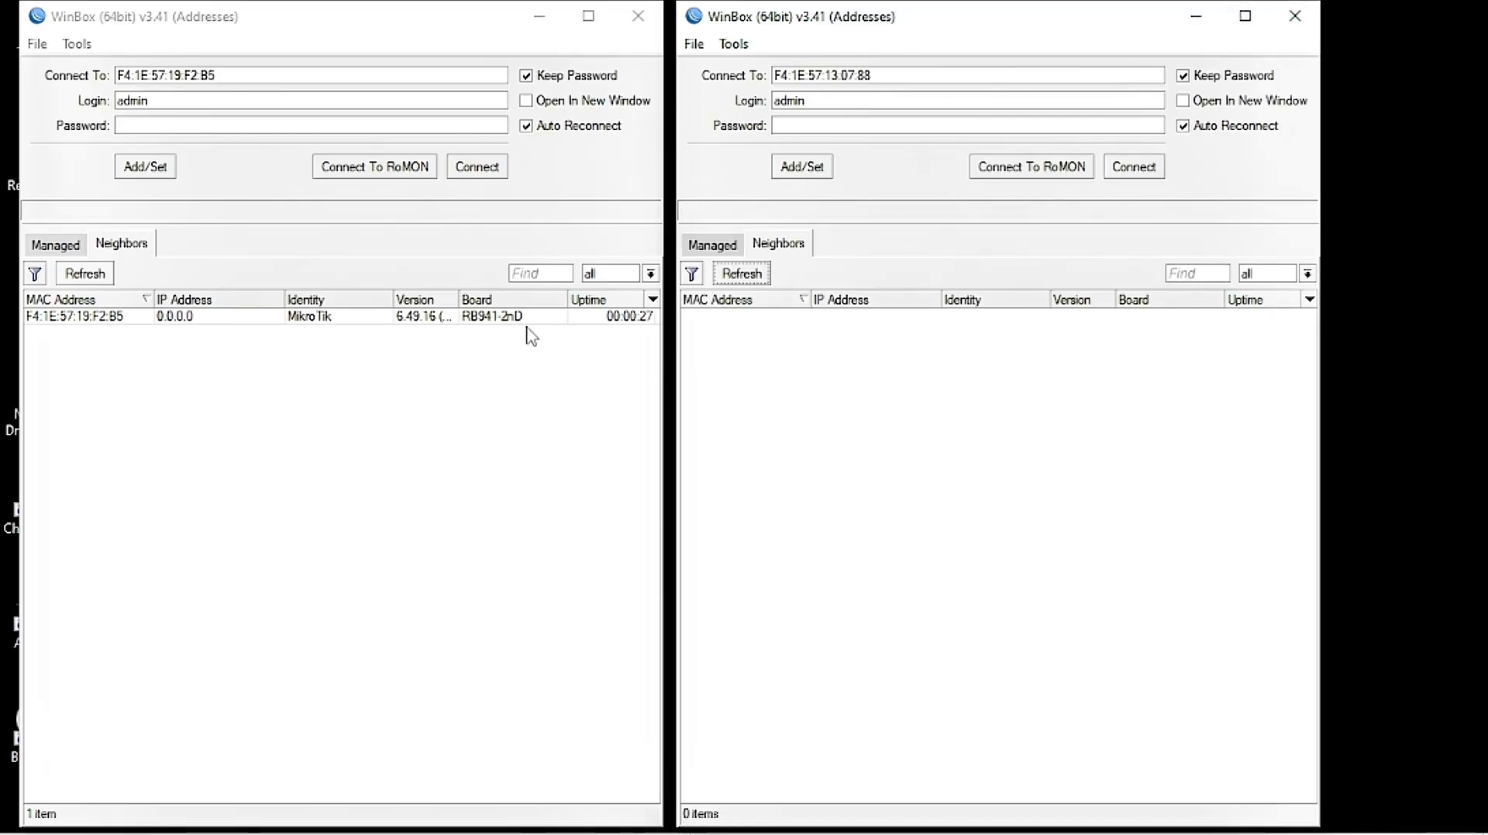
pyautogui.click(106, 275)
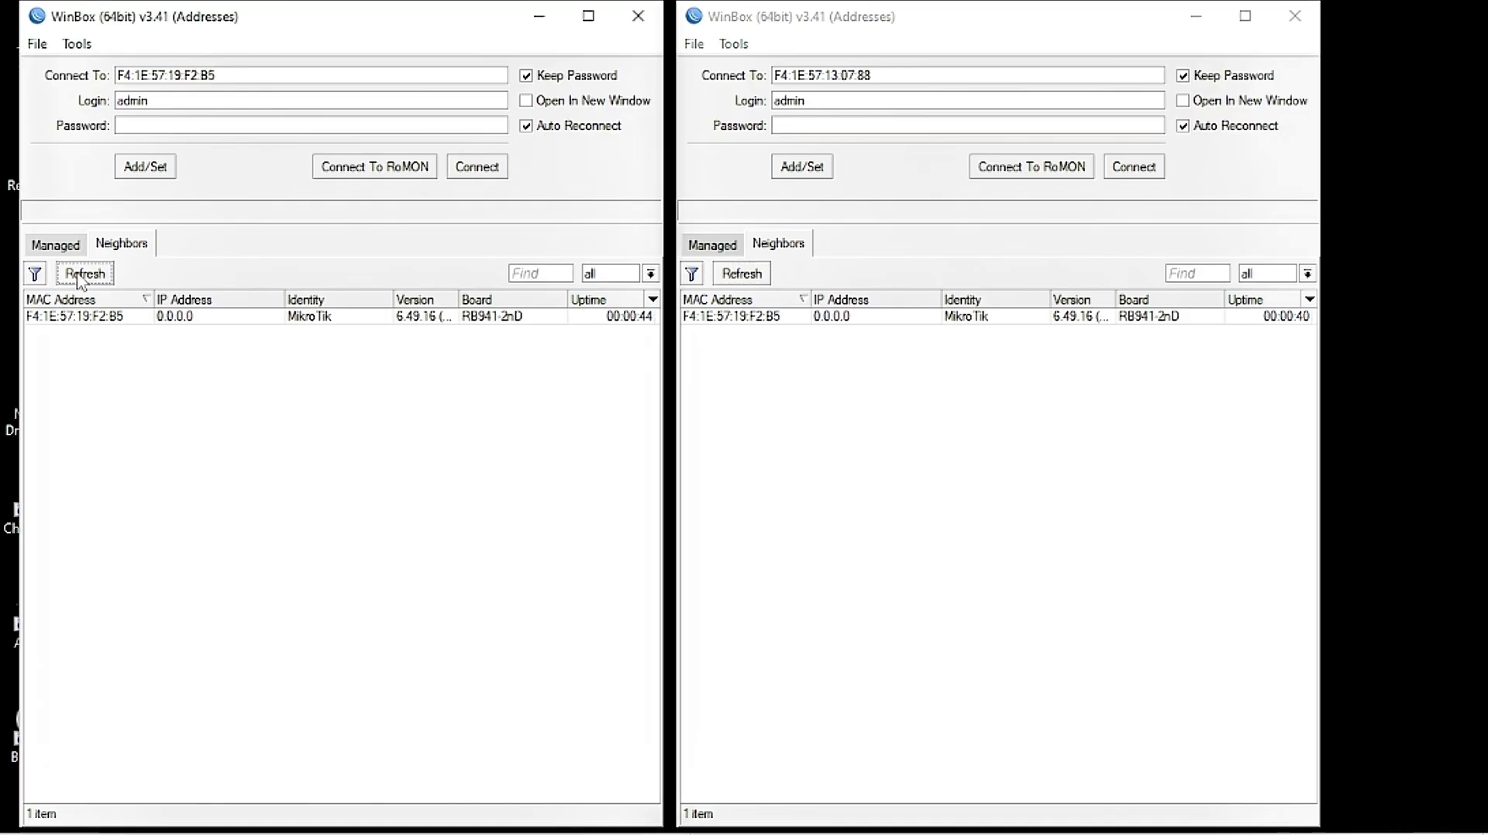
pyautogui.click(78, 277)
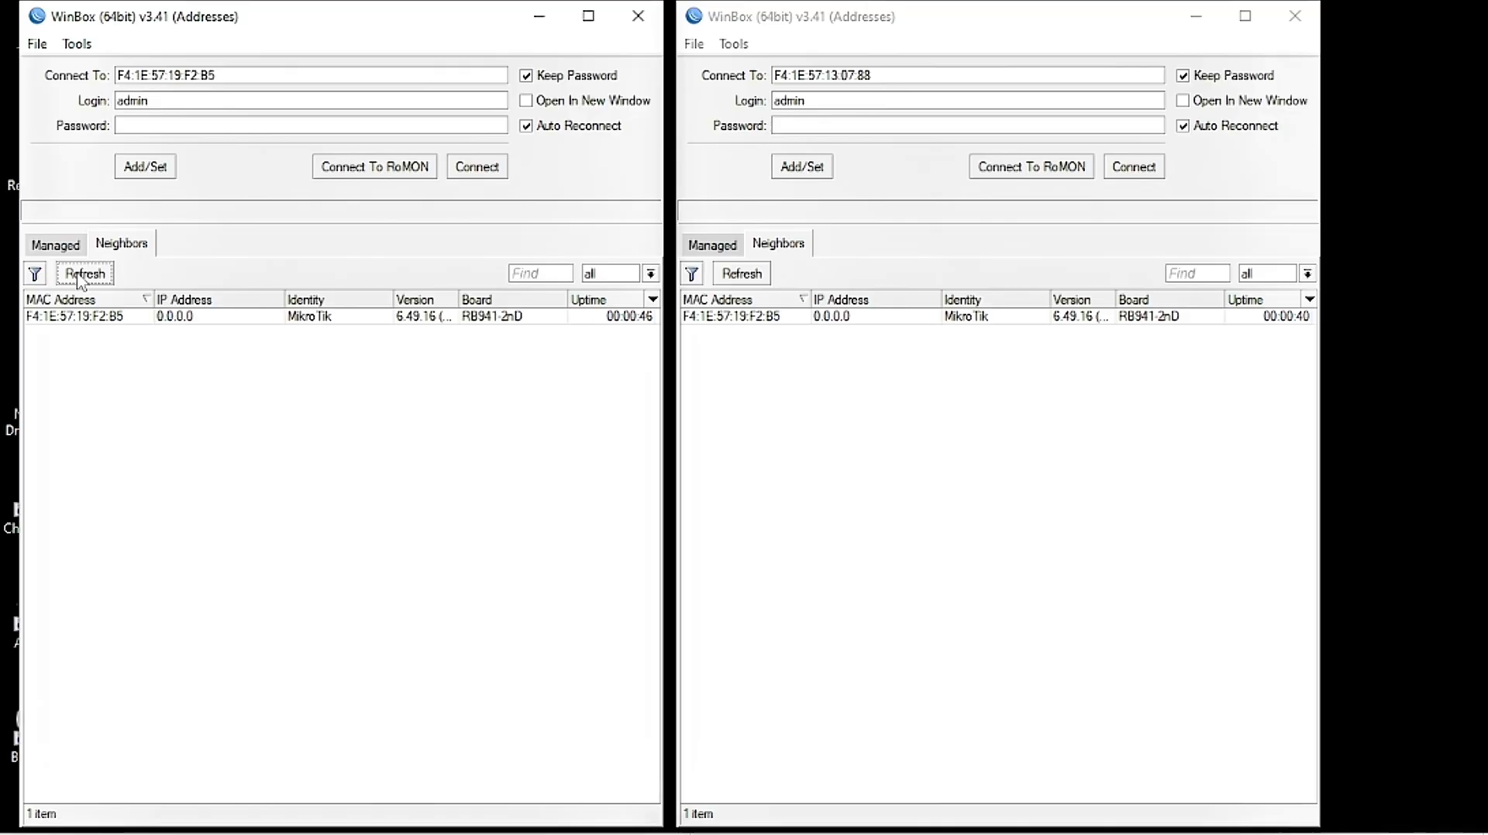
pyautogui.click(81, 277)
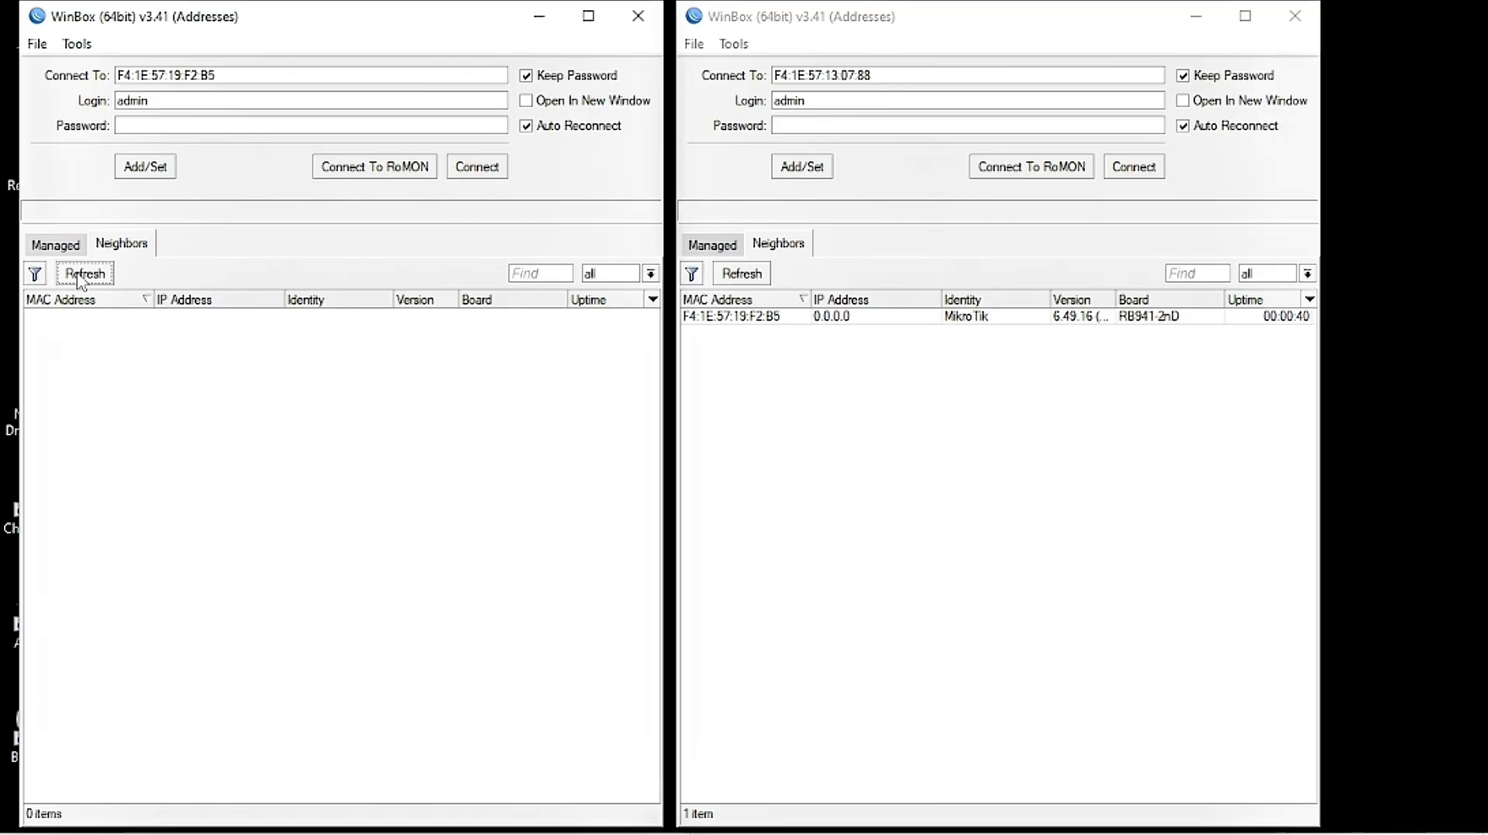
pyautogui.click(80, 277)
pyautogui.click(81, 277)
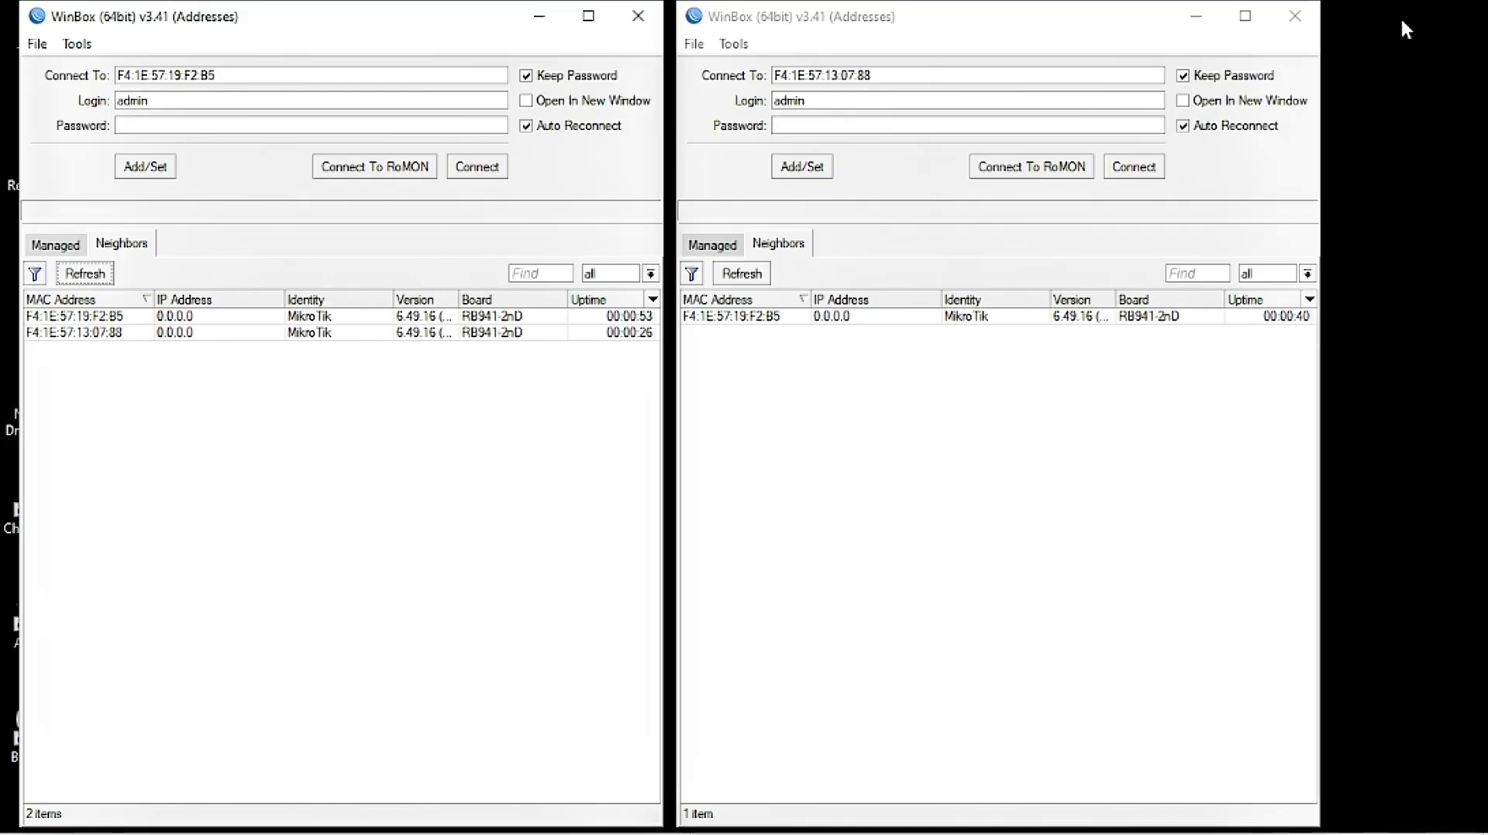
pyautogui.click(740, 274)
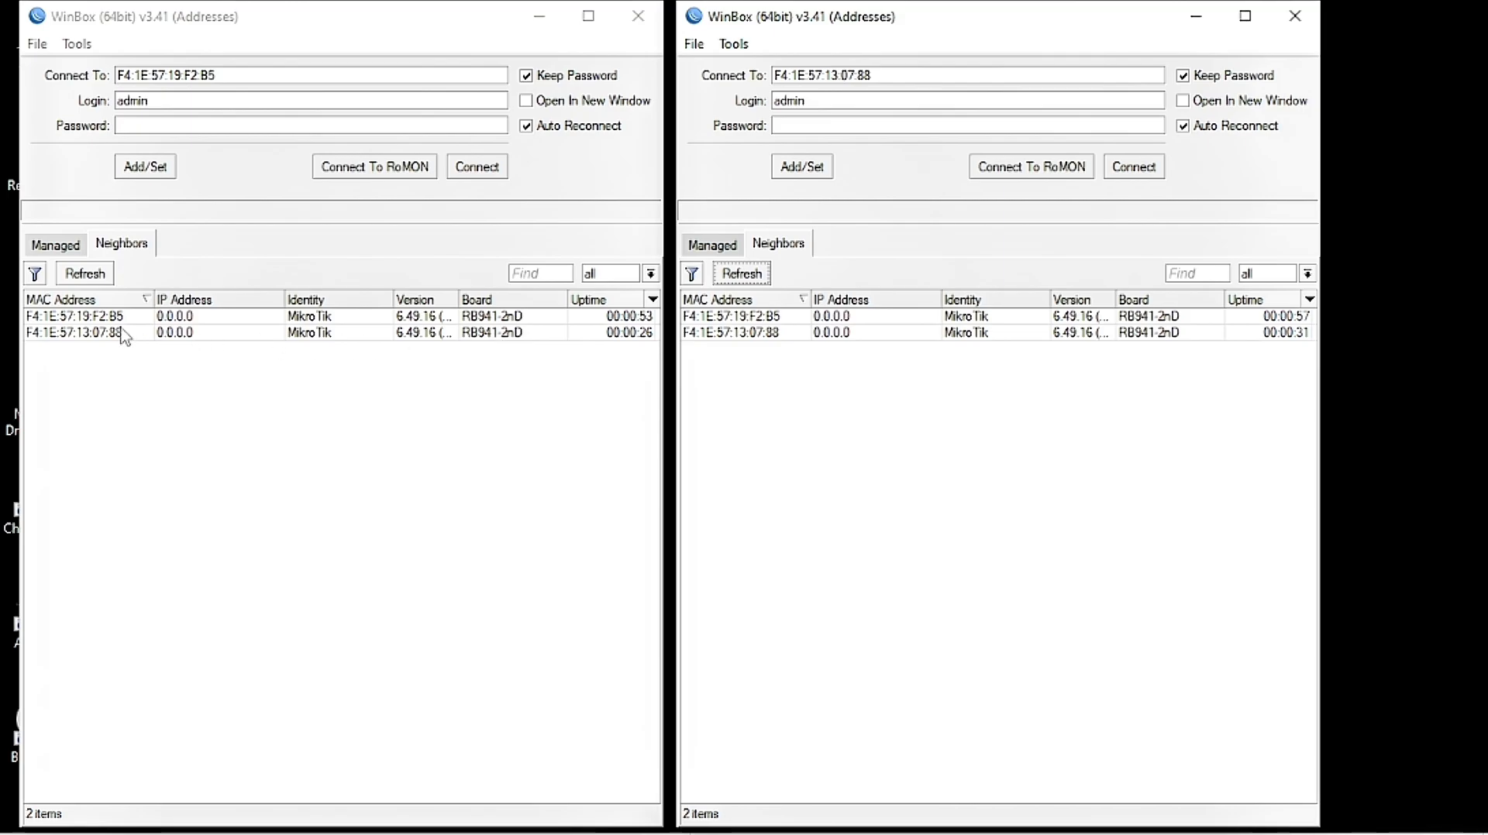
pyautogui.click(72, 316)
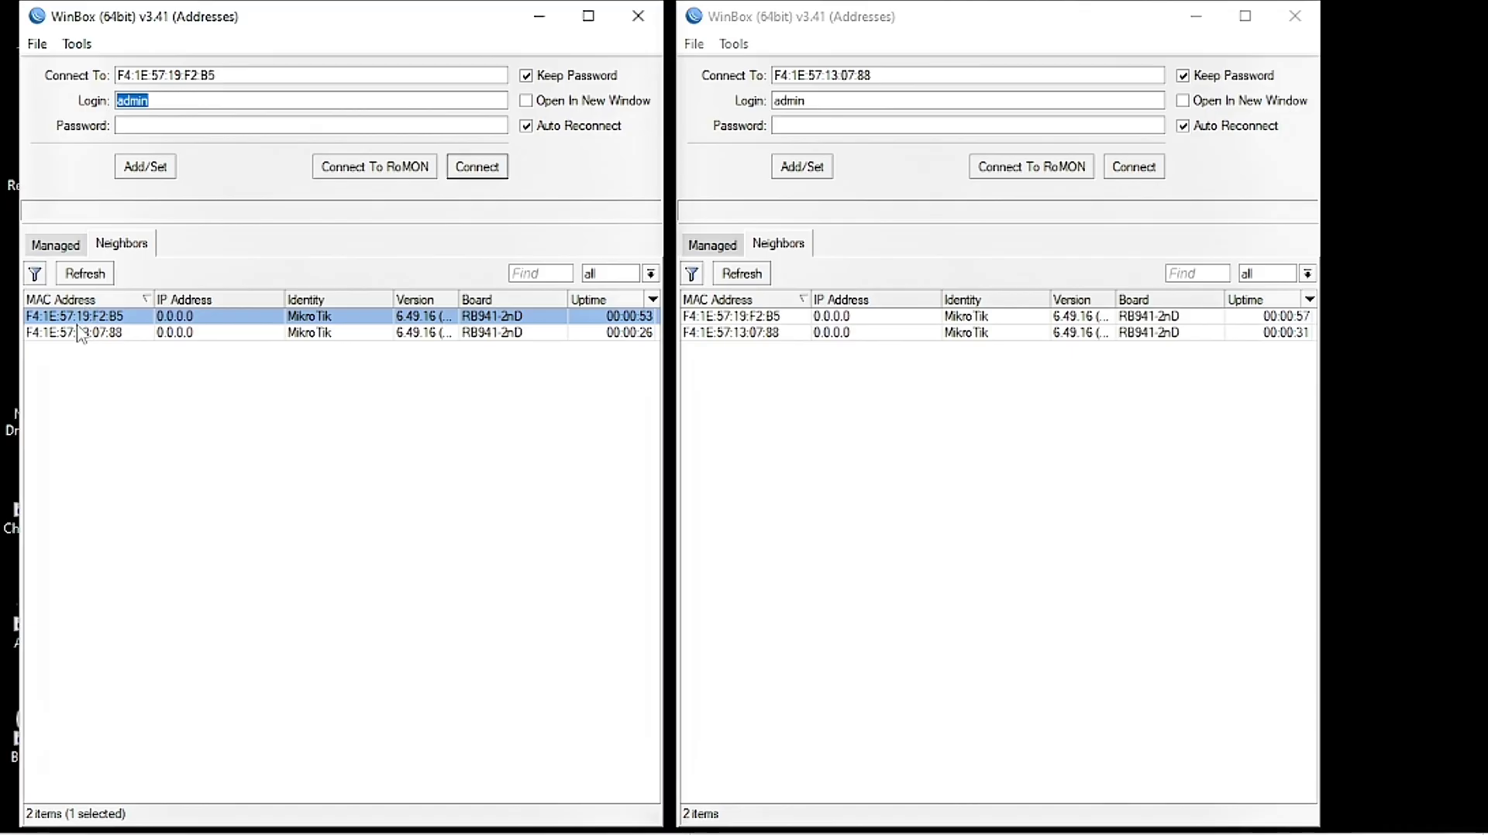
# Step: Connect to the first router, skip the password change, and set its System Identity to R-A-RIDWAN
pyautogui.click(488, 168)
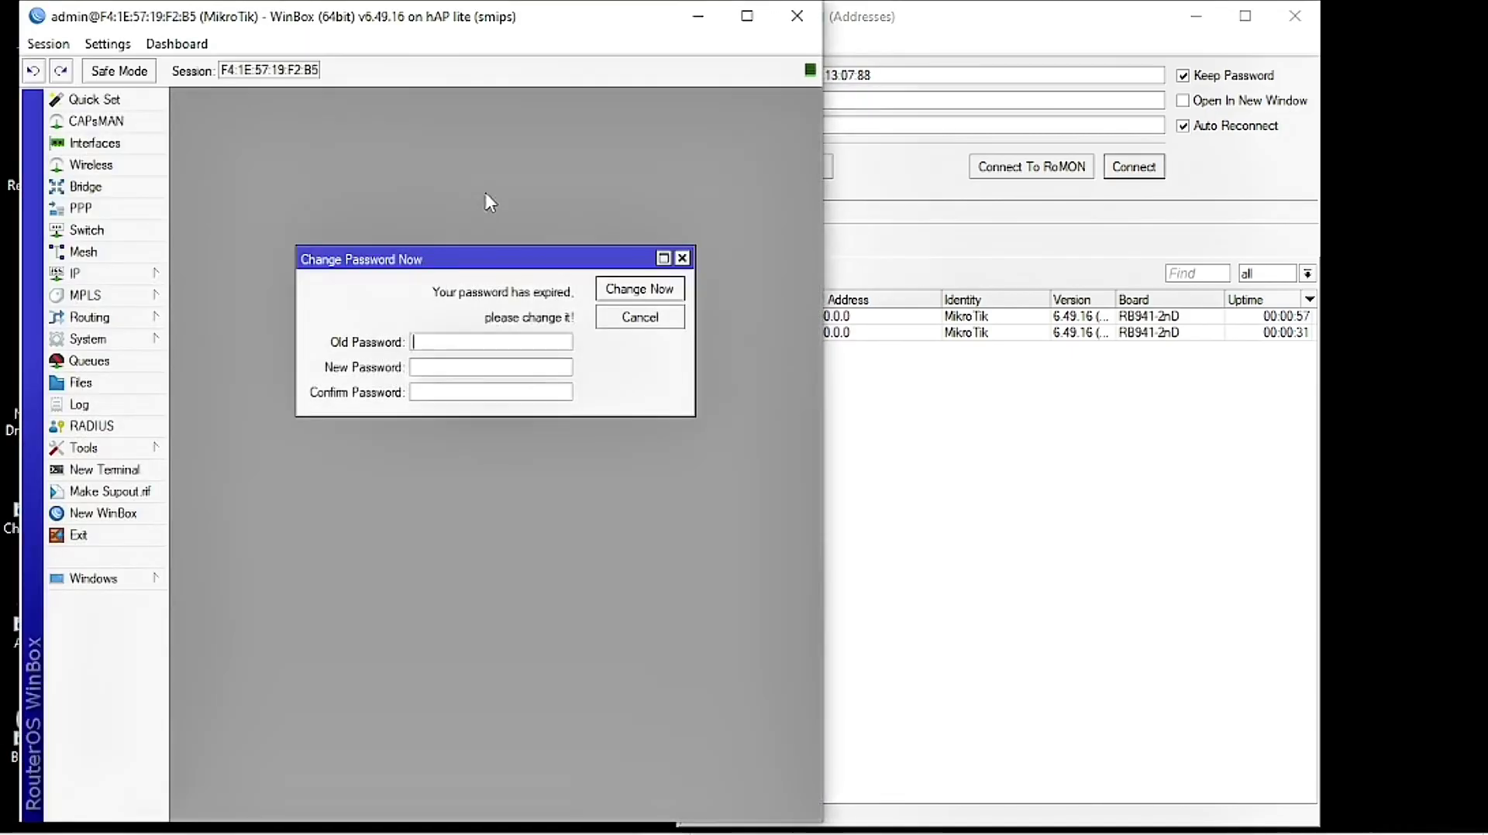
pyautogui.click(653, 326)
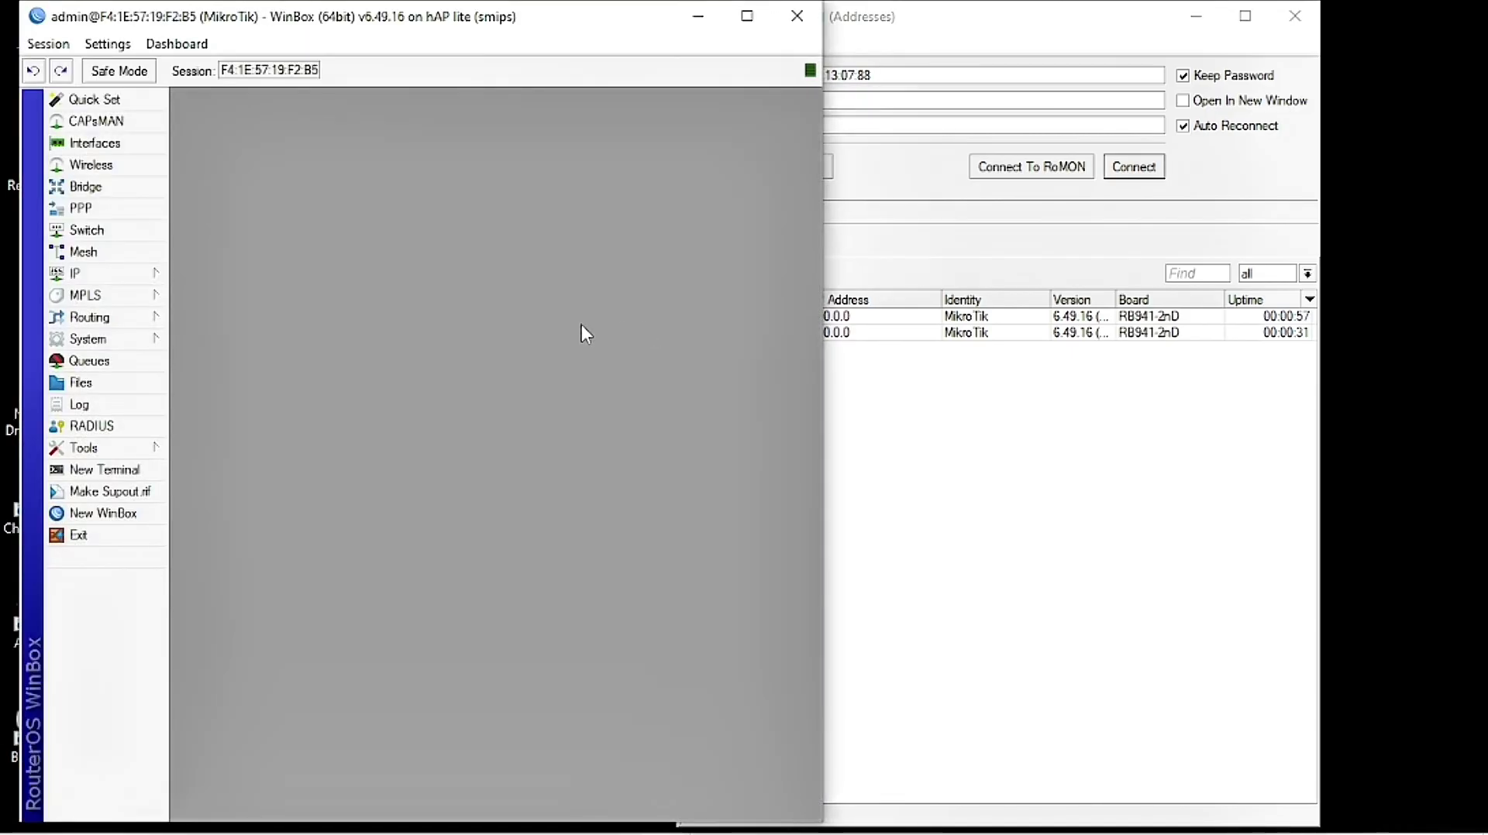
pyautogui.click(109, 341)
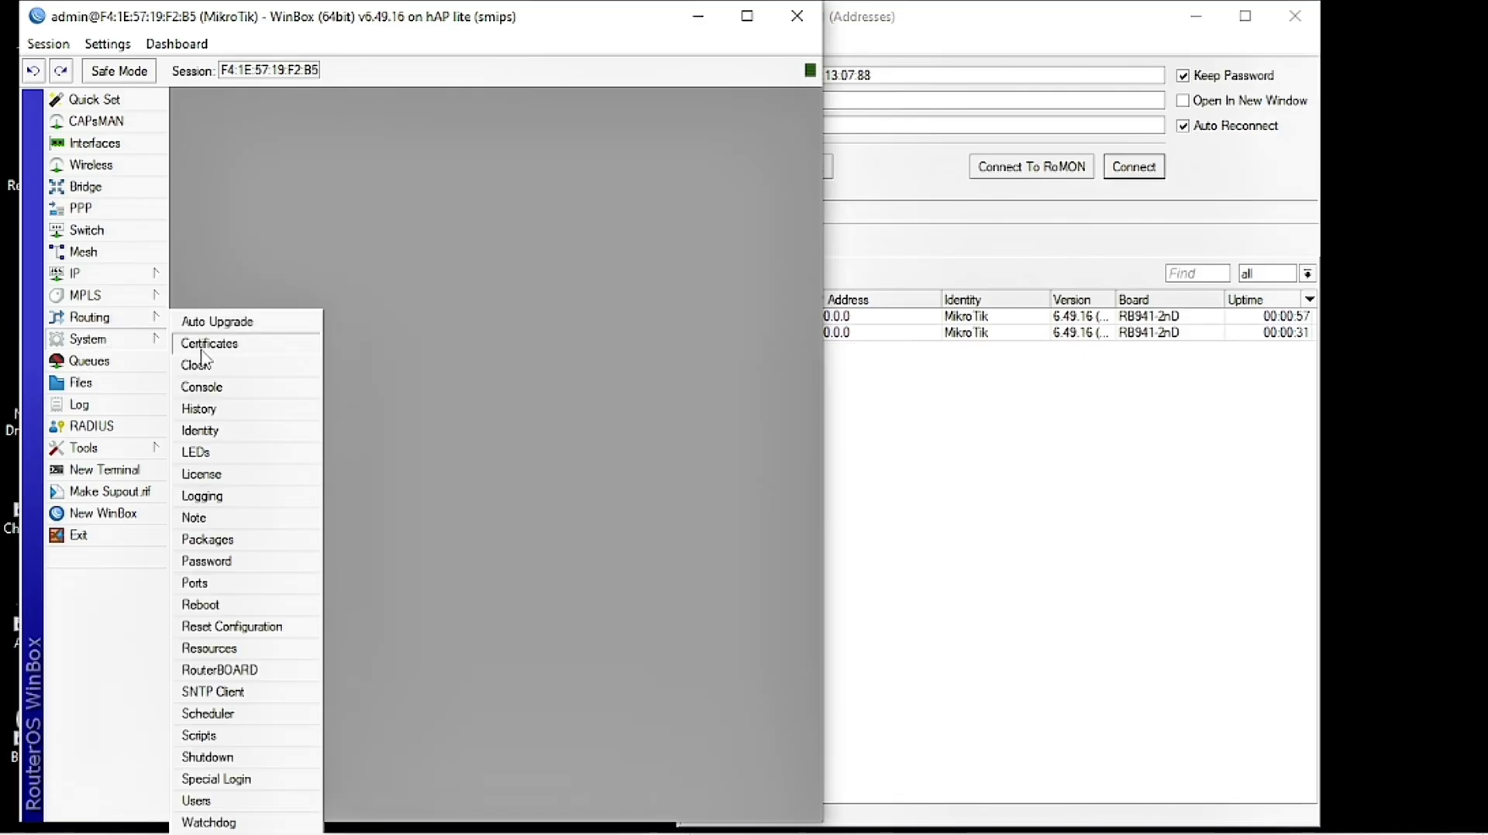
pyautogui.click(221, 432)
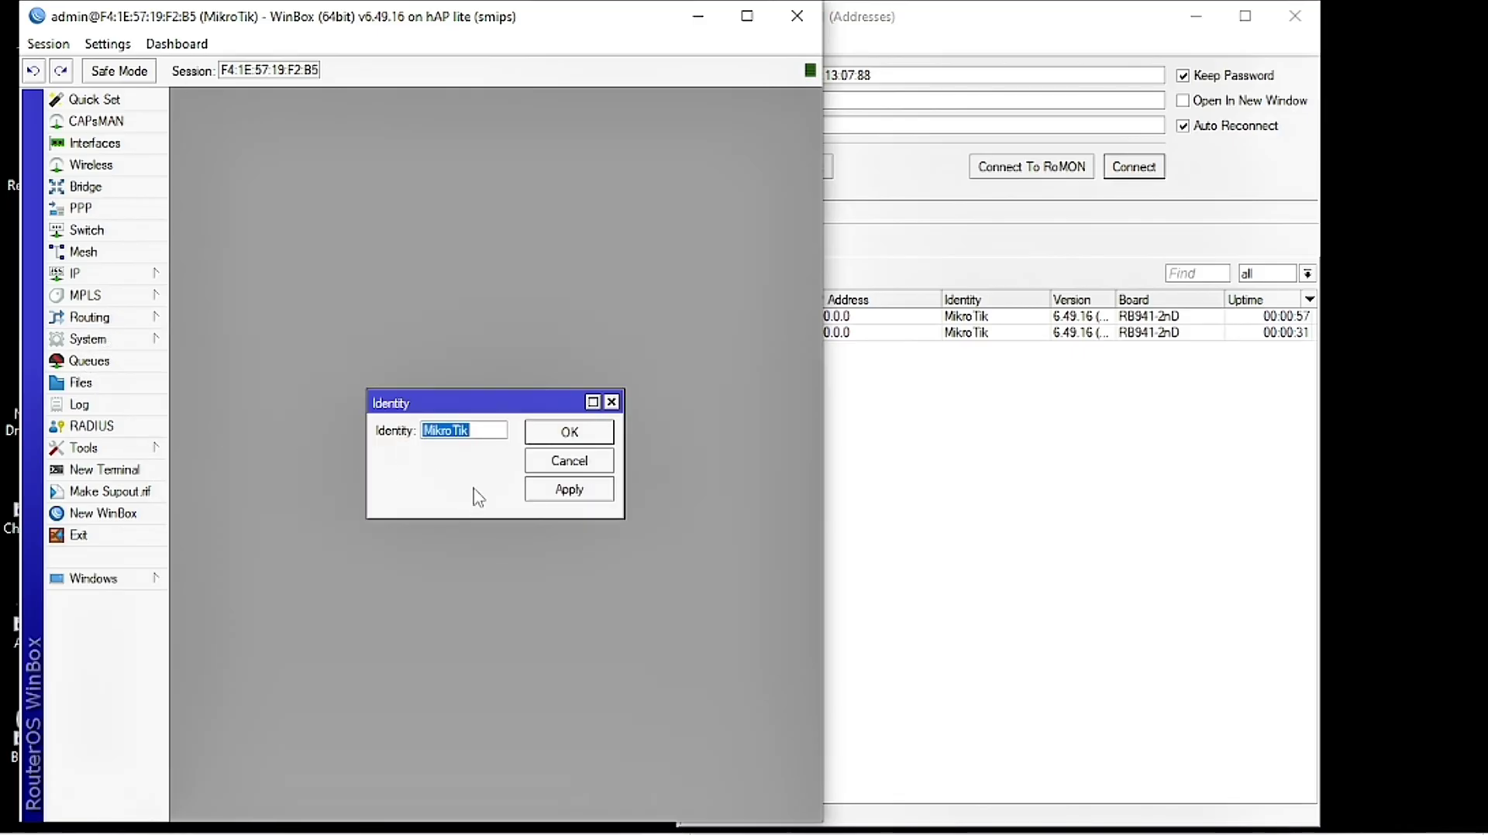
pyautogui.write('R-A')
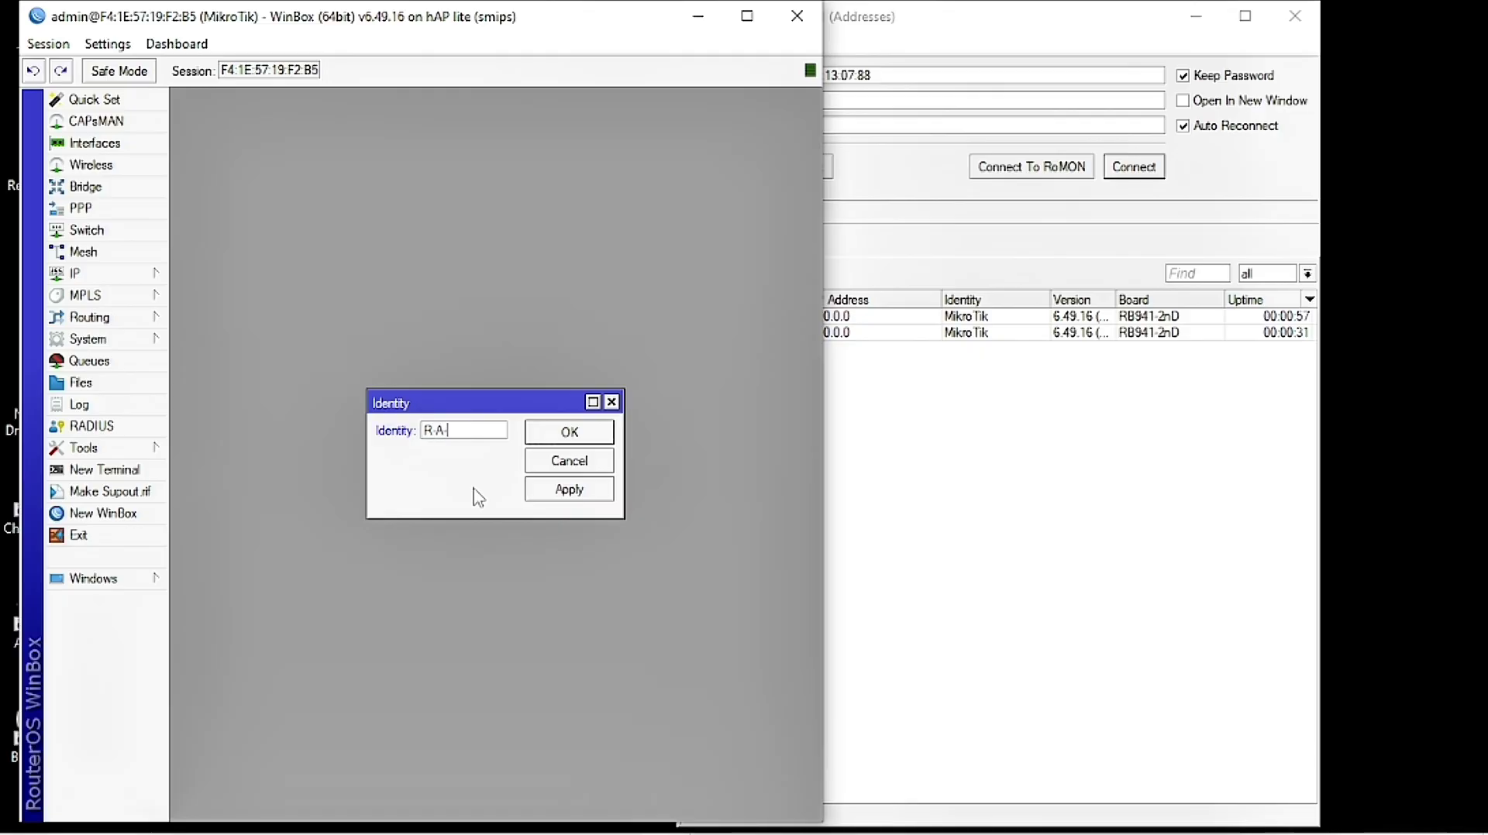
pyautogui.write('-RIDWAN')
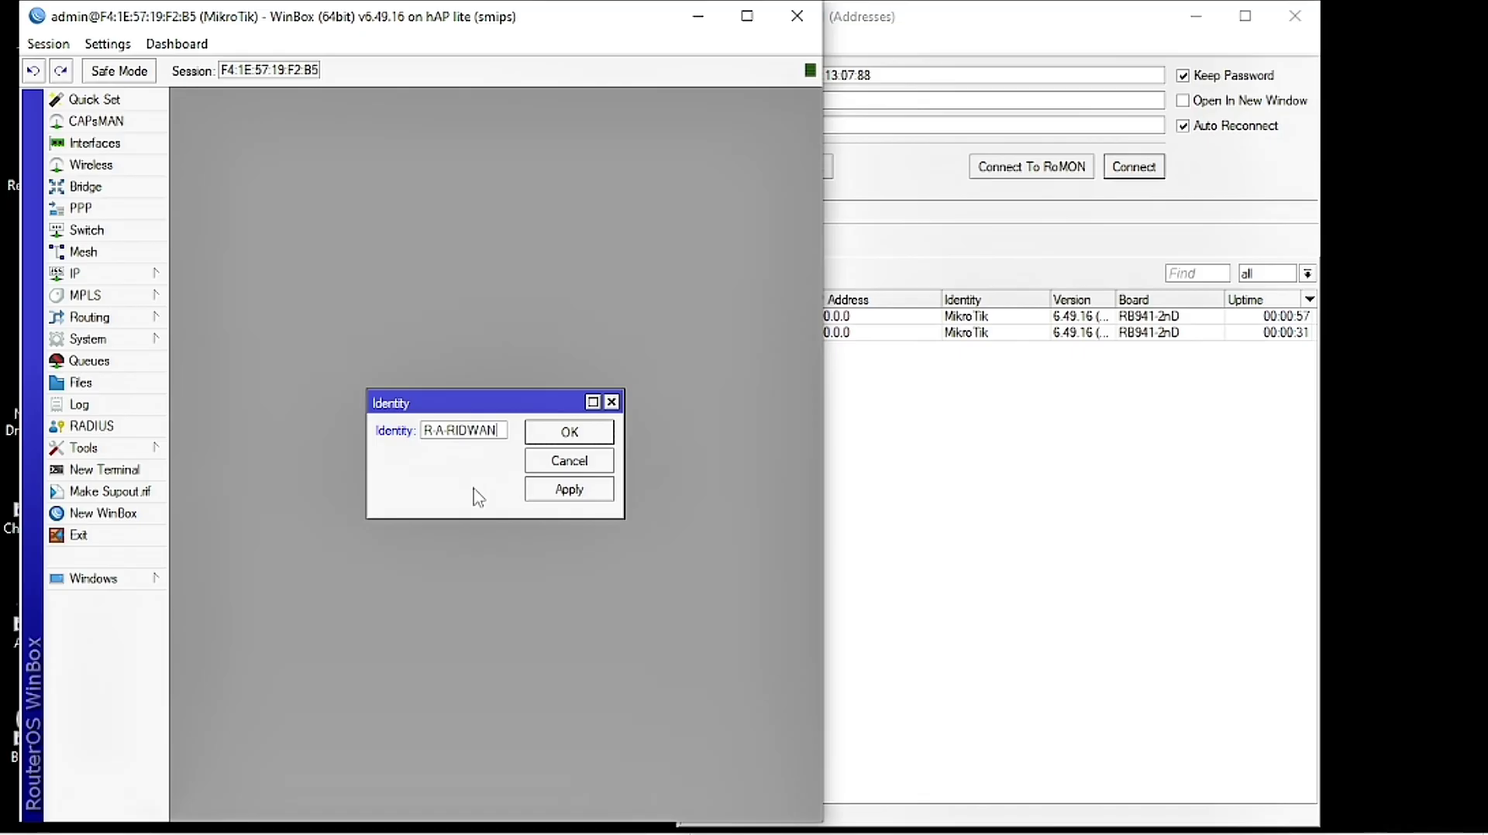
pyautogui.moveTo(442, 430); pyautogui.dragTo(417, 431)
pyautogui.click(568, 489)
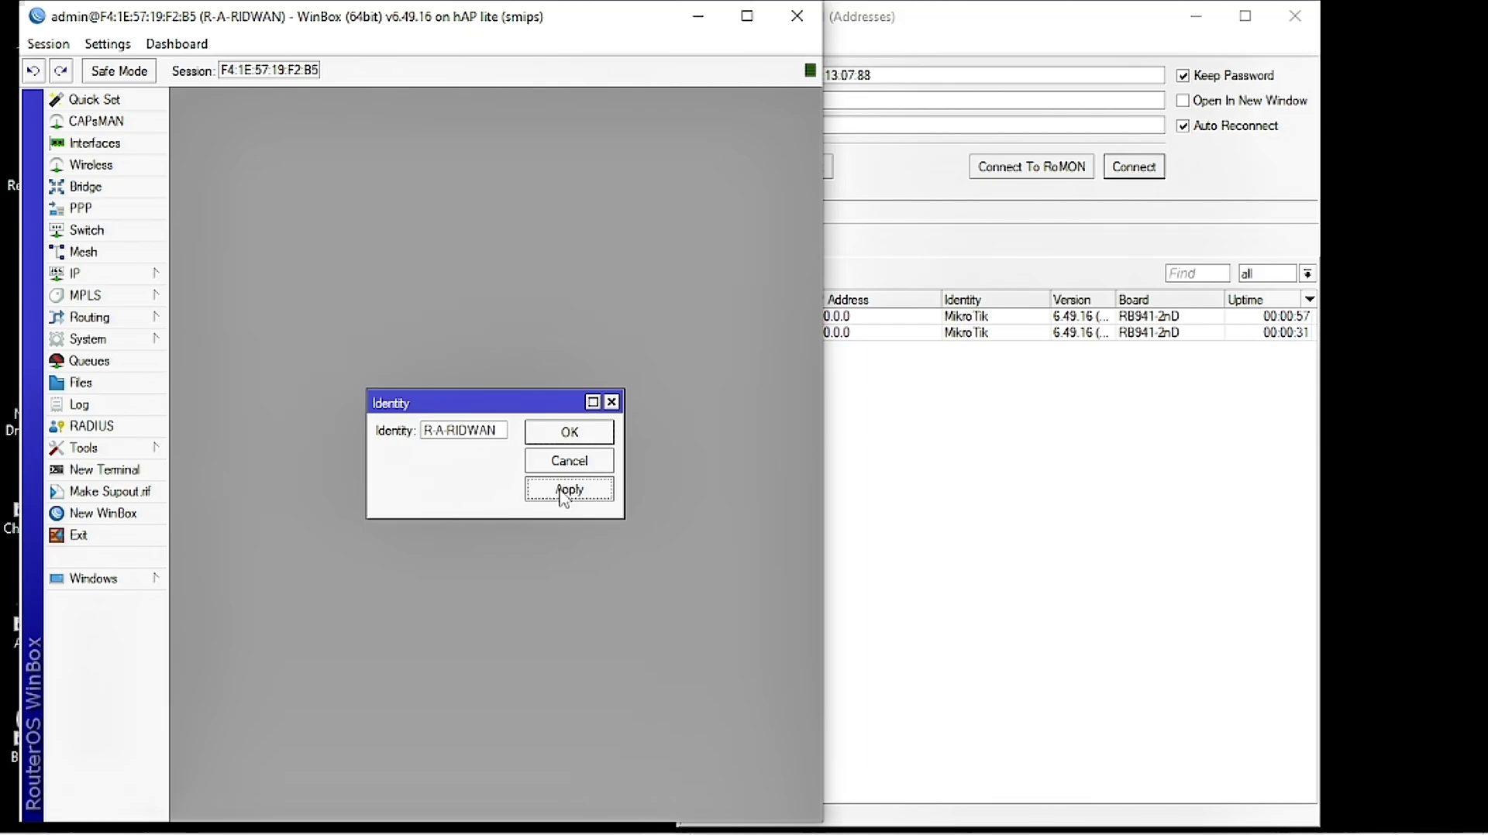
pyautogui.click(570, 434)
pyautogui.click(938, 407)
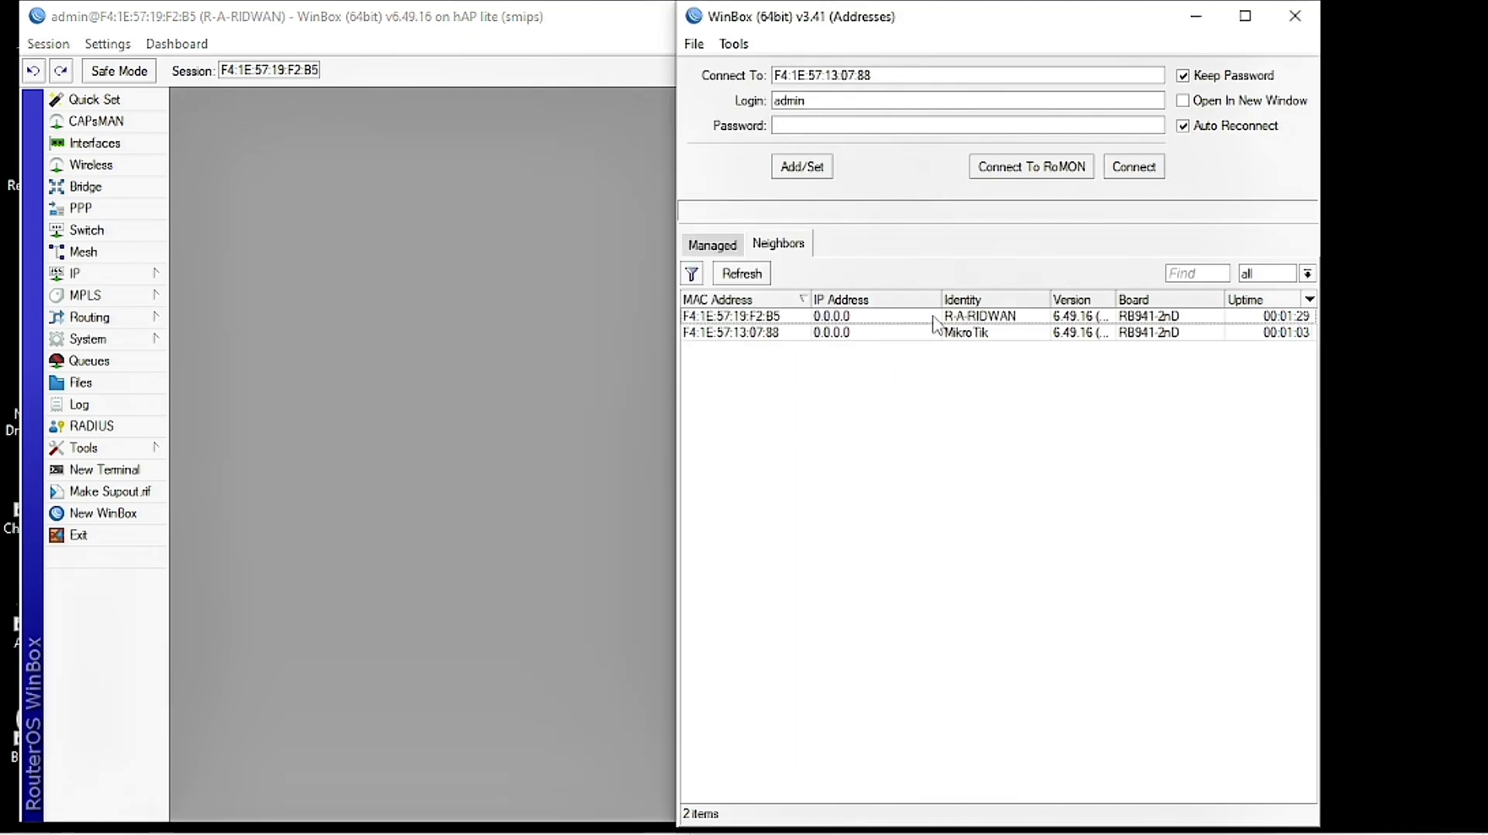
# Step: Connect to the remaining MikroTik neighbour, skip the password prompt, and set its identity to R-B-RIDWAN
pyautogui.click(750, 332)
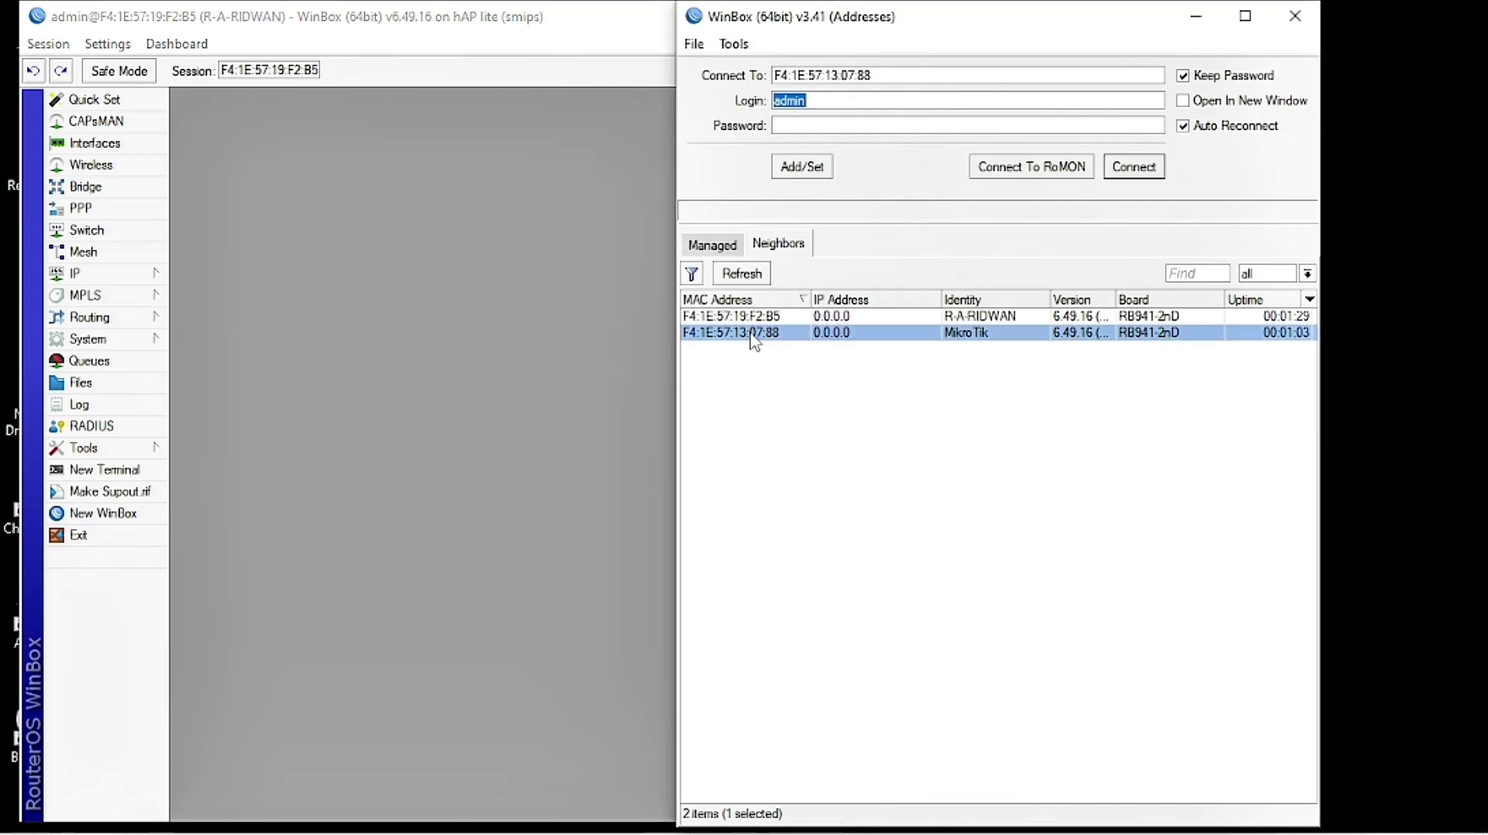
pyautogui.click(1134, 169)
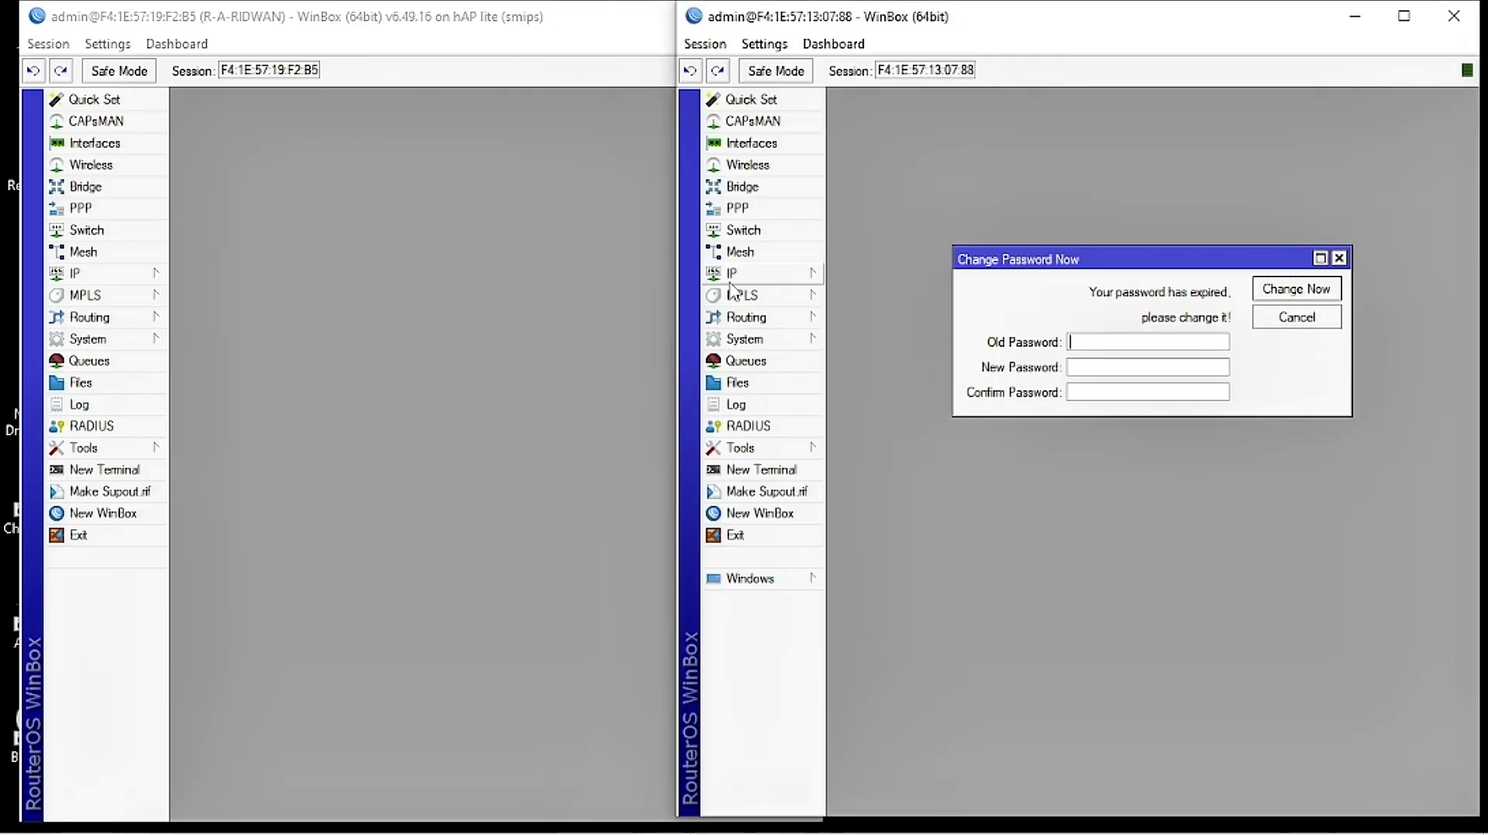
pyautogui.click(1295, 317)
pyautogui.click(788, 345)
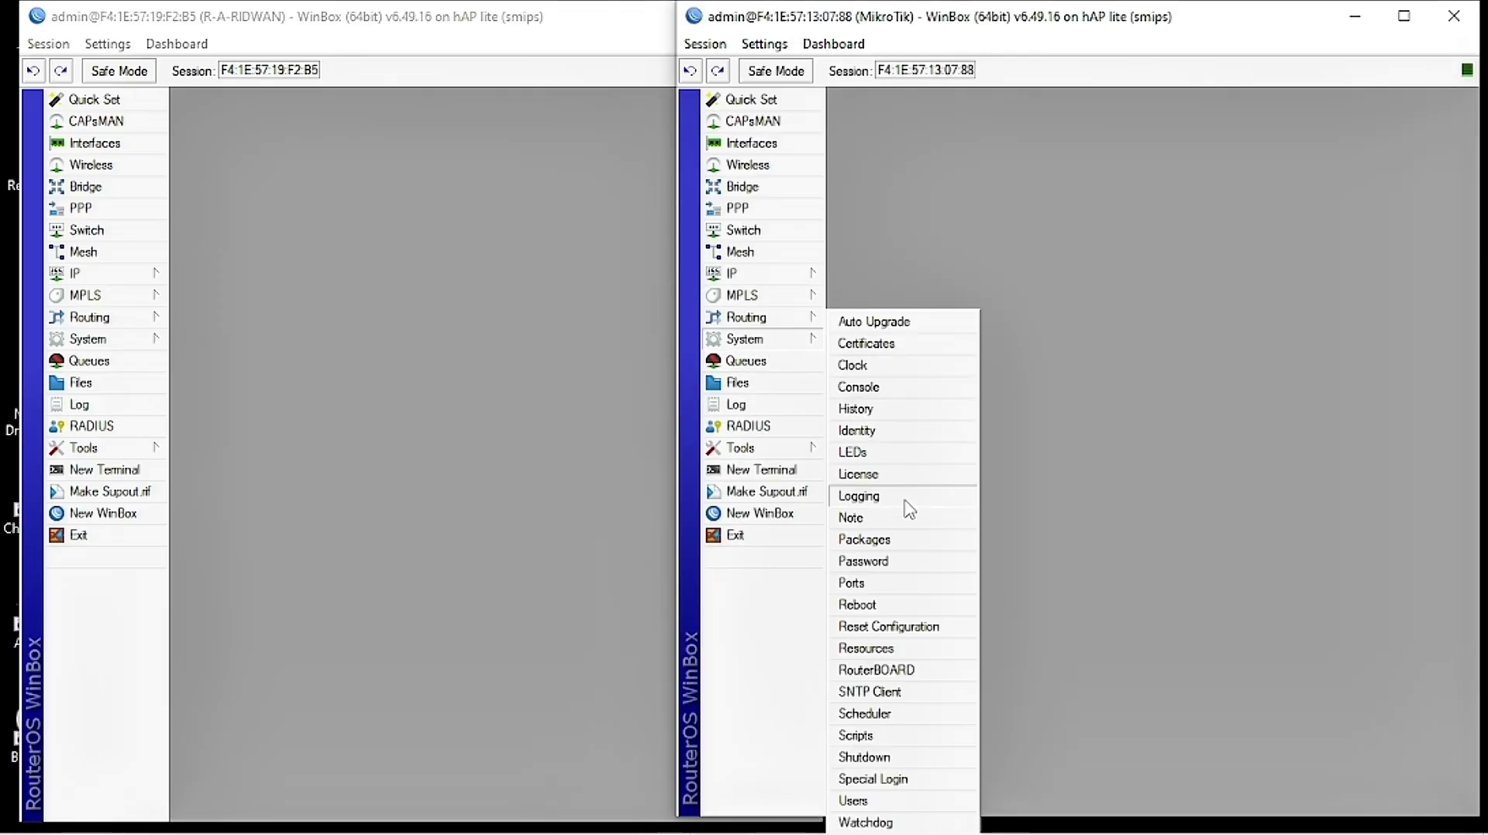
pyautogui.click(903, 431)
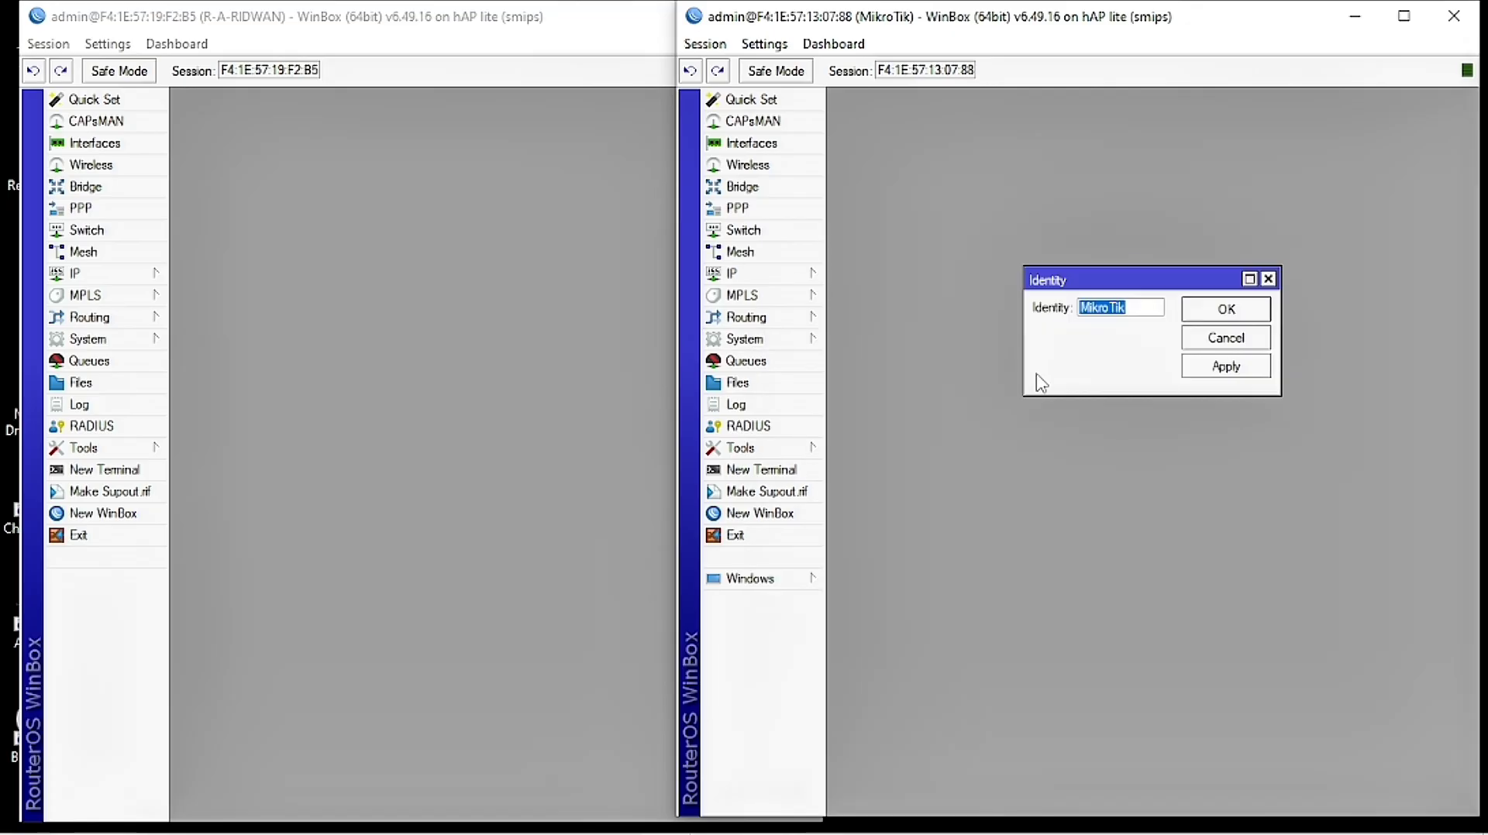
pyautogui.write('R-B-RIDWAN')
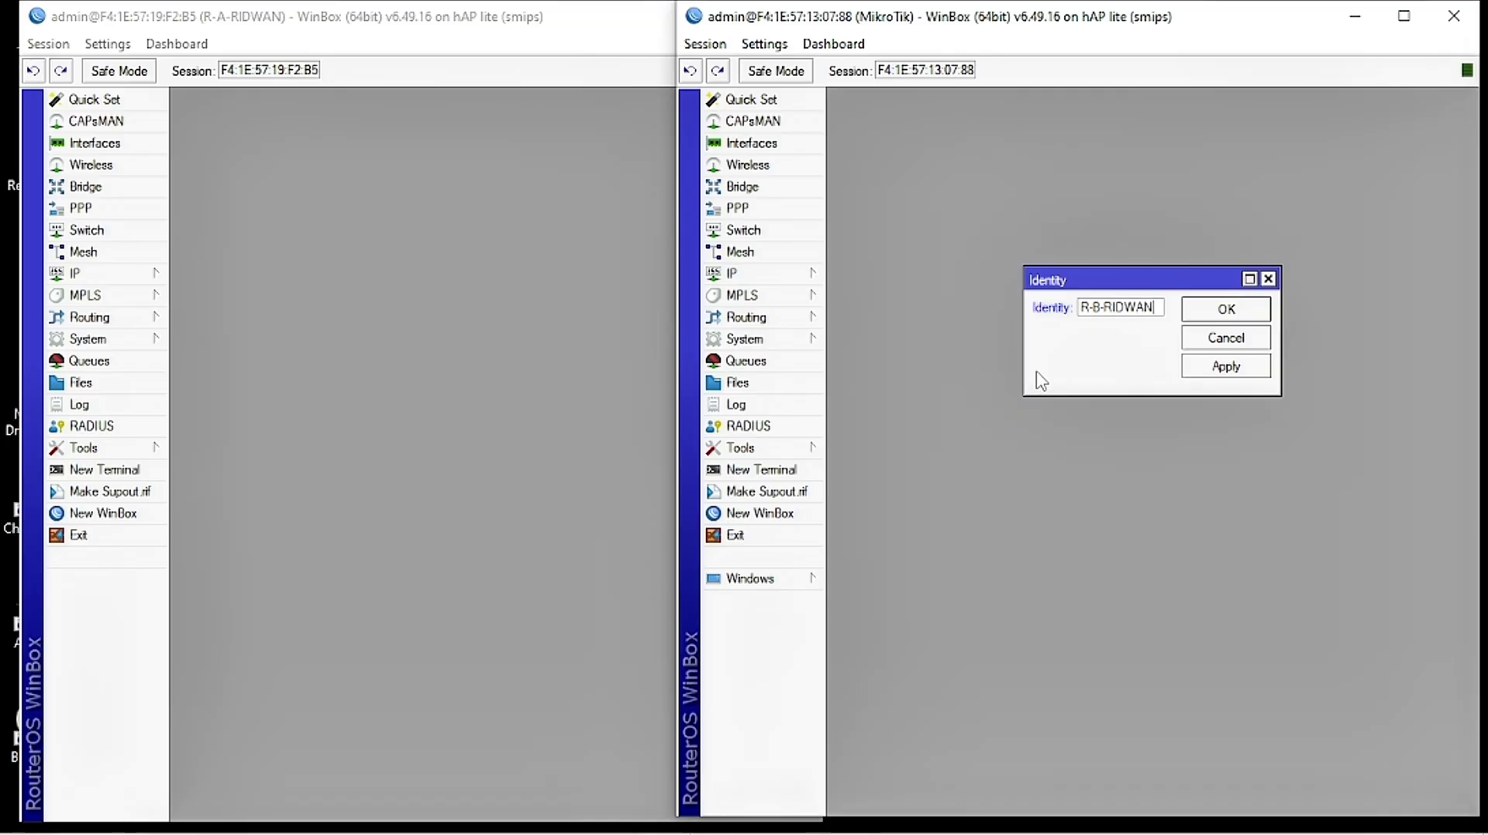
pyautogui.moveTo(1100, 307); pyautogui.dragTo(1076, 308)
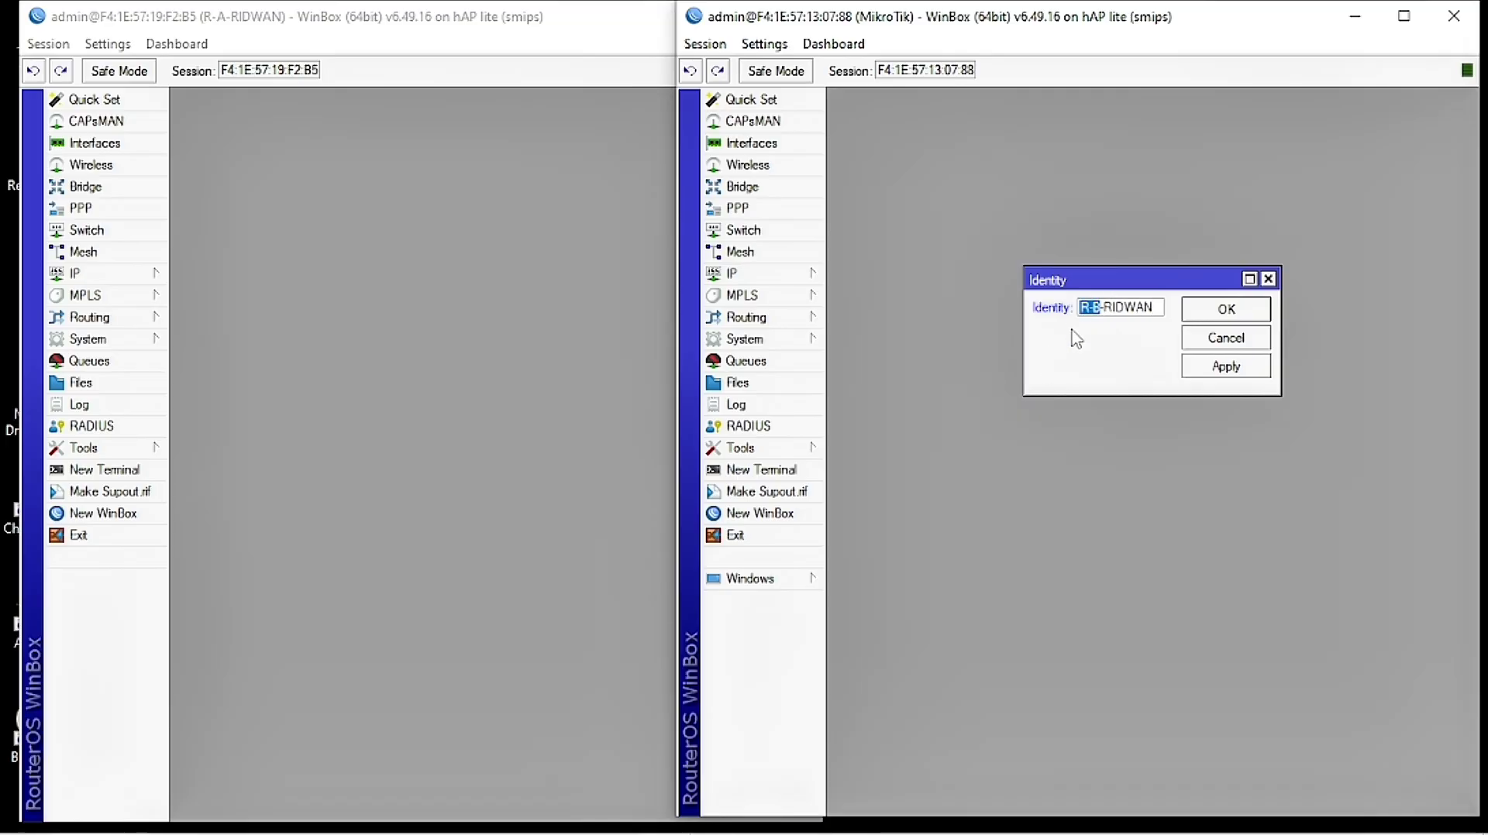
pyautogui.click(1226, 365)
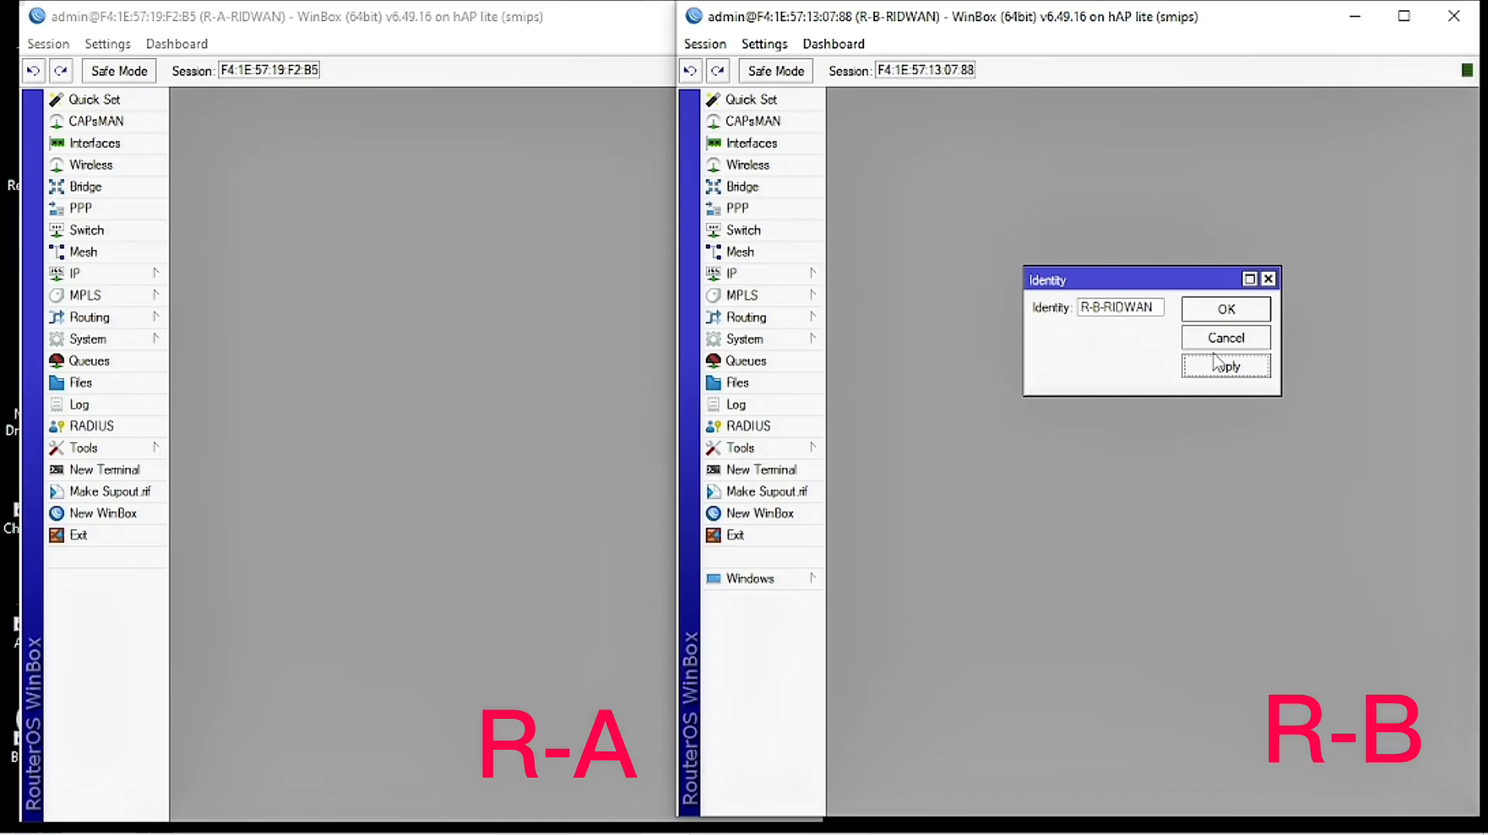
pyautogui.click(1226, 310)
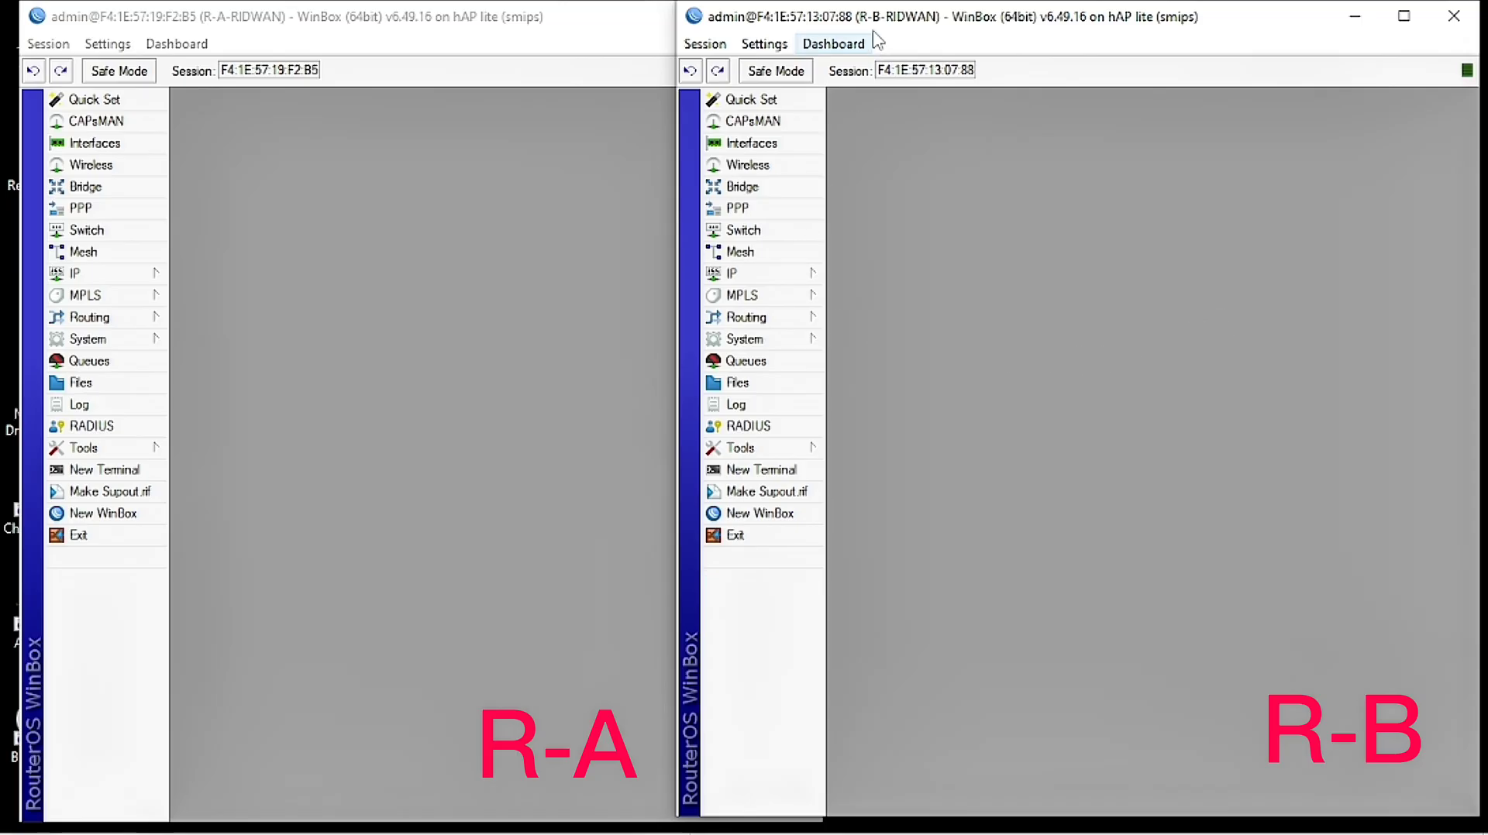
# Step: Add a DHCP client on R-A's ether1 with Add Default Route enabled and apply it
pyautogui.moveTo(877, 20); pyautogui.dragTo(886, 18)
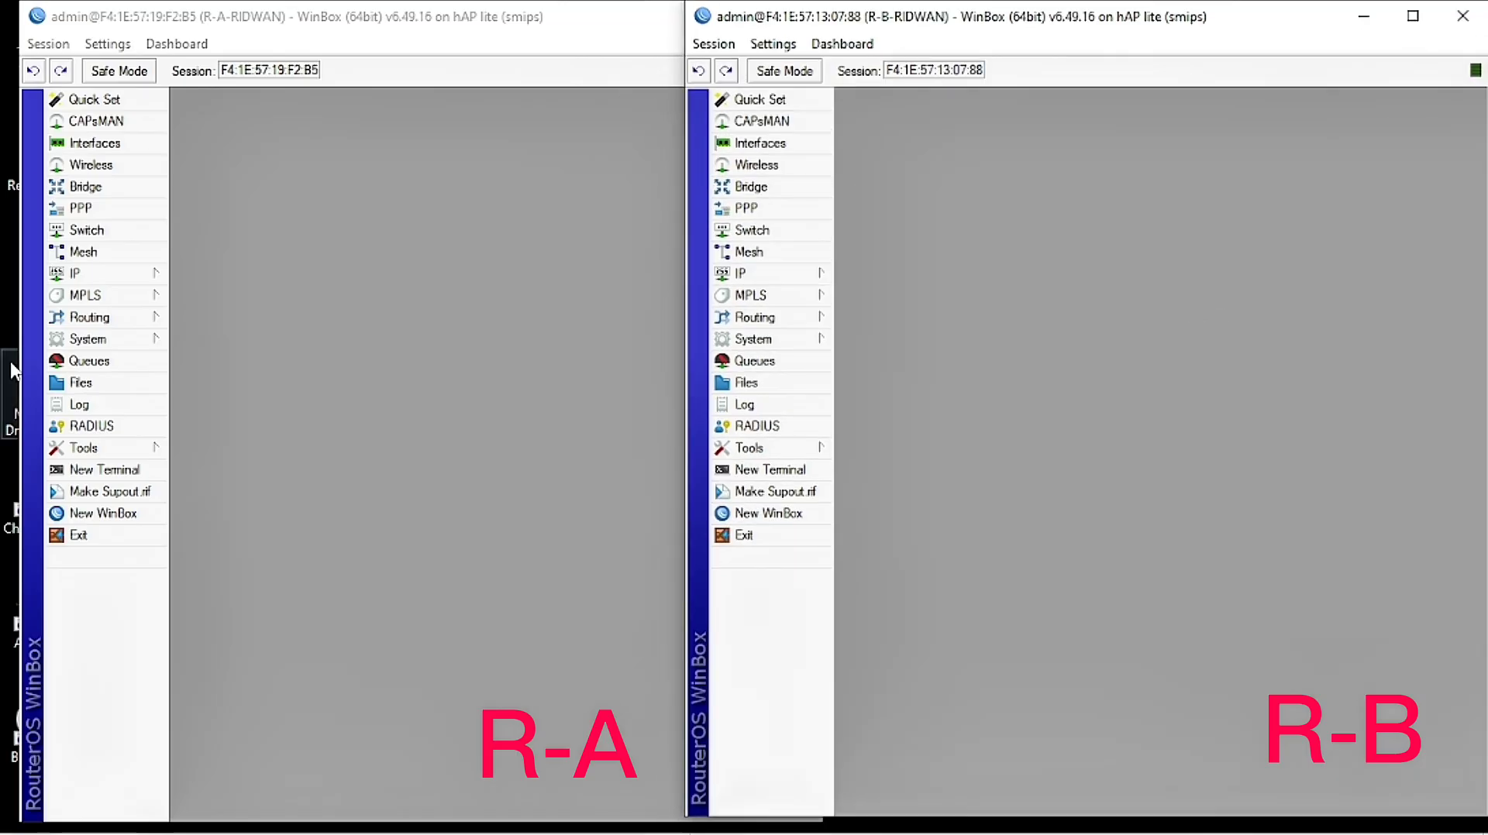
pyautogui.click(127, 282)
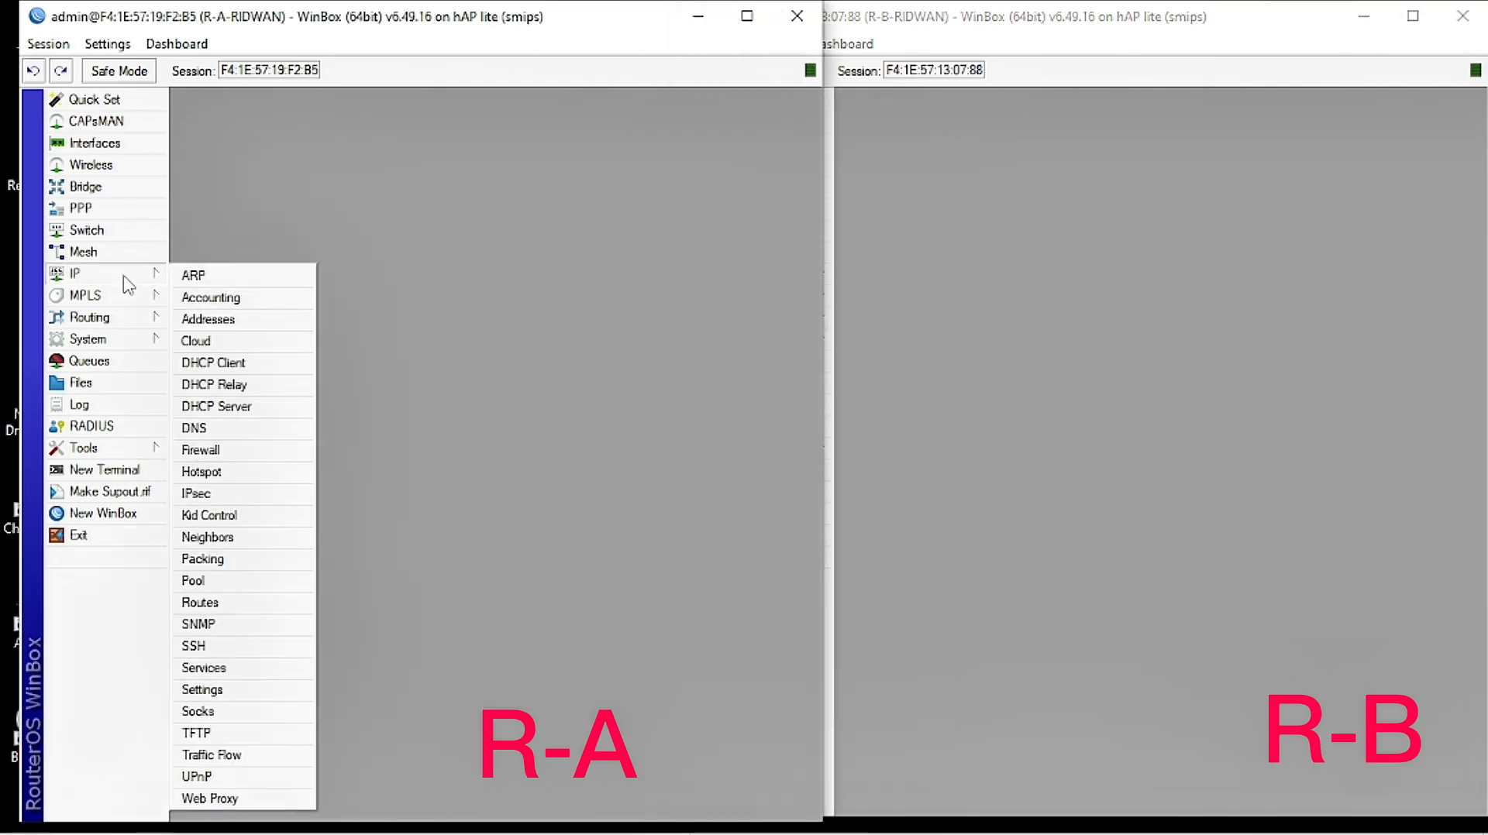
pyautogui.click(252, 366)
pyautogui.click(252, 320)
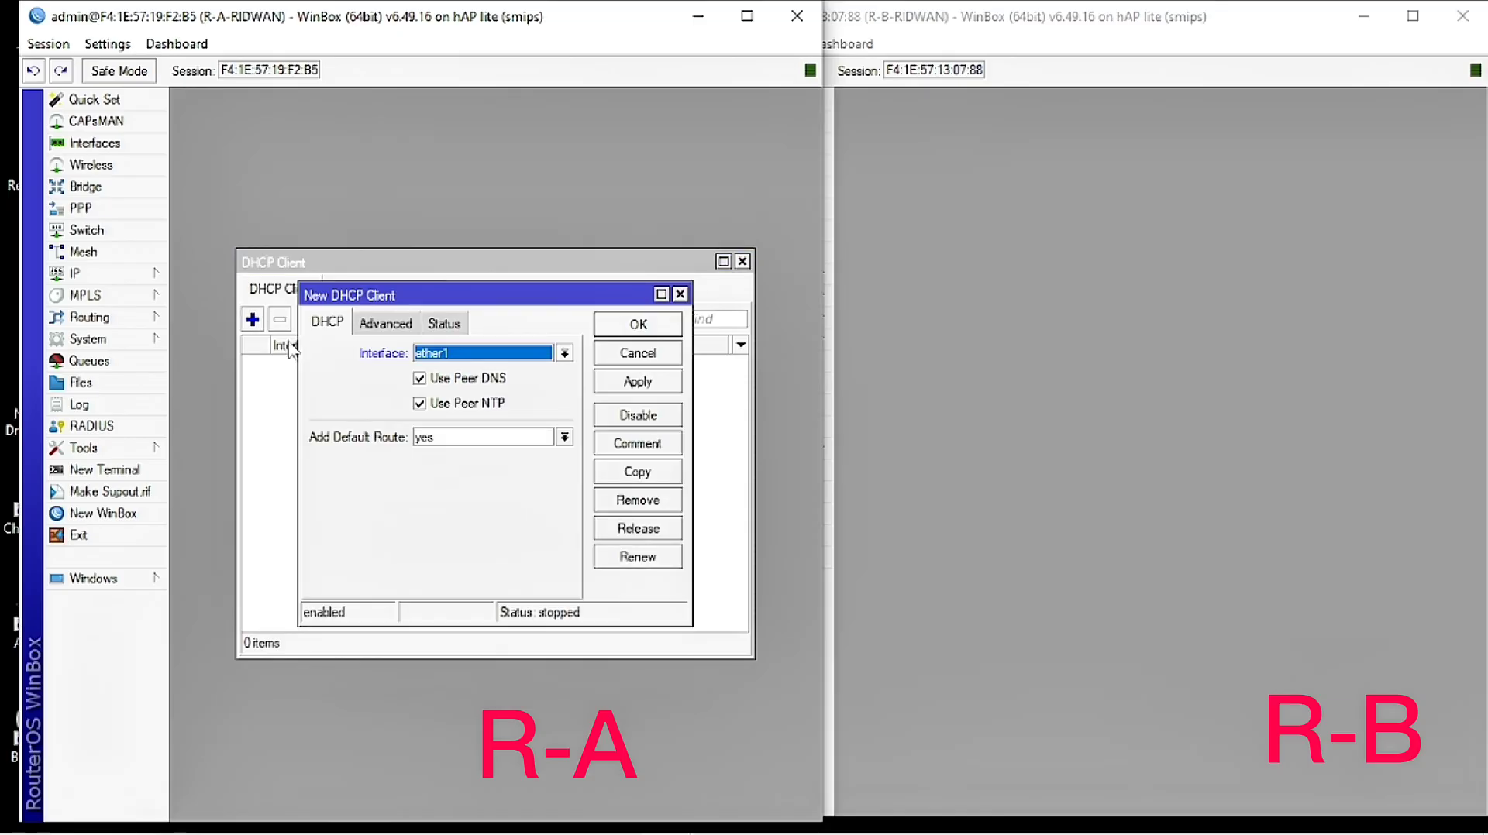
pyautogui.click(453, 354)
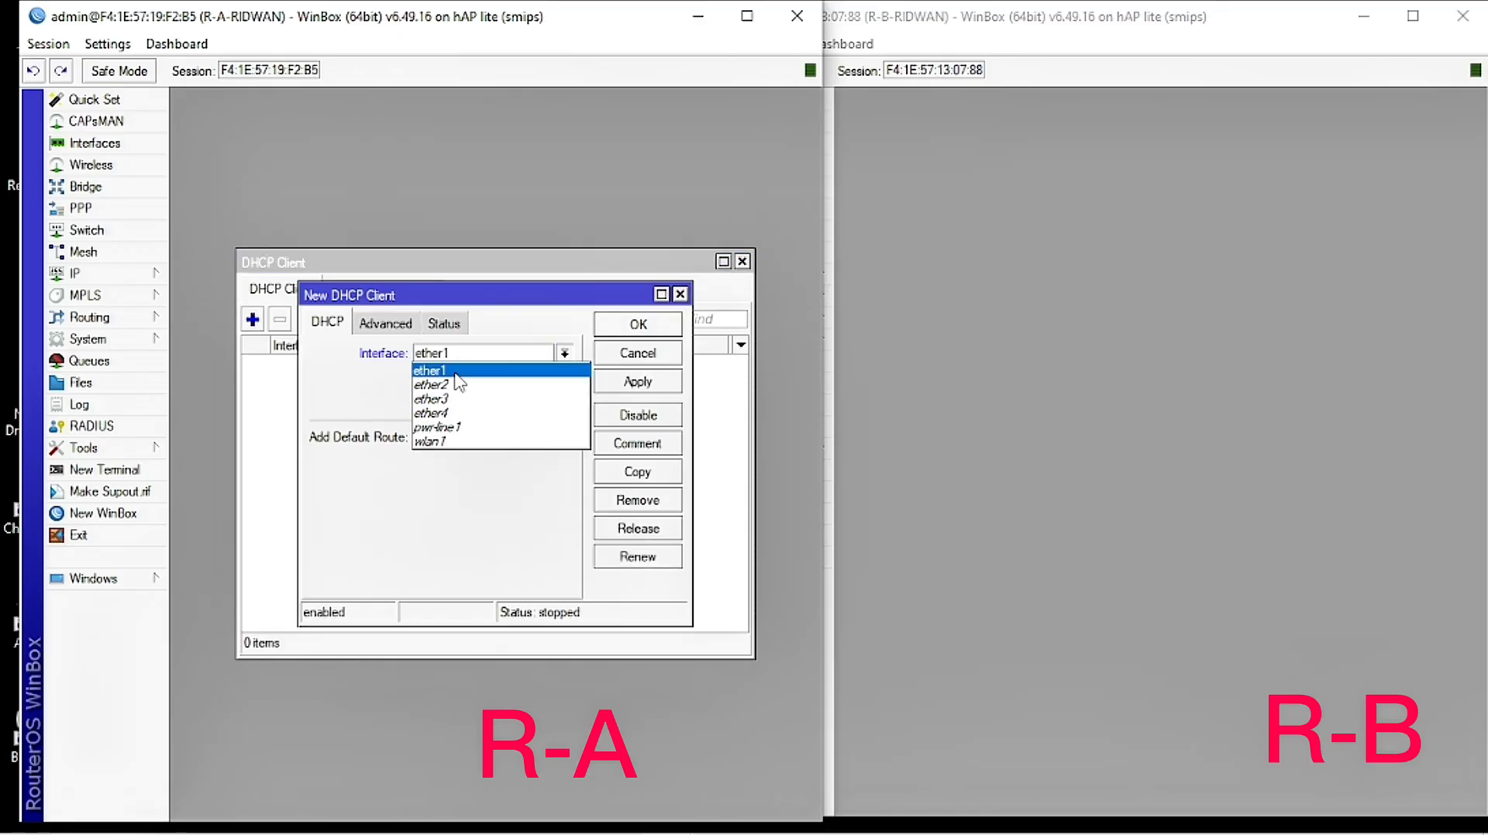
pyautogui.click(457, 380)
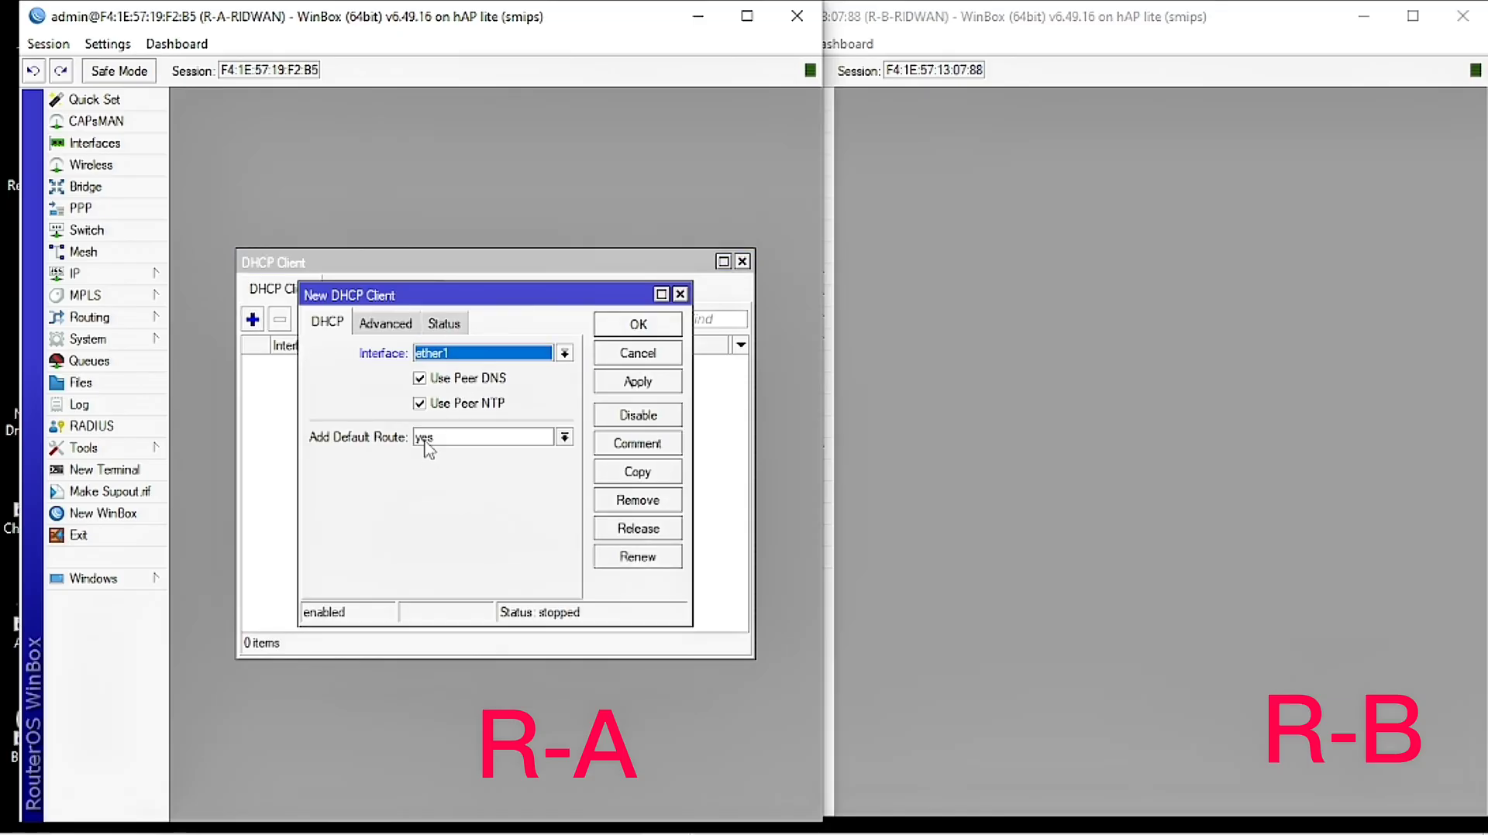
pyautogui.click(637, 384)
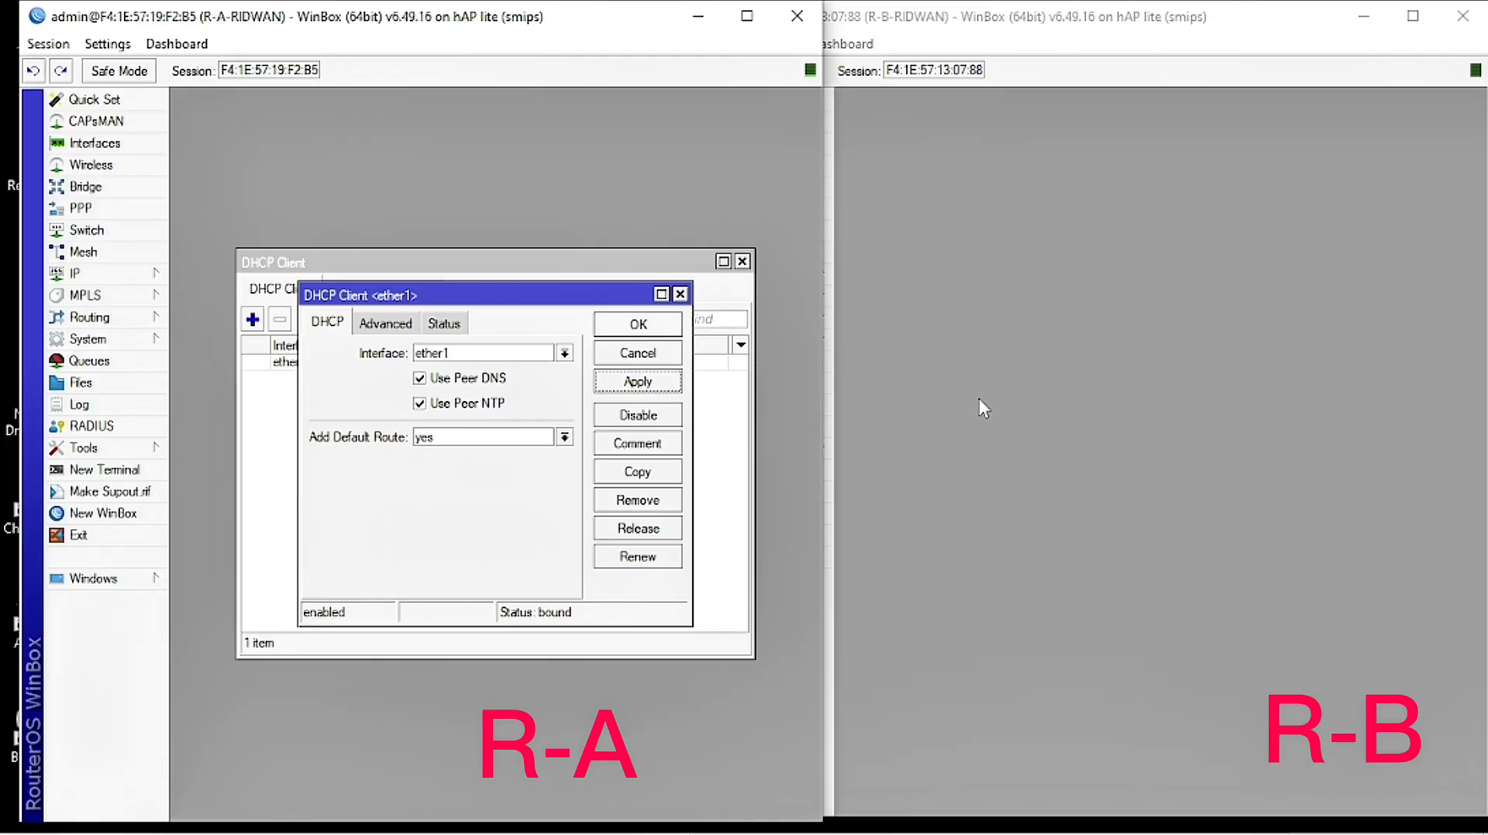
pyautogui.click(963, 411)
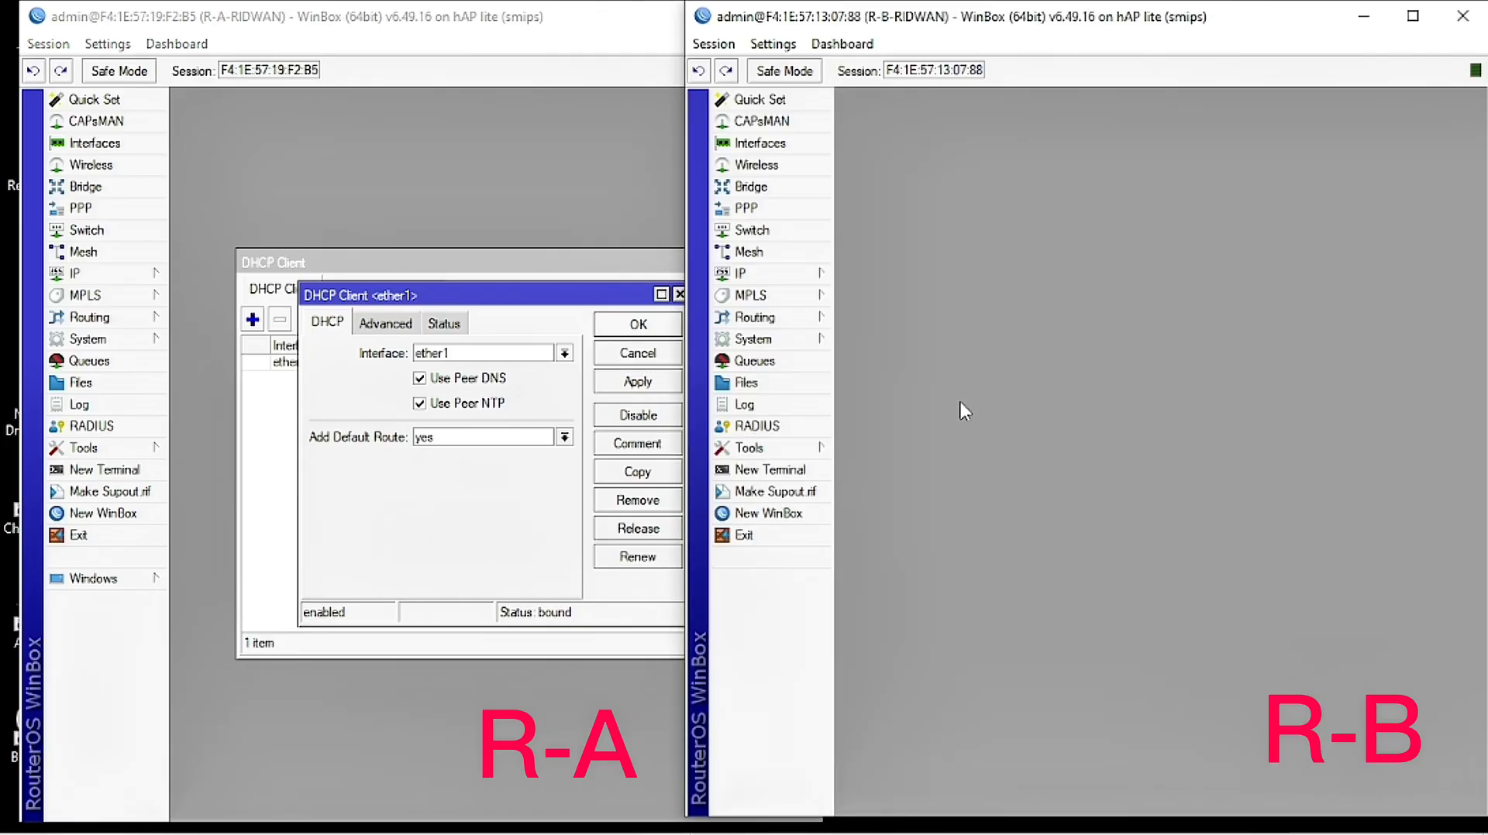
# Step: Add a DHCP client on R-B's ether1 with Add Default Route set to no, then close both DHCP client editors
pyautogui.click(785, 281)
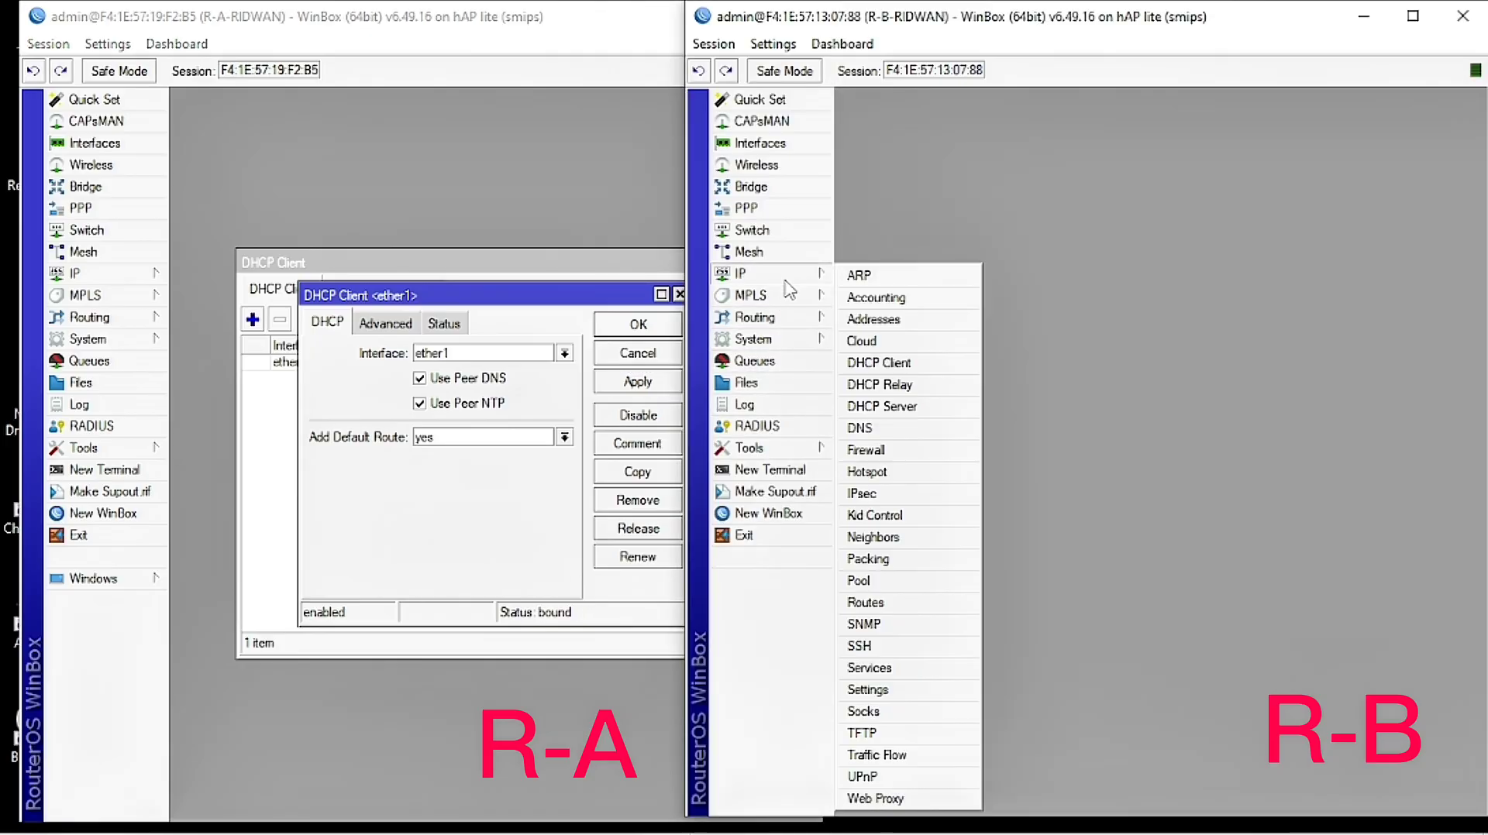
pyautogui.click(910, 367)
pyautogui.click(917, 316)
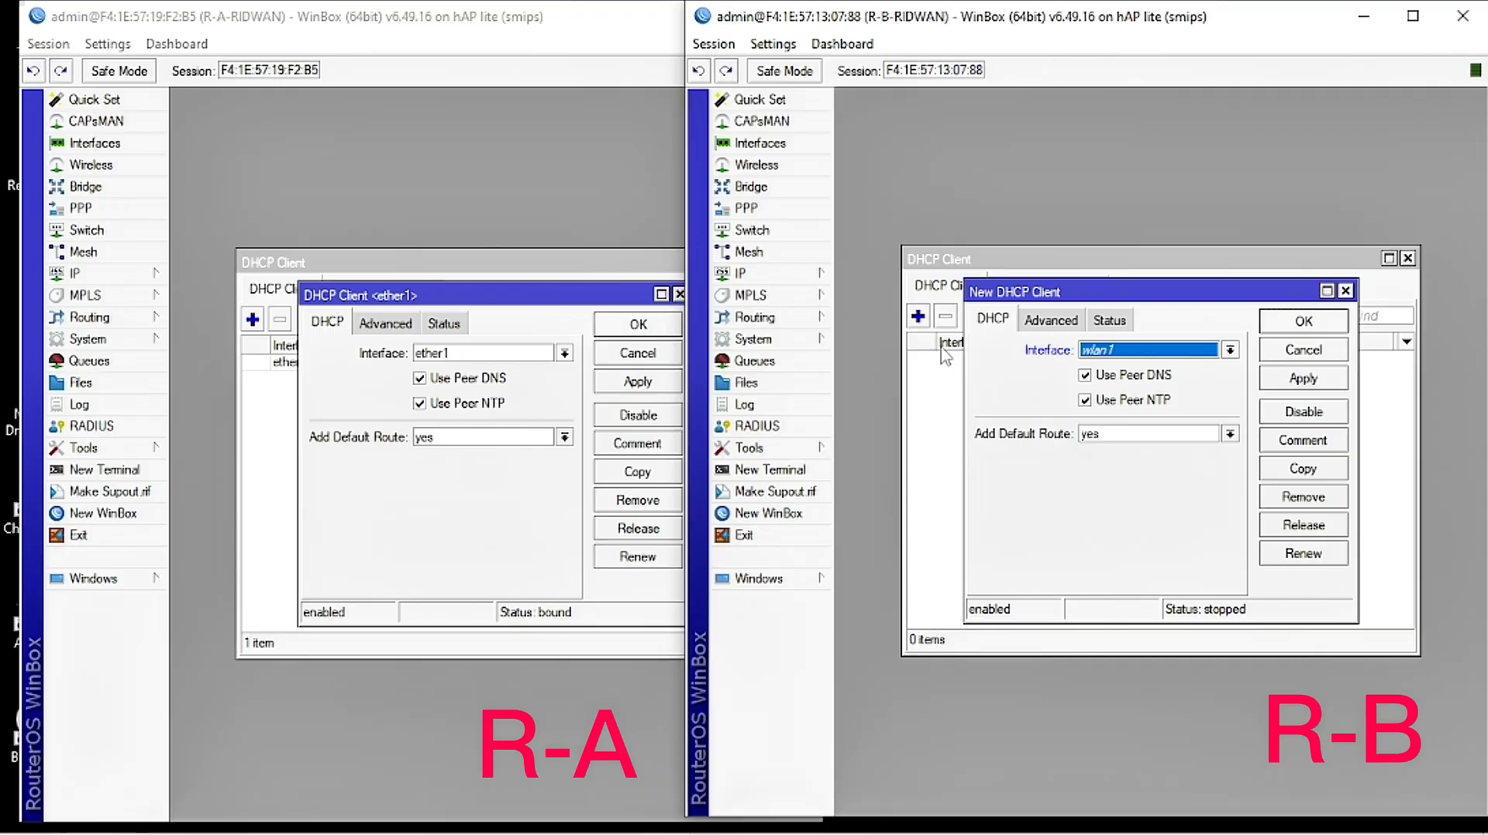
pyautogui.click(1155, 354)
pyautogui.click(1133, 381)
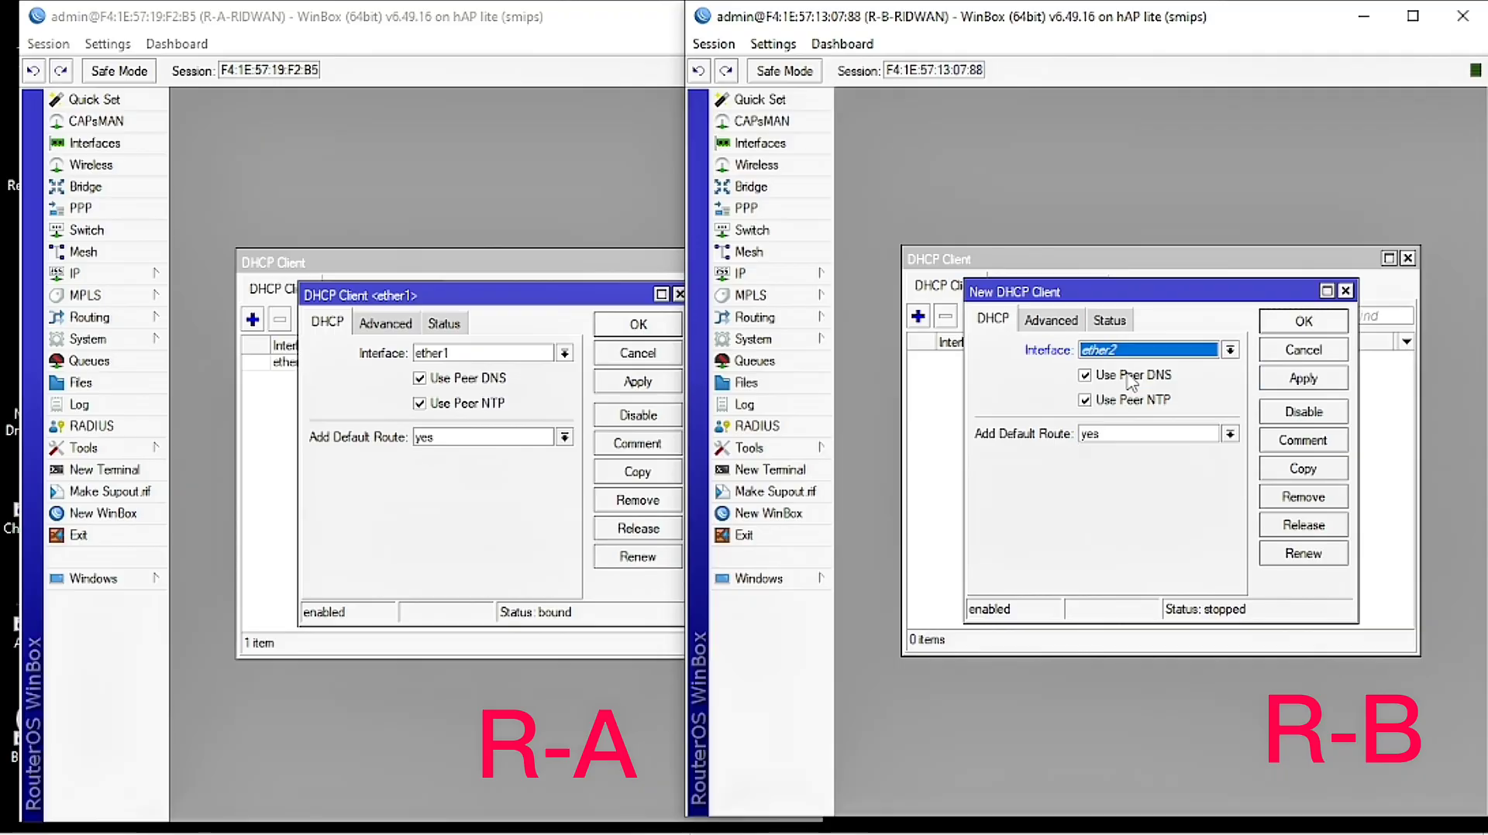
pyautogui.click(1133, 353)
pyautogui.click(1132, 367)
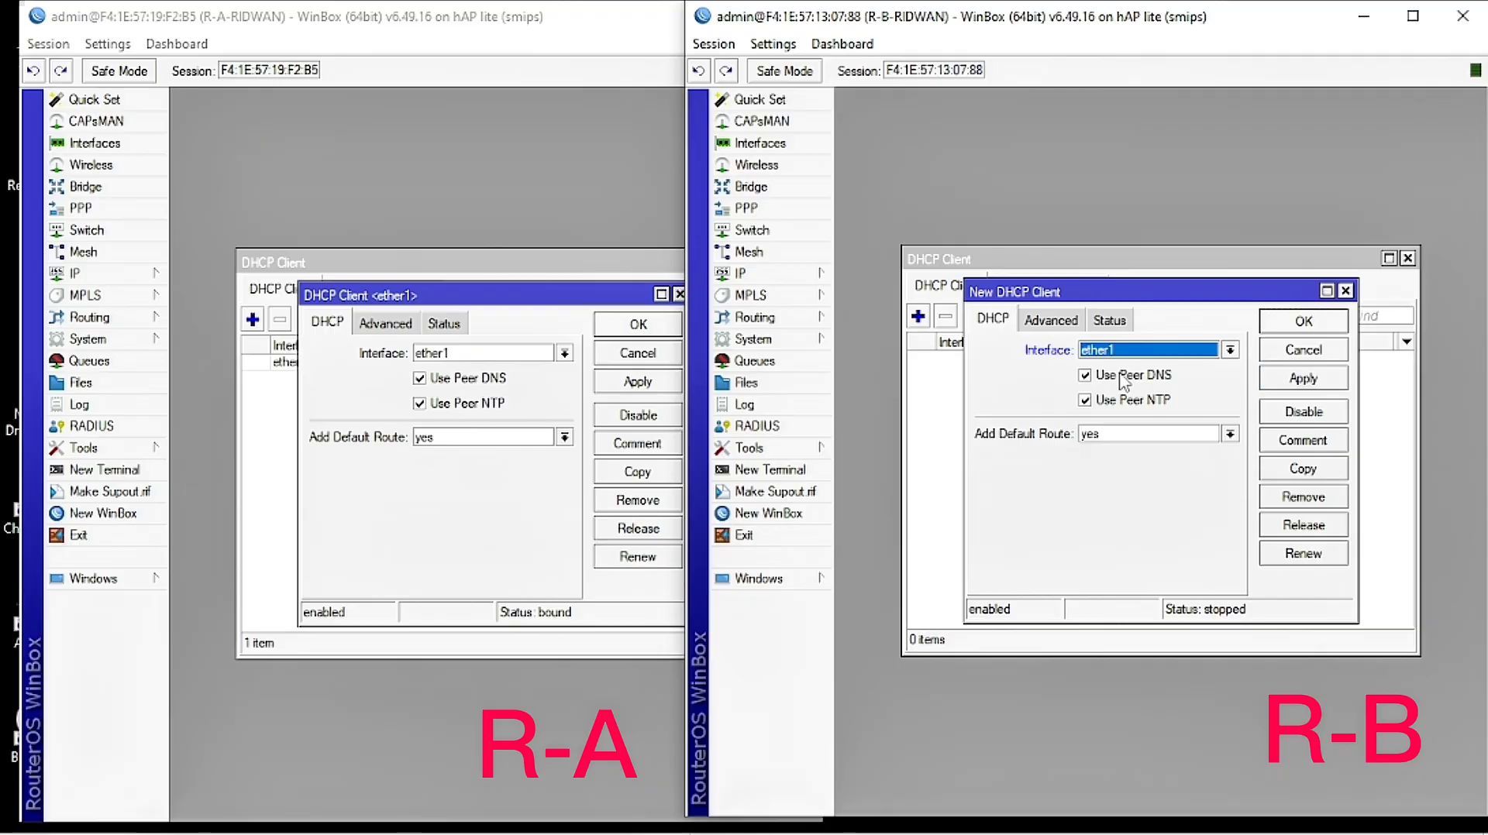
pyautogui.click(1116, 434)
pyautogui.click(1102, 457)
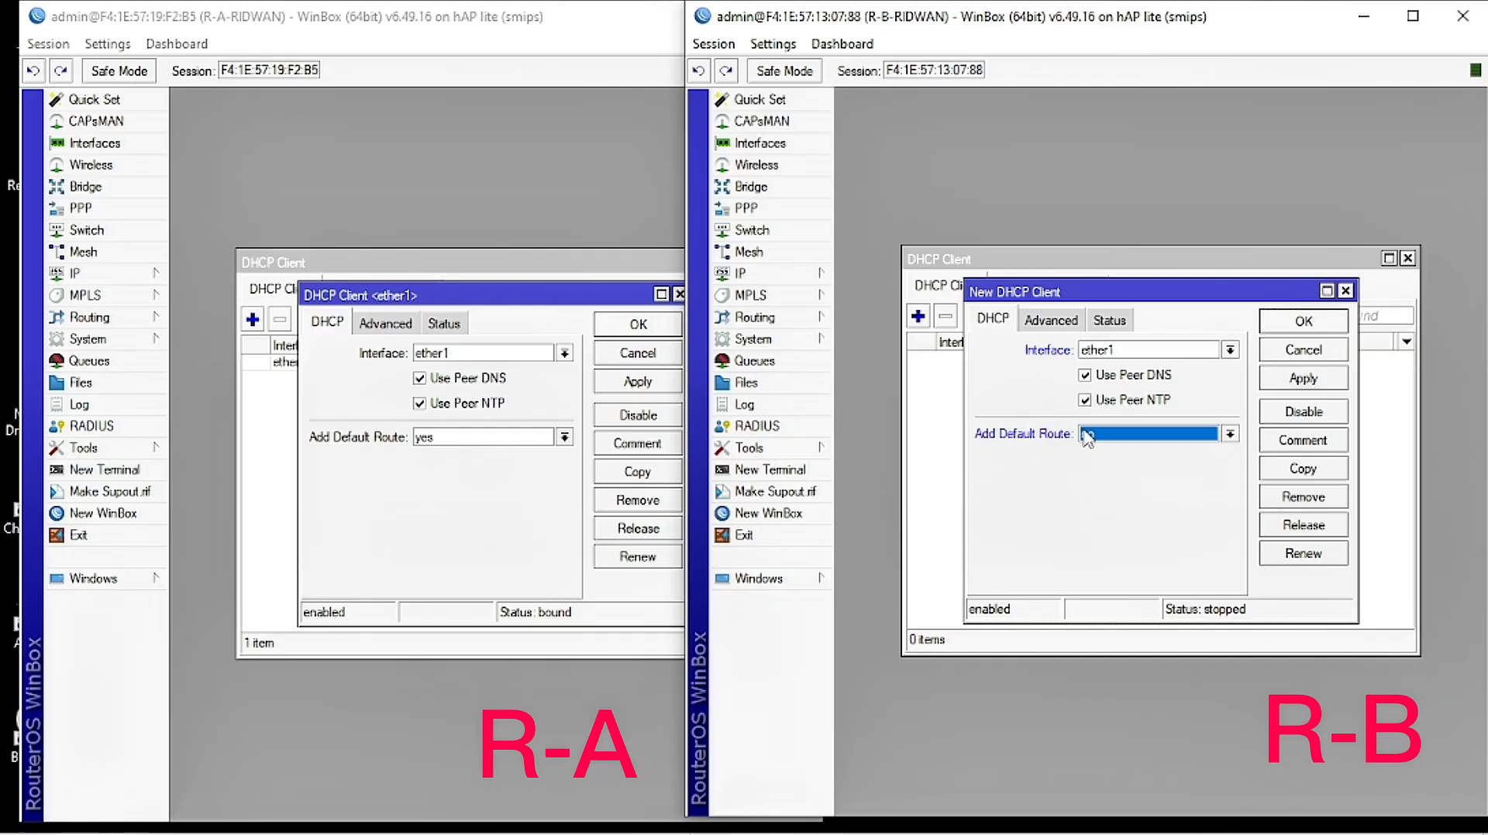
pyautogui.click(1303, 378)
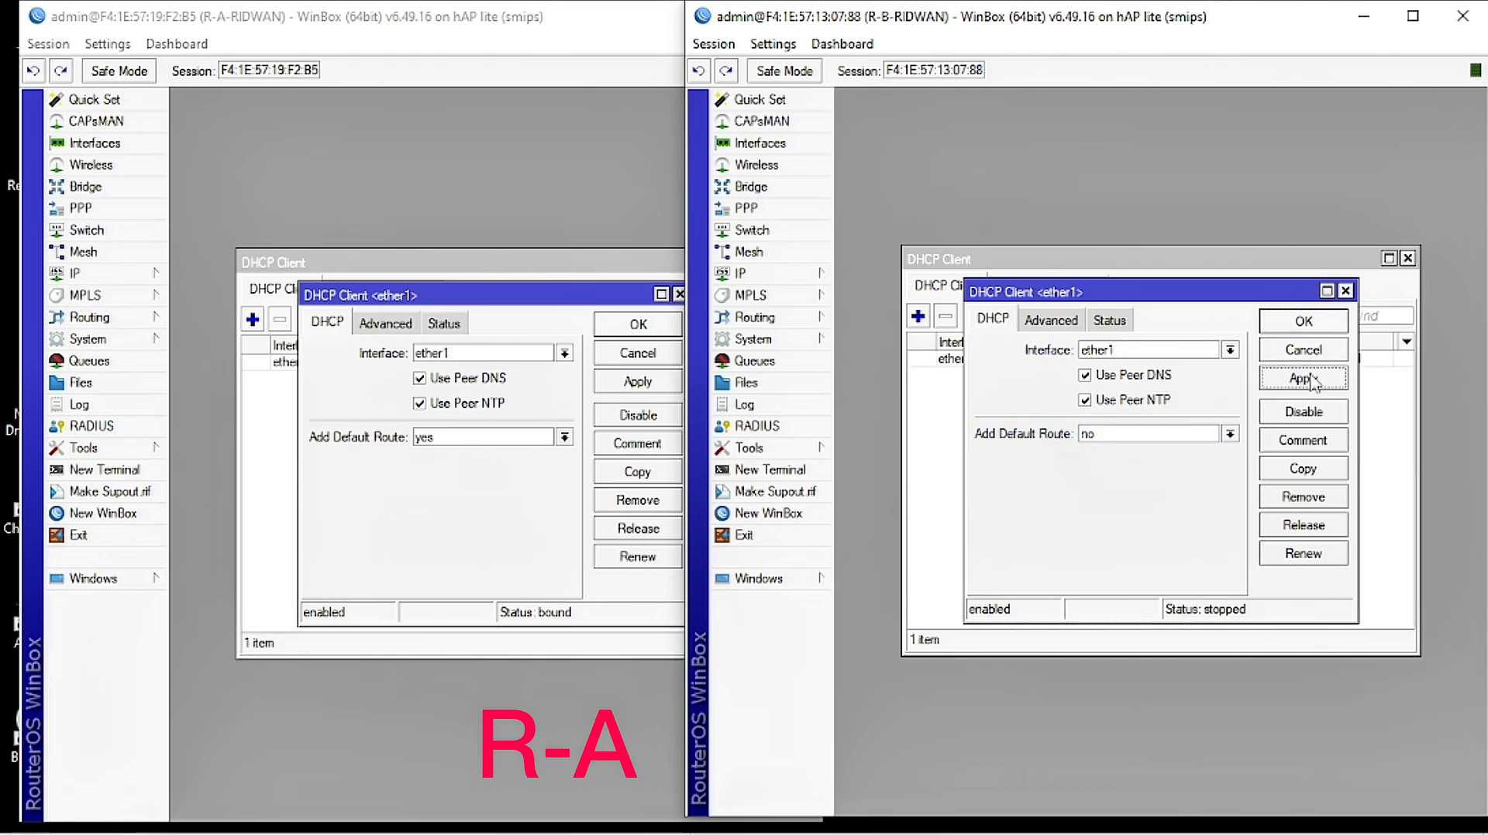
pyautogui.click(1305, 323)
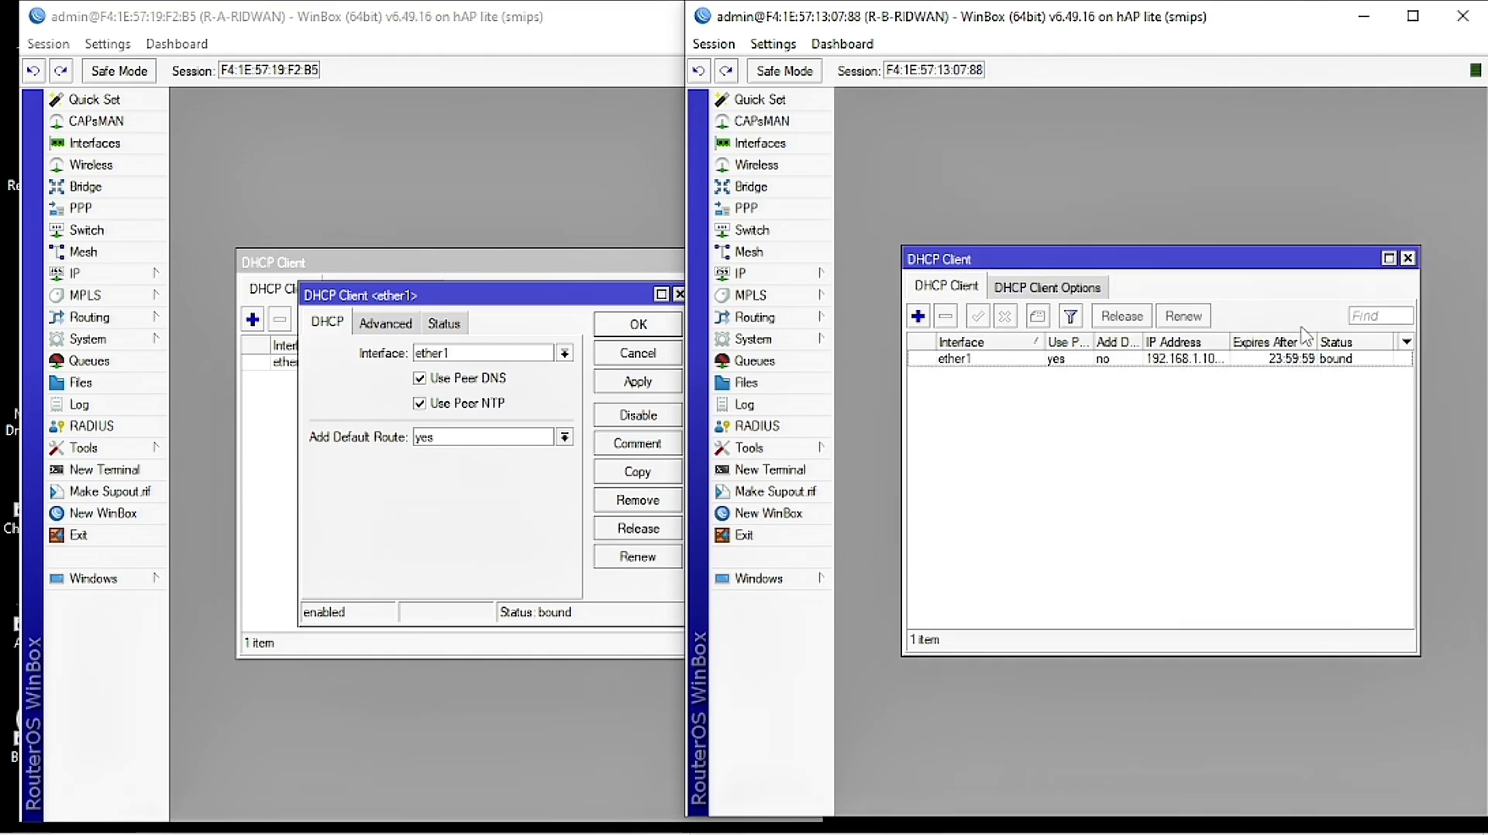
pyautogui.click(609, 333)
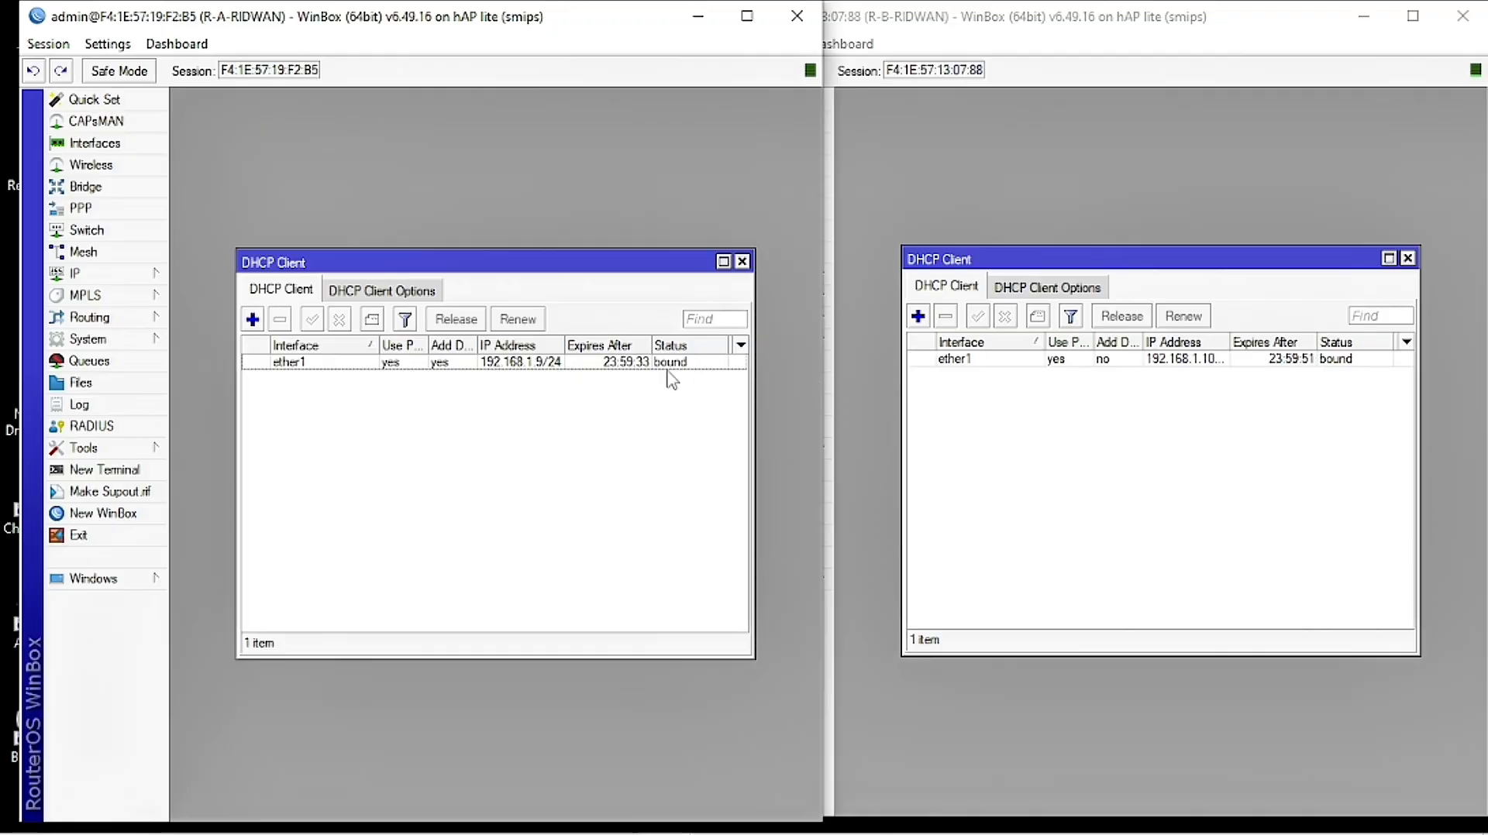
pyautogui.click(1041, 444)
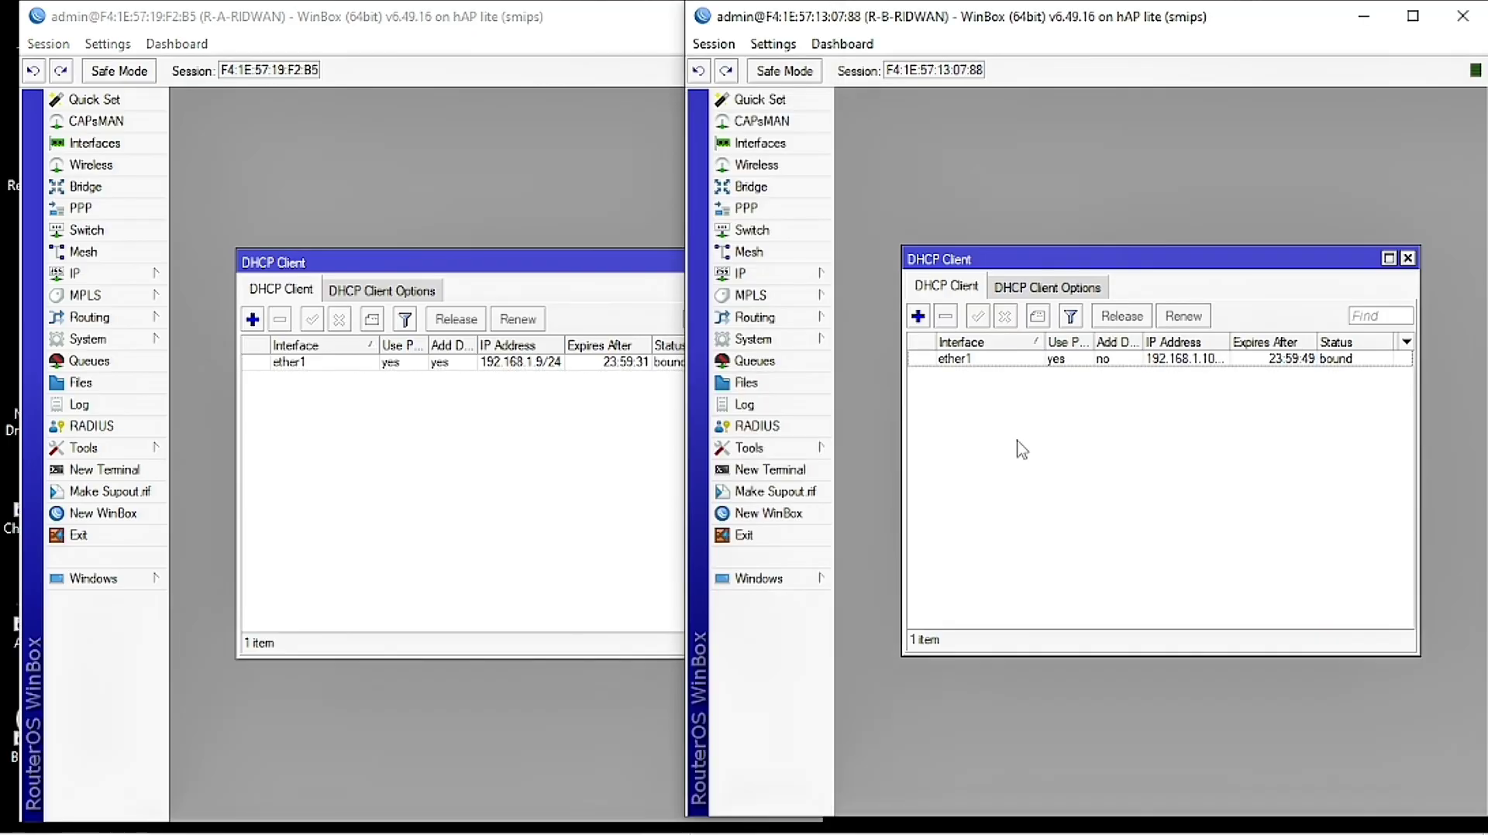
# Step: Open R-B's IP Pool window briefly and close it again
pyautogui.click(793, 282)
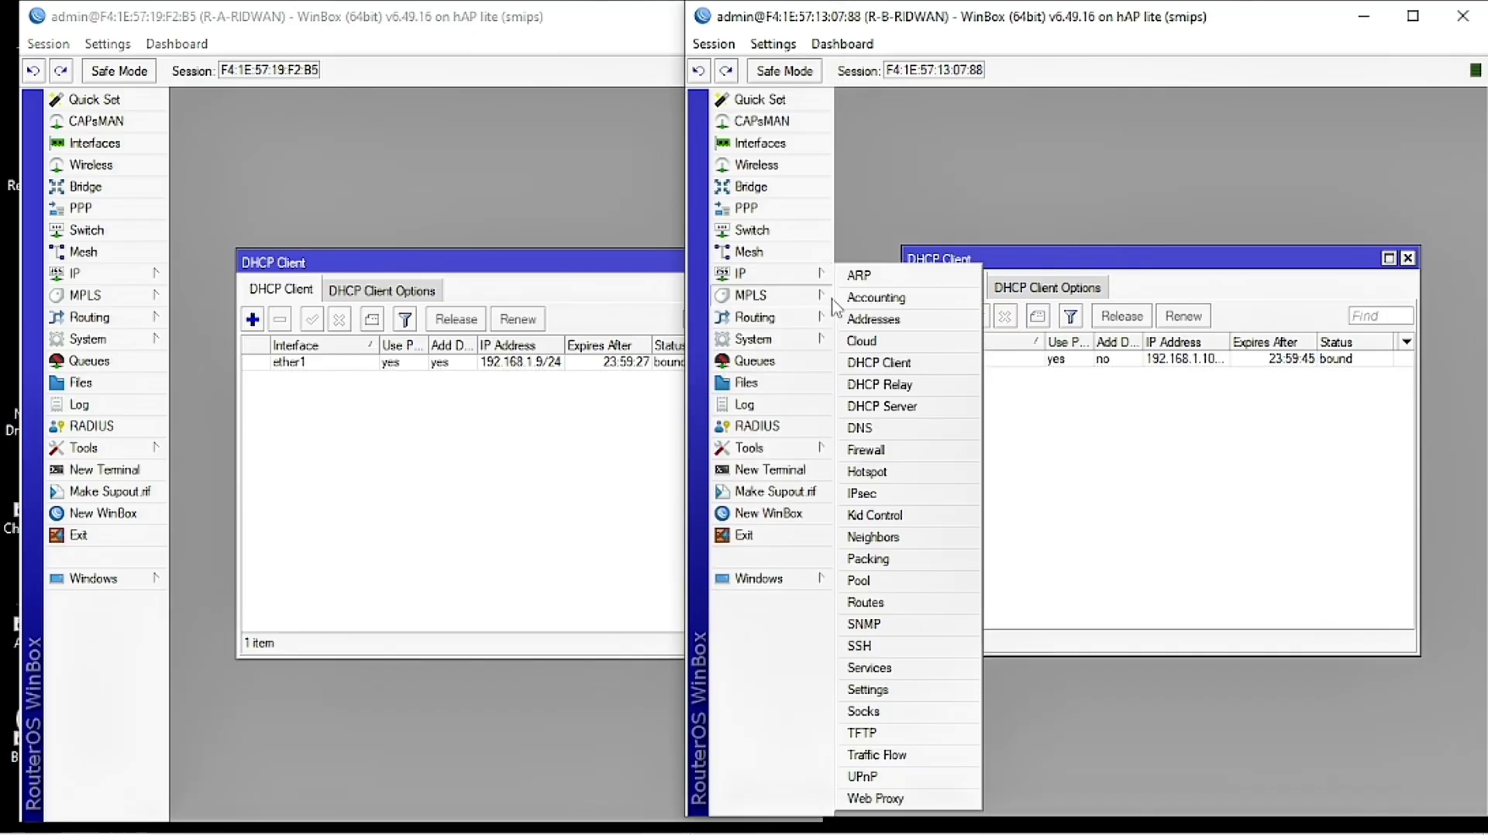
pyautogui.click(889, 589)
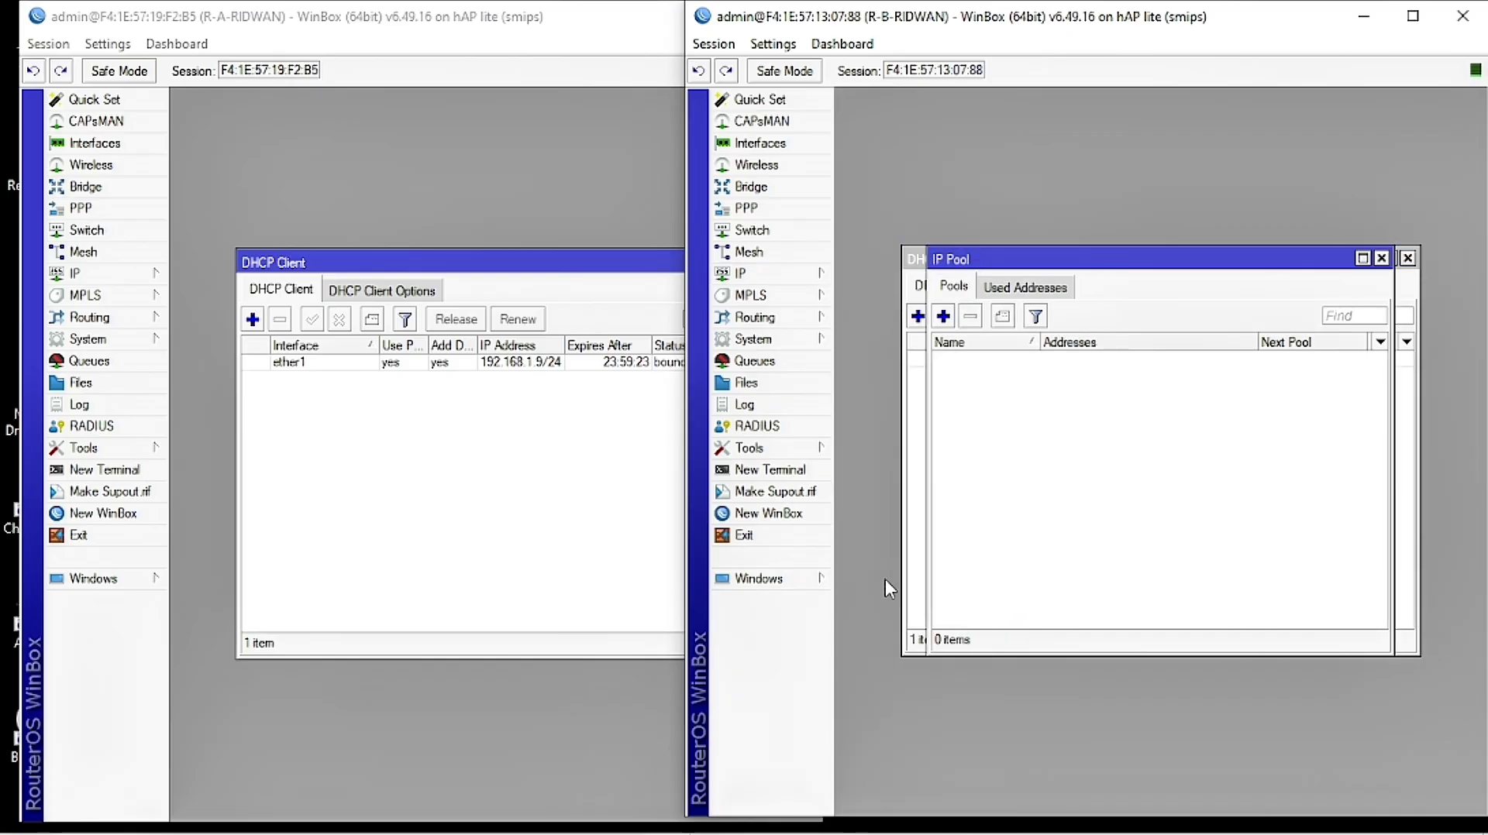
pyautogui.moveTo(996, 275); pyautogui.dragTo(945, 426)
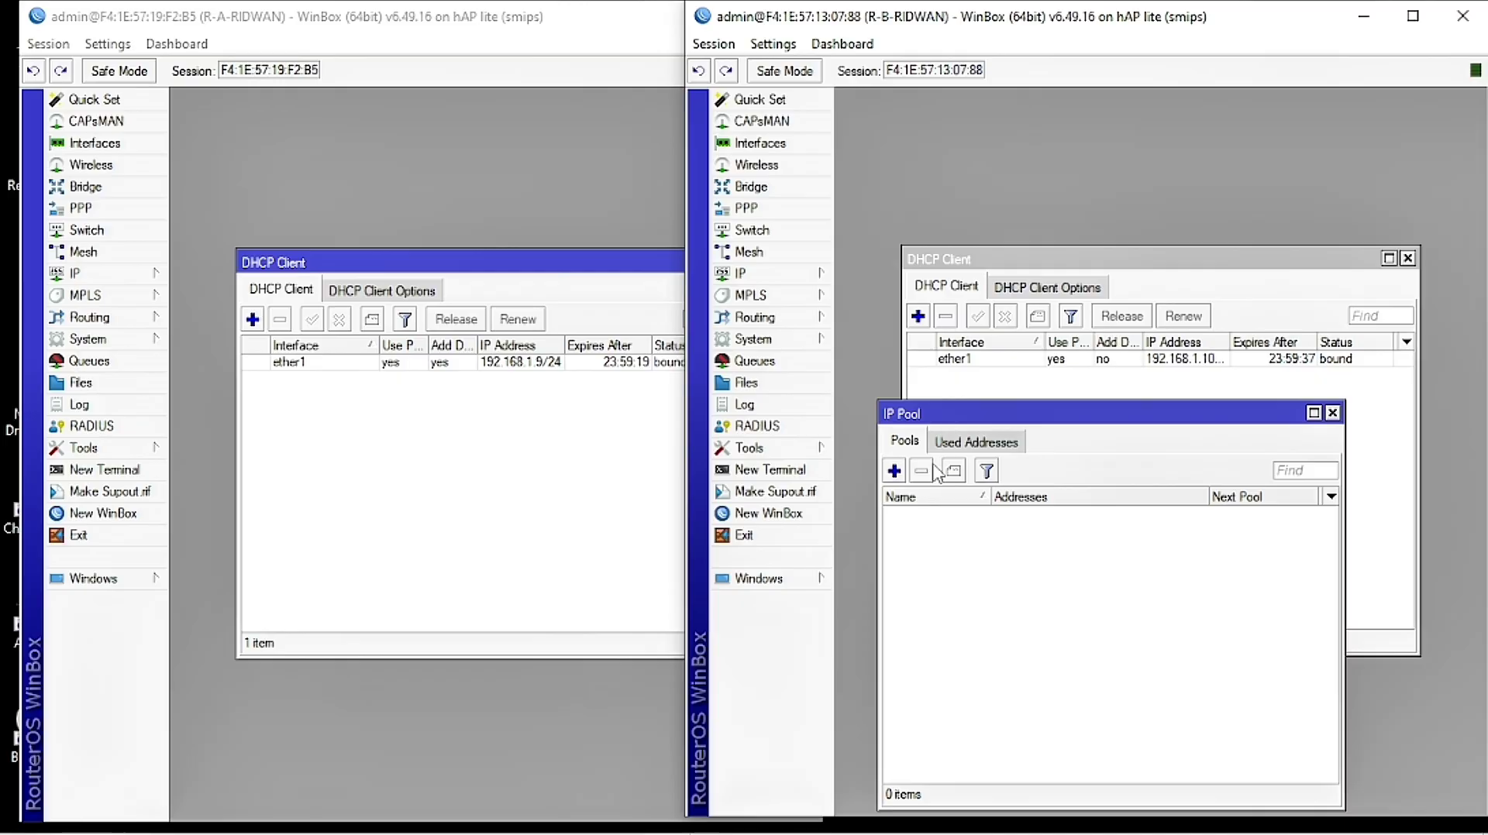
pyautogui.click(1332, 413)
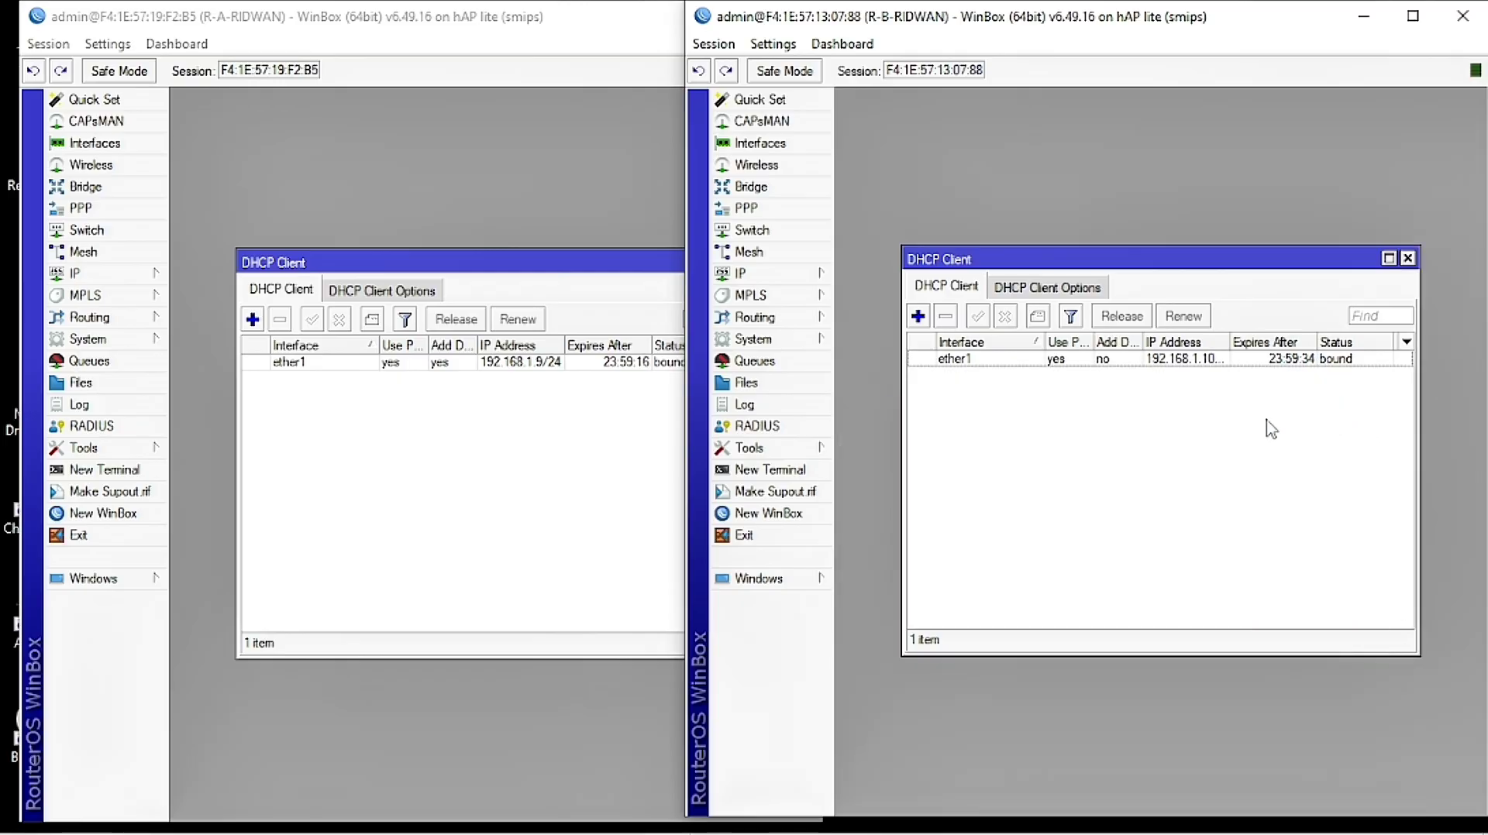
# Step: Add a route 0.0.0.0/0 on R-B with gateway 192.168.1.1
pyautogui.click(789, 278)
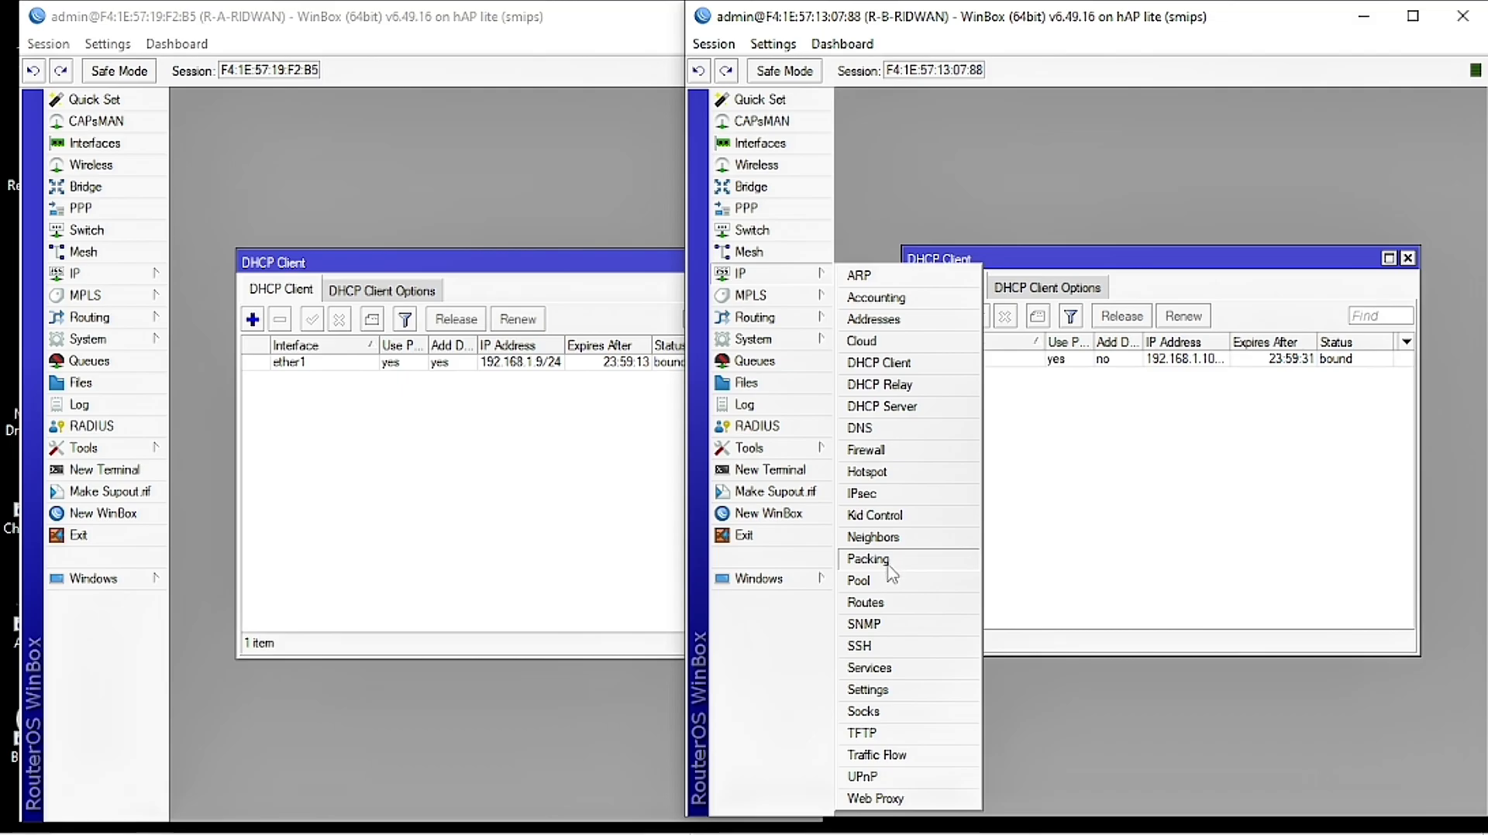
pyautogui.click(866, 603)
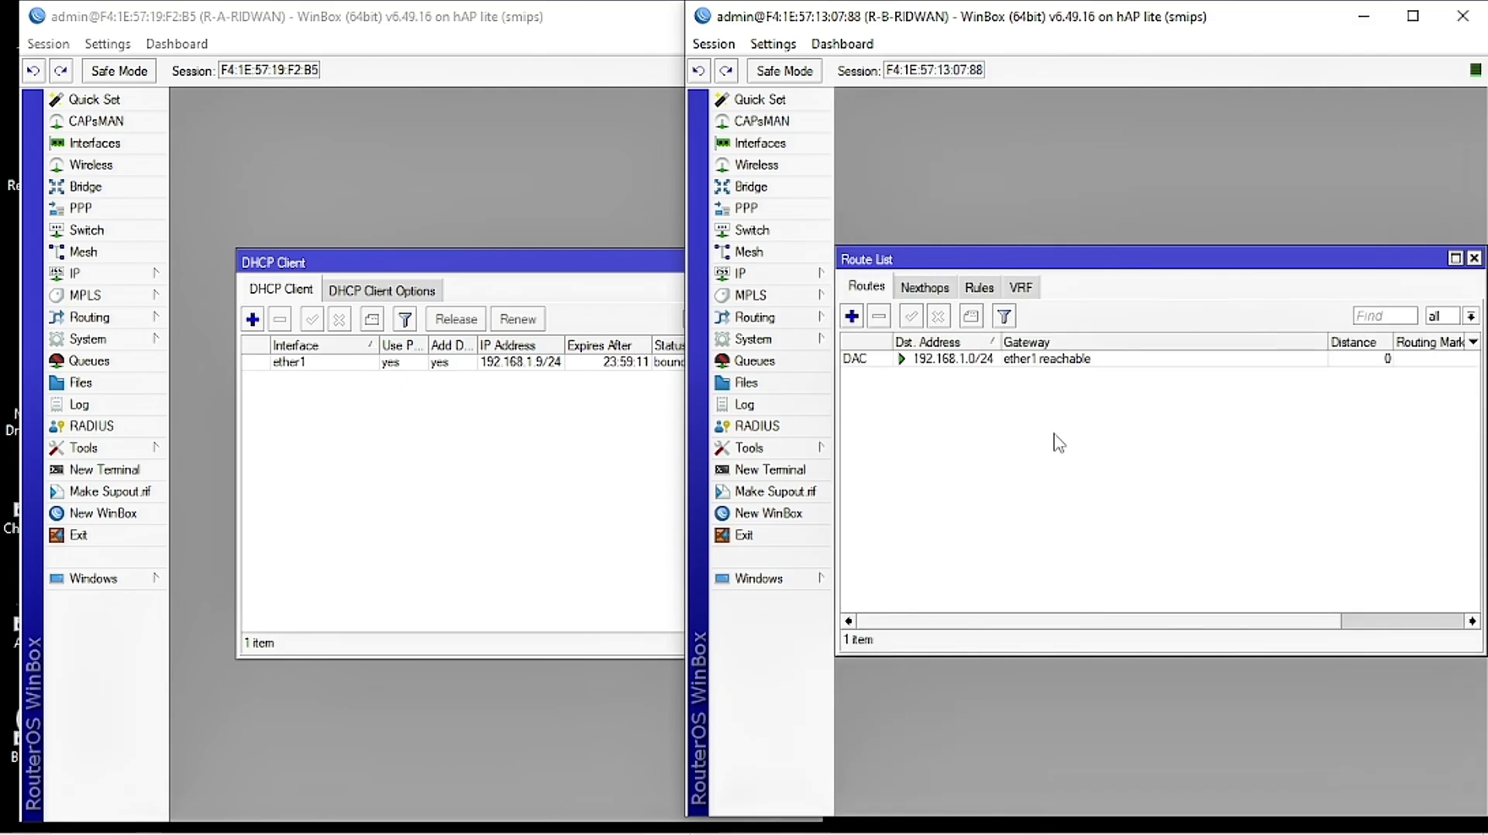
pyautogui.click(851, 316)
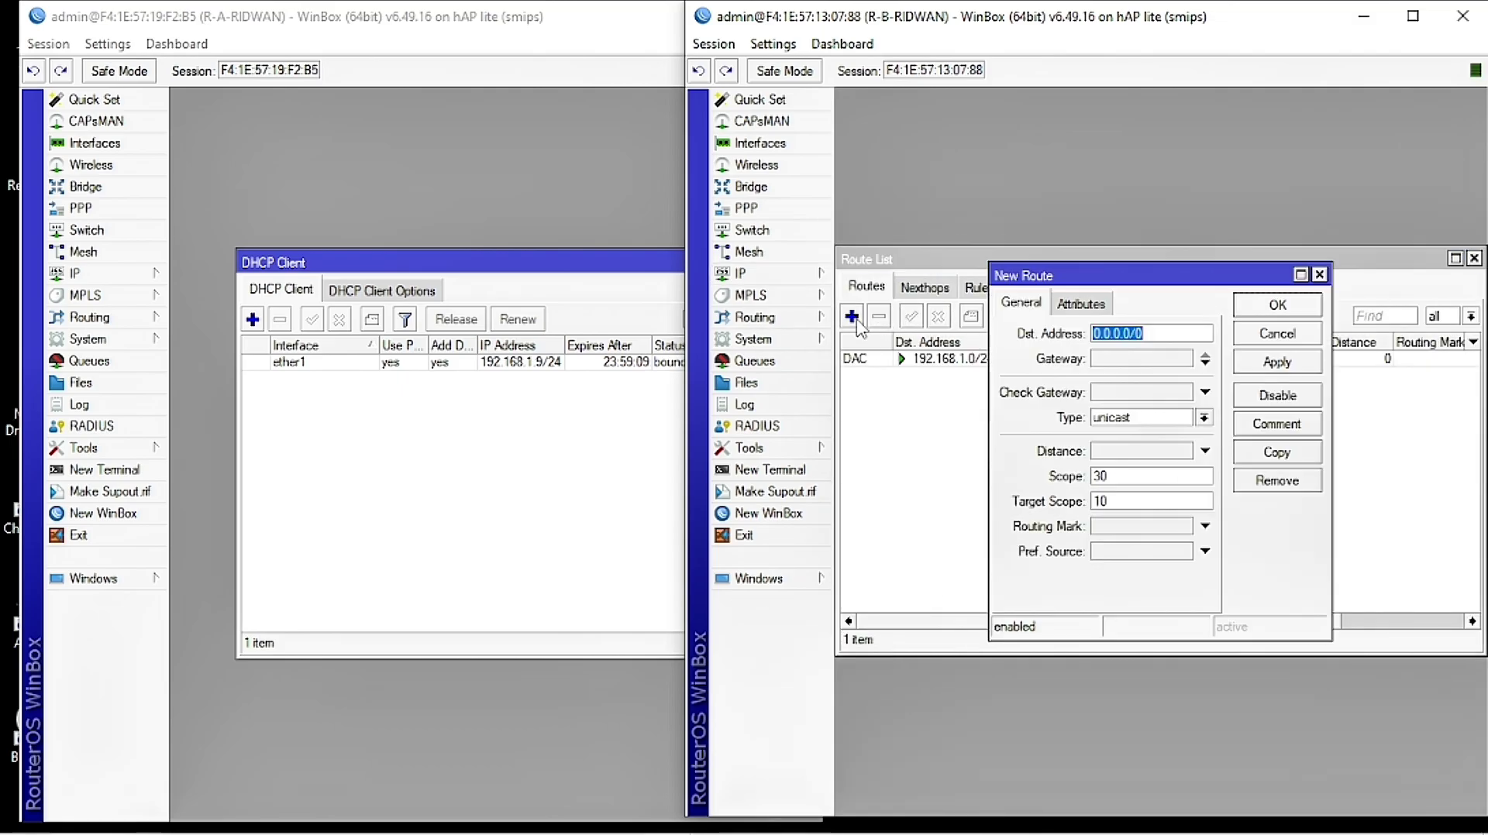
pyautogui.click(1117, 362)
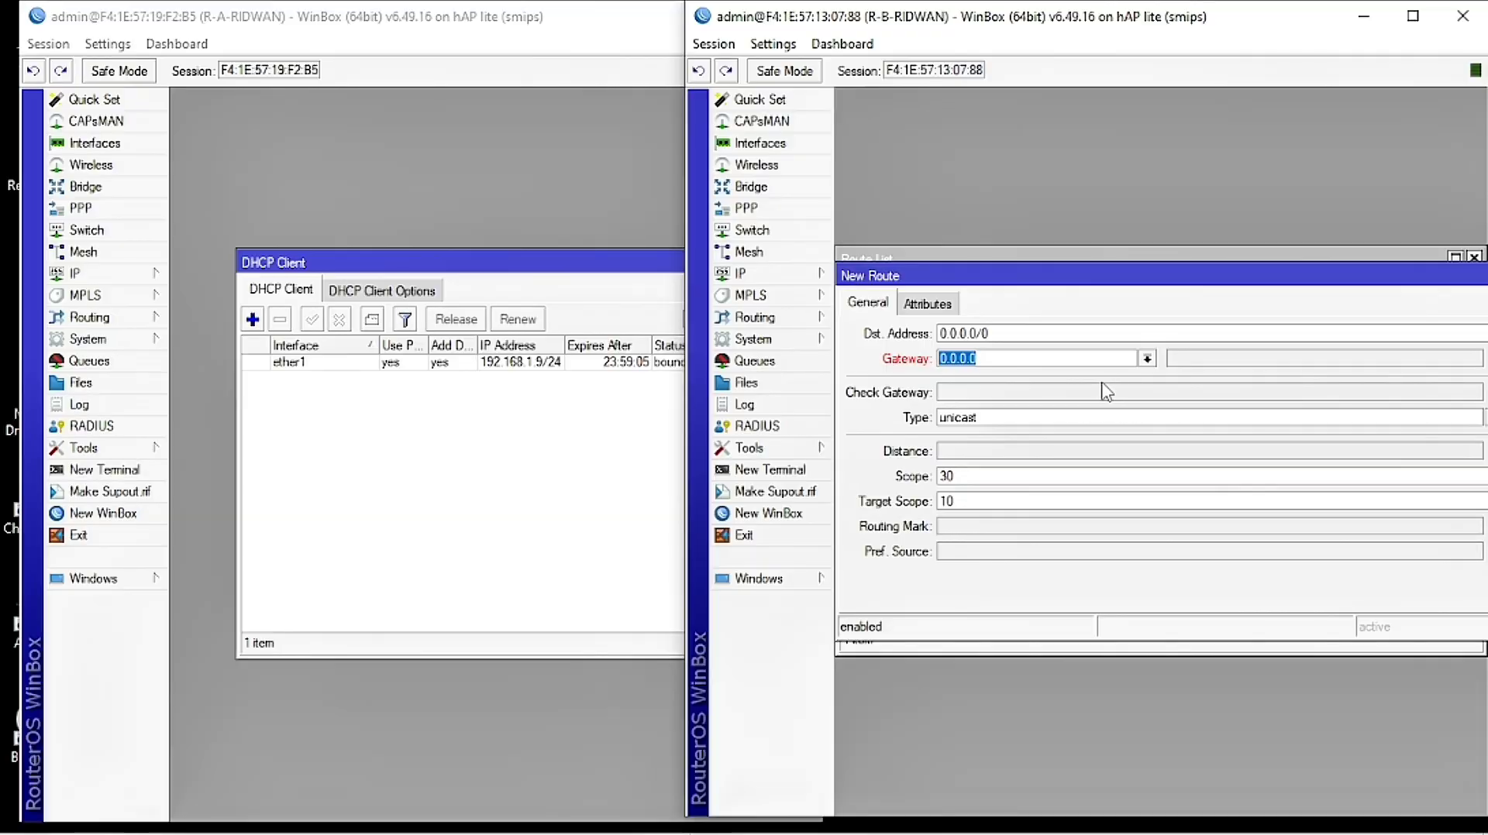
pyautogui.write('192.16')
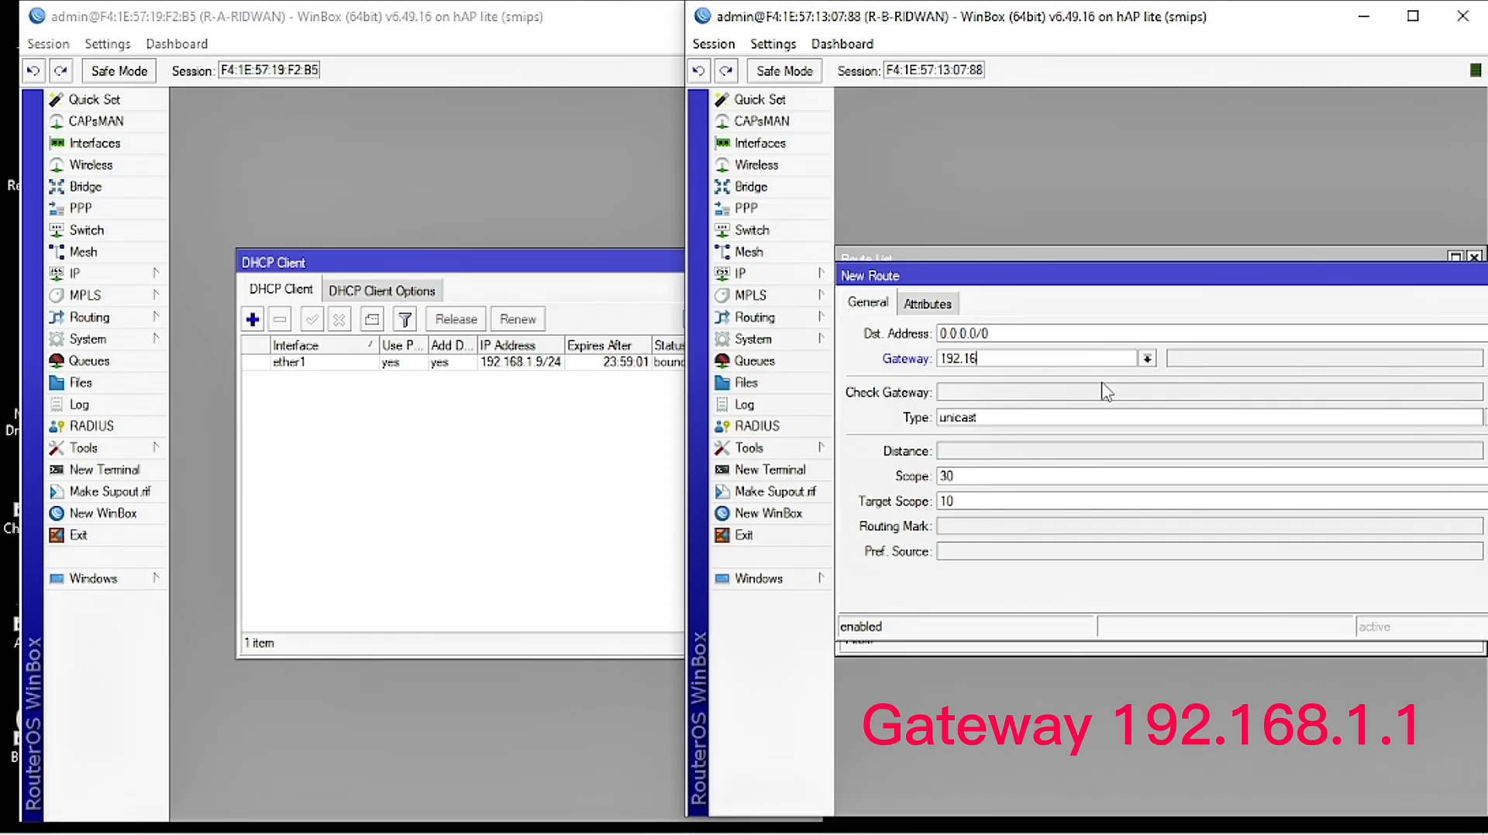
pyautogui.write('8.1.1')
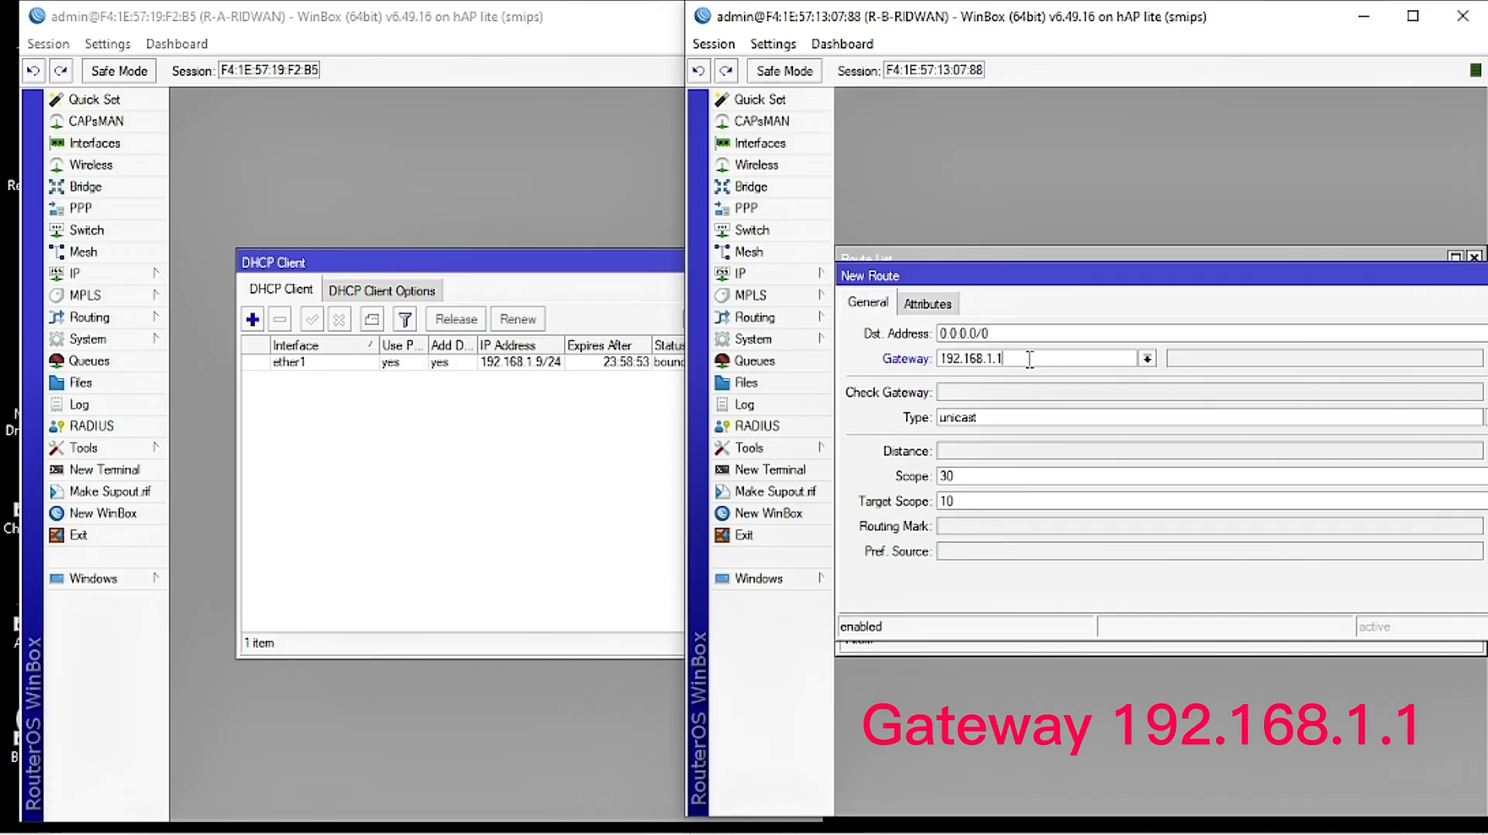
pyautogui.moveTo(1144, 279); pyautogui.dragTo(1066, 278)
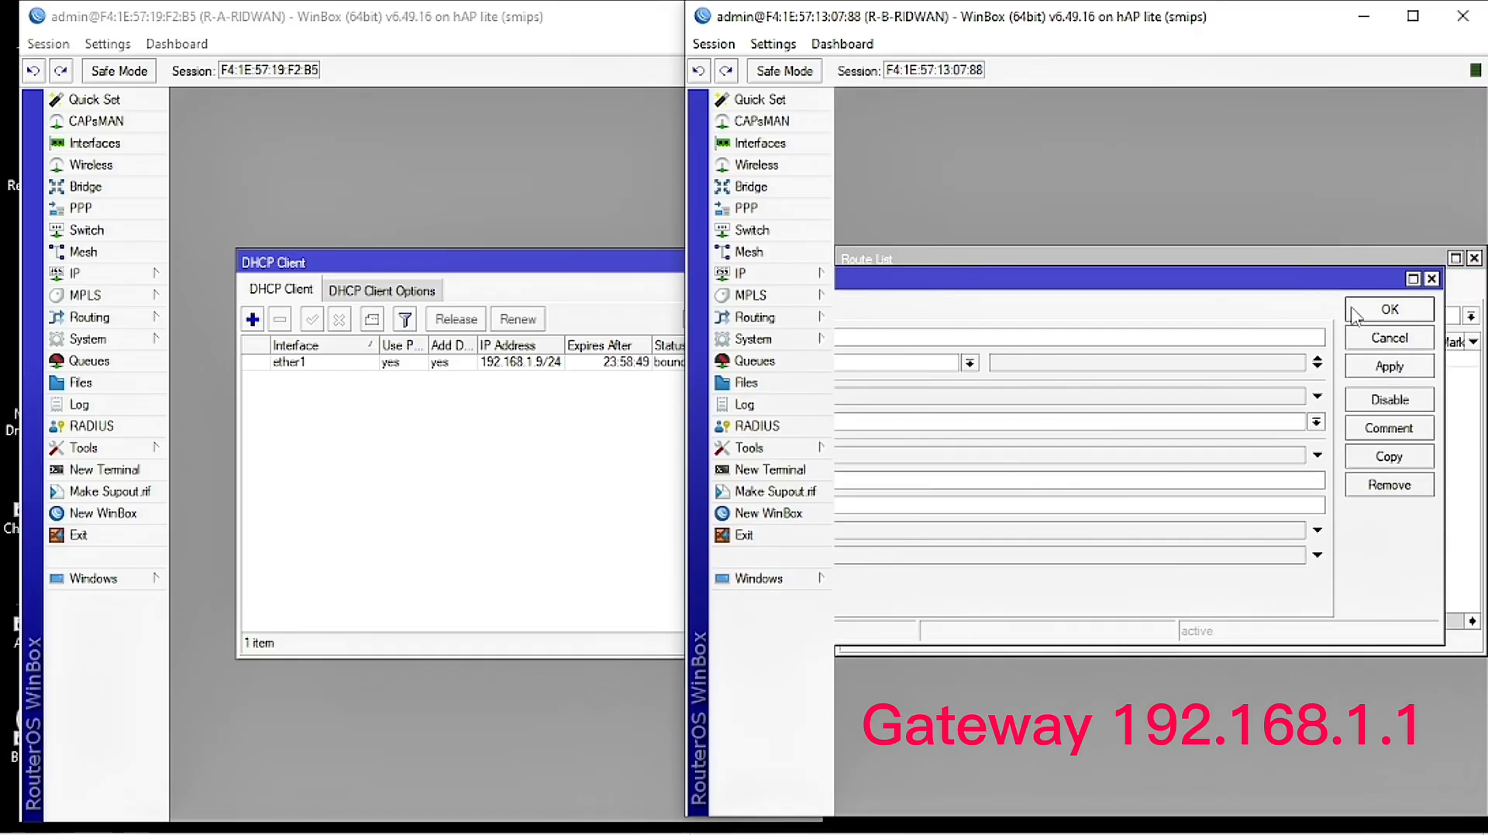
pyautogui.click(1387, 364)
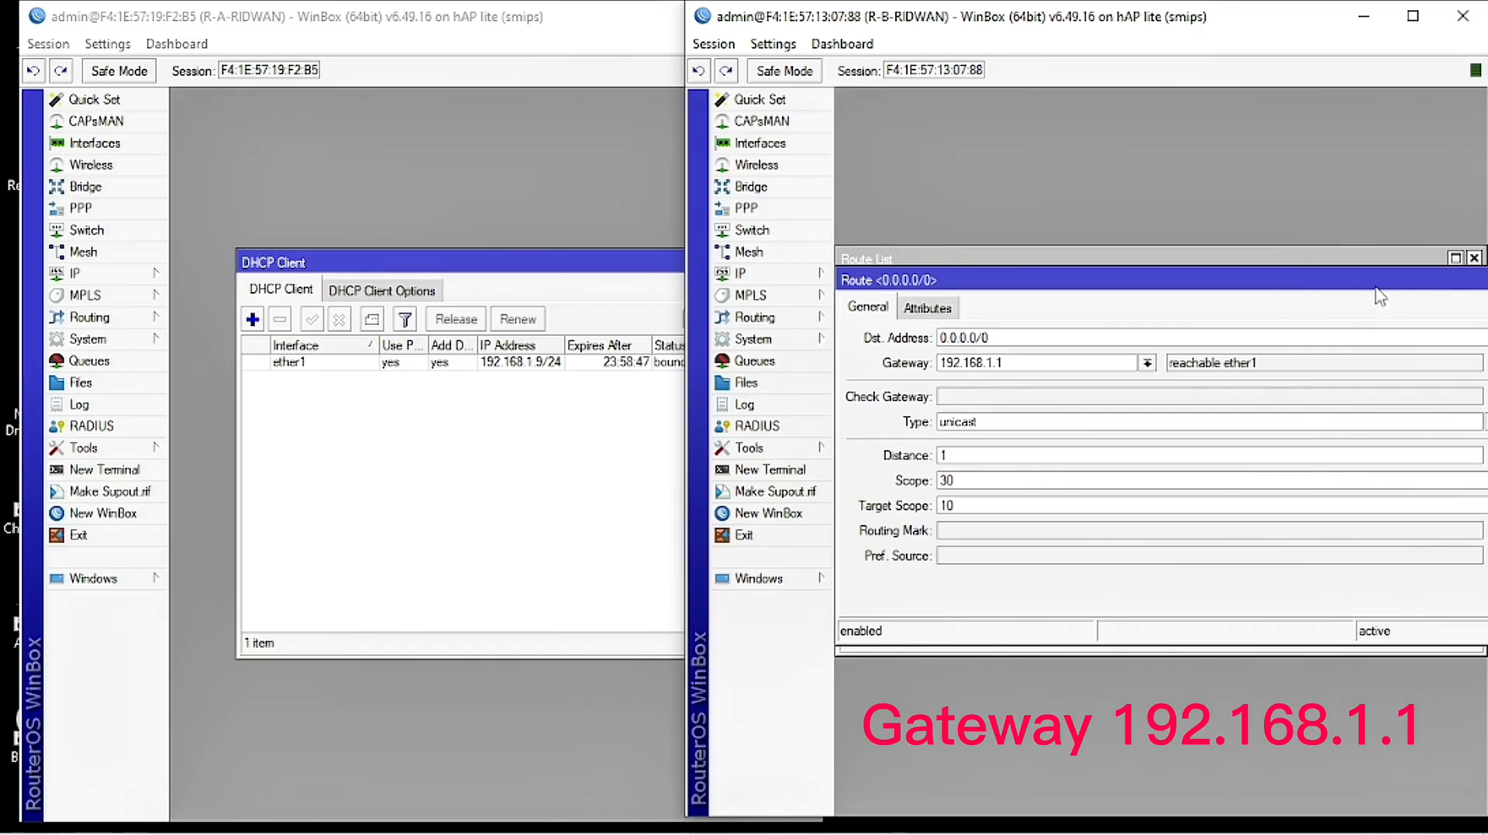
pyautogui.click(1349, 388)
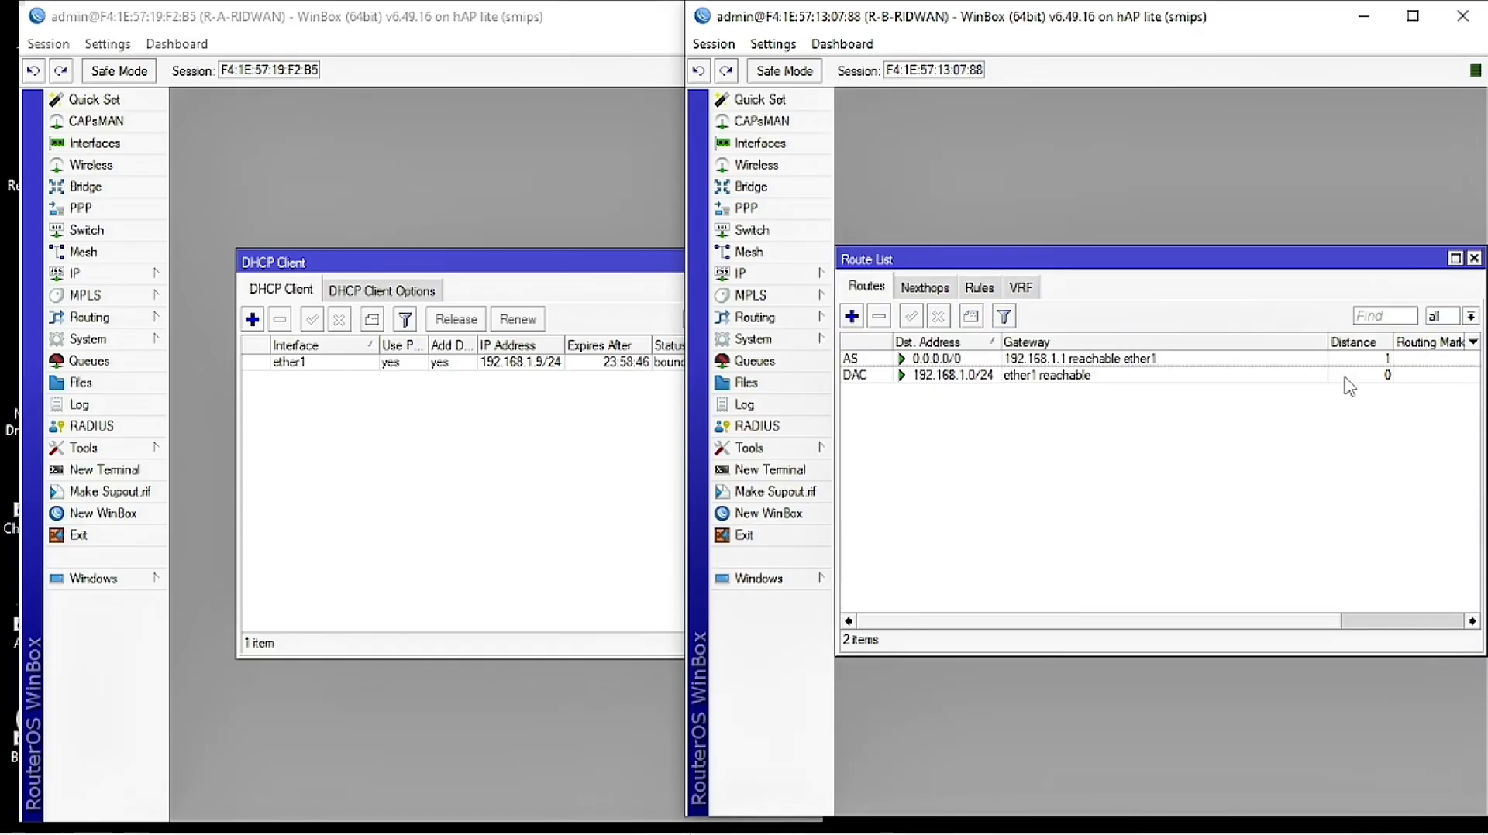
# Step: Check the 0.0.0.0/0 and 192.168.1.0/24 routes, then close R-B's route list
pyautogui.click(1112, 361)
pyautogui.click(1097, 378)
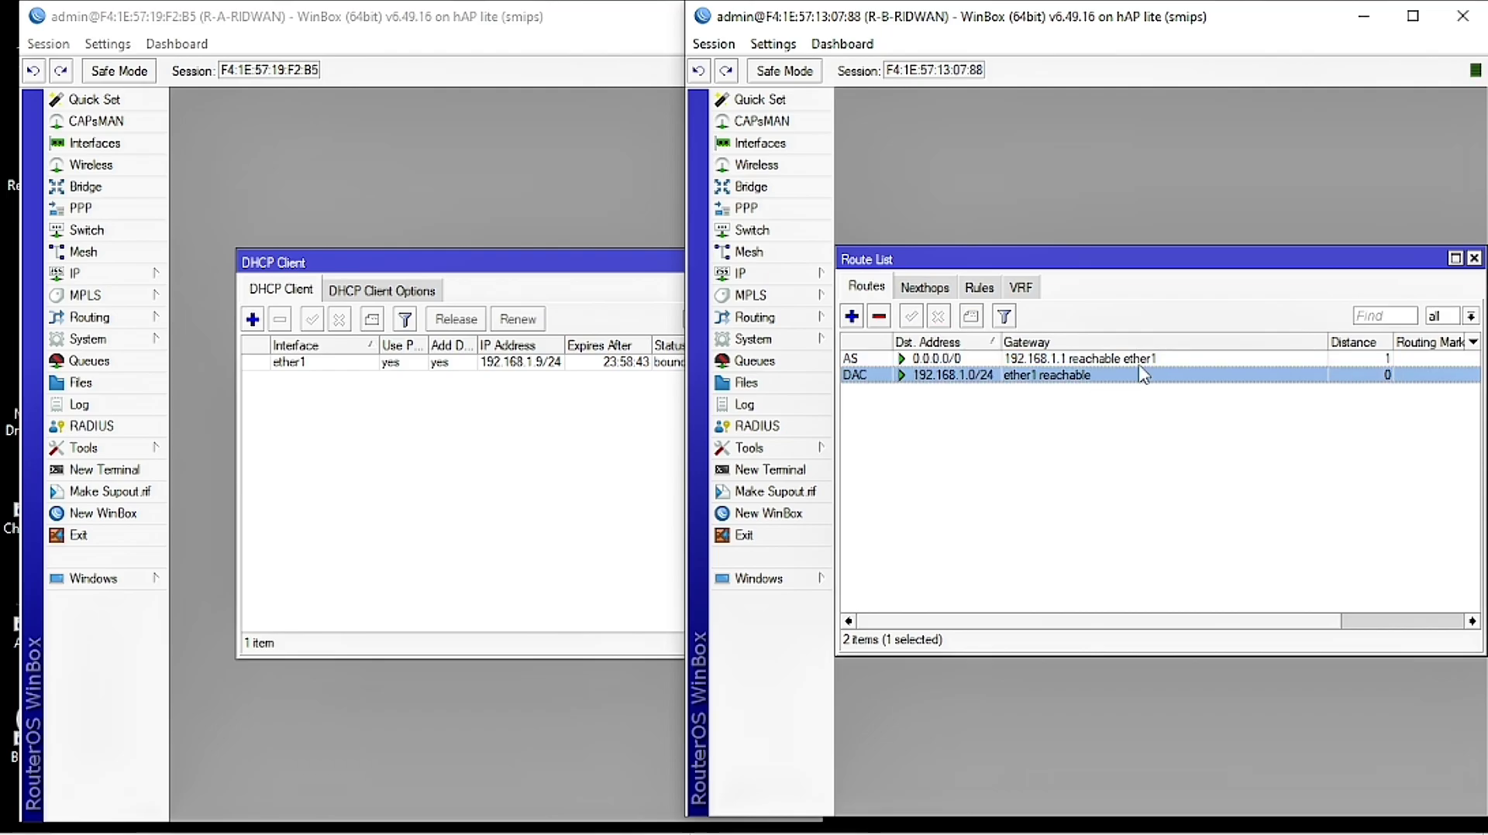
pyautogui.moveTo(1268, 261); pyautogui.dragTo(1149, 287)
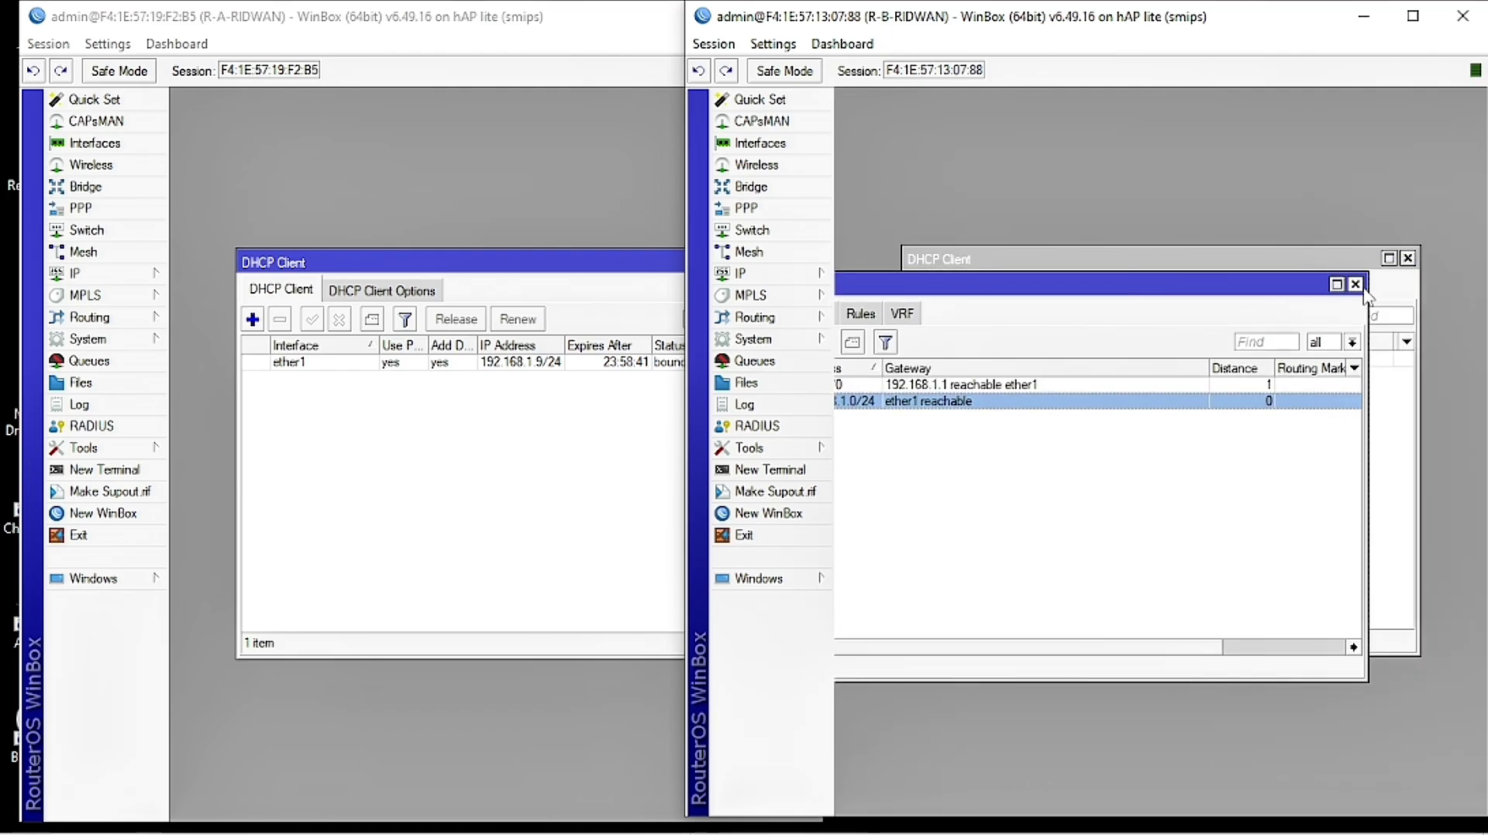
pyautogui.click(1356, 285)
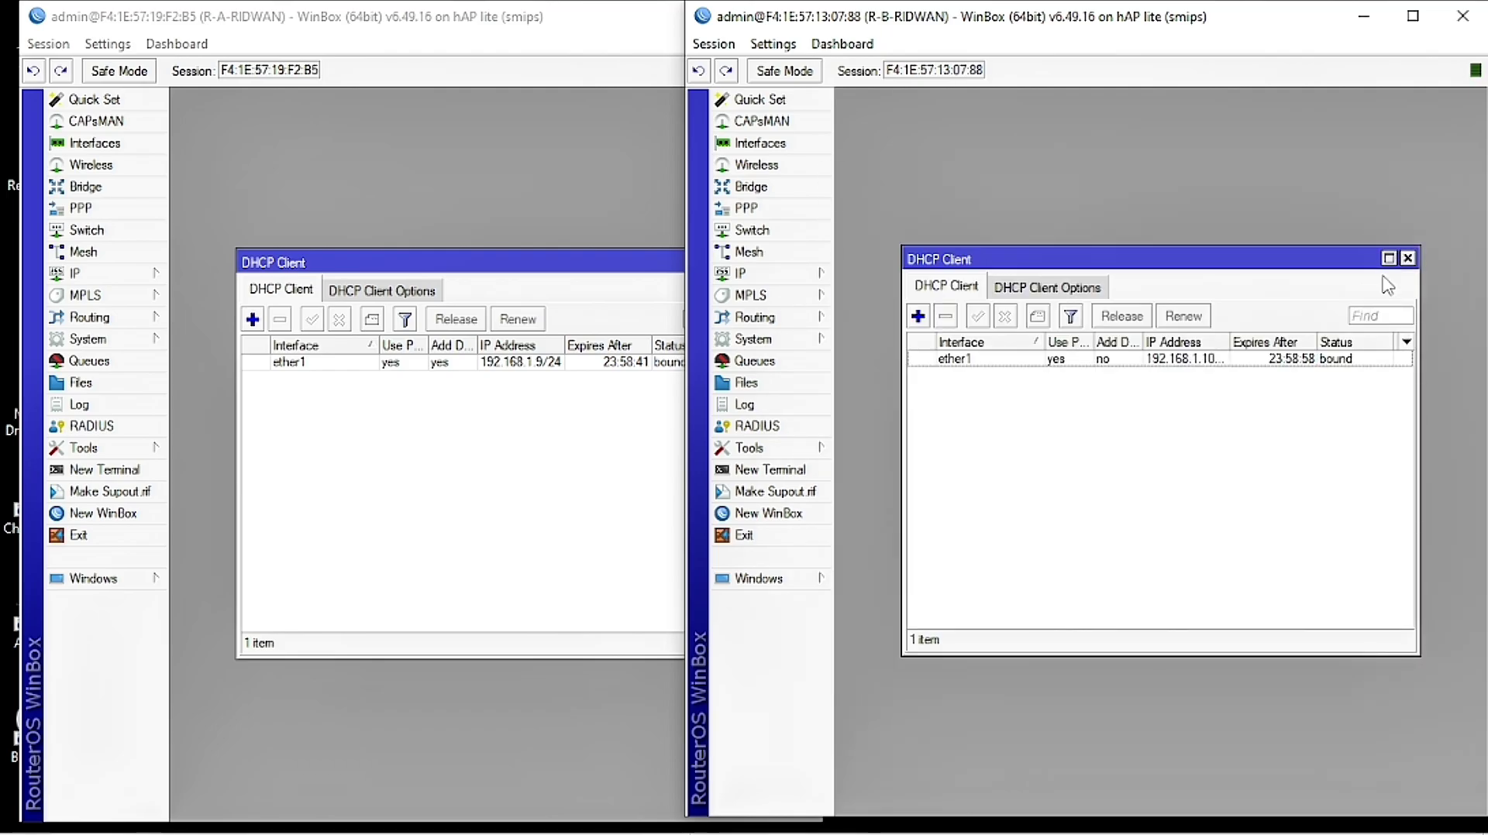
# Step: Close the DHCP Client lists on both routers
pyautogui.click(539, 387)
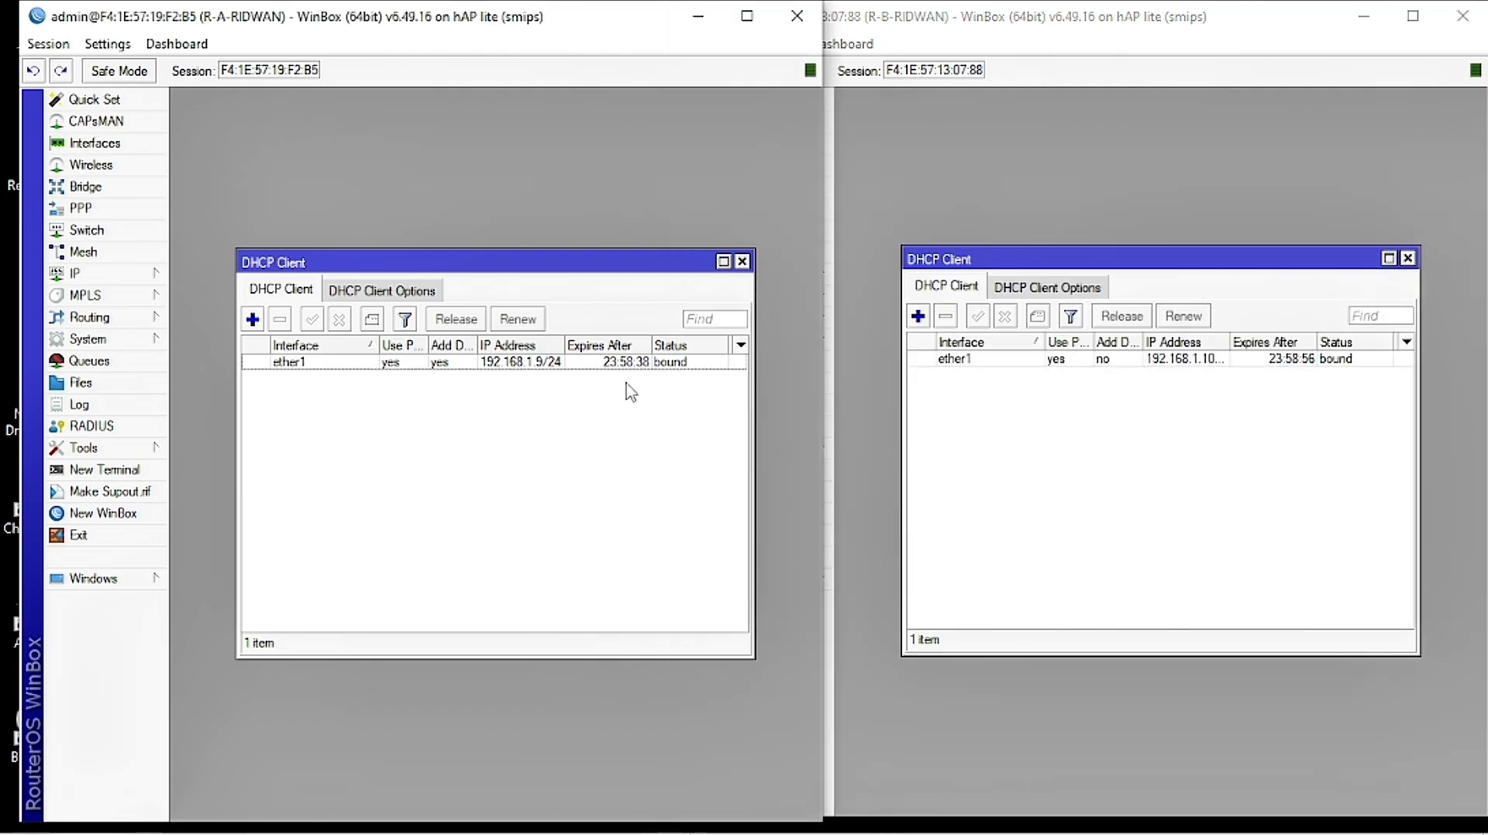
pyautogui.click(743, 262)
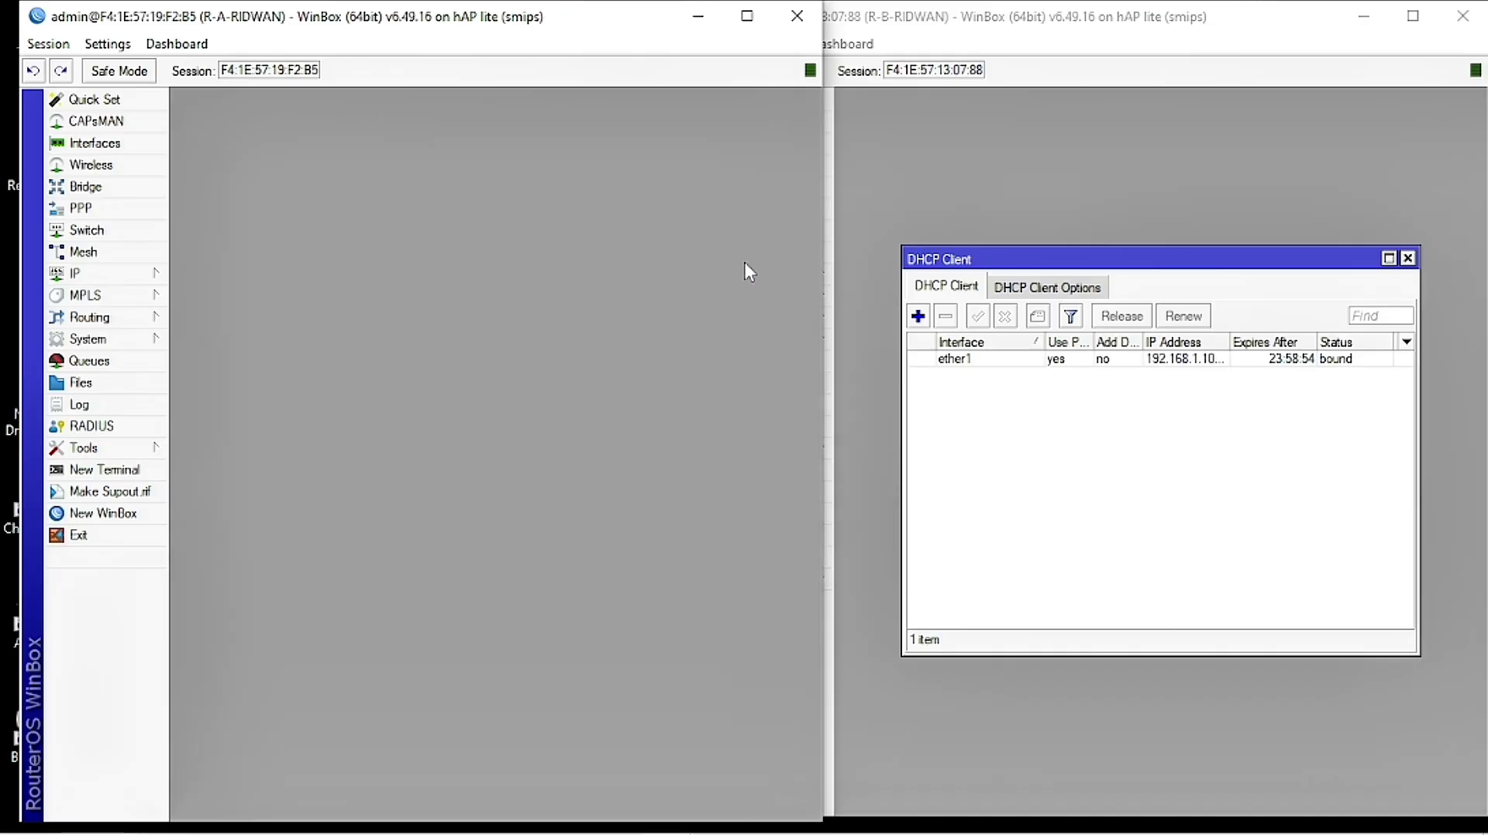
pyautogui.click(1408, 258)
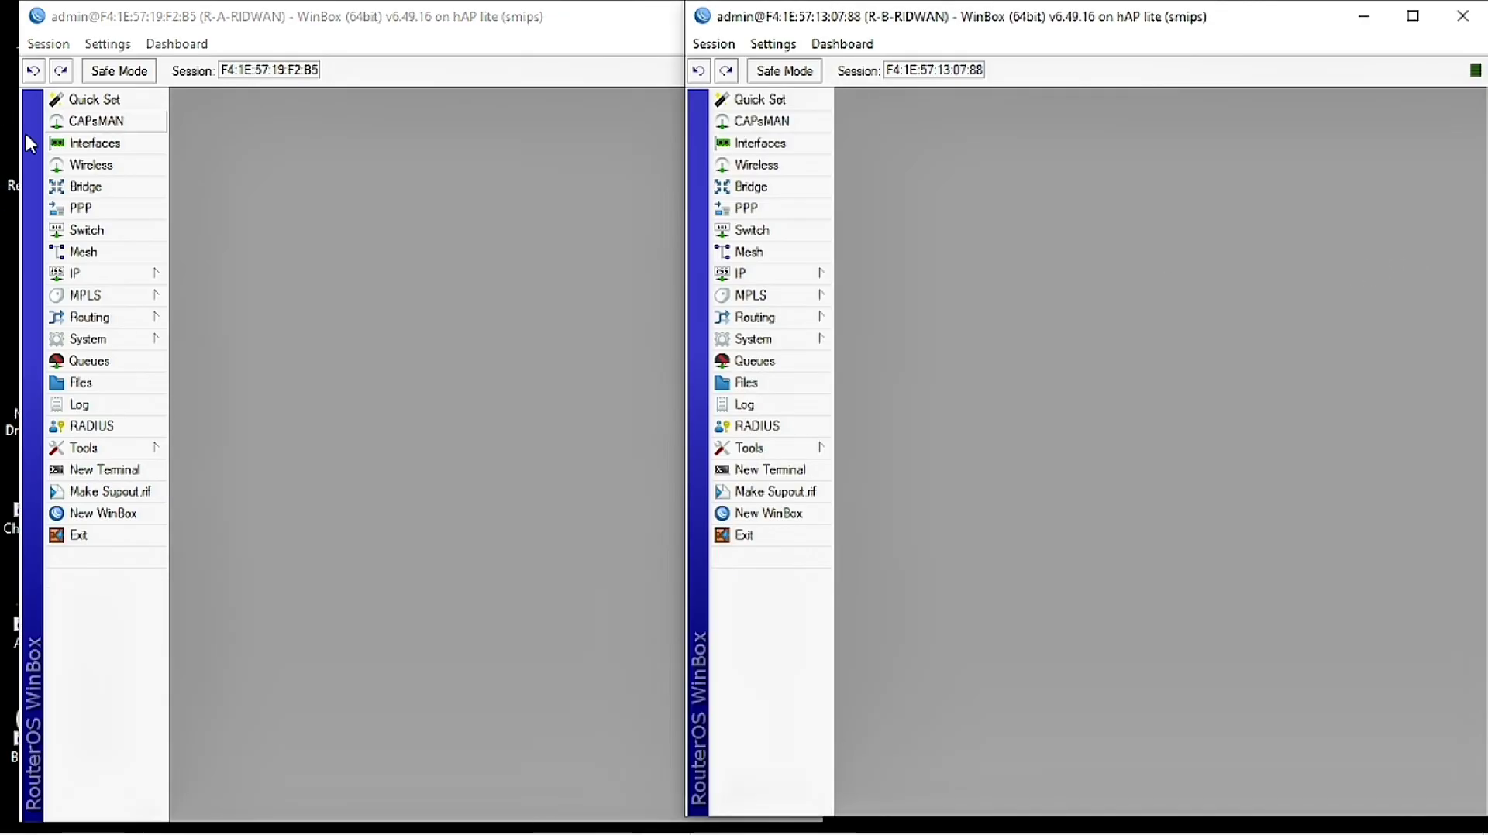
# Step: Tick Allow Remote Requests in router A's DNS settings
pyautogui.click(117, 277)
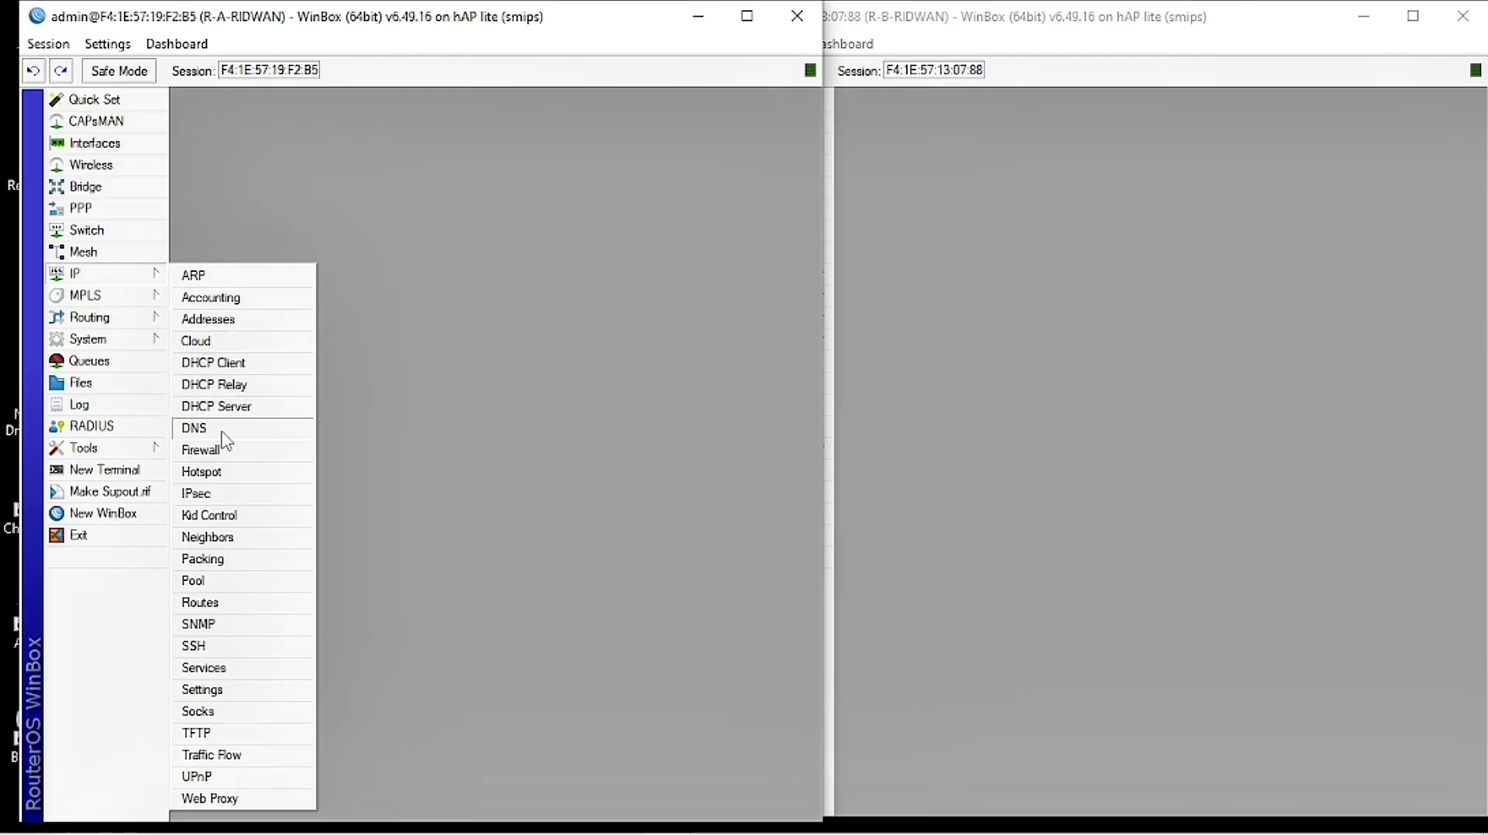
pyautogui.click(198, 428)
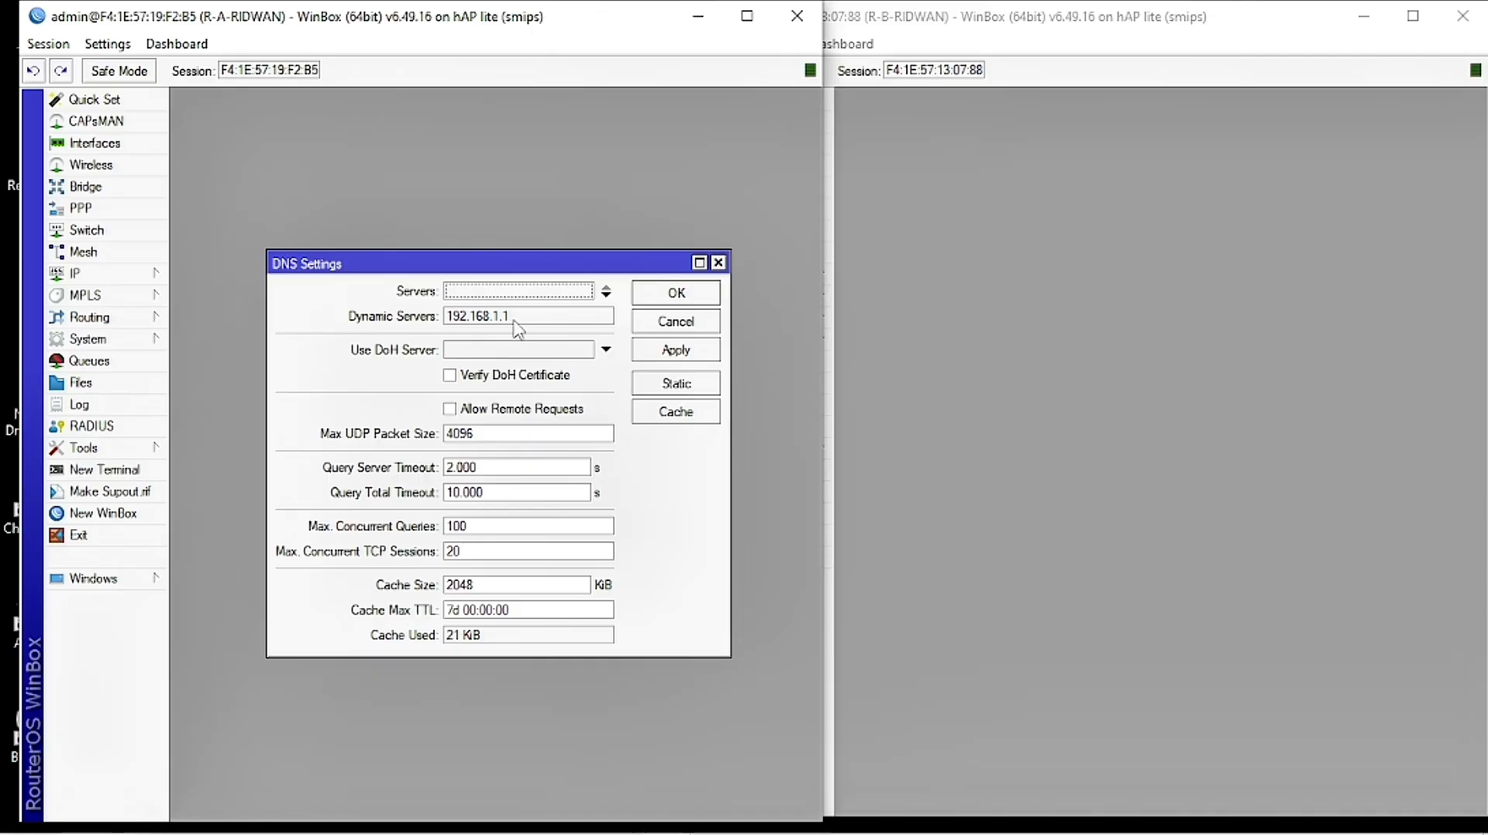
pyautogui.click(485, 413)
pyautogui.click(485, 415)
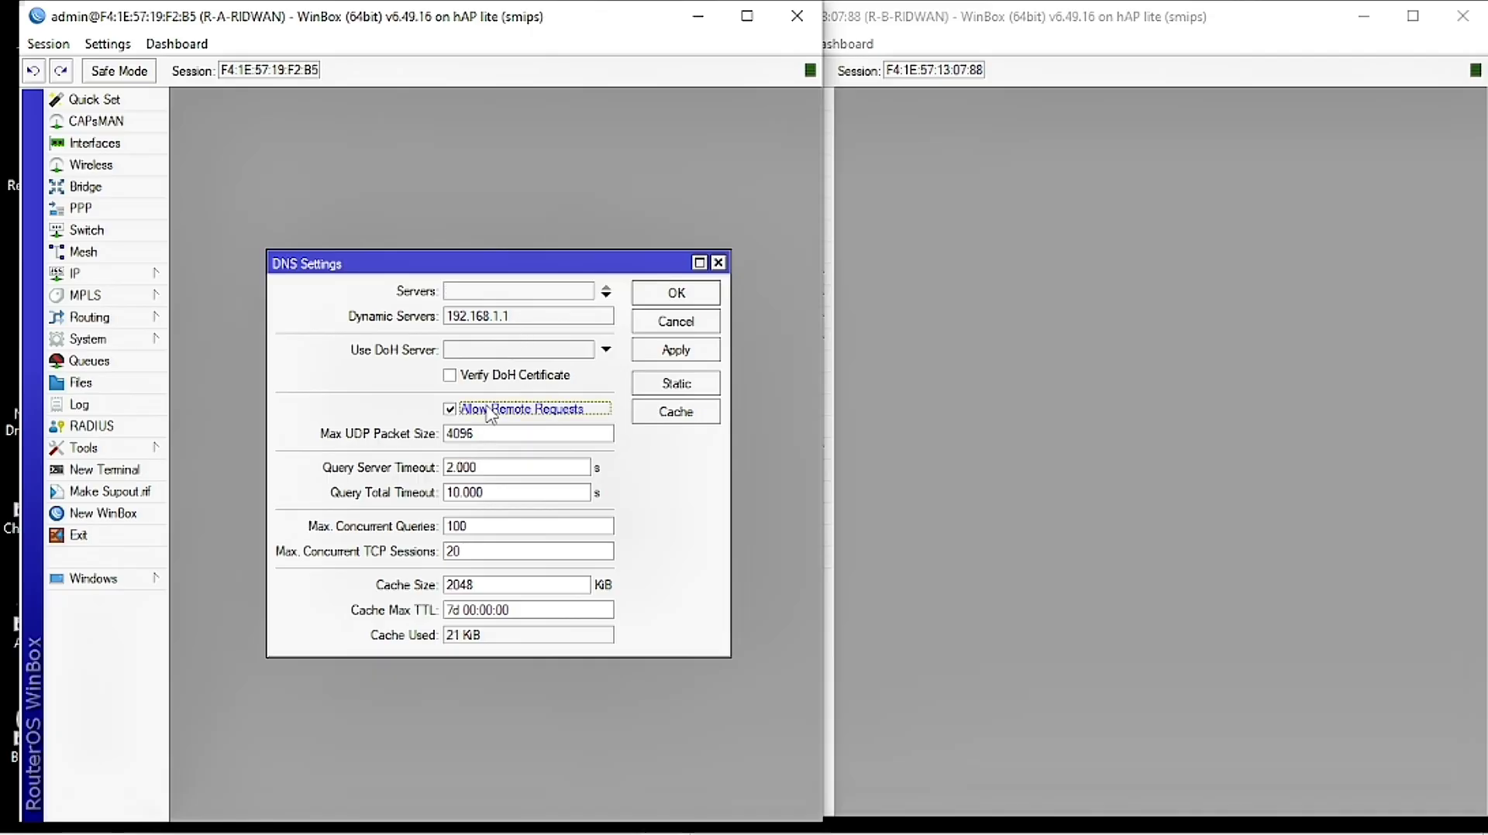
# Step: On router B, allow remote DNS requests and set the DNS server to 8.8.8.8
pyautogui.click(880, 359)
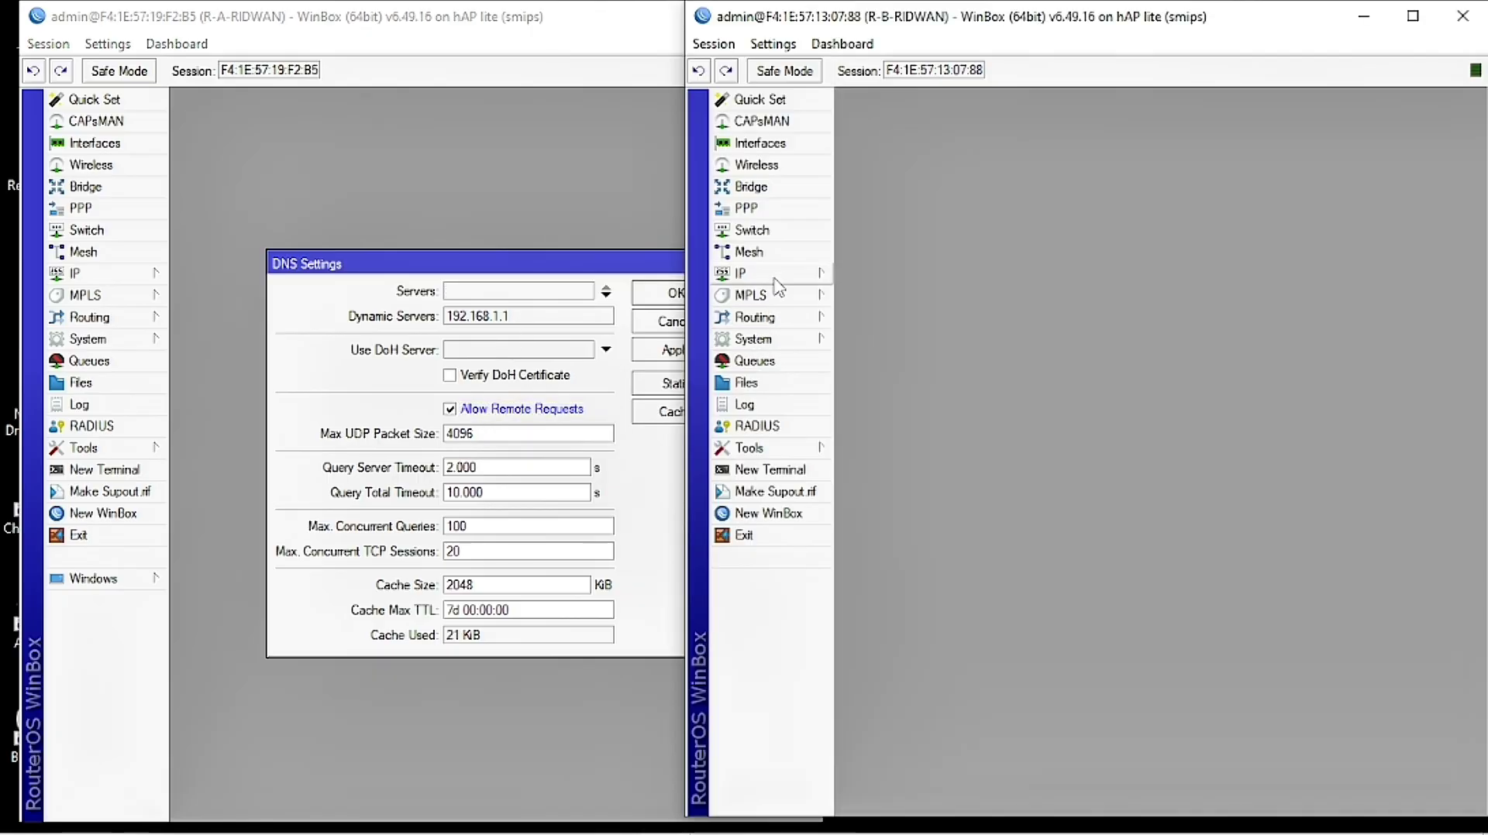
pyautogui.click(775, 277)
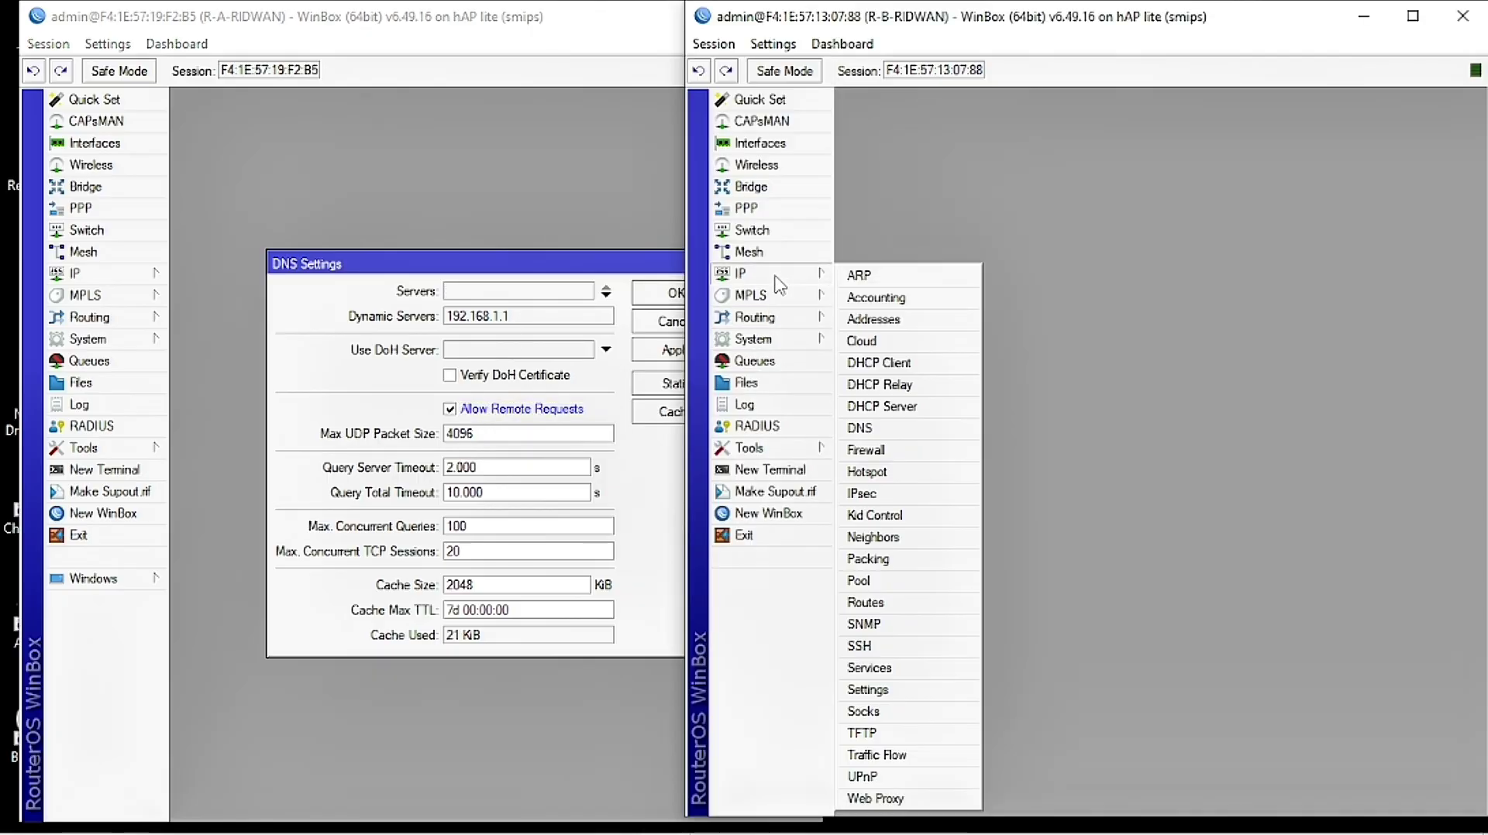
pyautogui.click(861, 428)
pyautogui.click(1139, 406)
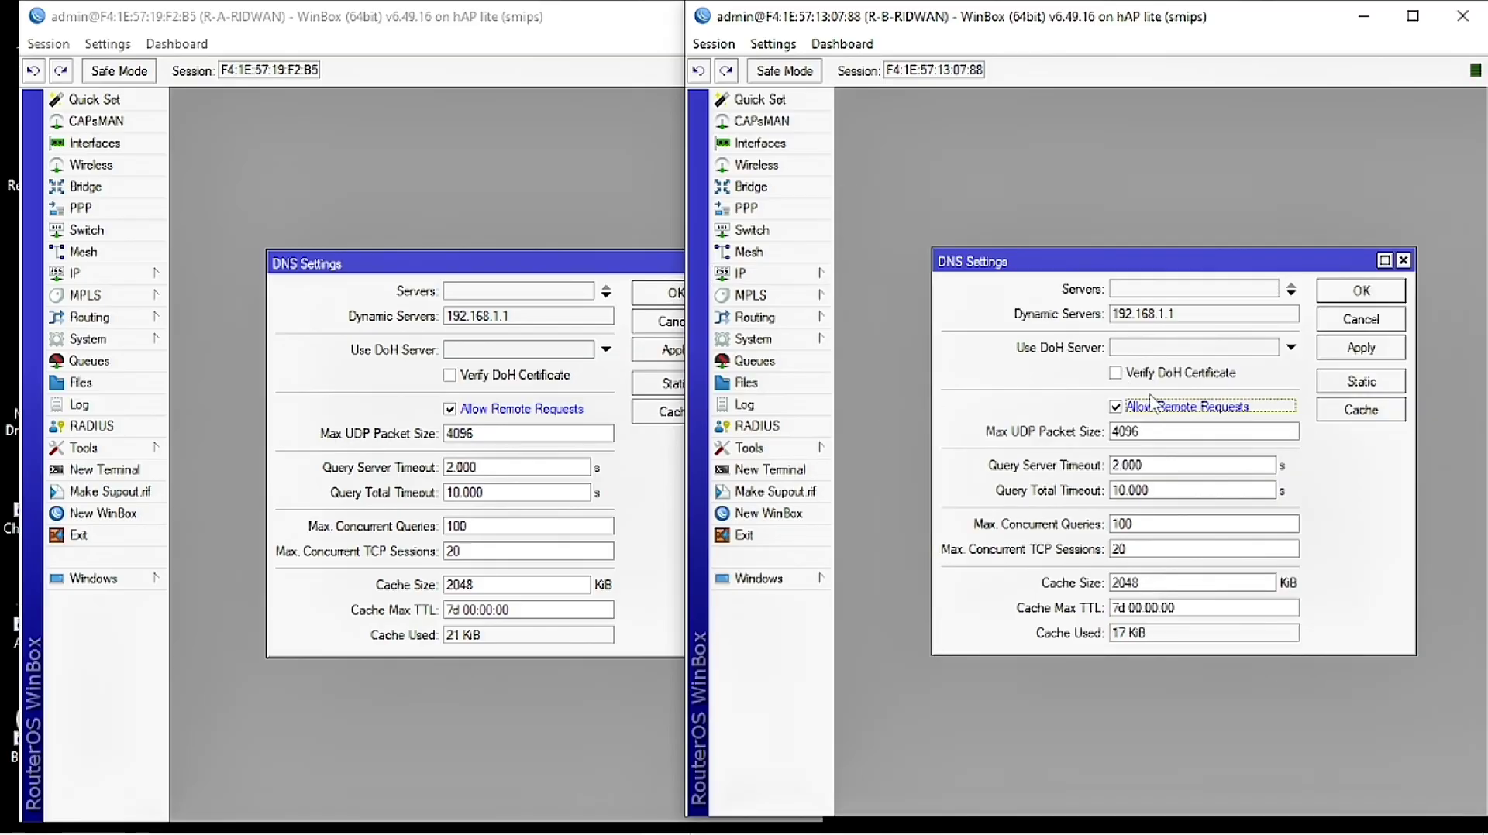
pyautogui.click(1194, 293)
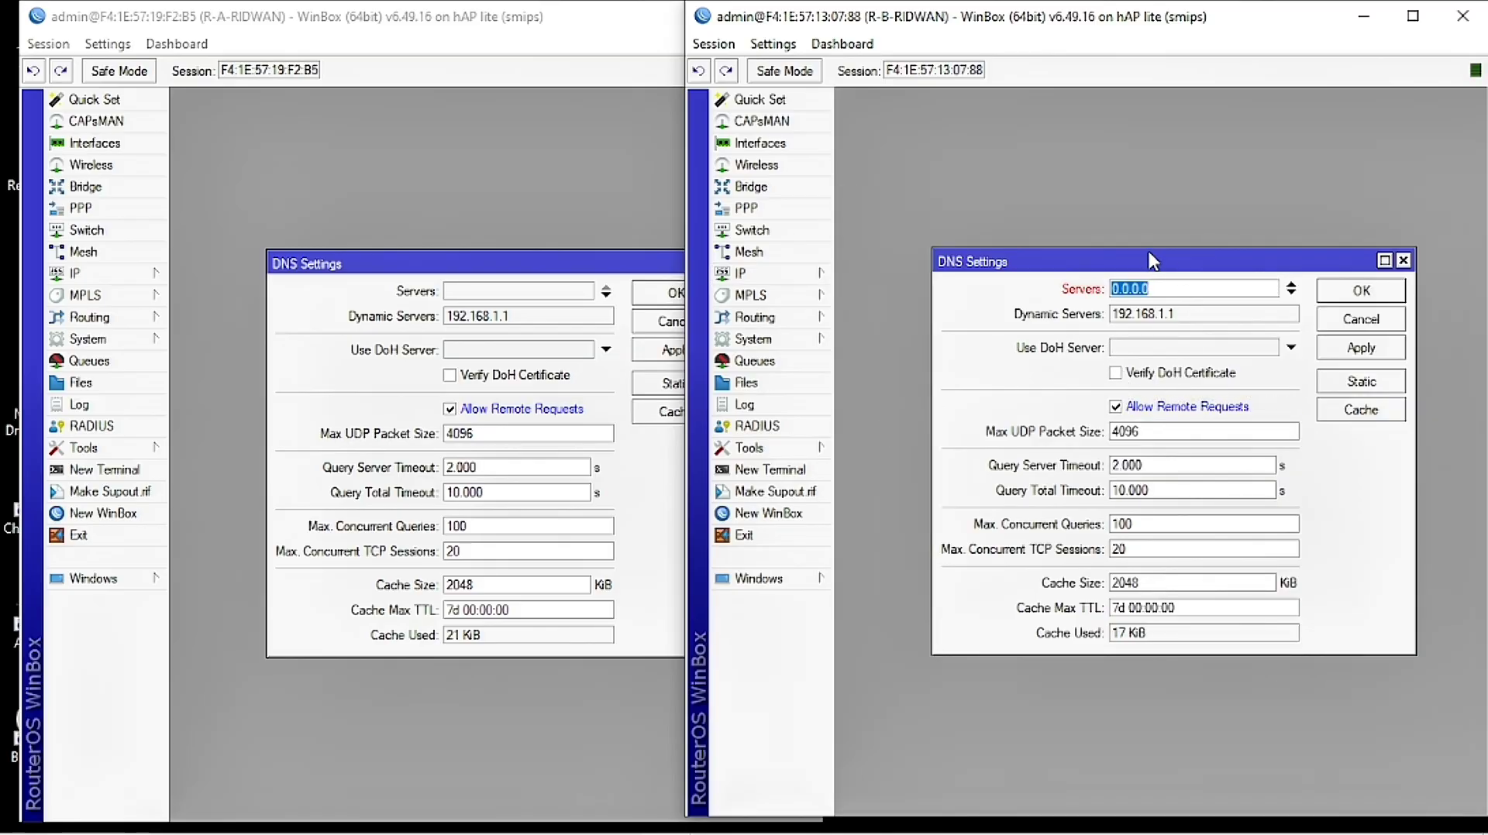
pyautogui.write('8.8.8.8')
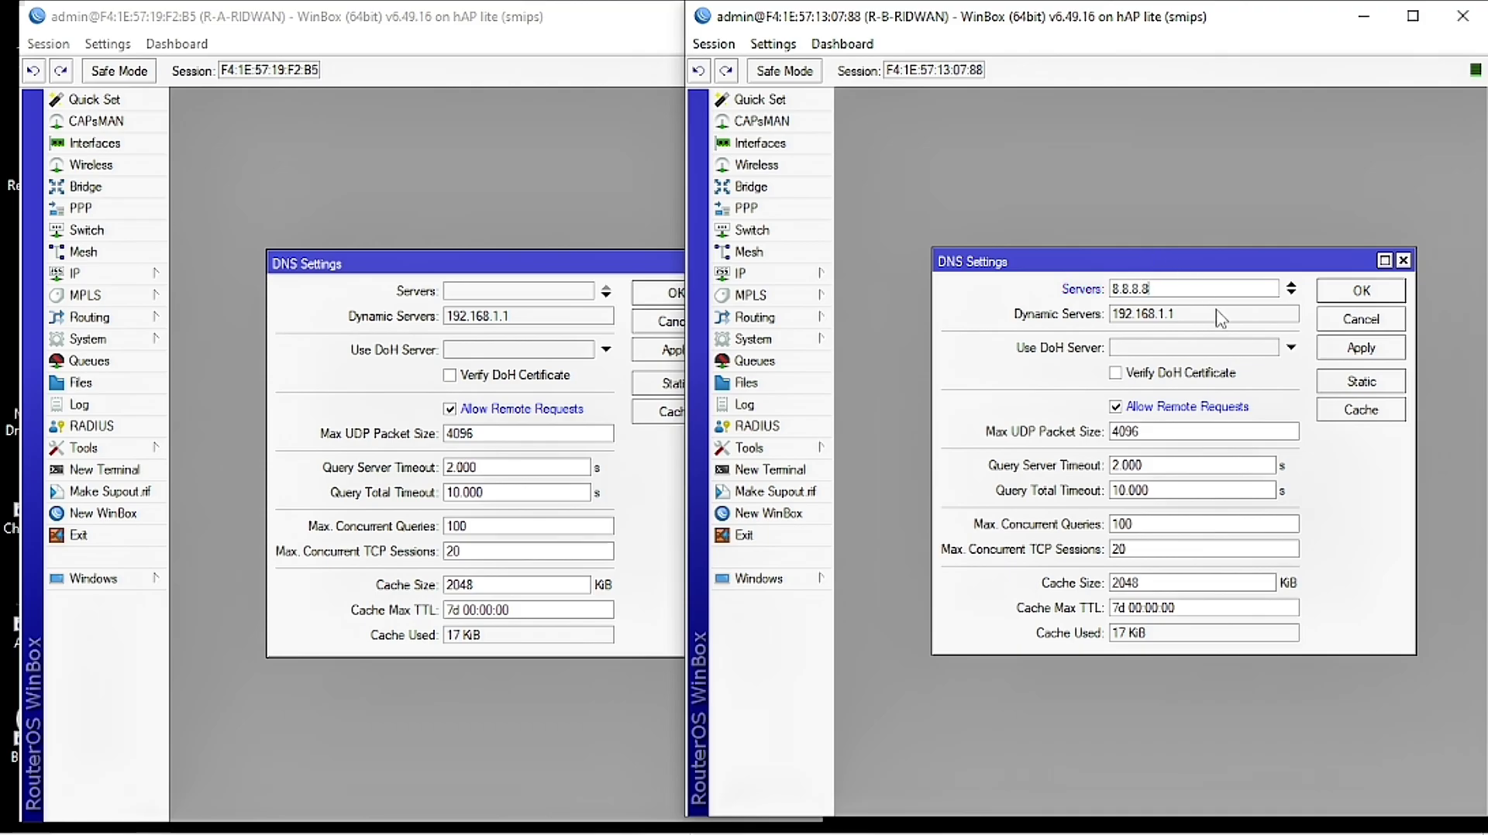
pyautogui.click(1360, 355)
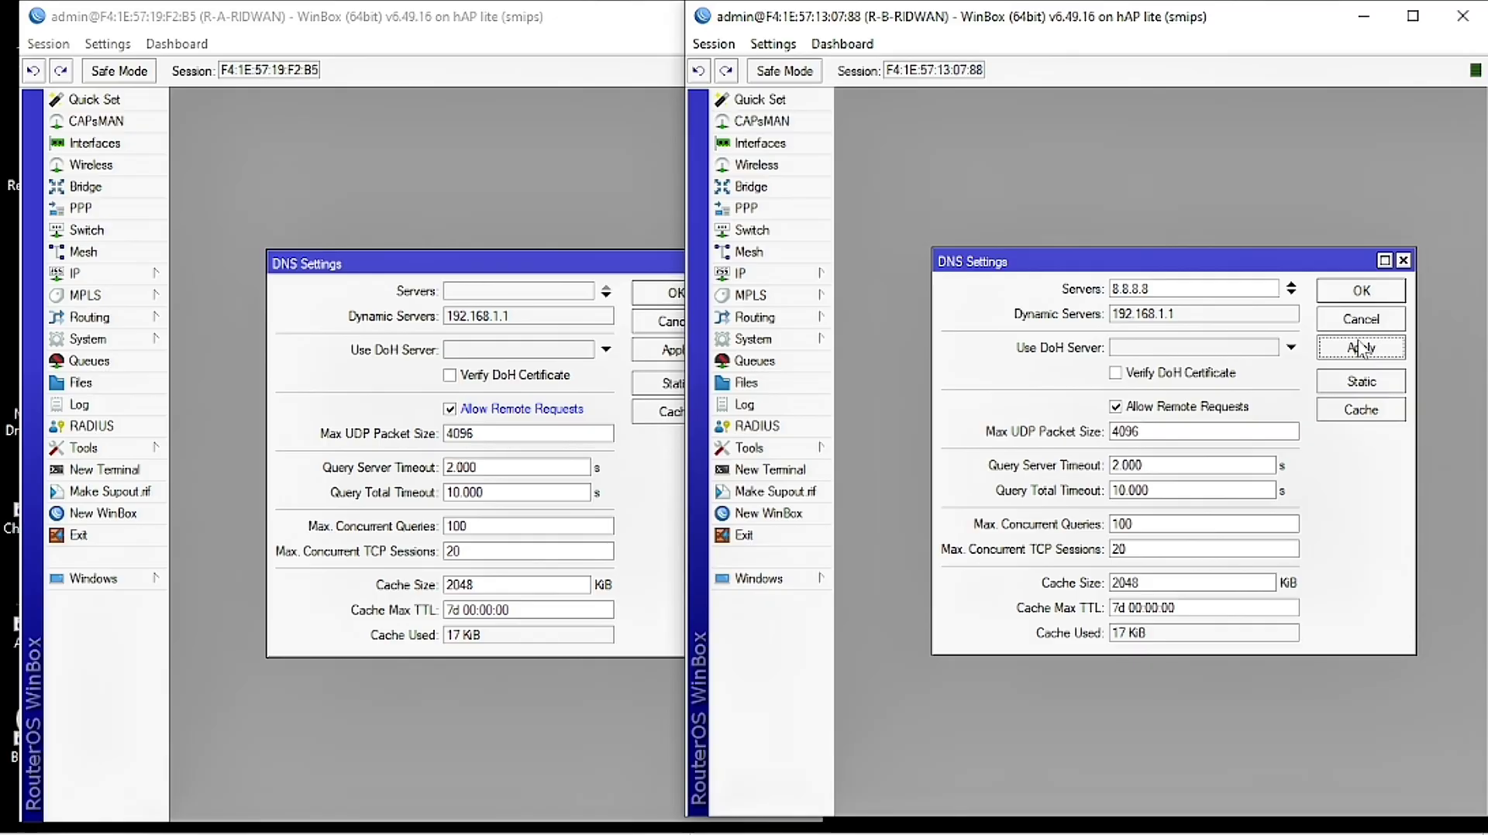
pyautogui.click(1361, 290)
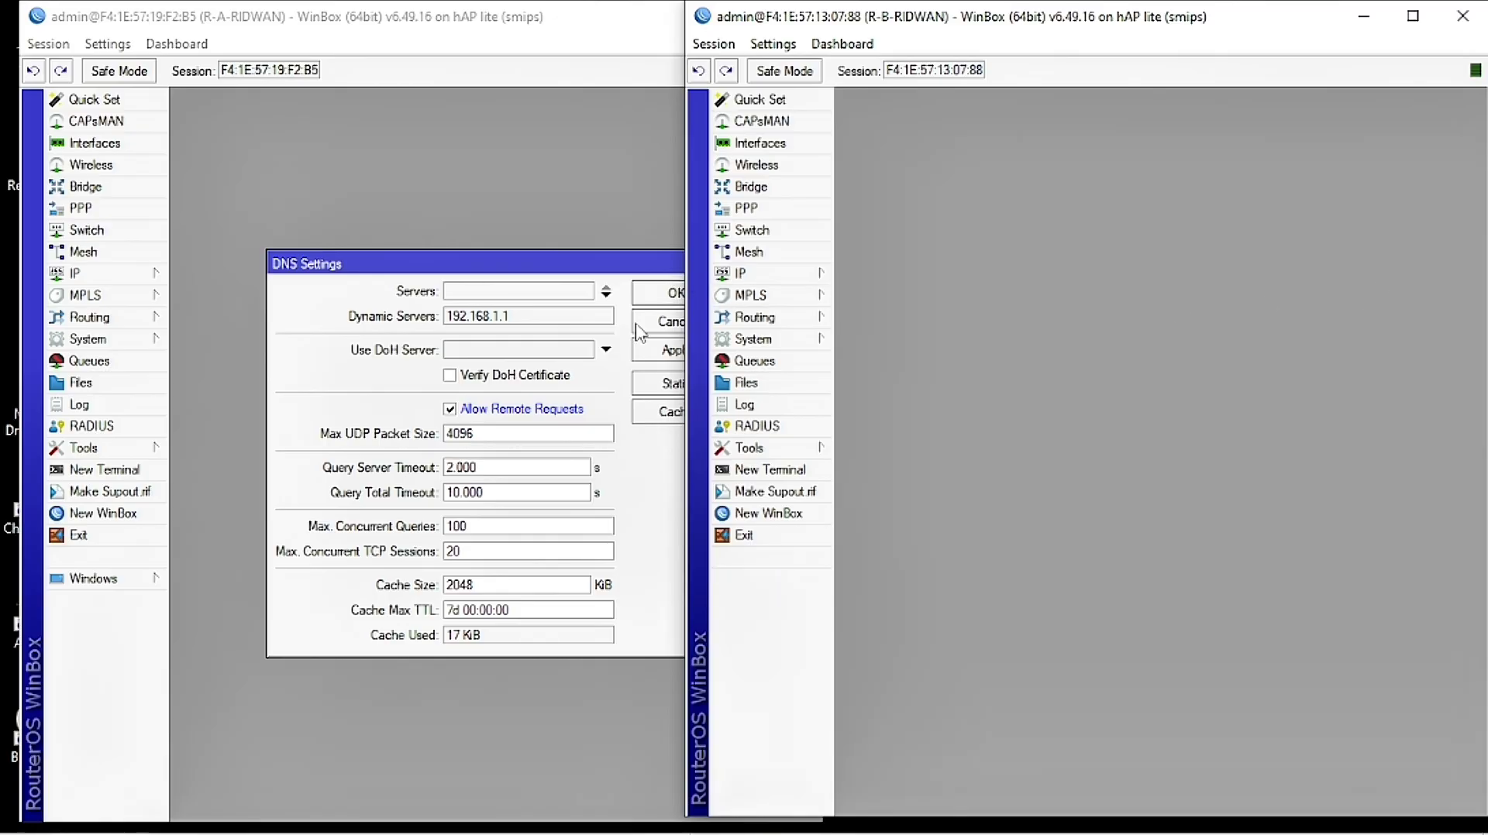
# Step: Apply and close router A's DNS settings with remote requests allowed
pyautogui.click(615, 397)
pyautogui.click(703, 351)
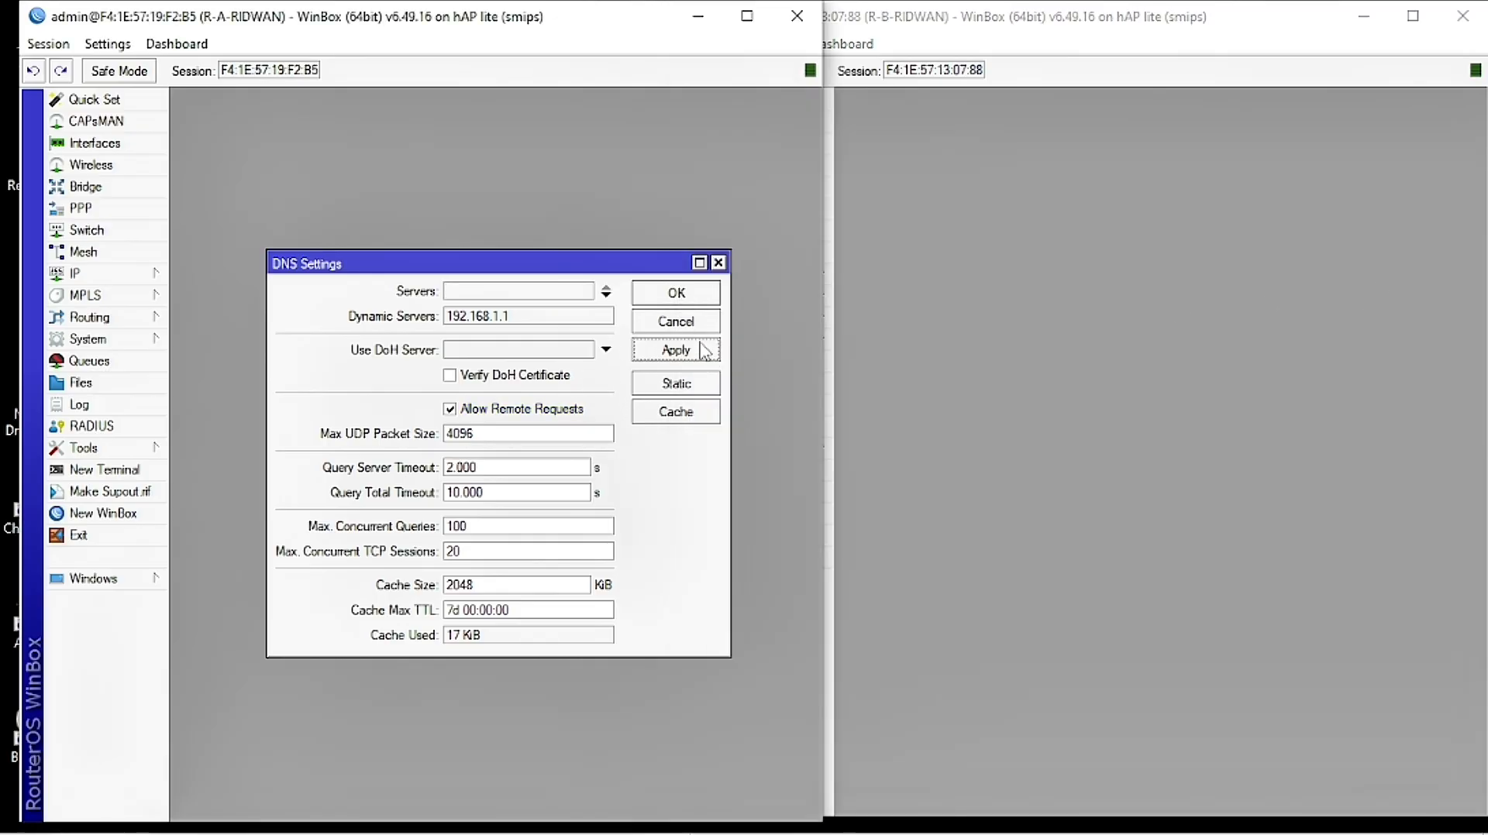
pyautogui.click(699, 294)
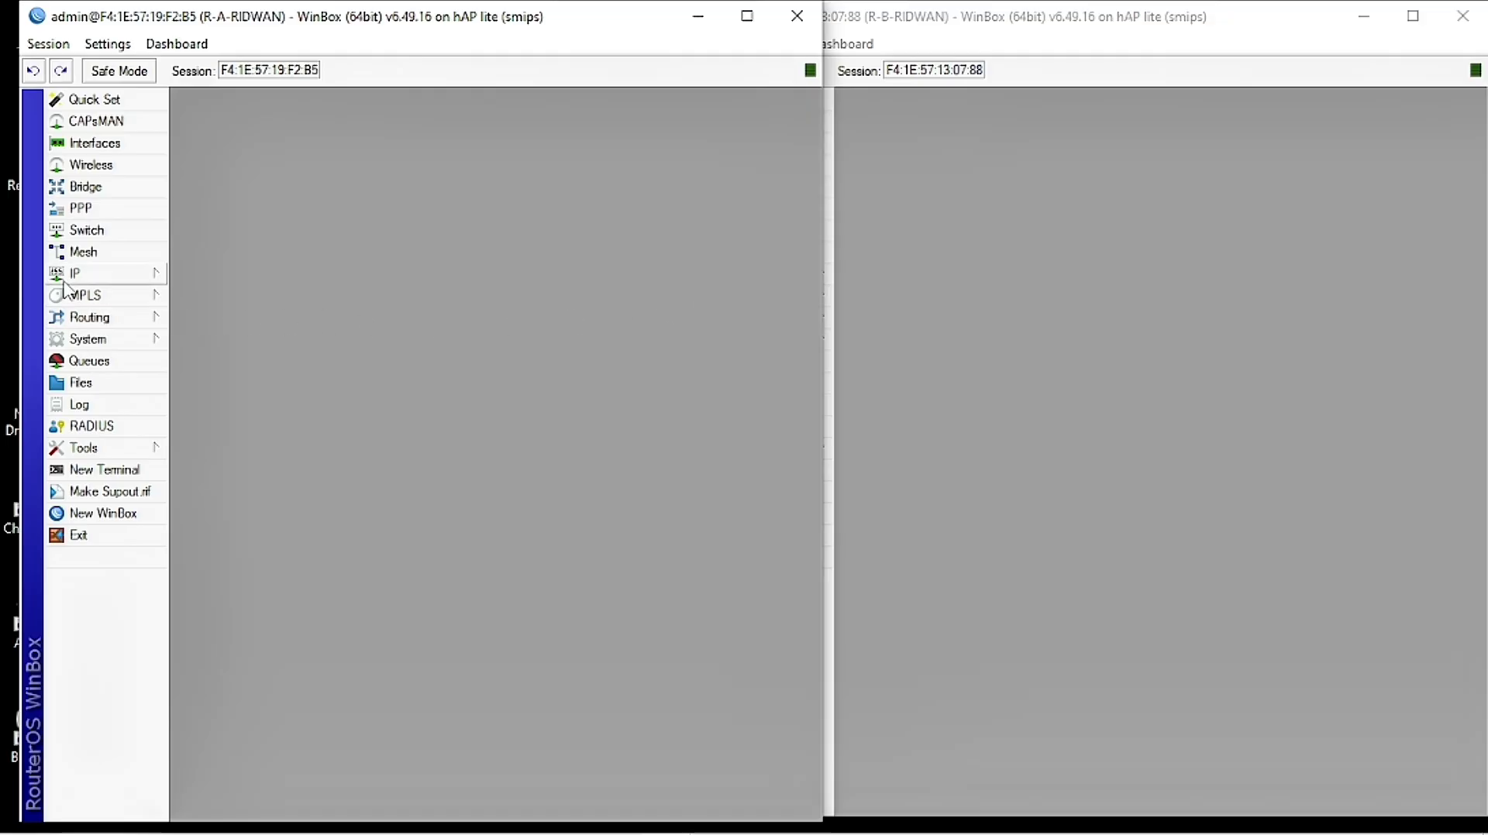
pyautogui.click(90, 276)
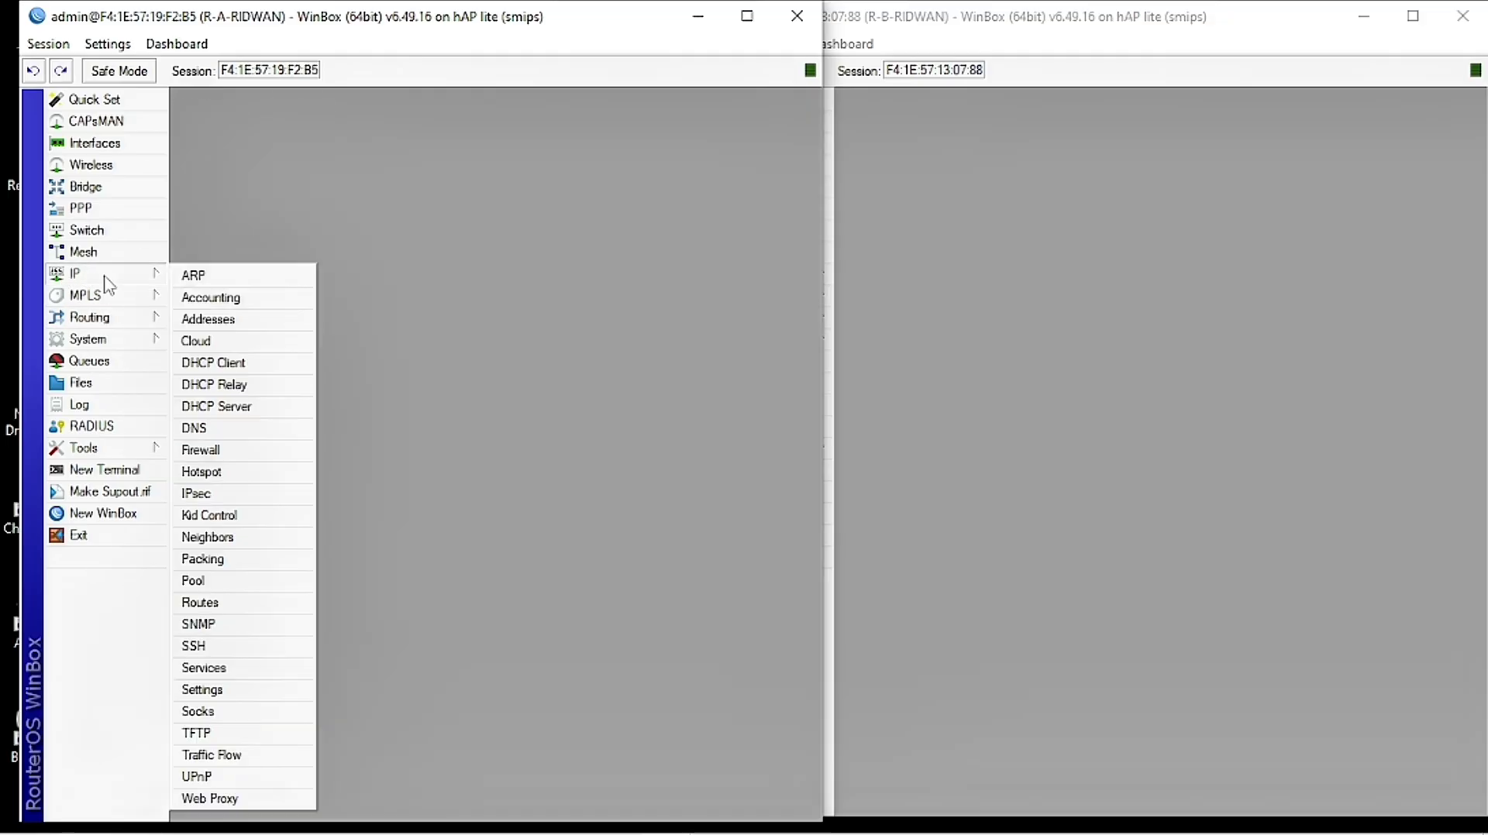
# Step: Add a NAT rule on R-A: chain srcnat, Out. Interface ether1, action masquerade
pyautogui.click(234, 457)
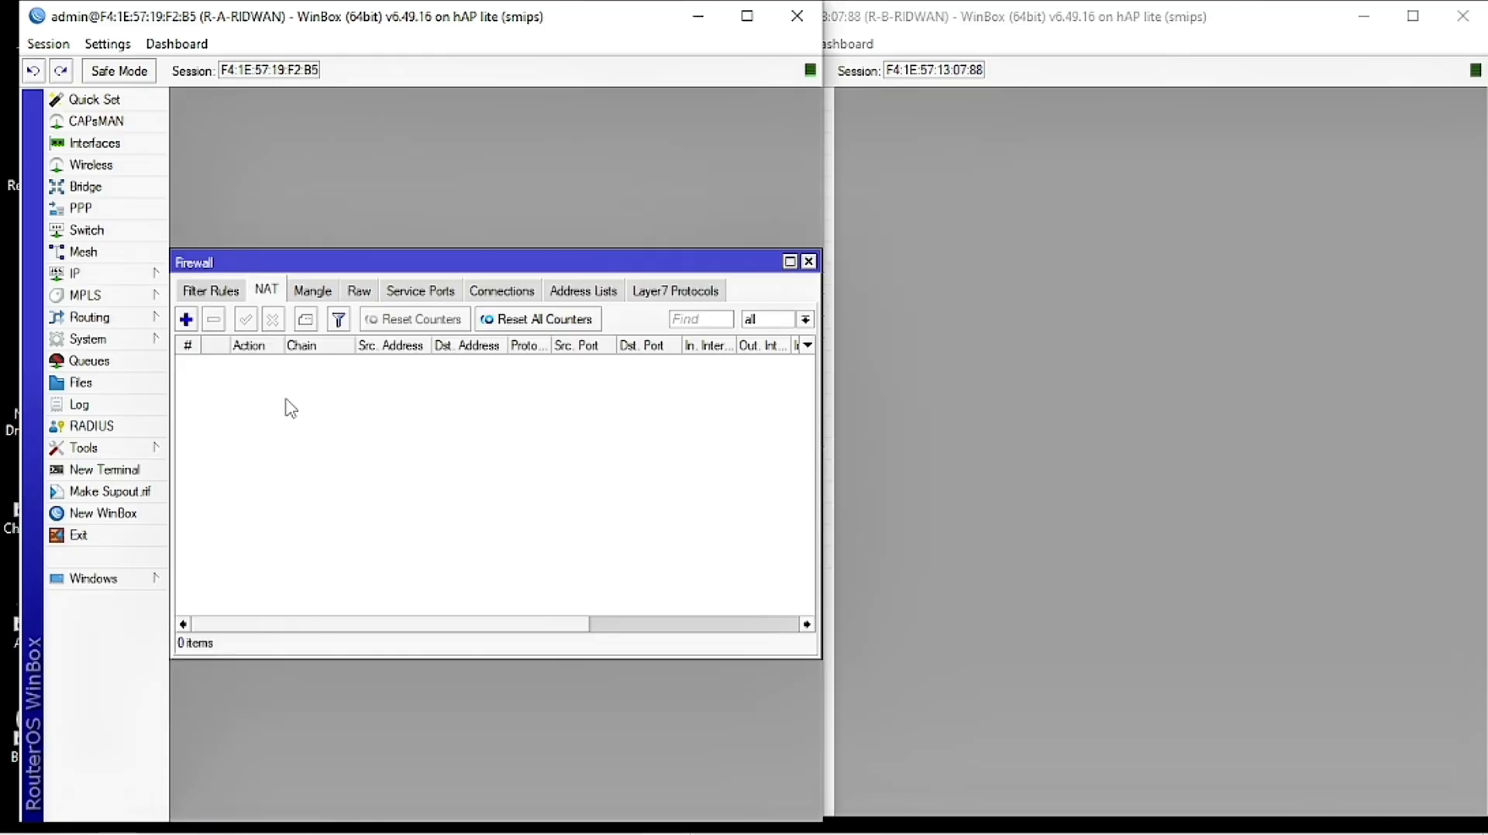
pyautogui.click(267, 291)
pyautogui.click(186, 320)
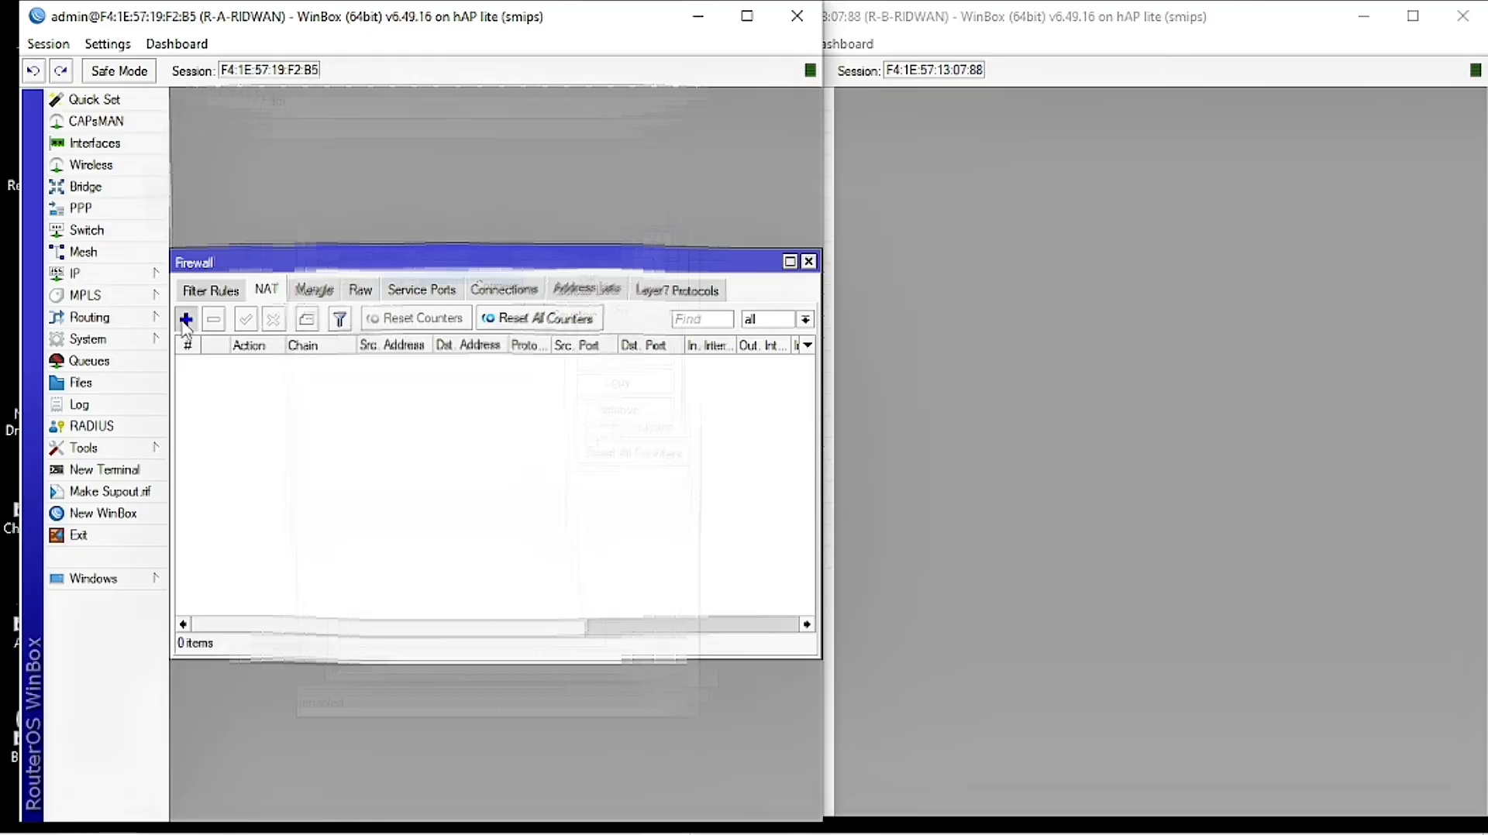
pyautogui.click(320, 234)
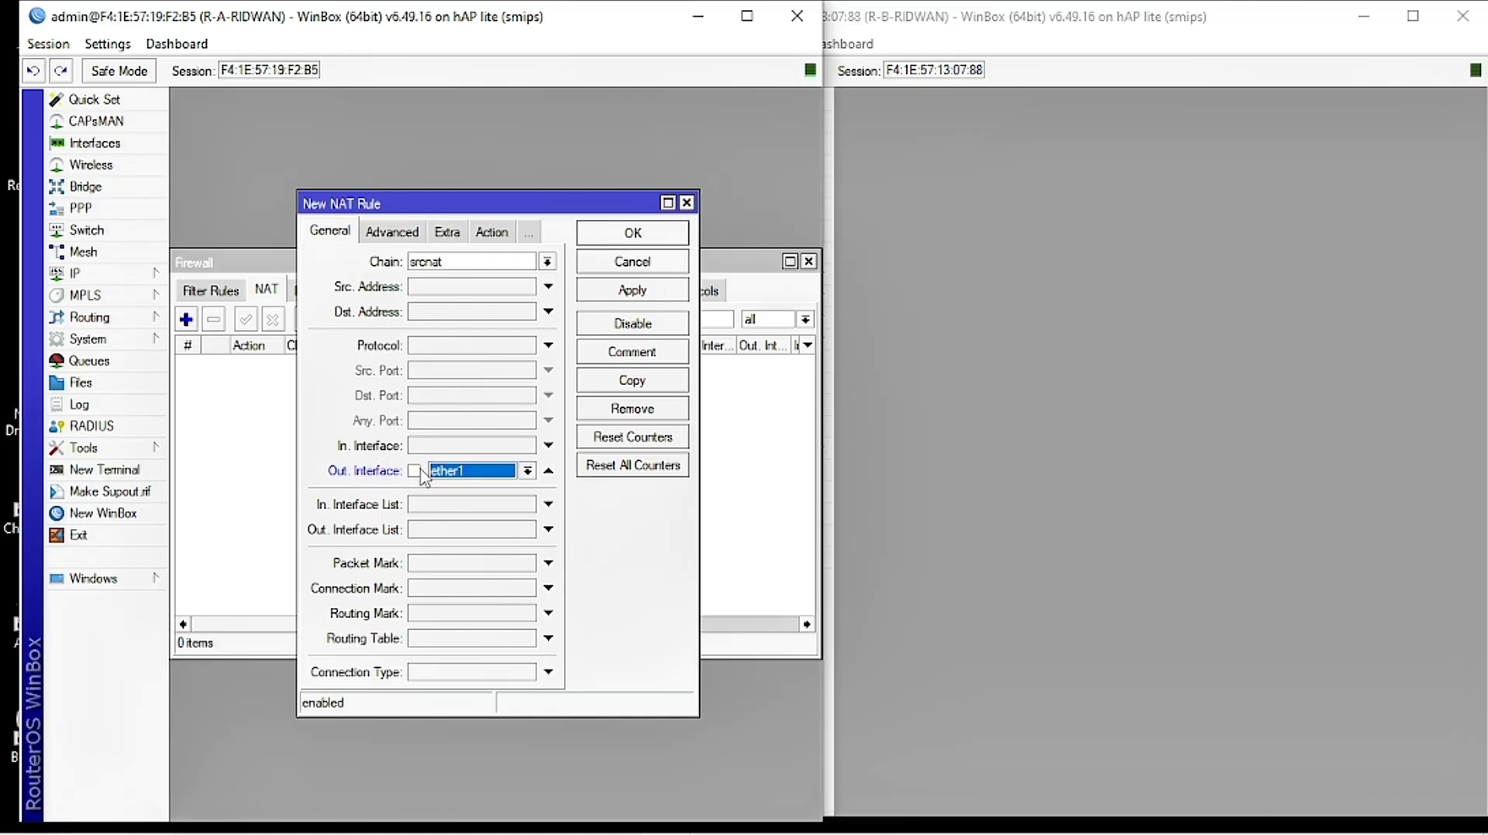
pyautogui.click(423, 471)
pyautogui.click(475, 473)
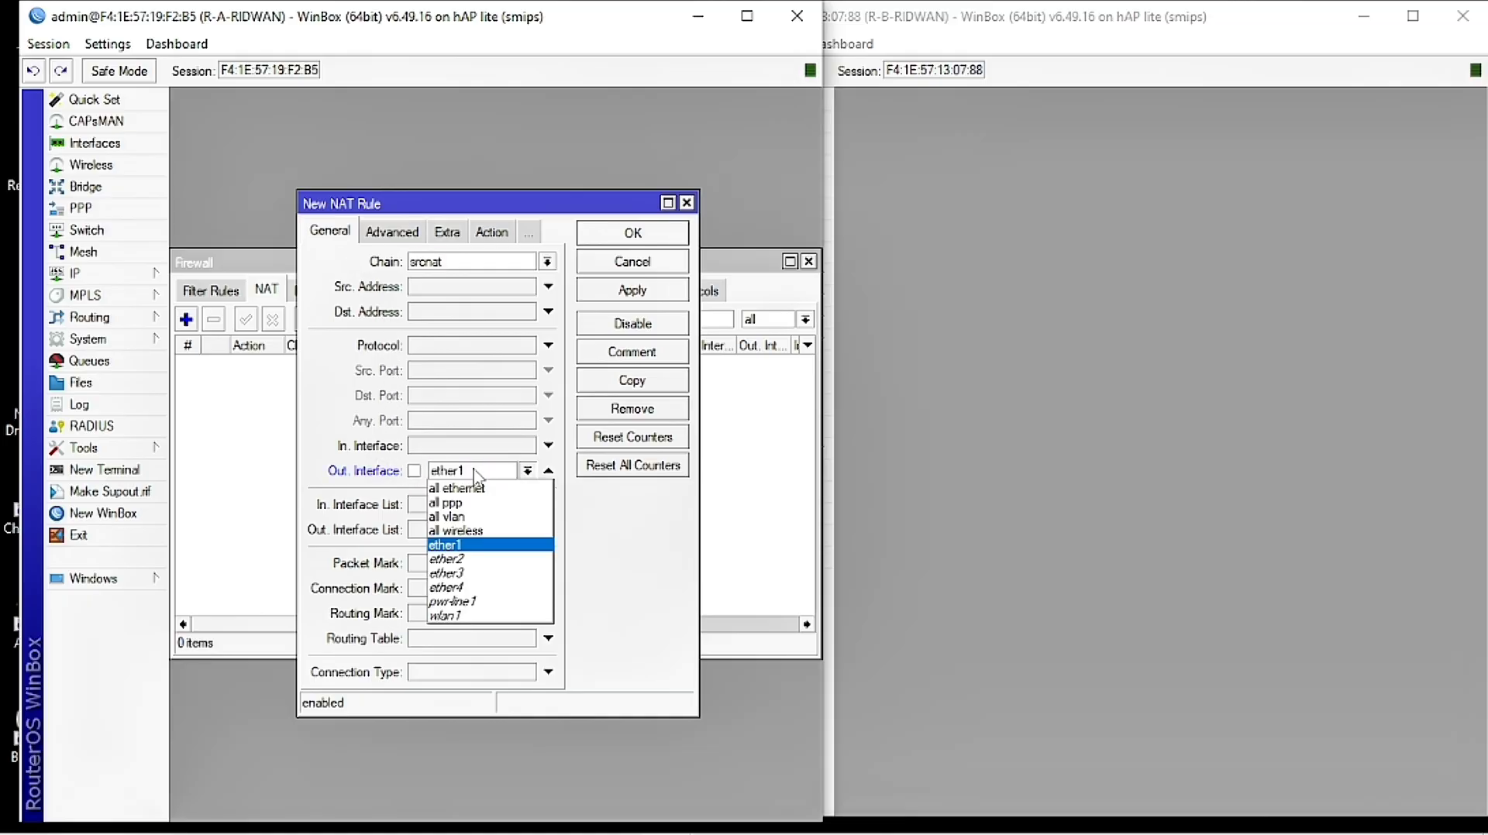
pyautogui.click(466, 546)
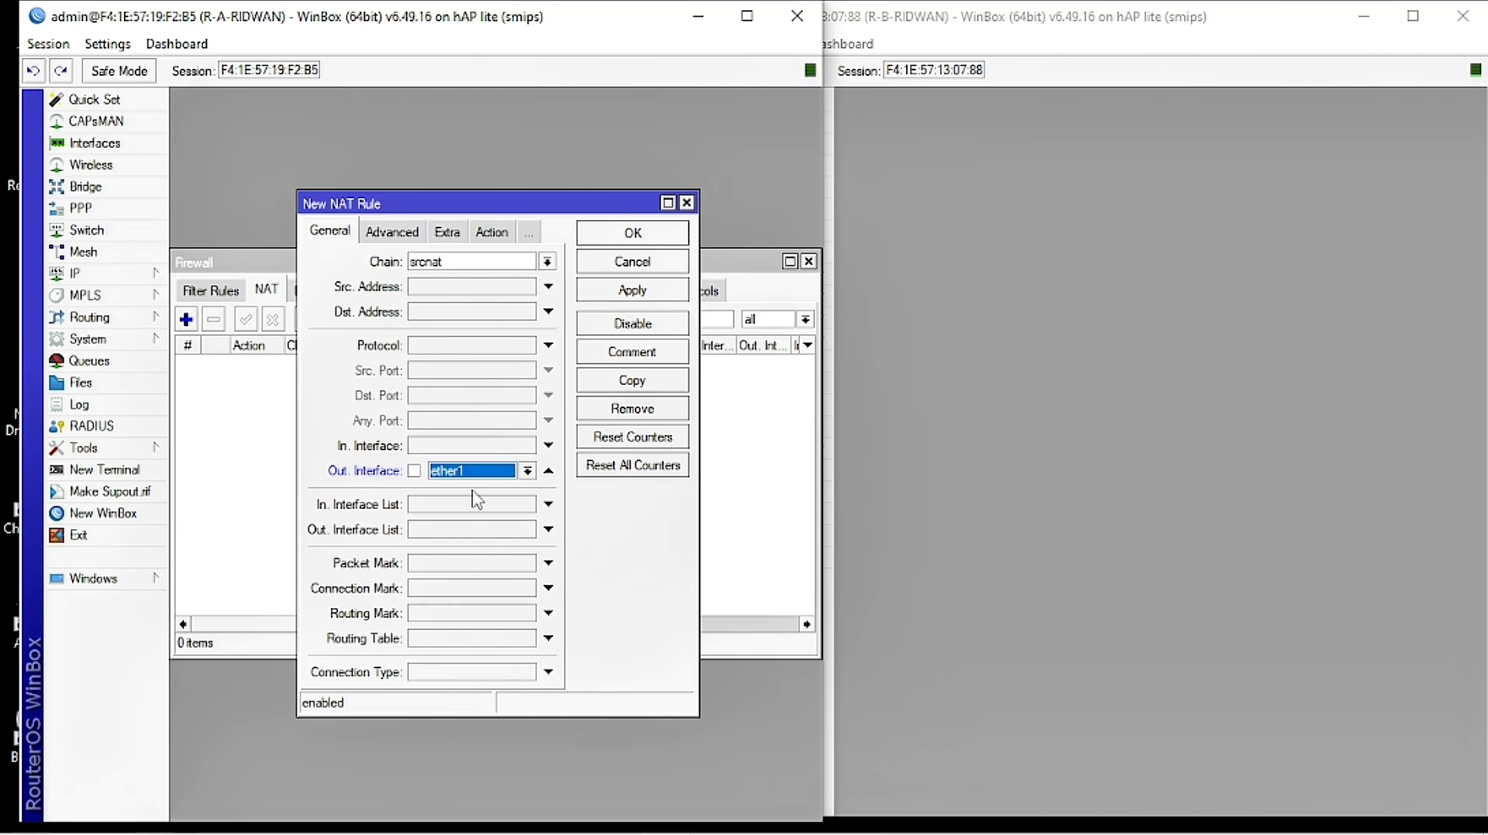
pyautogui.click(489, 237)
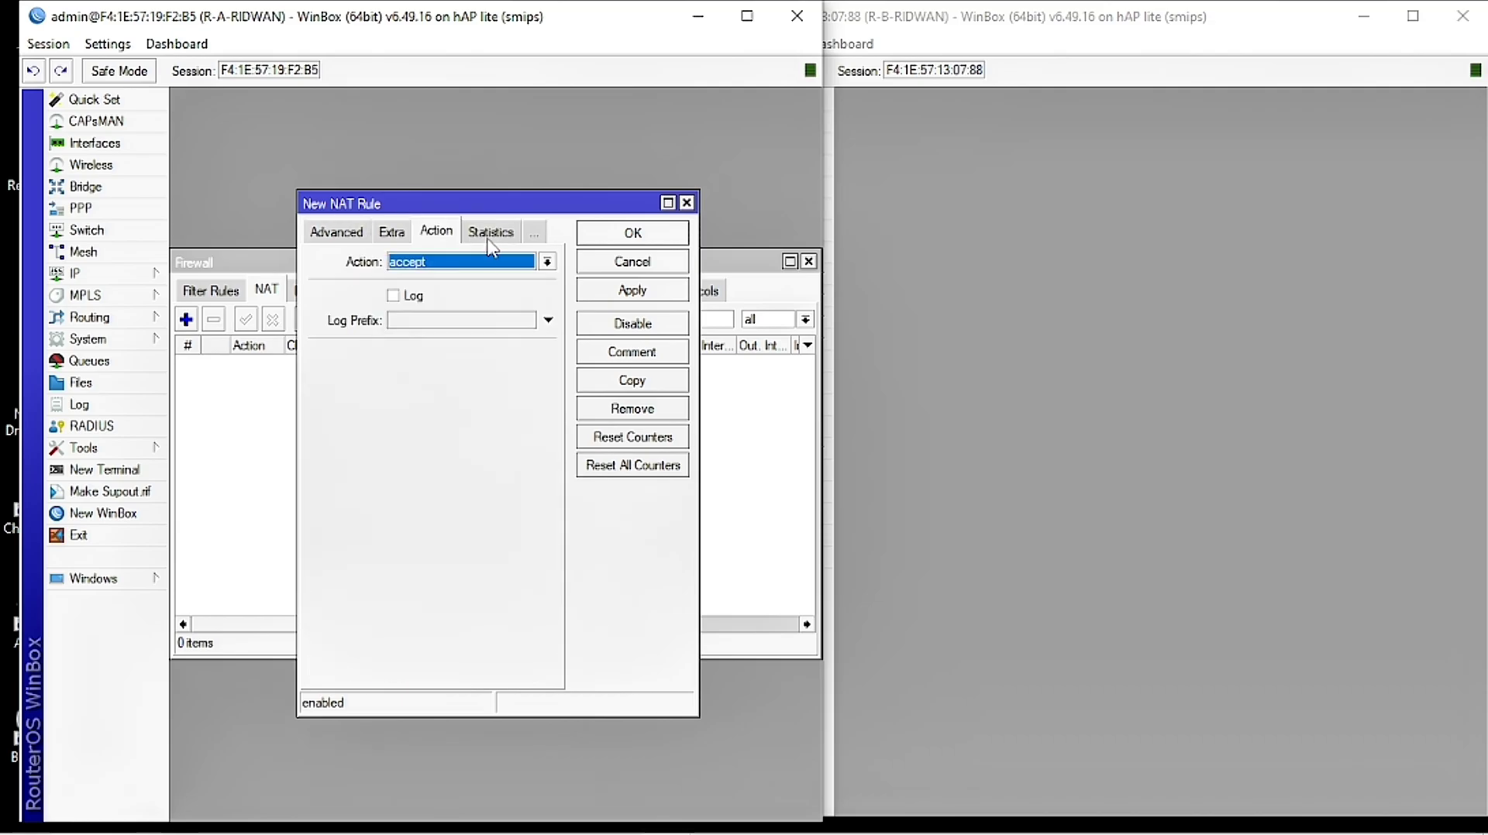
pyautogui.click(478, 261)
pyautogui.click(475, 365)
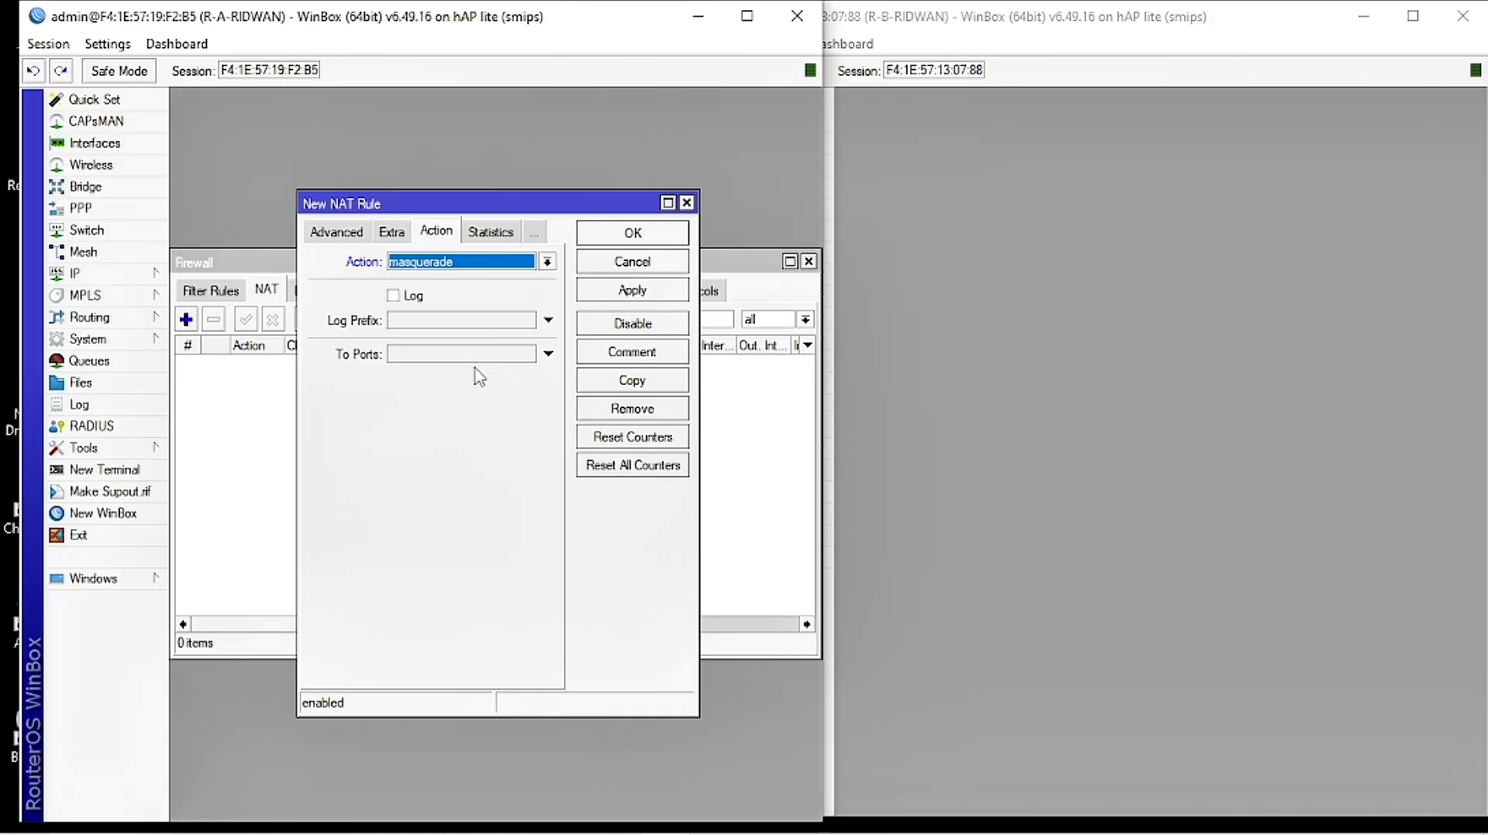
pyautogui.click(634, 293)
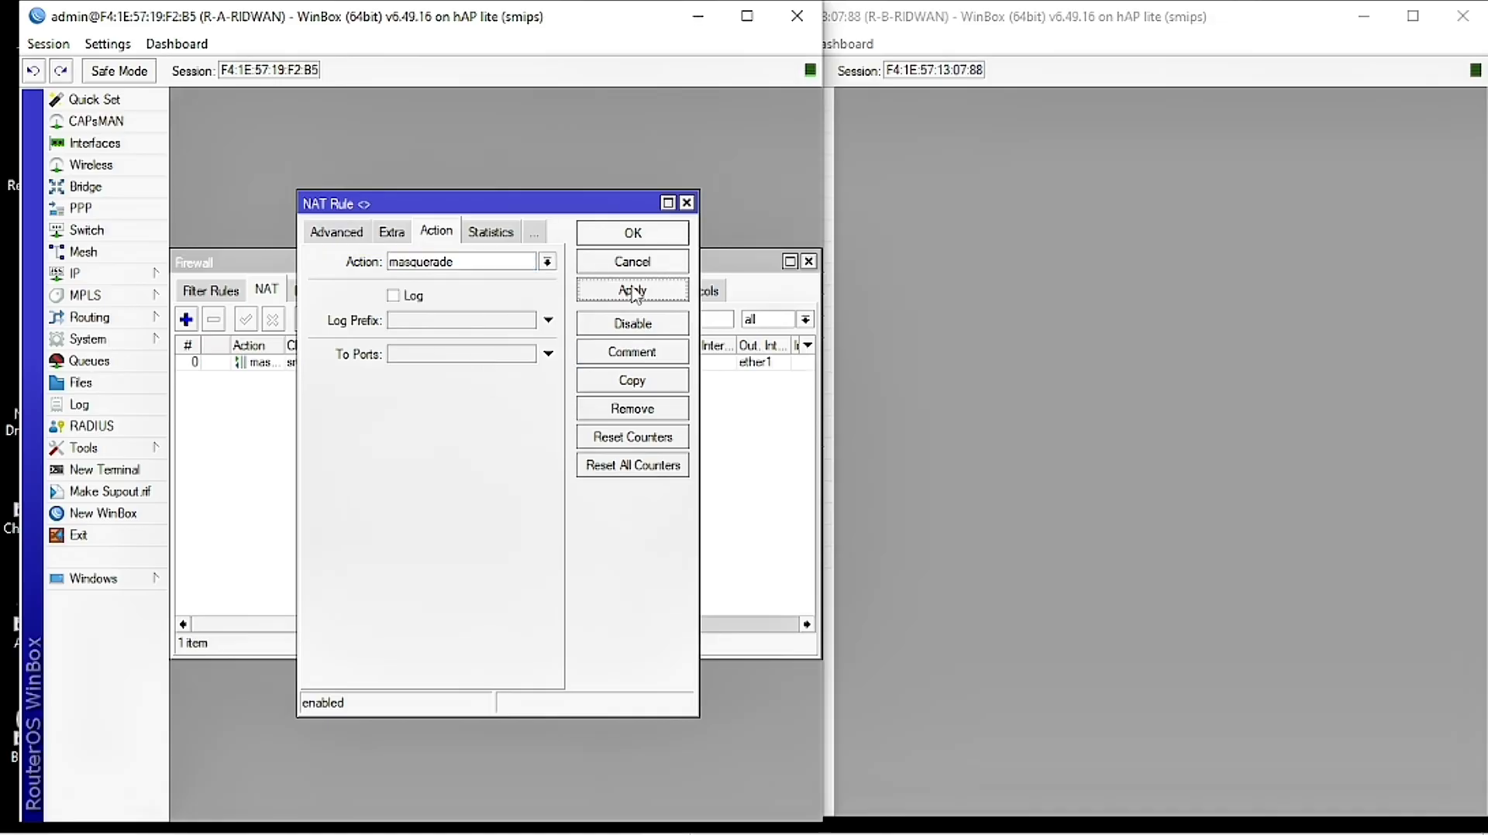
pyautogui.click(891, 303)
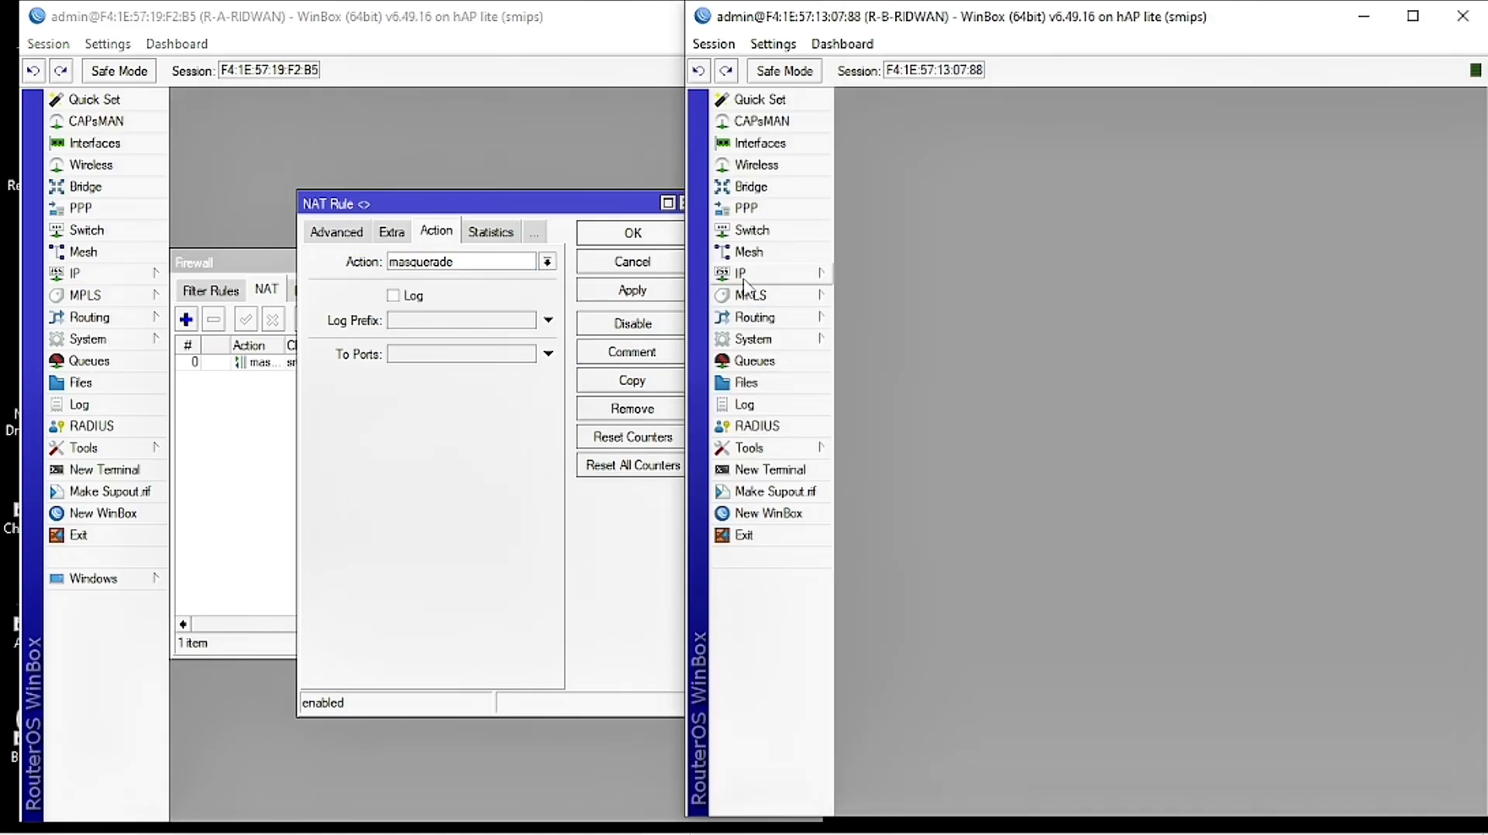
# Step: Add a srcnat NAT rule on R-B with Out. Interface ether1 and action masquerade
pyautogui.click(775, 275)
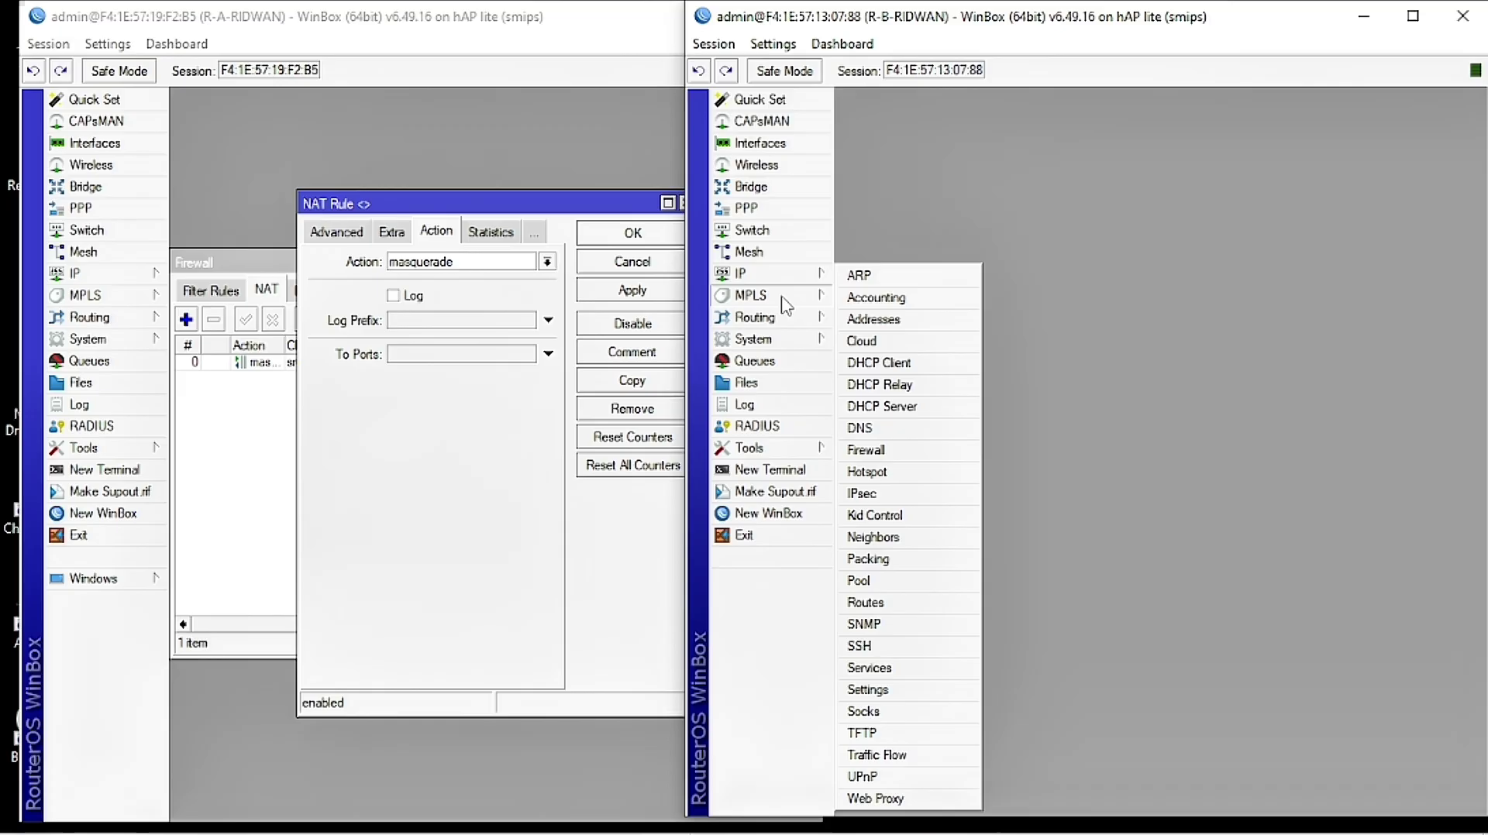
pyautogui.click(884, 451)
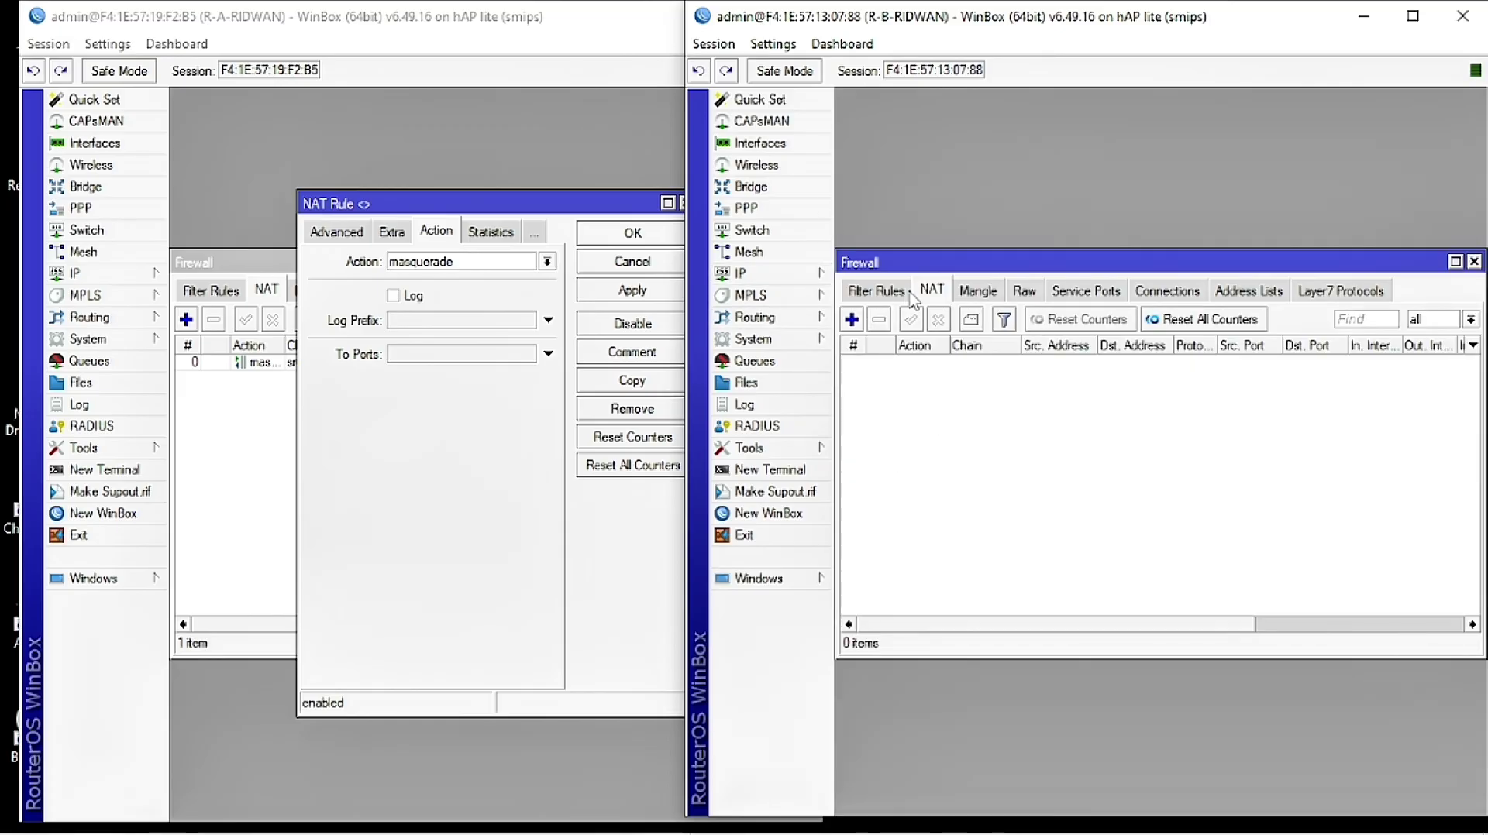
pyautogui.click(851, 320)
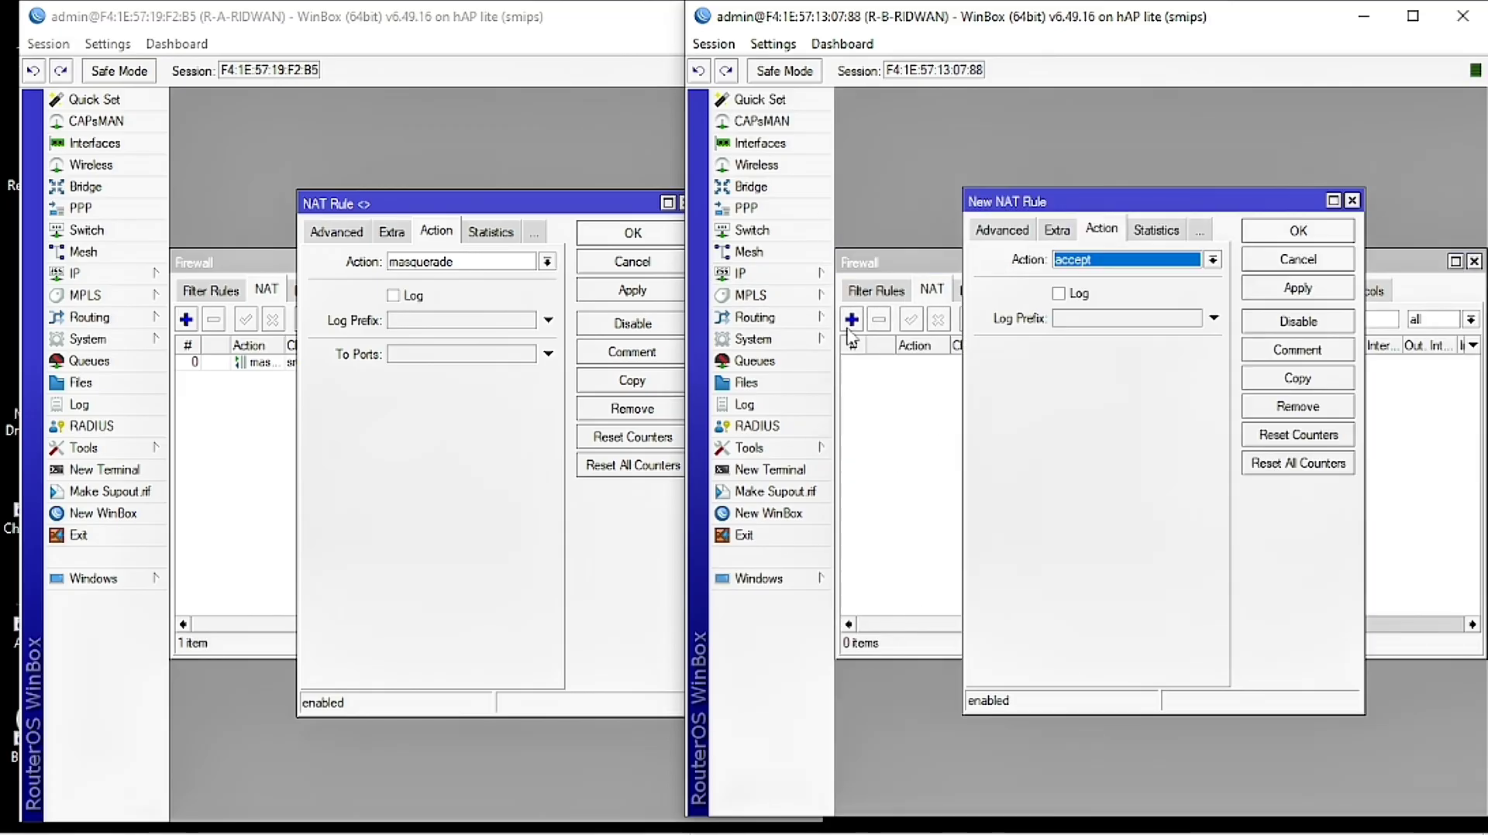
pyautogui.click(990, 237)
pyautogui.click(989, 241)
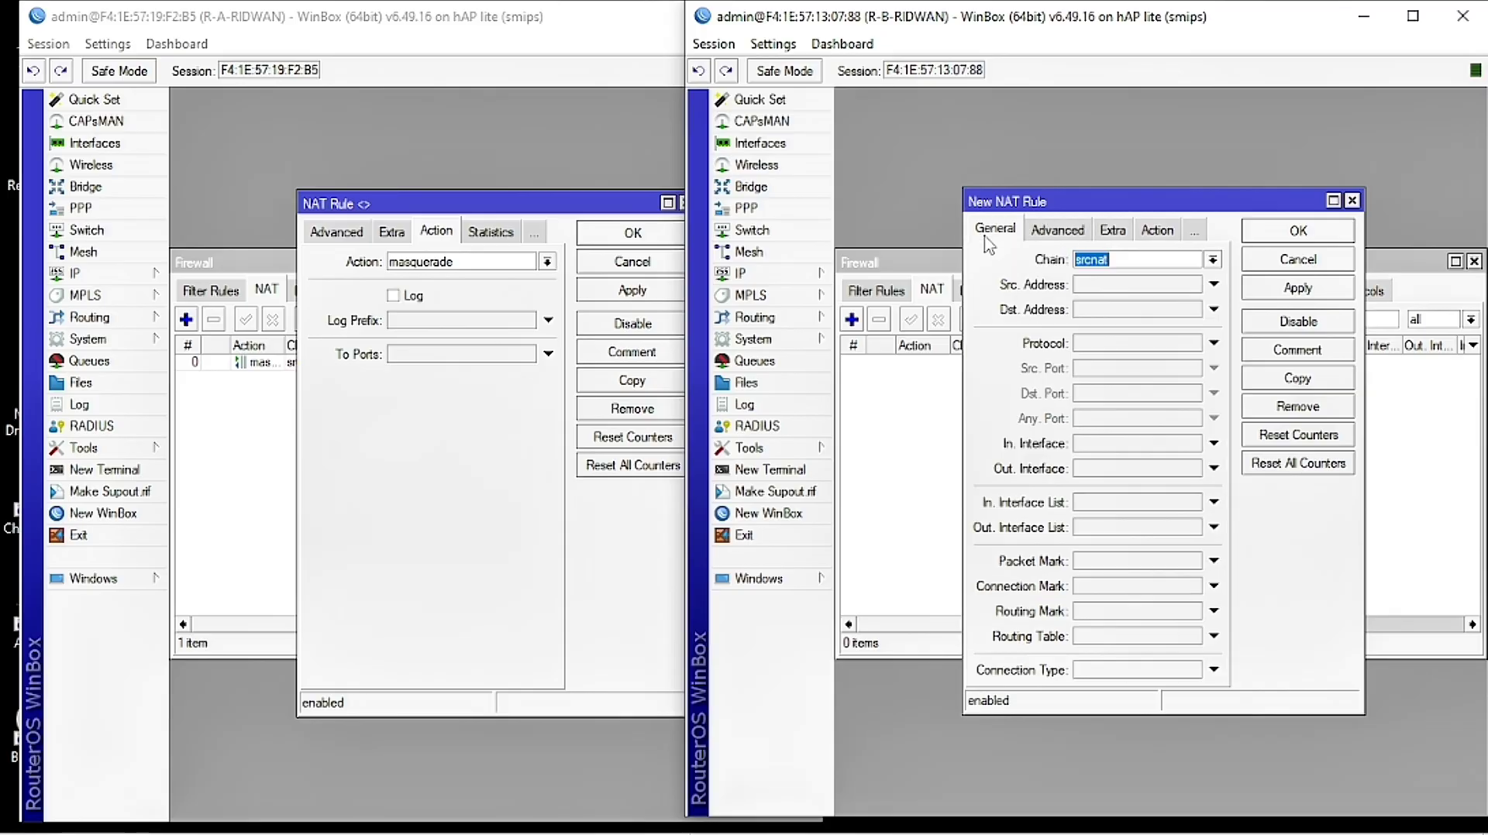
pyautogui.click(1096, 470)
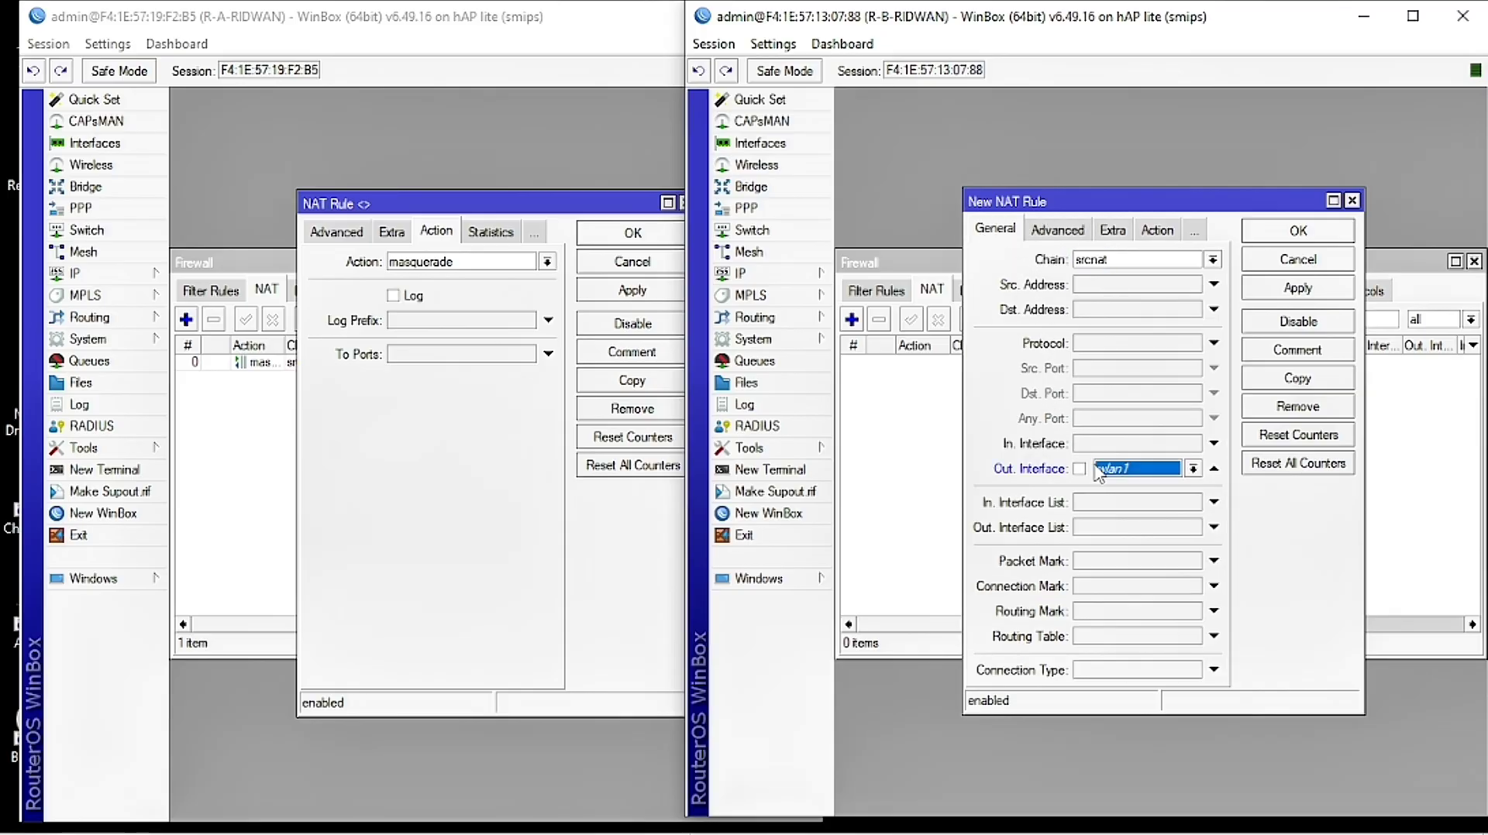
pyautogui.click(1128, 472)
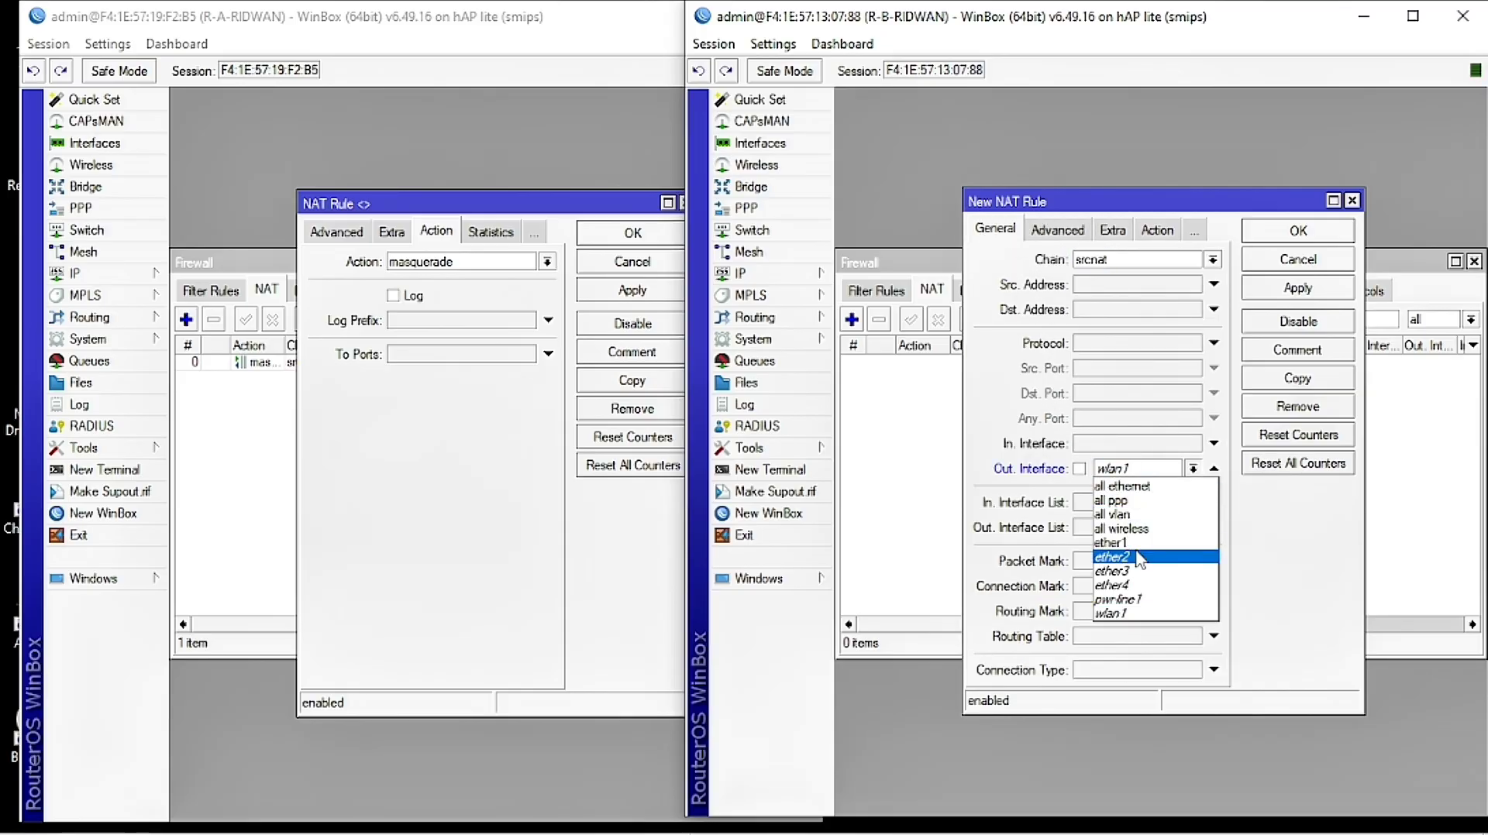
pyautogui.click(1114, 543)
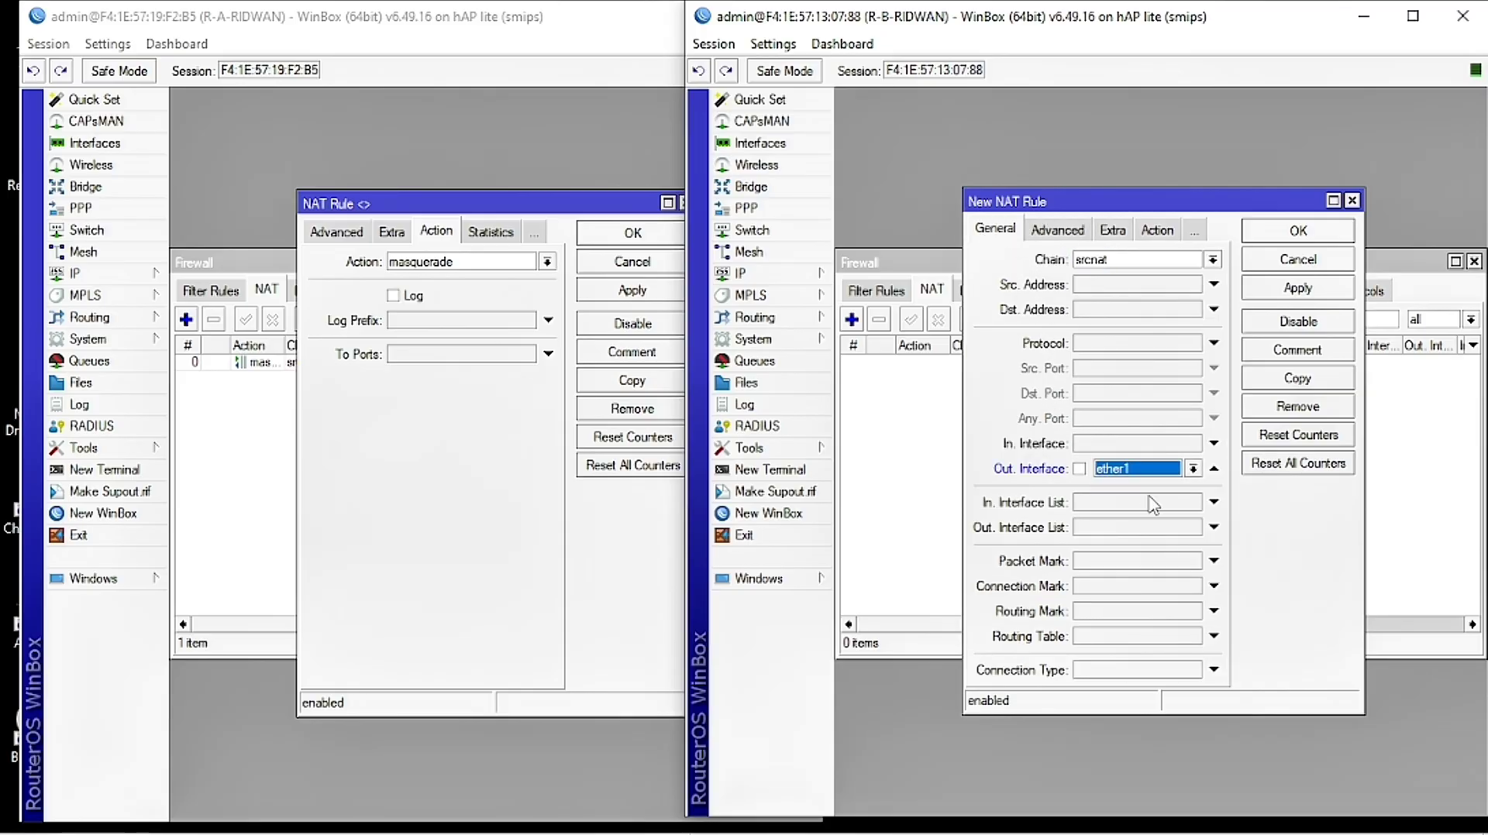
pyautogui.click(1157, 230)
pyautogui.click(1153, 261)
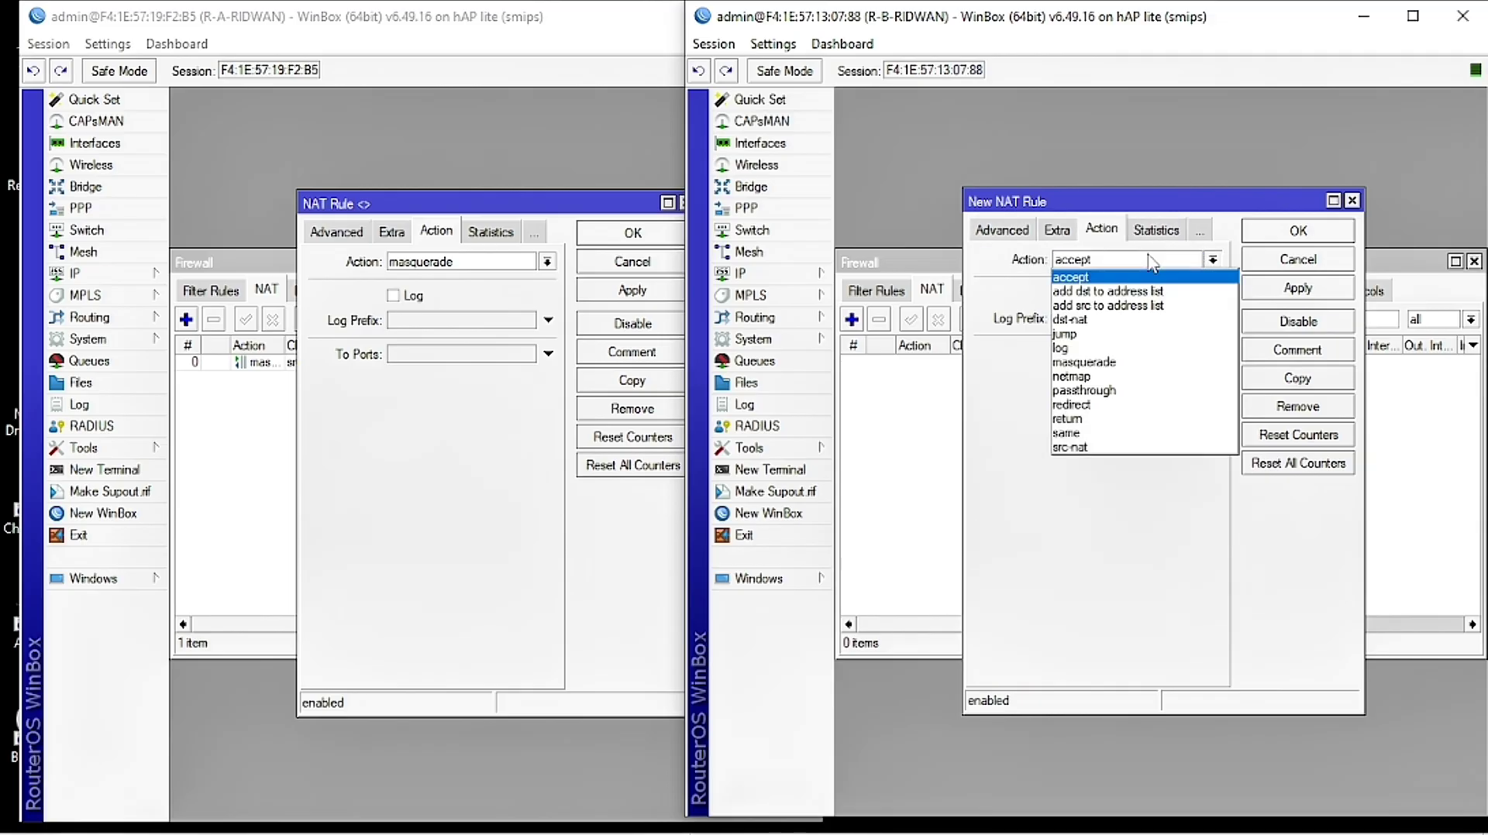
pyautogui.click(1137, 364)
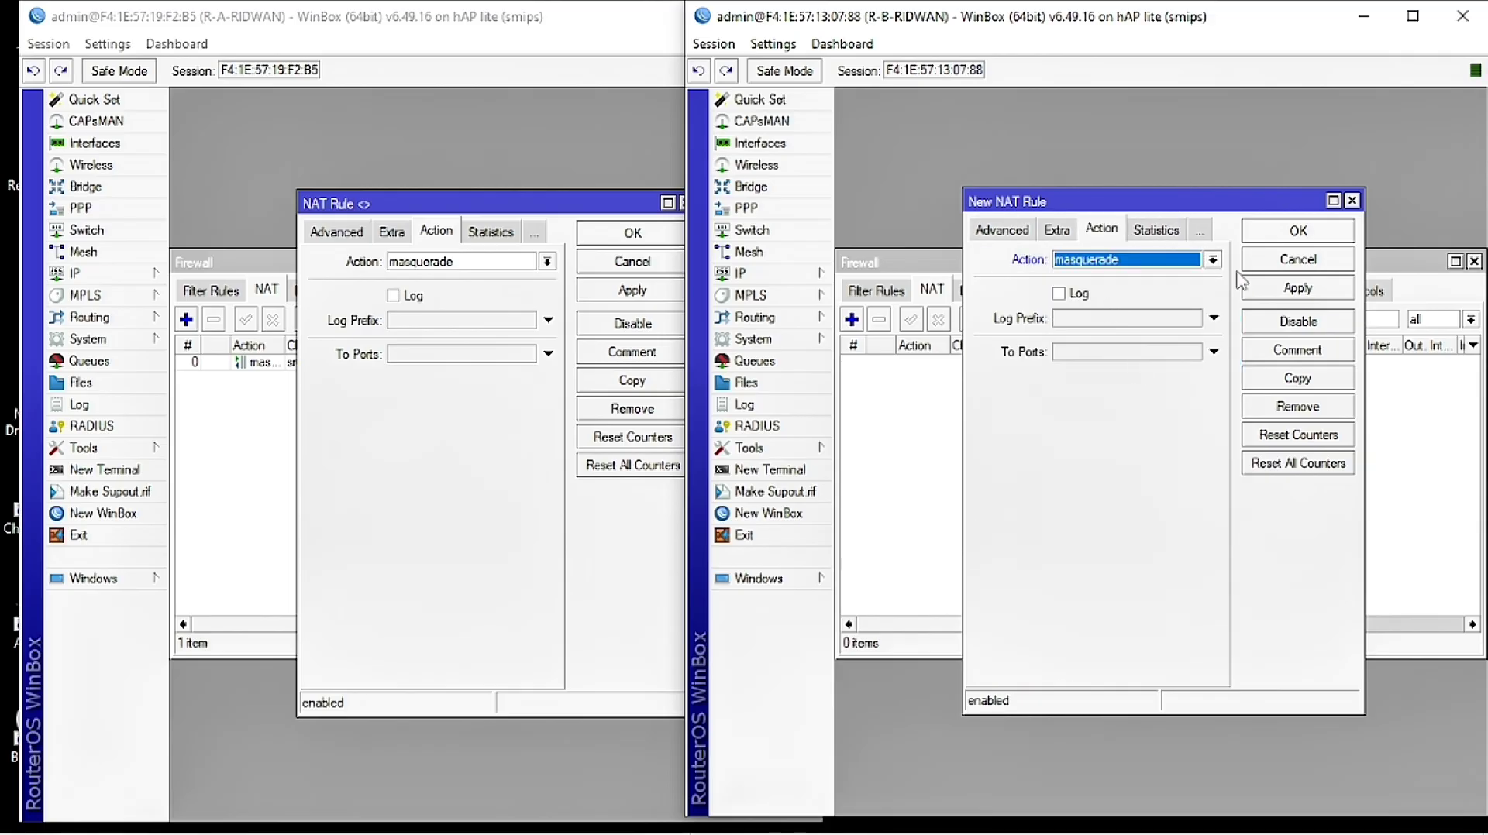
pyautogui.click(1304, 288)
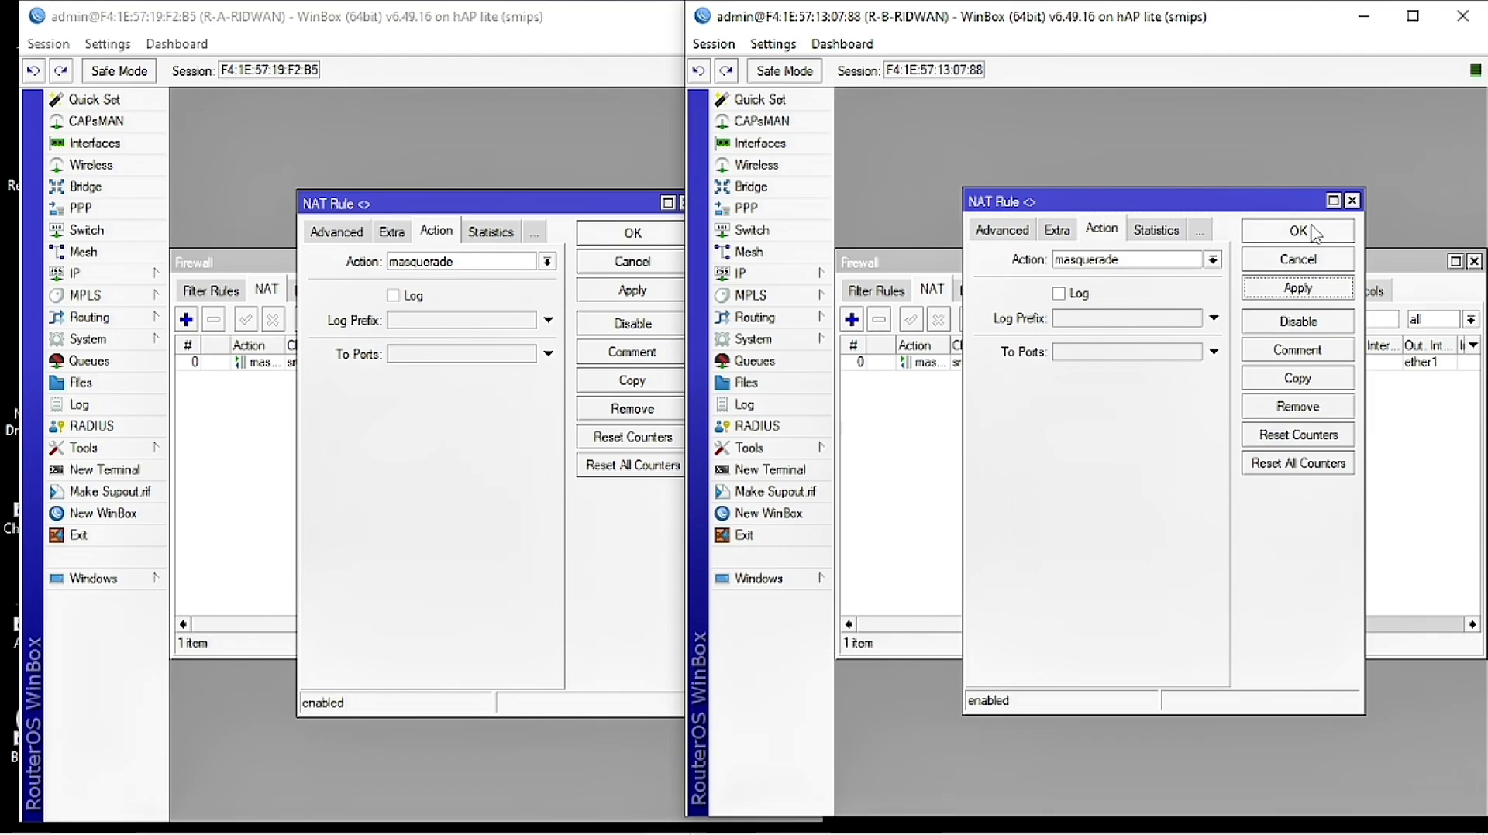
# Step: Close both routers' NAT rule dialogs and their Firewall windows
pyautogui.click(1315, 232)
pyautogui.click(632, 233)
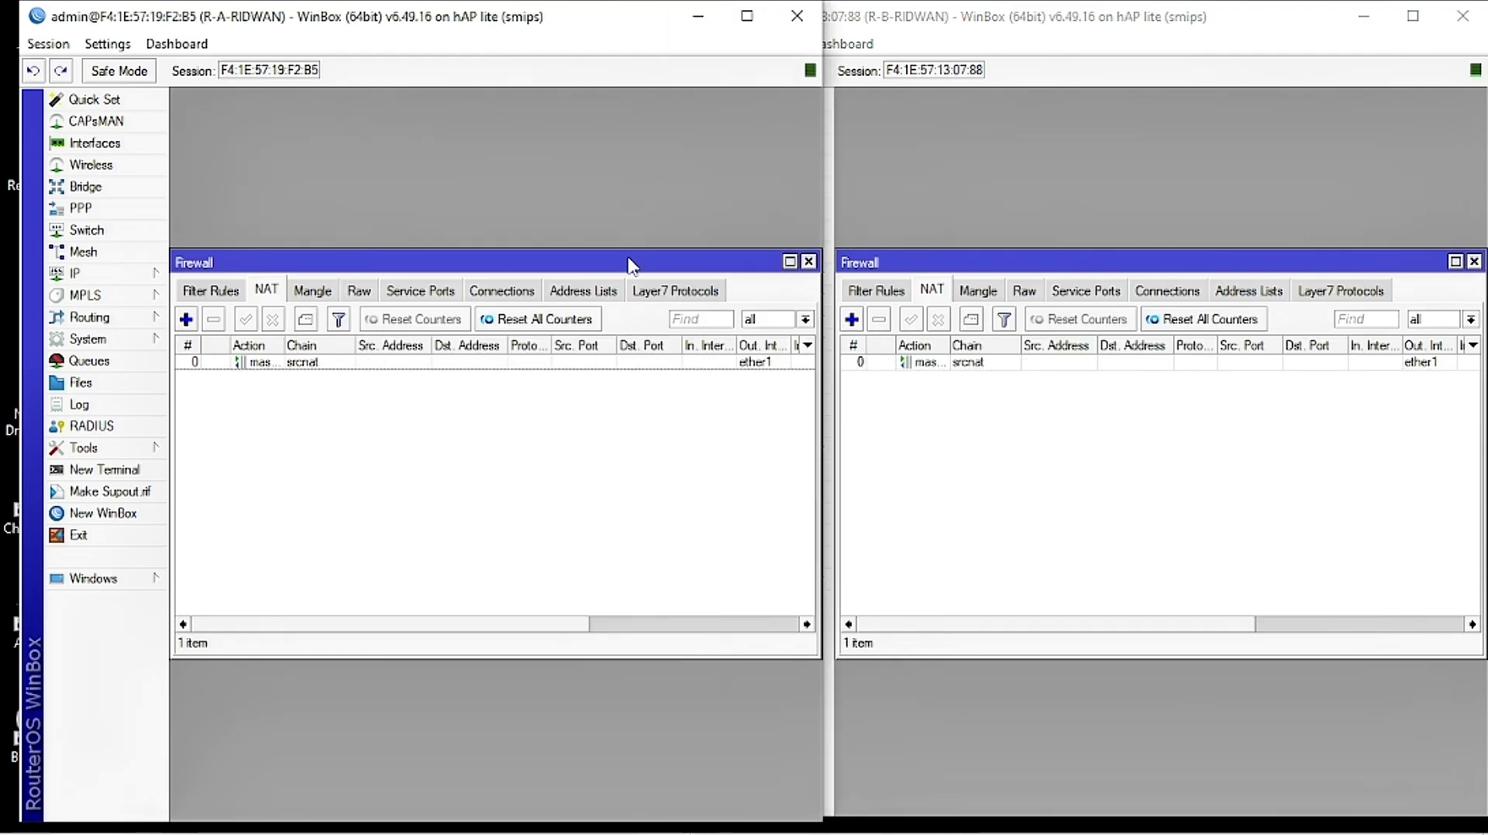
pyautogui.click(808, 261)
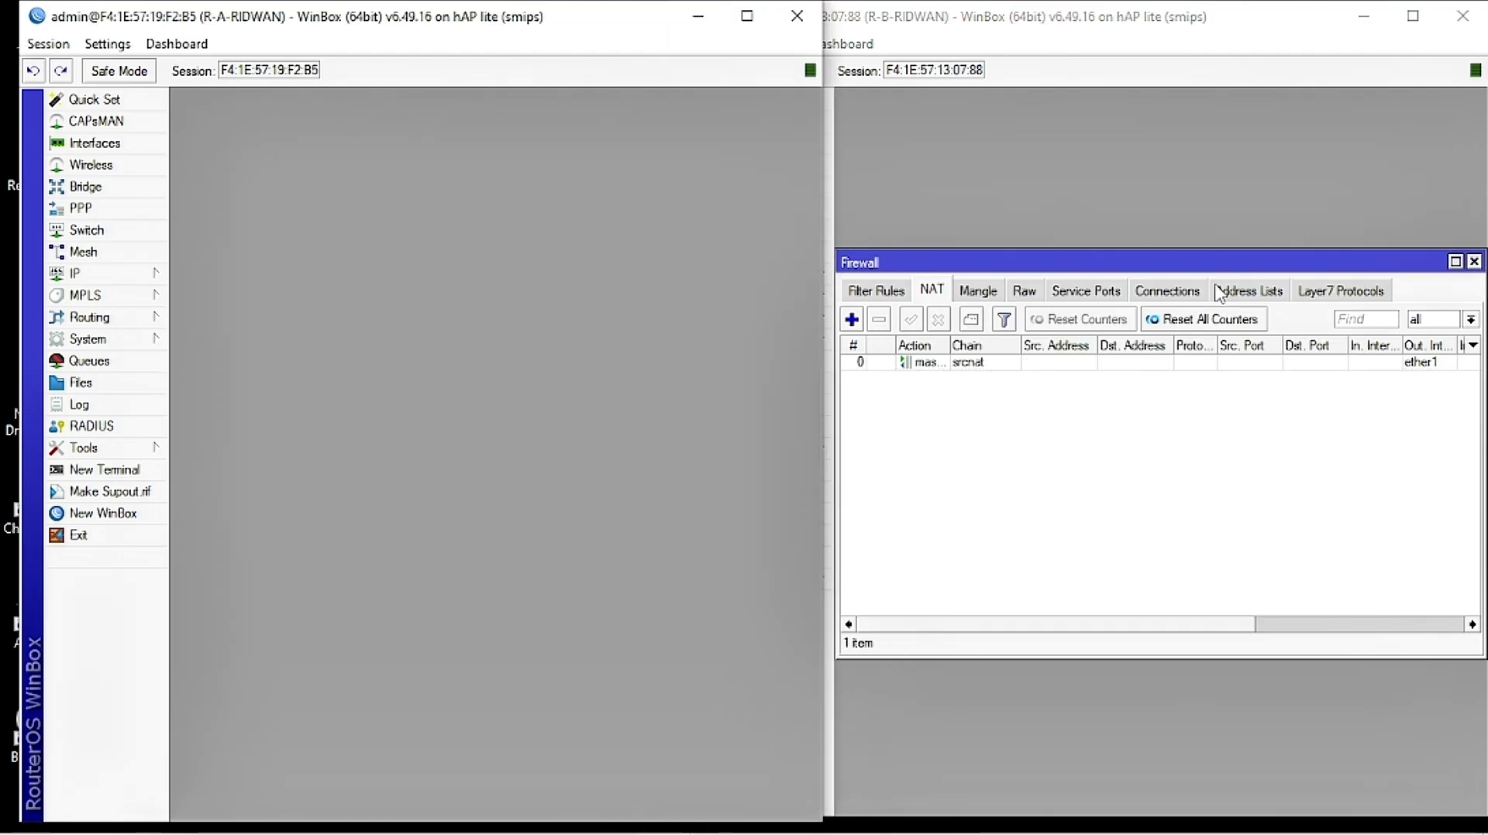
pyautogui.click(1474, 262)
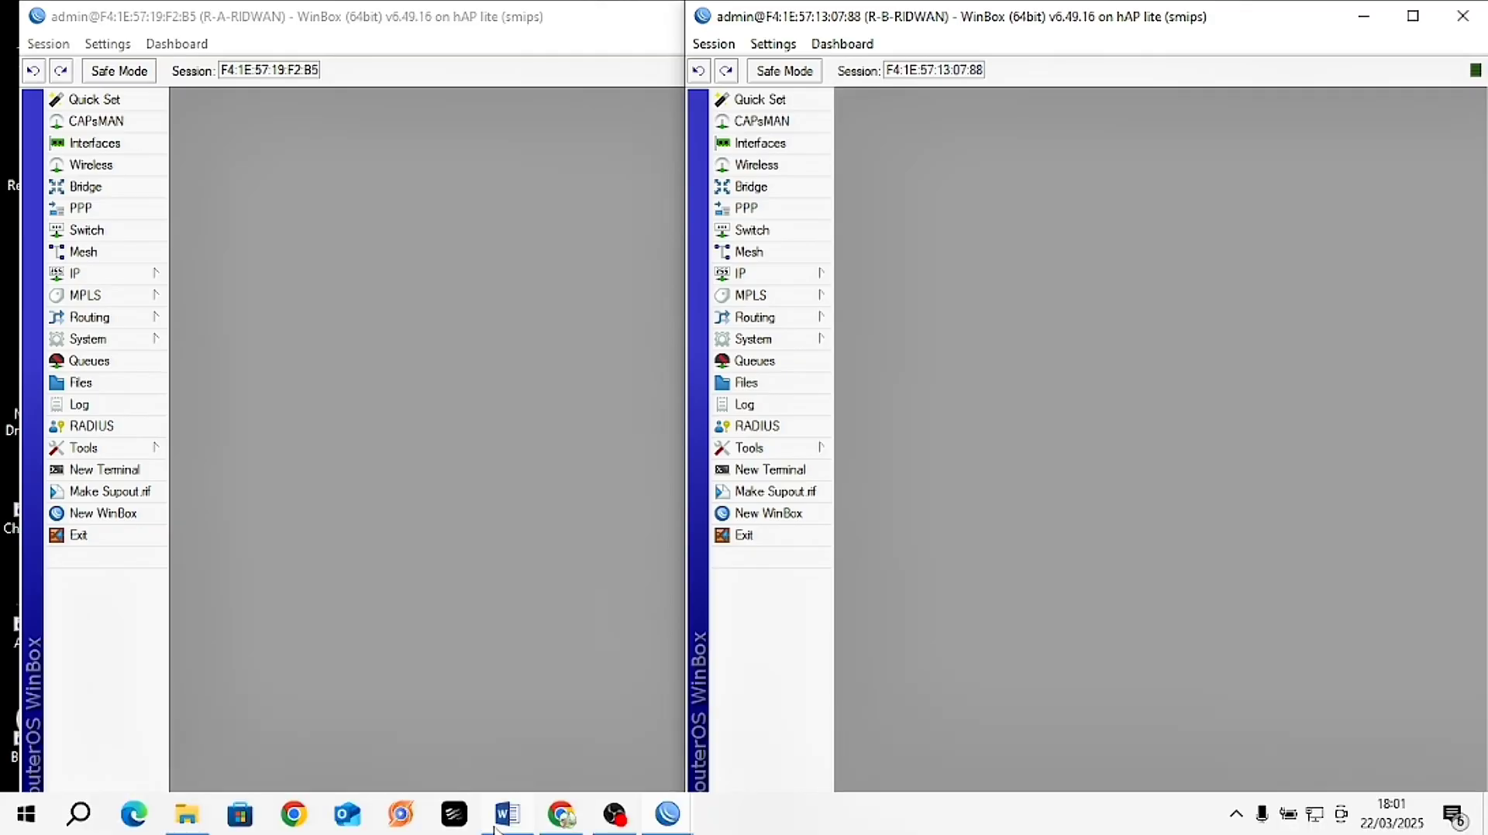
# Step: In the Word module, type router A's name after the (LAN) label
pyautogui.click(499, 825)
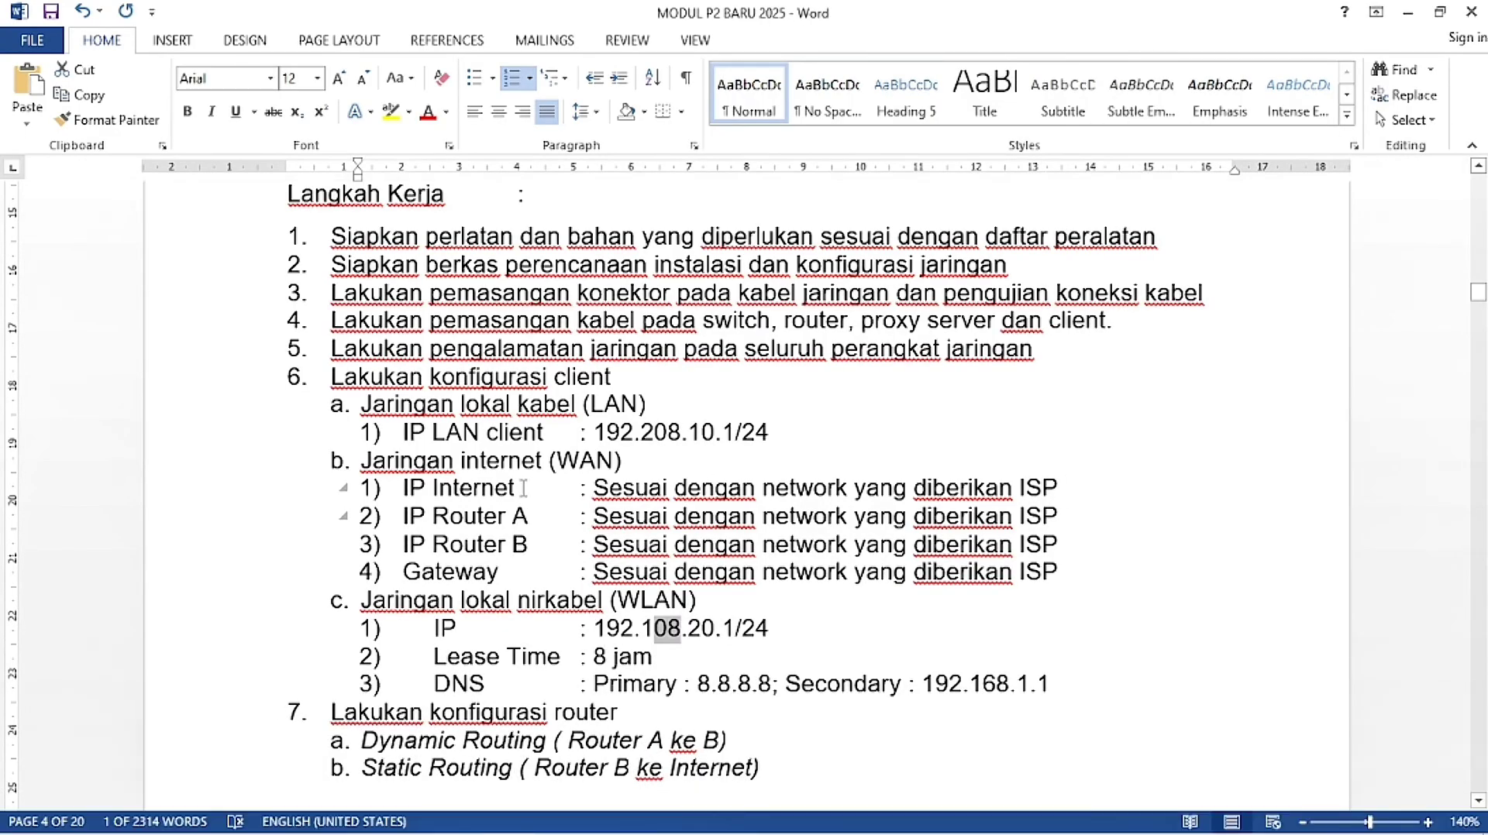
pyautogui.moveTo(656, 410); pyautogui.dragTo(590, 406)
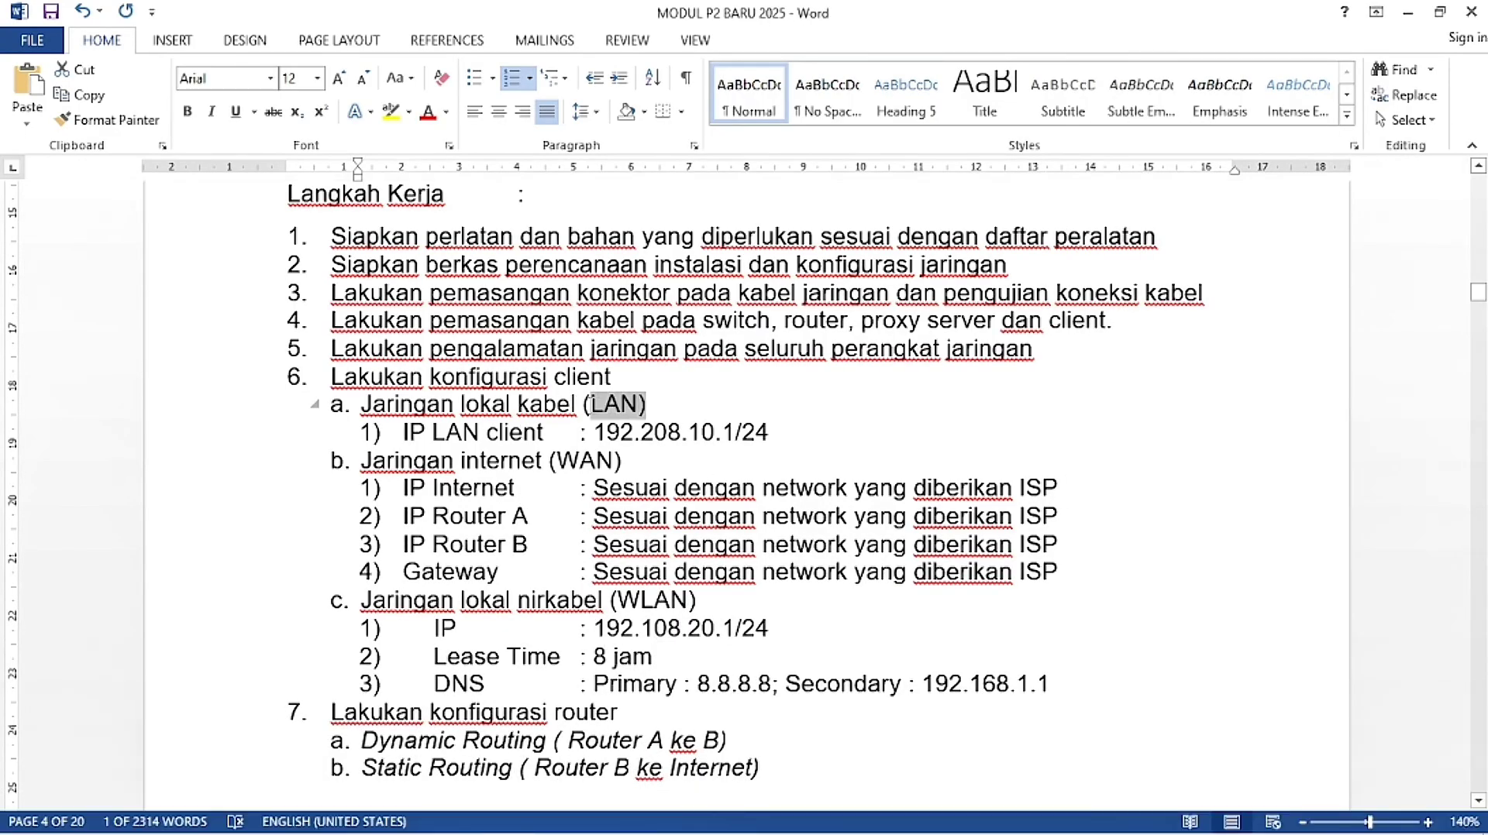
pyautogui.click(653, 409)
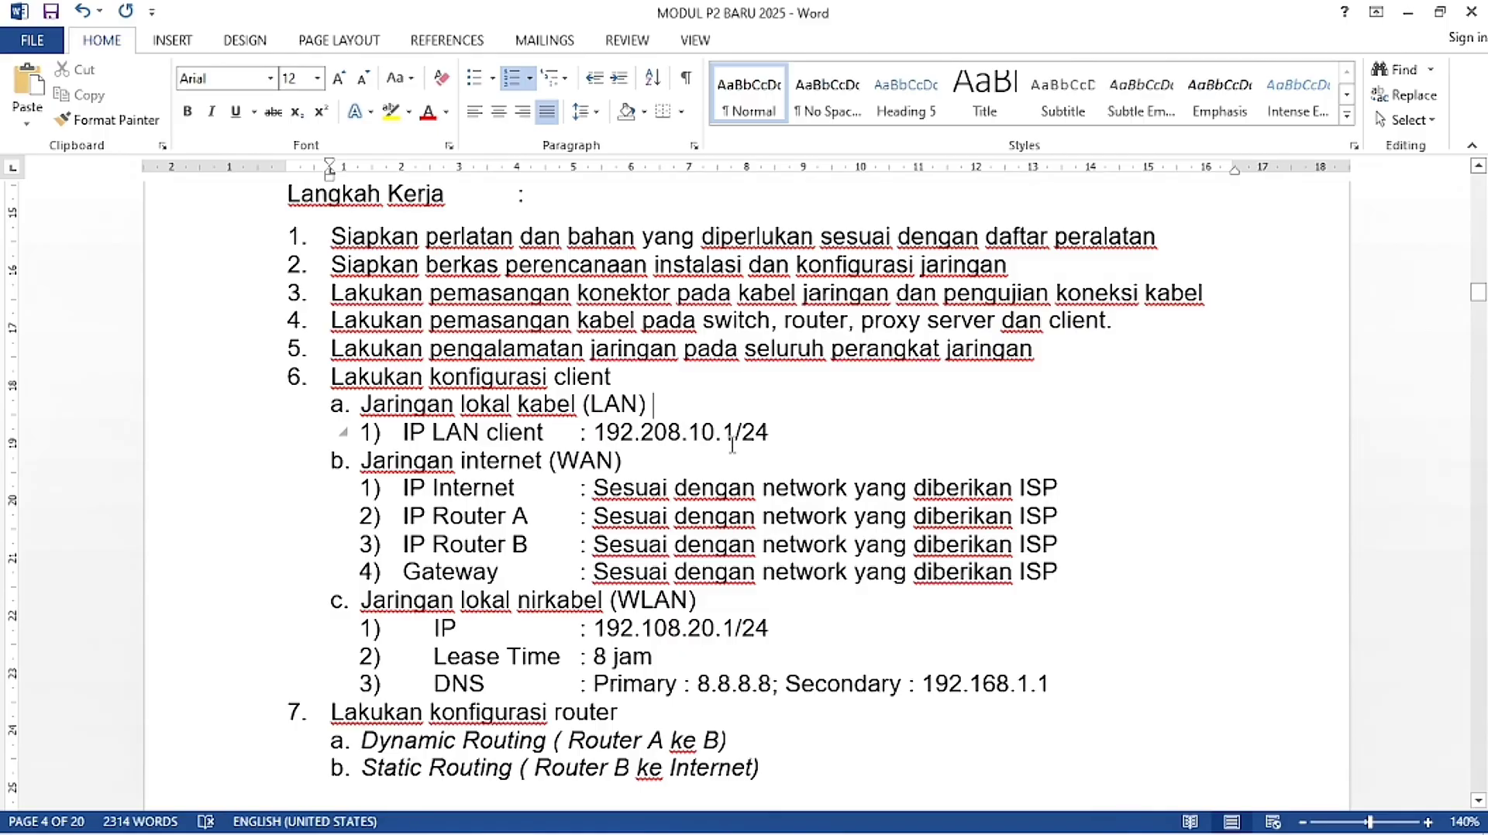
pyautogui.write('r-a-')
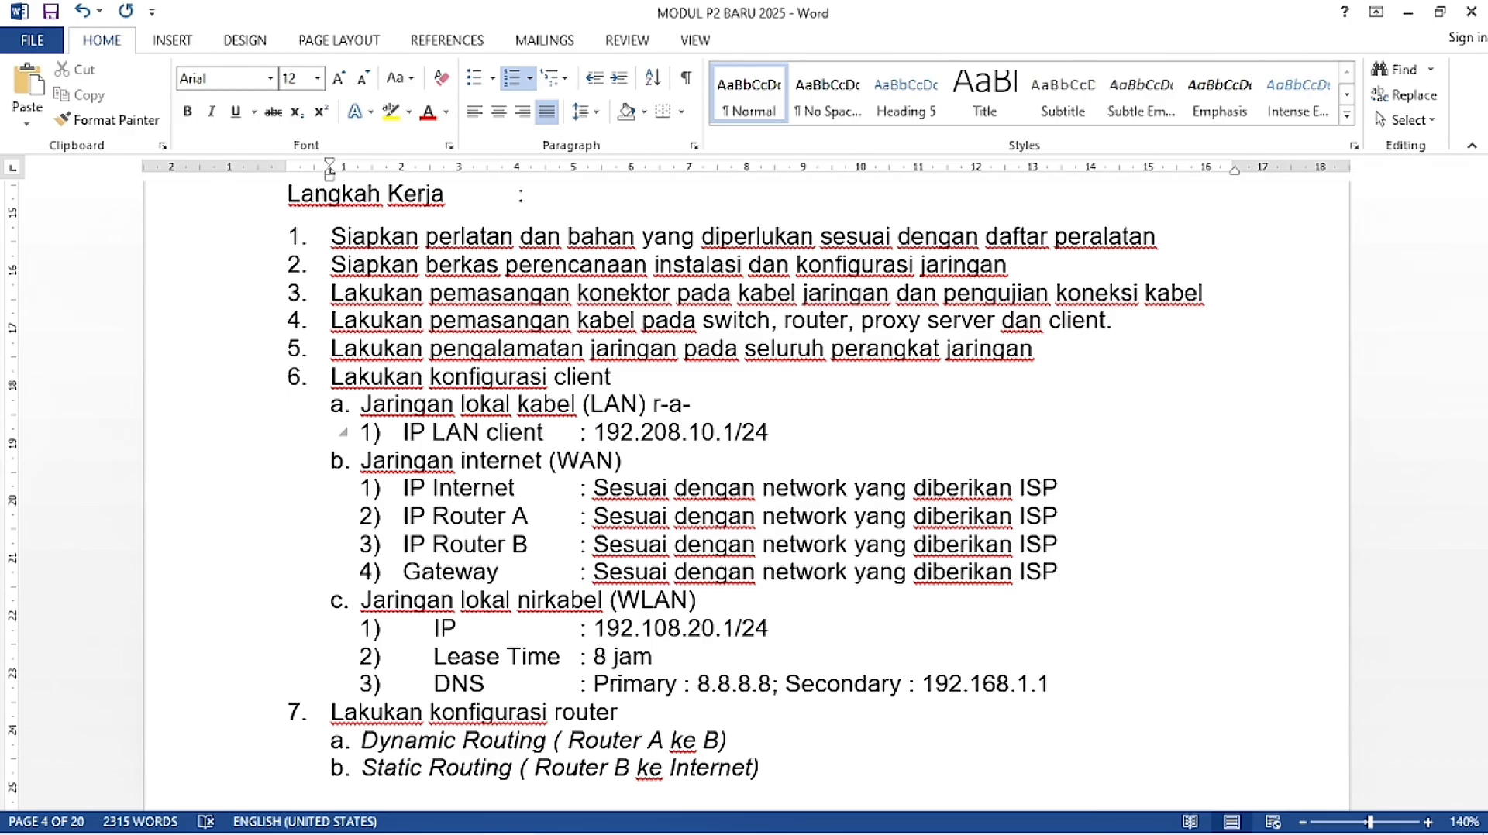
pyautogui.write('ridwan')
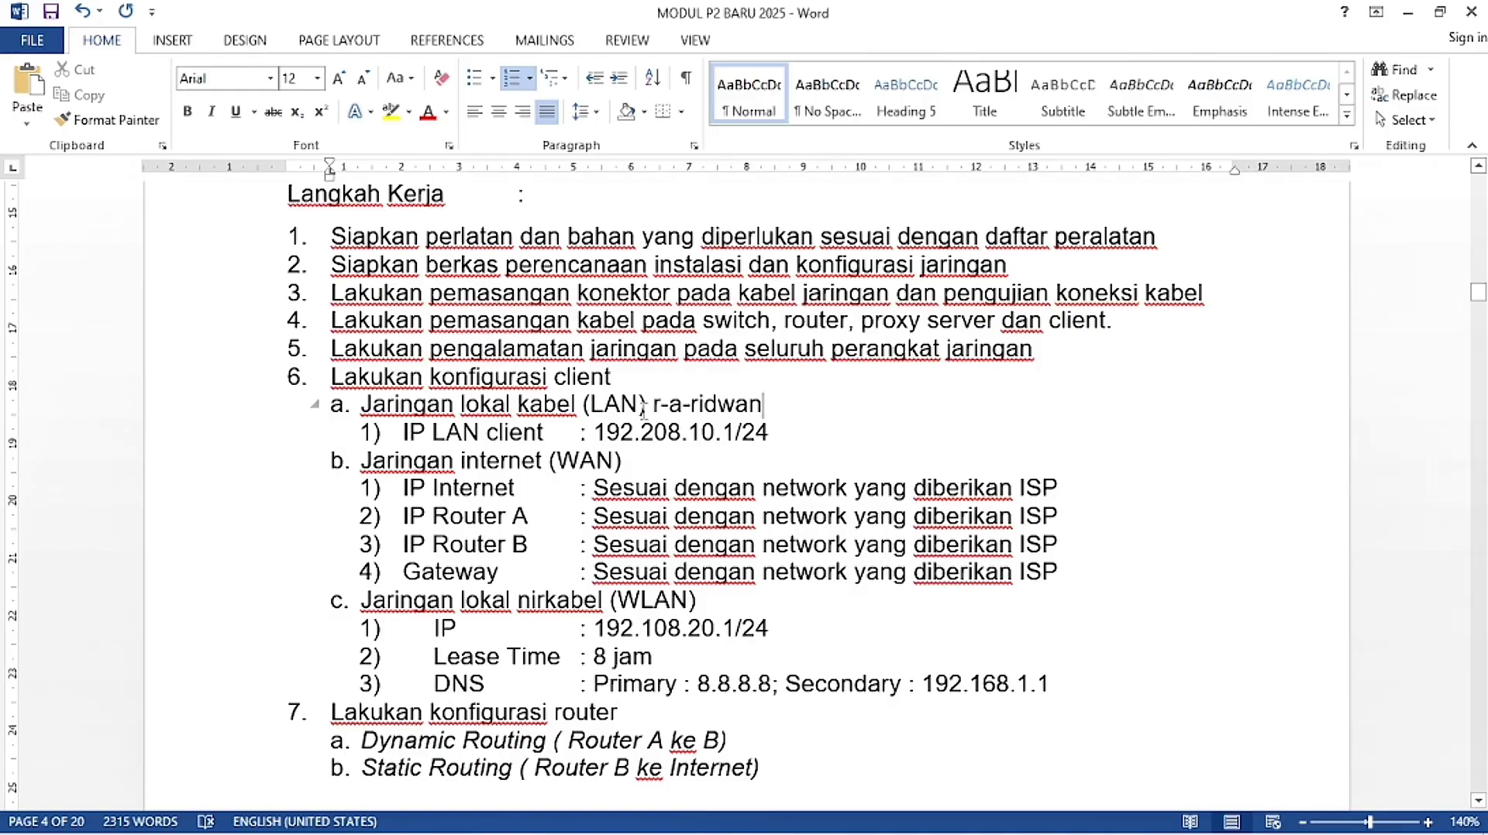
# Step: Type router B's name after the (WLAN) label
pyautogui.moveTo(651, 406); pyautogui.dragTo(588, 405)
pyautogui.click(790, 465)
pyautogui.moveTo(775, 434); pyautogui.dragTo(591, 434)
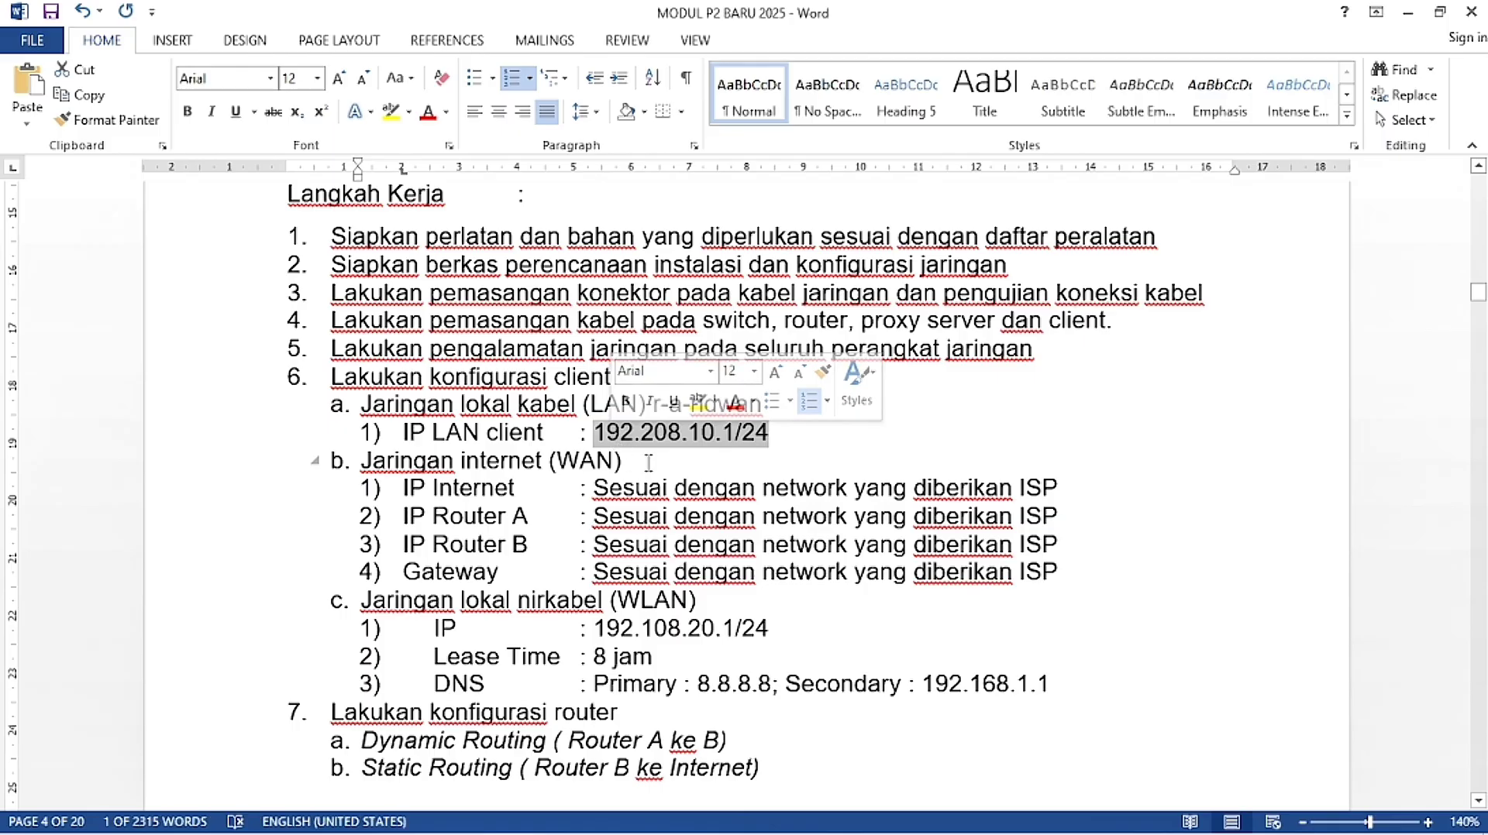
pyautogui.click(640, 619)
pyautogui.moveTo(688, 601); pyautogui.dragTo(614, 602)
pyautogui.click(705, 601)
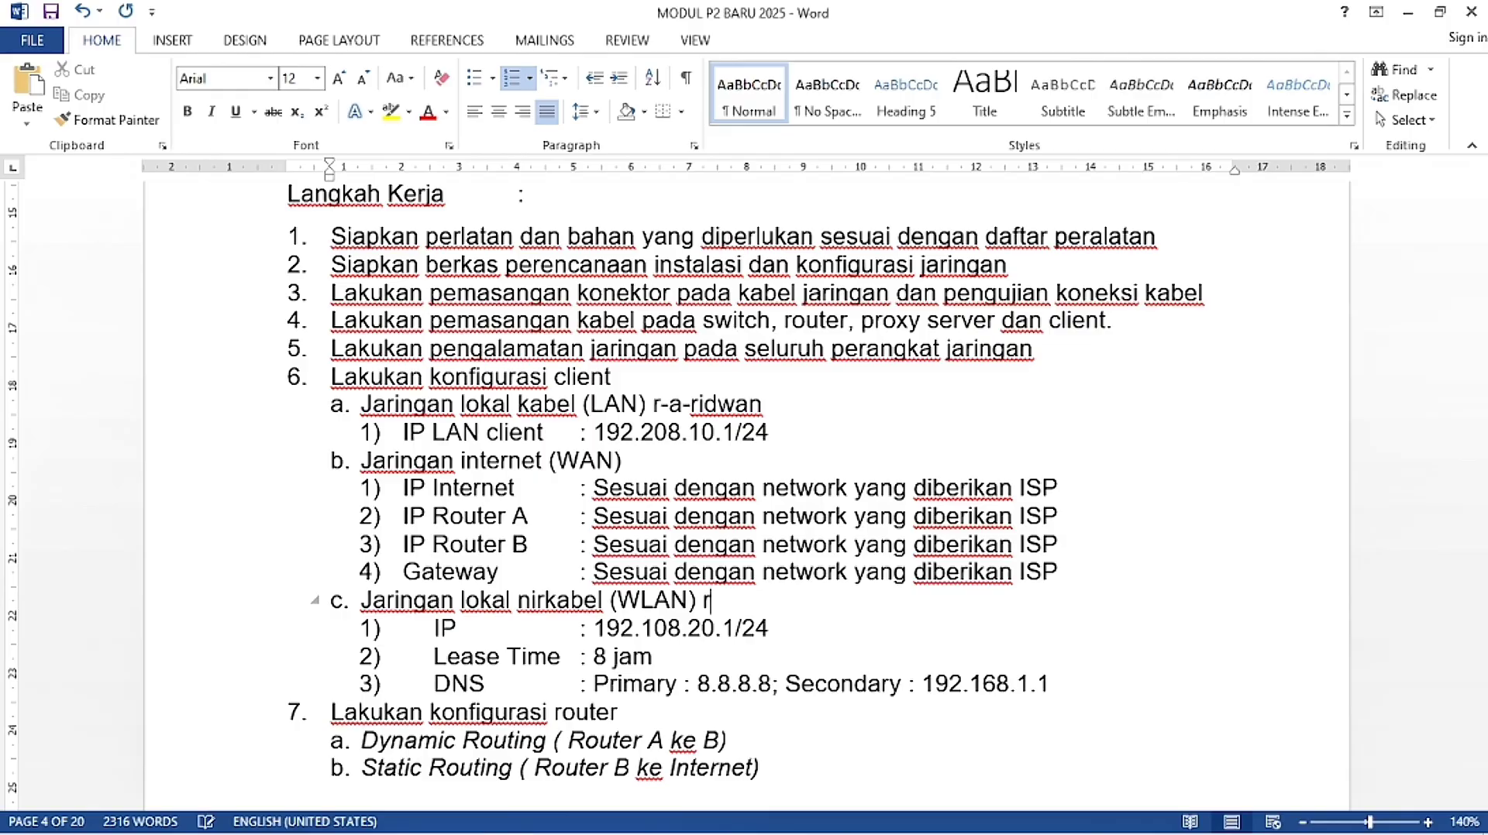
pyautogui.write('r-b-rifesn')
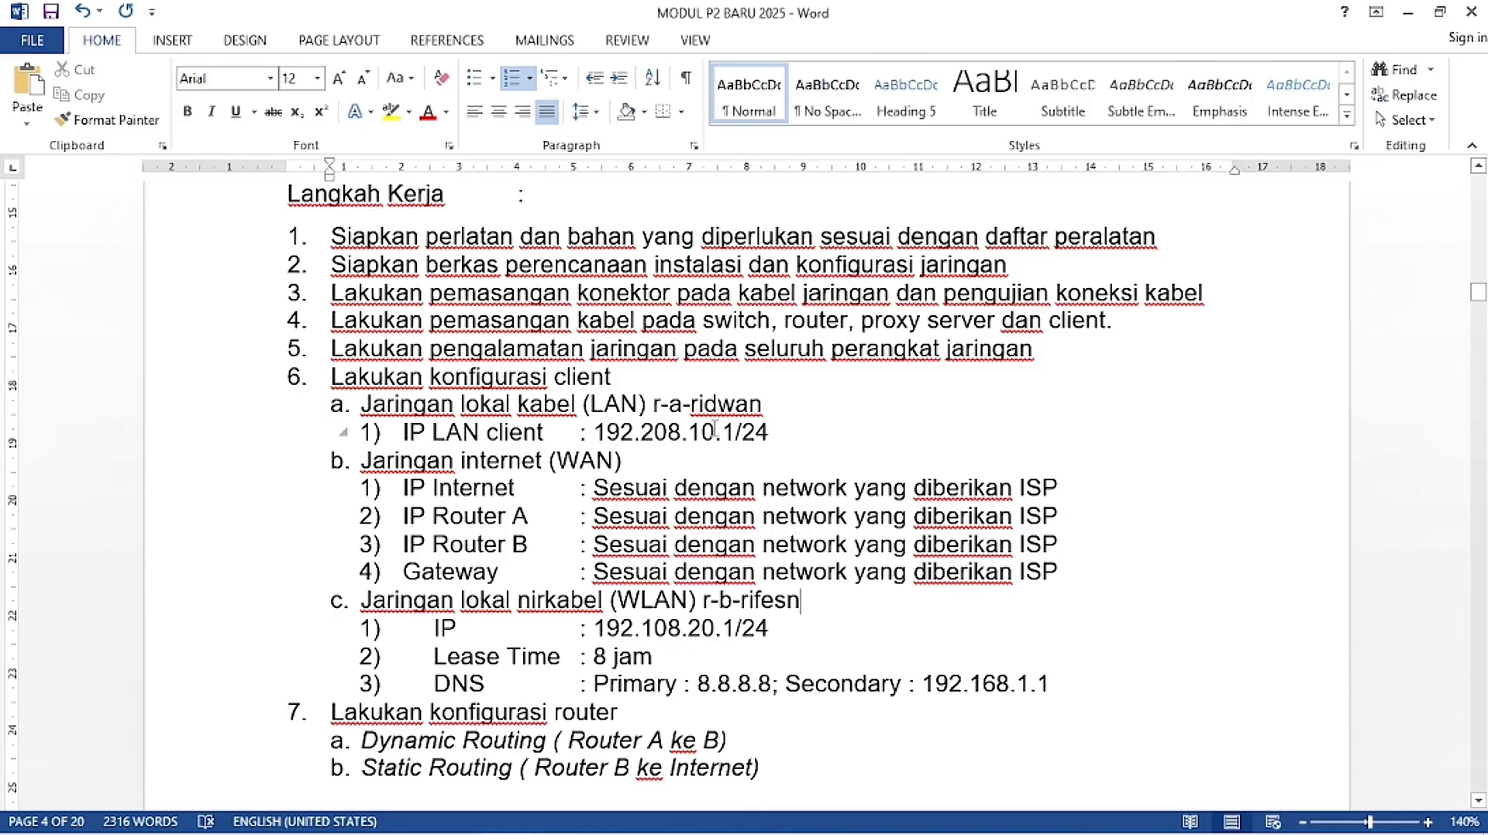
# Step: Review the LAN and WLAN address lines, then minimize Word
pyautogui.moveTo(765, 432); pyautogui.dragTo(594, 433)
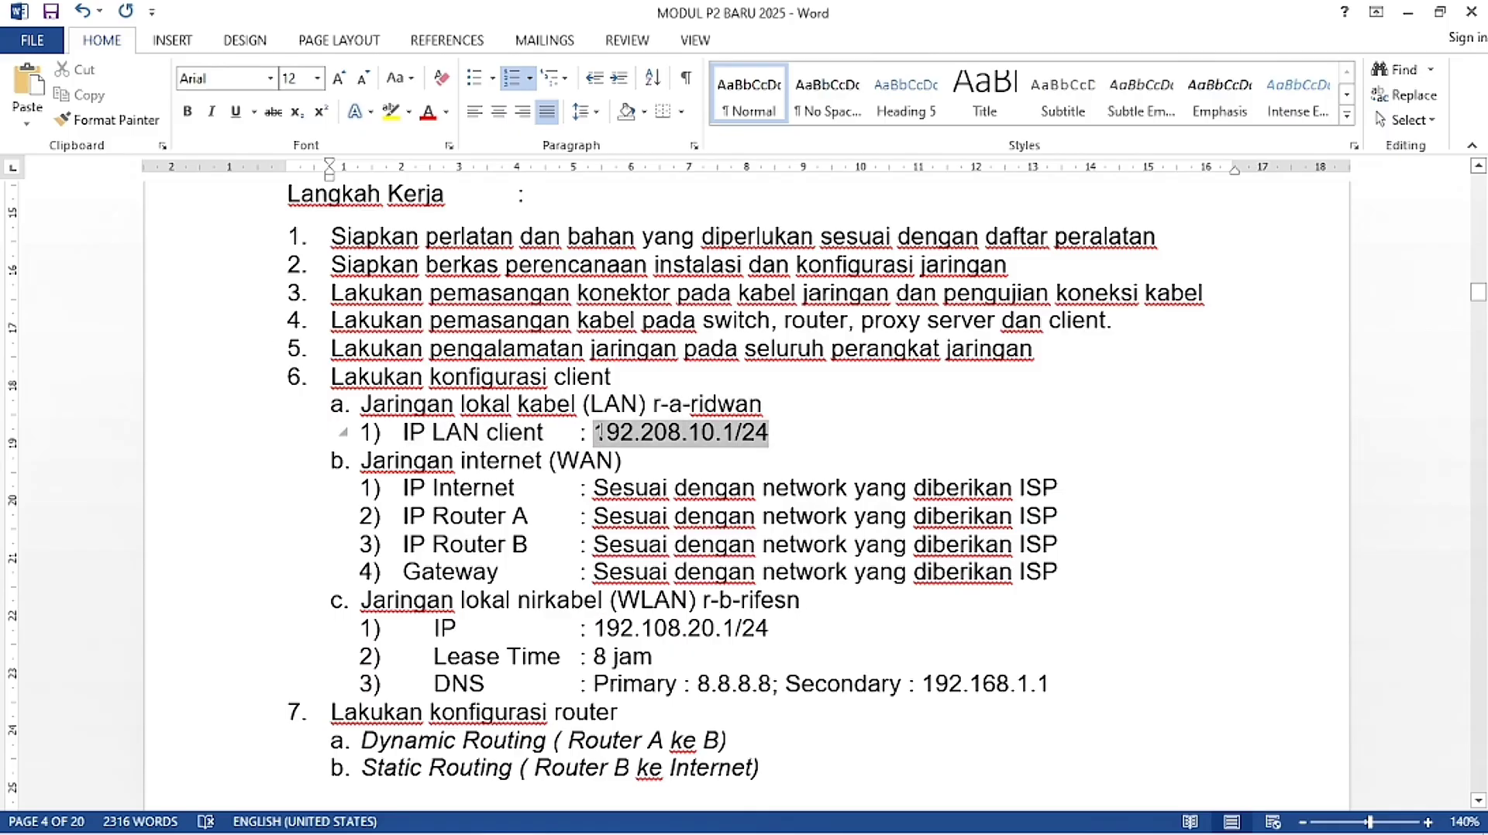
pyautogui.click(700, 452)
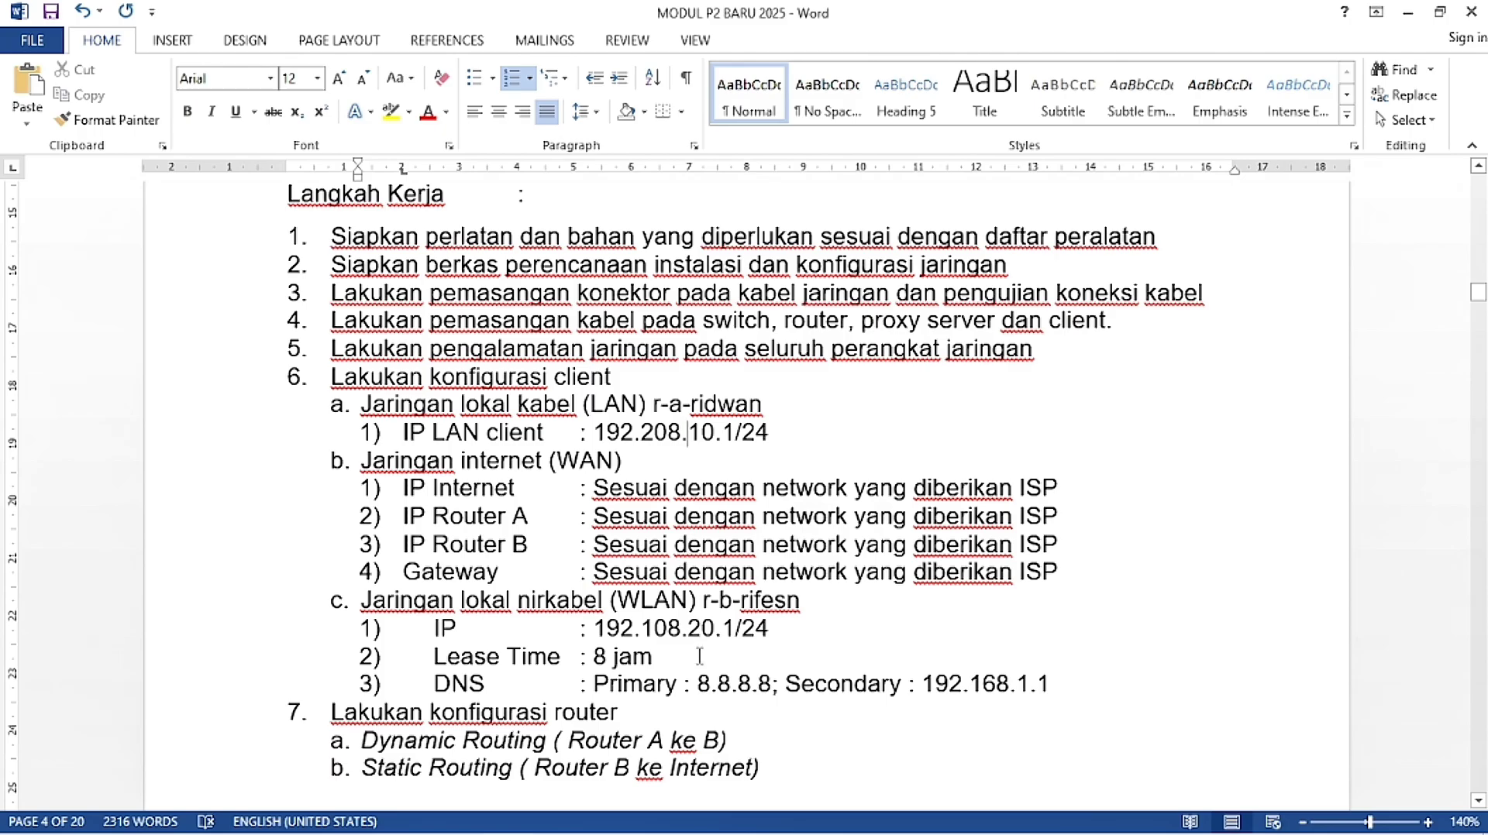
pyautogui.scroll(-1, 727, 629)
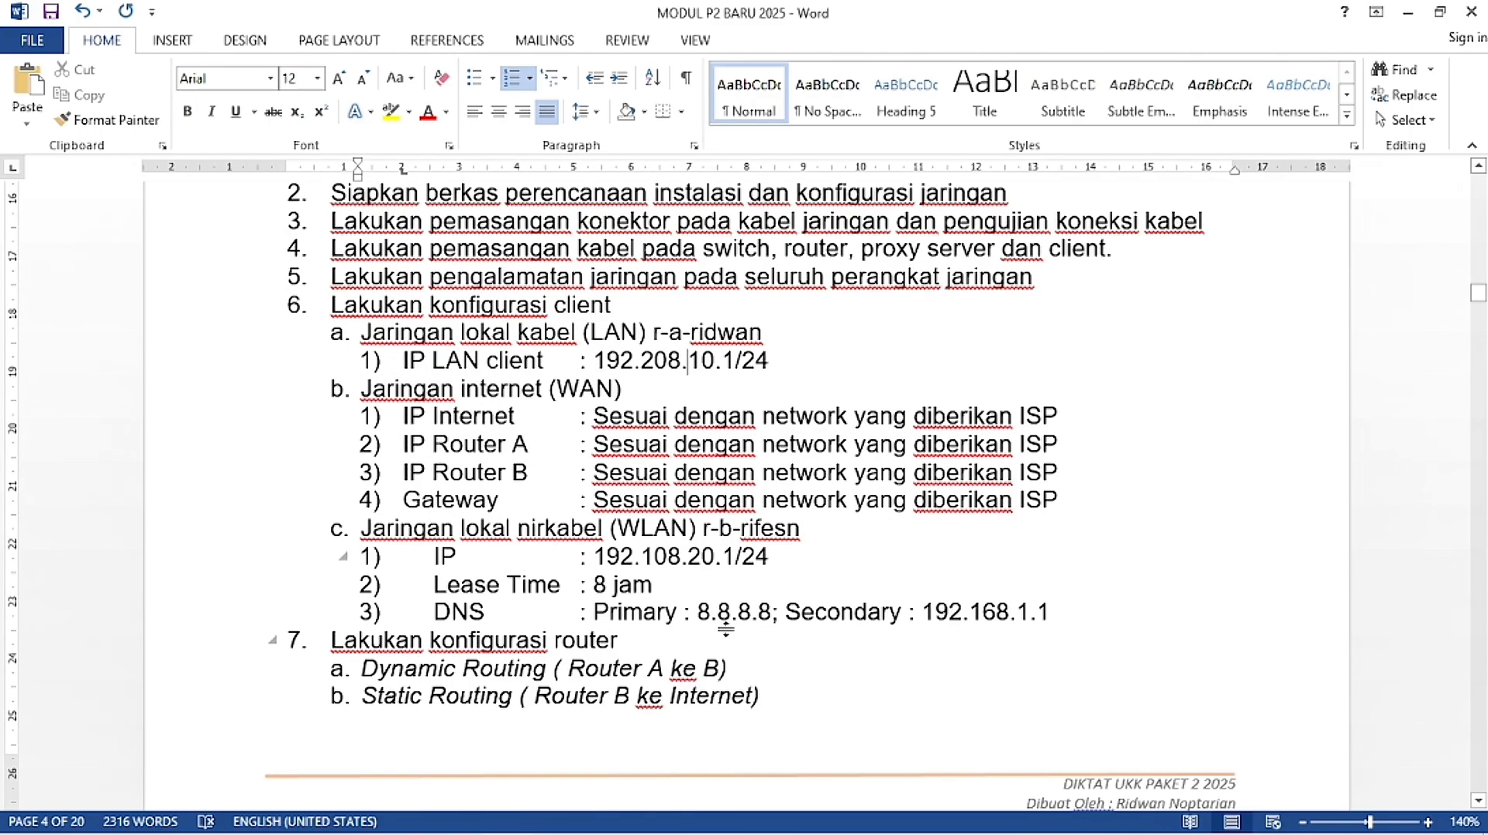
pyautogui.moveTo(772, 558); pyautogui.dragTo(595, 556)
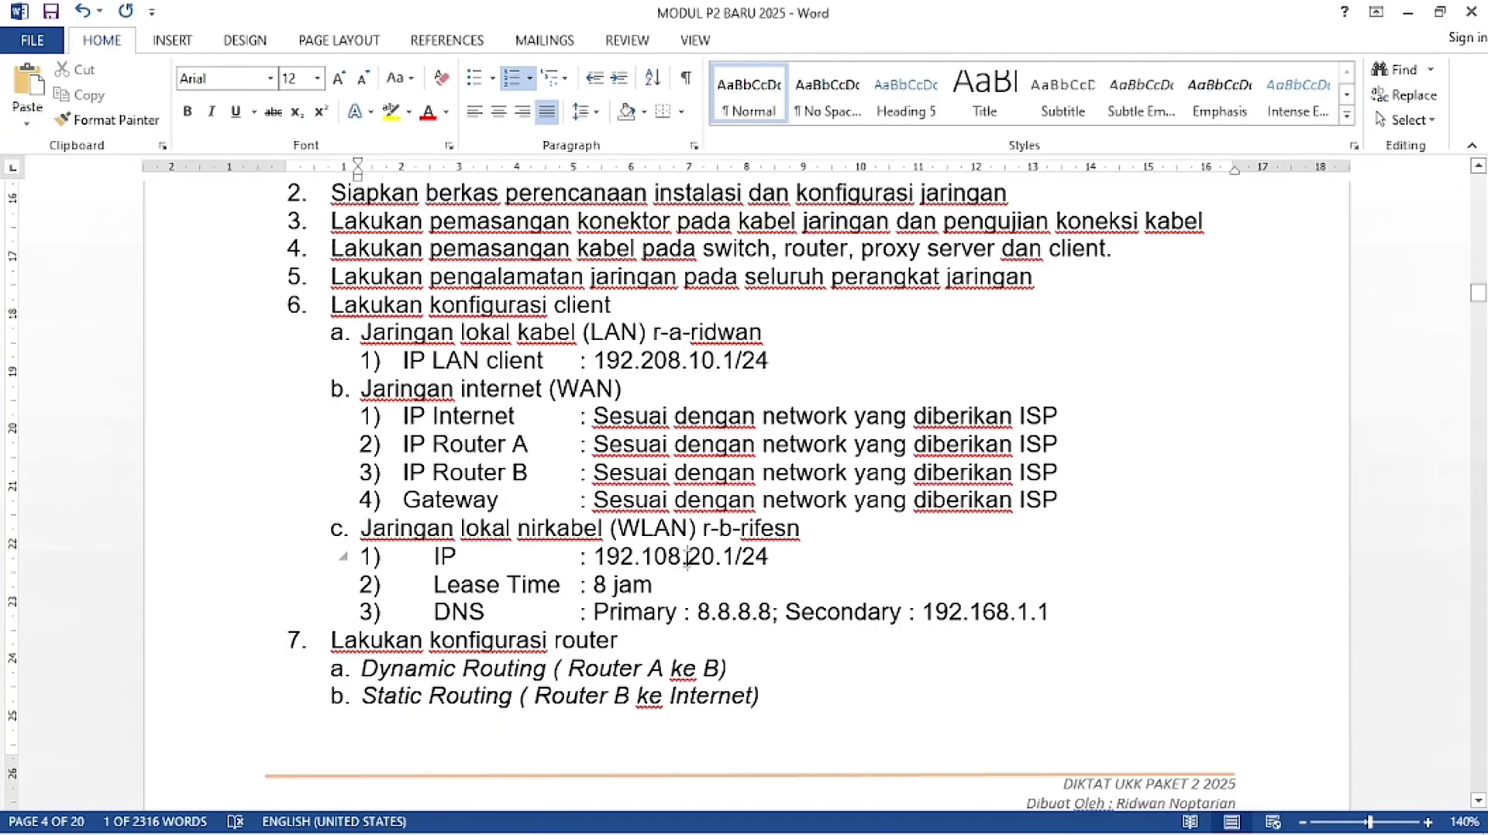
pyautogui.click(684, 552)
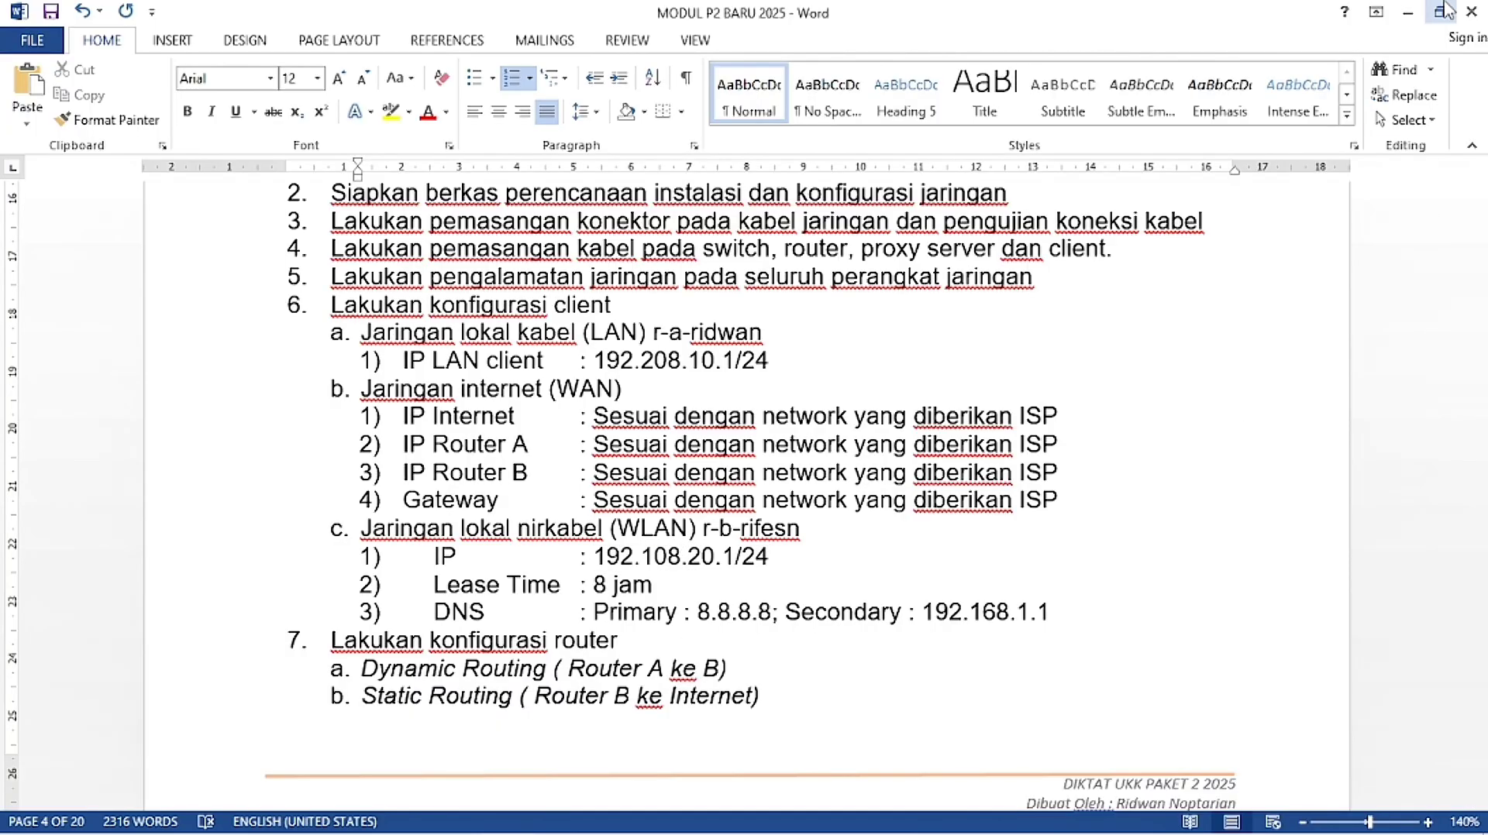
pyautogui.click(1407, 13)
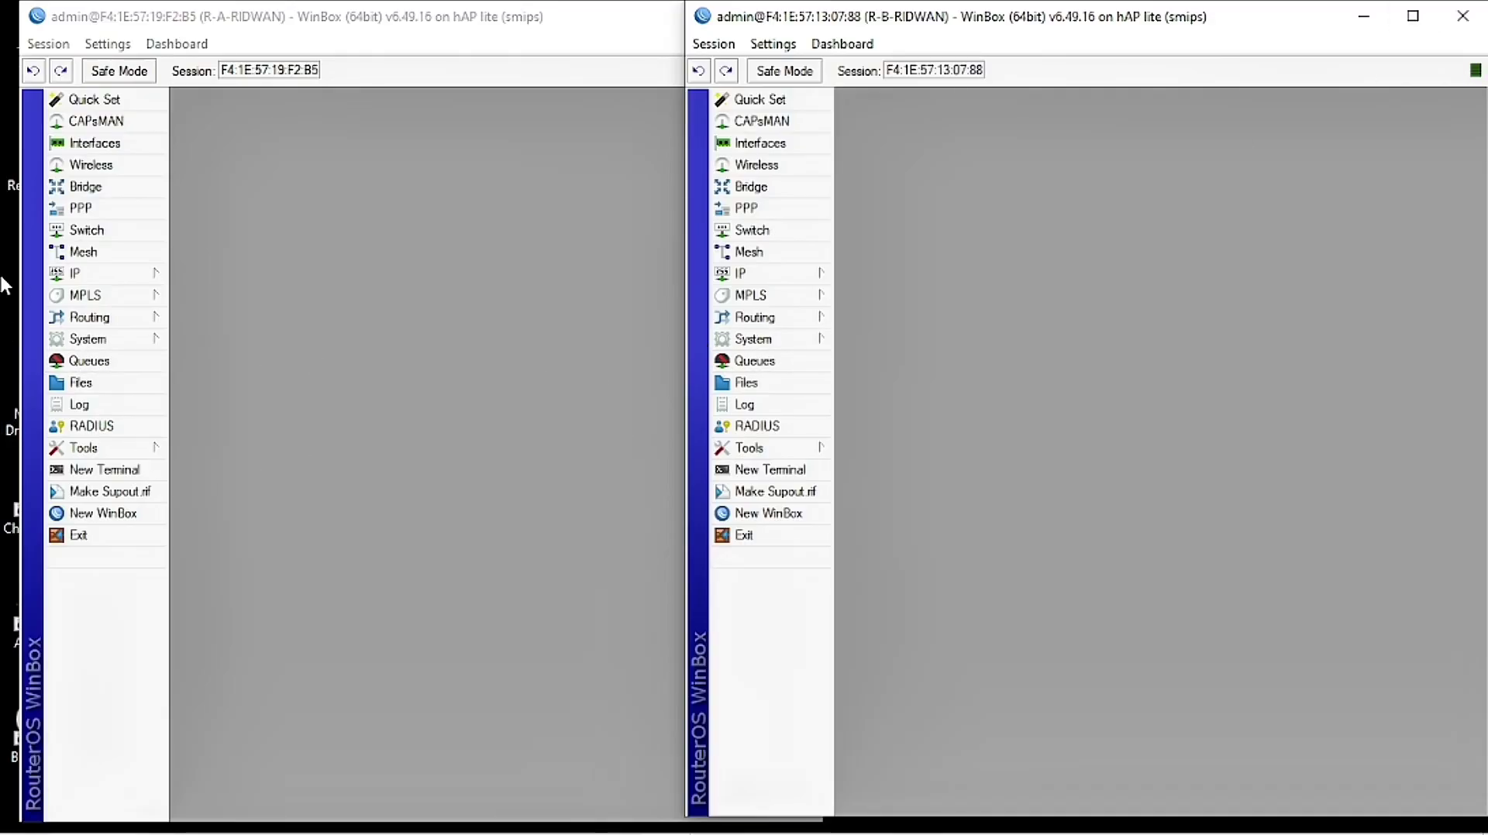
# Step: Open R-A's IP address list, add a new entry, and begin typing 192.108.20.1
pyautogui.click(76, 276)
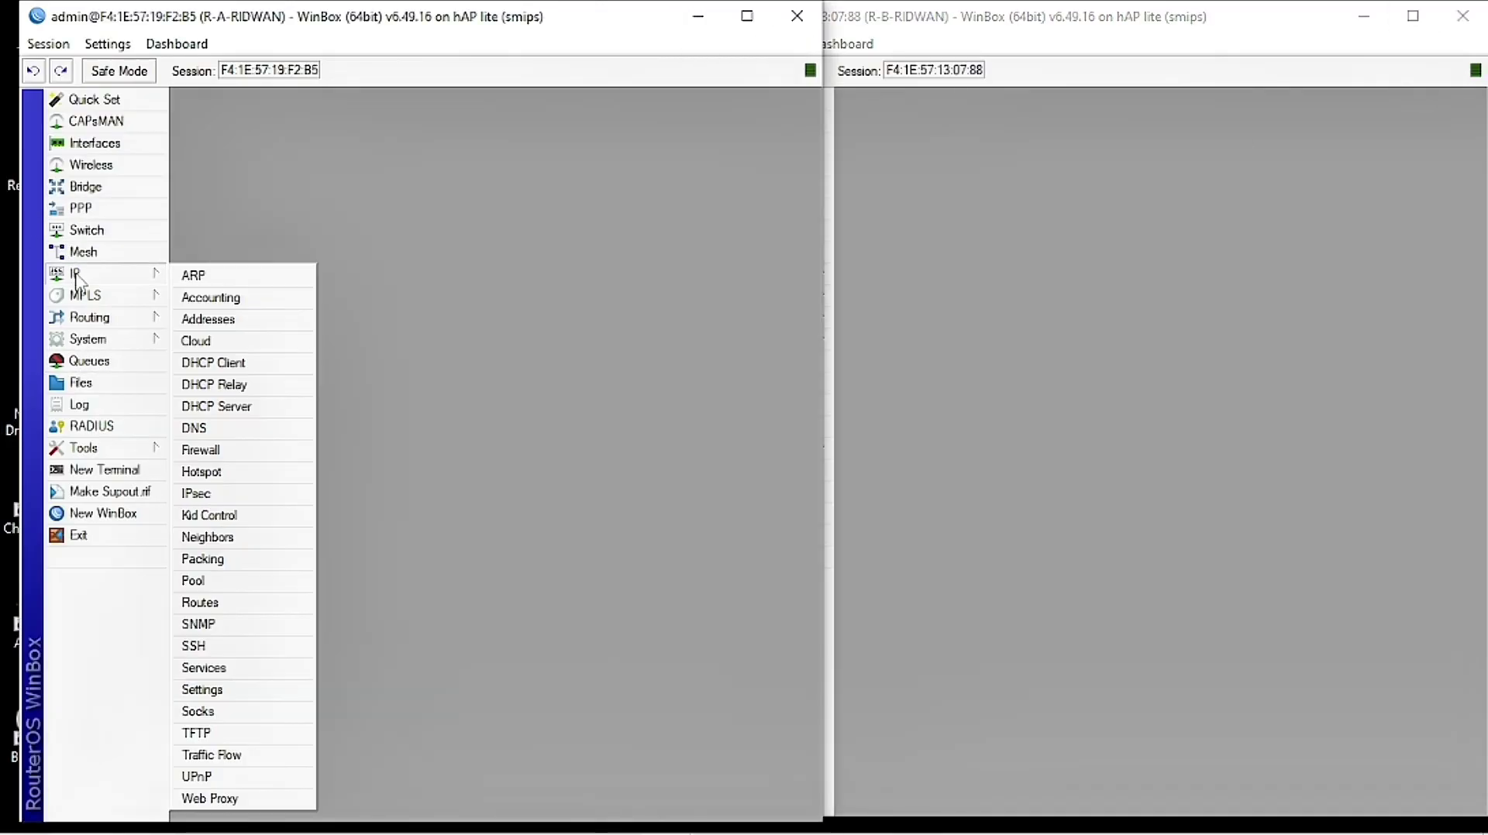
pyautogui.click(254, 324)
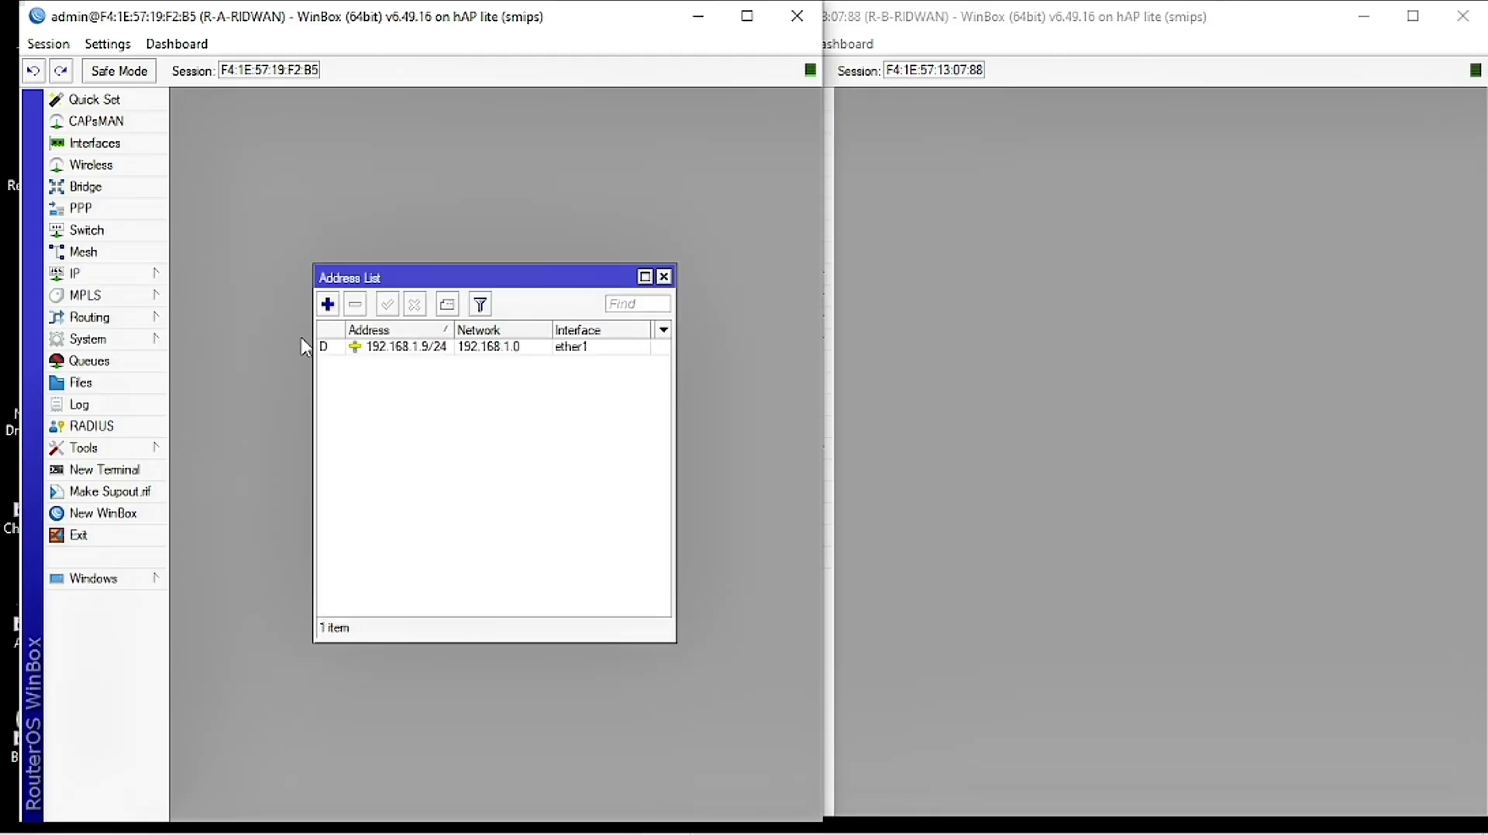
pyautogui.click(329, 306)
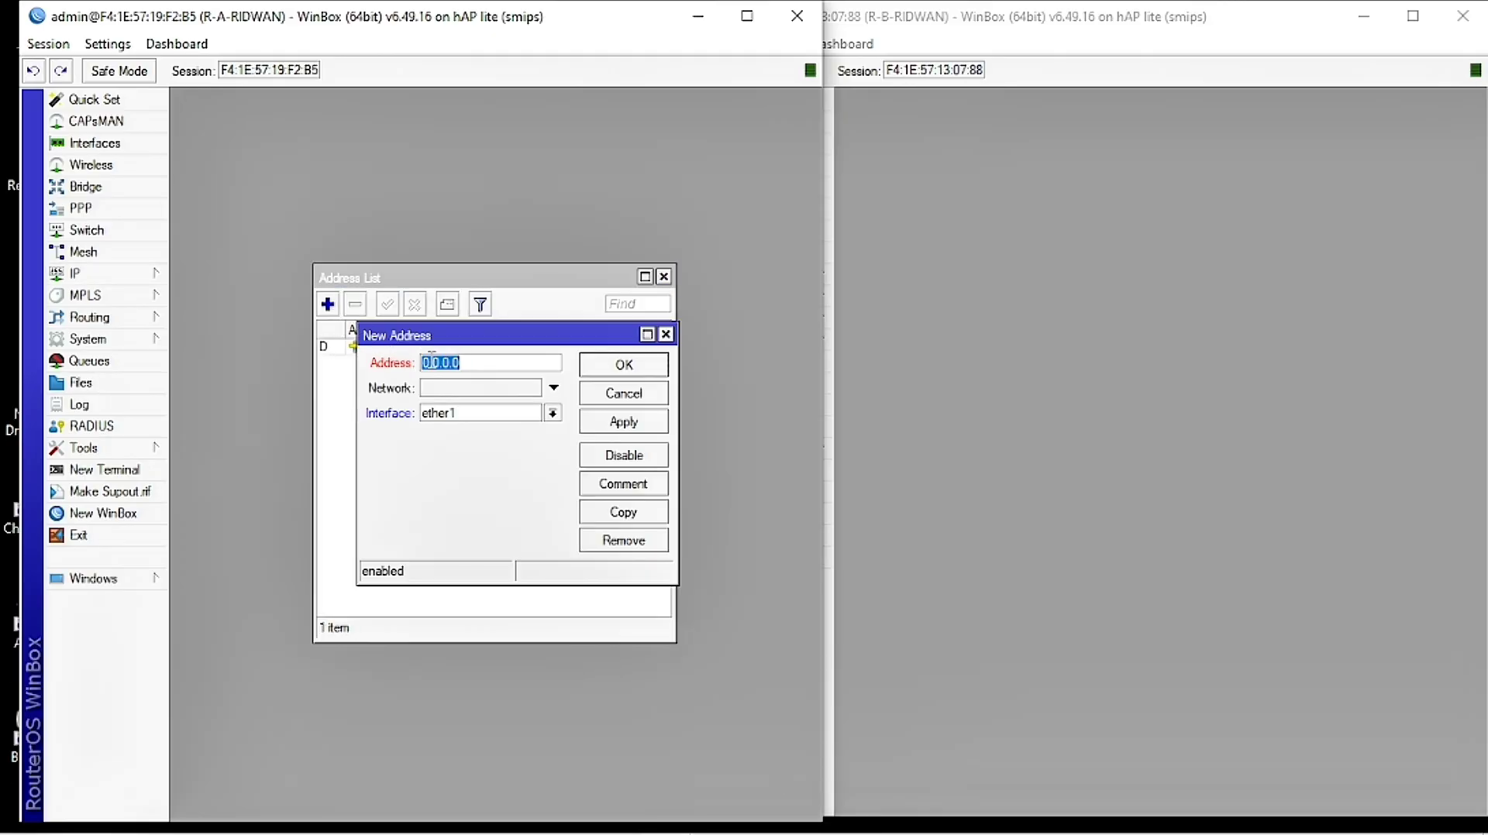
pyautogui.write('10')
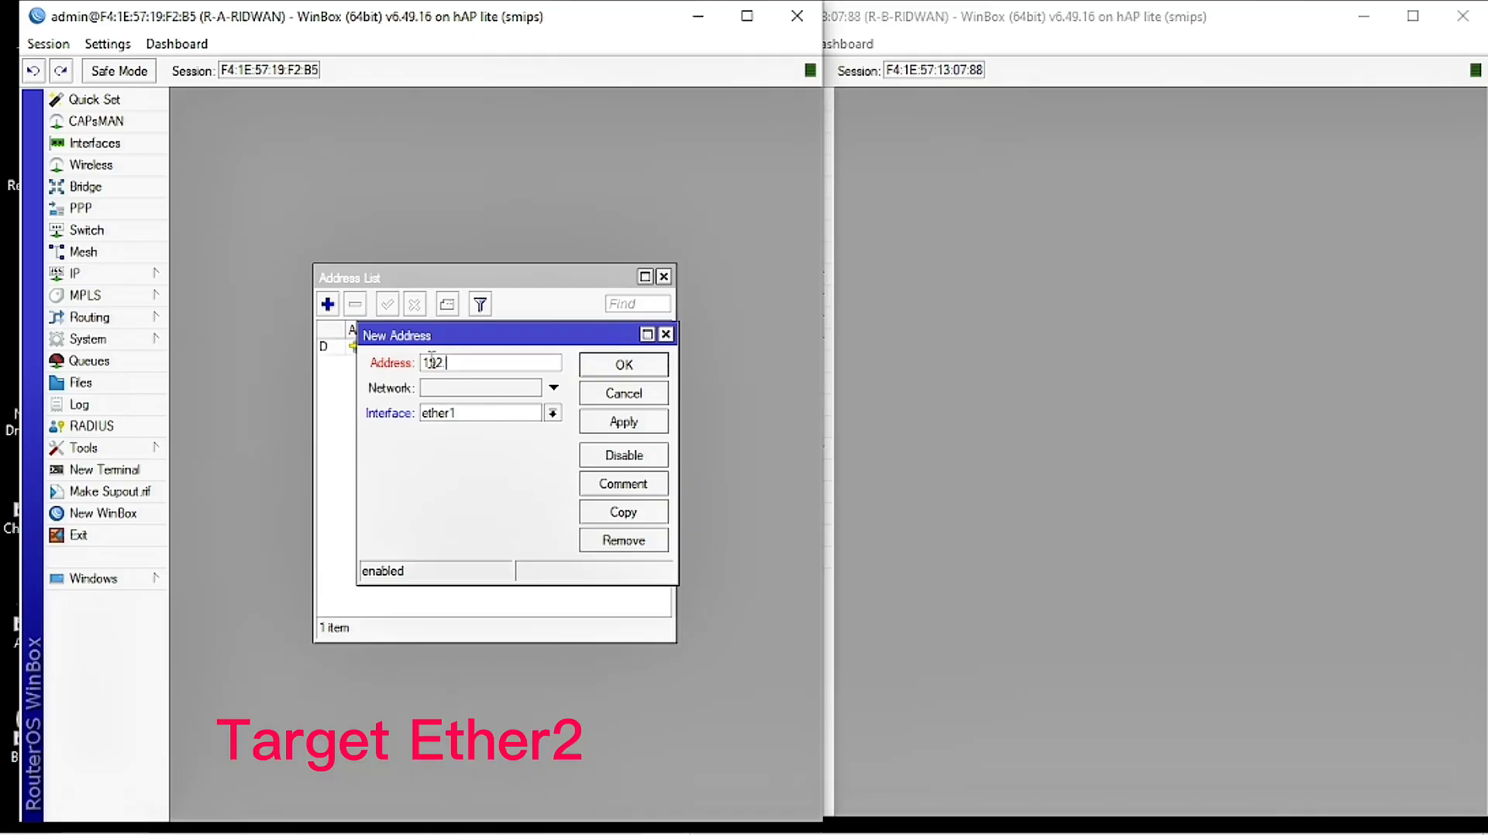
pyautogui.write('.10')
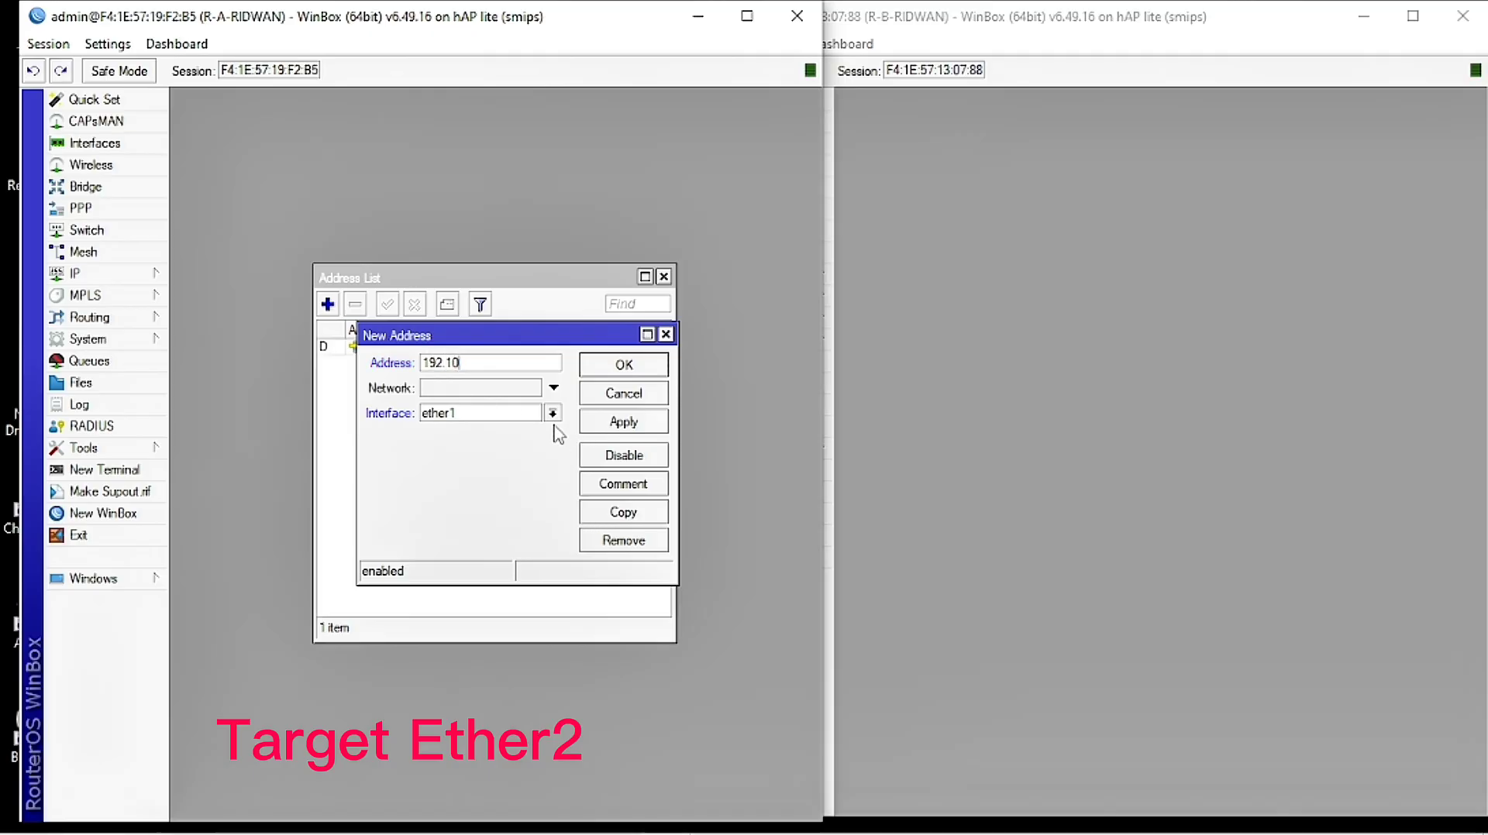
pyautogui.write('8.20.1')
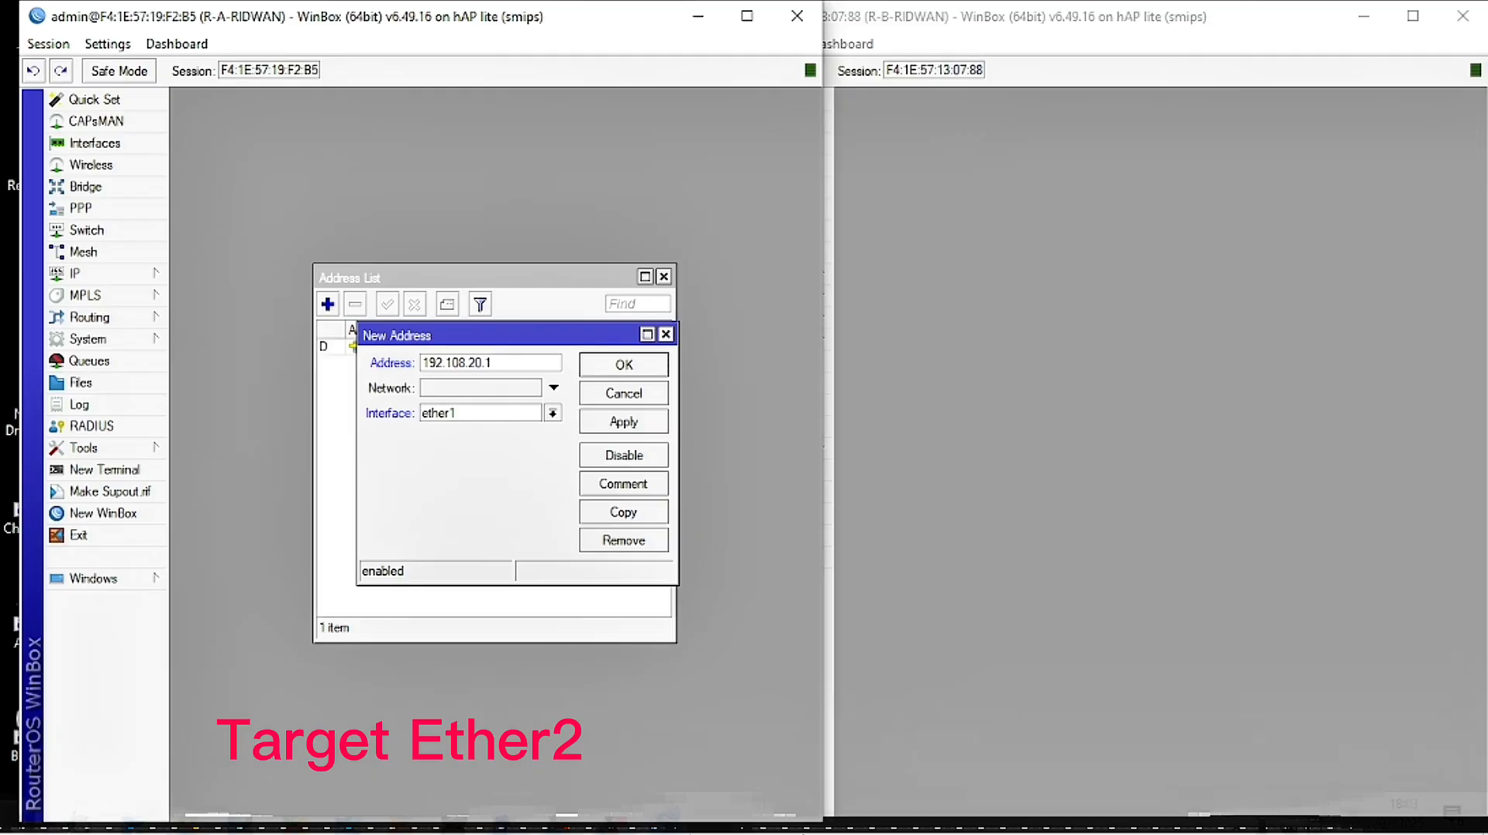
# Step: Check the task document and correct R-A's address digit to make it 192.208
pyautogui.click(506, 815)
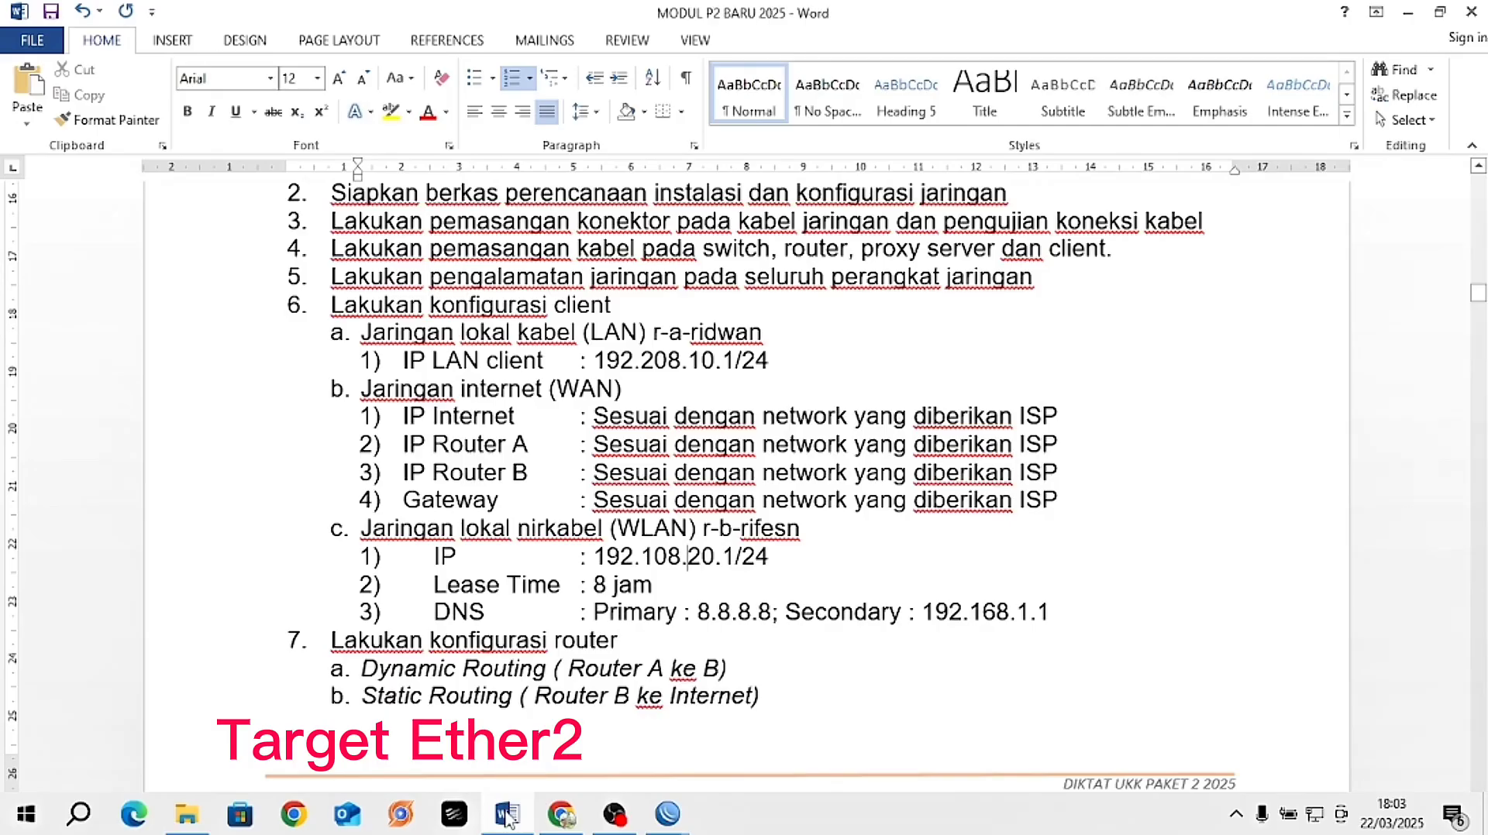
pyautogui.click(506, 815)
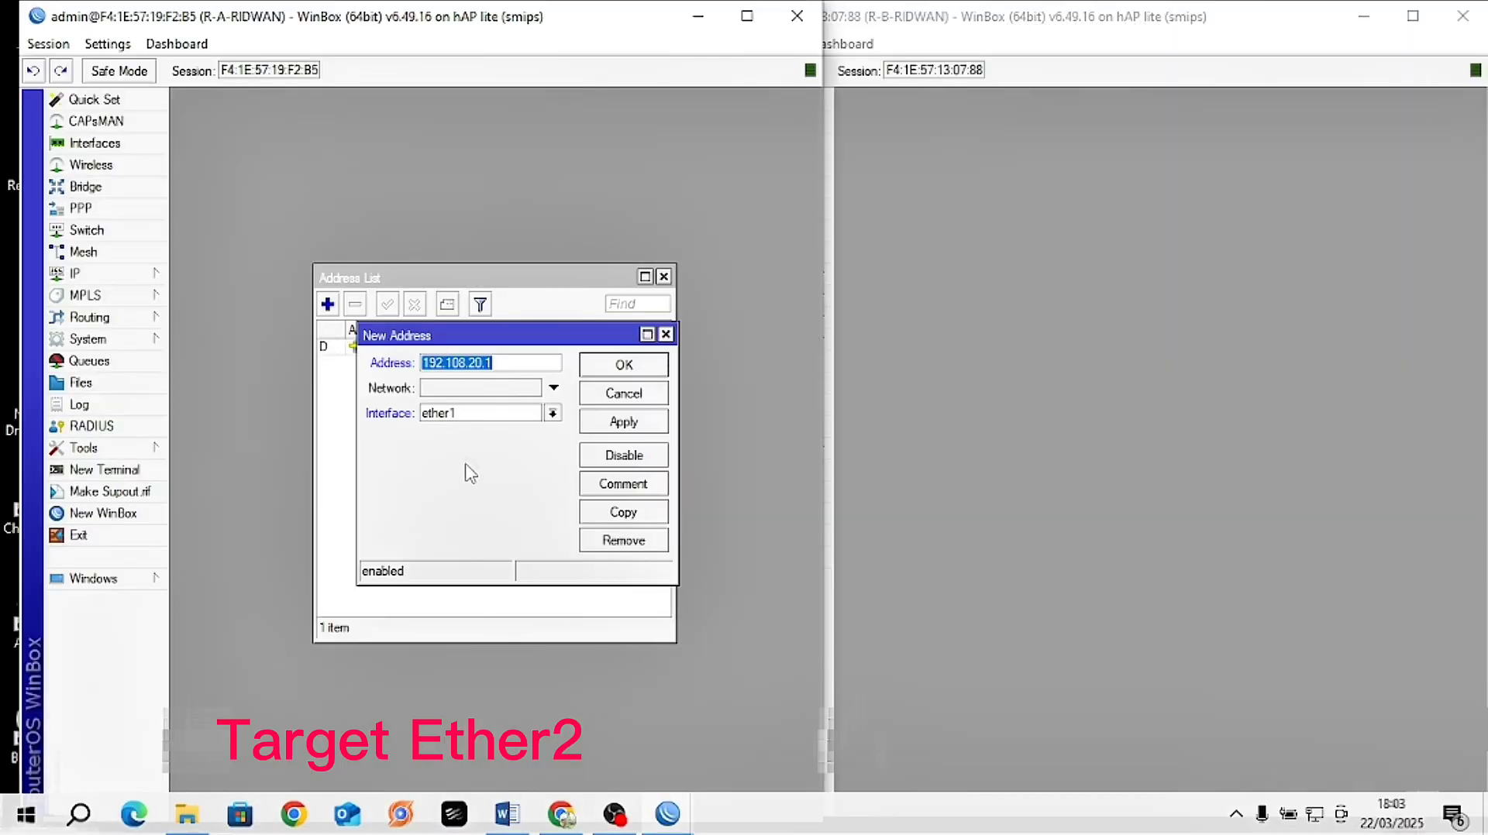
pyautogui.click(456, 364)
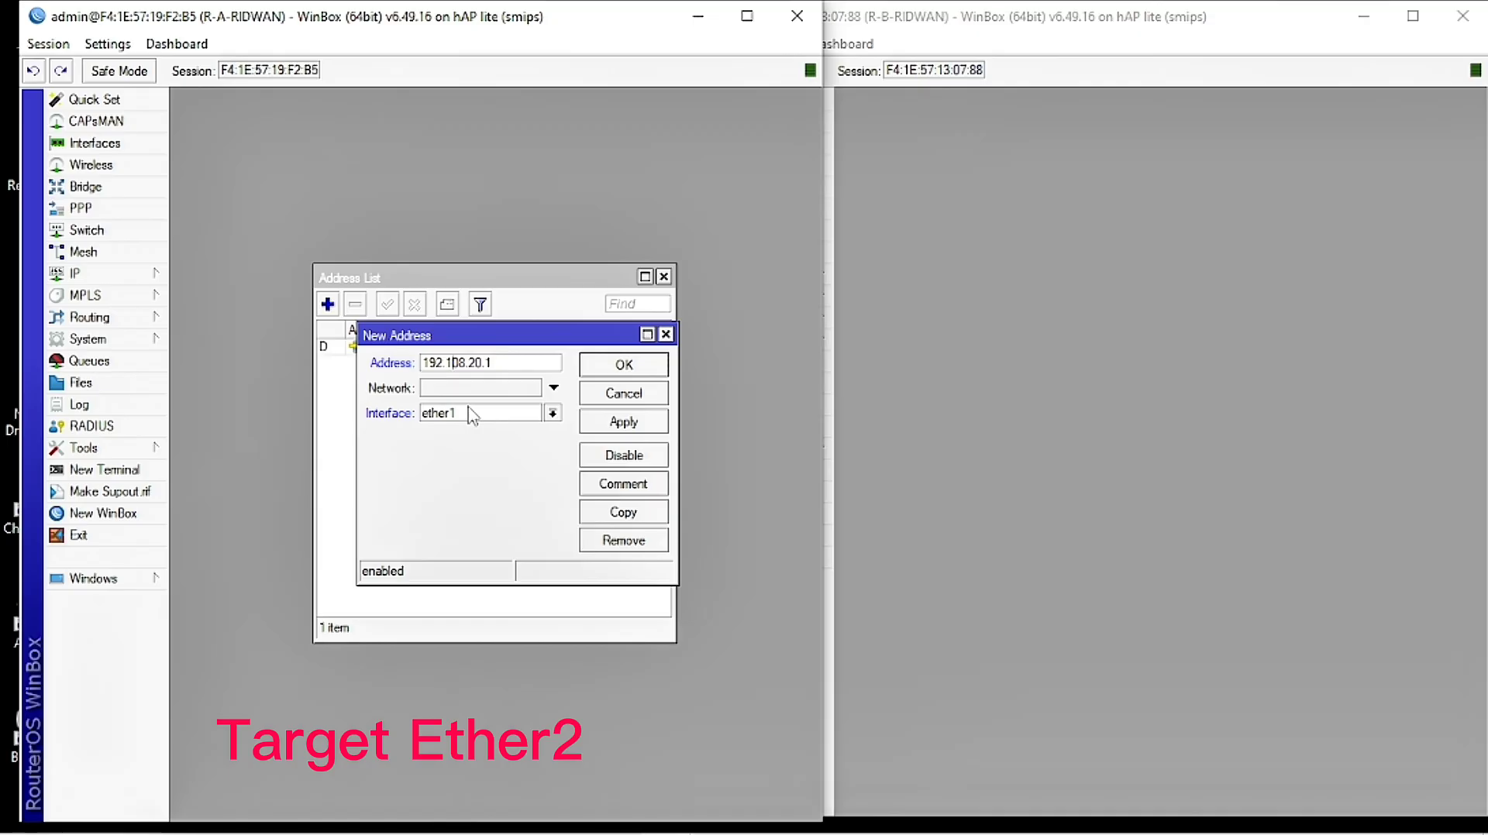
pyautogui.press('BackSpace')
pyautogui.write('2')
# Step: Complete the address as 192.208.10.1/24 on interface ether2 and apply it
pyautogui.moveTo(620, 821)
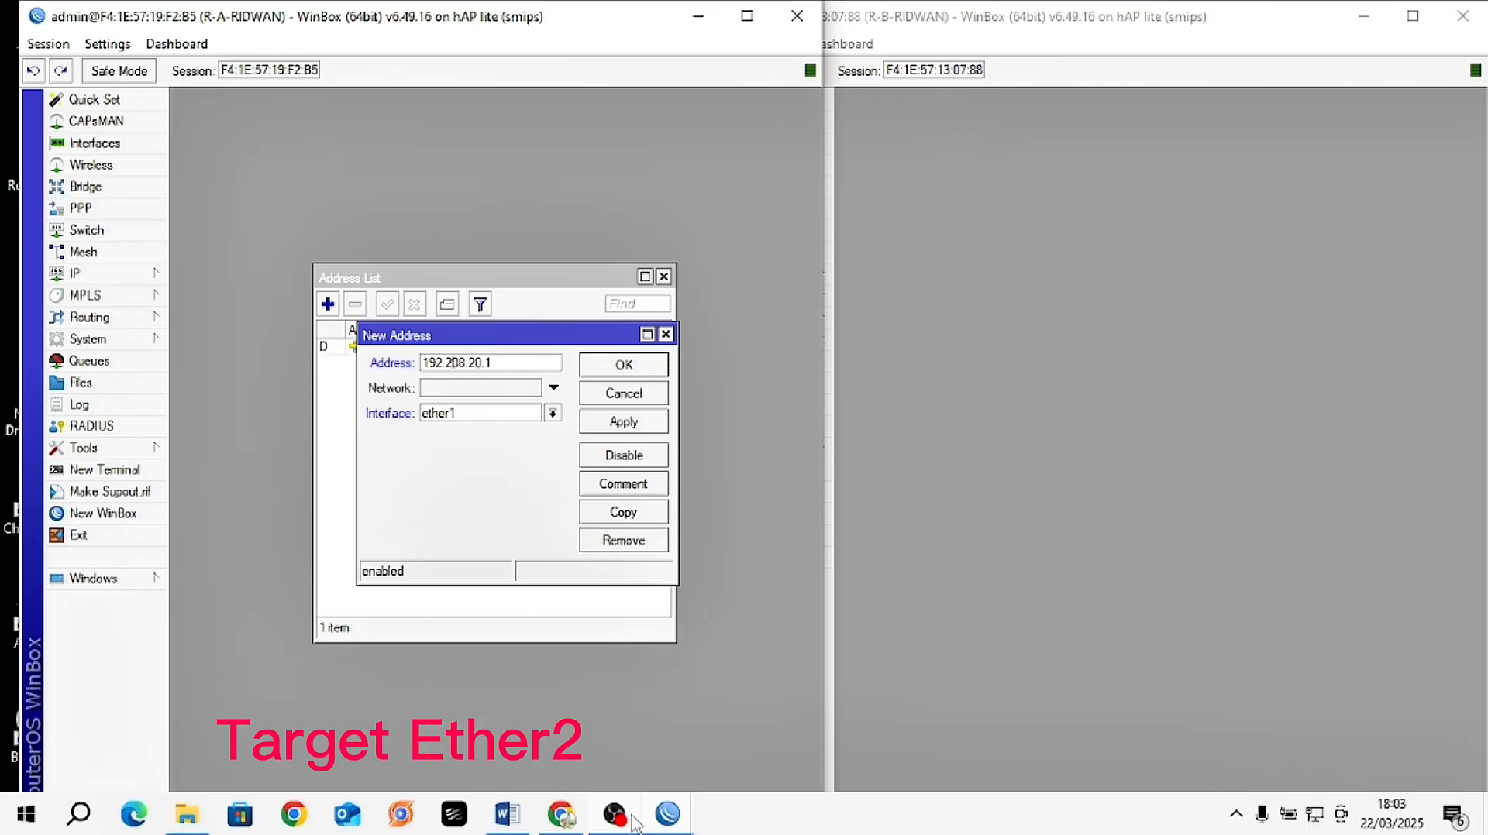
pyautogui.click(507, 815)
pyautogui.click(507, 815)
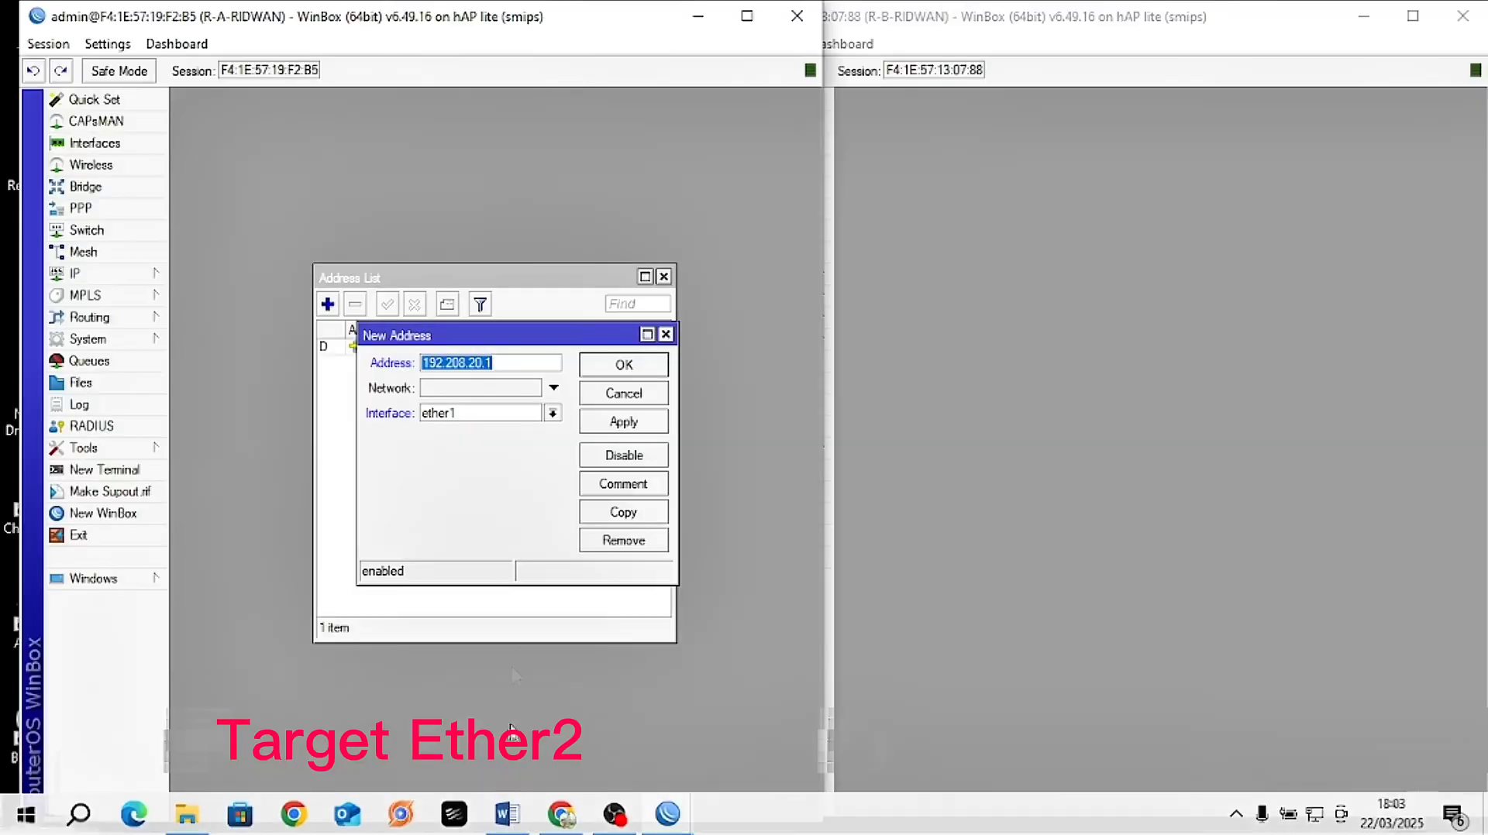
pyautogui.click(474, 362)
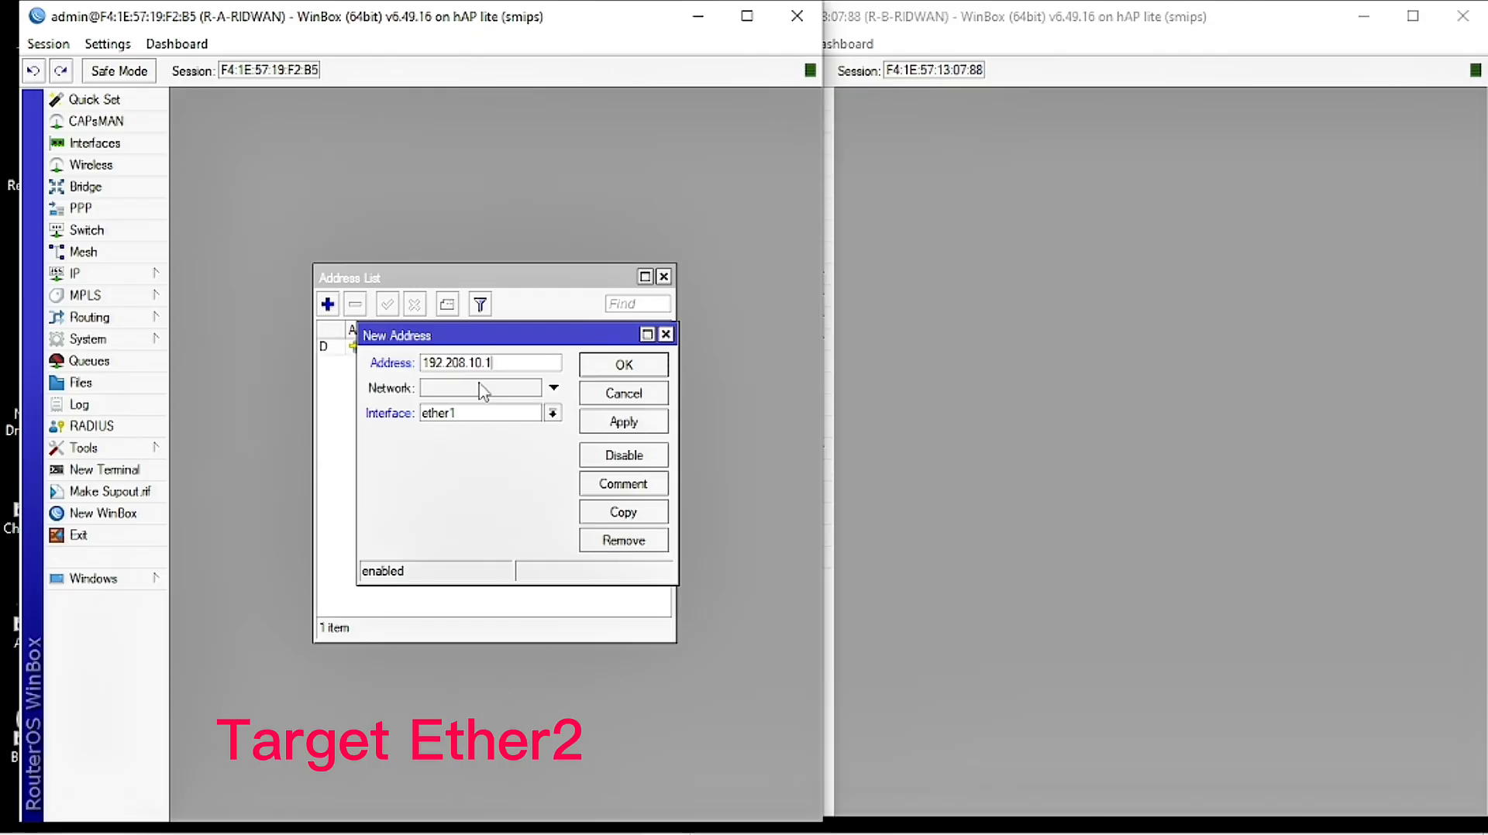
pyautogui.write('/24')
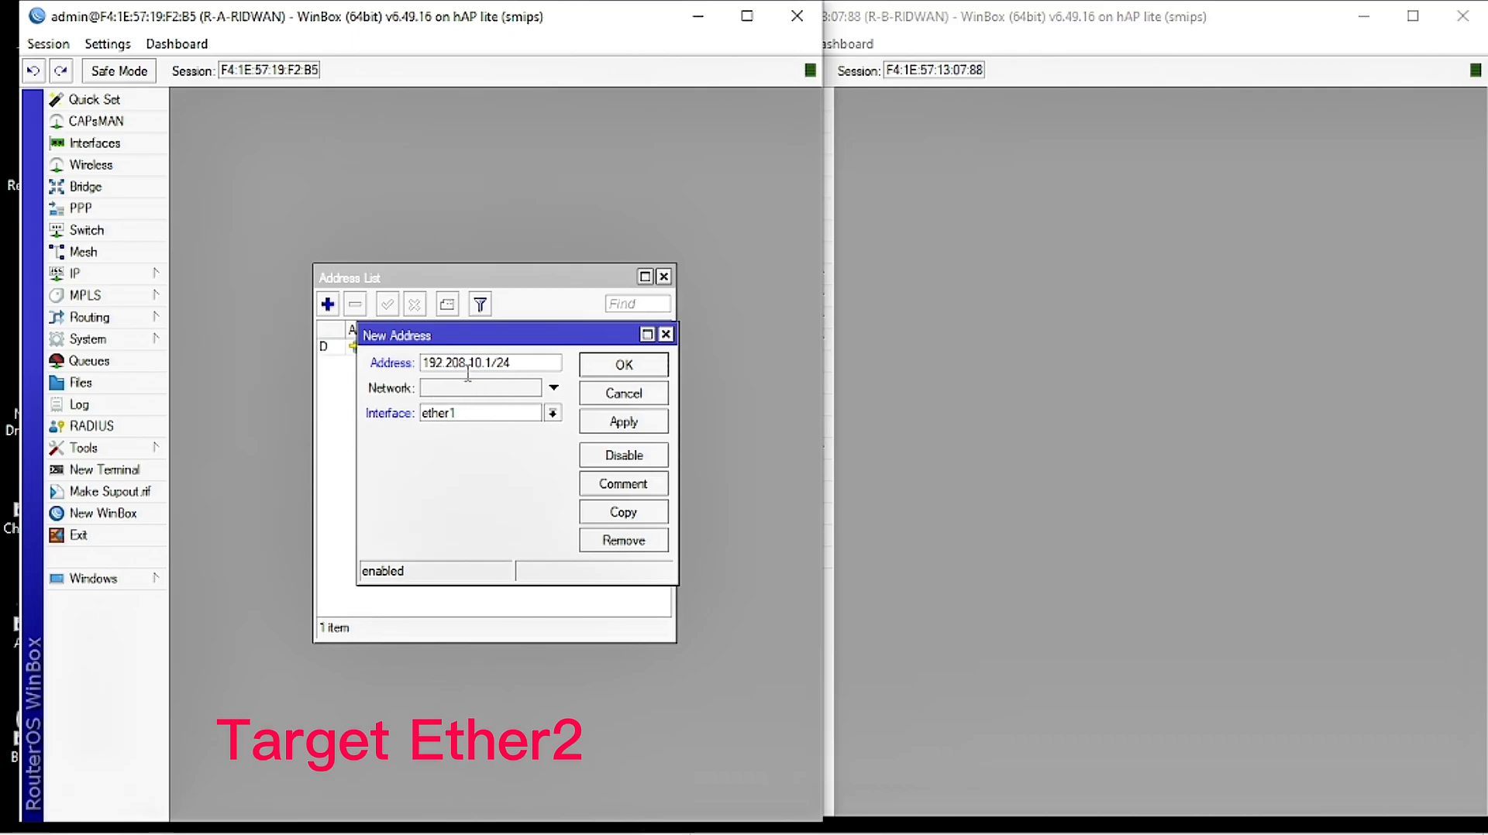
pyautogui.click(491, 413)
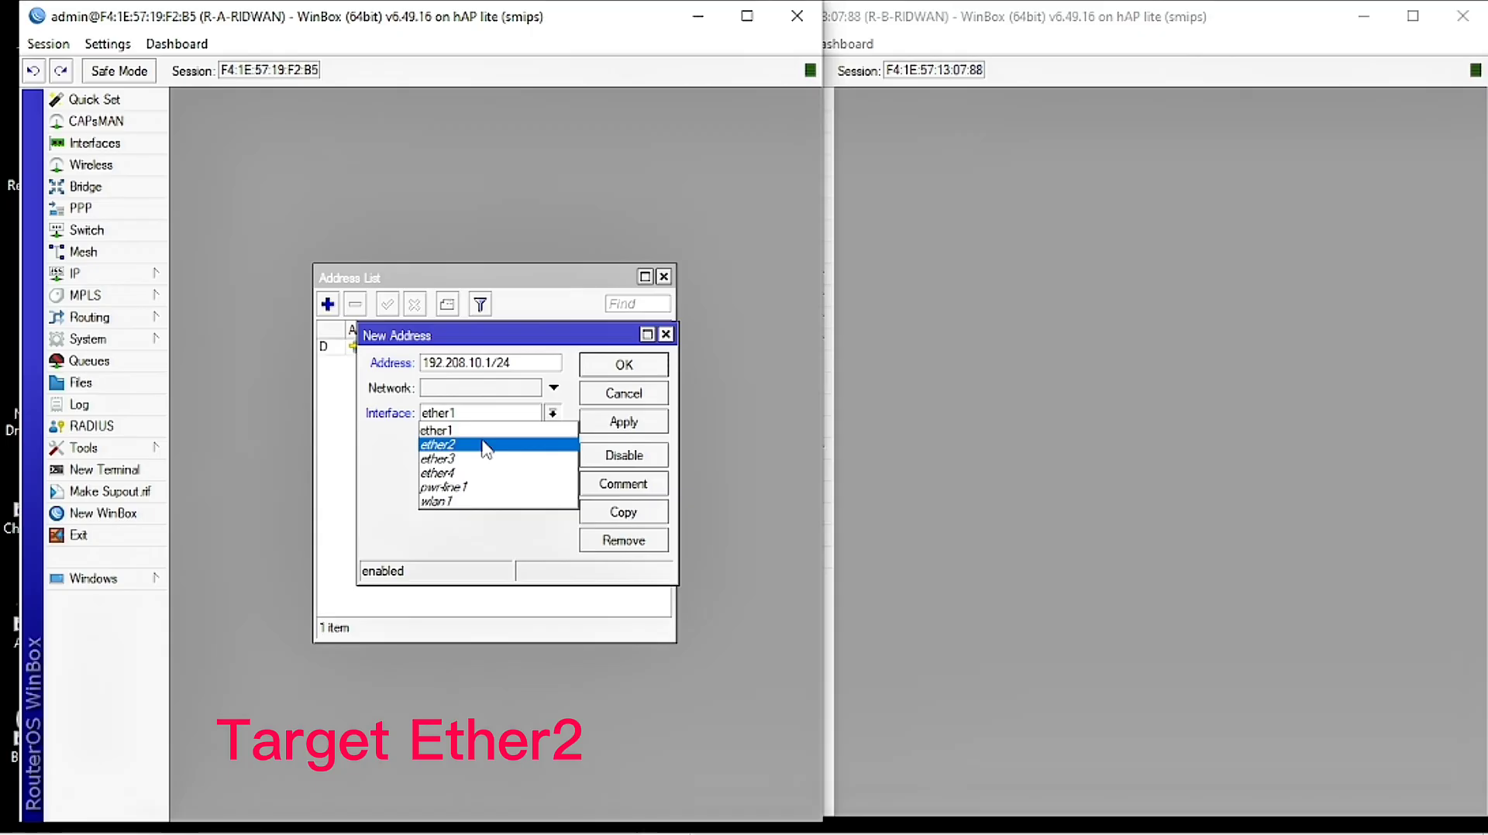
pyautogui.click(483, 444)
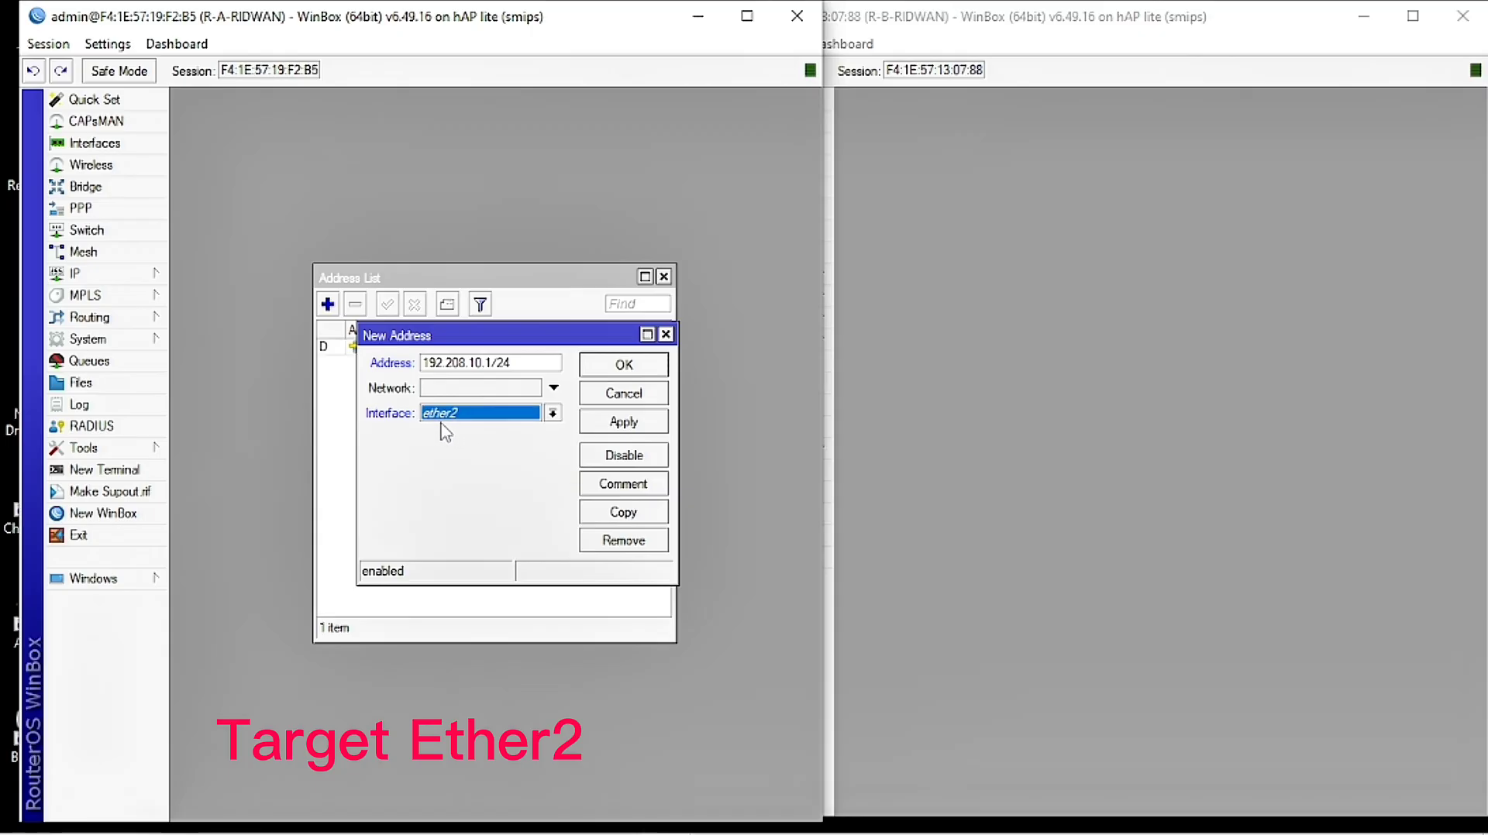
pyautogui.click(620, 423)
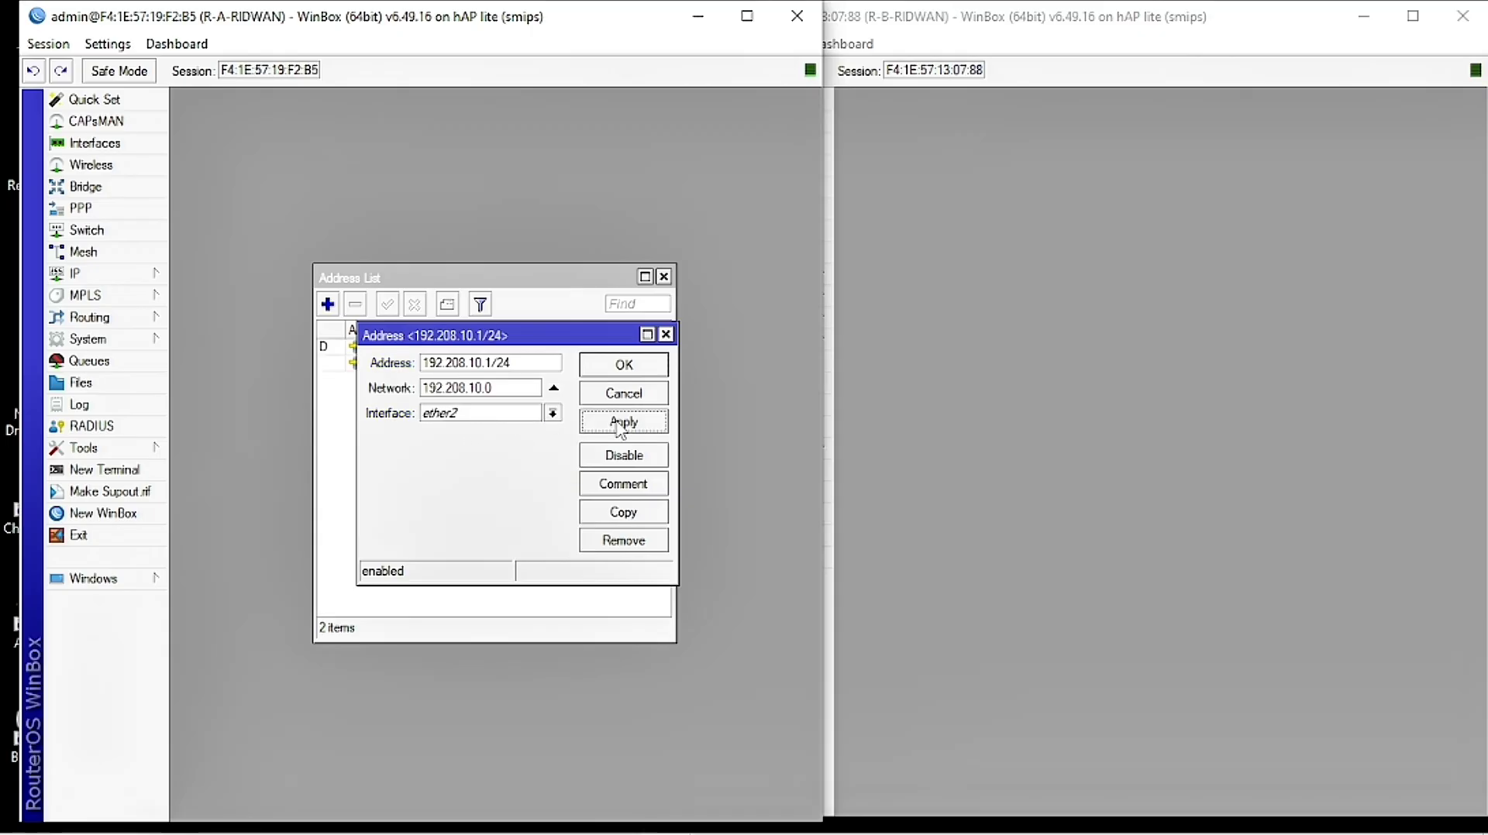
pyautogui.click(877, 360)
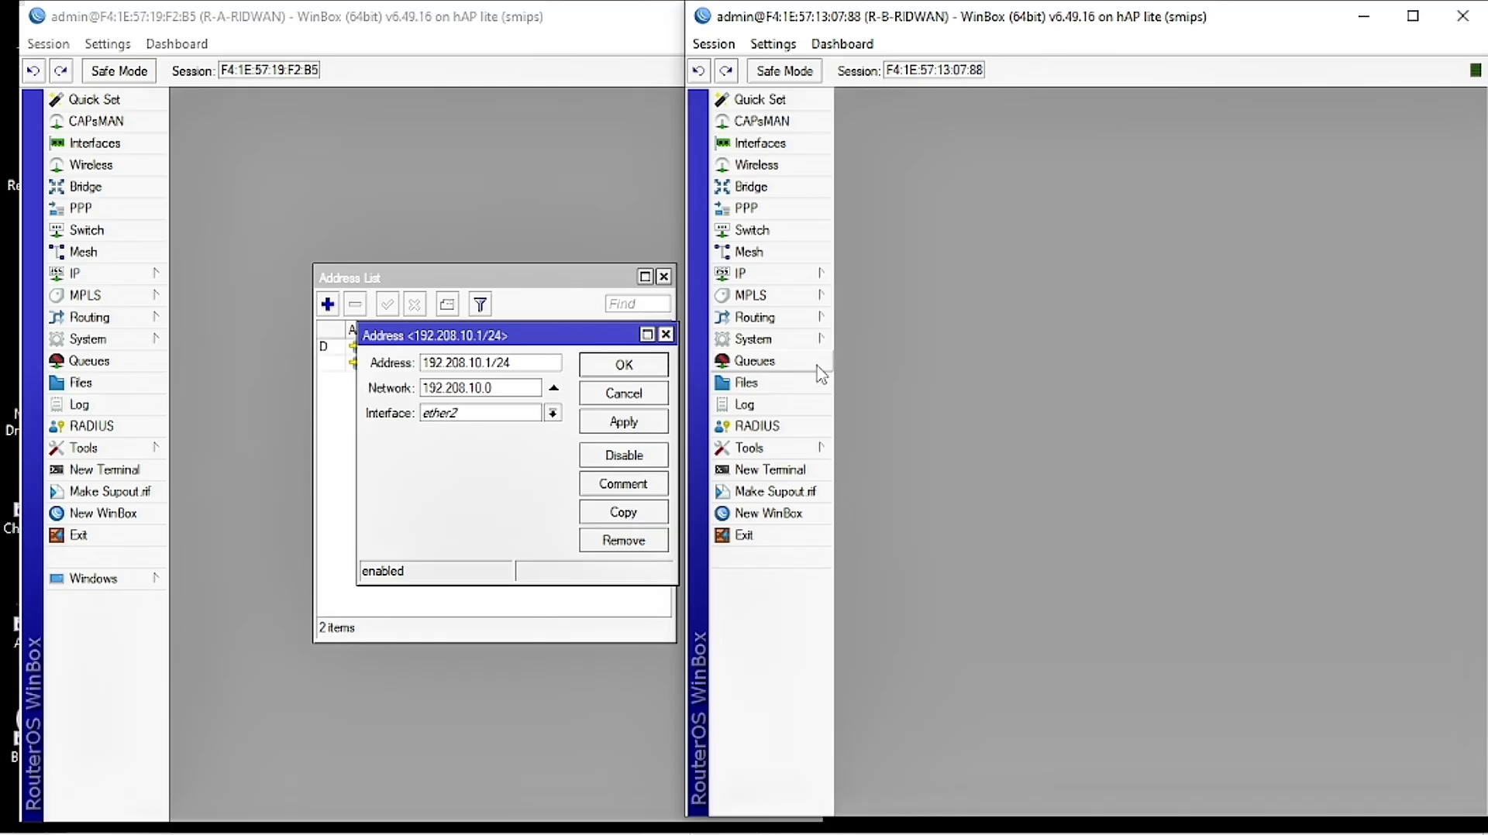
# Step: On R-B, add address 192.108.20.1/24 on wlan1 and save it
pyautogui.click(814, 273)
pyautogui.click(872, 321)
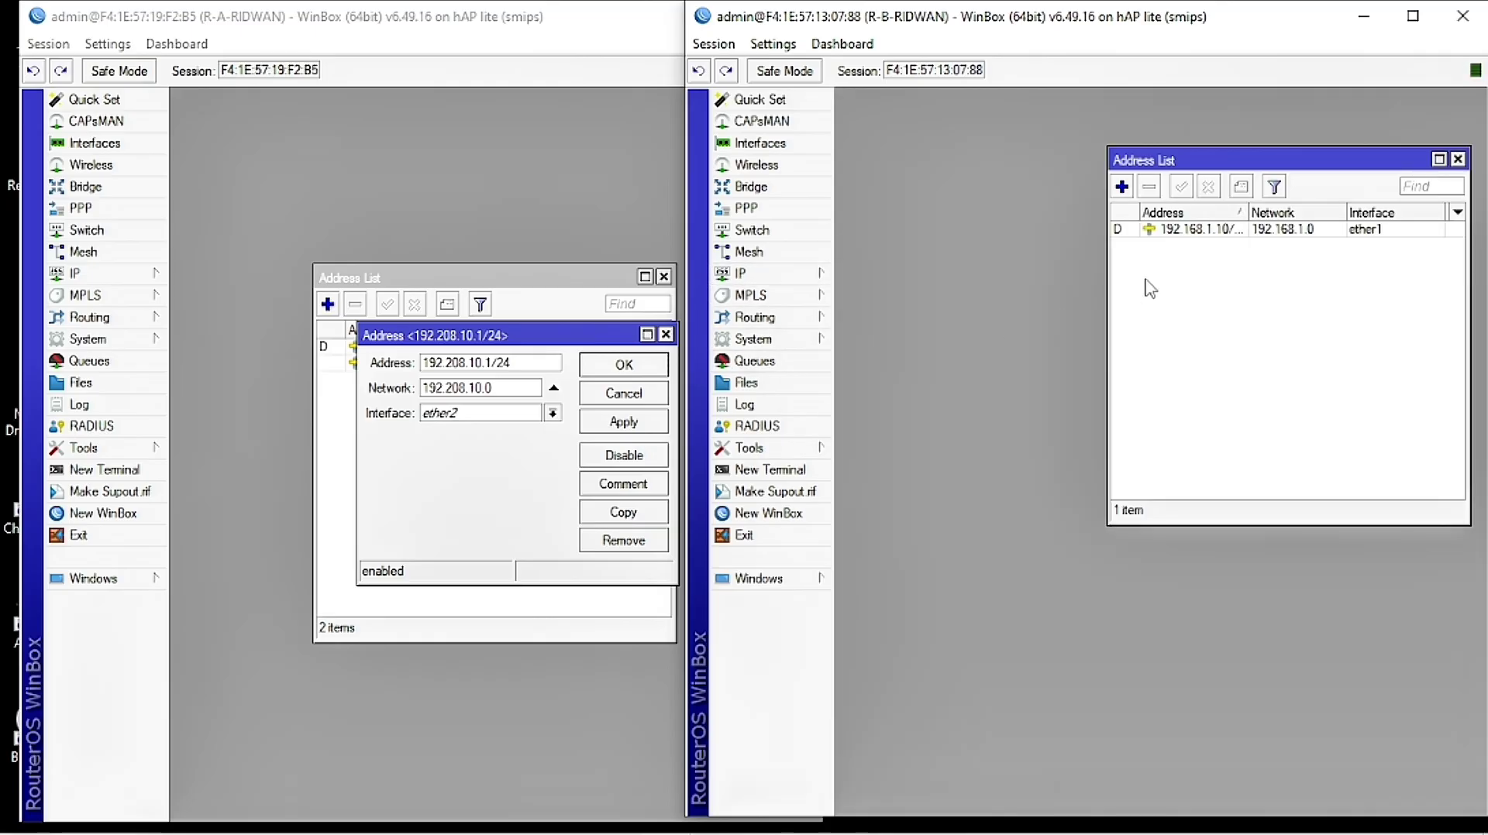
pyautogui.moveTo(1181, 160); pyautogui.dragTo(988, 238)
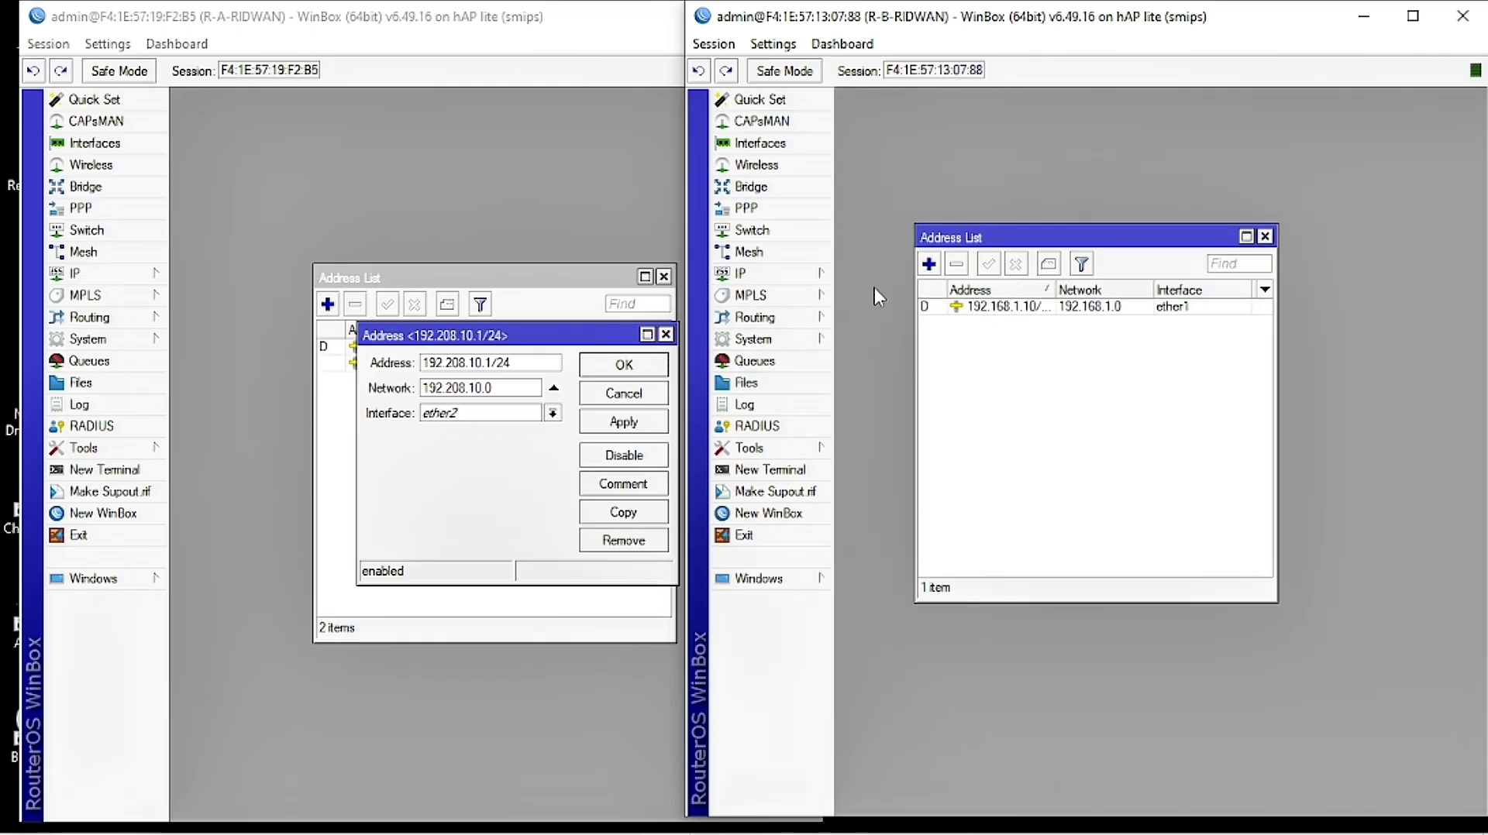
pyautogui.click(928, 265)
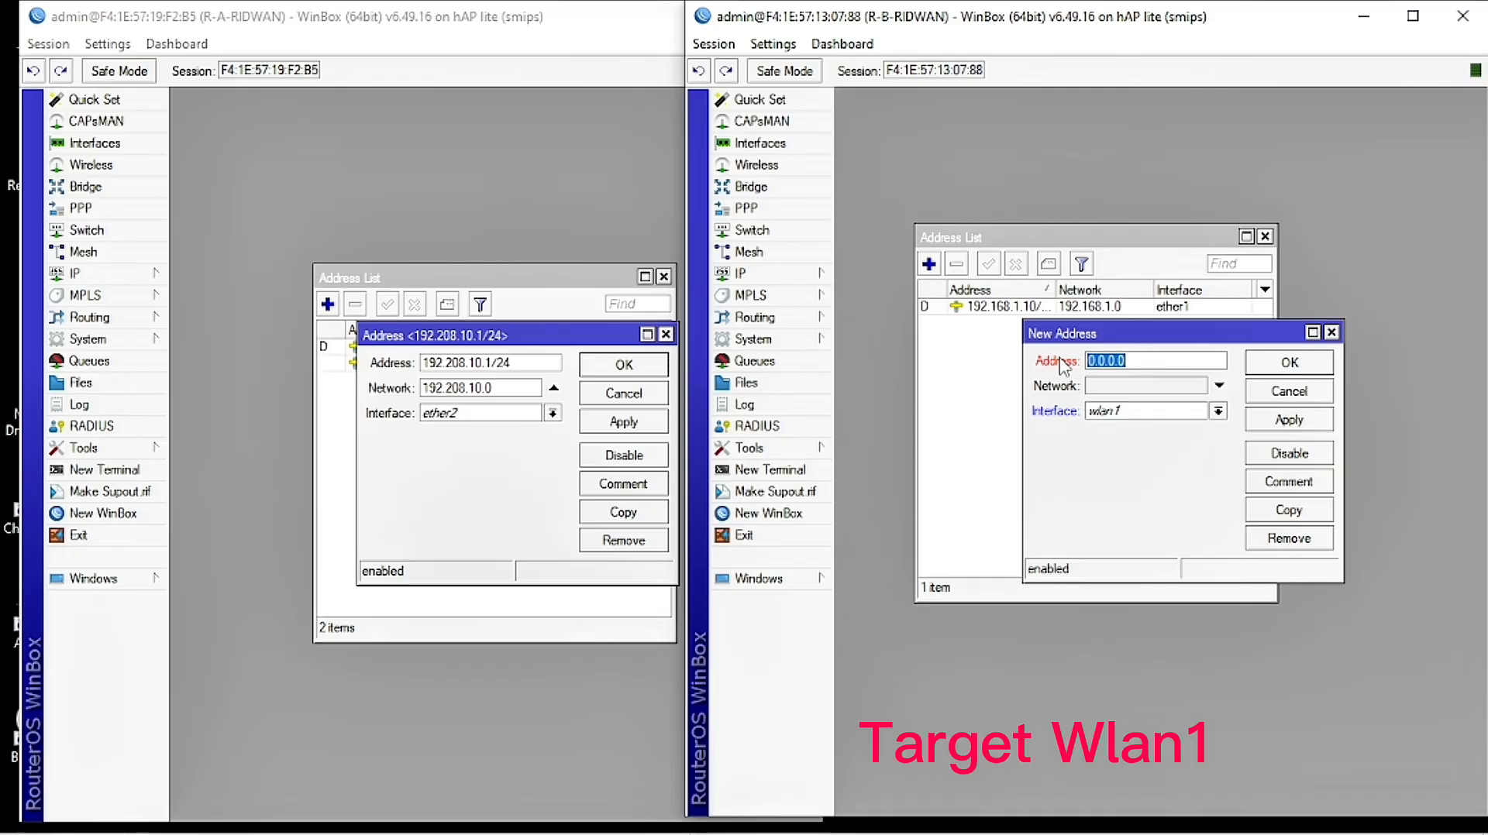
pyautogui.write('192.108.20.1')
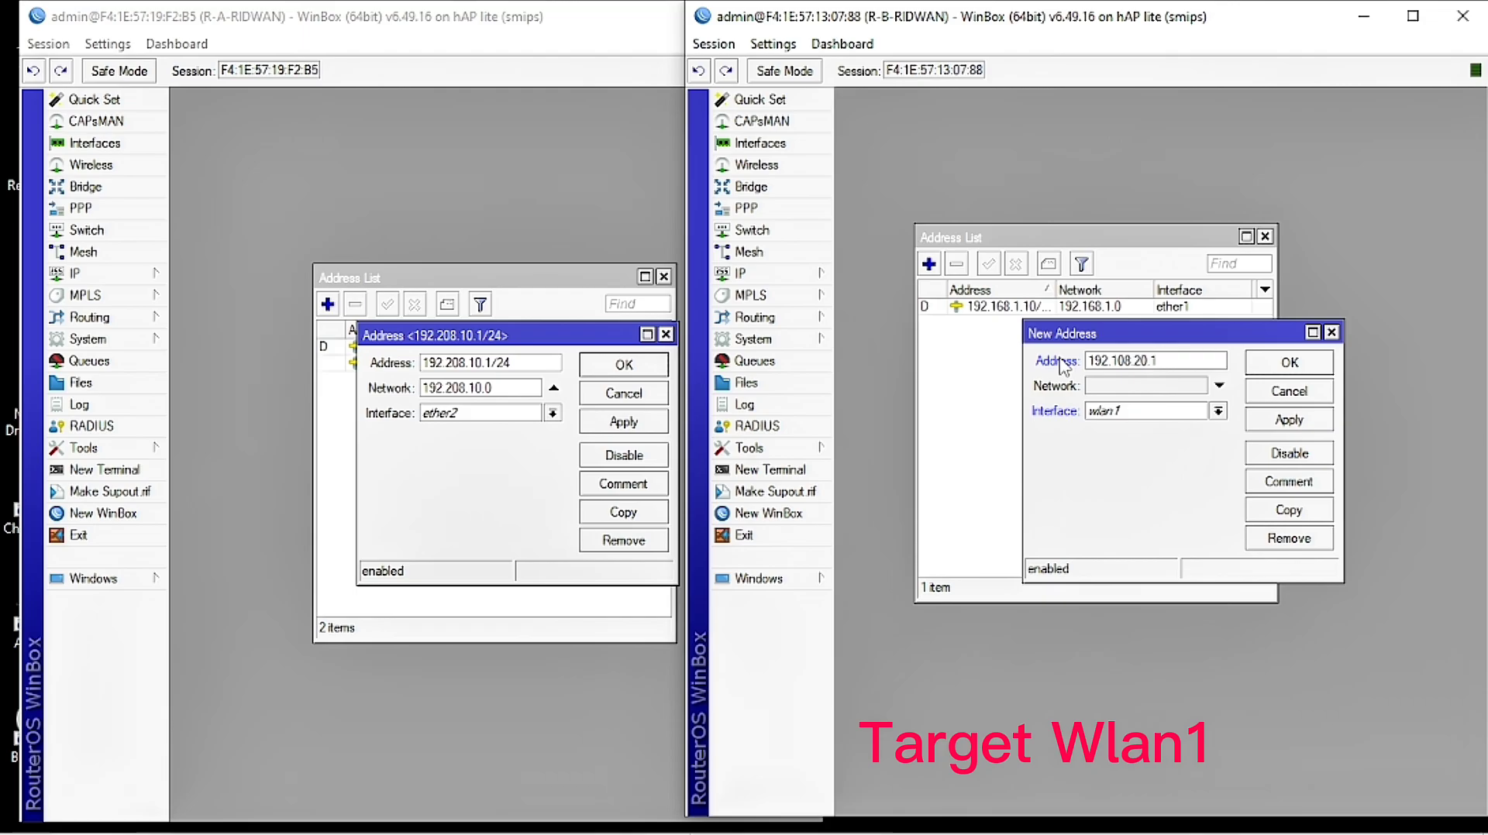
pyautogui.write('/24')
pyautogui.click(1120, 412)
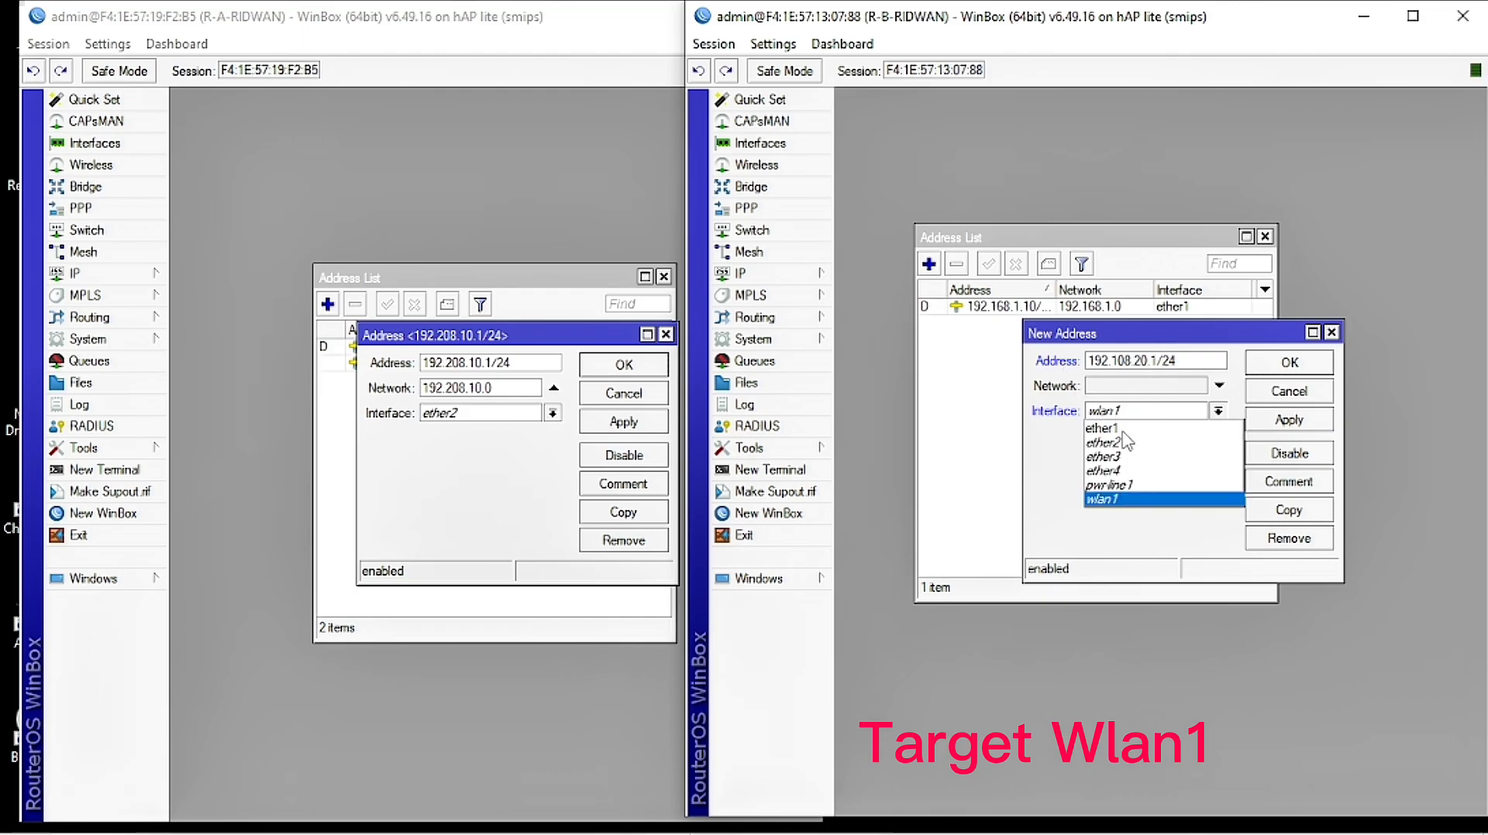
pyautogui.click(1136, 500)
pyautogui.click(1189, 359)
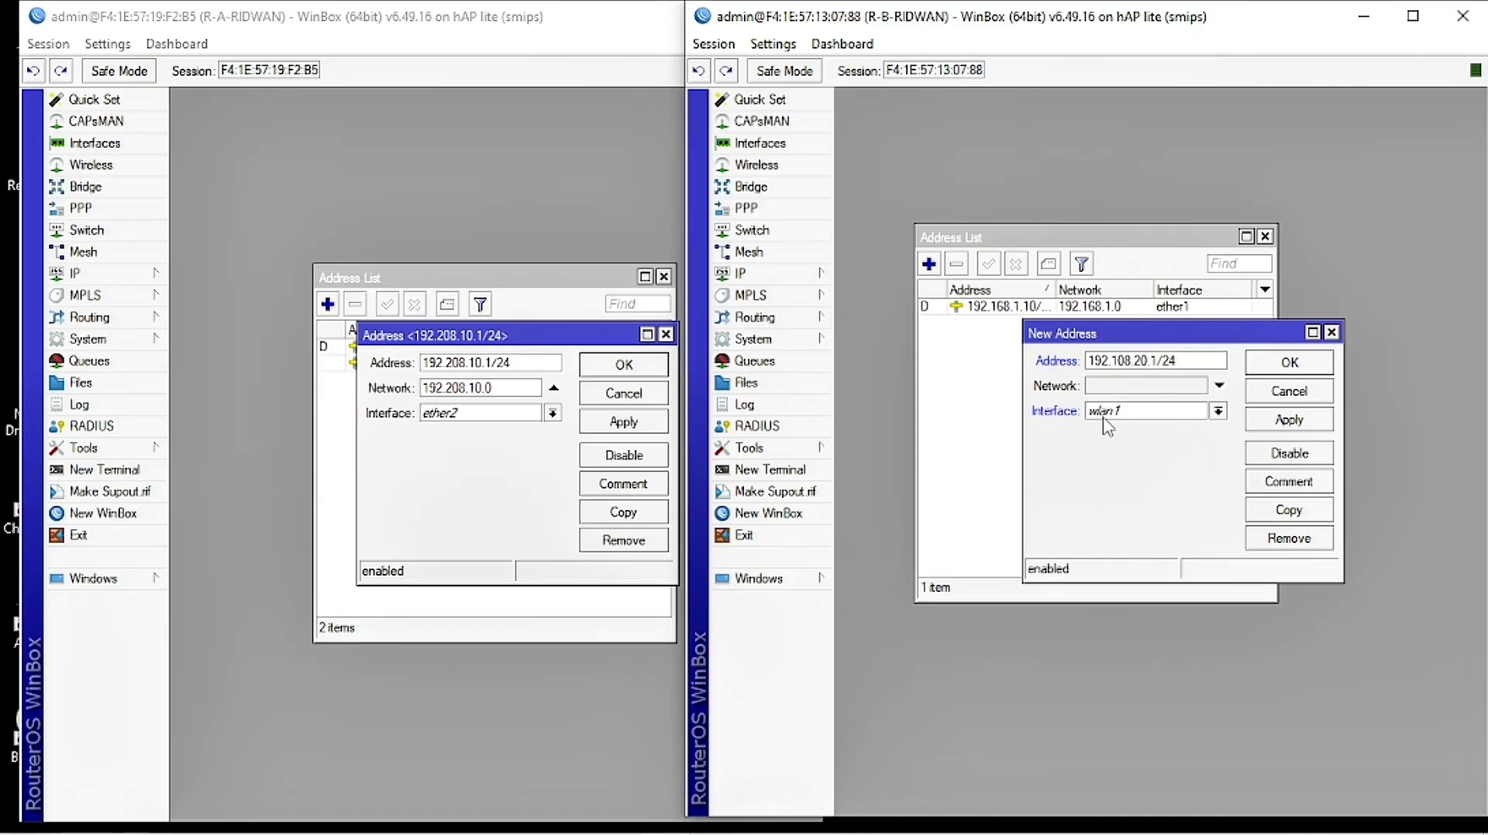
pyautogui.click(1286, 419)
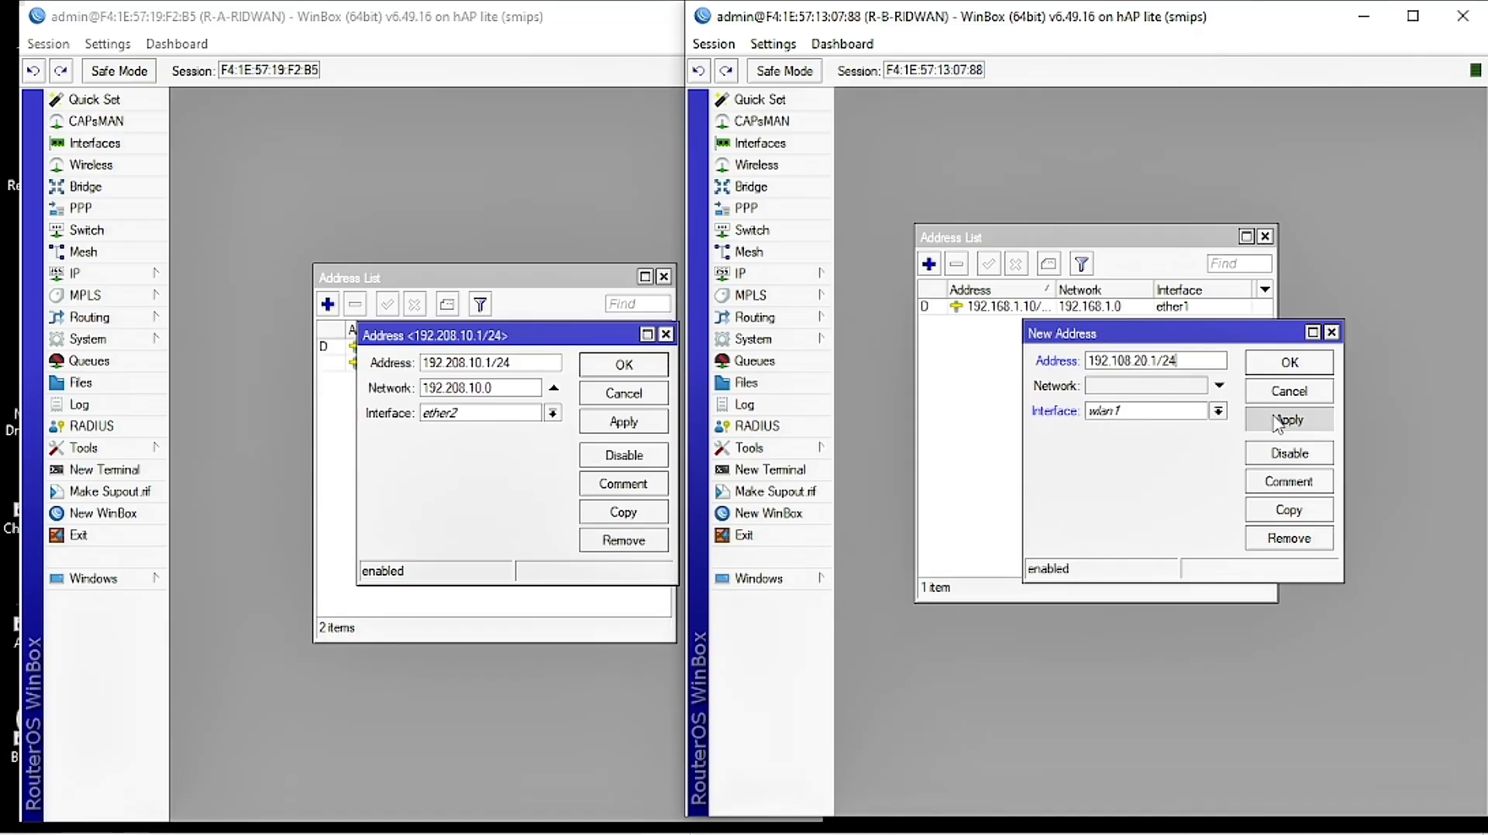
pyautogui.click(1290, 365)
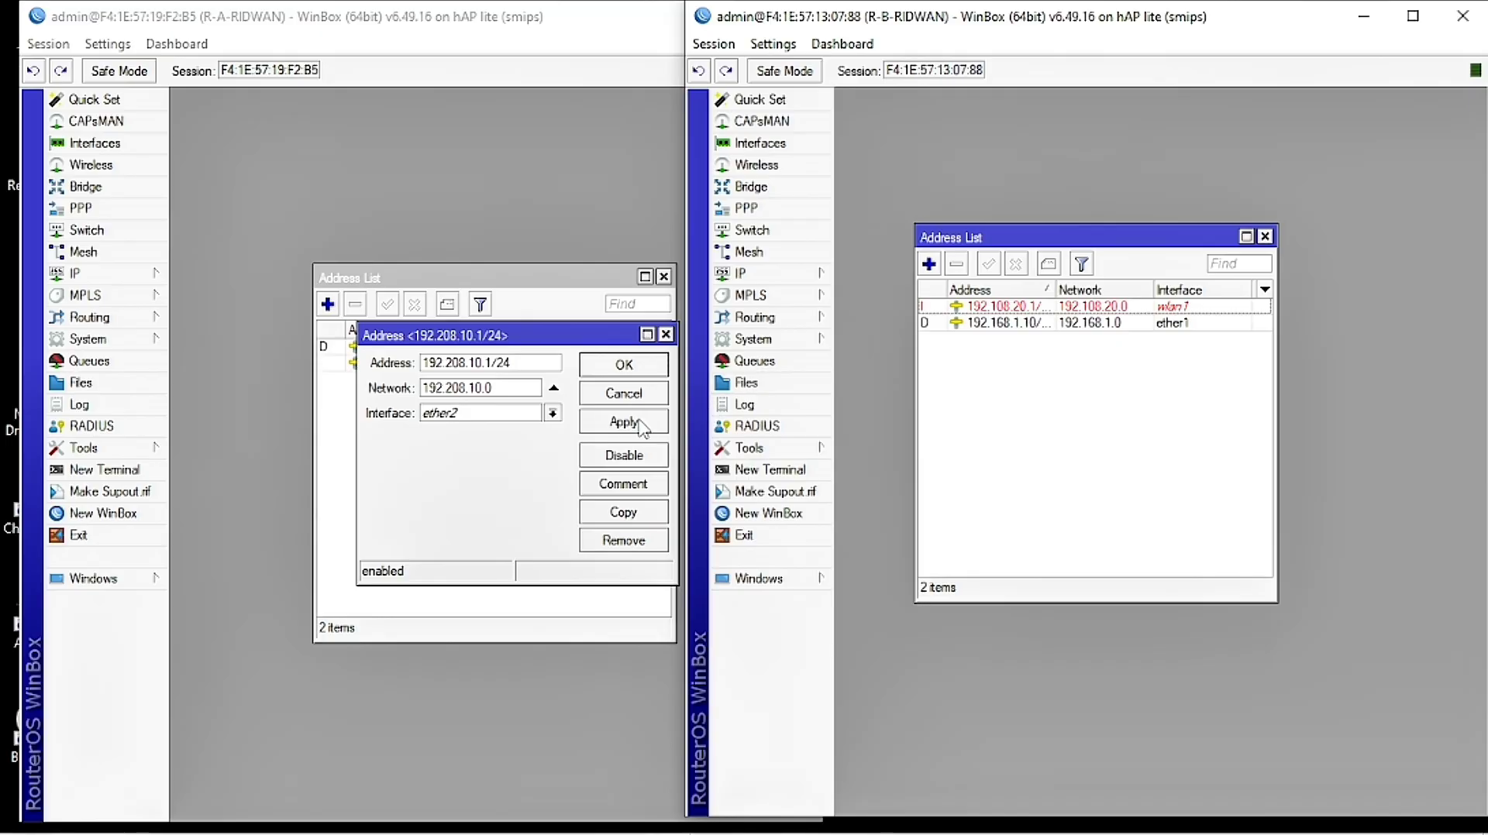
# Step: Save R-A's ether2 address entry and close R-A's Address List
pyautogui.click(640, 382)
pyautogui.click(640, 370)
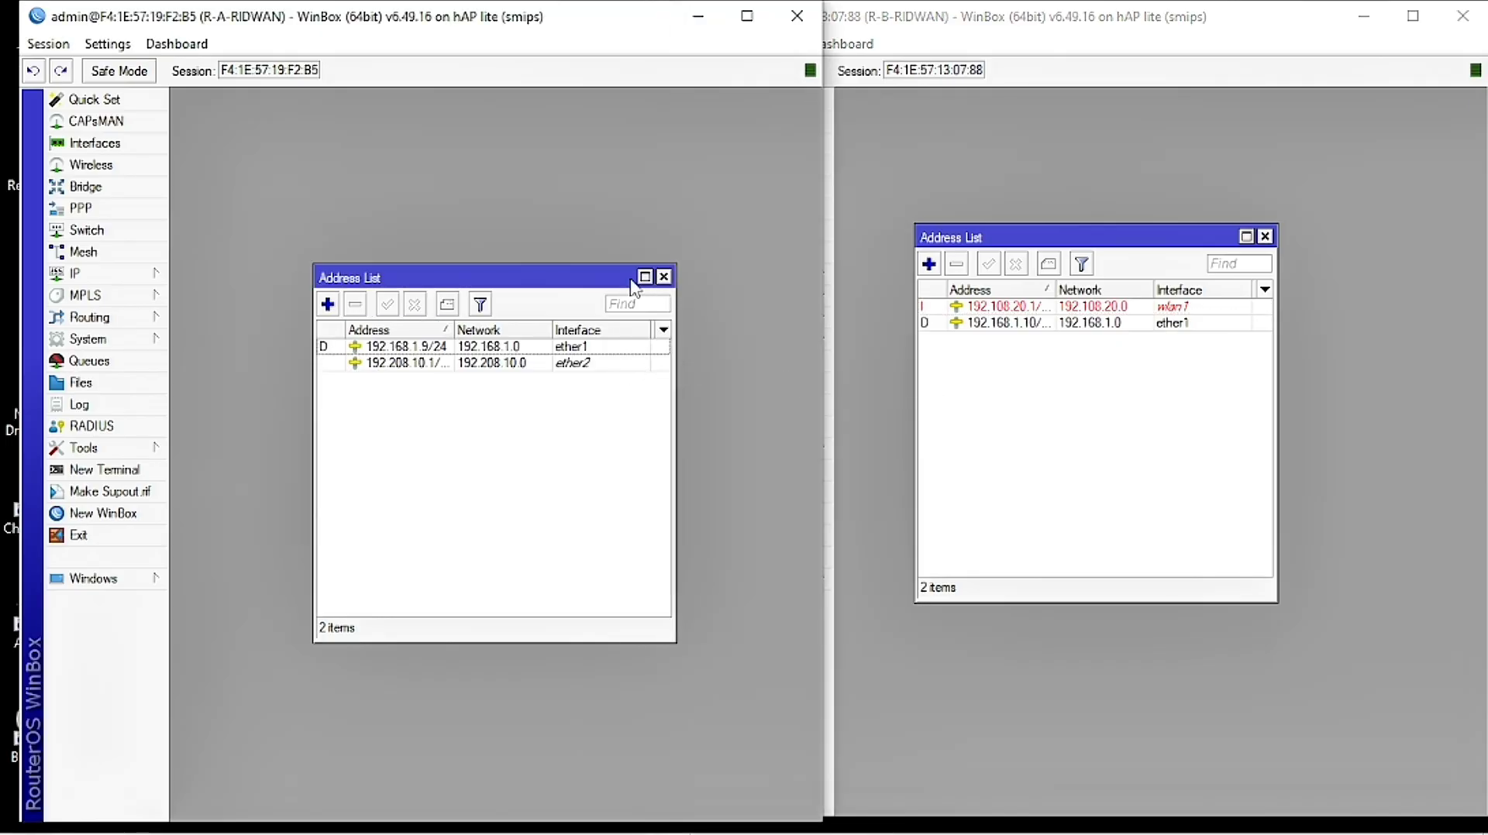
pyautogui.click(664, 278)
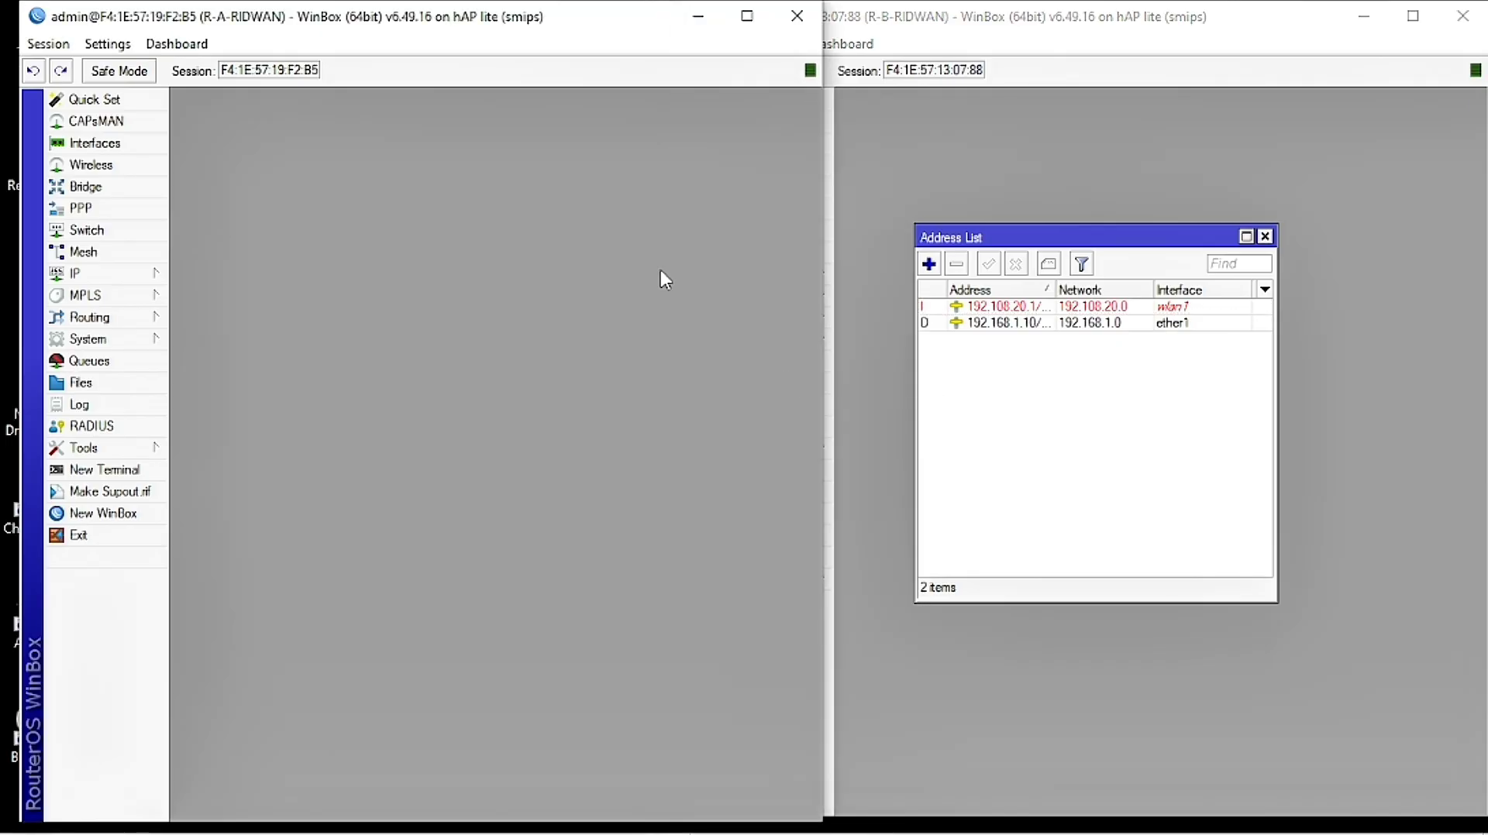
# Step: Close R-B's Address List window
pyautogui.click(1265, 236)
pyautogui.click(1265, 236)
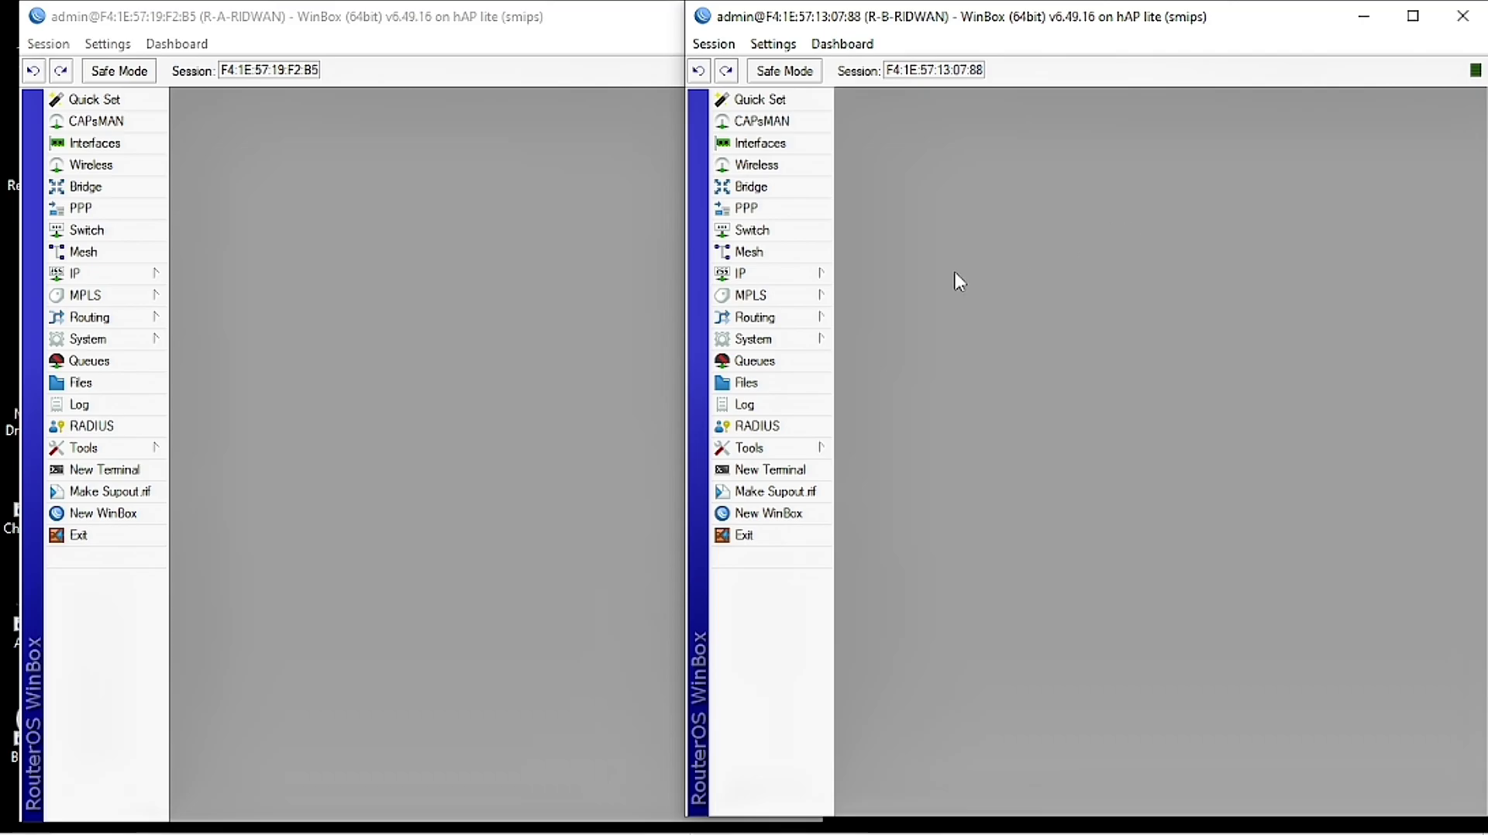
# Step: Open R-B's Wireless Tables and enable the disabled wlan1 interface
pyautogui.click(769, 165)
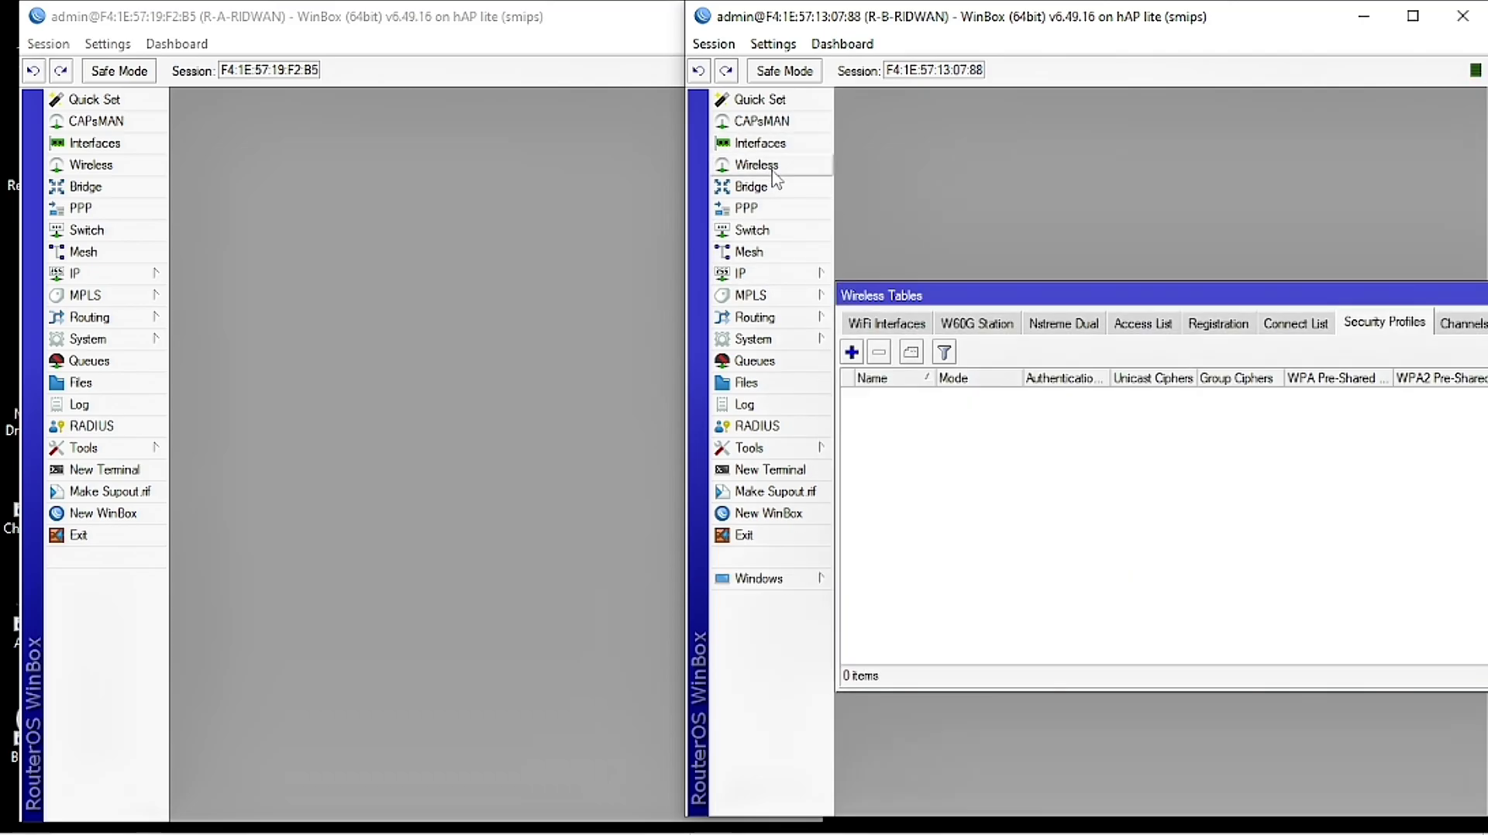
pyautogui.moveTo(935, 295); pyautogui.dragTo(949, 274)
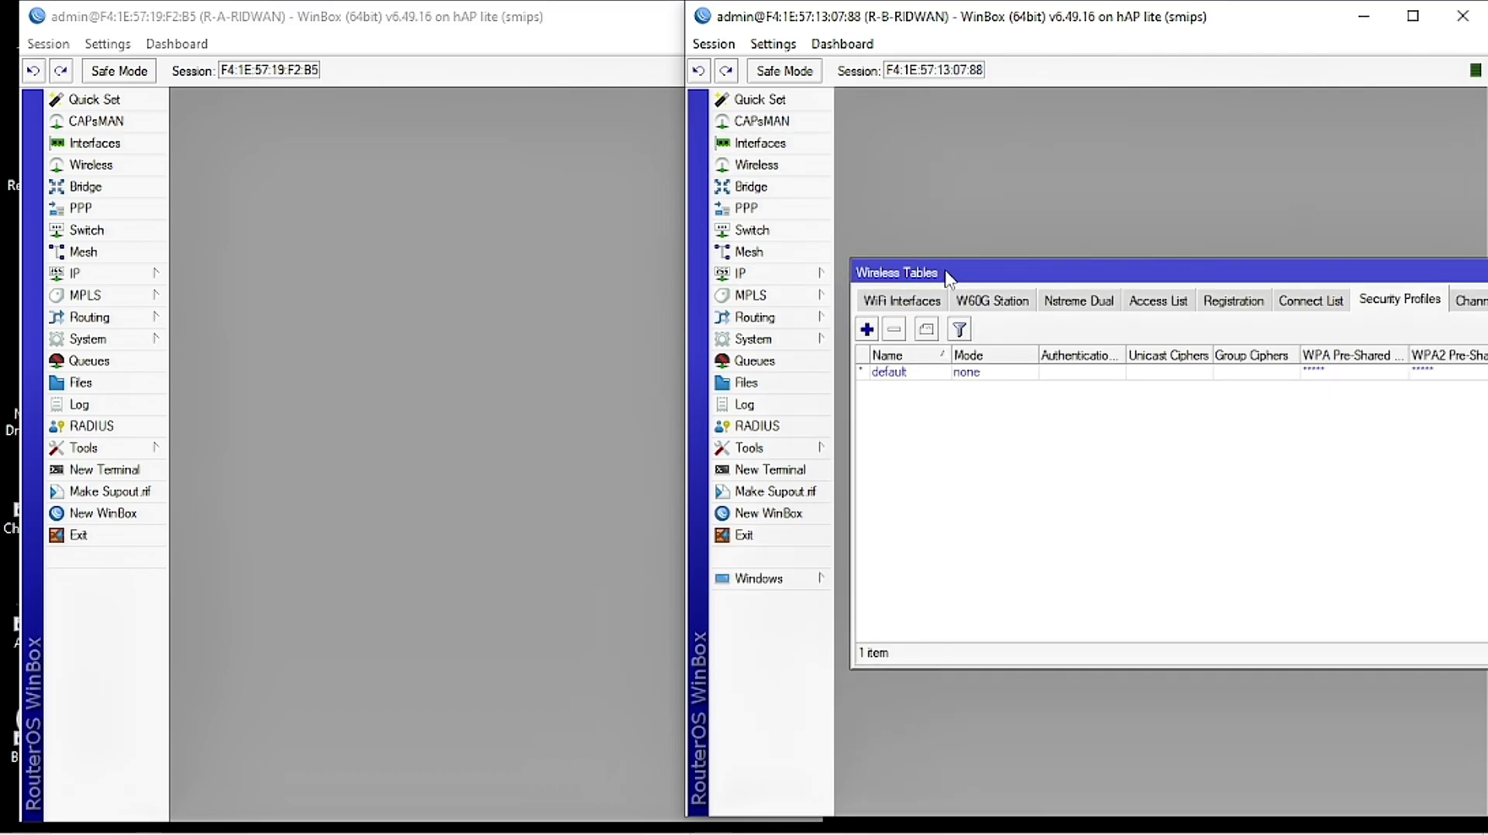
pyautogui.click(917, 303)
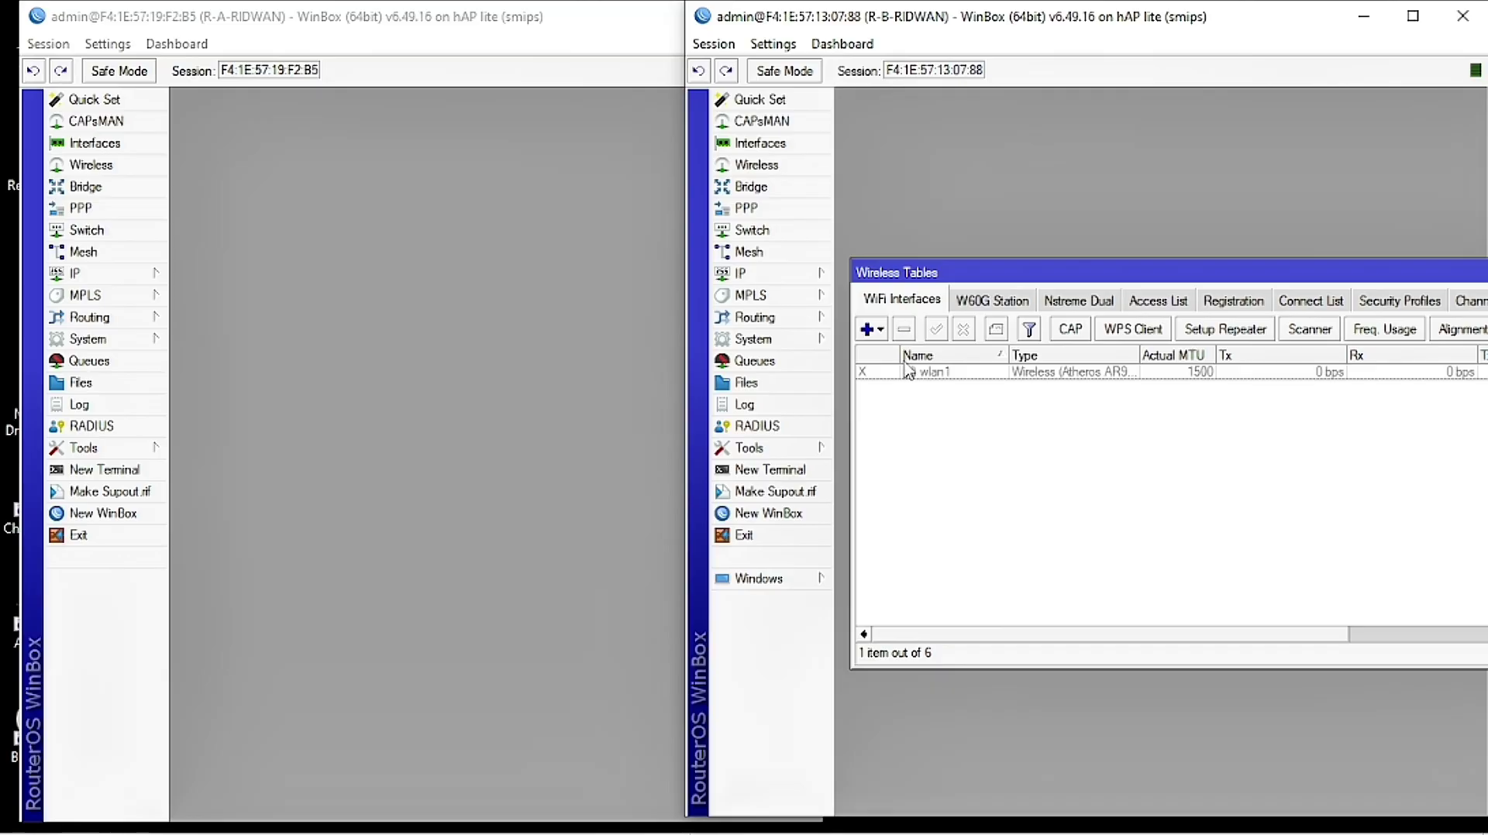
pyautogui.click(936, 374)
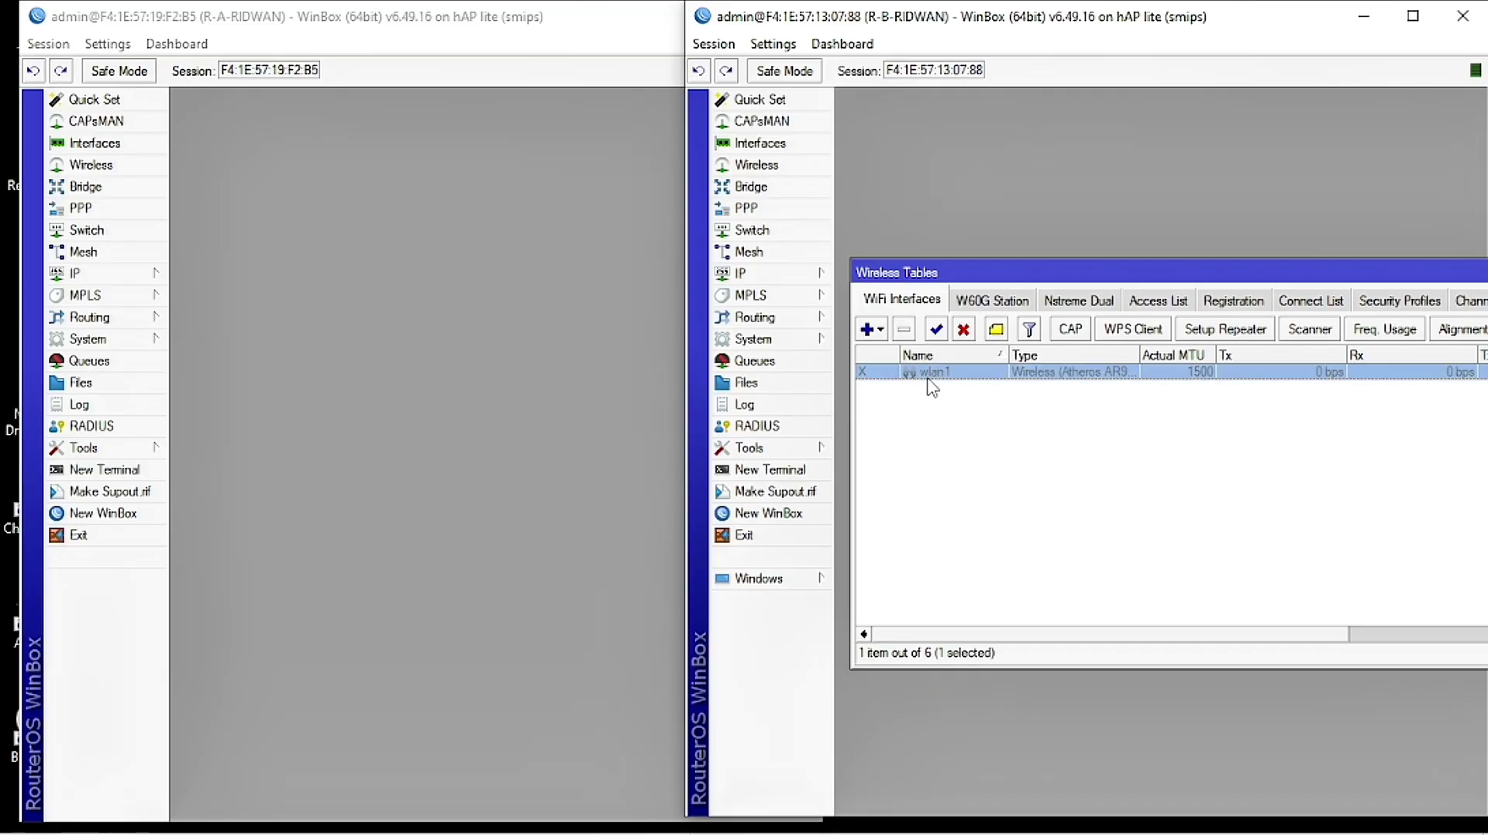
pyautogui.click(937, 331)
pyautogui.click(919, 406)
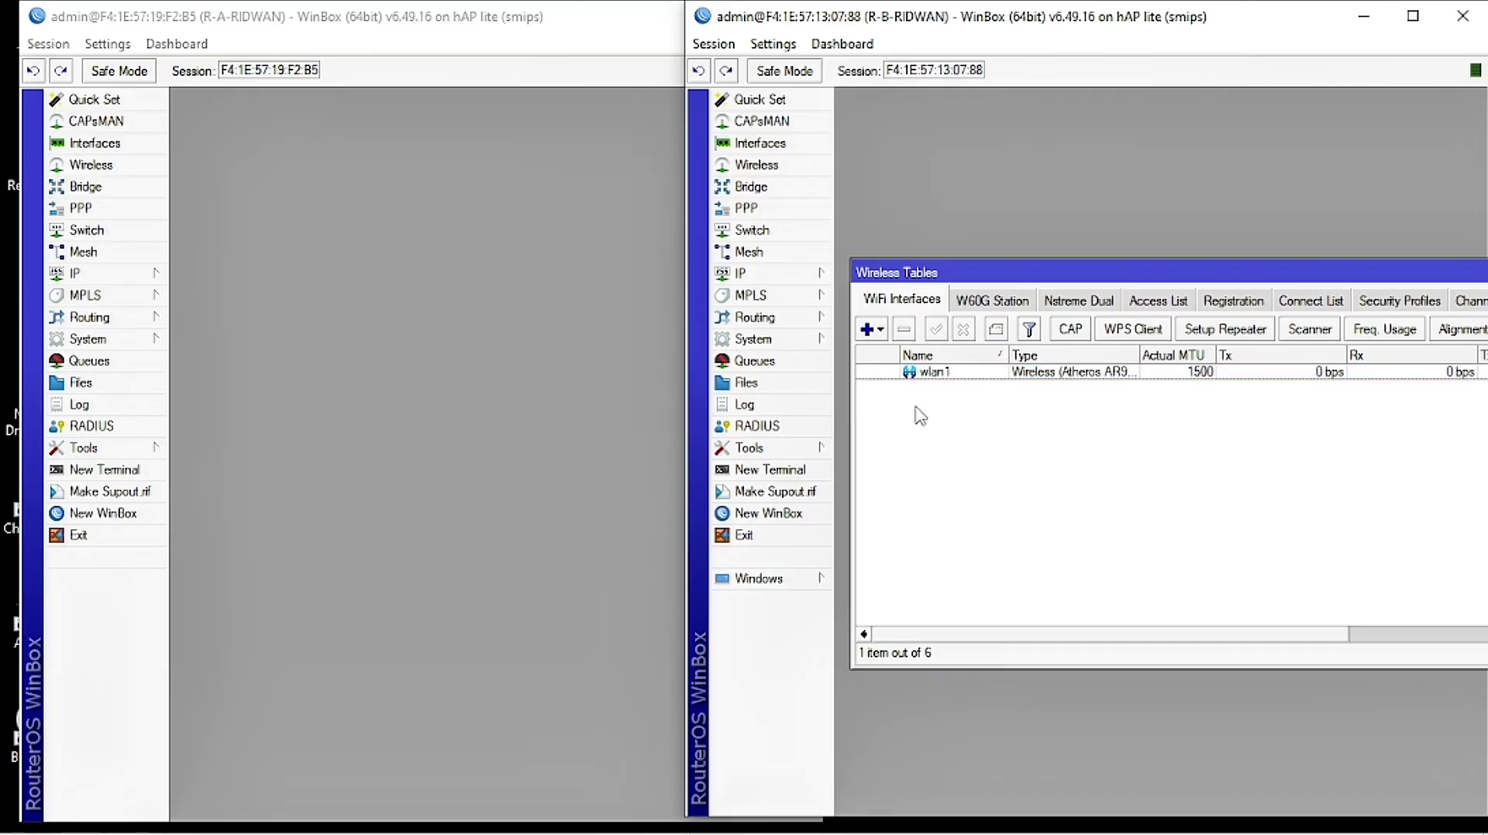
# Step: Set wlan1 to ap bridge mode, 2GHz-B/G/N band, 20/40MHz Ce width, frequency auto
pyautogui.doubleClick(934, 373)
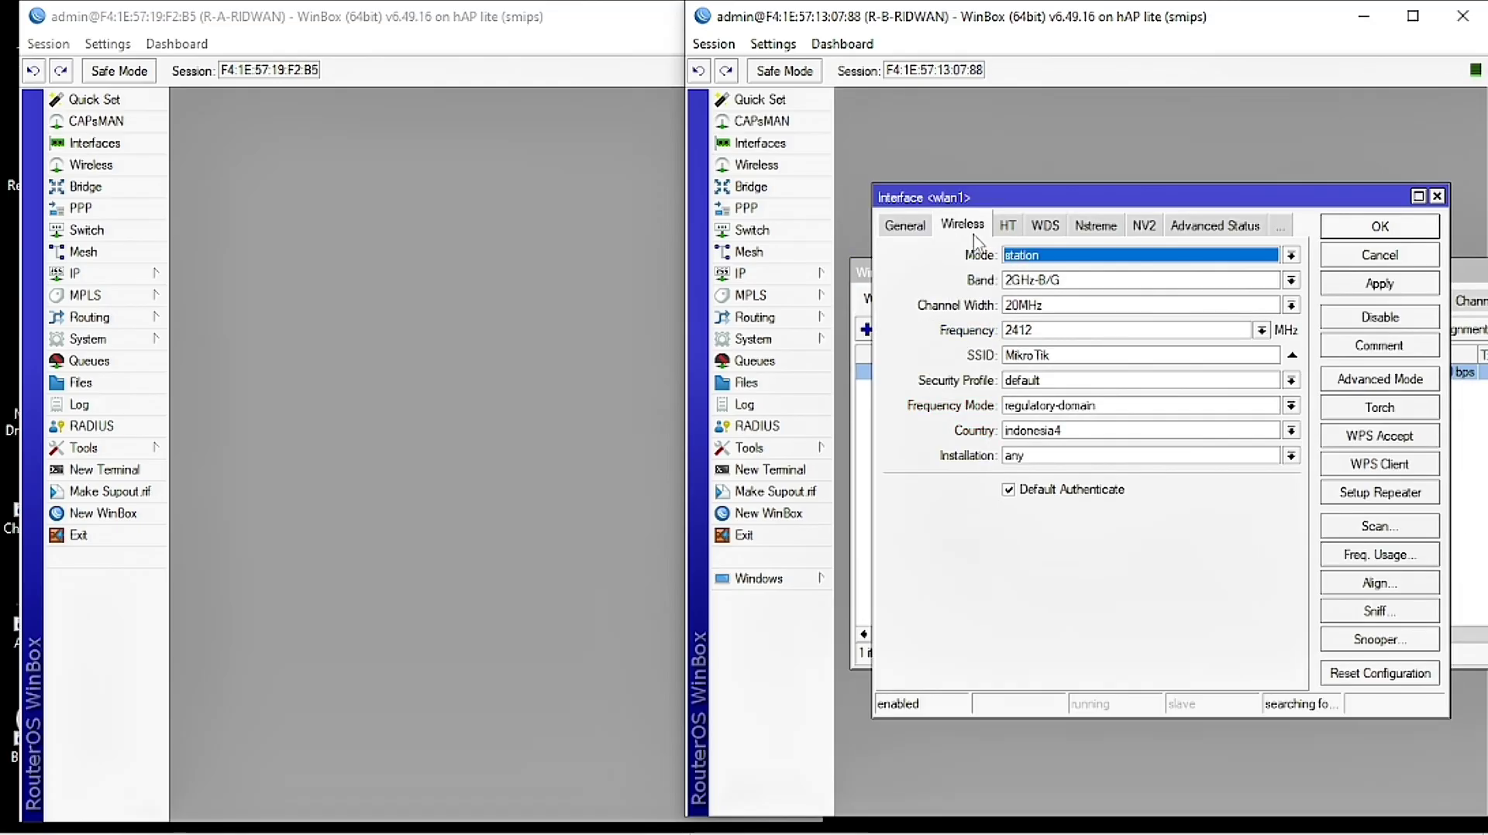
pyautogui.click(1039, 256)
pyautogui.click(1047, 287)
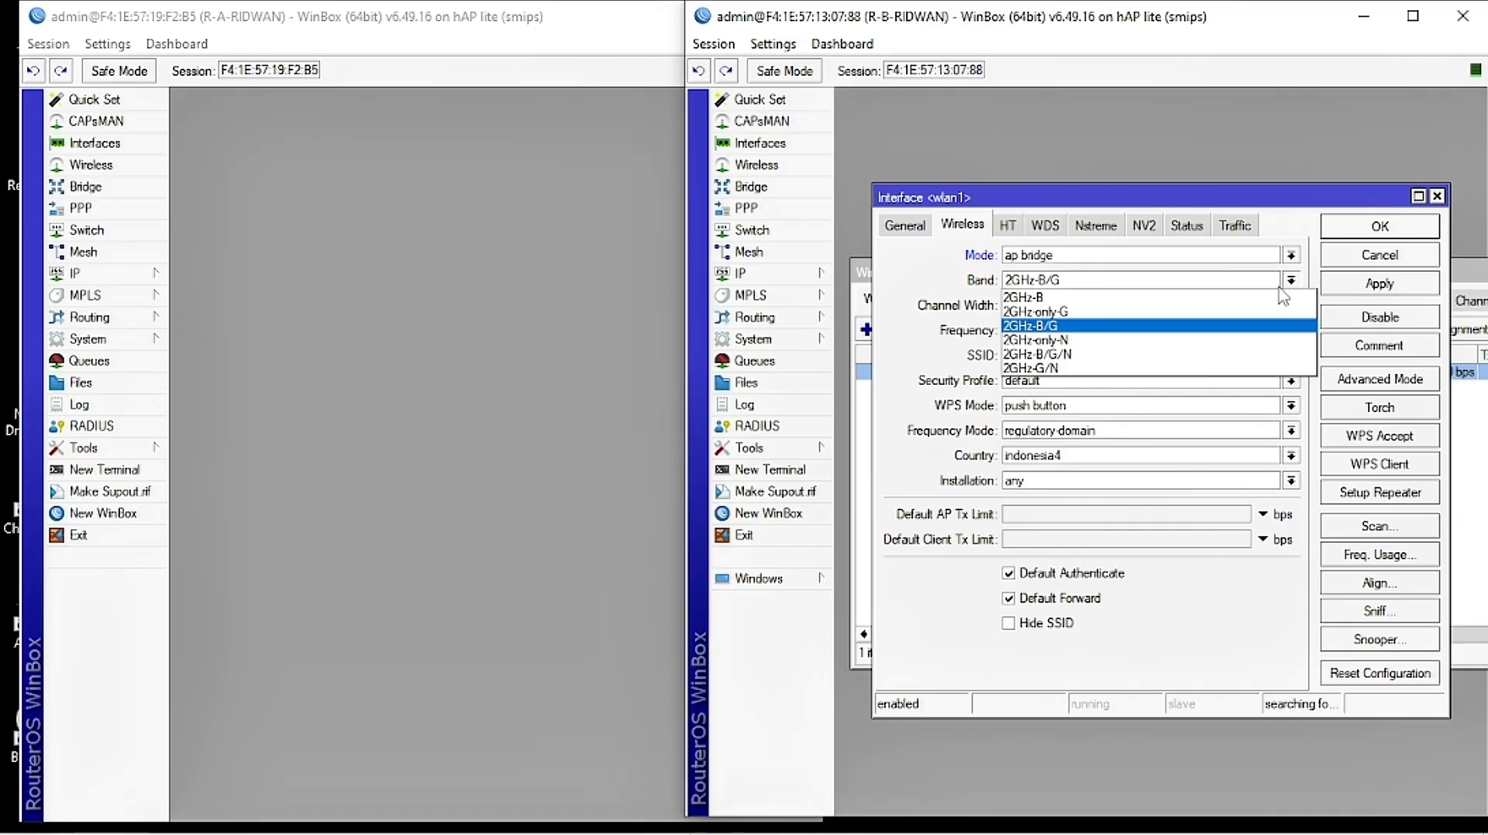
pyautogui.click(1139, 280)
pyautogui.click(1162, 354)
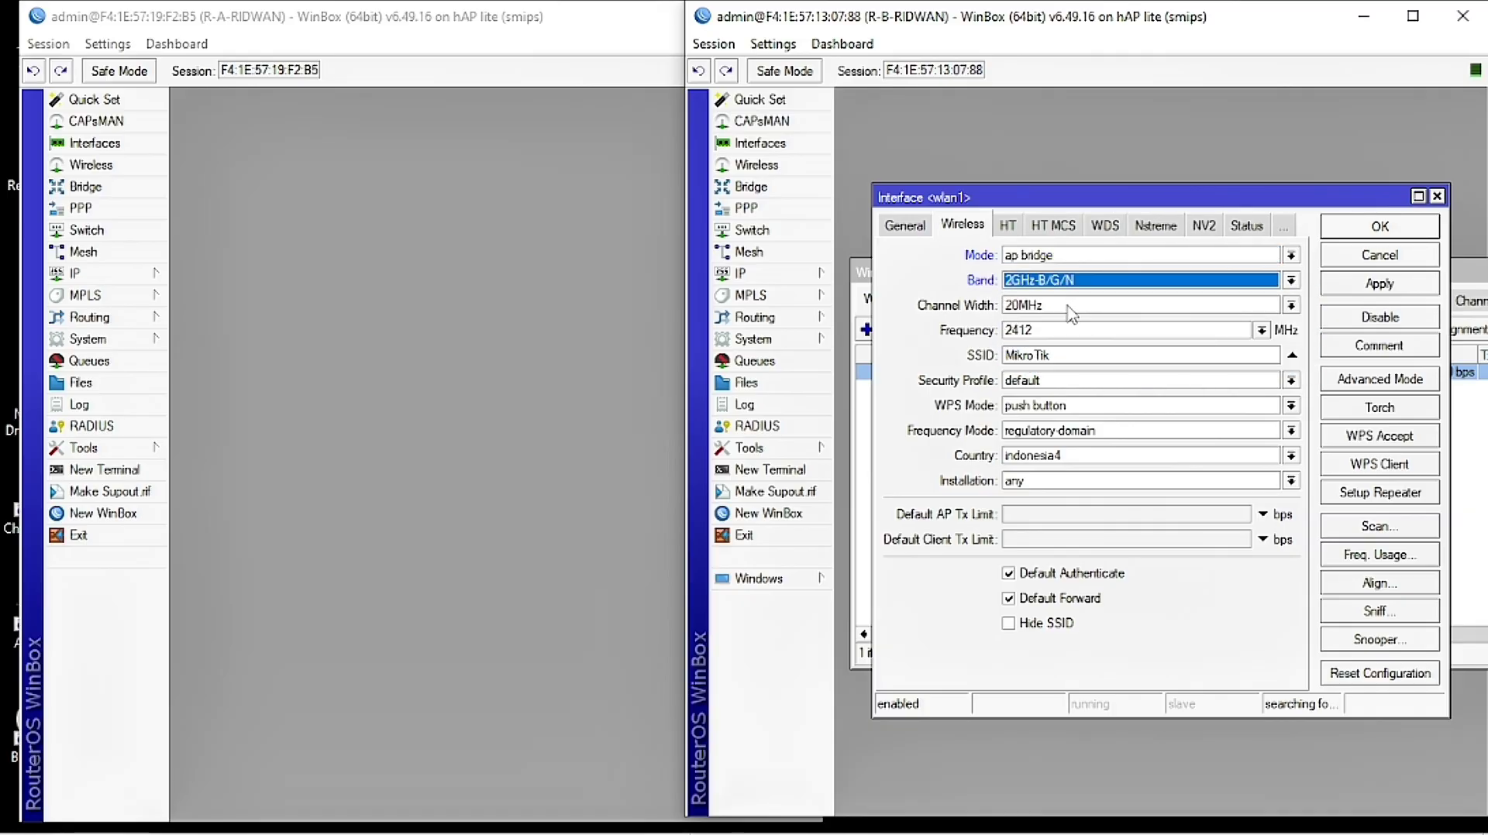
pyautogui.click(1290, 307)
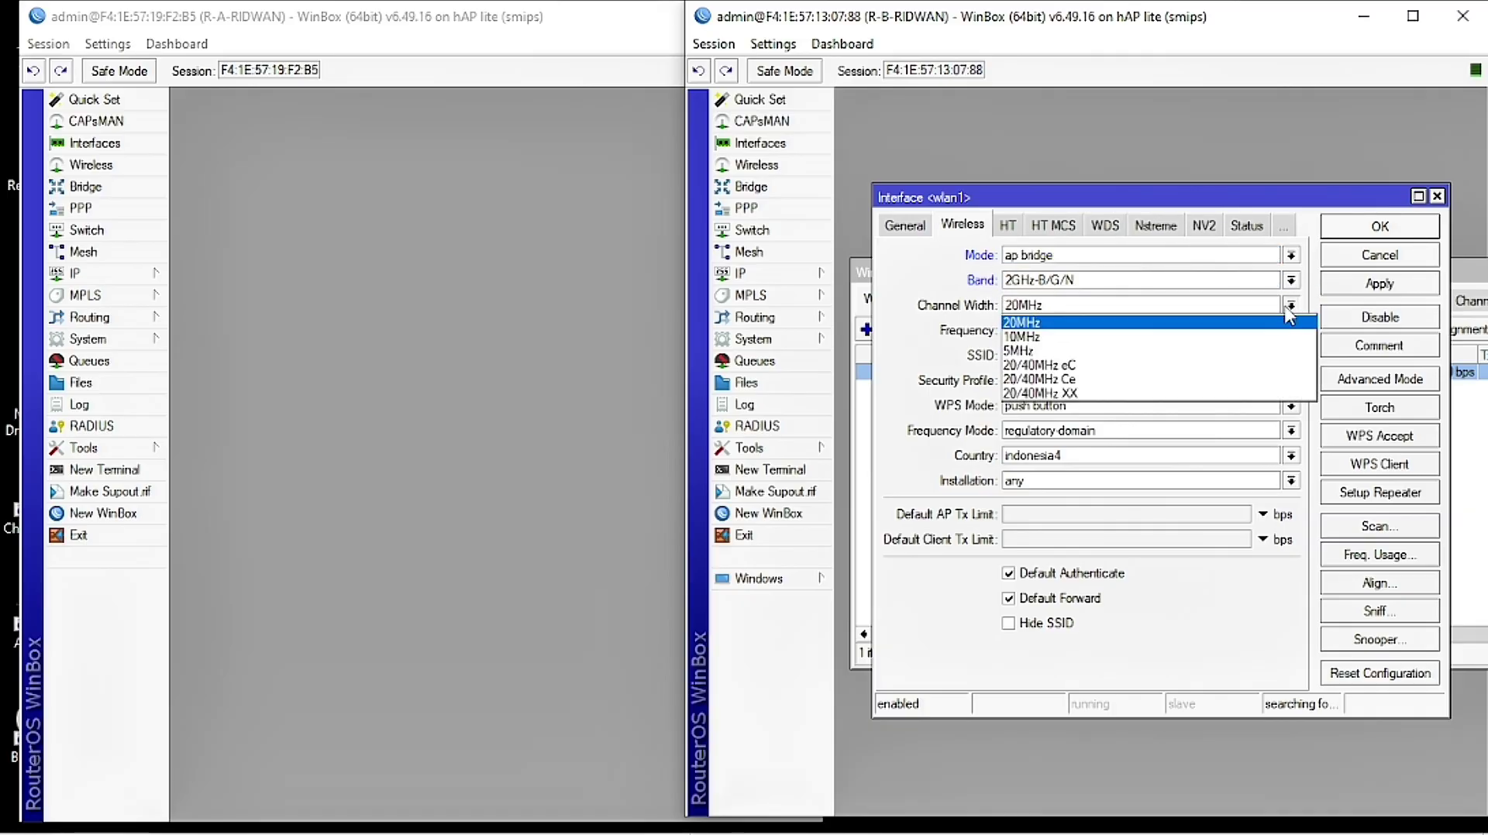
pyautogui.click(1205, 379)
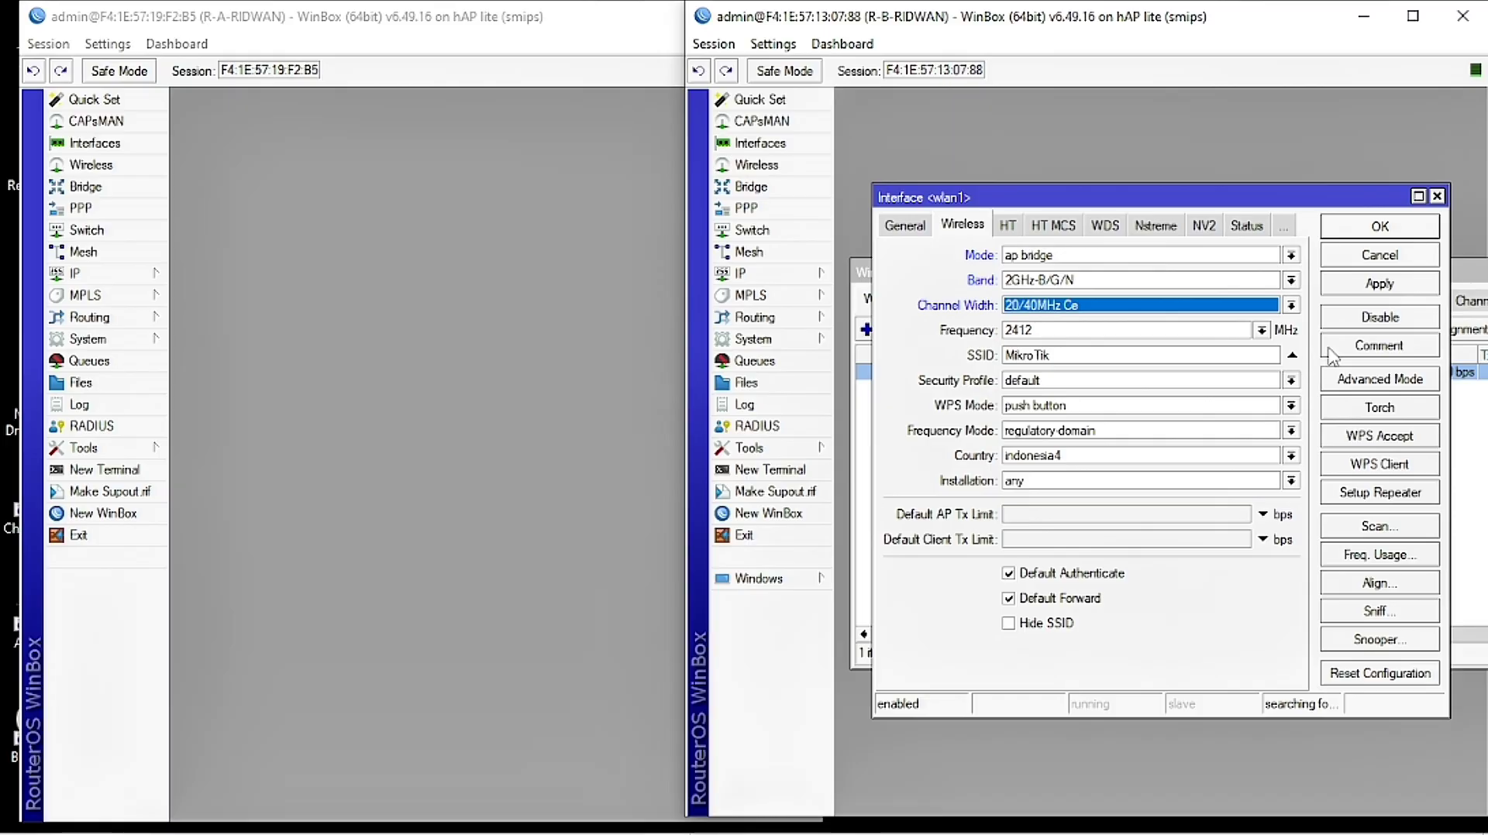
pyautogui.click(1261, 330)
pyautogui.click(1179, 437)
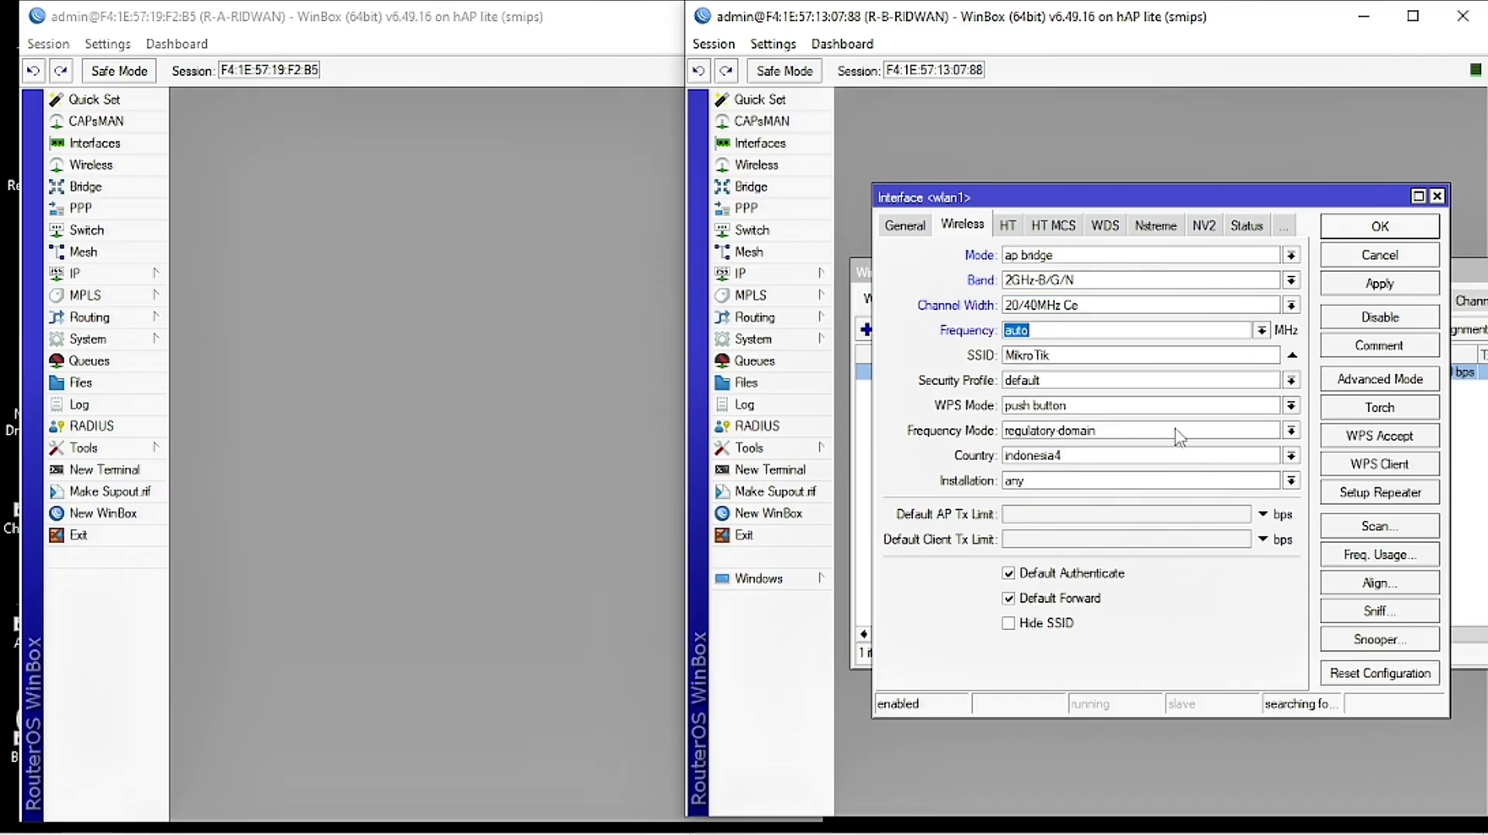
pyautogui.doubleClick(1076, 355)
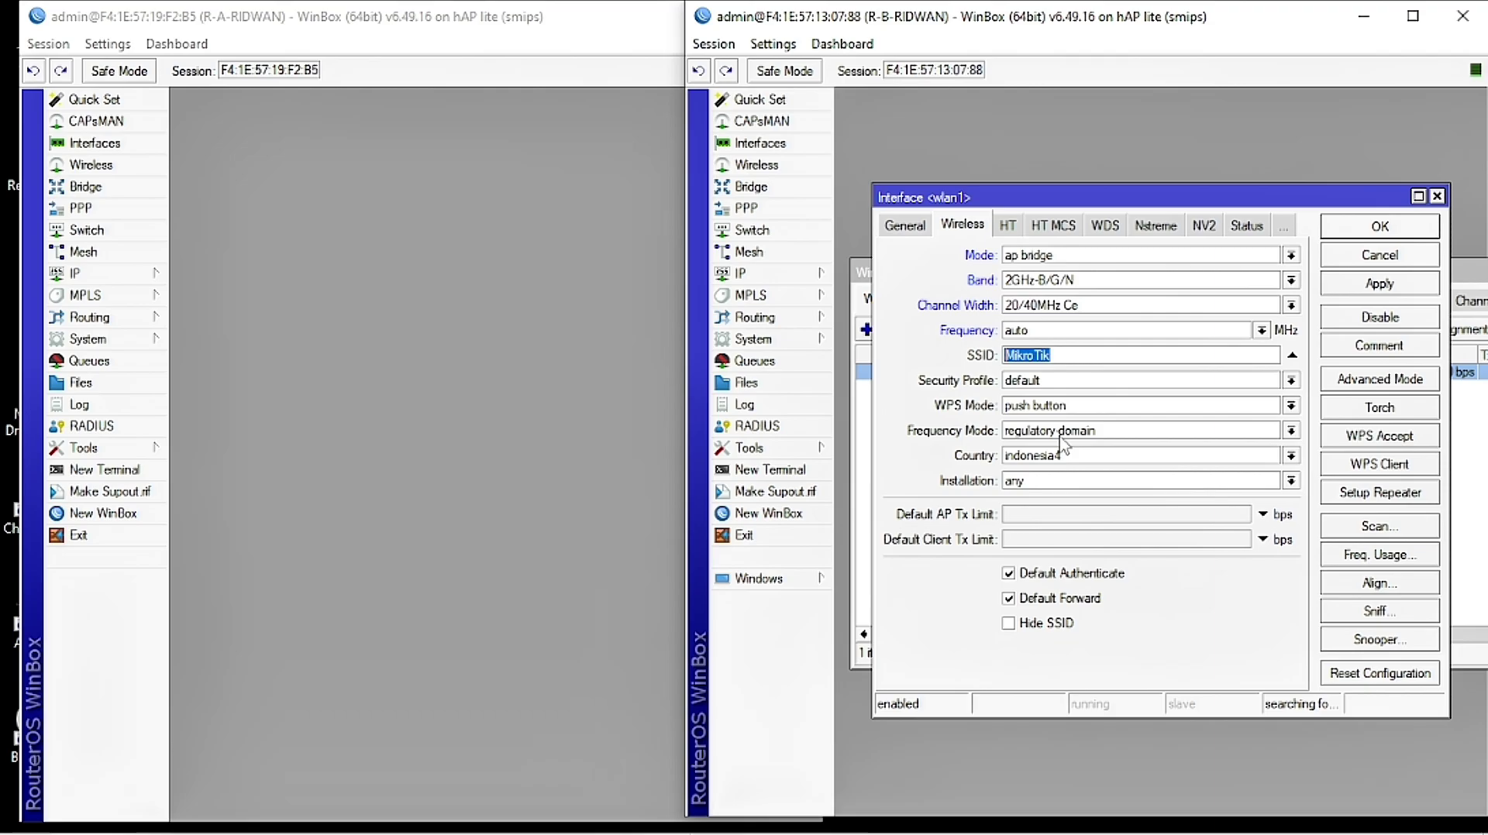
pyautogui.write('08ridwan@Proxy')
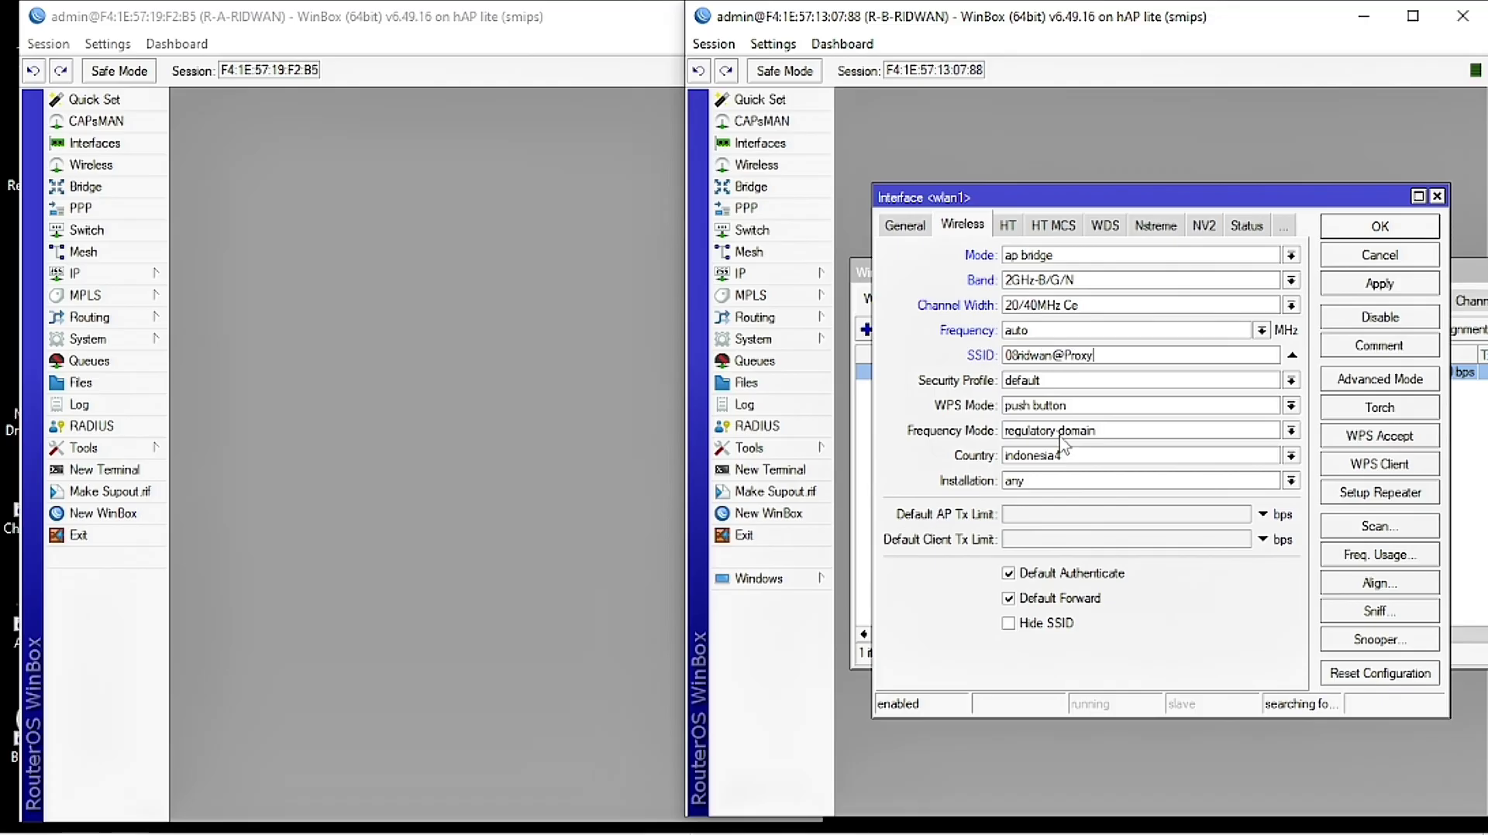
pyautogui.write('-UKK')
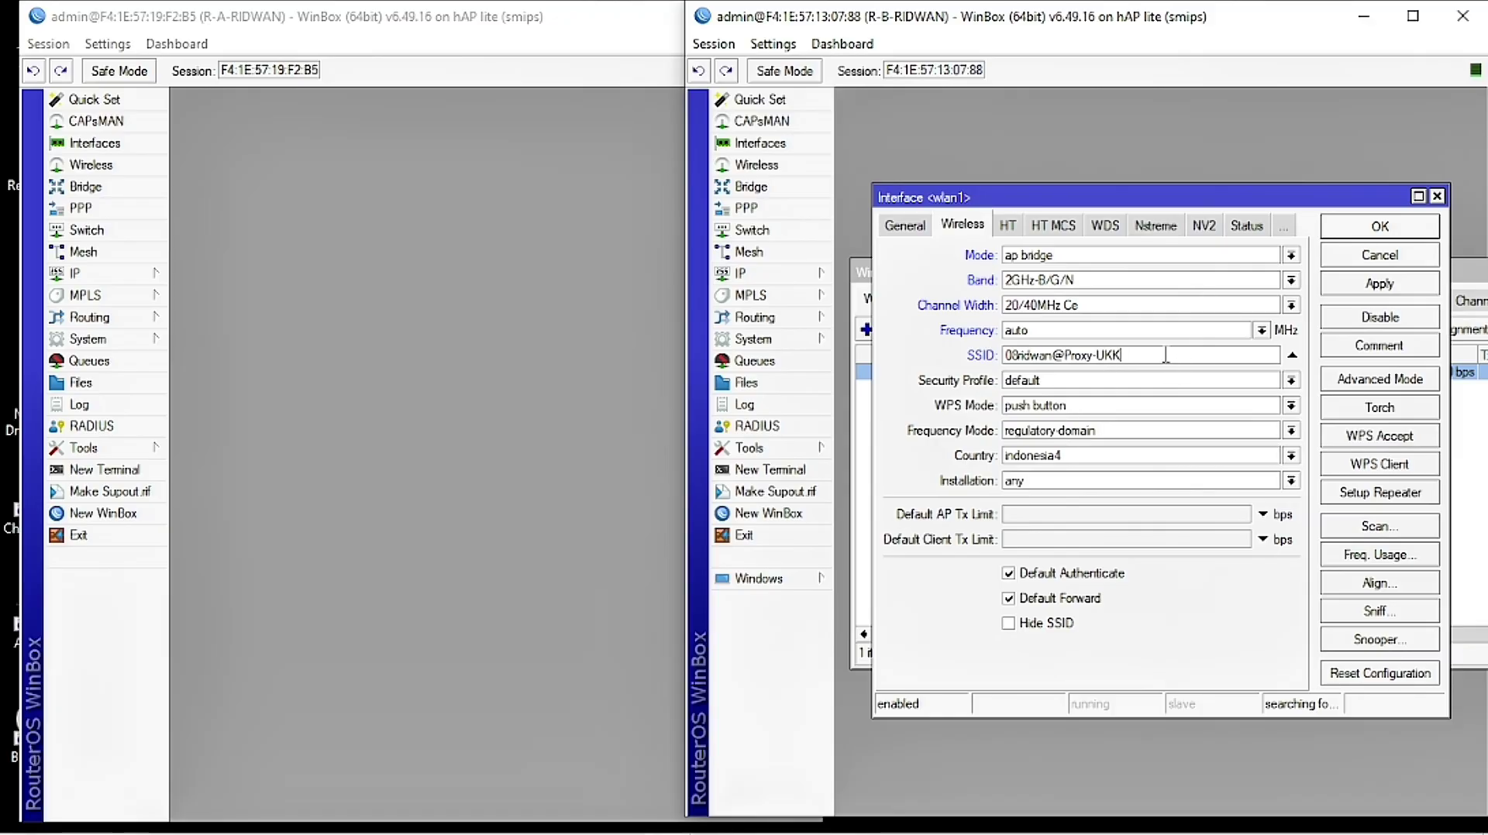
pyautogui.press('BackSpace')
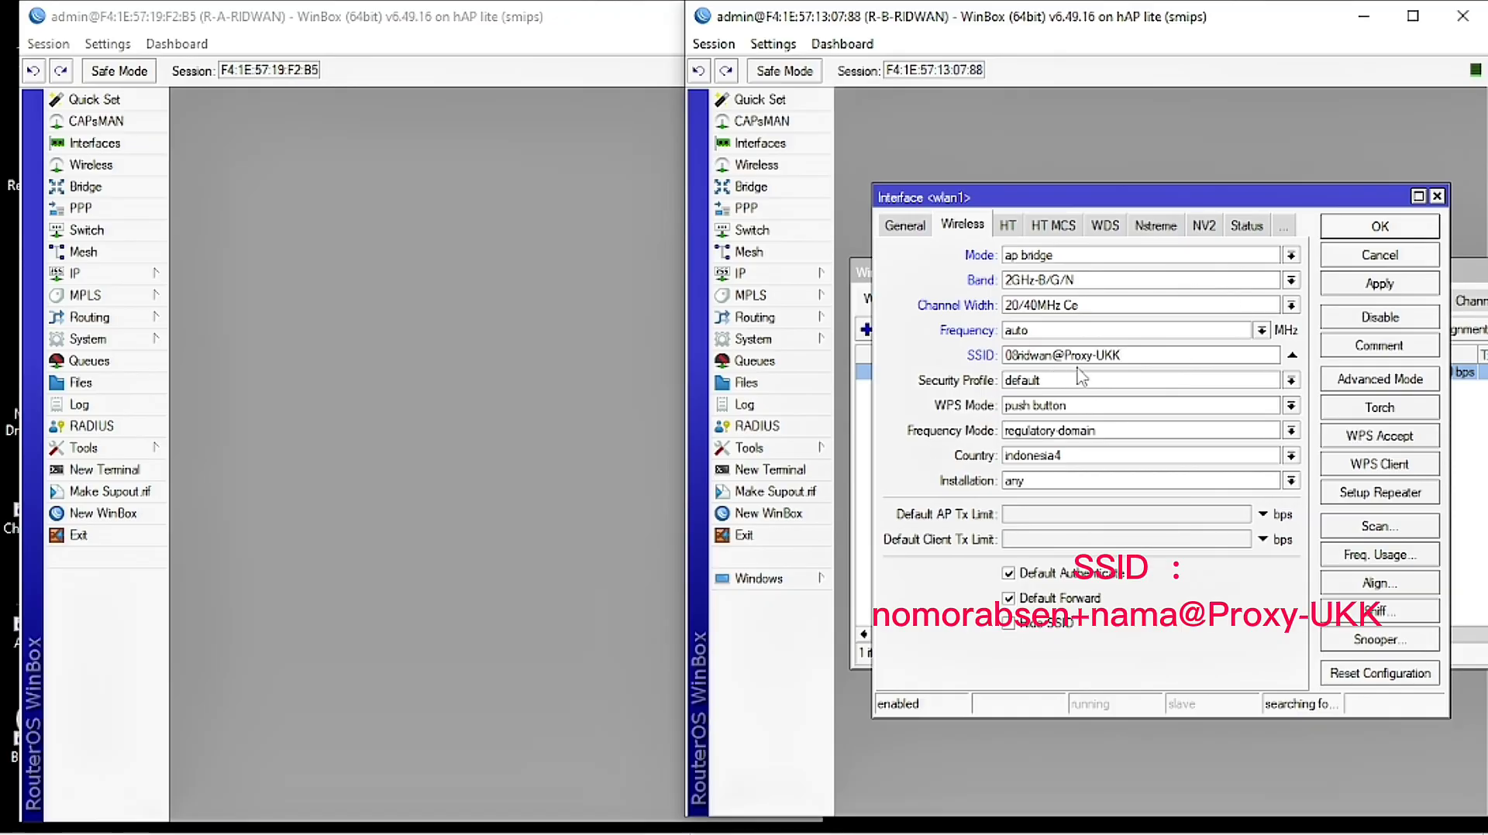
pyautogui.click(1362, 292)
pyautogui.click(1381, 233)
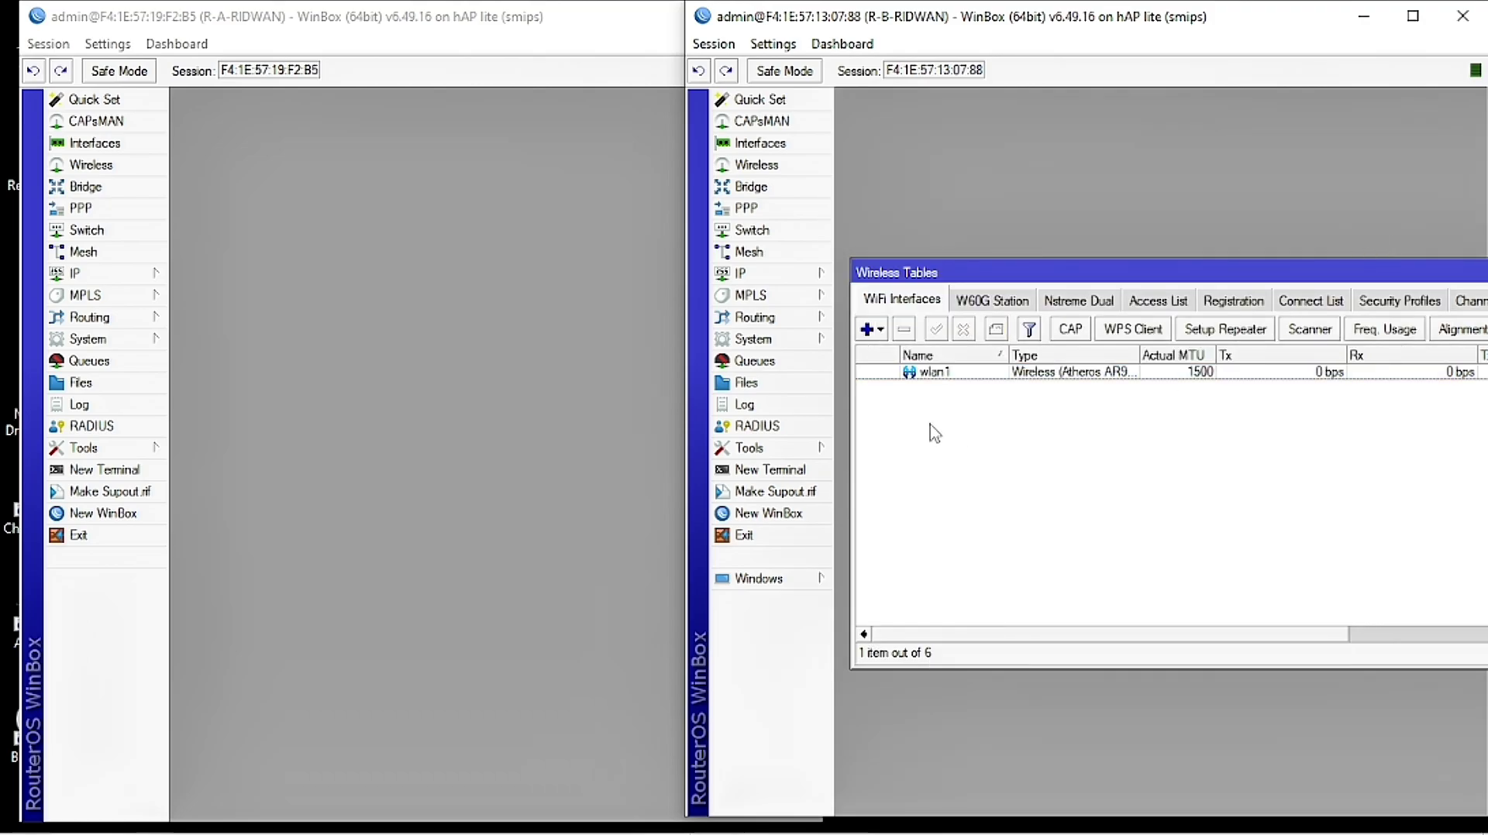
pyautogui.moveTo(1309, 274); pyautogui.dragTo(1117, 273)
pyautogui.moveTo(1286, 262); pyautogui.dragTo(1103, 266)
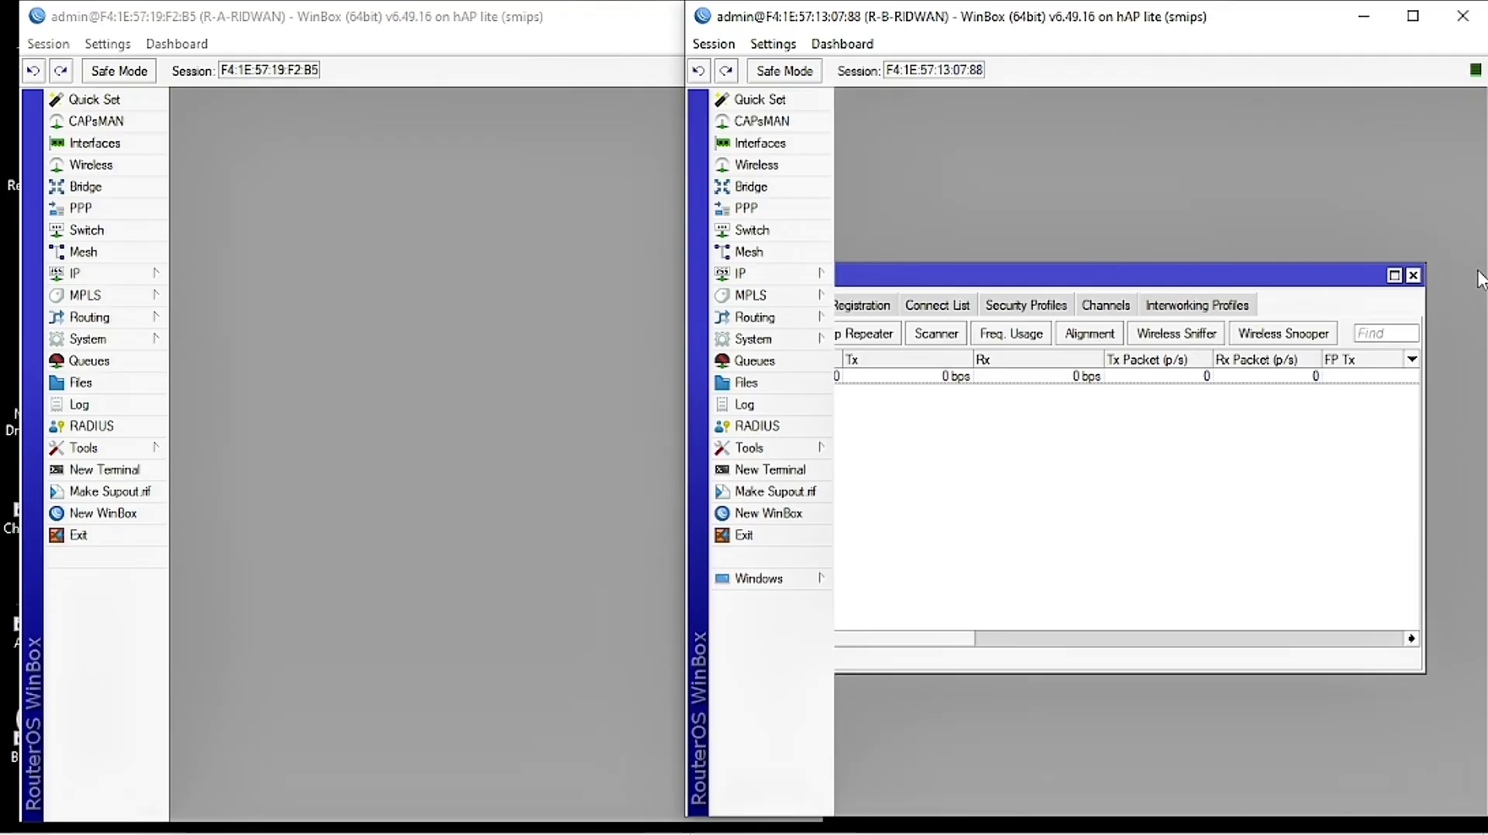
# Step: Start DHCP Setup on R-B for wlan1, accepting address space 192.108.20.0/24 and gateway 192.108.20.1
pyautogui.click(1412, 271)
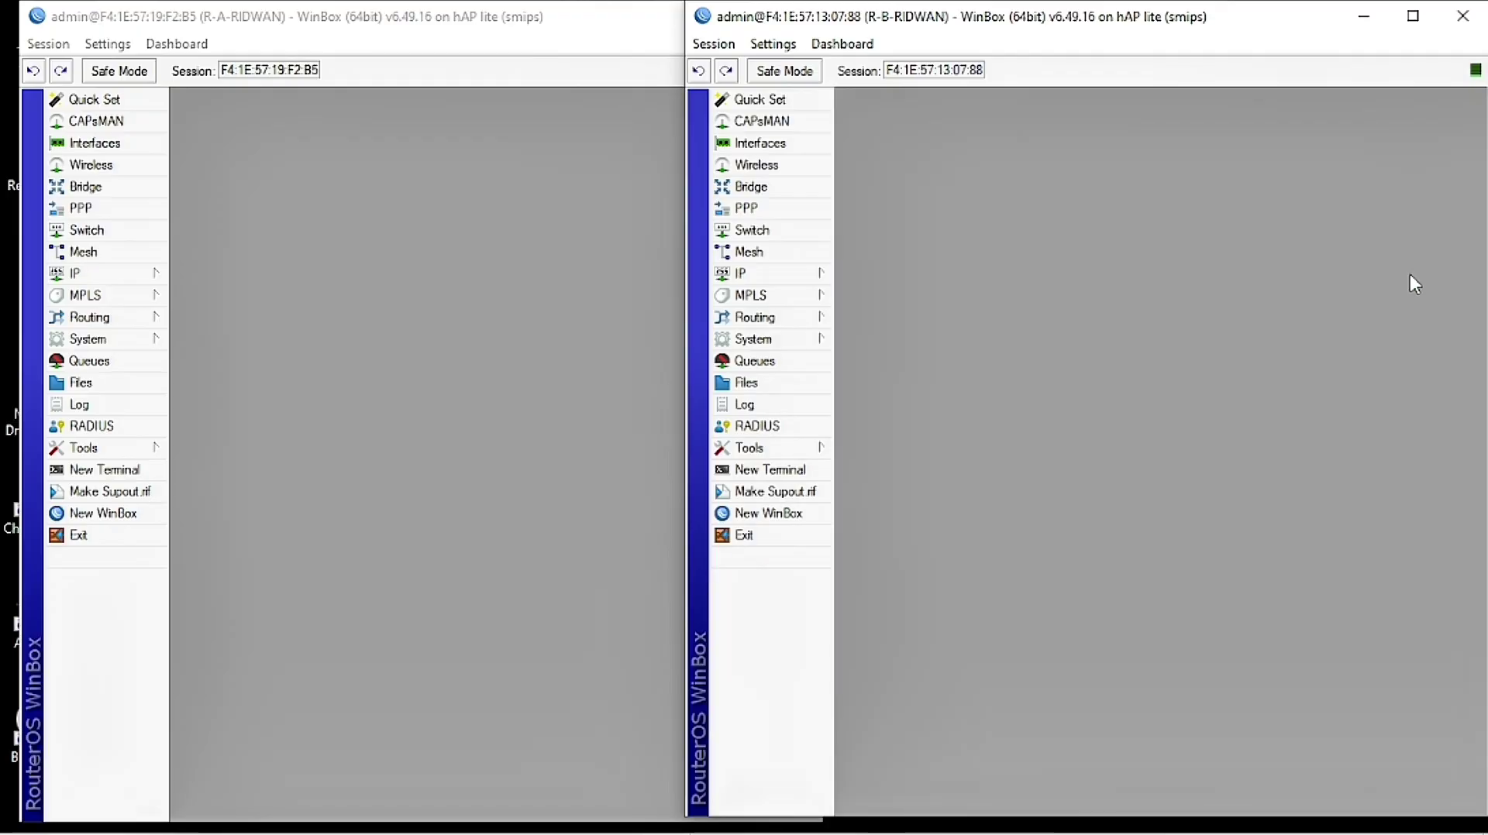
pyautogui.click(781, 273)
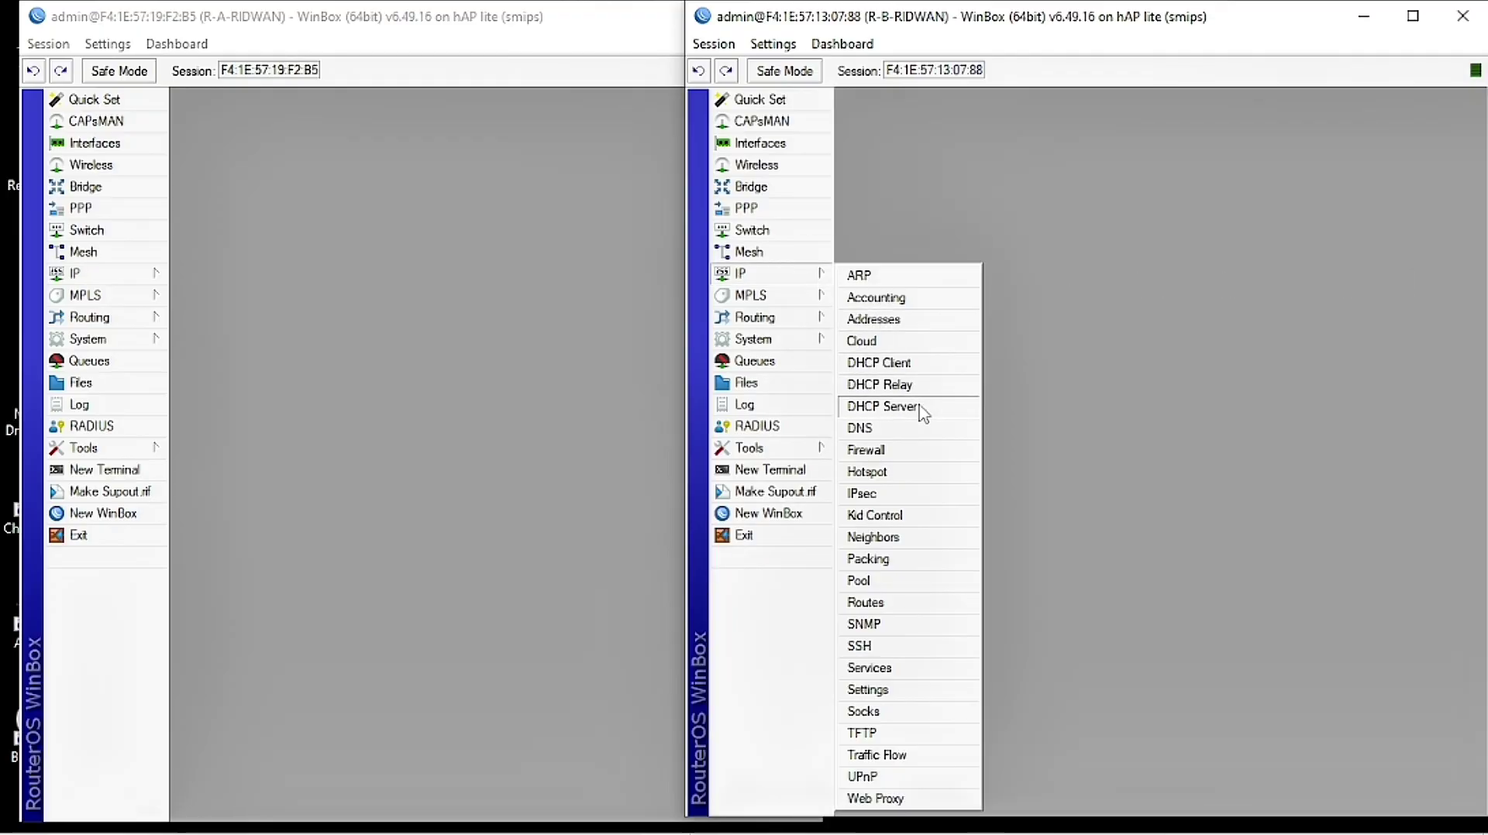
pyautogui.click(922, 413)
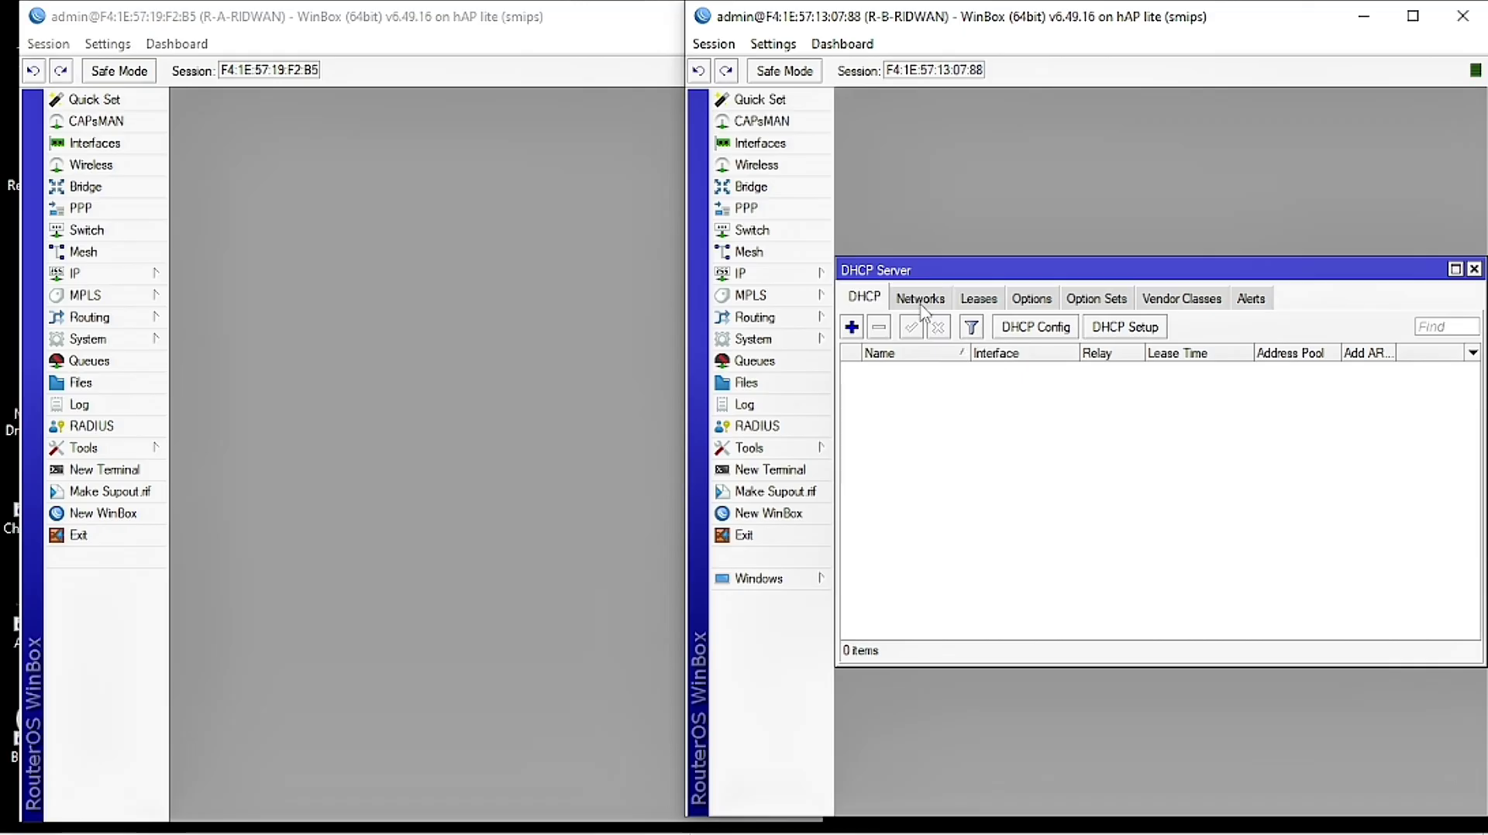
pyautogui.click(1124, 326)
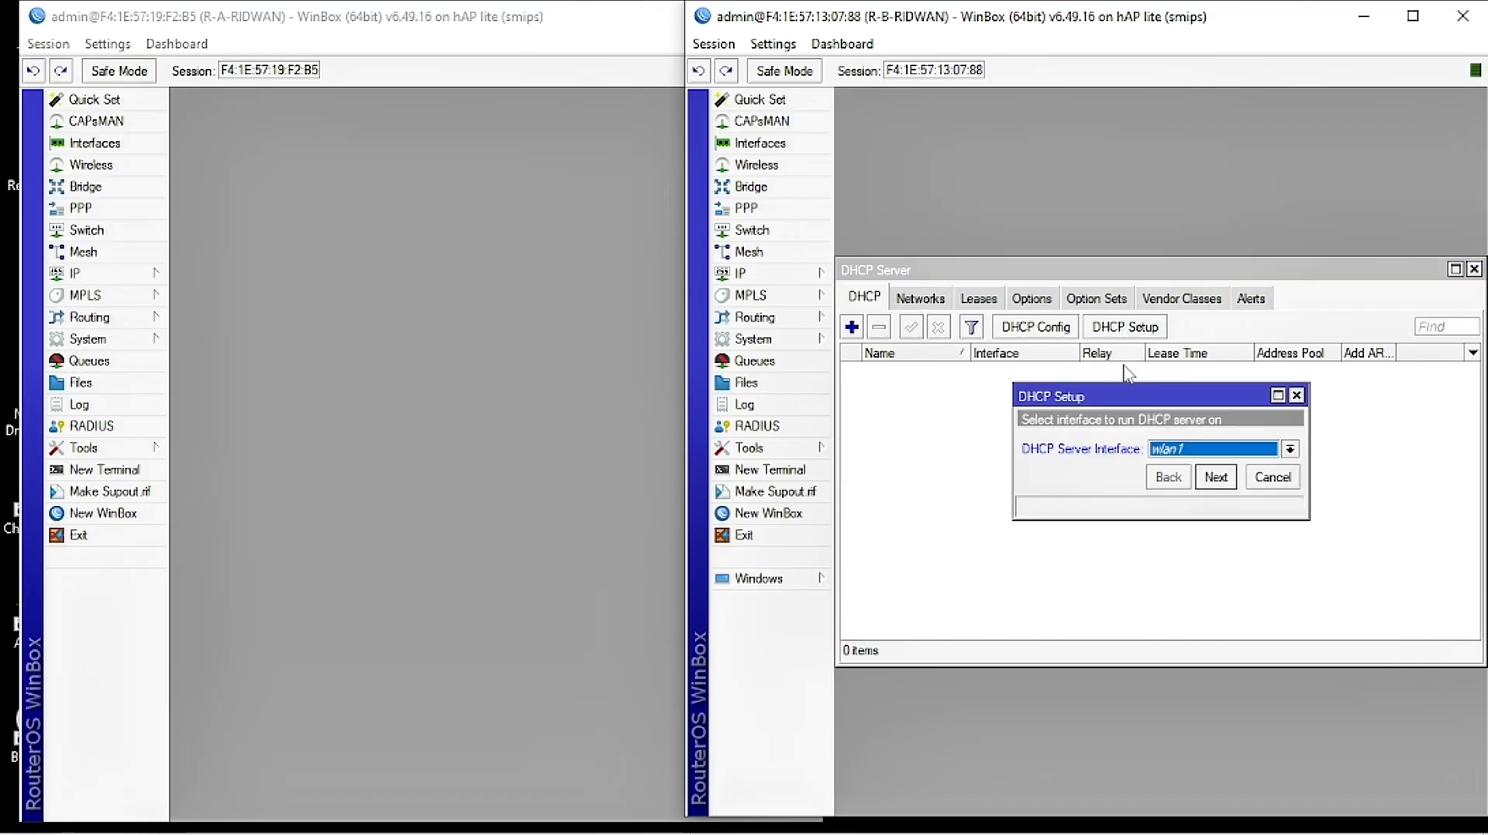
pyautogui.click(1201, 451)
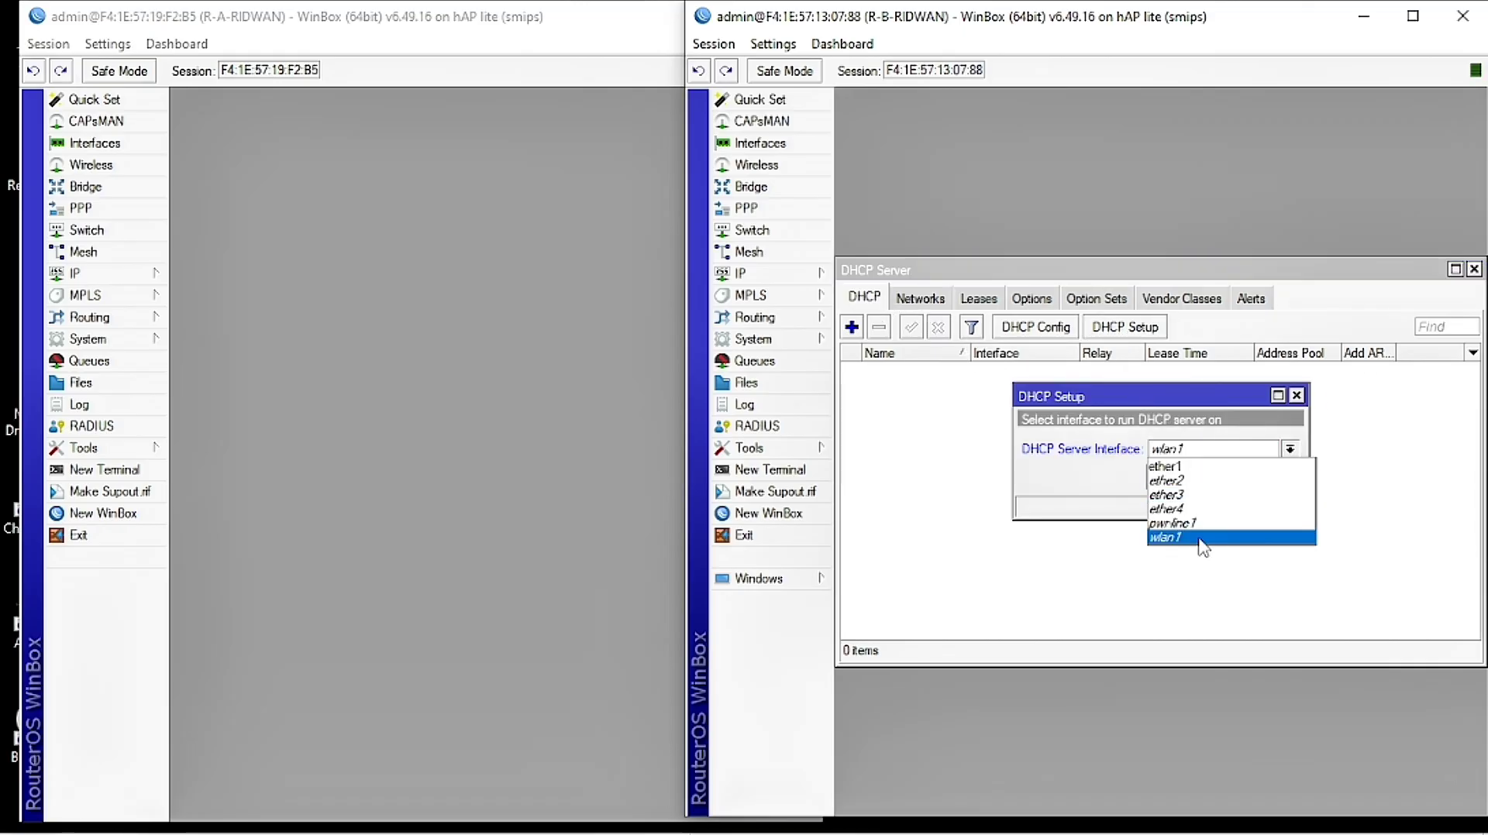
pyautogui.click(1211, 538)
pyautogui.click(1216, 476)
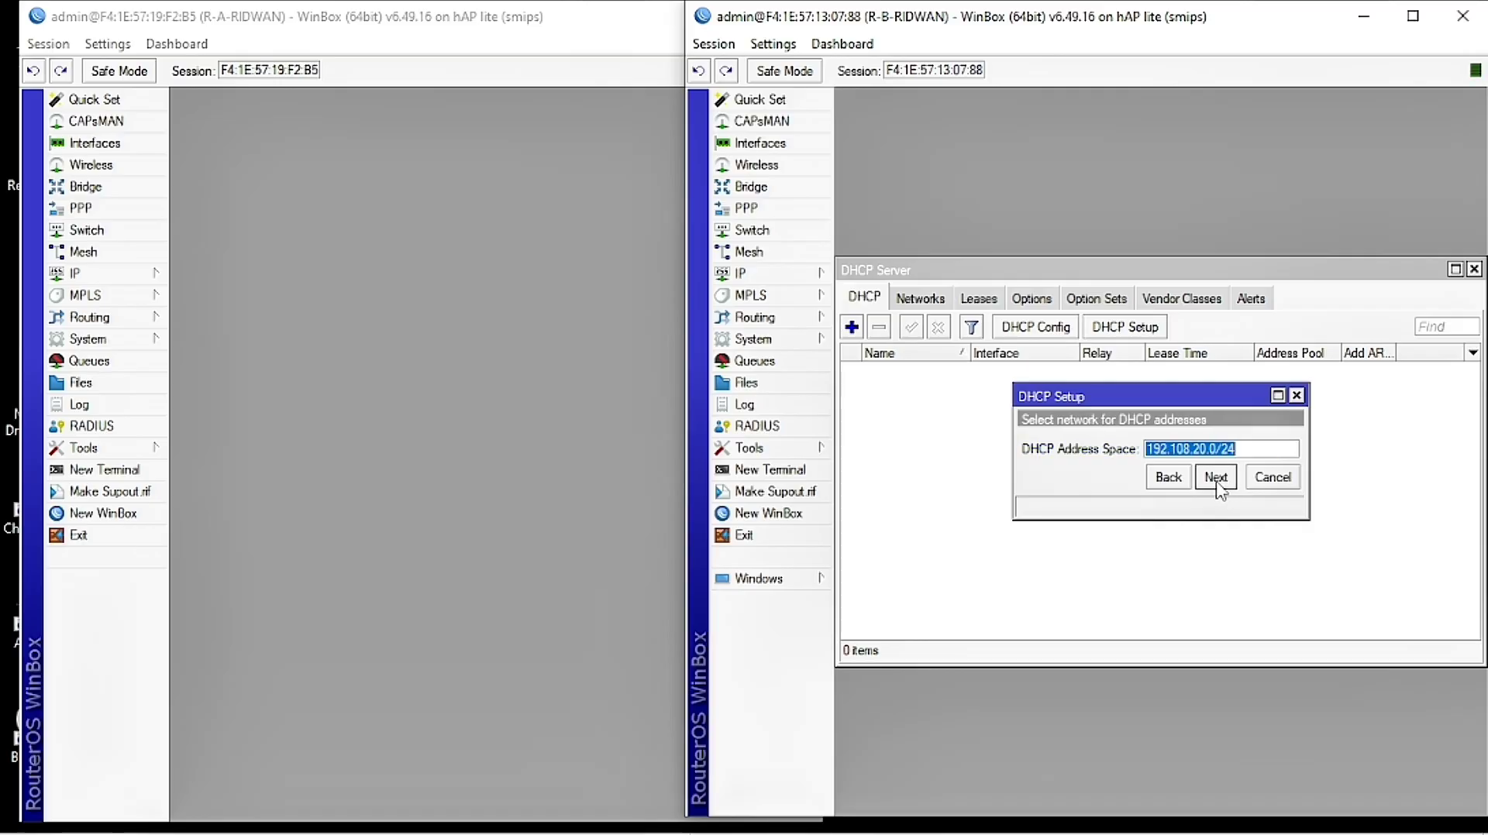
pyautogui.click(1216, 476)
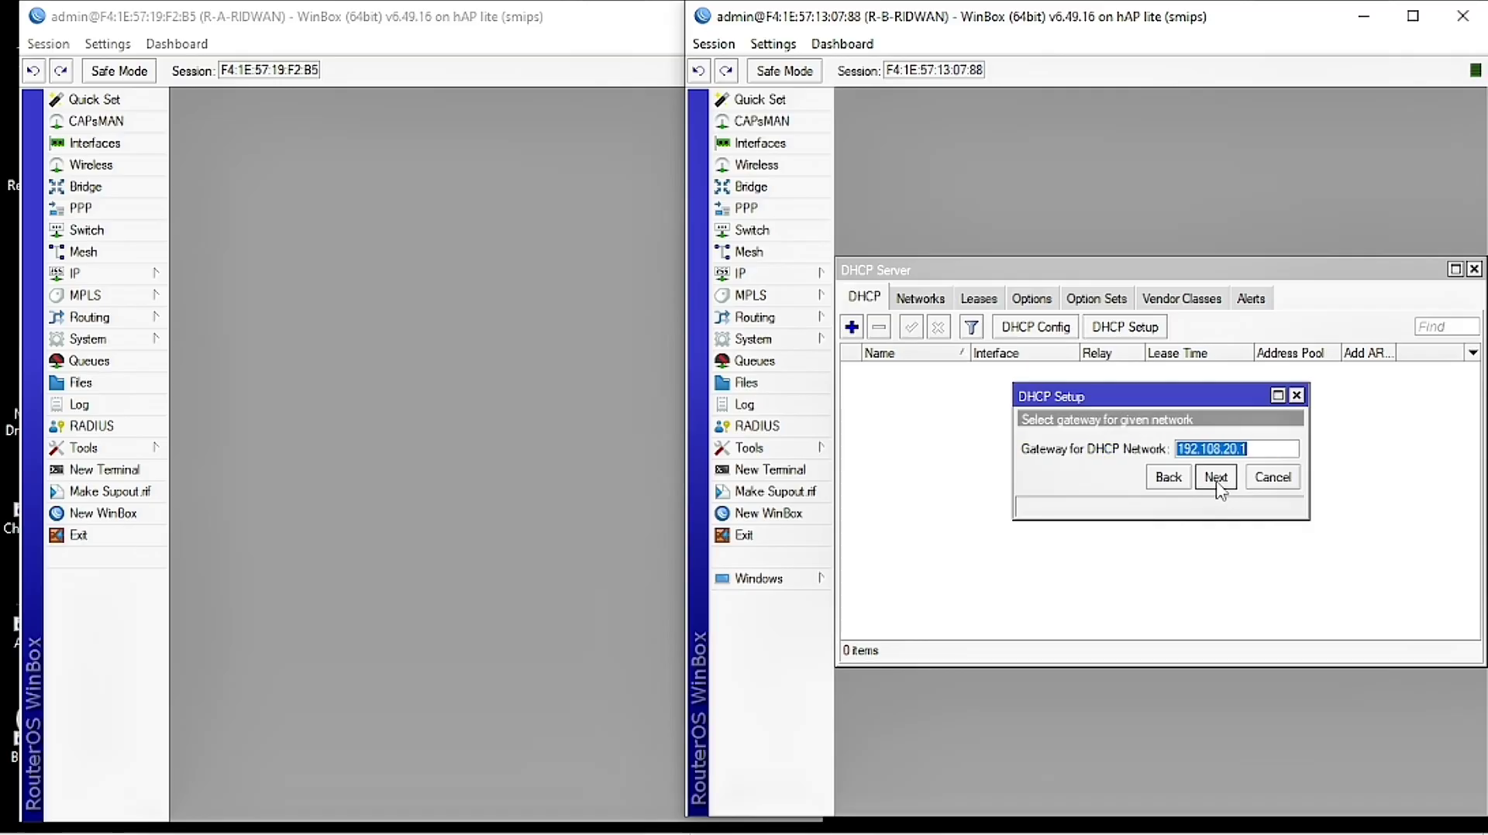
pyautogui.click(1230, 477)
# Step: End the address range at 192.108.20.20, keep DNS 192.168.1.1 and 00:10:00 lease, finish setup
pyautogui.click(1229, 451)
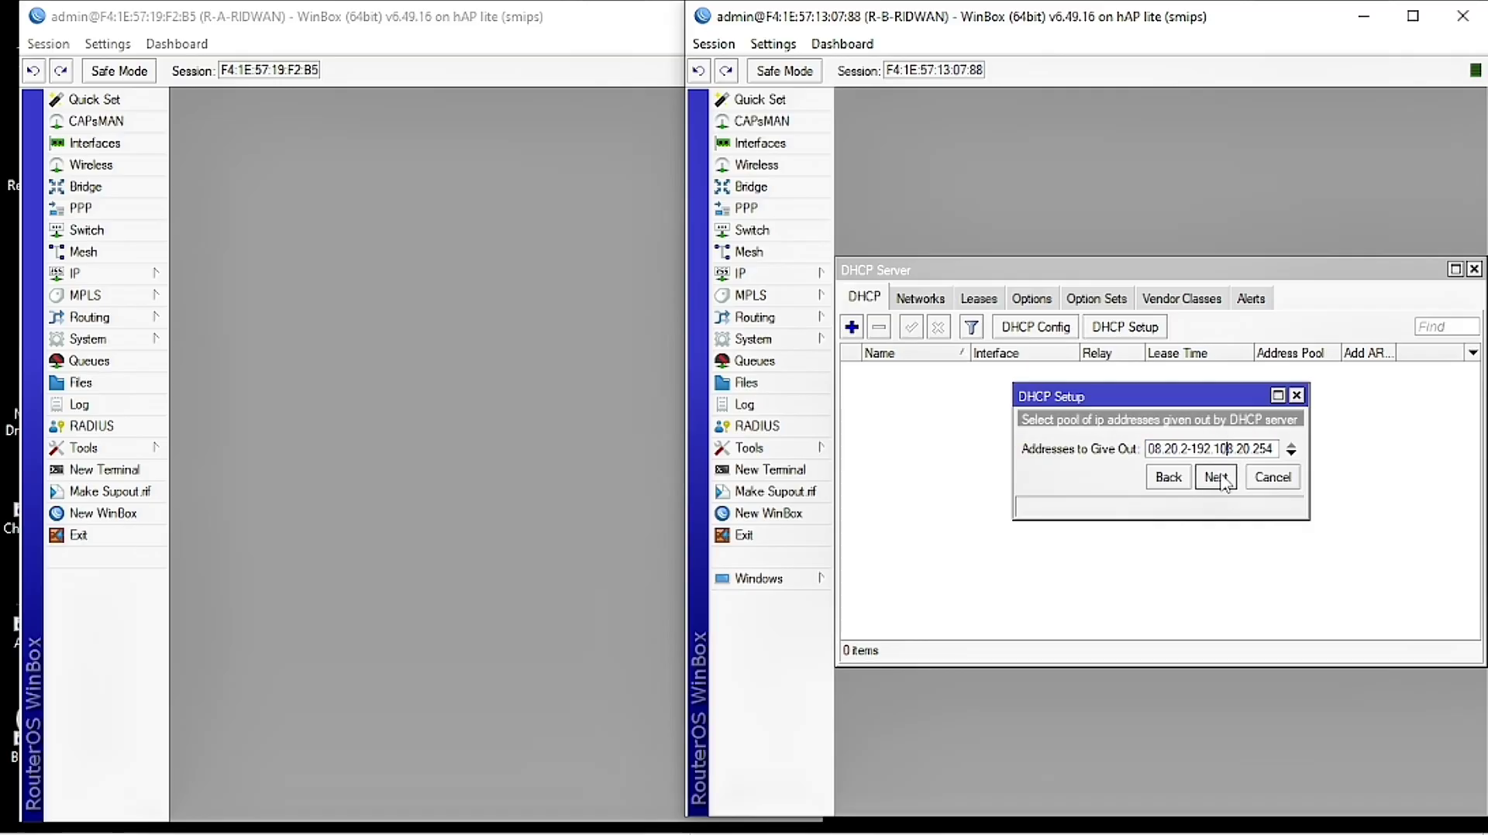
pyautogui.moveTo(1273, 449); pyautogui.dragTo(1264, 454)
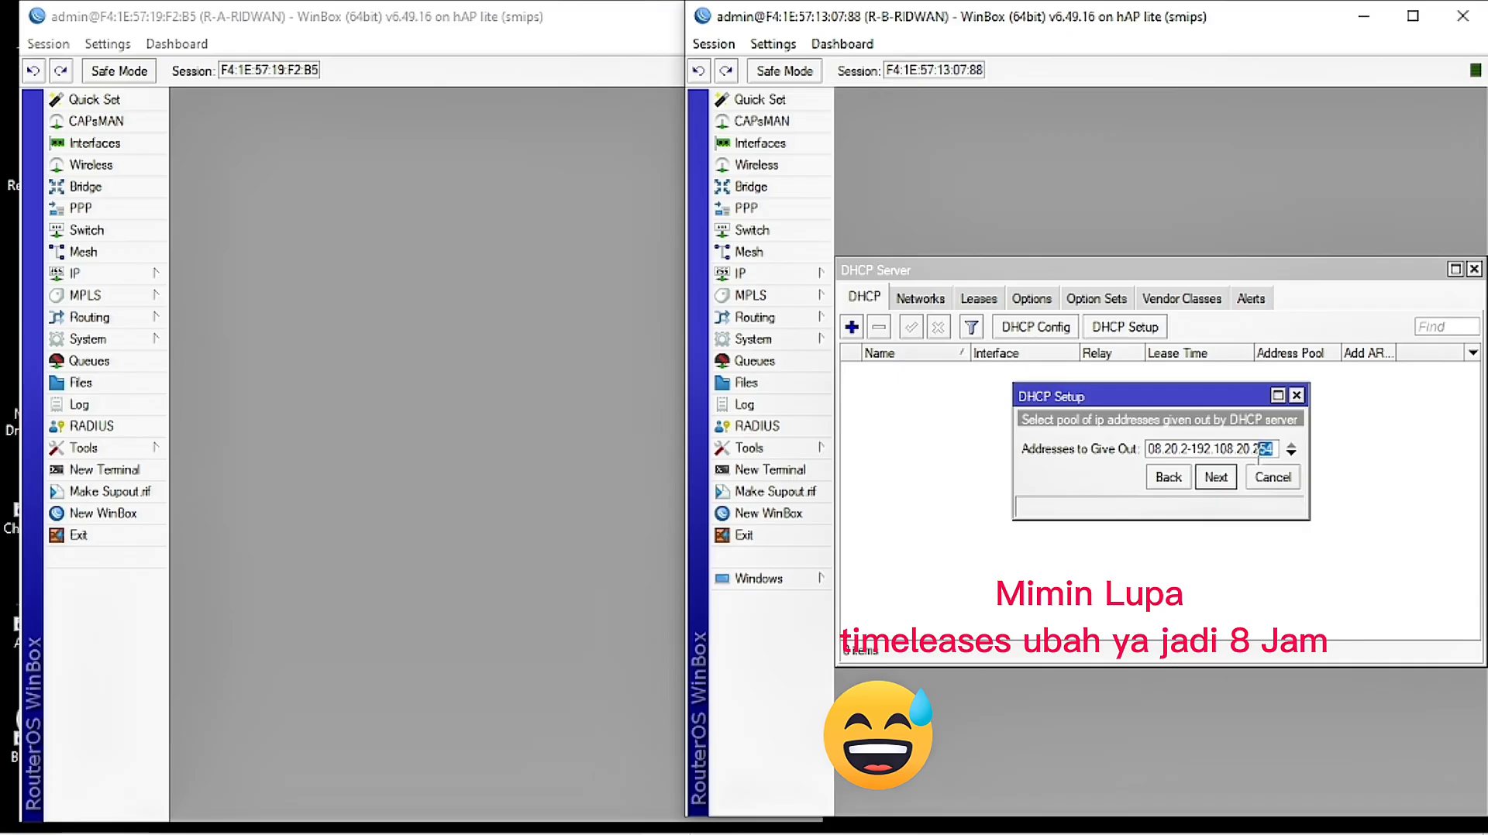
pyautogui.press('BackSpace')
pyautogui.press('BackSpace')
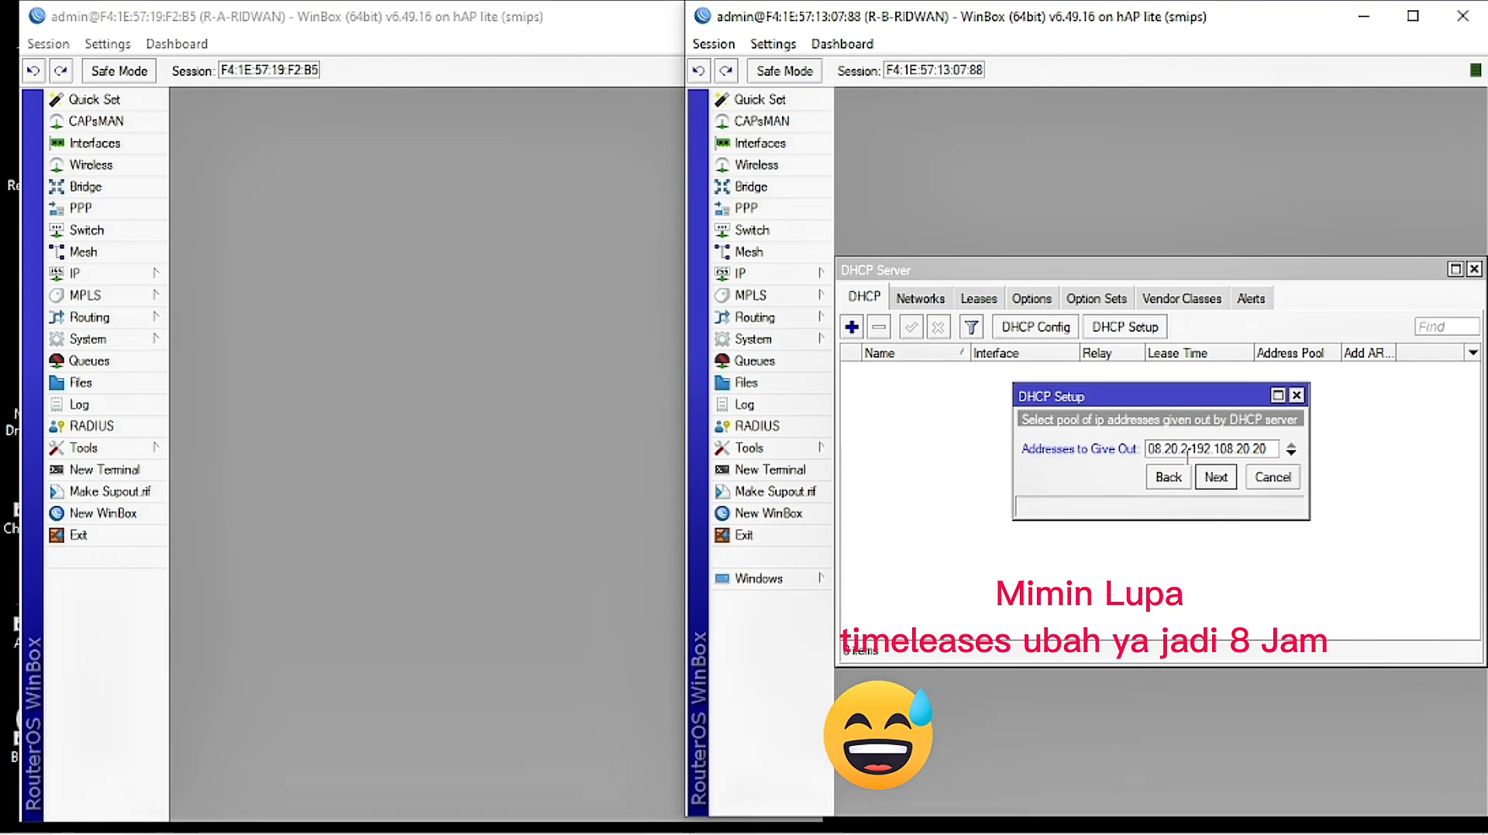
pyautogui.click(1224, 485)
pyautogui.click(1216, 478)
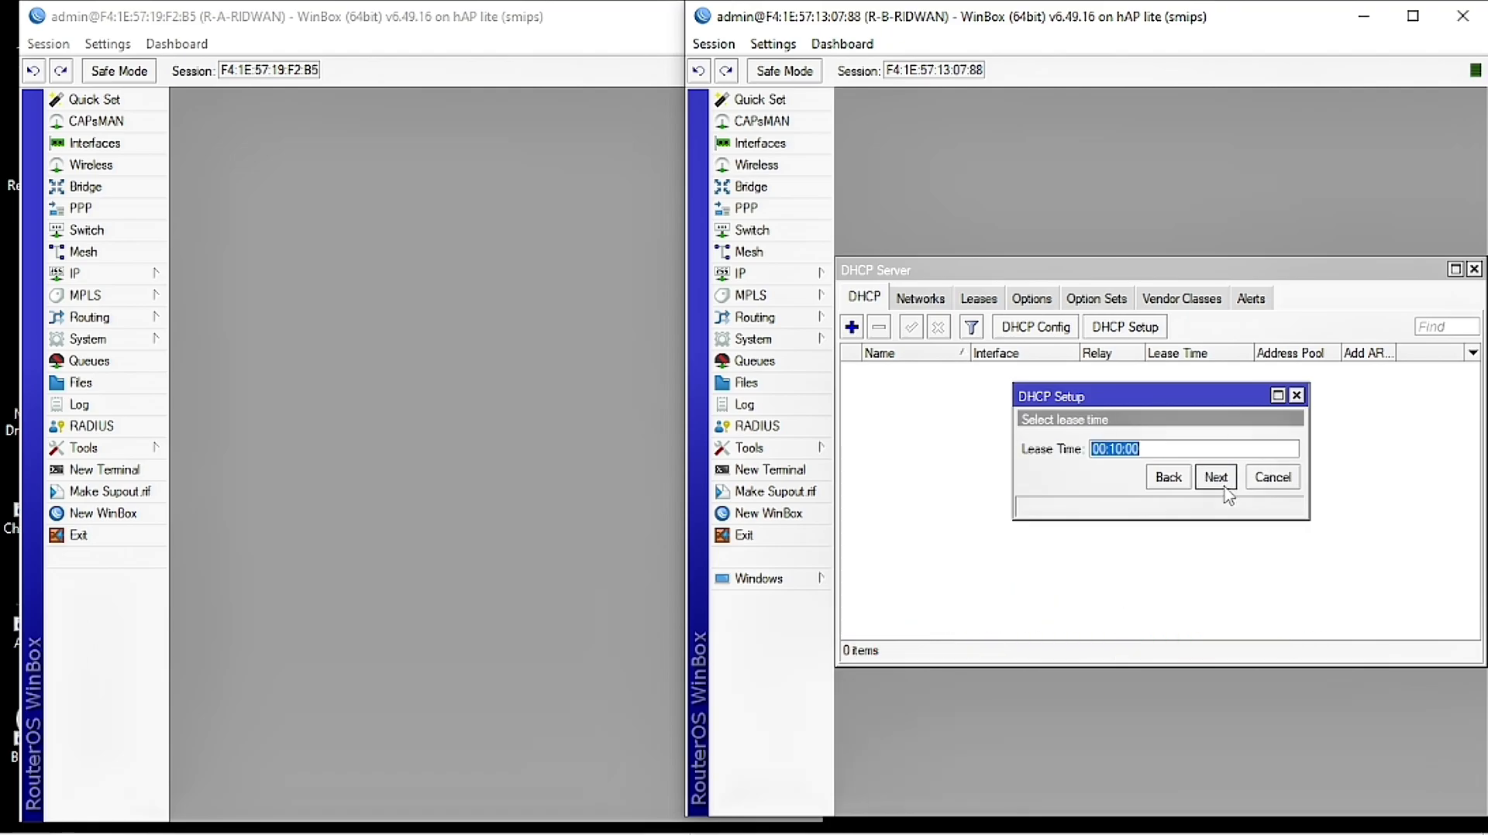
pyautogui.click(1216, 477)
pyautogui.click(1162, 445)
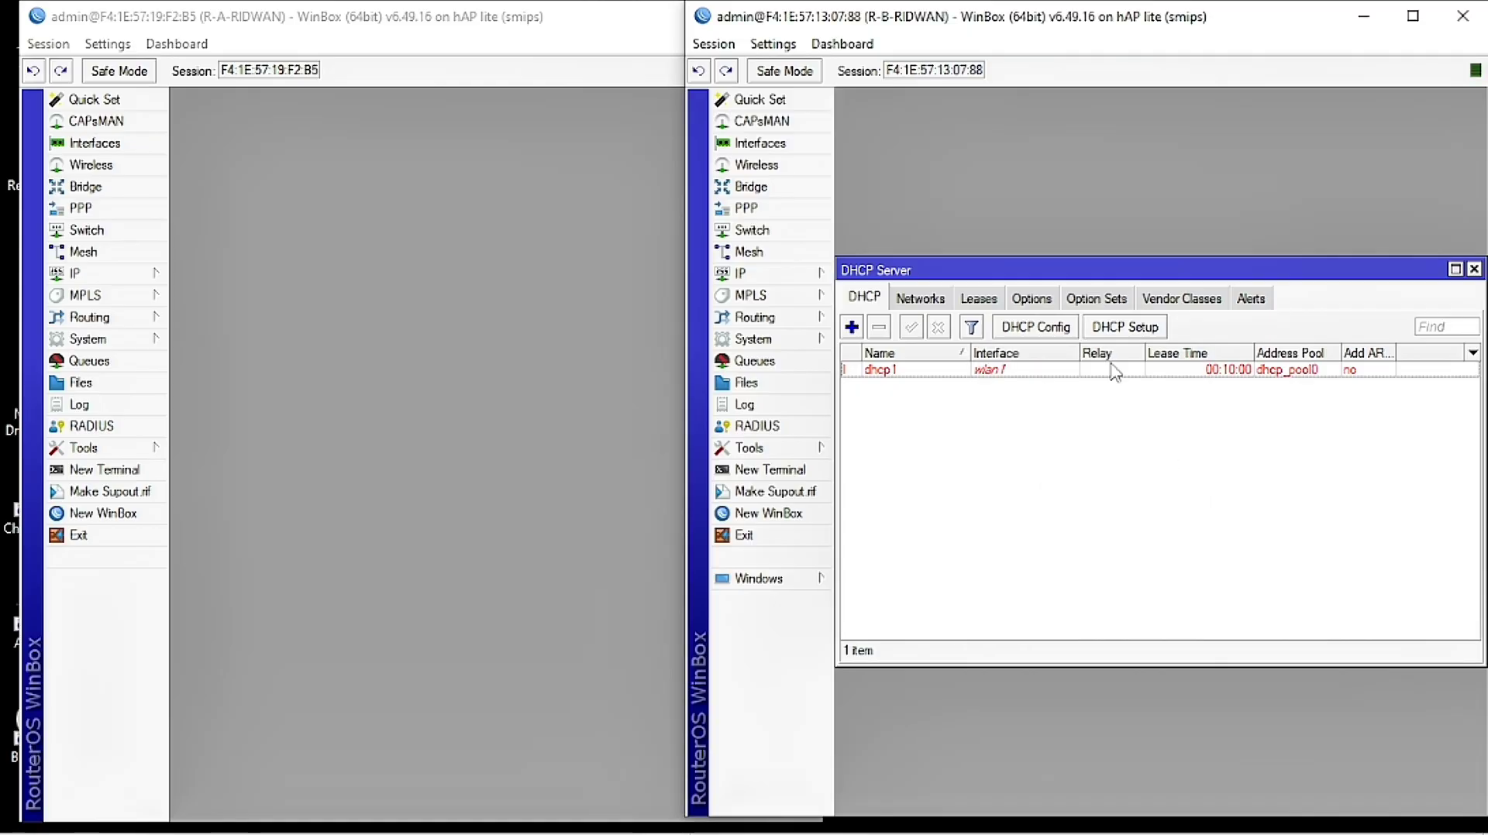
pyautogui.moveTo(1378, 271); pyautogui.dragTo(1349, 273)
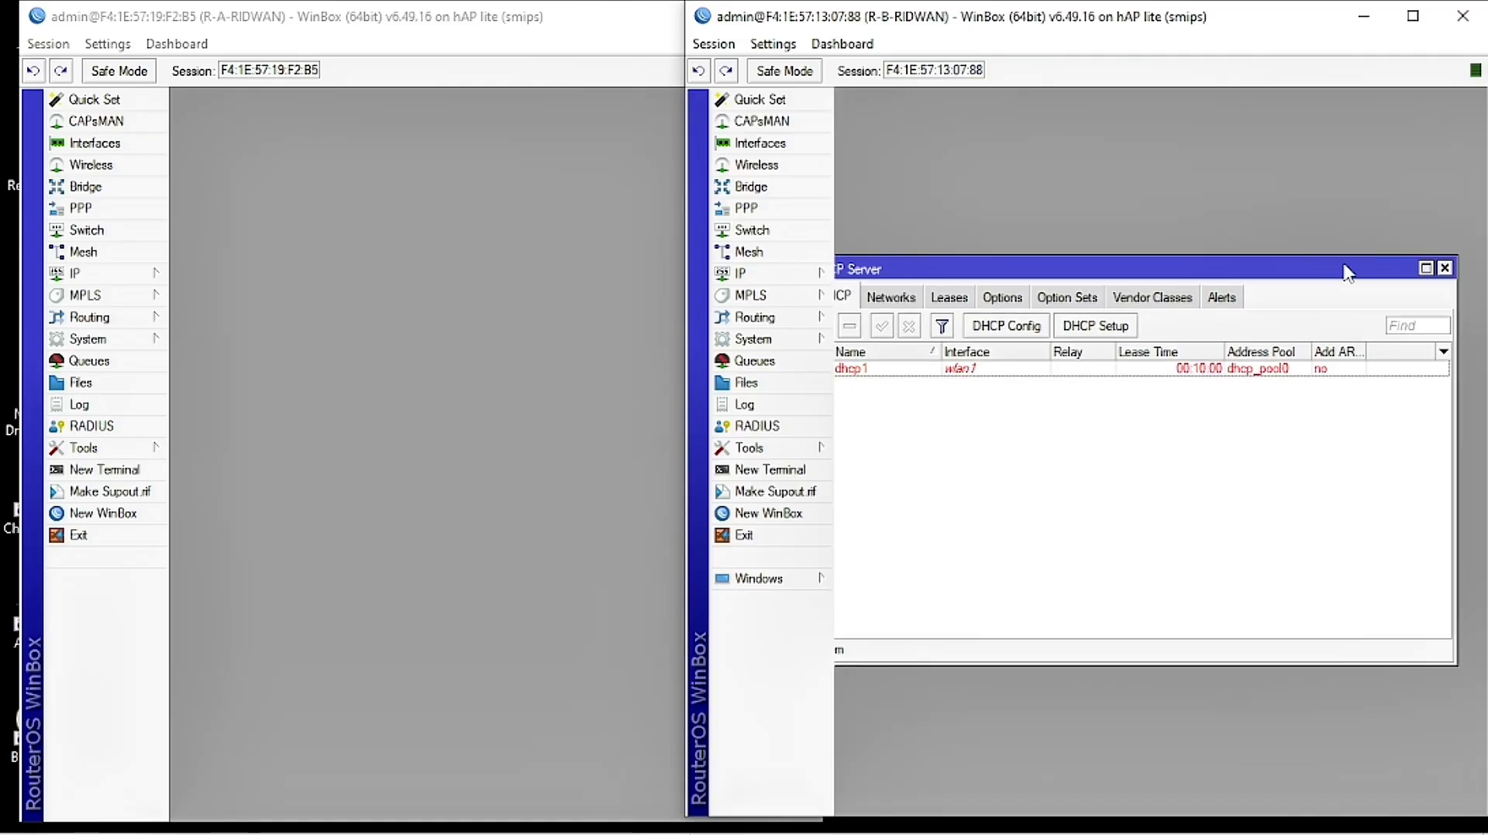
# Step: Close the DHCP window and add a new network under R-B's Routing > OSPF > Networks
pyautogui.click(1445, 269)
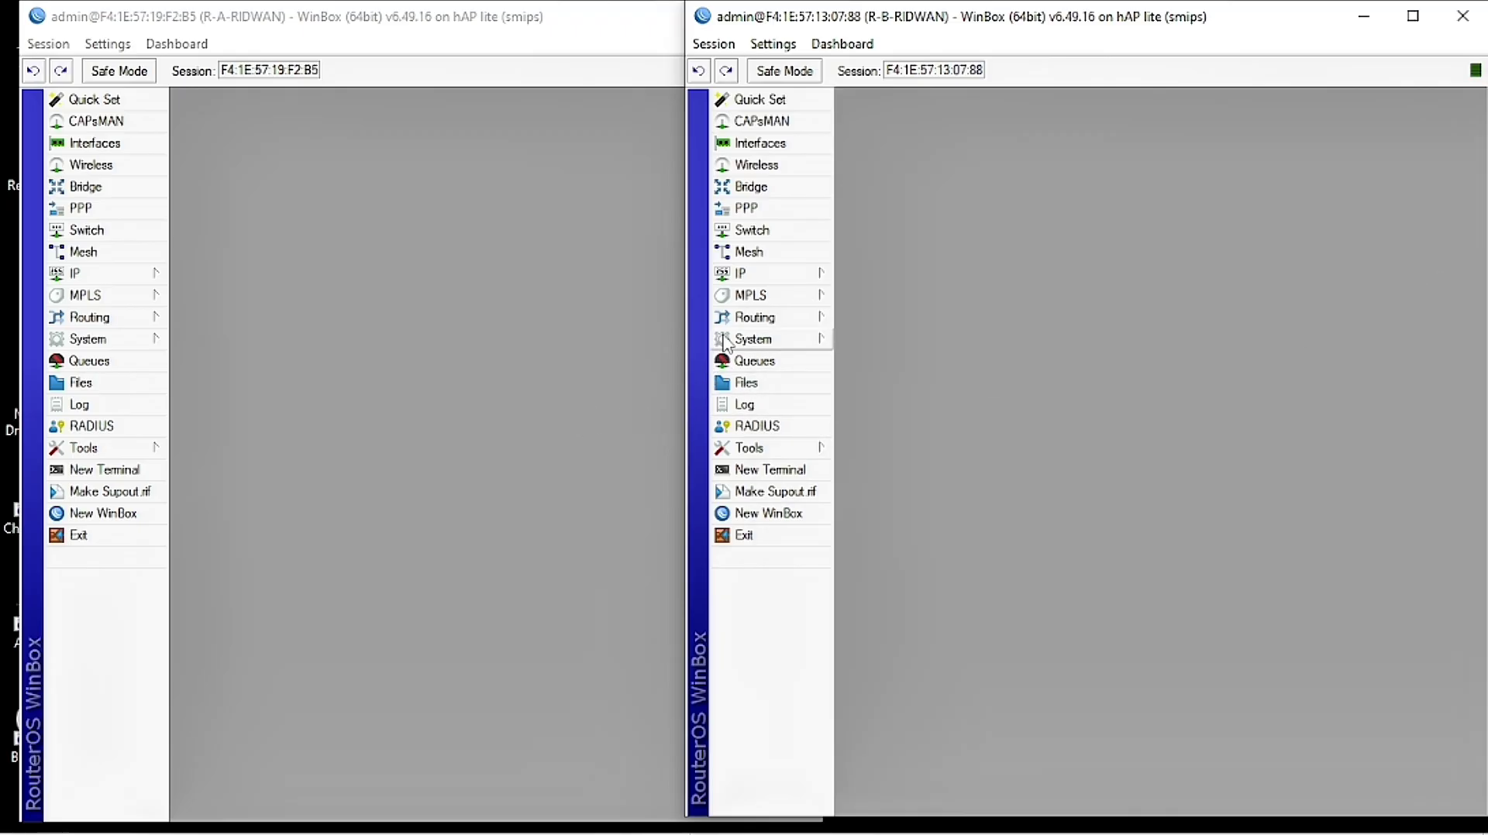
pyautogui.click(802, 319)
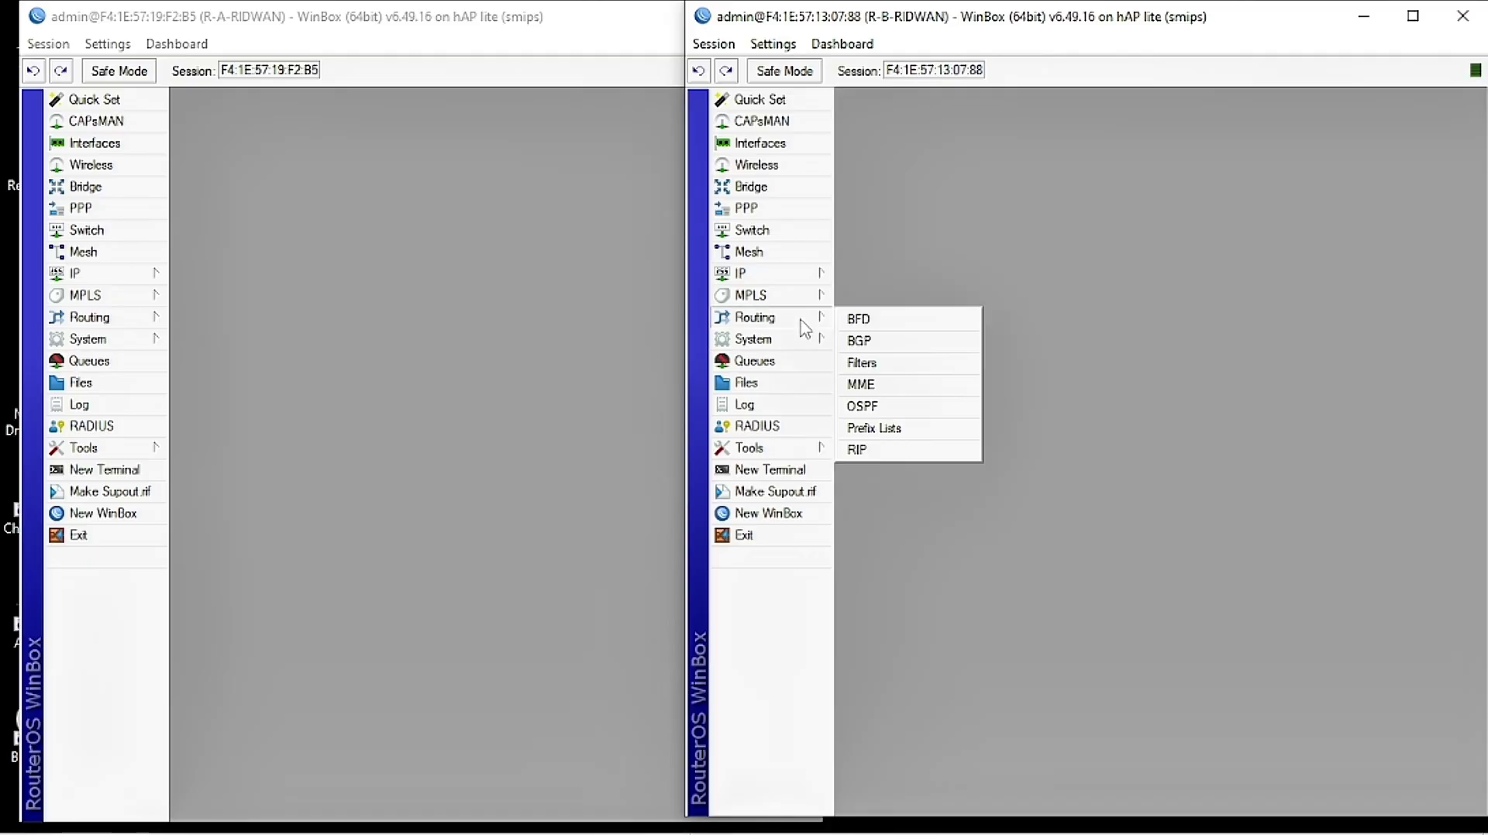
pyautogui.click(893, 412)
pyautogui.moveTo(959, 263); pyautogui.dragTo(970, 297)
pyautogui.click(878, 326)
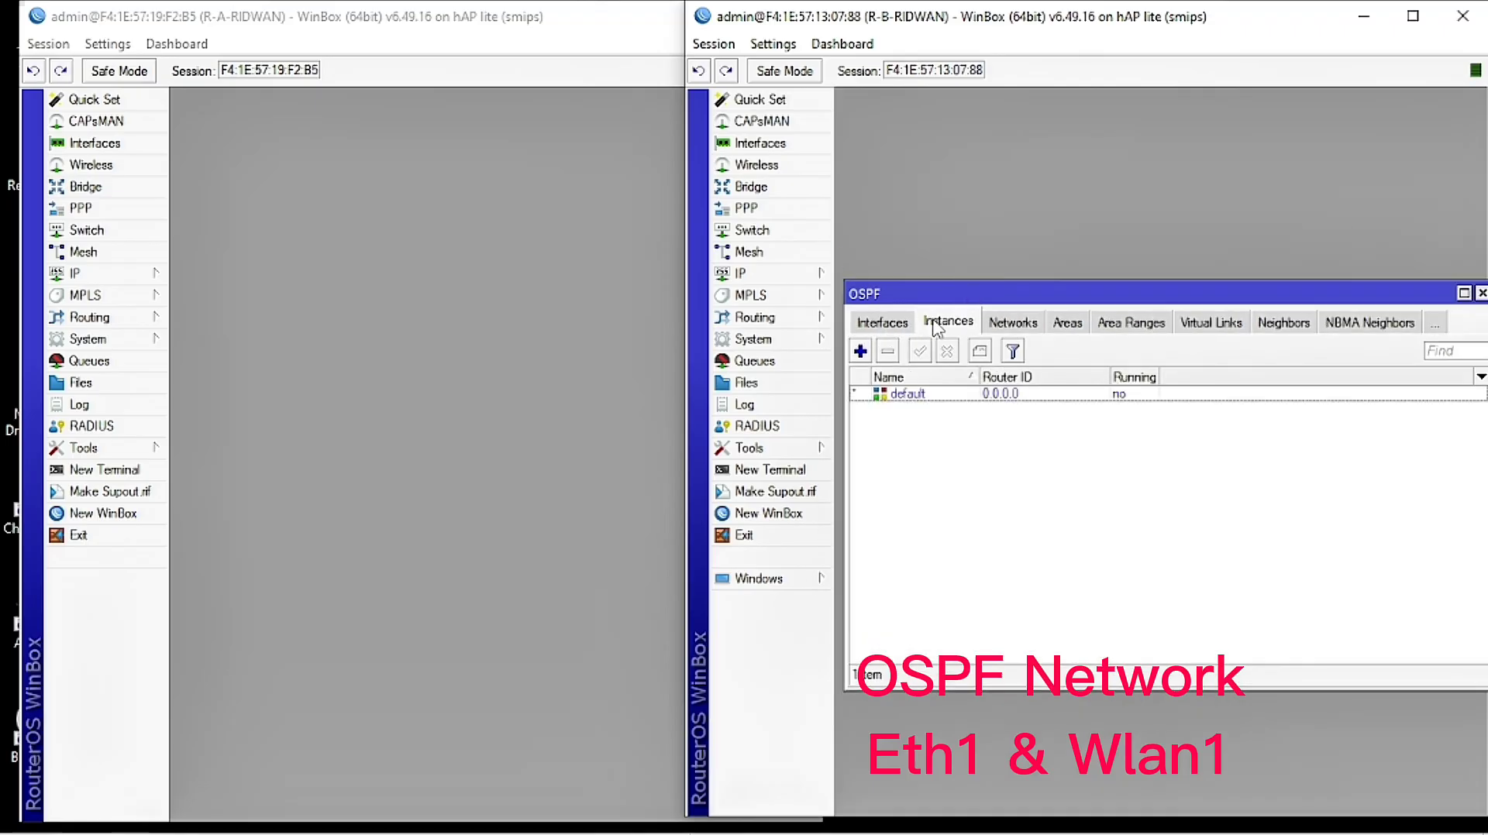
pyautogui.click(1010, 331)
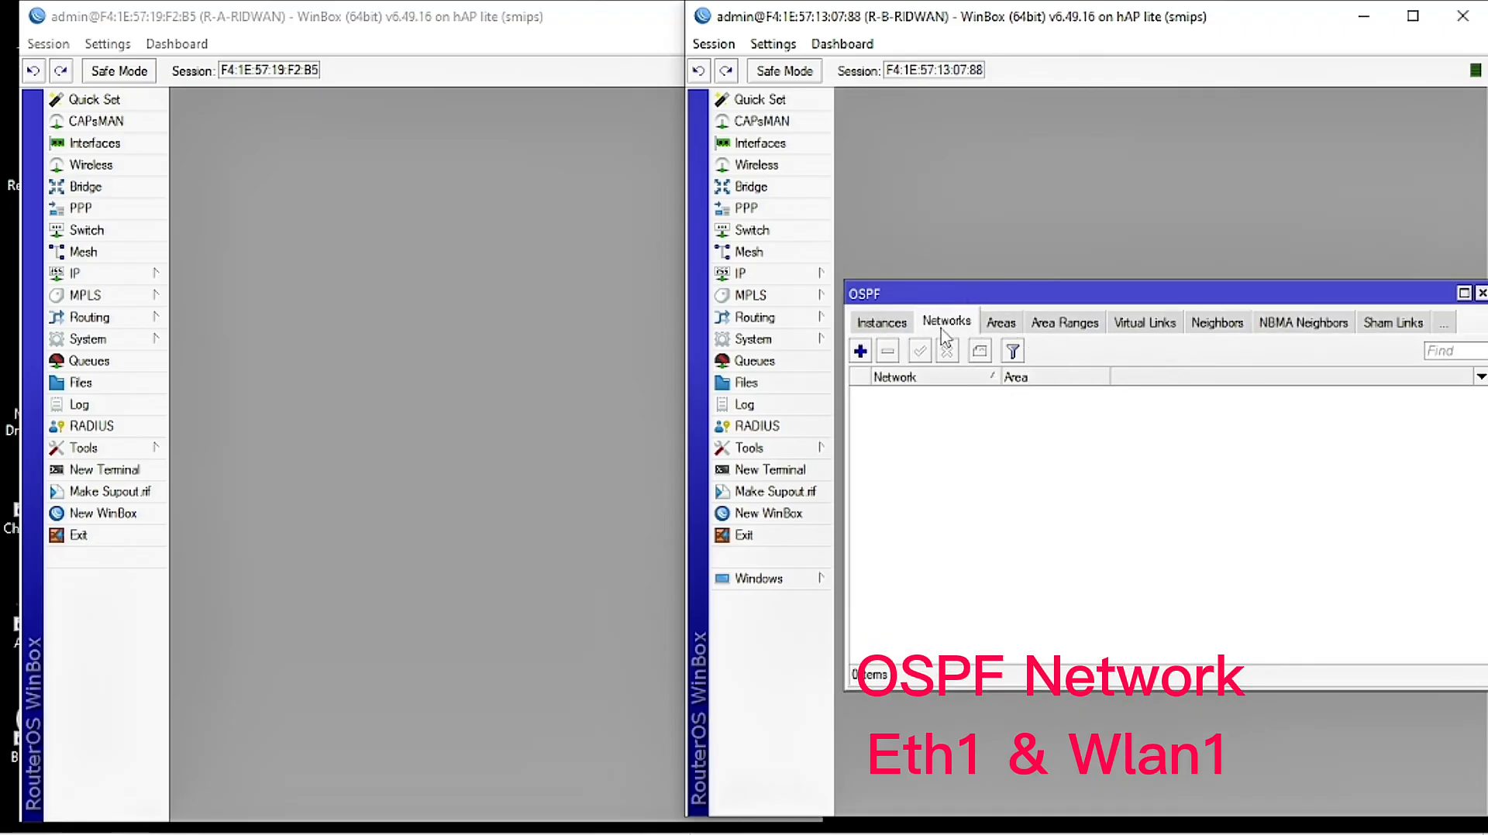
pyautogui.click(860, 351)
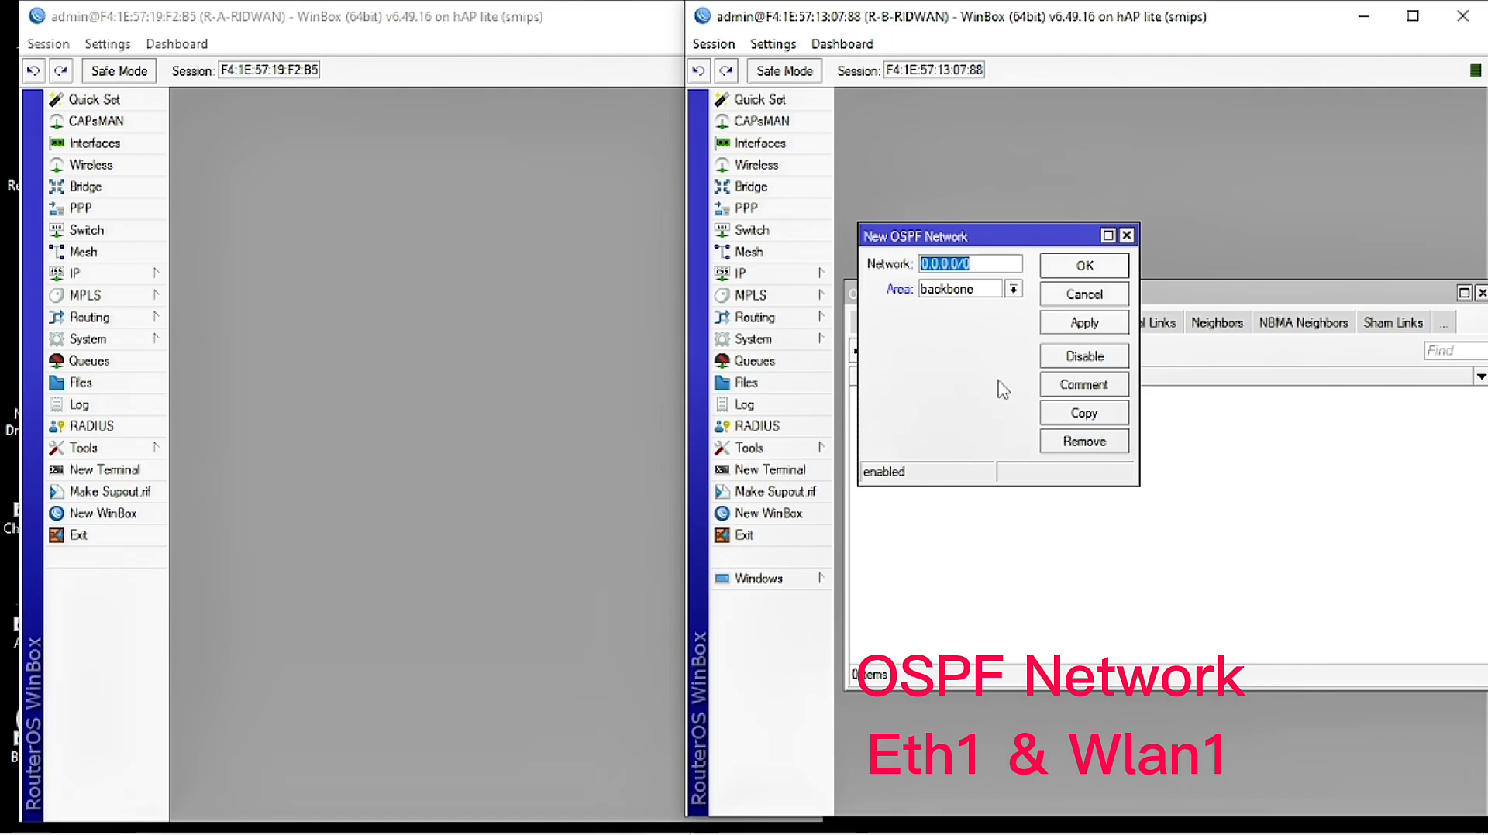
pyautogui.moveTo(1000, 247); pyautogui.dragTo(997, 314)
# Step: Copy the 192.168.1.0 network value from R-B's 192.168.1.10/24 address entry
pyautogui.click(751, 274)
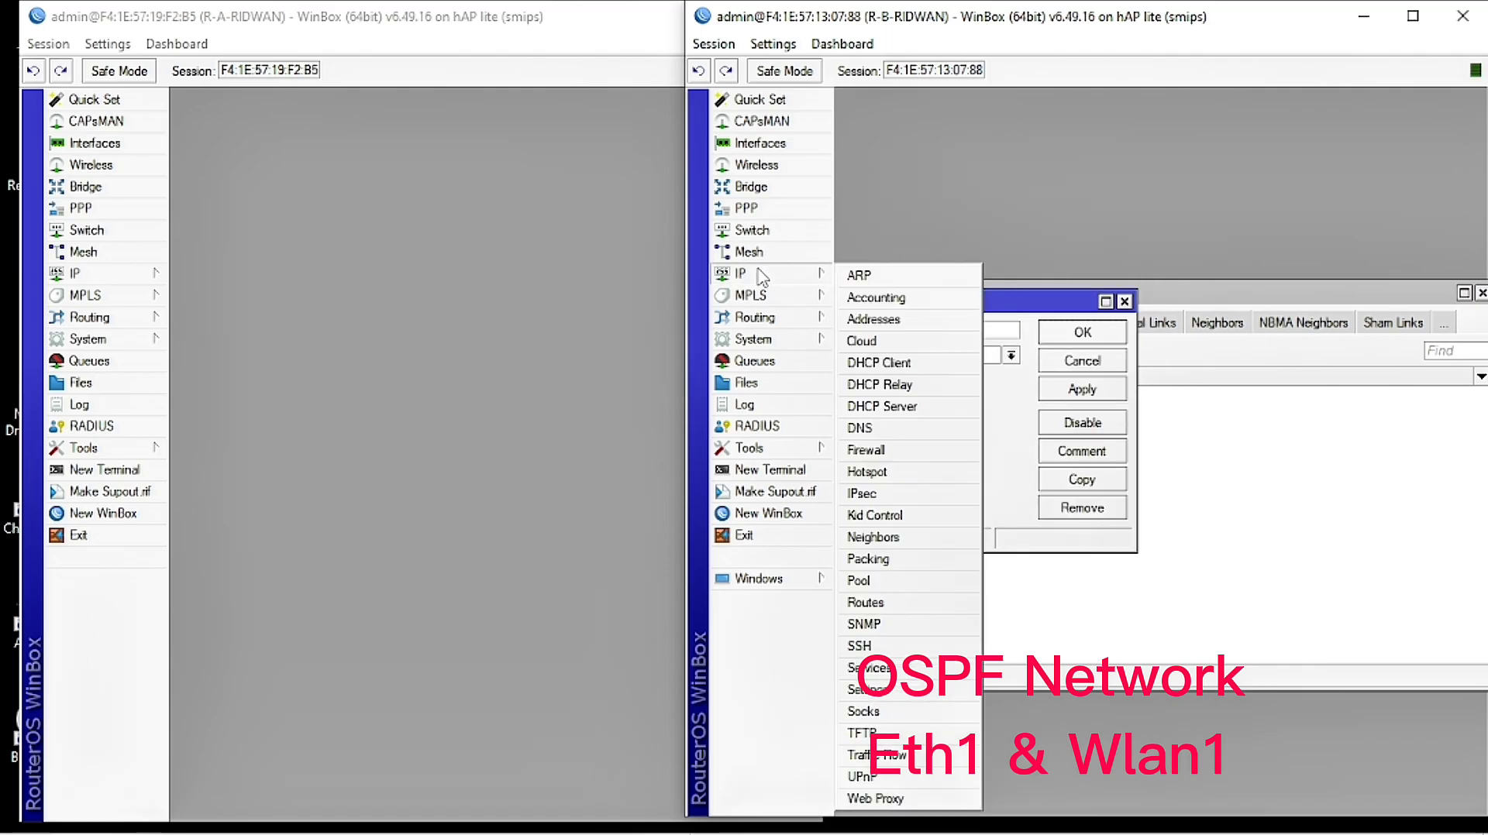
pyautogui.click(873, 319)
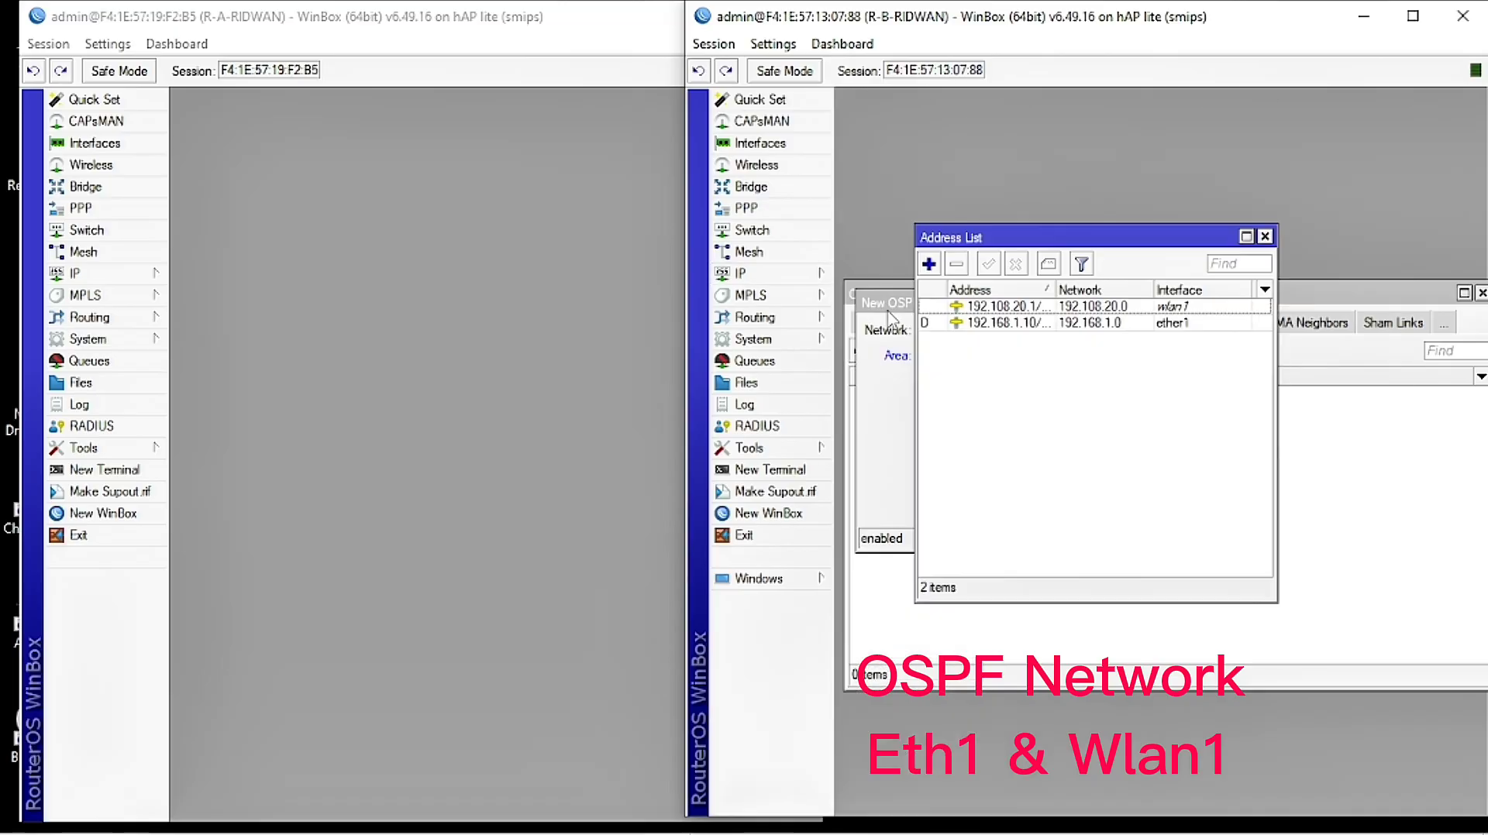
pyautogui.moveTo(999, 245); pyautogui.dragTo(1230, 290)
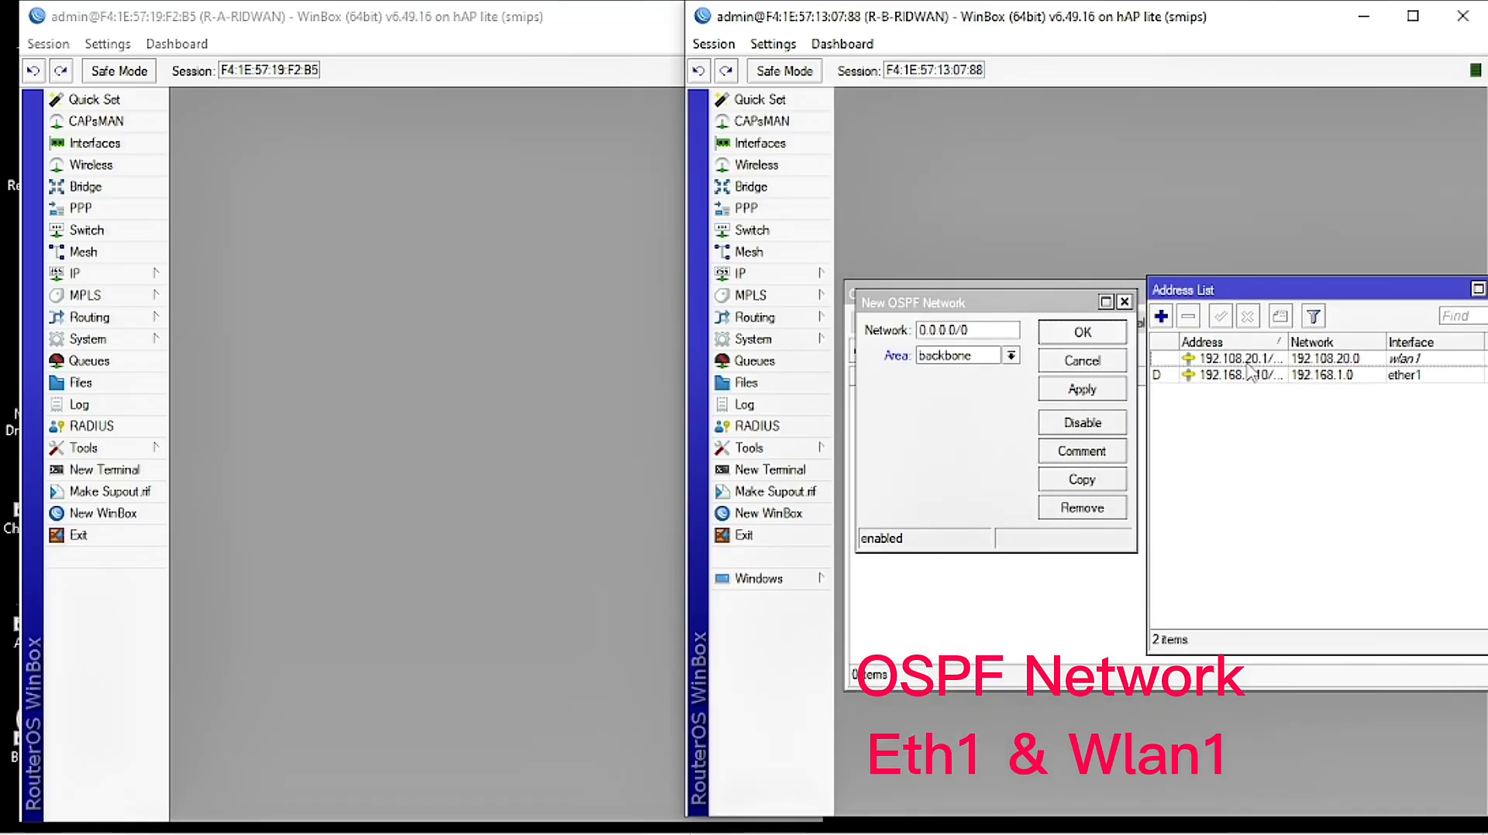
pyautogui.click(1380, 375)
pyautogui.click(1397, 359)
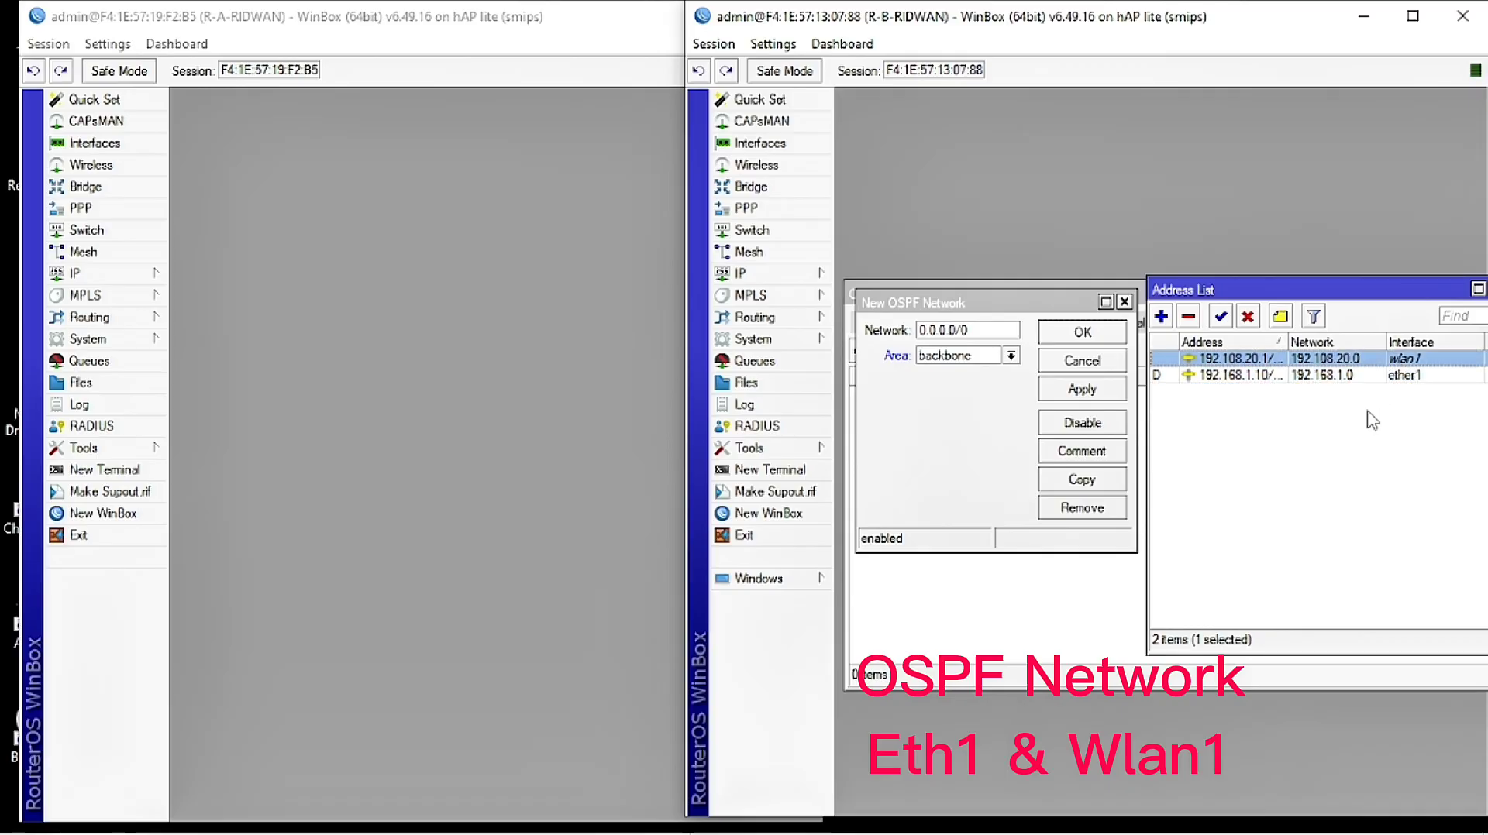
pyautogui.doubleClick(1320, 377)
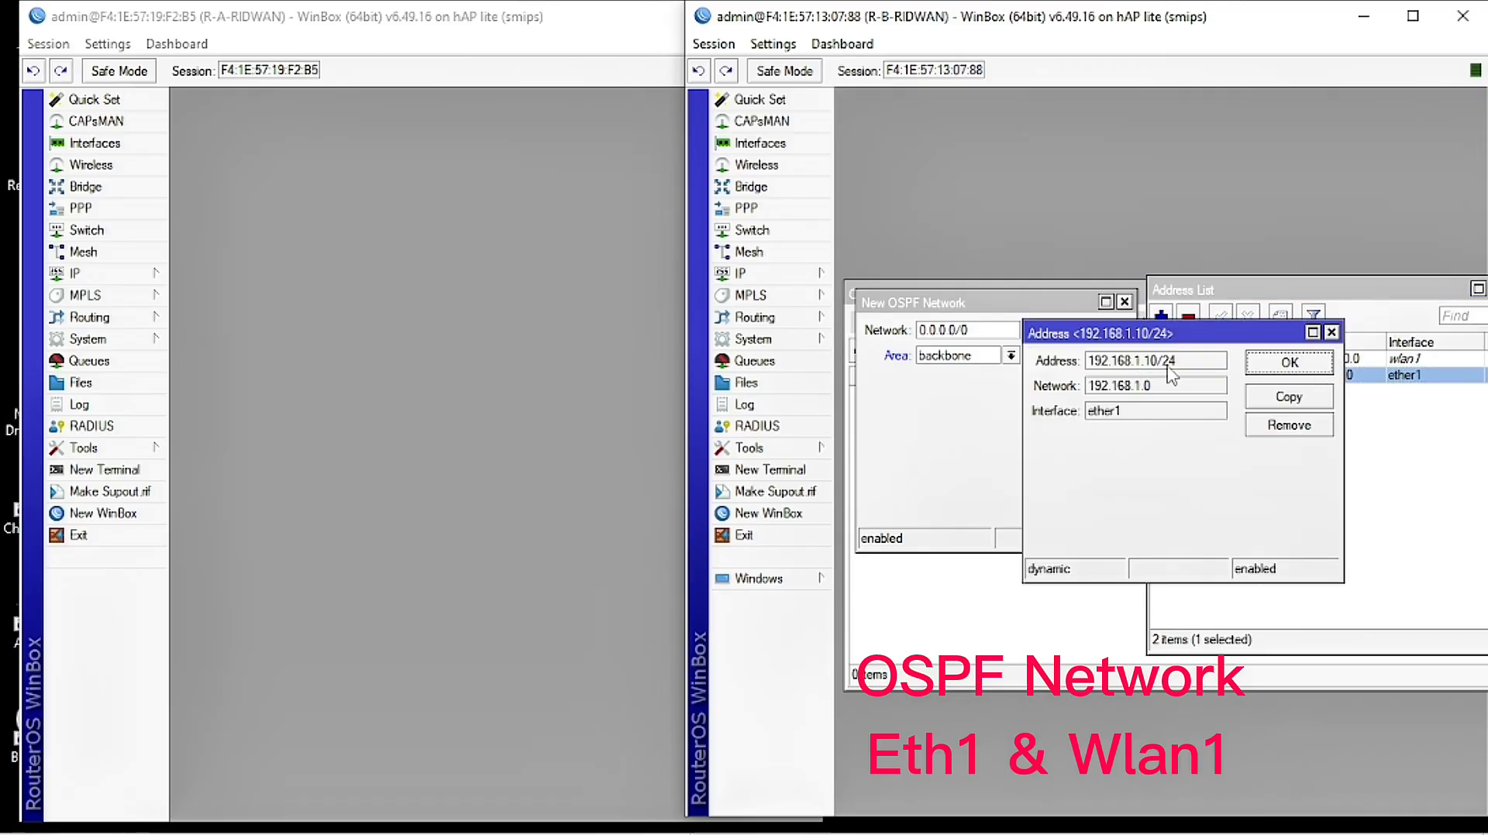
pyautogui.moveTo(1172, 388); pyautogui.dragTo(1073, 406)
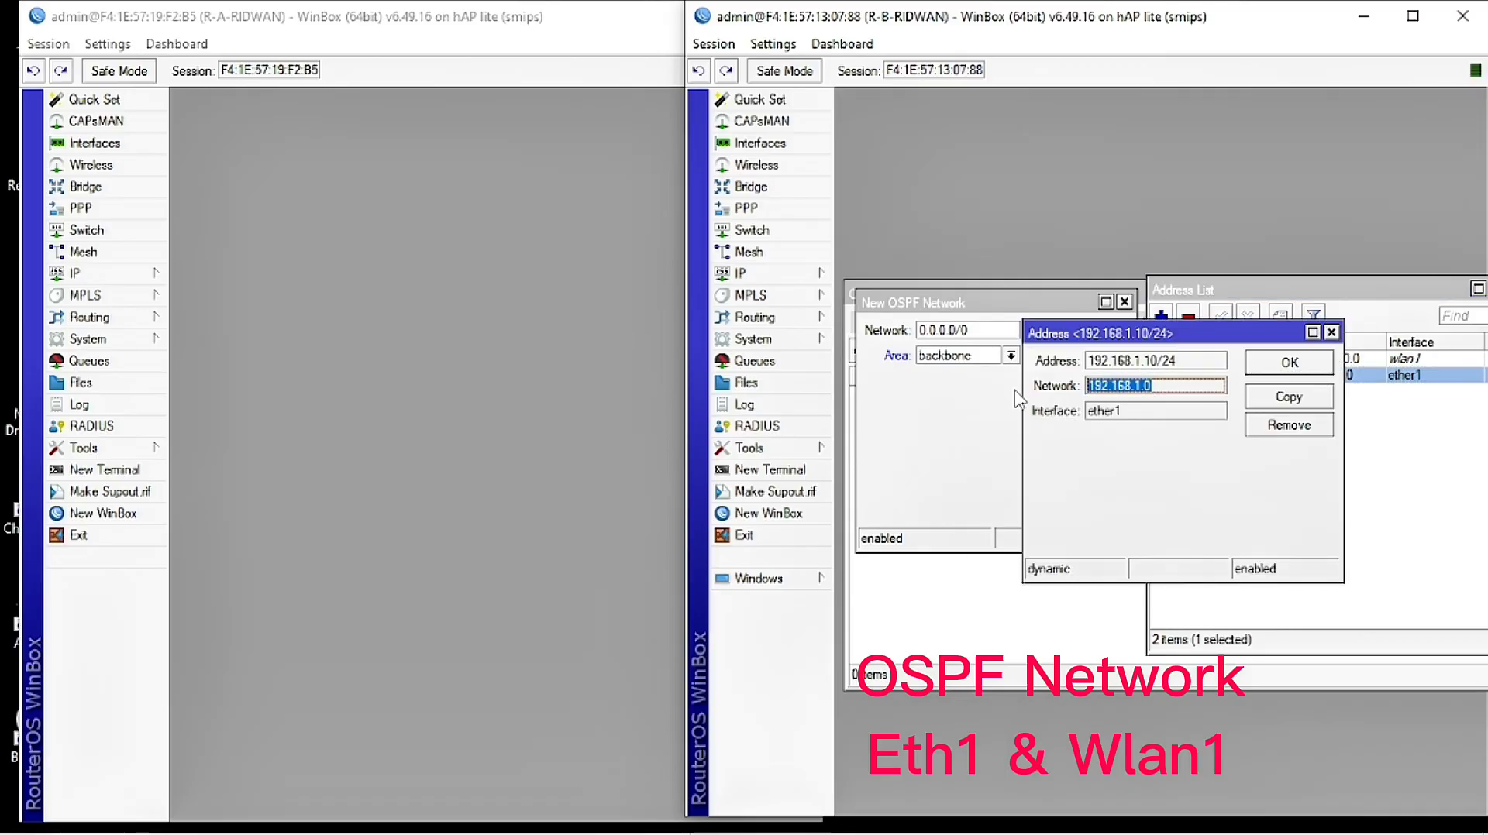
pyautogui.rightClick(1121, 394)
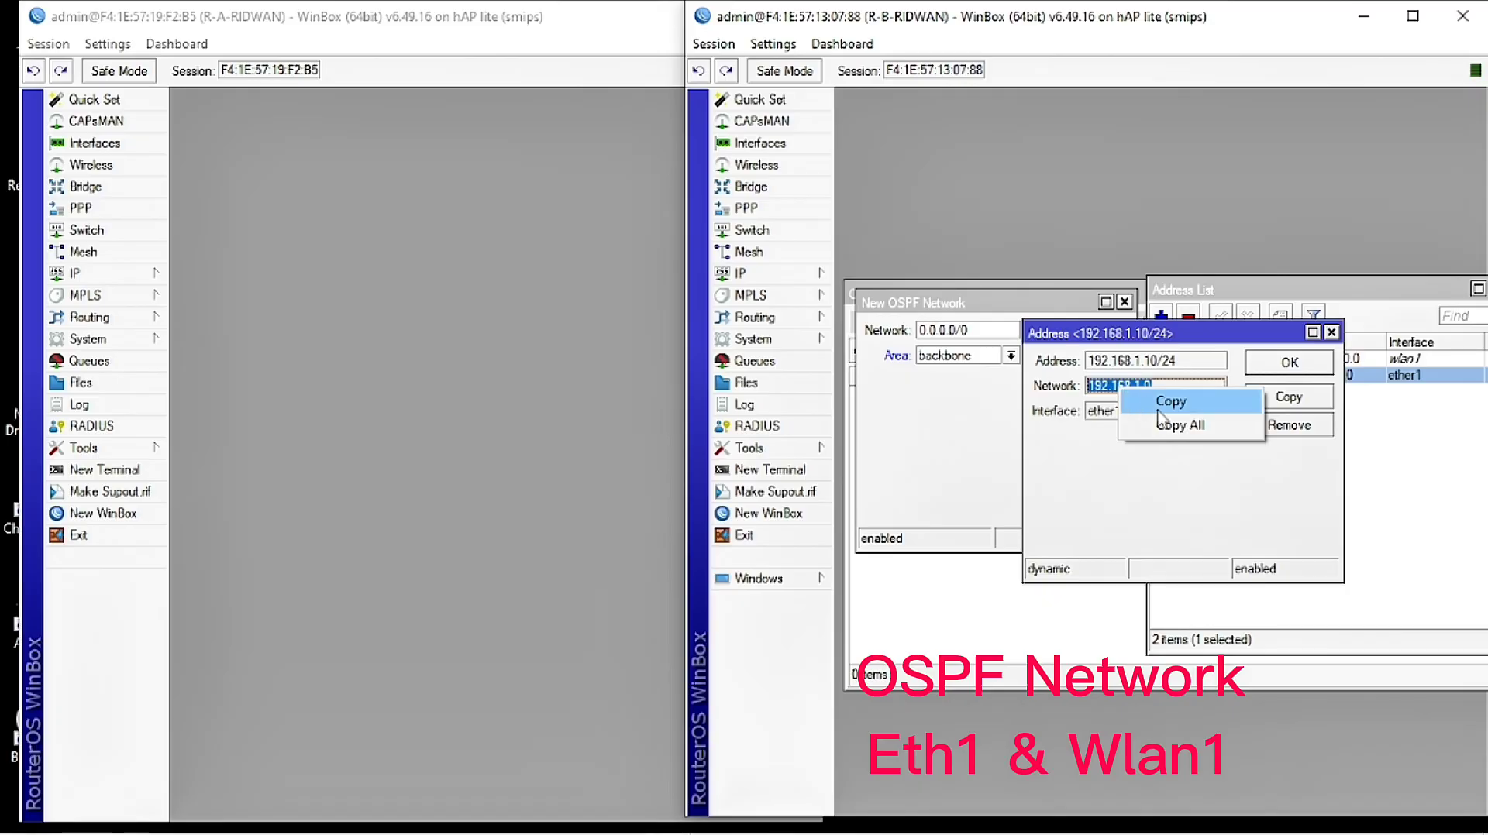
pyautogui.click(1156, 400)
# Step: Paste 192.168.1.0, append /24 in area backbone, and save the OSPF network
pyautogui.moveTo(1007, 331); pyautogui.dragTo(903, 335)
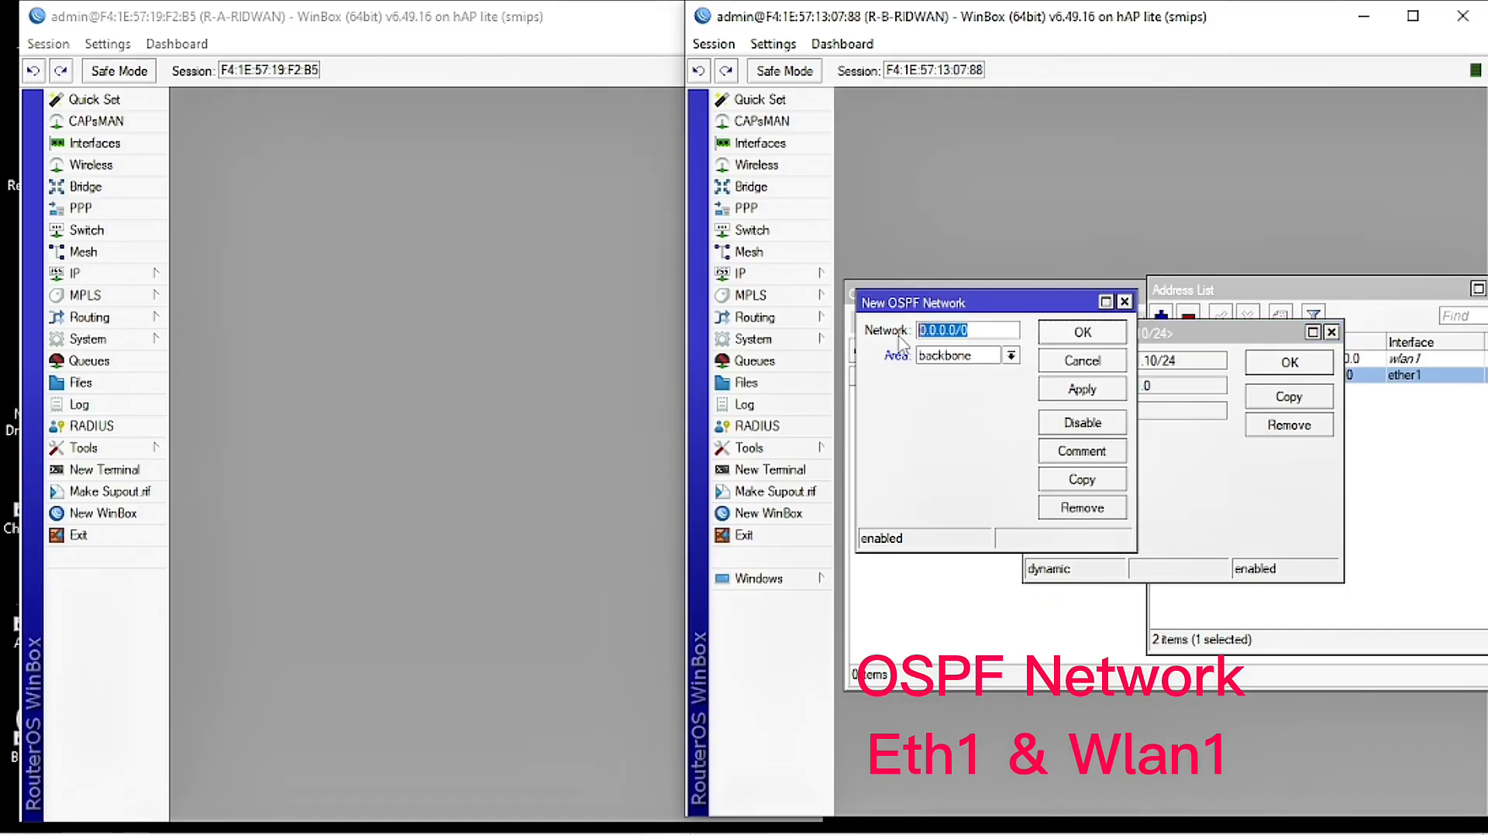
pyautogui.rightClick(928, 333)
pyautogui.click(972, 396)
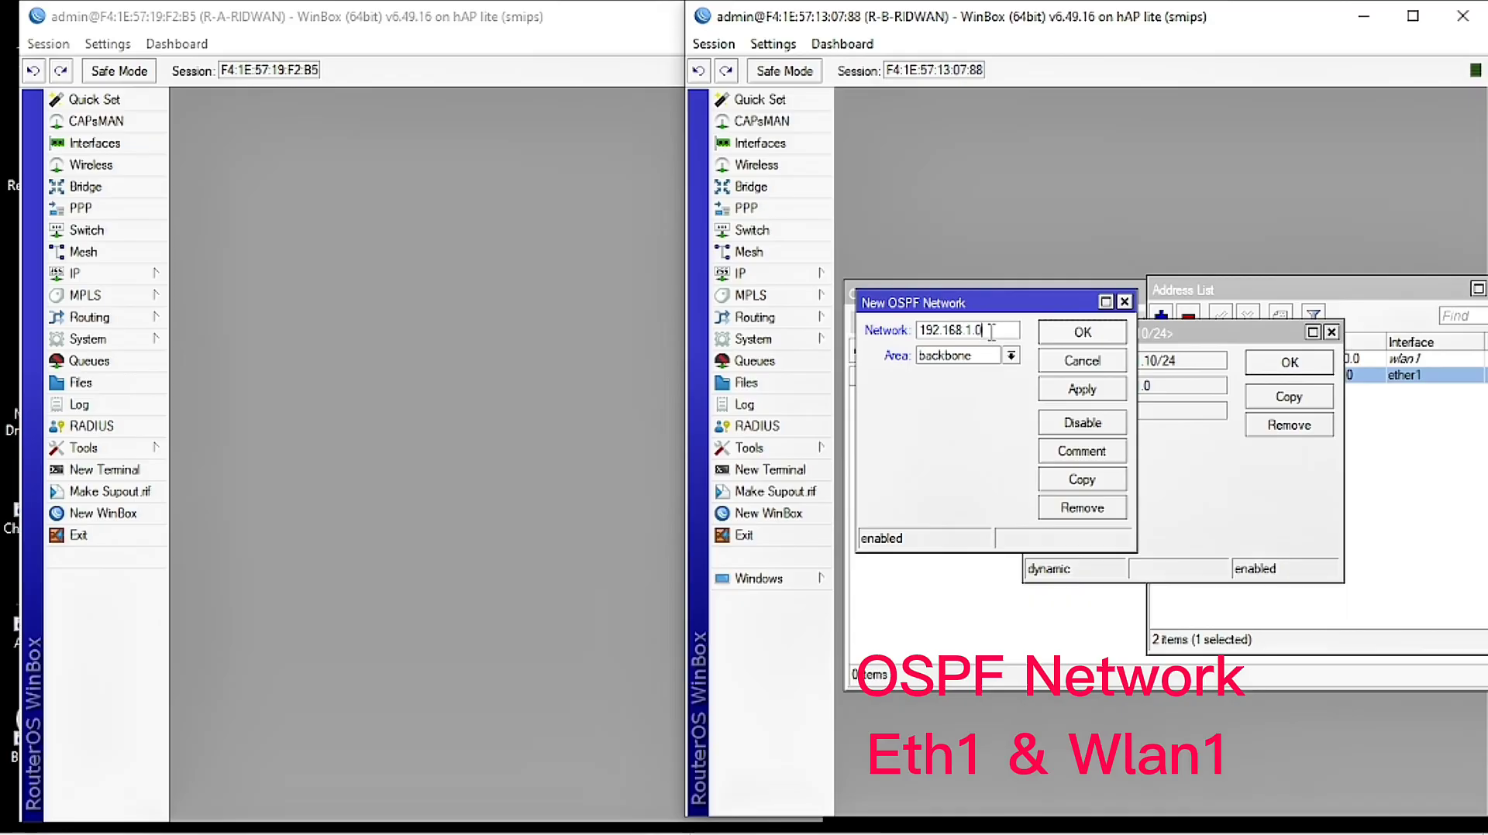
pyautogui.write('/24')
pyautogui.click(1058, 391)
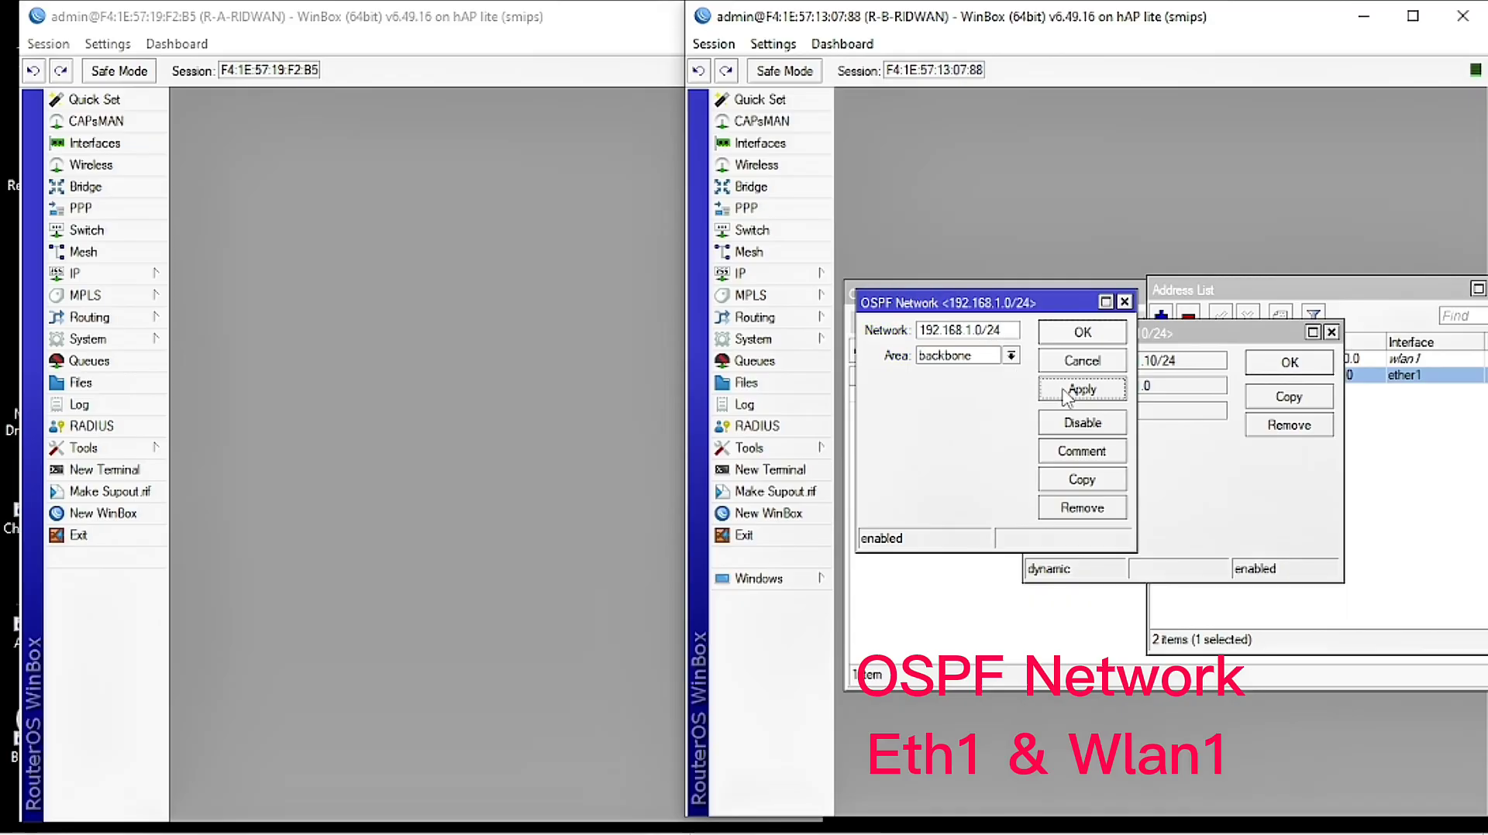
pyautogui.click(1082, 333)
pyautogui.click(1000, 423)
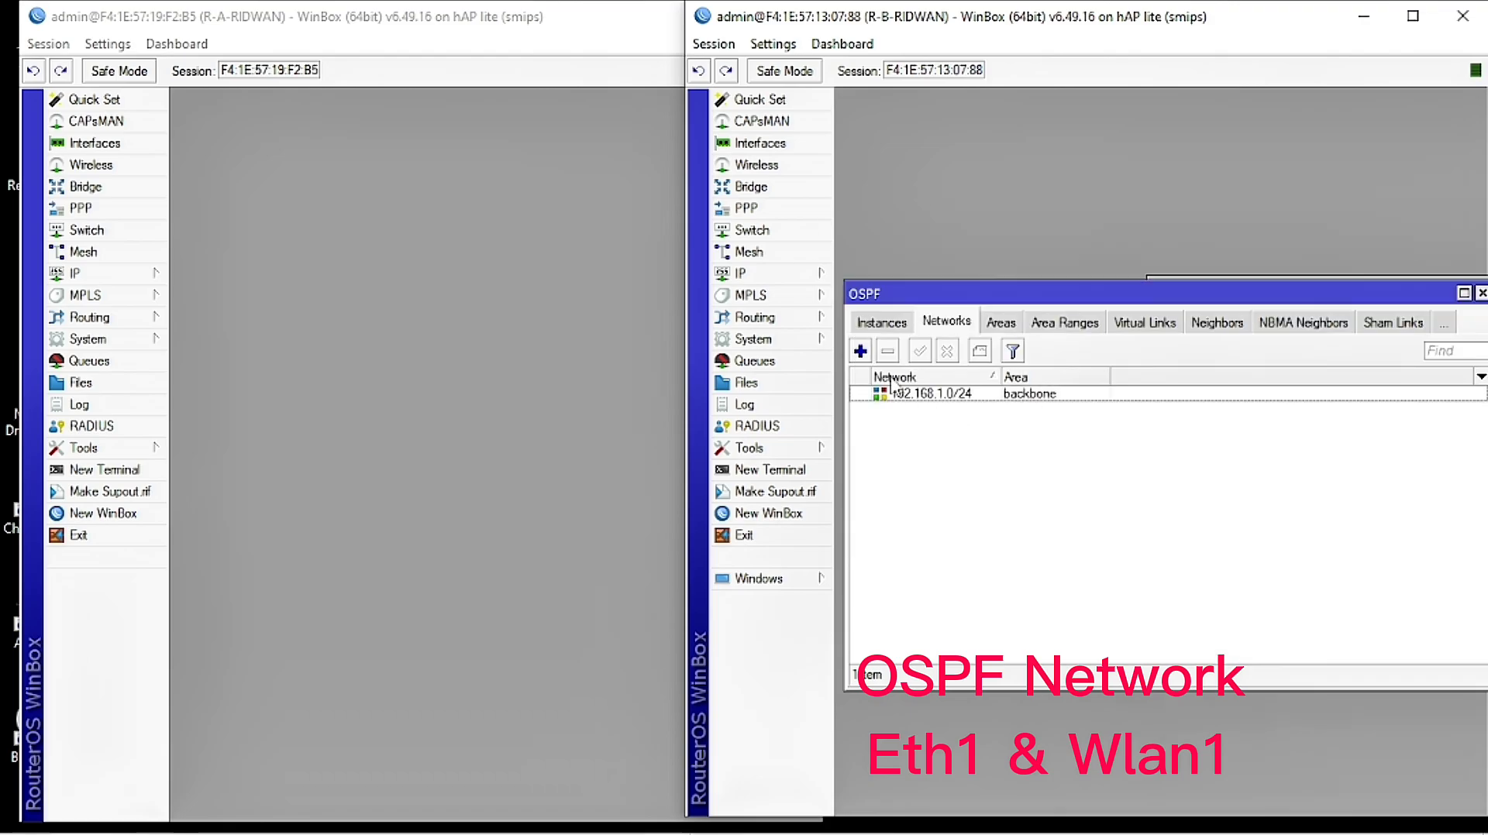
# Step: Copy wlan1's network value 192.108.20.0 from R-B's address list
pyautogui.click(861, 351)
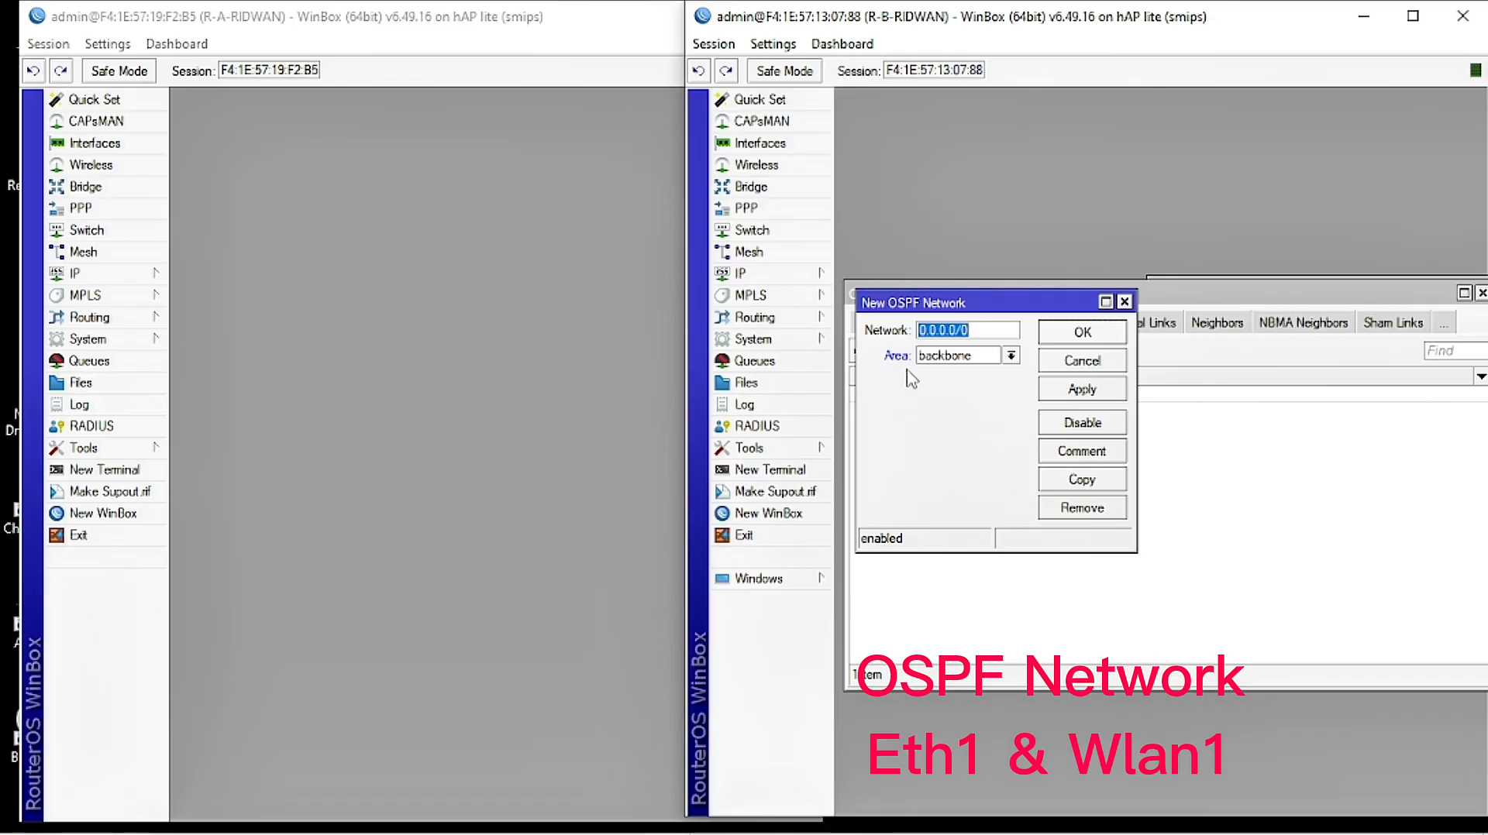
pyautogui.click(1481, 293)
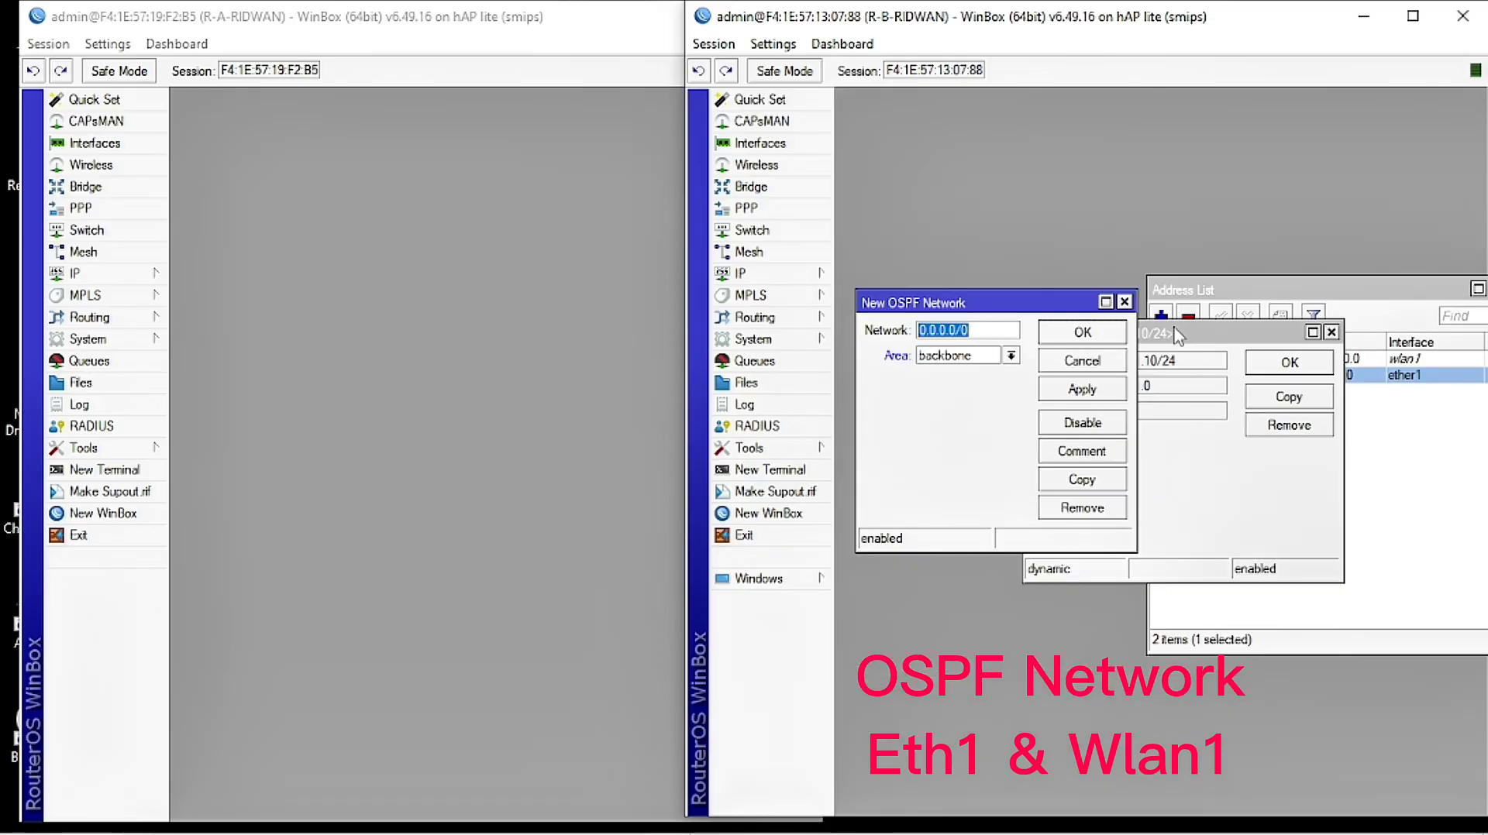
pyautogui.moveTo(1174, 333); pyautogui.dragTo(1223, 334)
pyautogui.click(1348, 369)
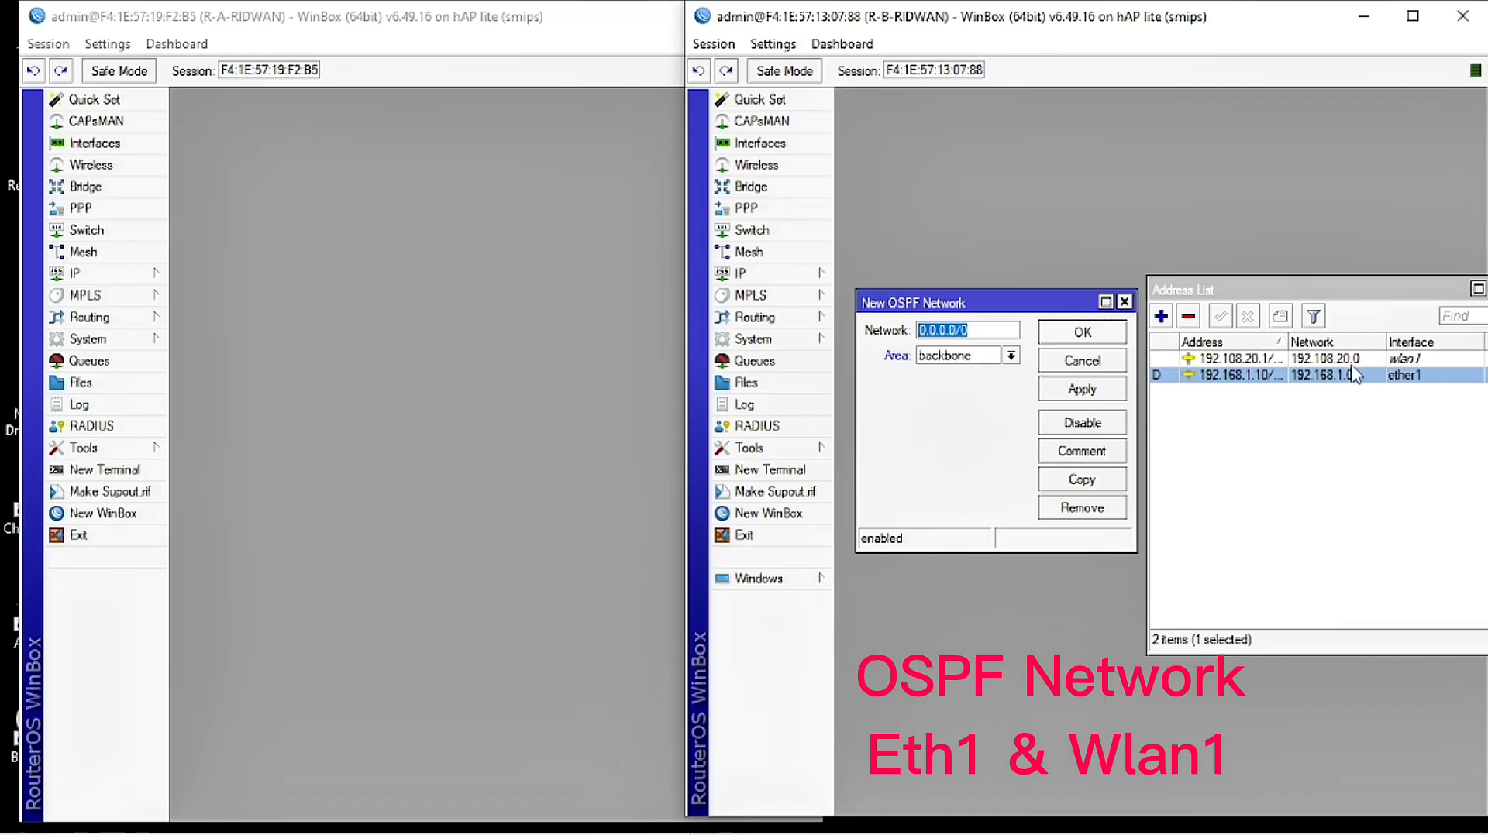
pyautogui.click(1326, 362)
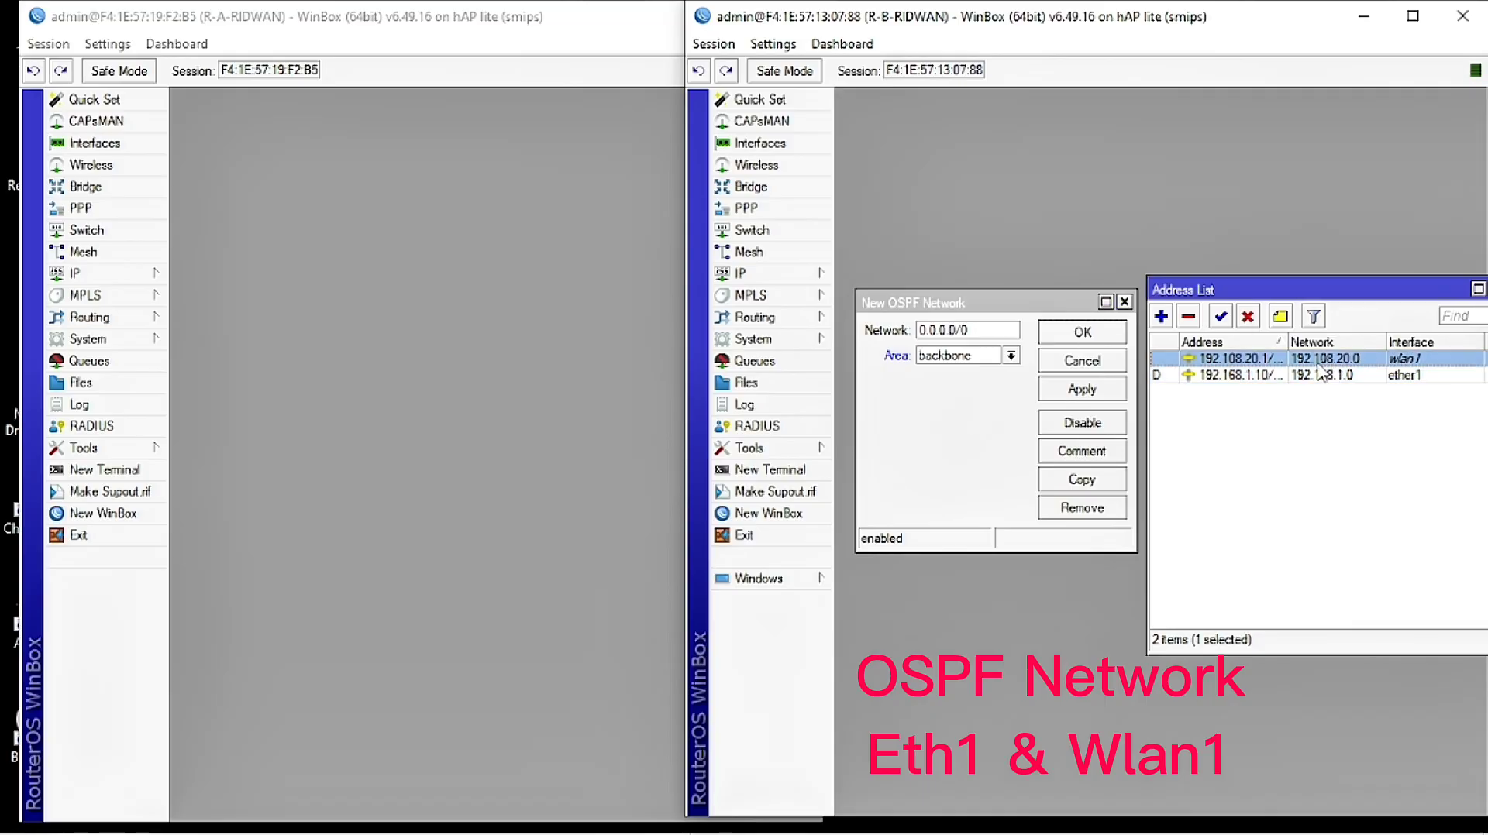
pyautogui.doubleClick(1326, 364)
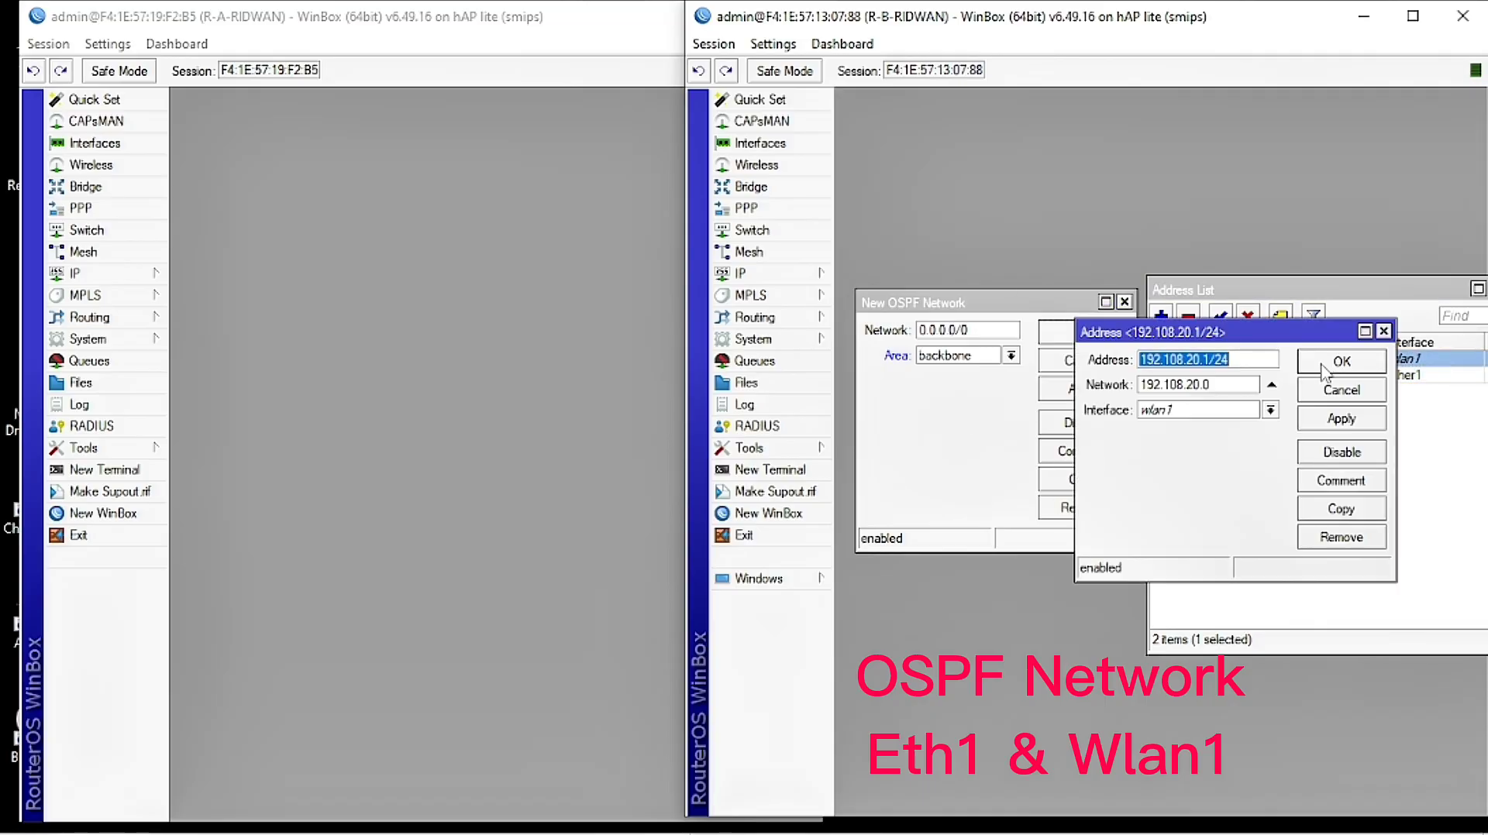
pyautogui.moveTo(1214, 385); pyautogui.dragTo(1131, 392)
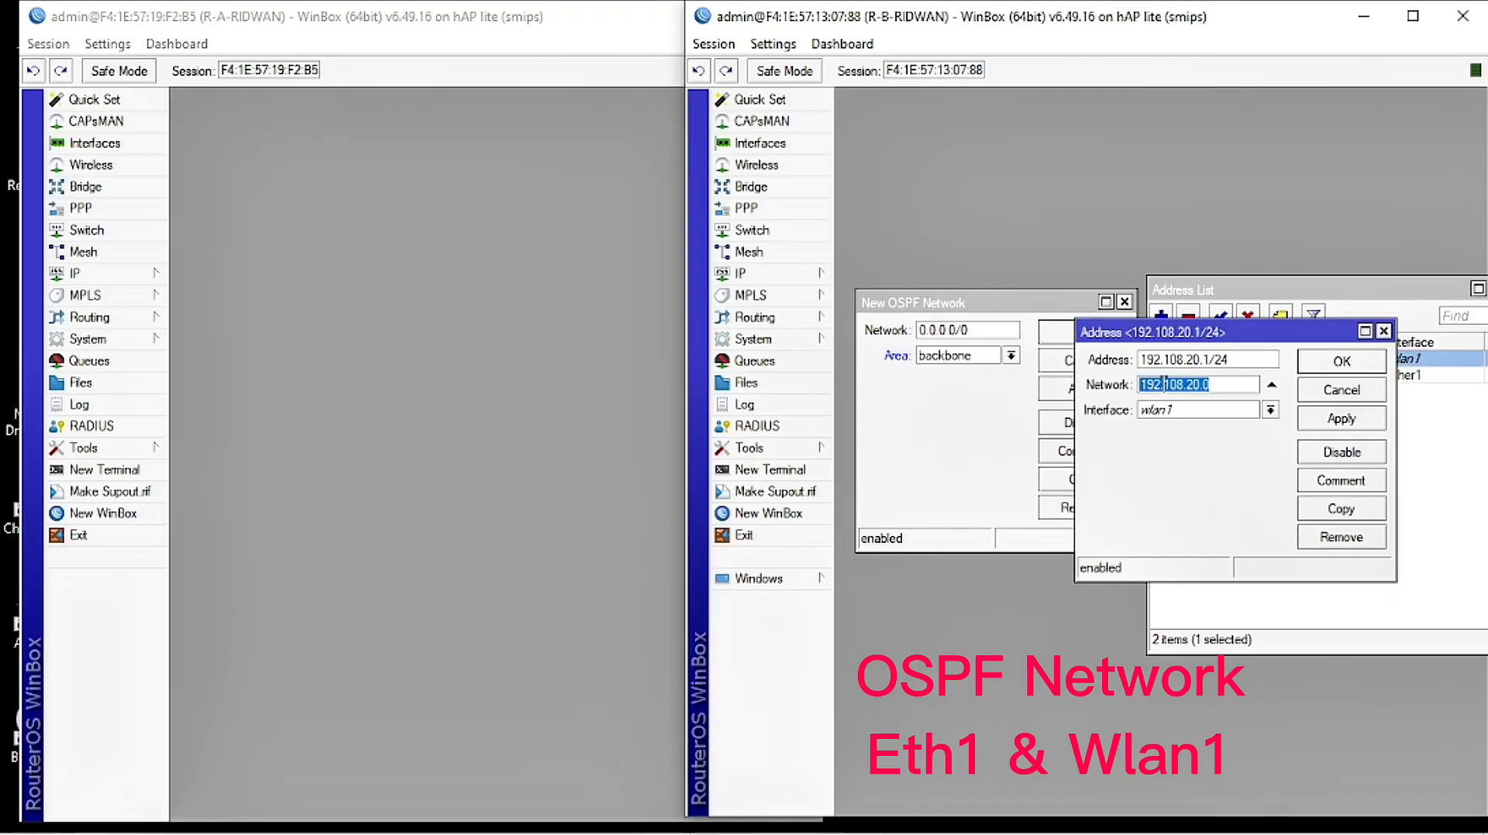
pyautogui.rightClick(1161, 384)
pyautogui.click(1207, 428)
pyautogui.click(1341, 362)
# Step: Enter 192.108.20.0/24 as the new OSPF network and save it
pyautogui.moveTo(993, 335); pyautogui.dragTo(894, 343)
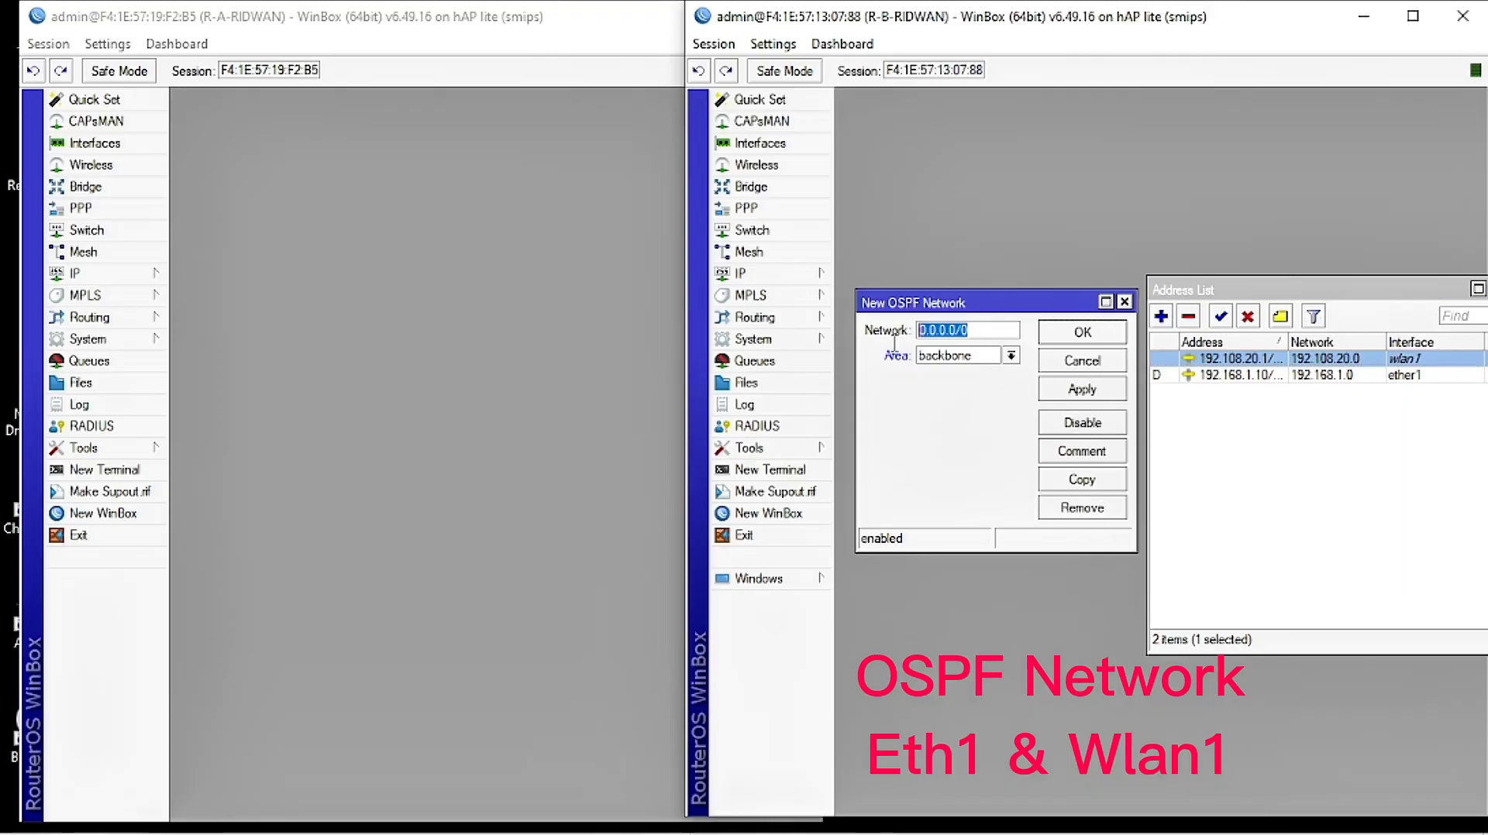
pyautogui.rightClick(945, 335)
pyautogui.click(996, 396)
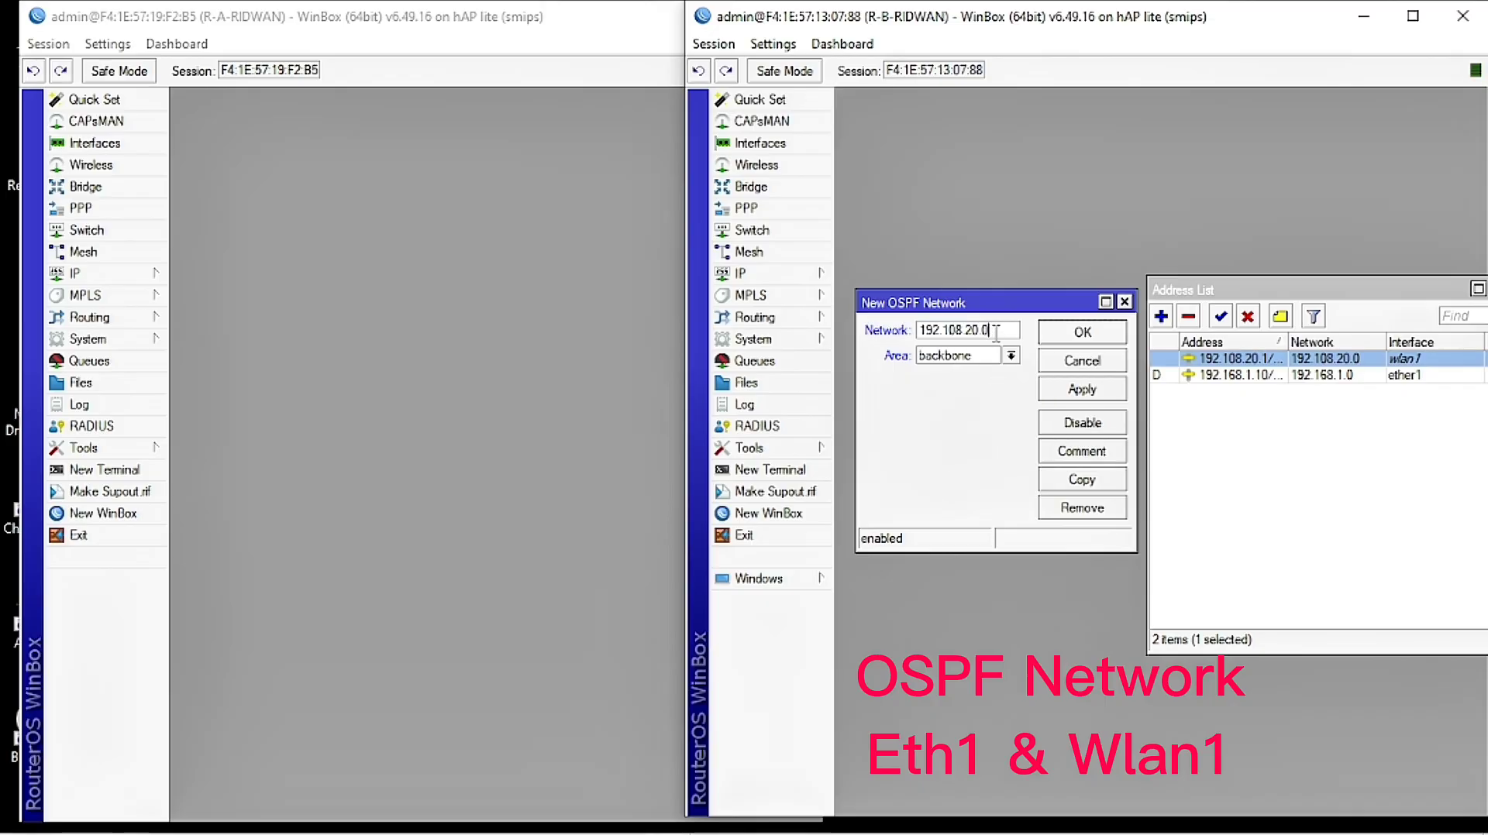
pyautogui.write('/24')
pyautogui.click(1089, 390)
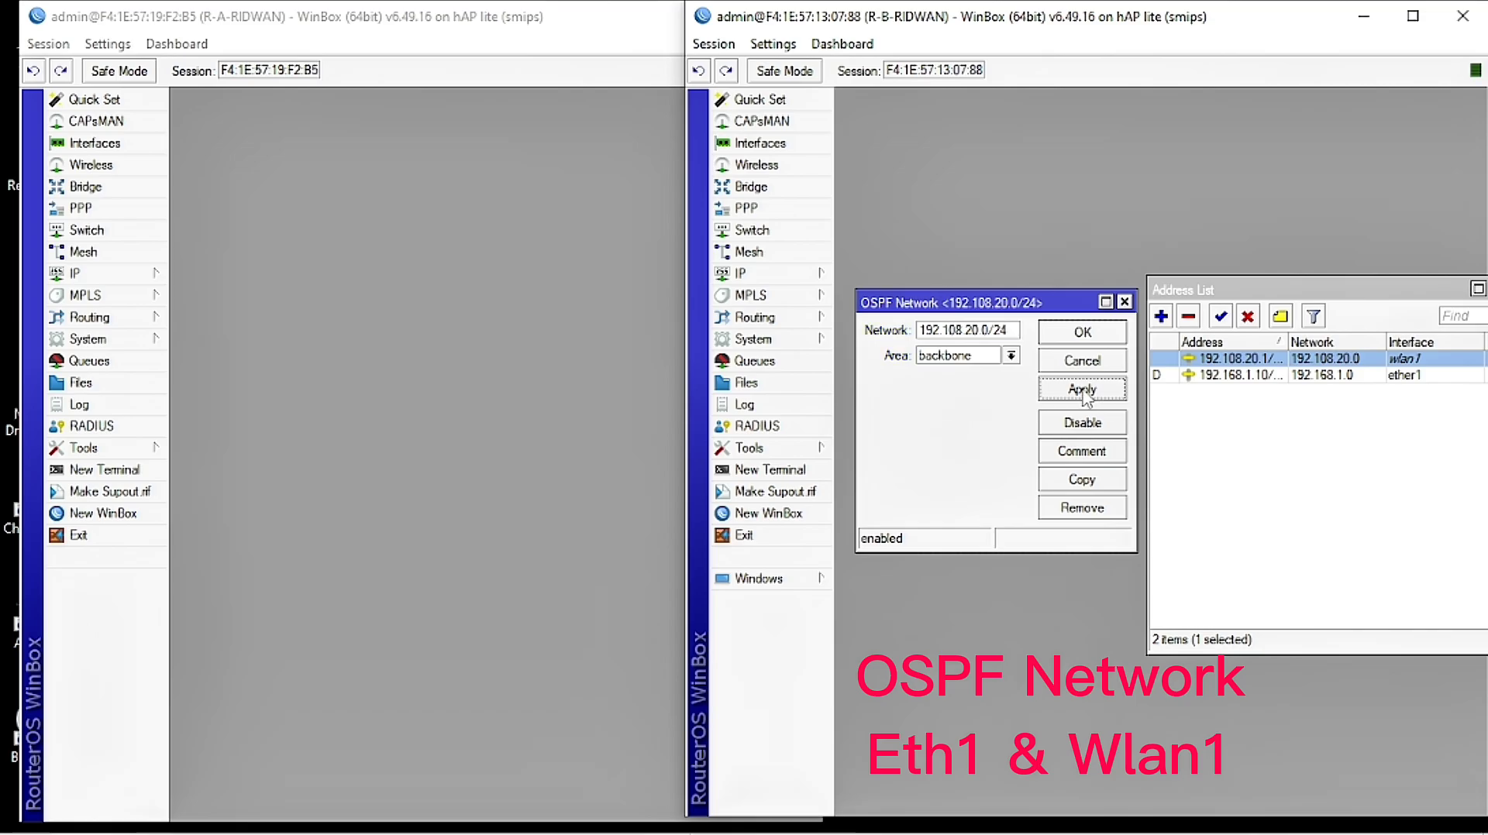
pyautogui.click(1090, 334)
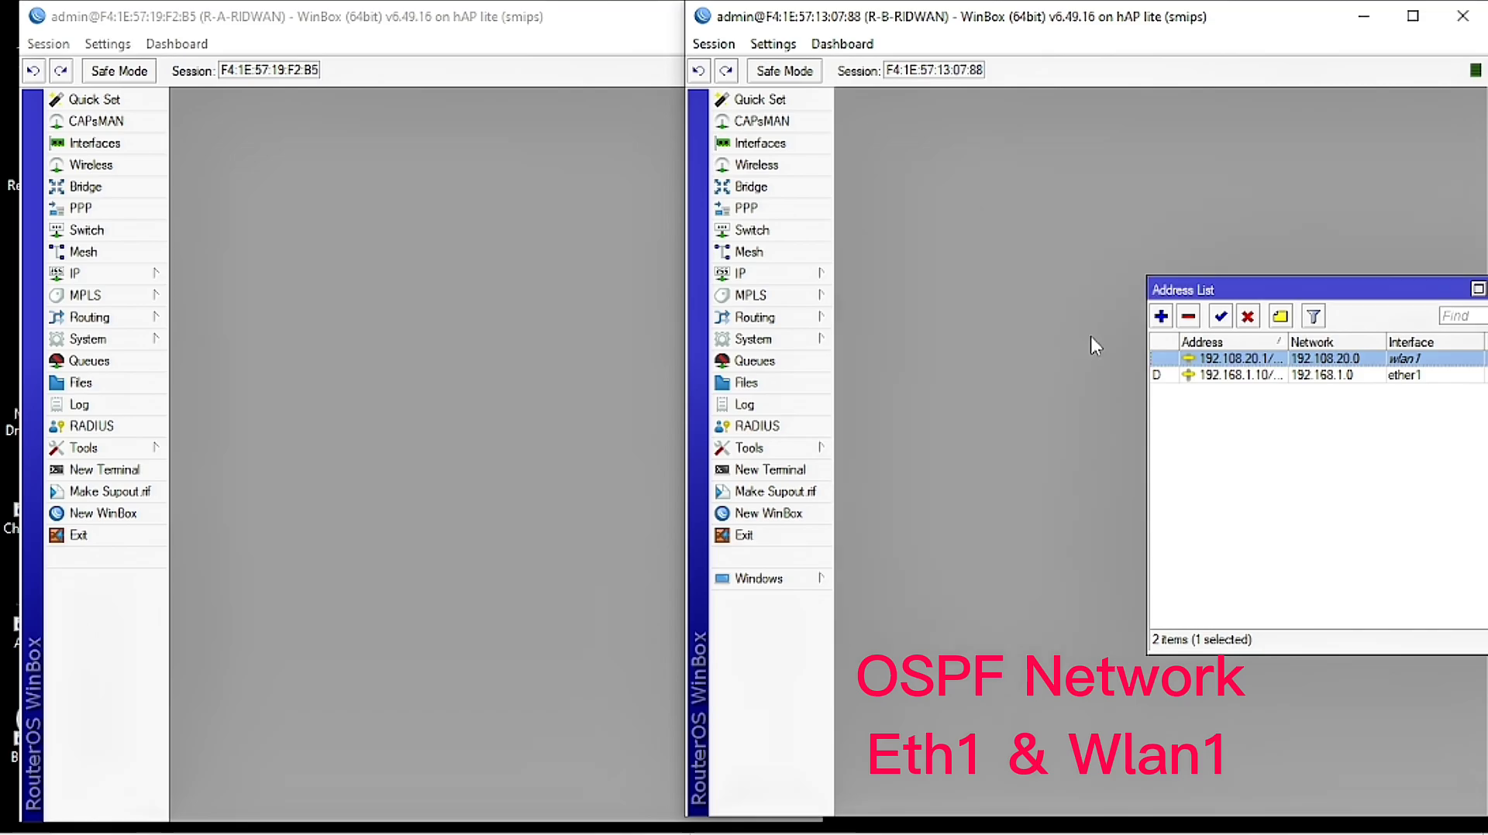
# Step: Review the OSPF networks list, then close the OSPF and Address List windows
pyautogui.click(756, 274)
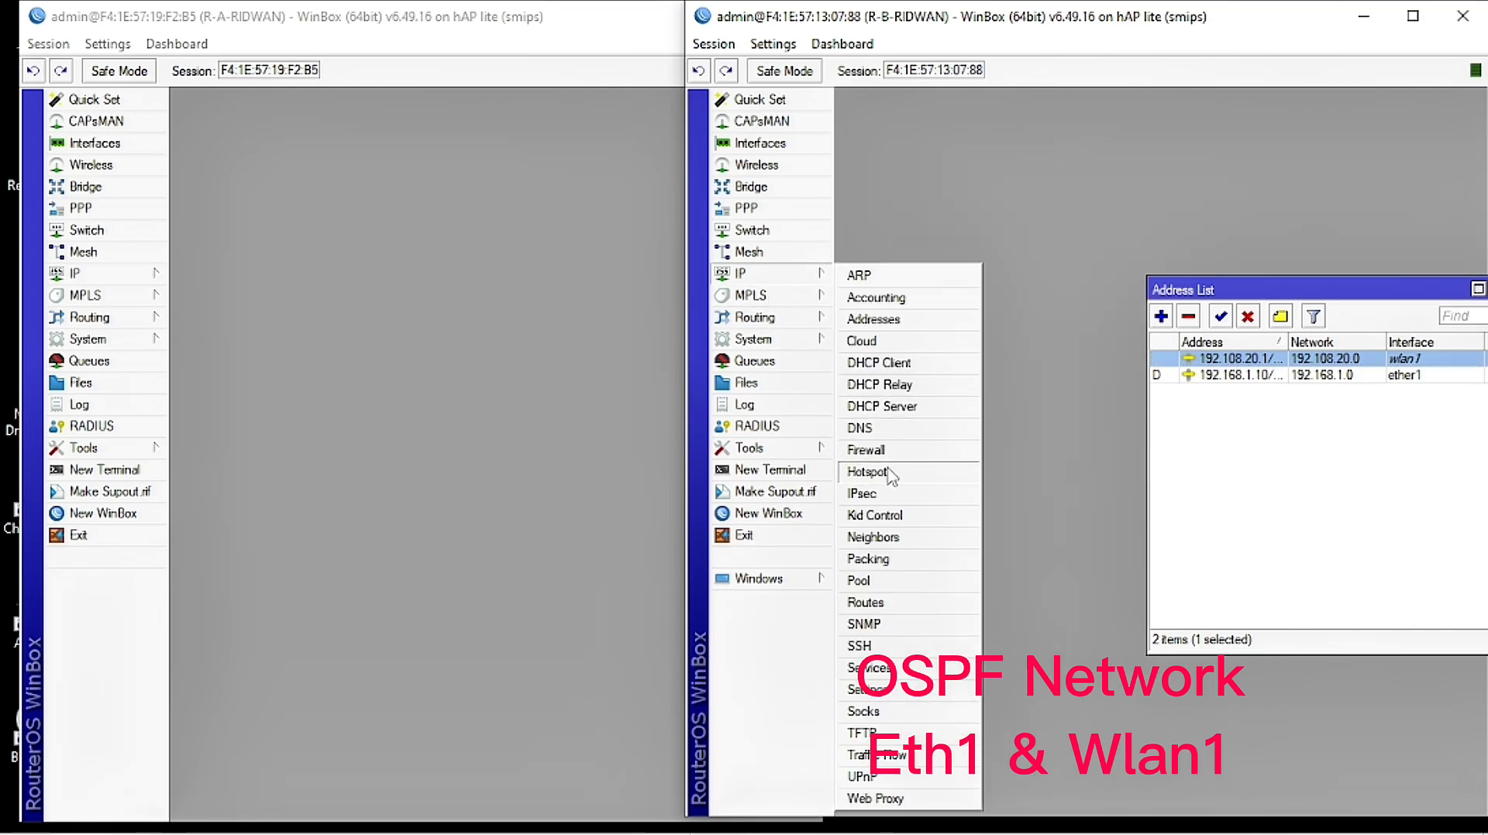
pyautogui.click(756, 320)
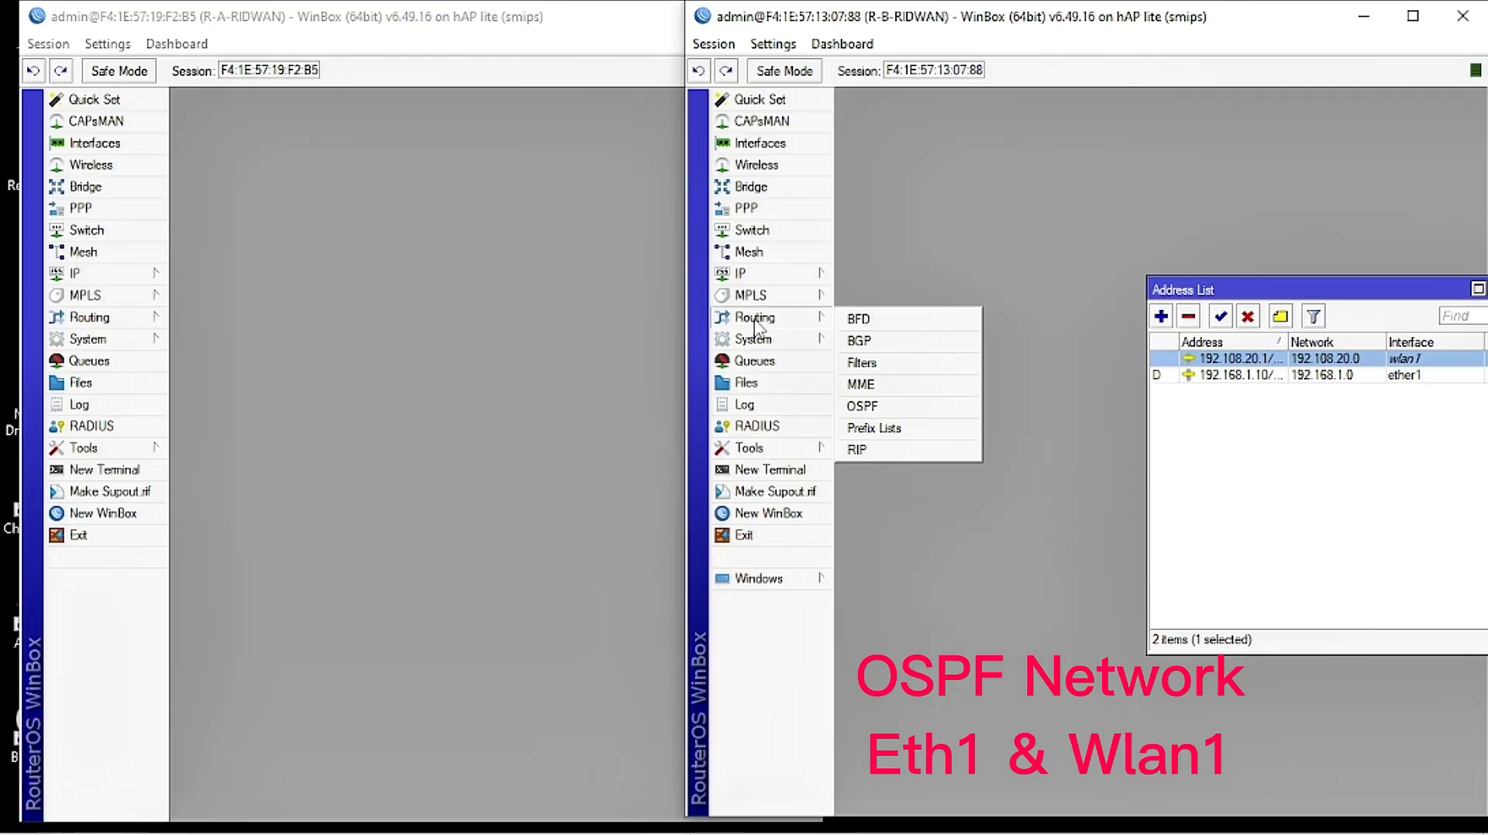
pyautogui.click(885, 407)
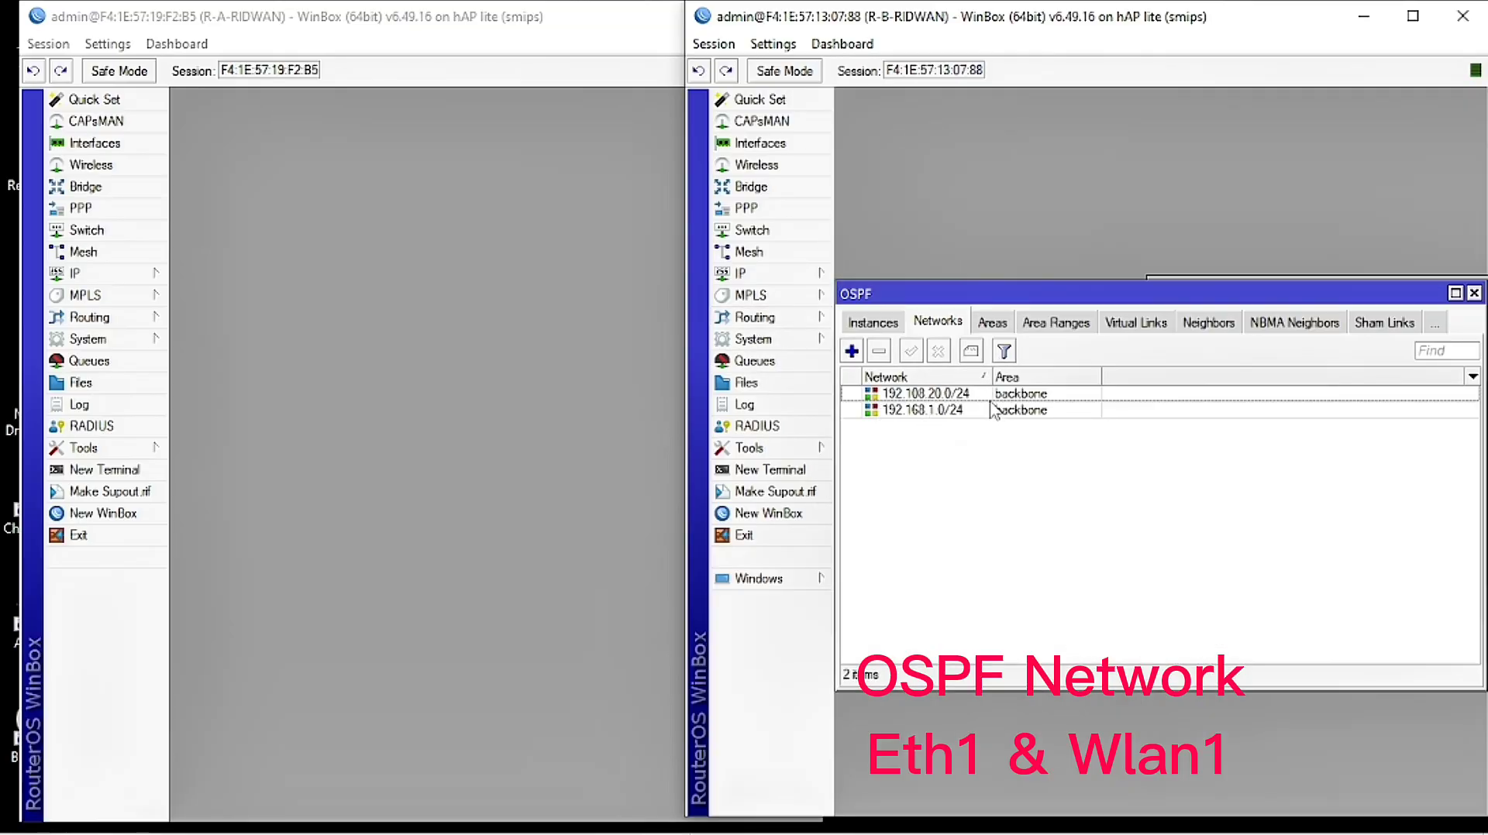
pyautogui.click(1473, 293)
pyautogui.moveTo(1461, 290); pyautogui.dragTo(1200, 277)
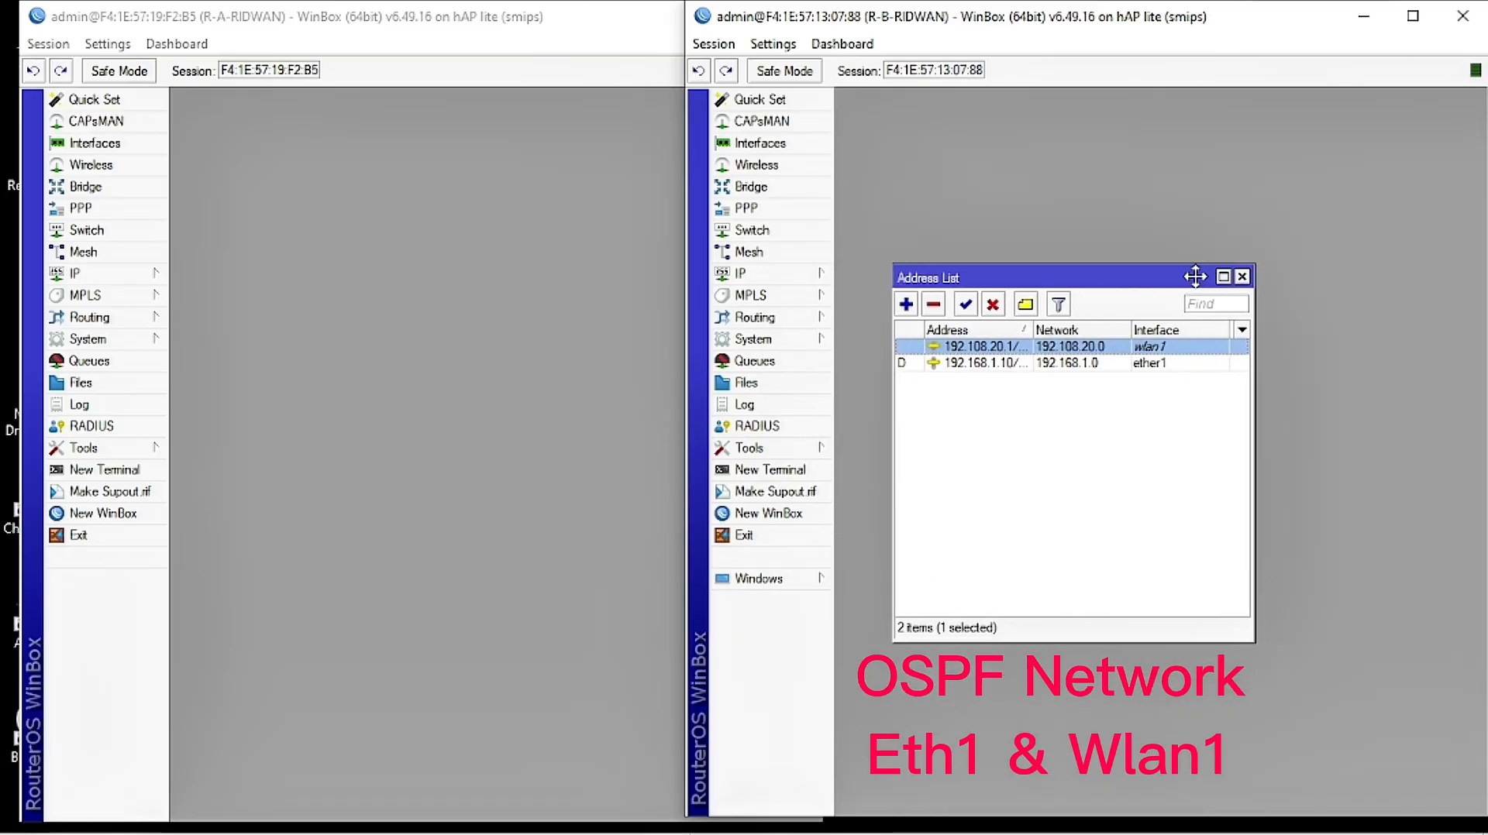
pyautogui.click(1237, 277)
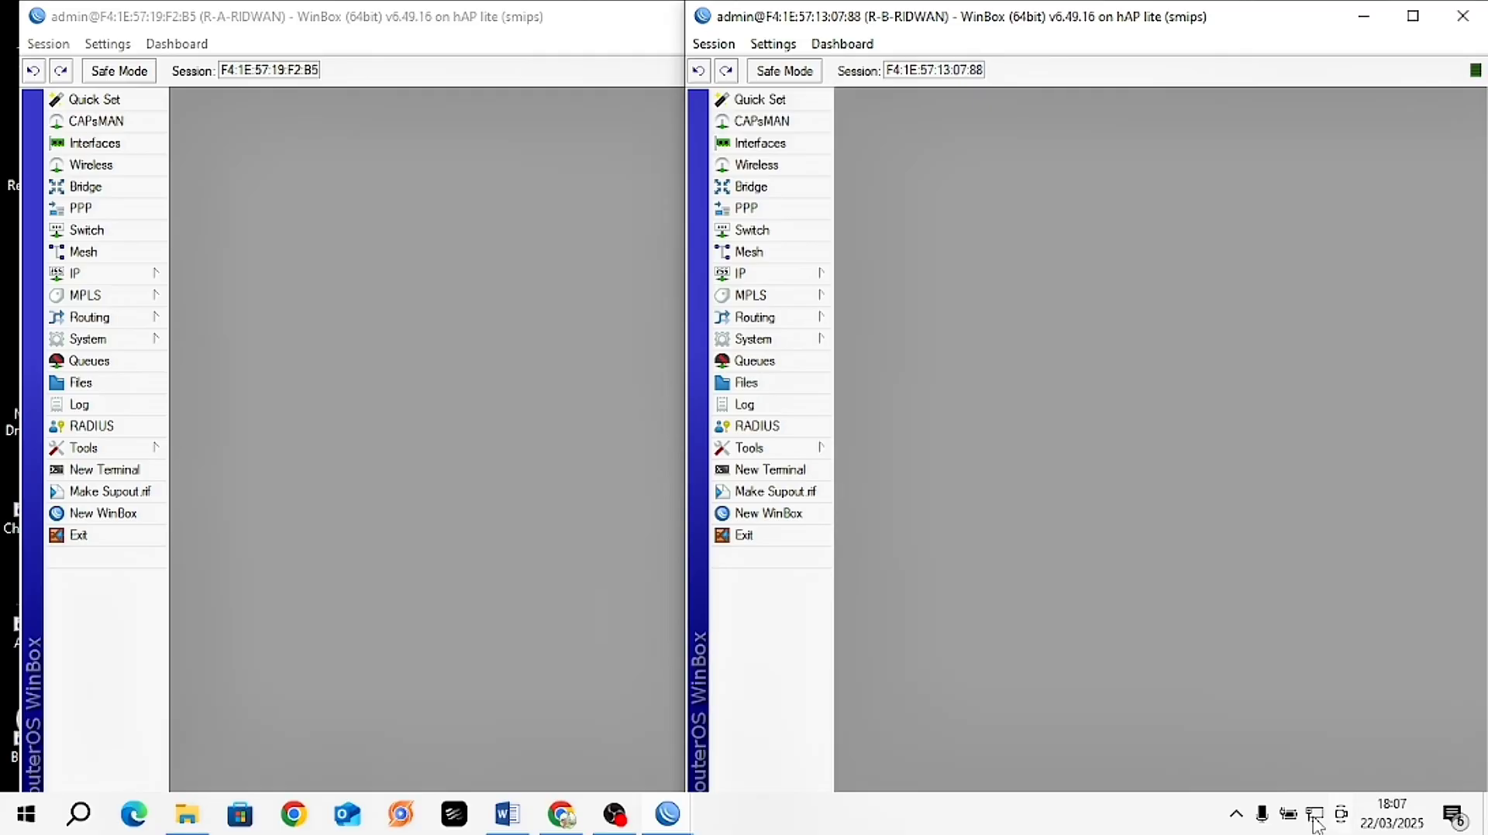
# Step: Enable the disabled Wi-Fi adapter from the Network & Internet adapter options
pyautogui.rightClick(1316, 814)
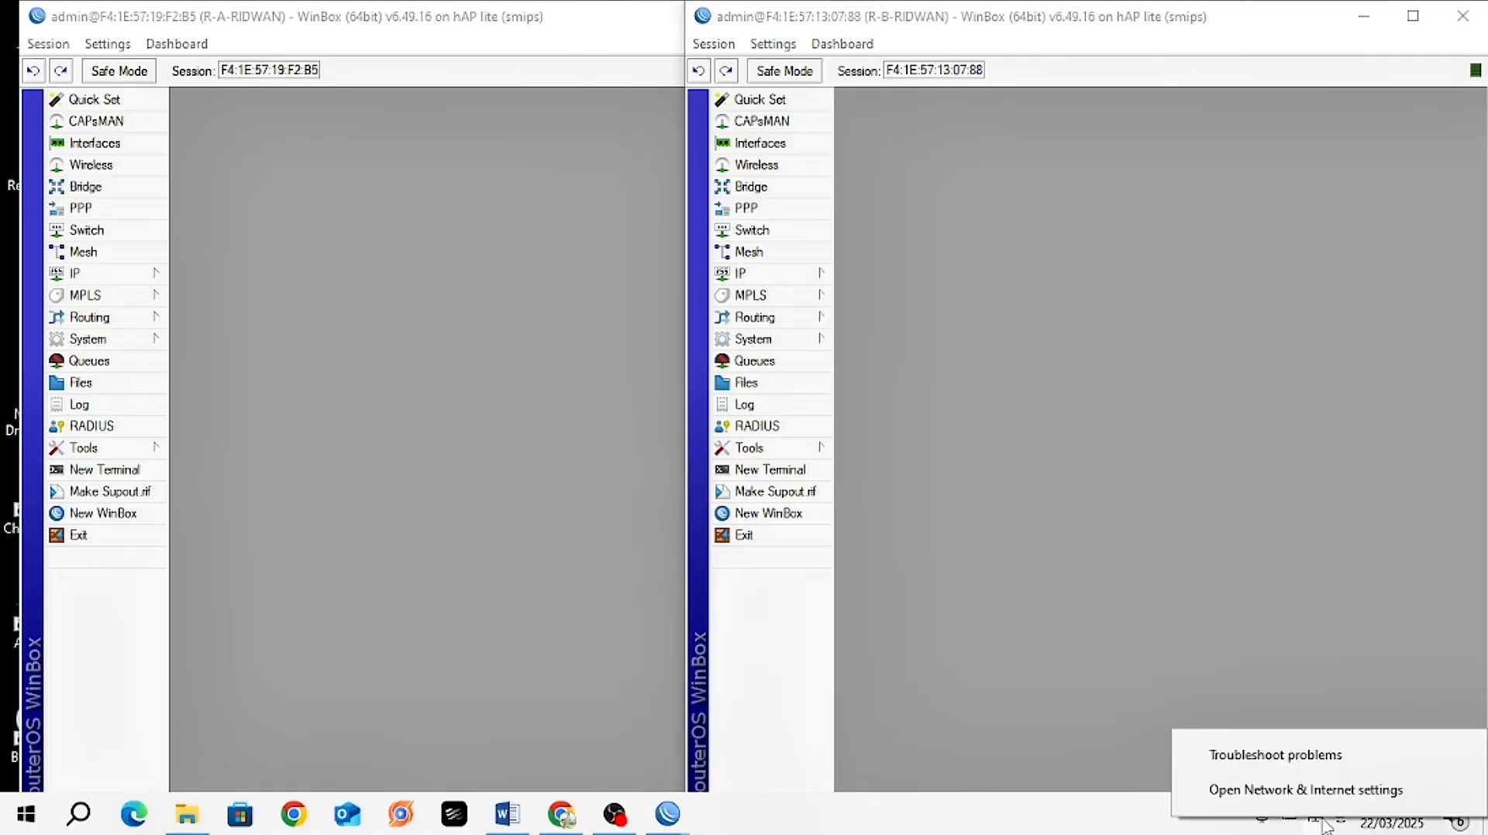
pyautogui.click(1283, 772)
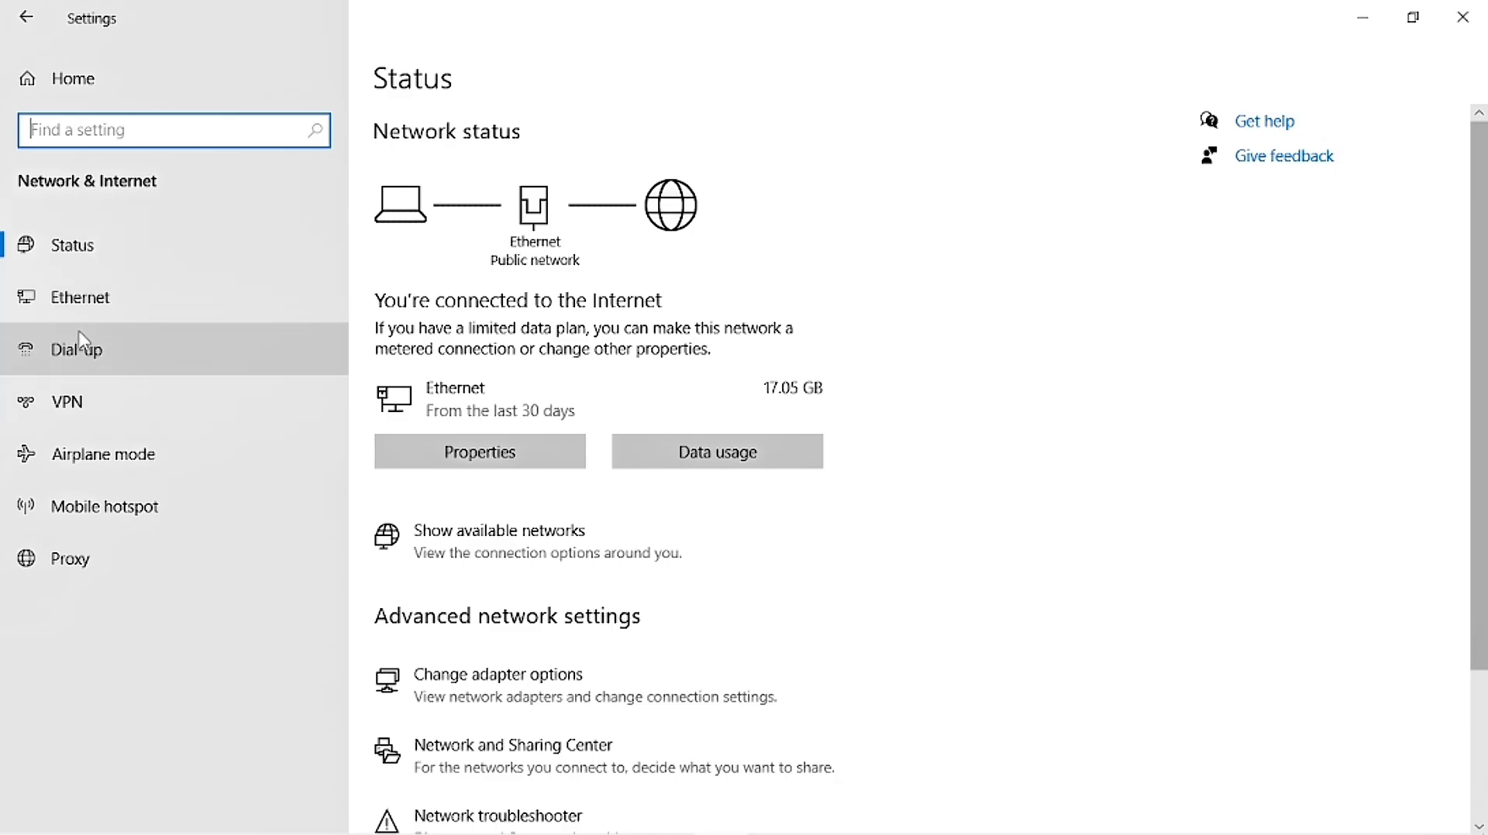
pyautogui.click(92, 306)
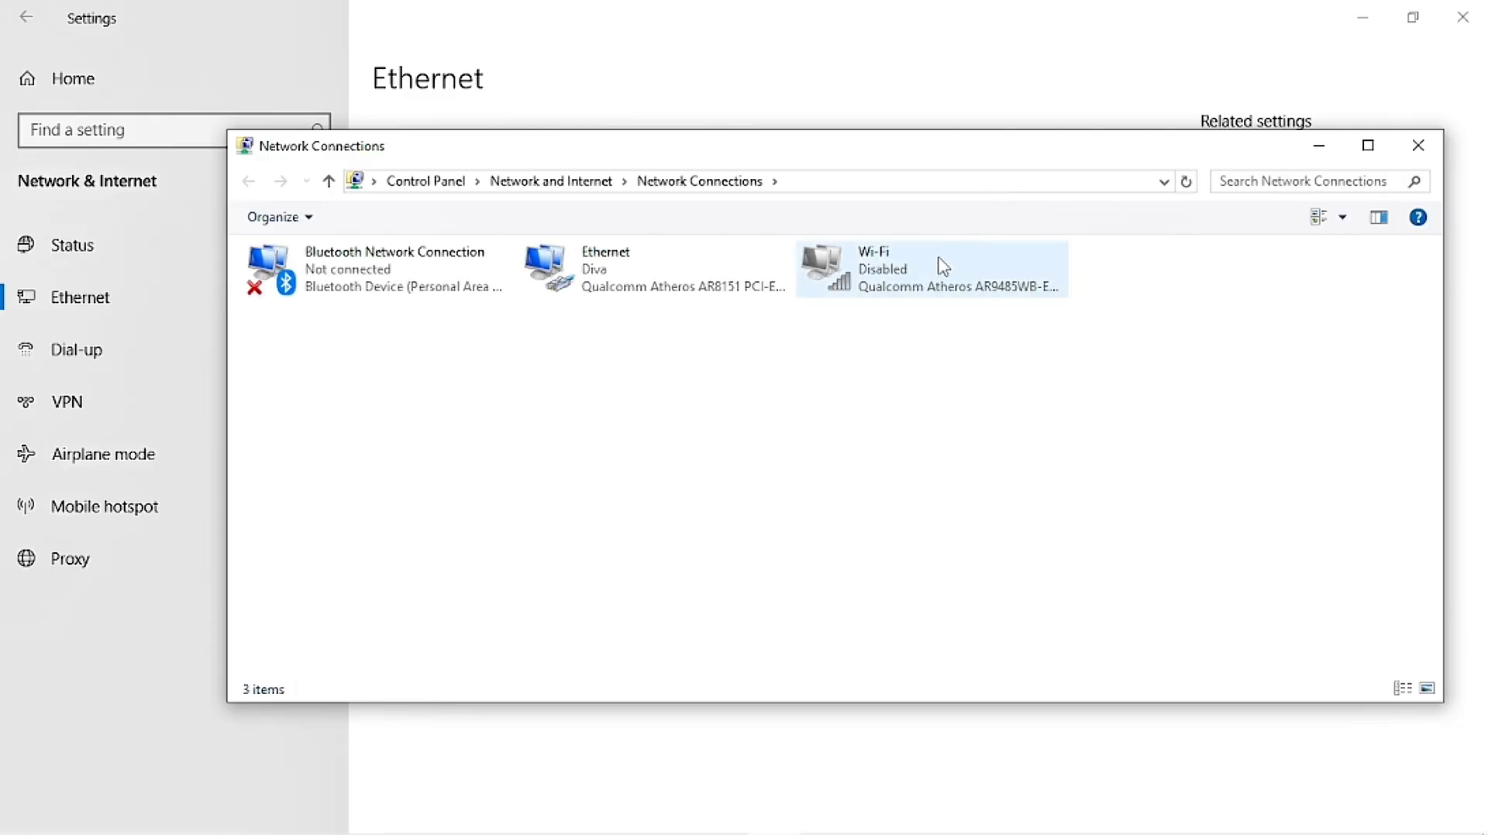
pyautogui.rightClick(918, 272)
pyautogui.click(964, 287)
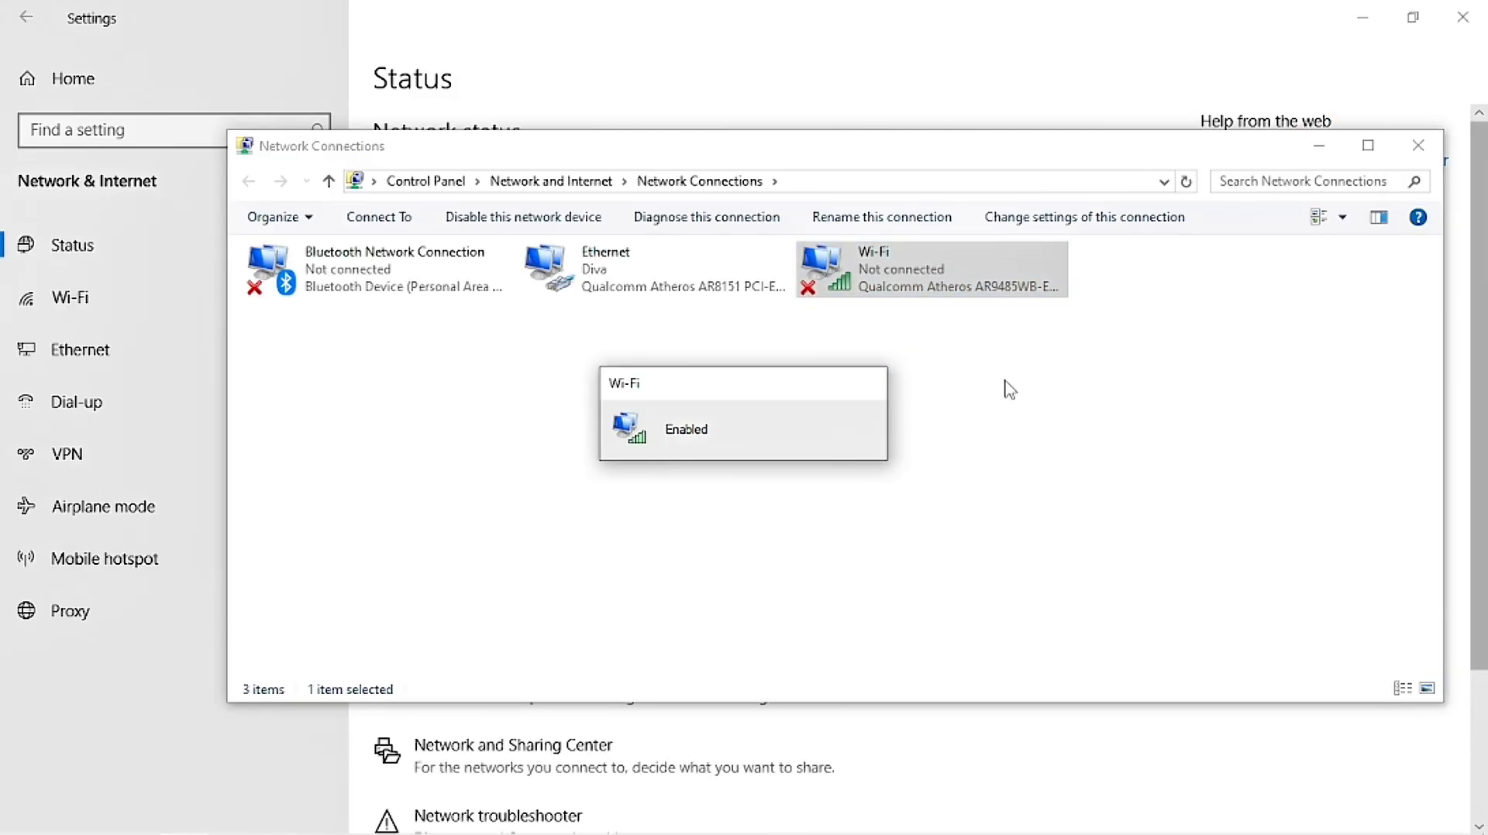
# Step: Check the available wireless networks, including the router's open network, then close the network windows
pyautogui.moveTo(1379, 833)
pyautogui.click(1315, 815)
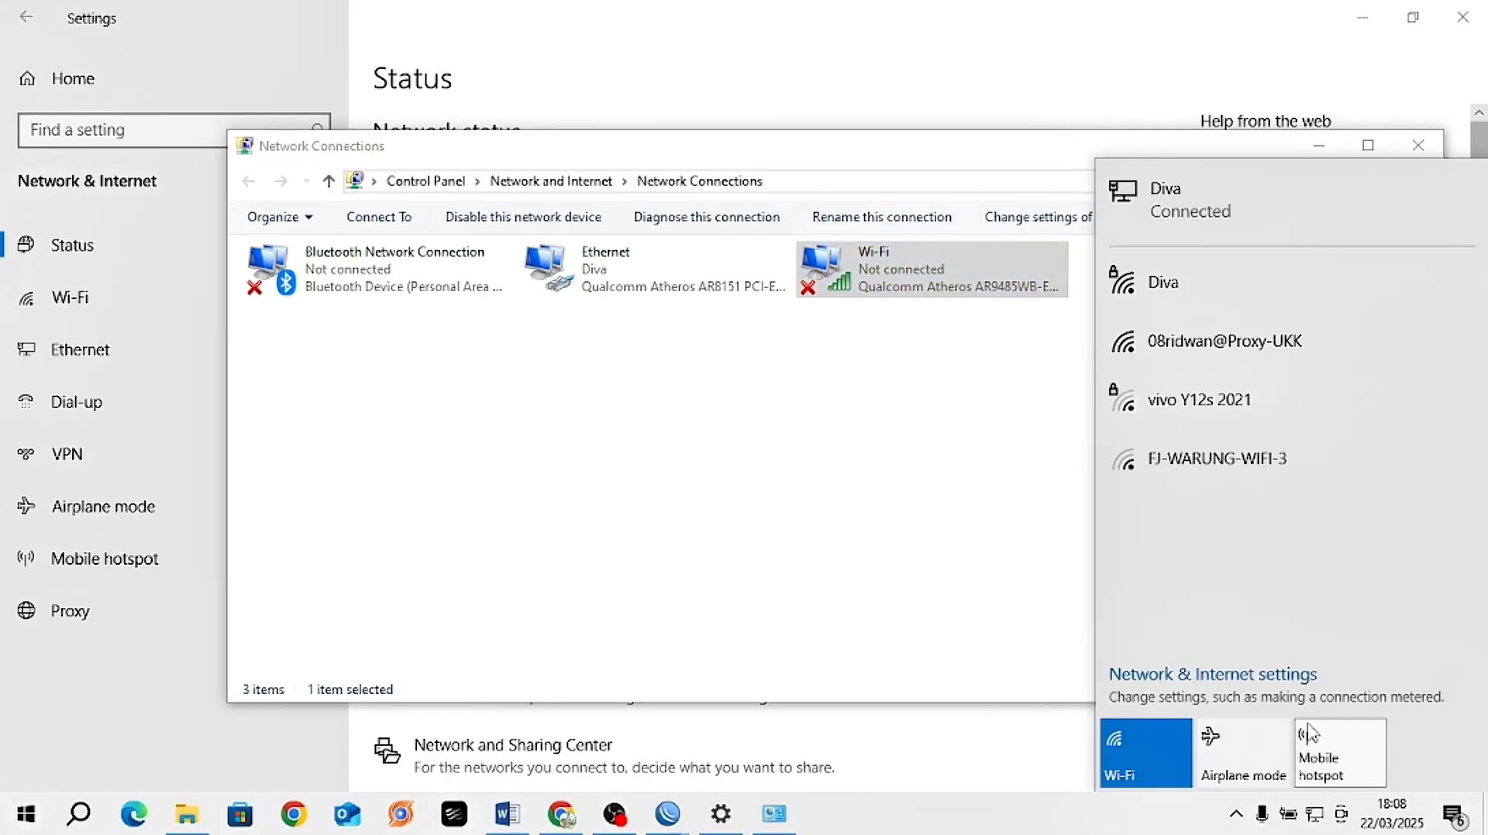
pyautogui.click(1198, 358)
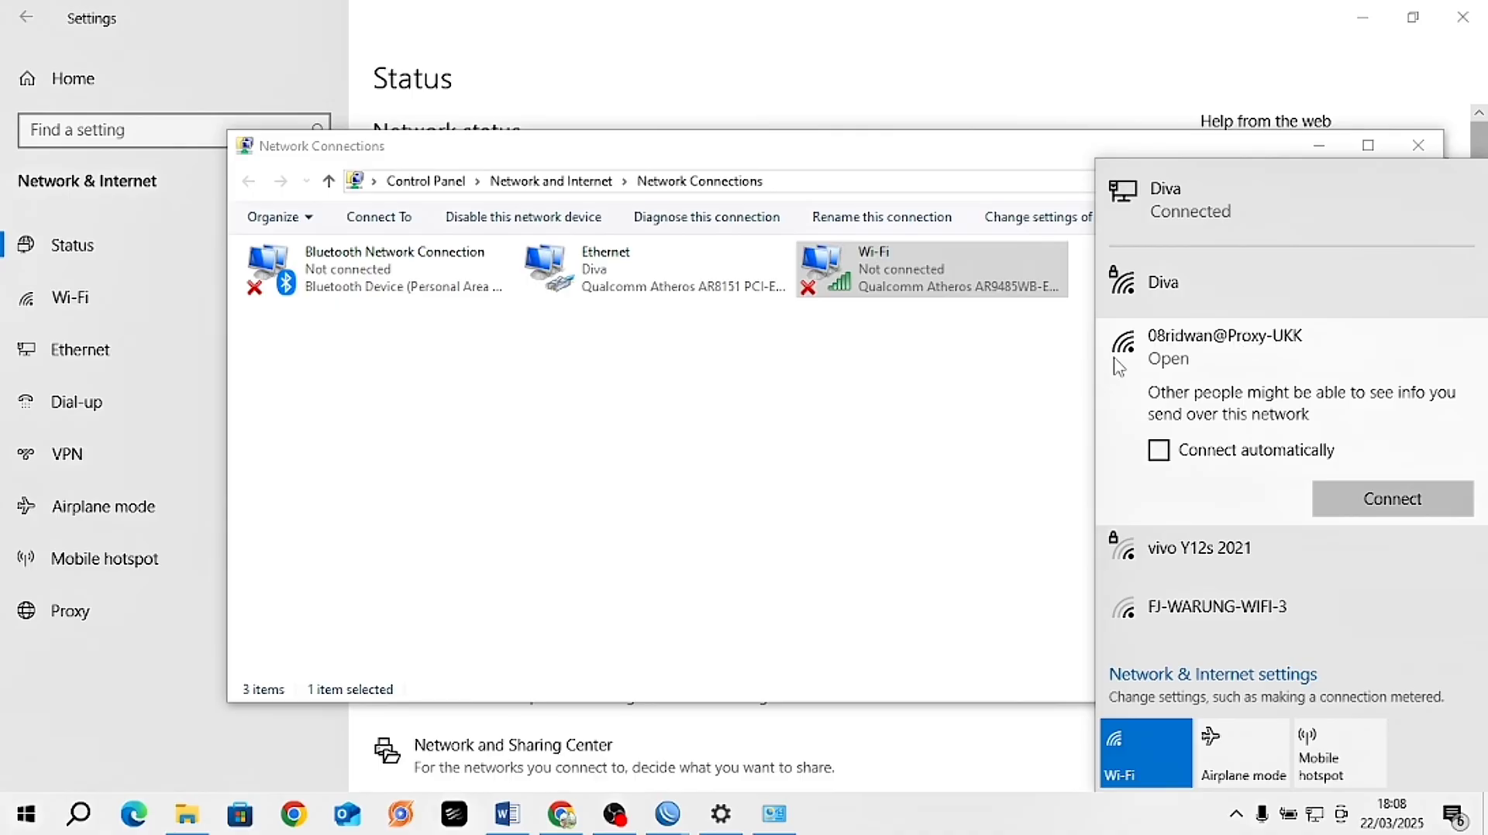
pyautogui.click(1030, 385)
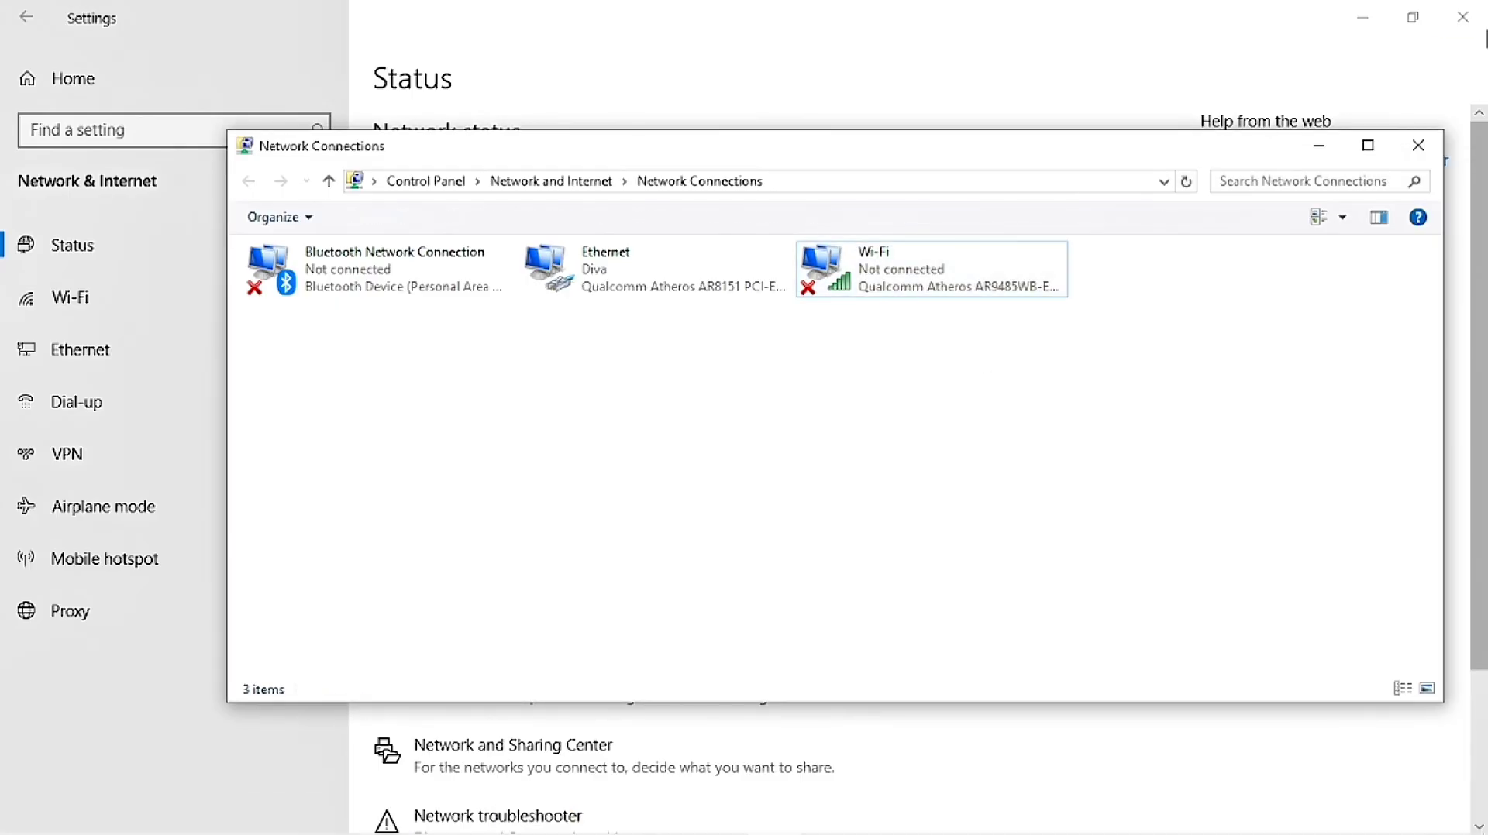
pyautogui.click(1425, 153)
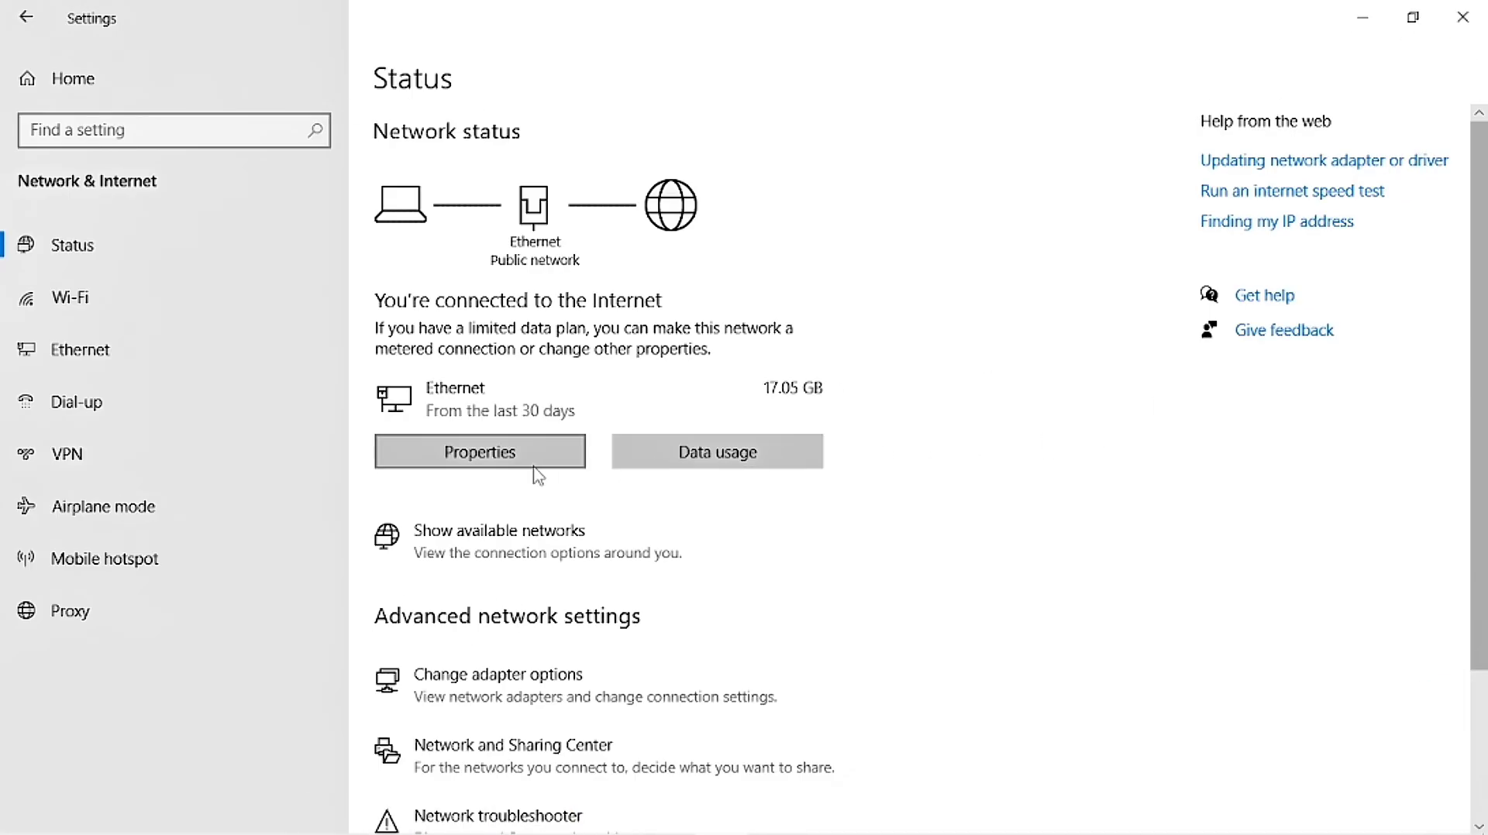
pyautogui.click(1454, 21)
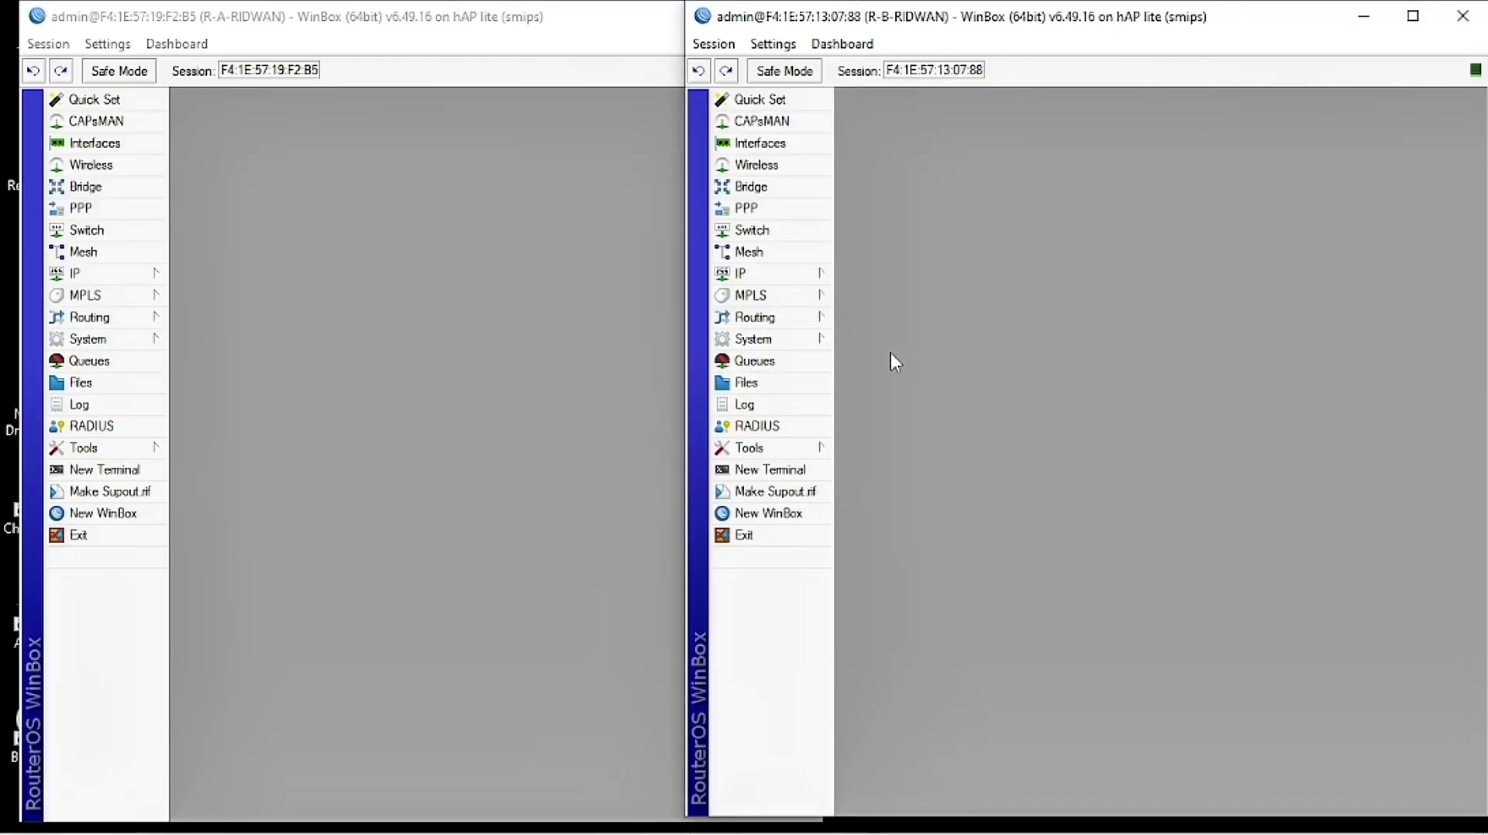
# Step: On R-A, tick Enabled in IP > Web Proxy, leaving the port at 8080
pyautogui.click(651, 366)
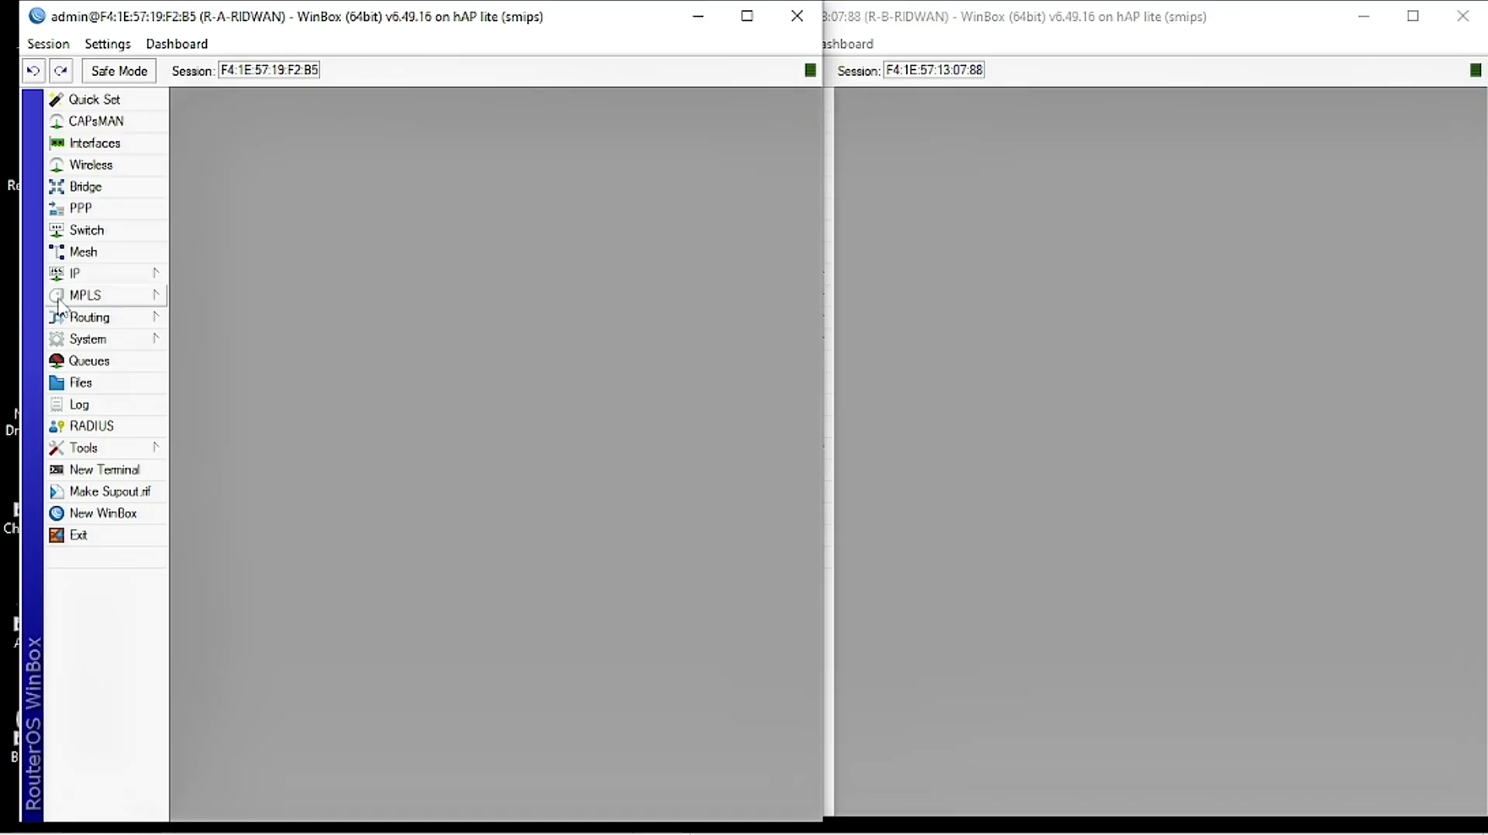
pyautogui.click(86, 279)
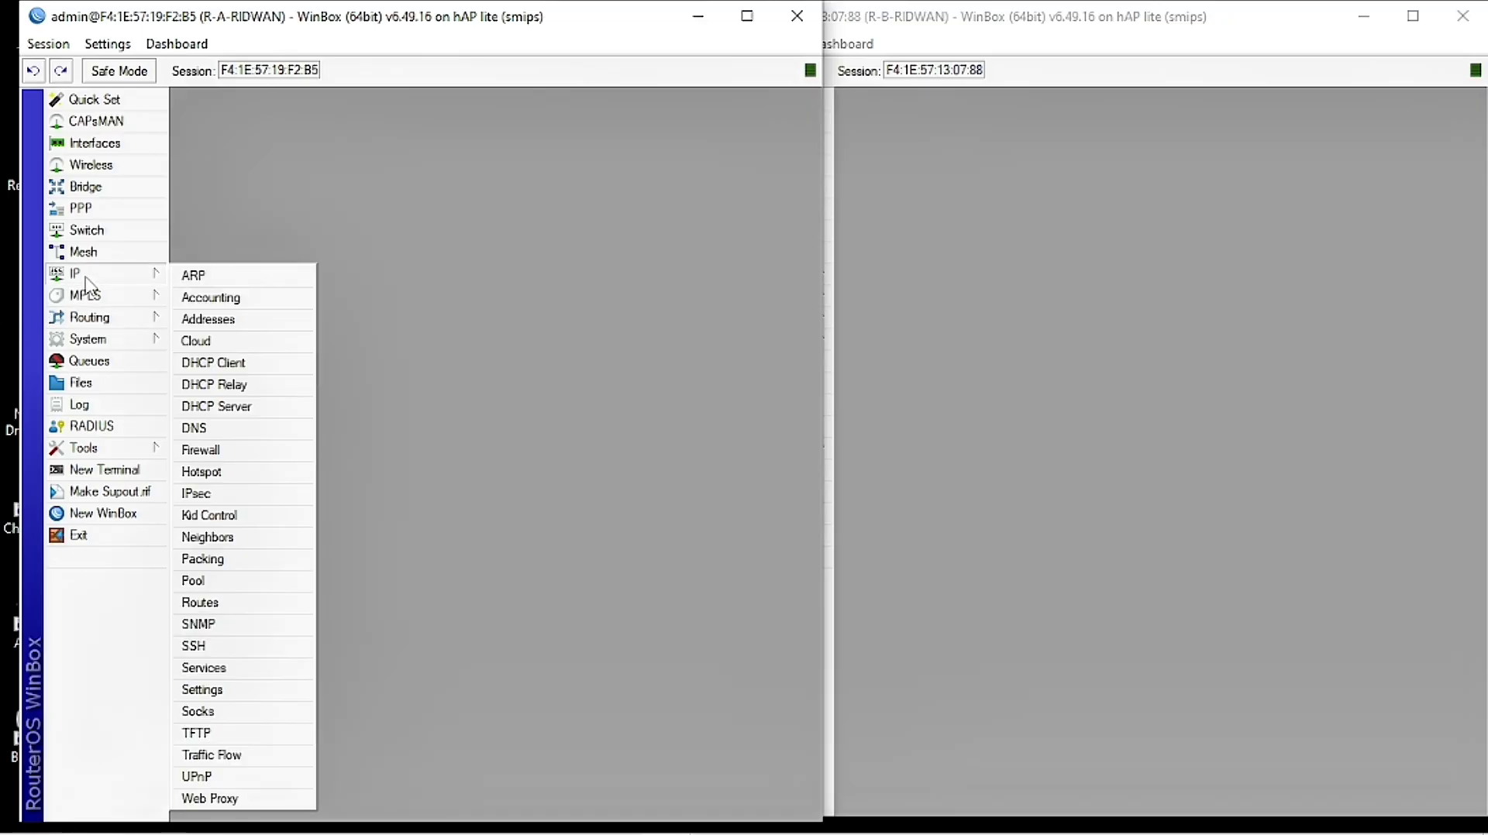
pyautogui.click(209, 796)
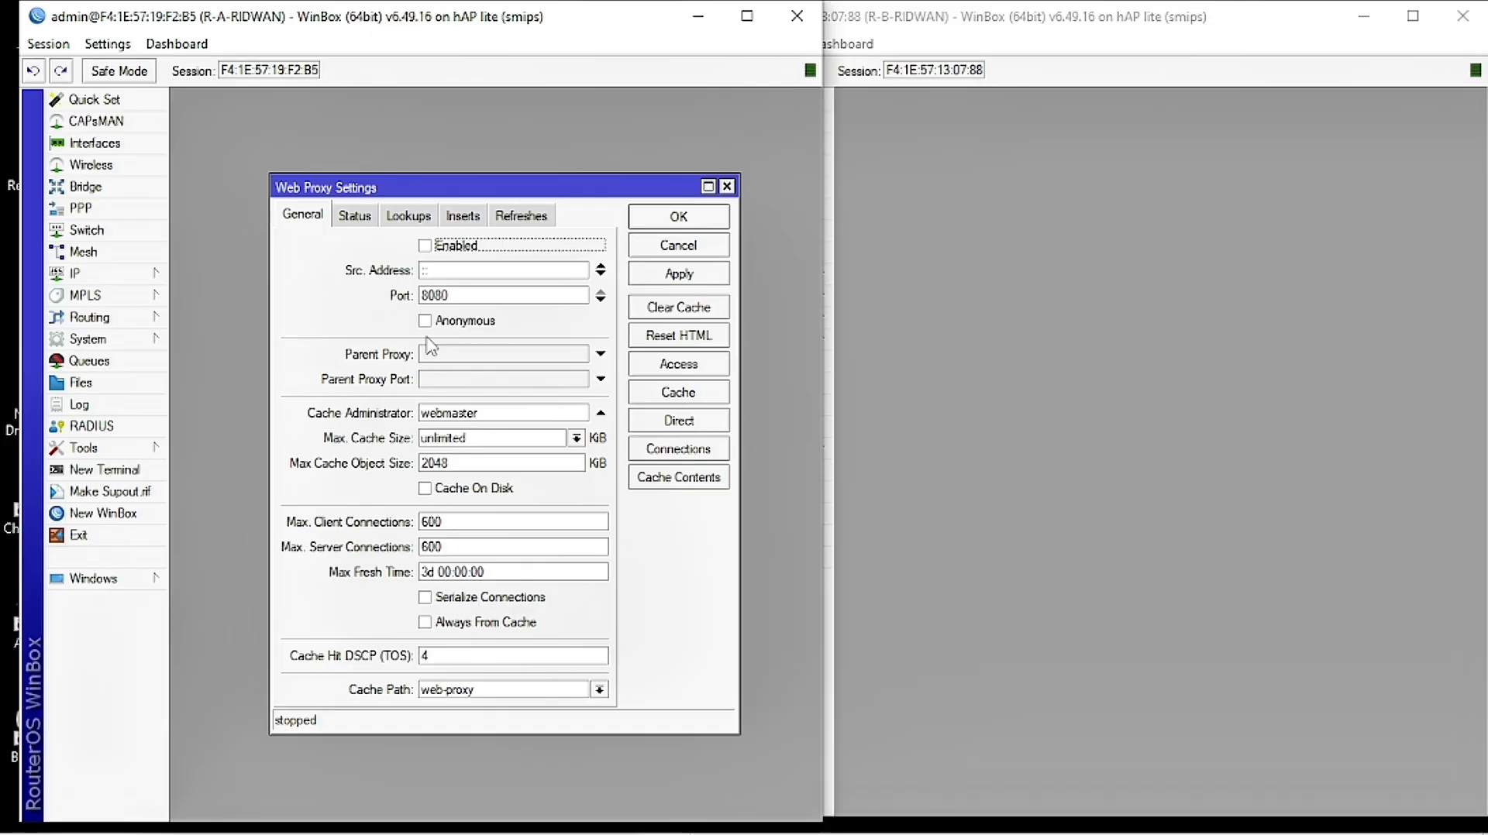
pyautogui.click(428, 246)
pyautogui.click(455, 297)
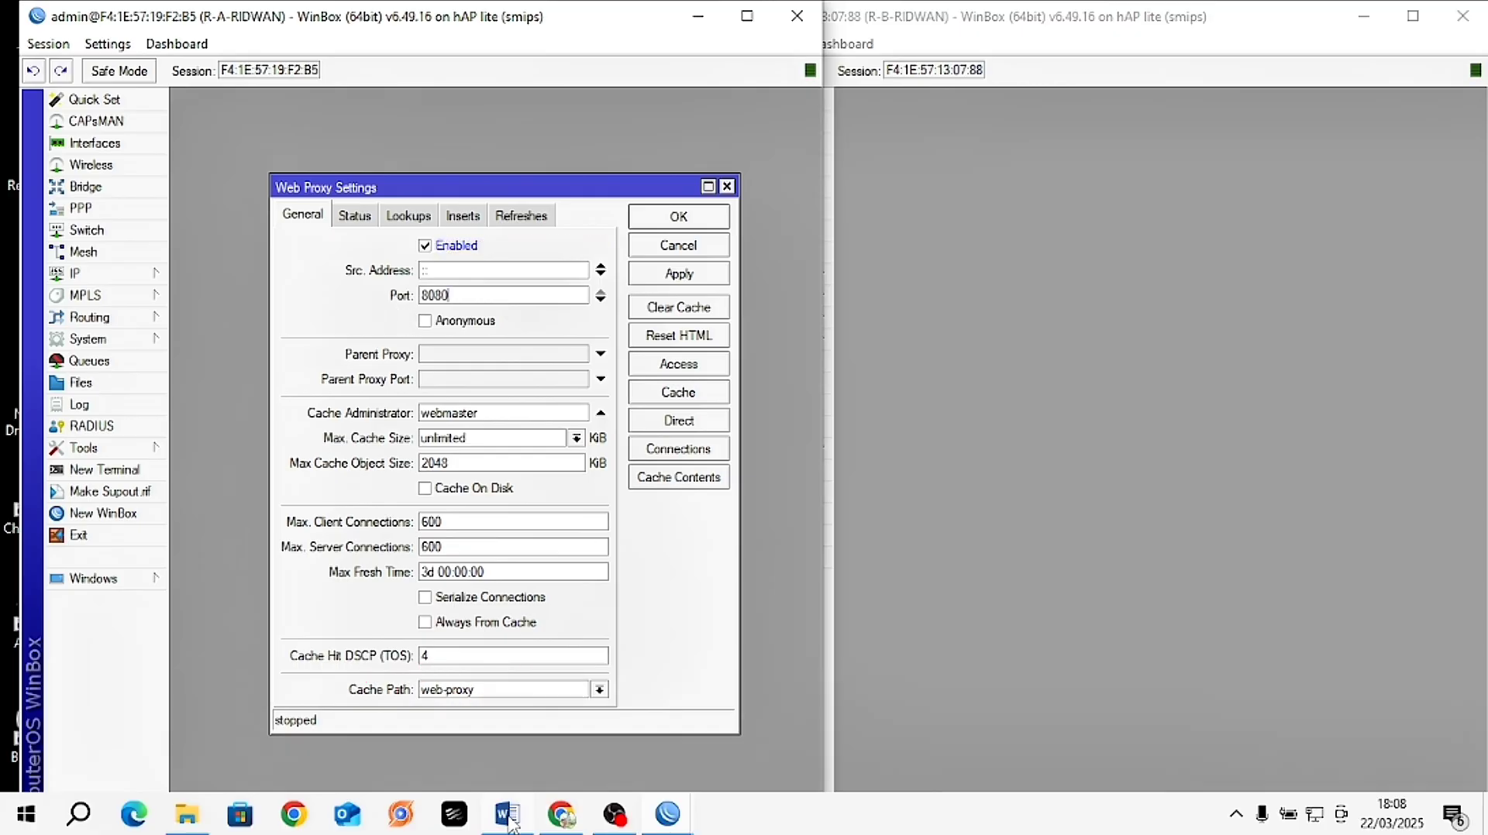
pyautogui.click(507, 814)
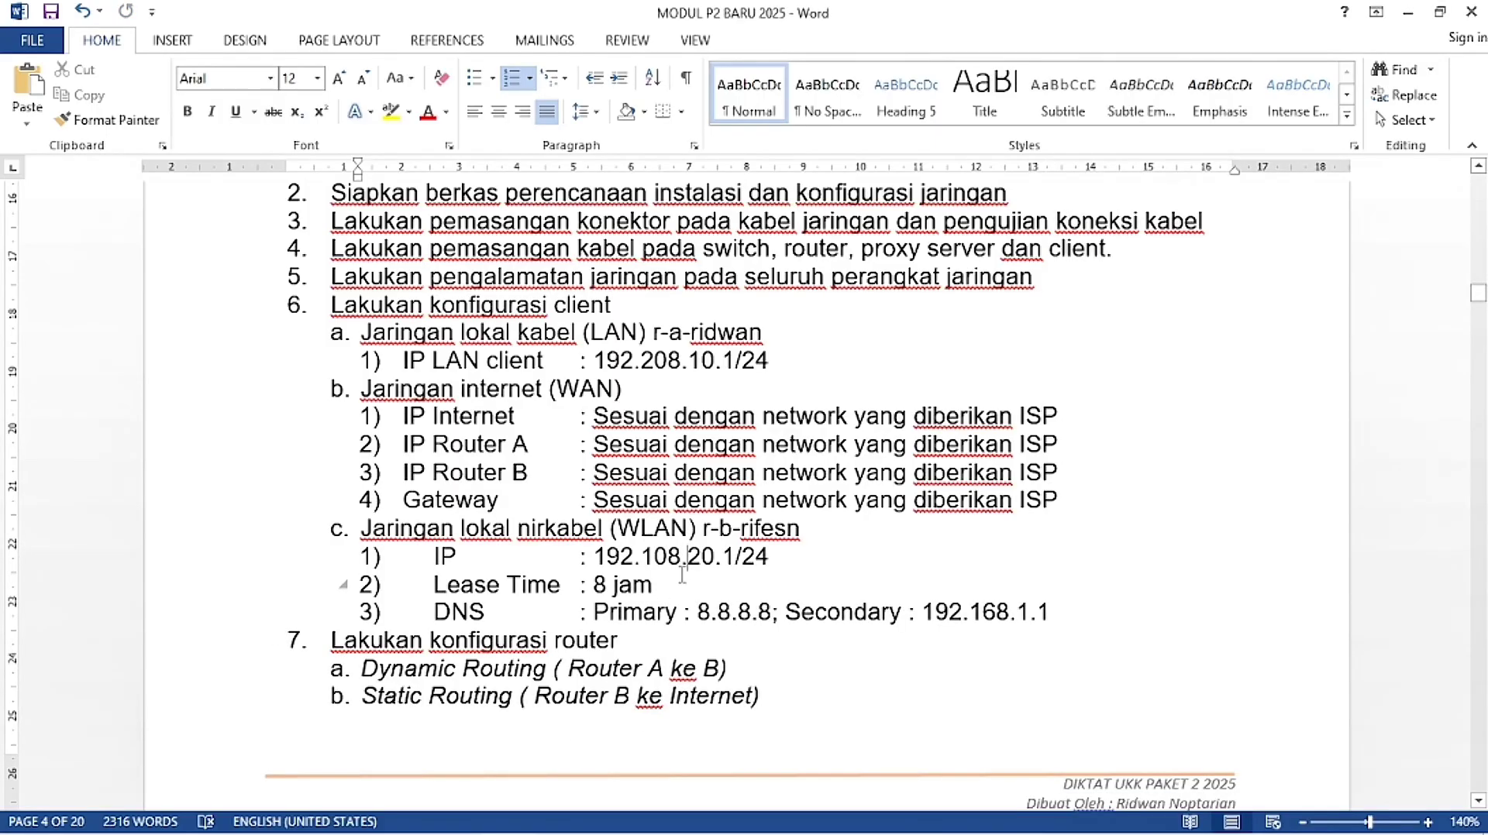
# Step: Find the module's section 8 requirement that the proxy port be 3128
pyautogui.scroll(-7, 682, 575)
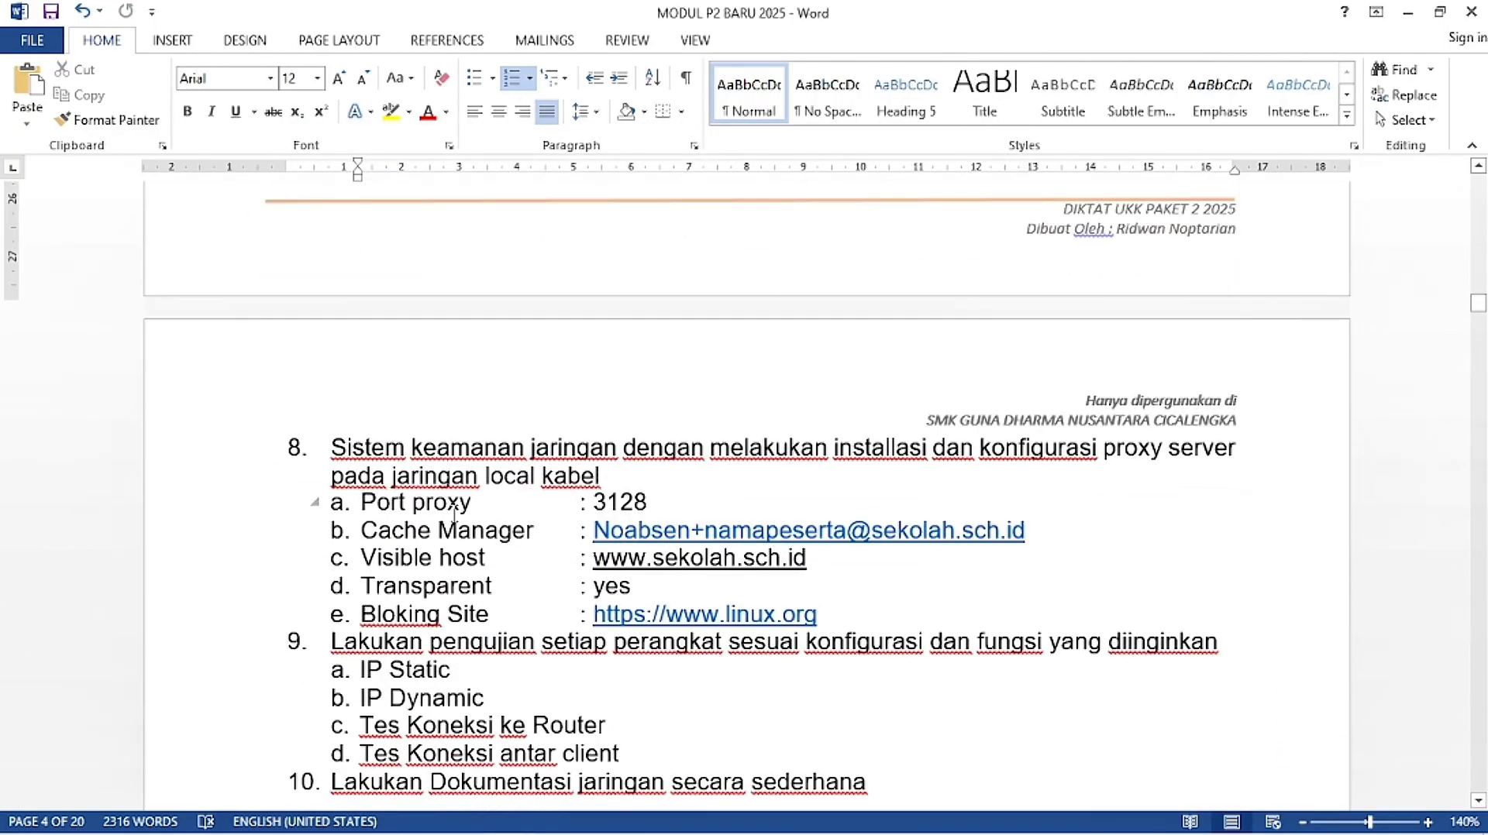
pyautogui.moveTo(473, 502); pyautogui.dragTo(361, 502)
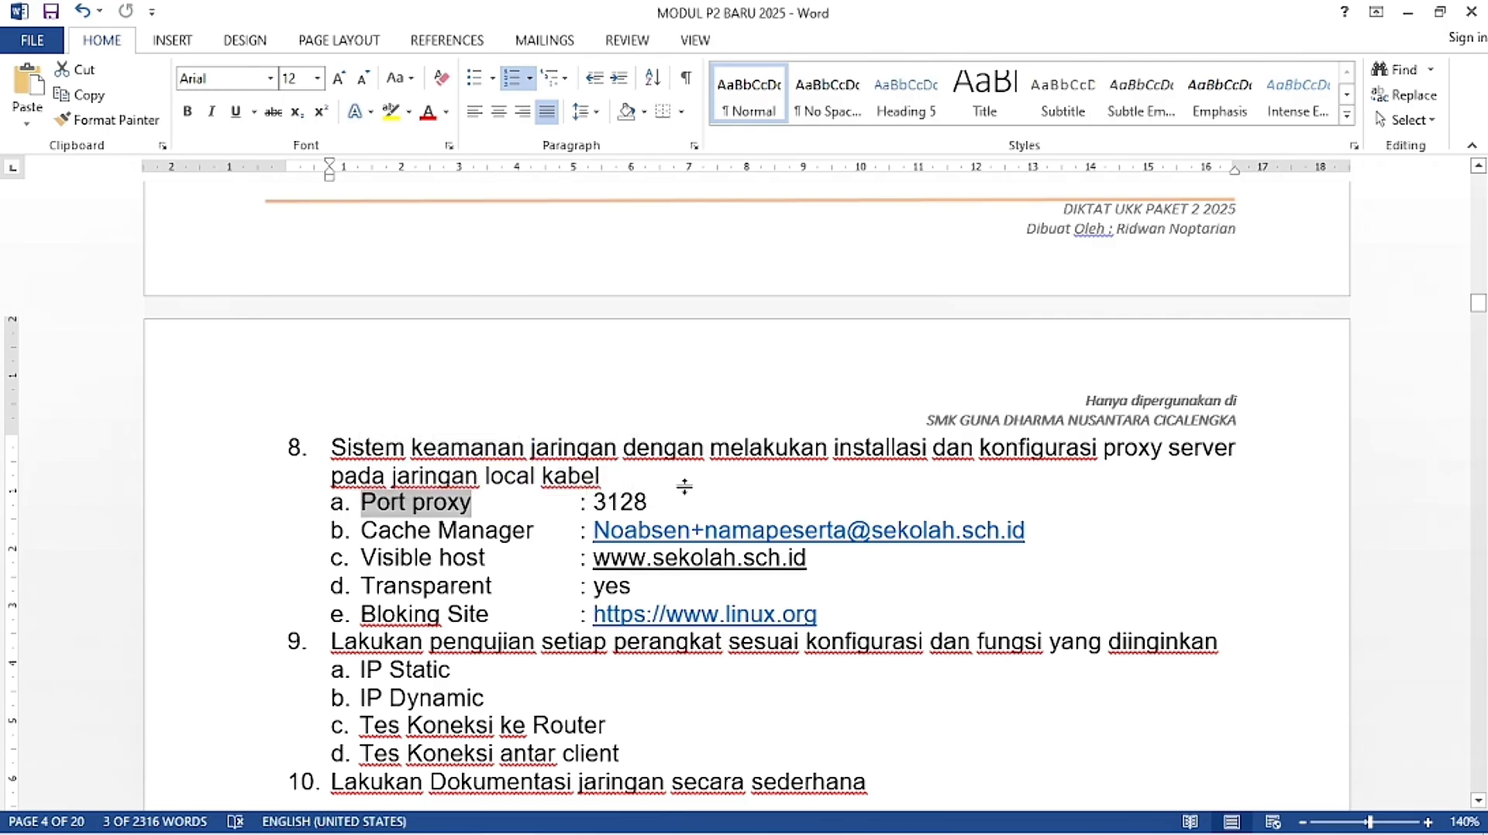
pyautogui.moveTo(659, 502); pyautogui.dragTo(592, 502)
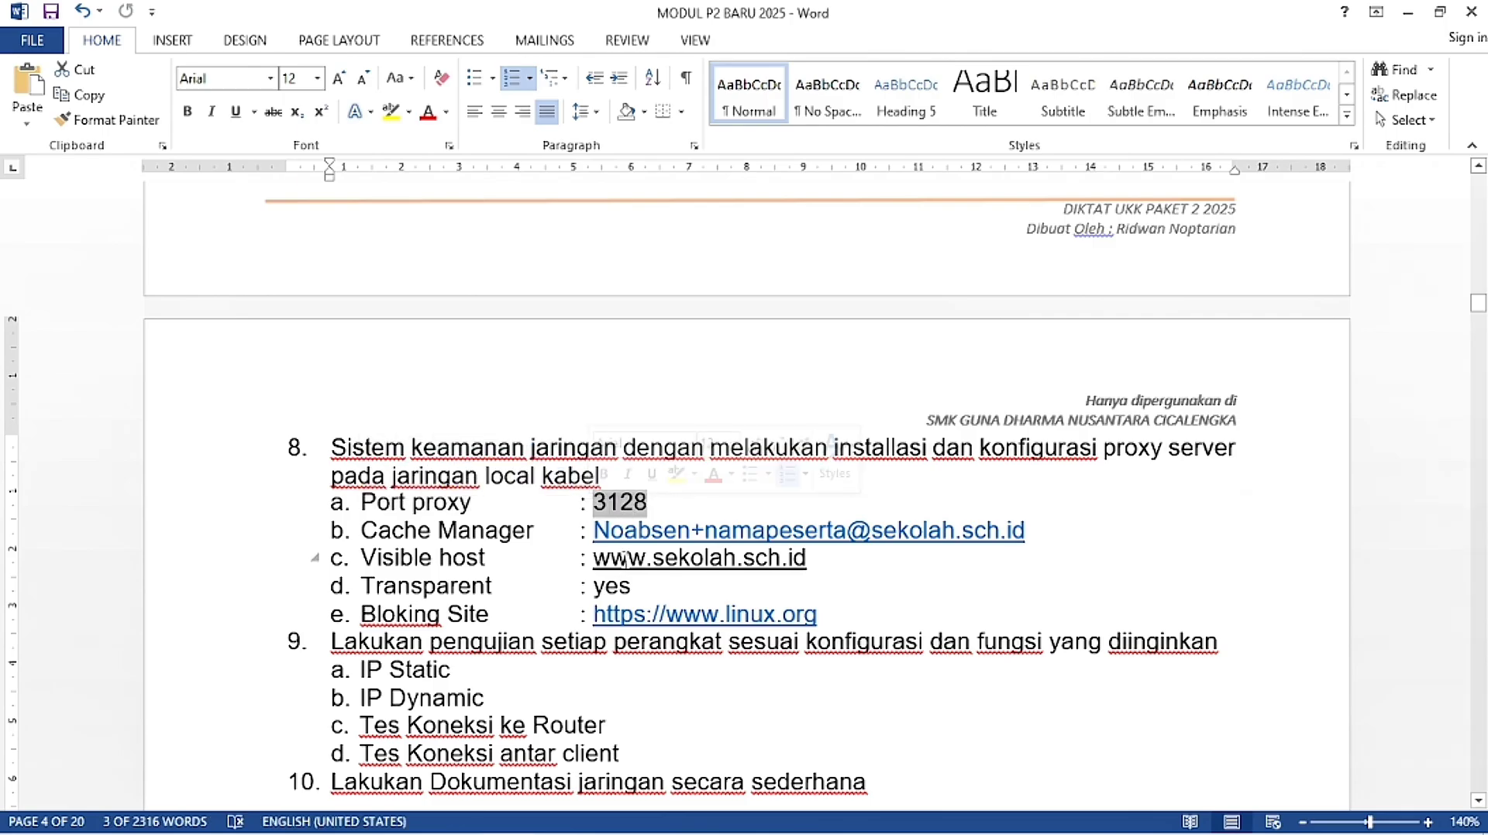
pyautogui.click(560, 524)
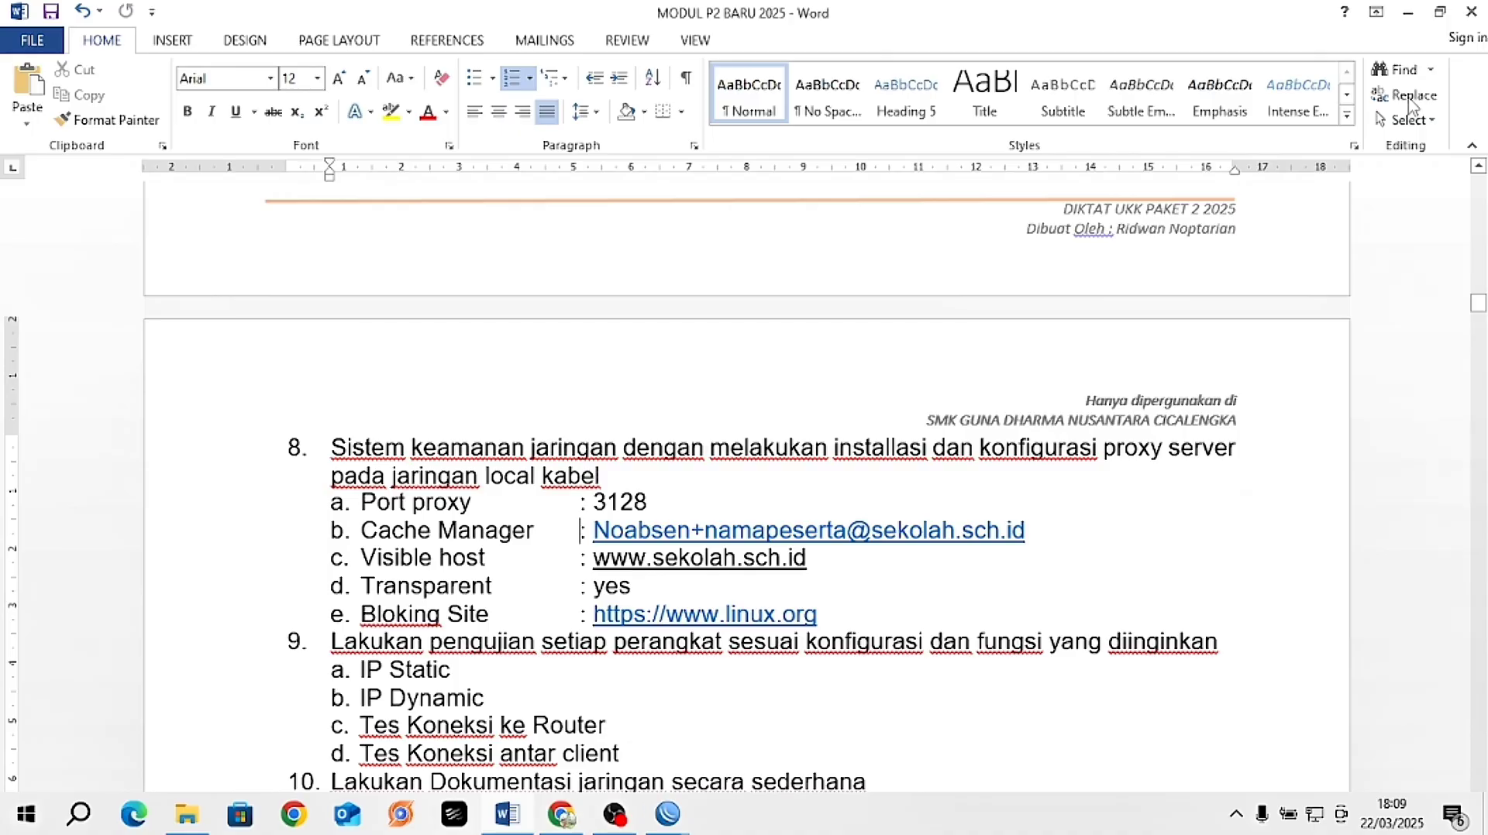
pyautogui.click(1402, 24)
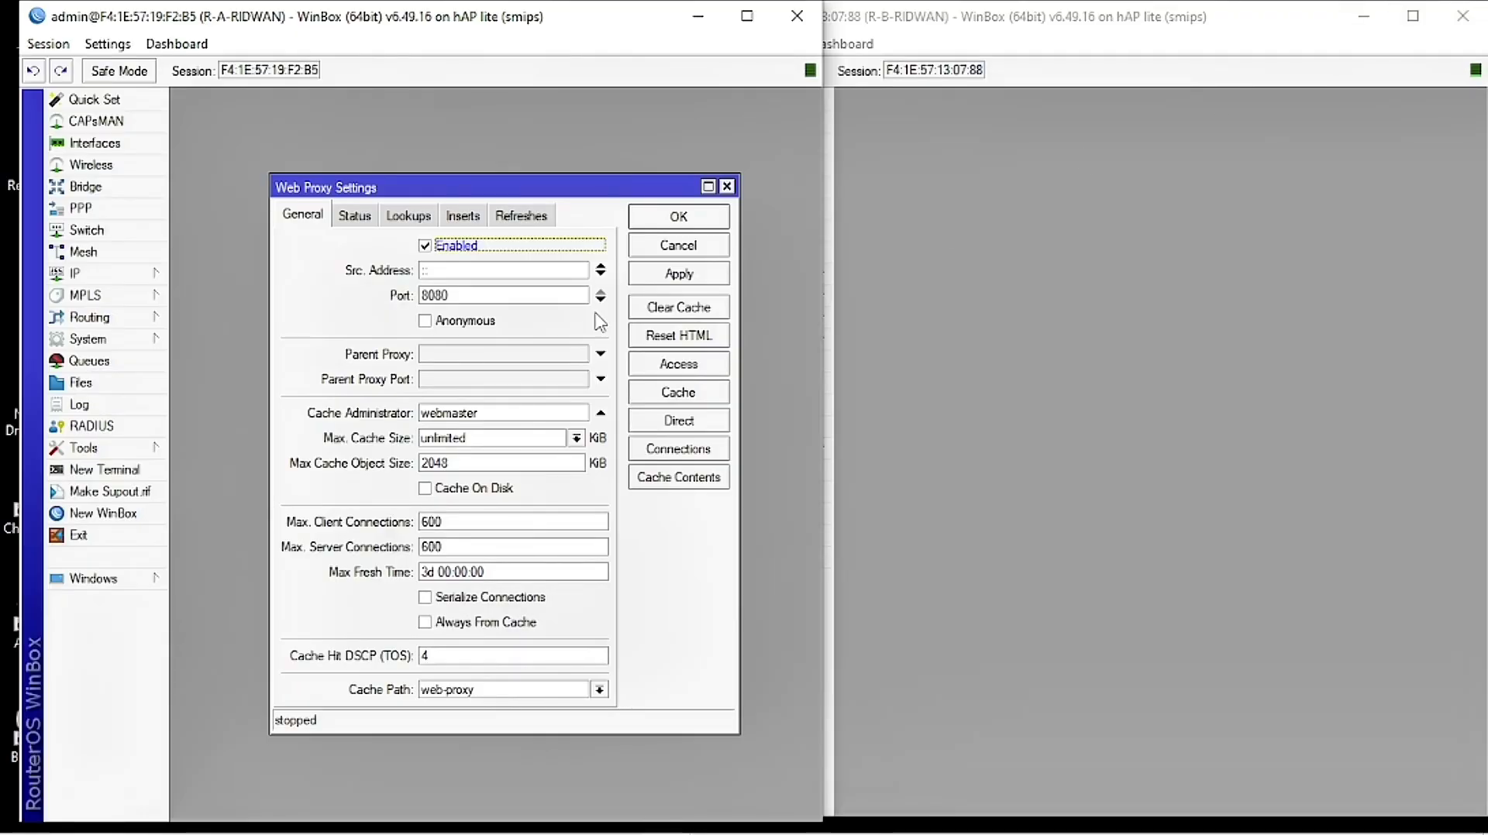
# Step: Change the proxy port to 3128 and look up the required Cache Manager e-mail in the module
pyautogui.moveTo(502, 295); pyautogui.dragTo(346, 297)
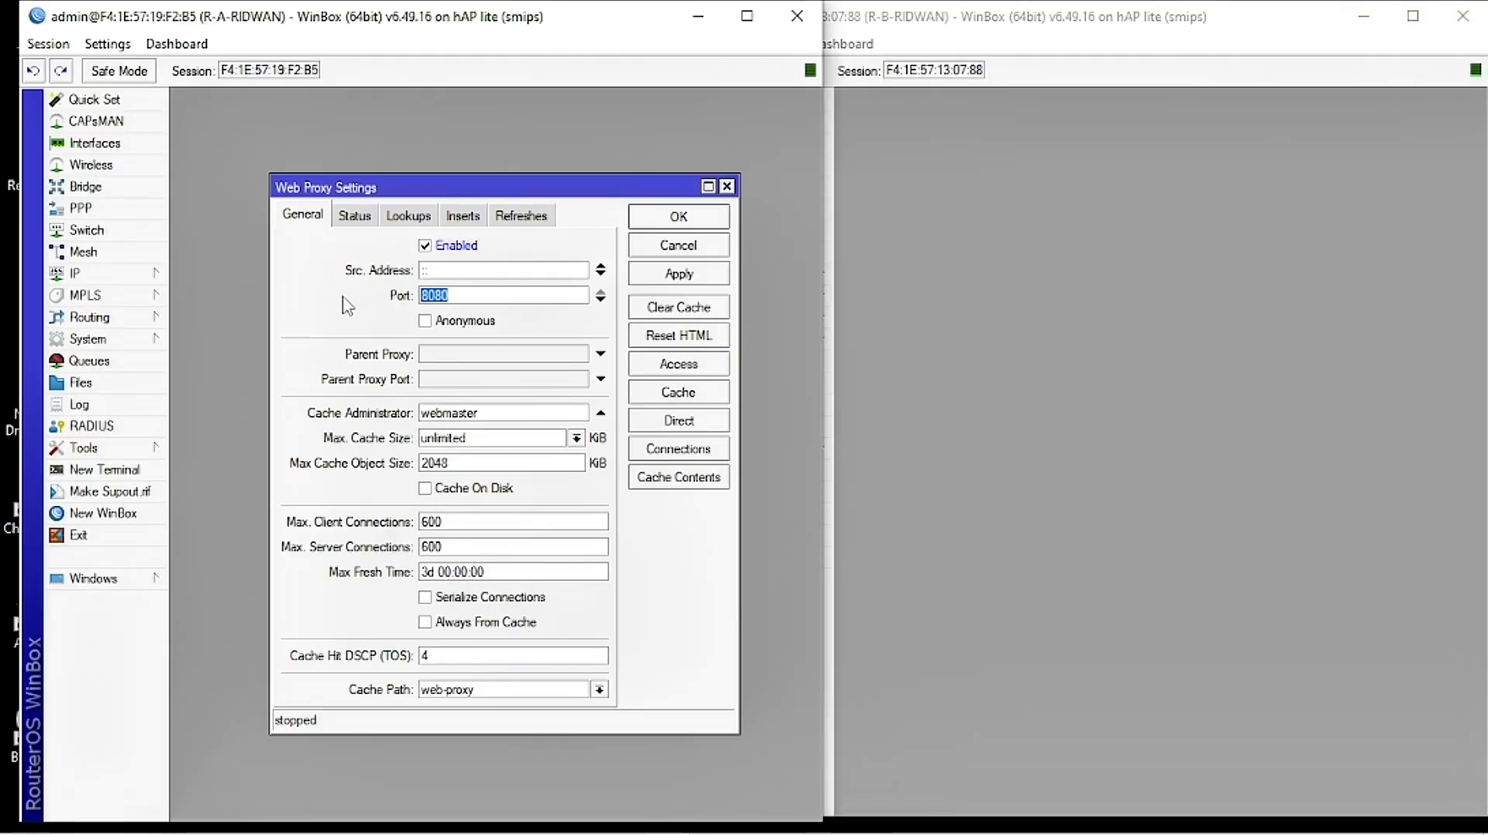
pyautogui.write('3128')
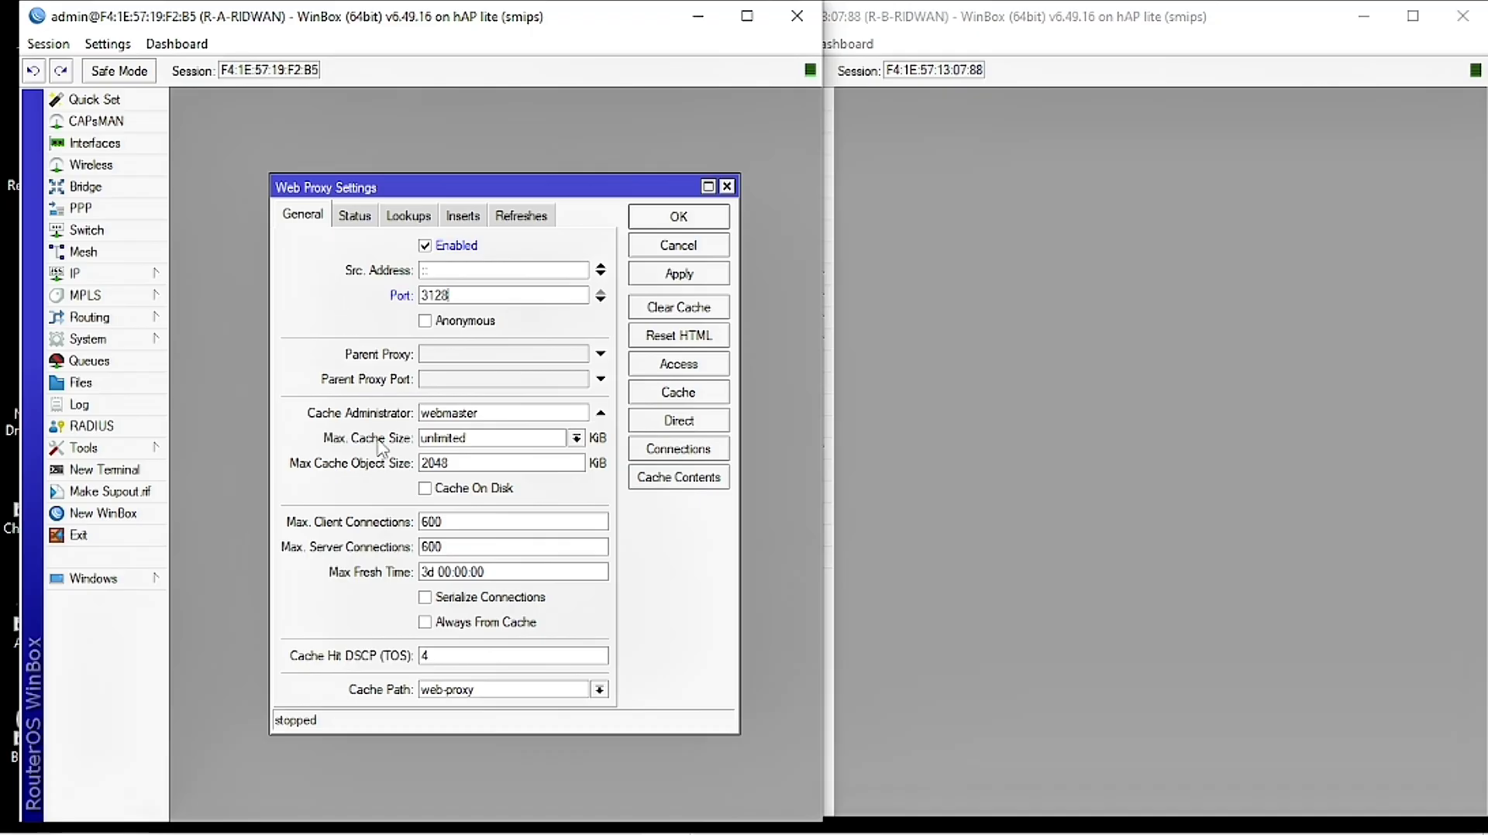
pyautogui.moveTo(493, 419); pyautogui.dragTo(409, 422)
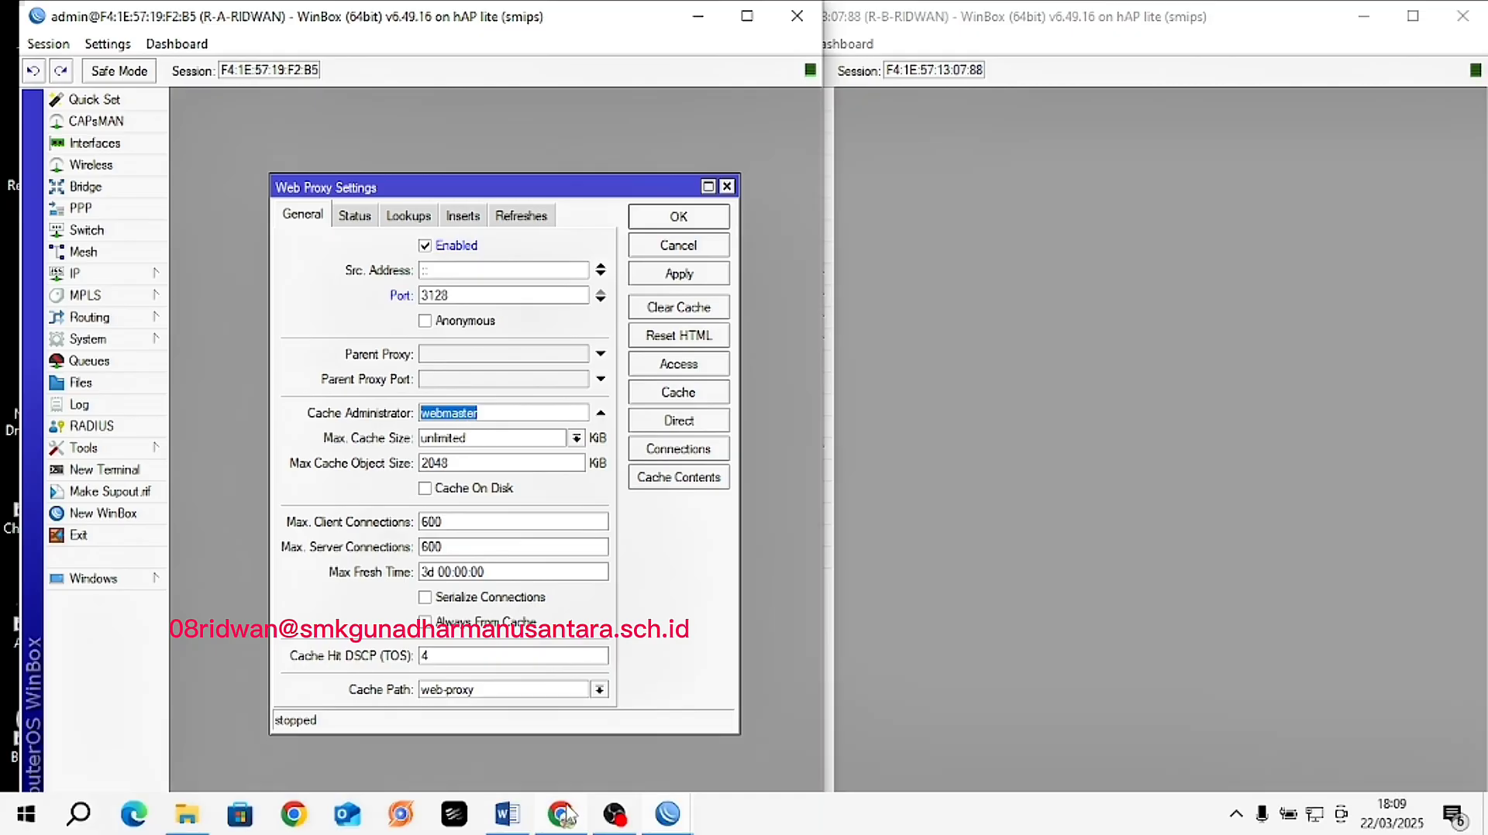
pyautogui.click(507, 813)
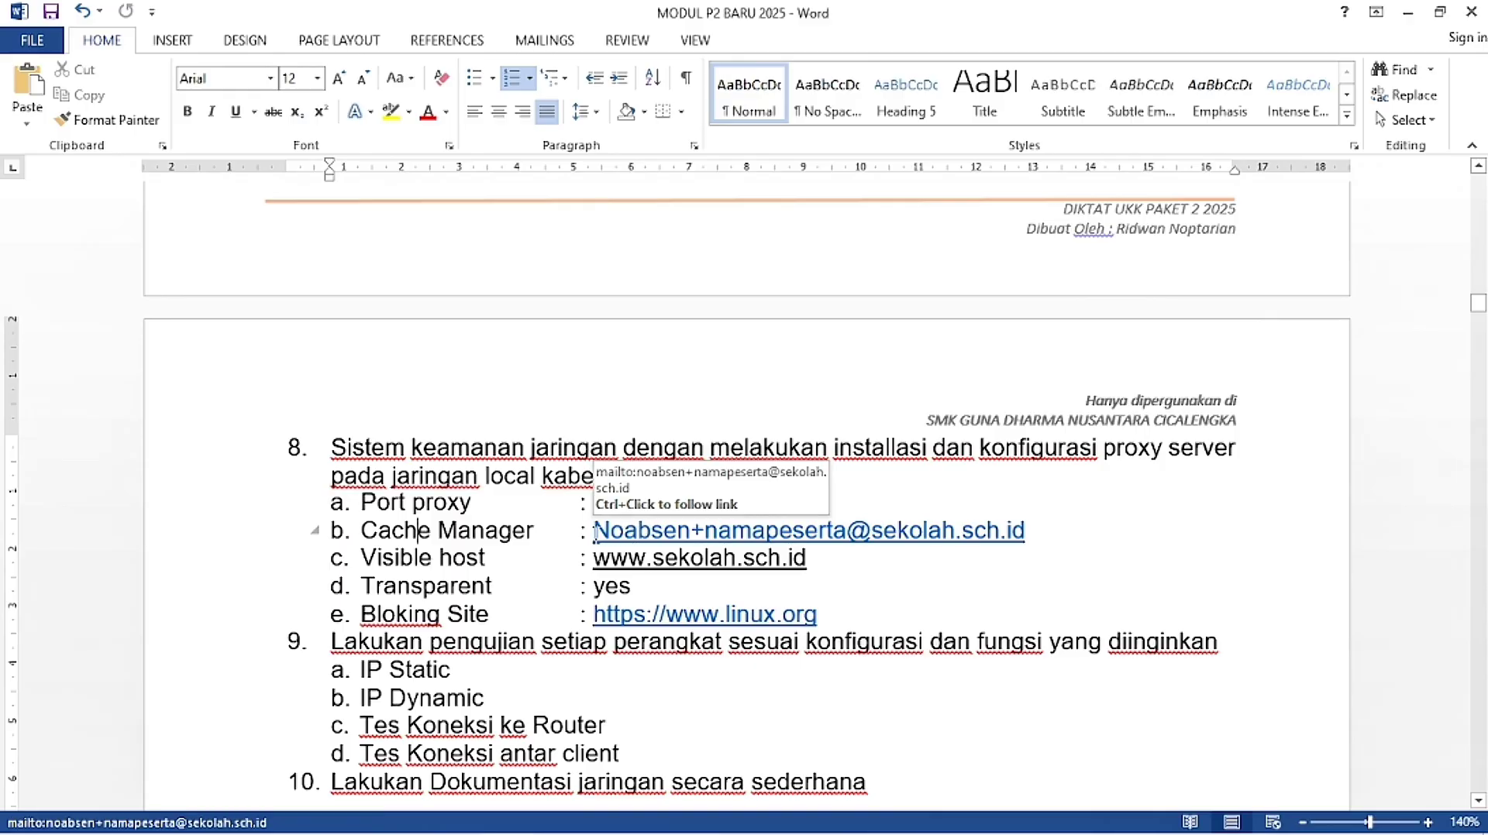
pyautogui.moveTo(593, 532); pyautogui.dragTo(1033, 540)
pyautogui.click(1005, 581)
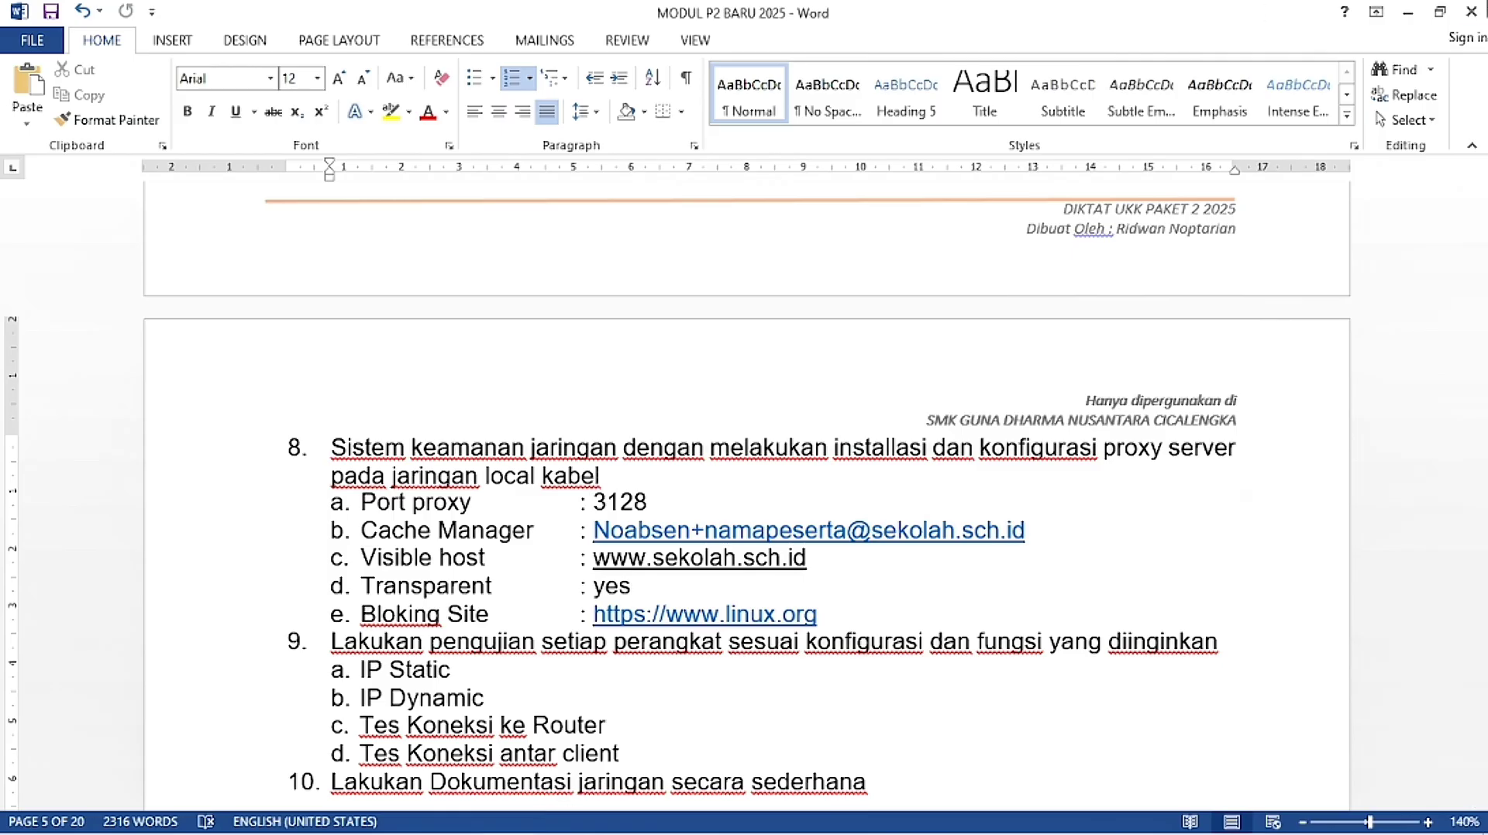
pyautogui.click(1407, 13)
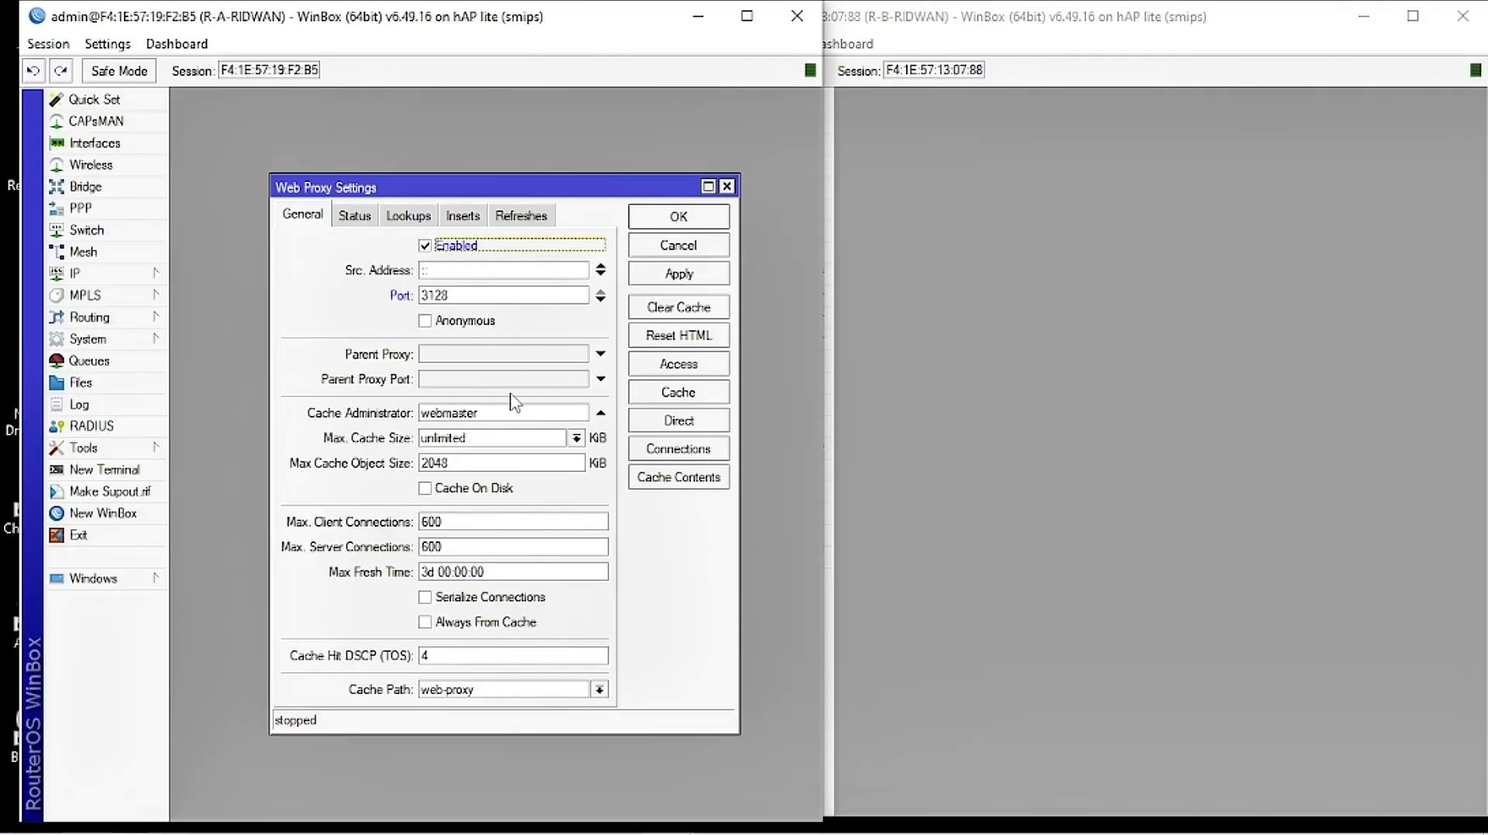
# Step: Enter the administrator's e-mail as cache administrator, enable Cache On Disk, and apply
pyautogui.moveTo(486, 411); pyautogui.dragTo(411, 423)
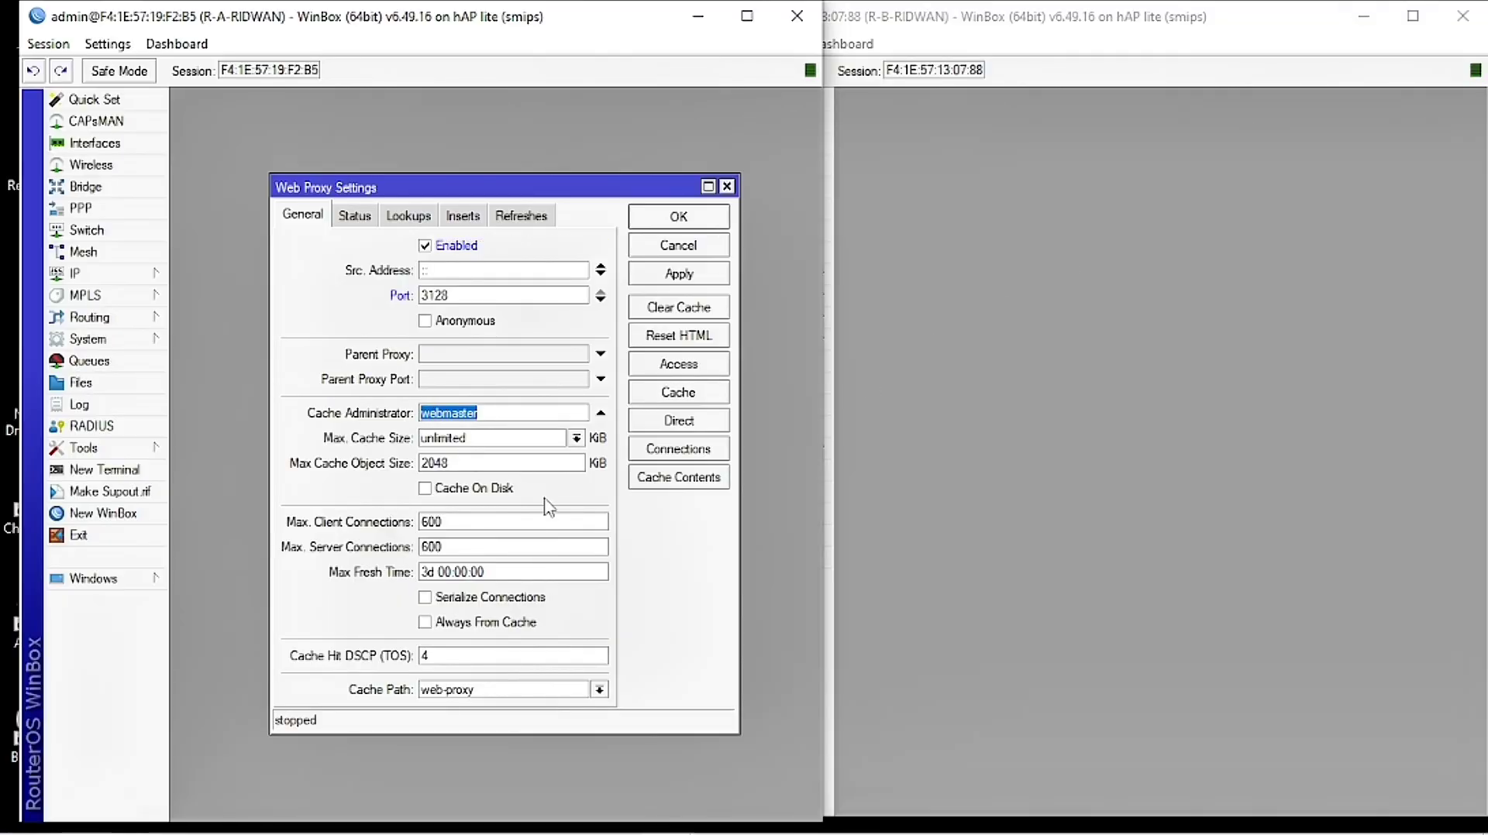
pyautogui.press('BackSpace')
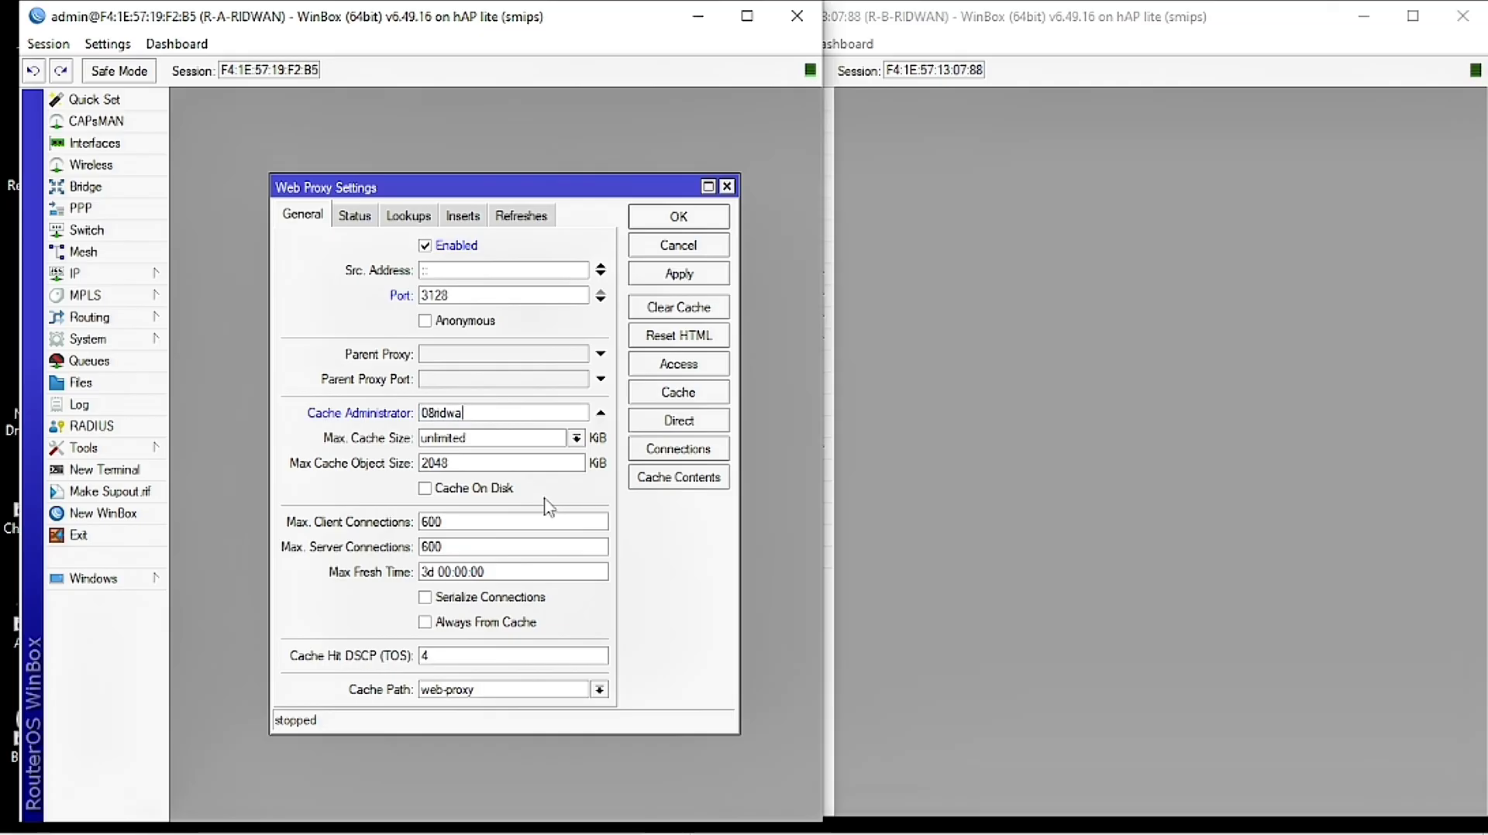
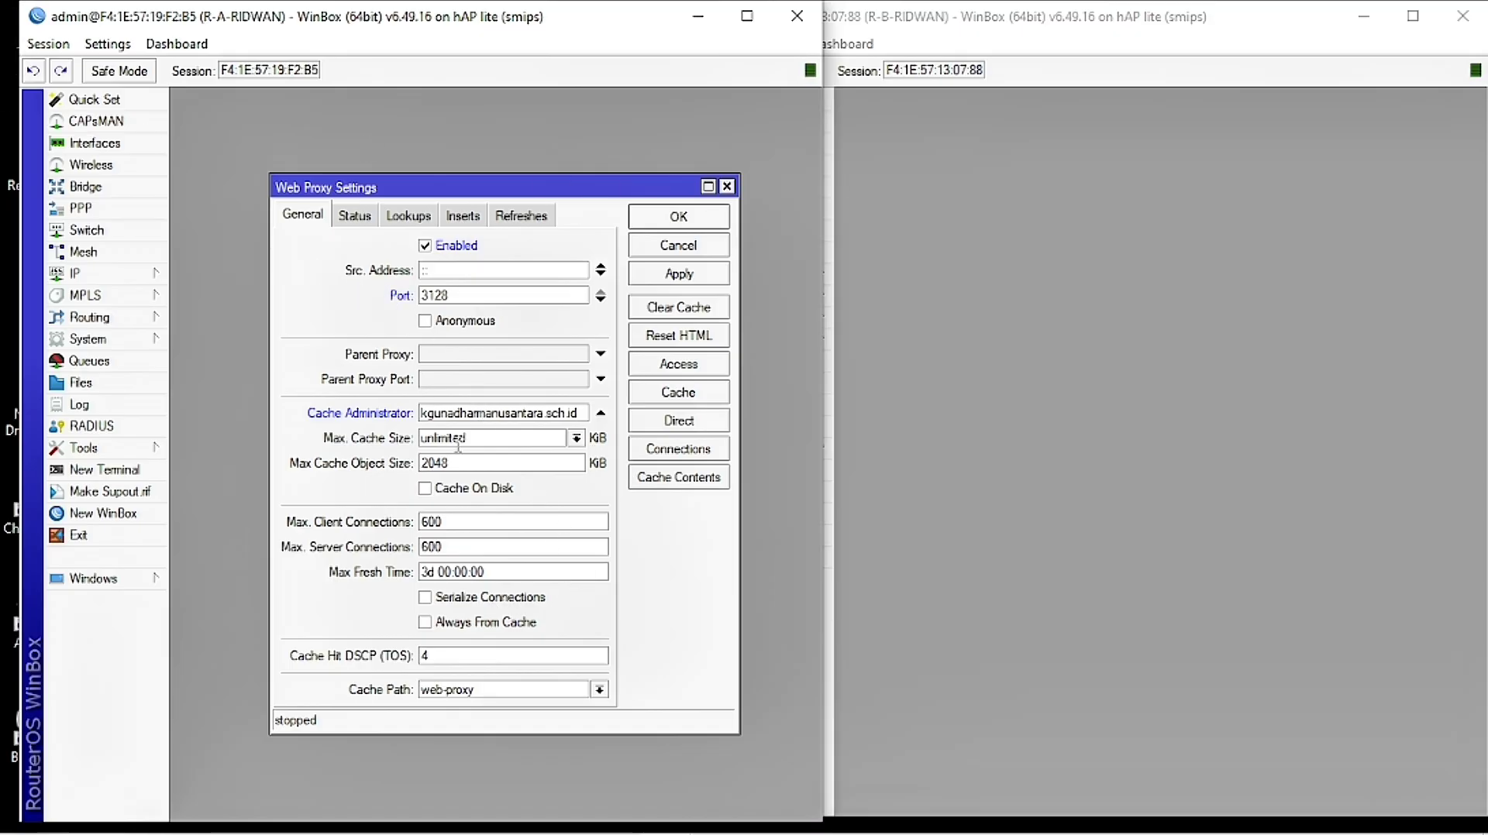
pyautogui.click(453, 489)
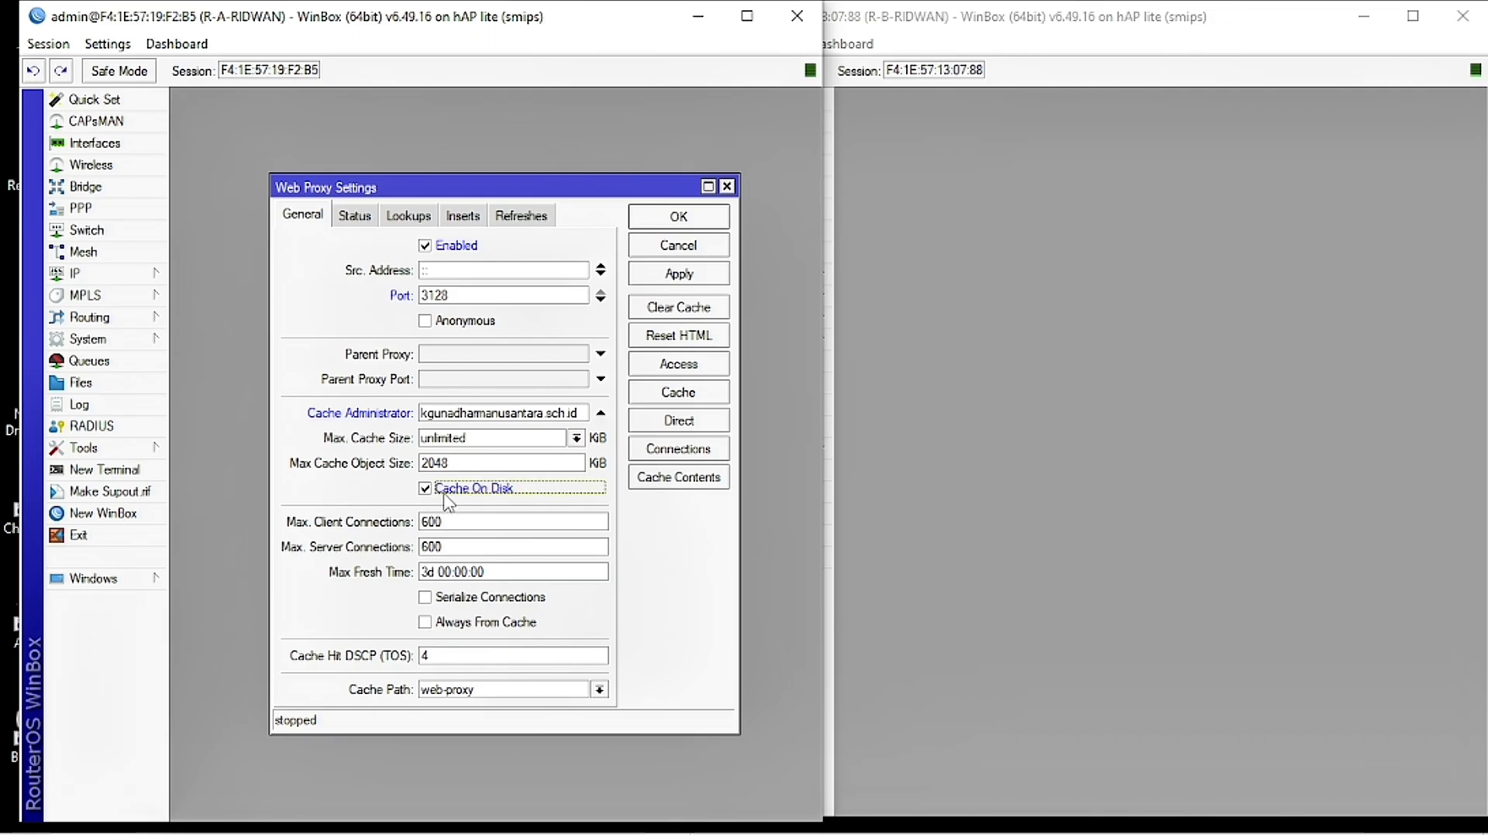
pyautogui.click(698, 279)
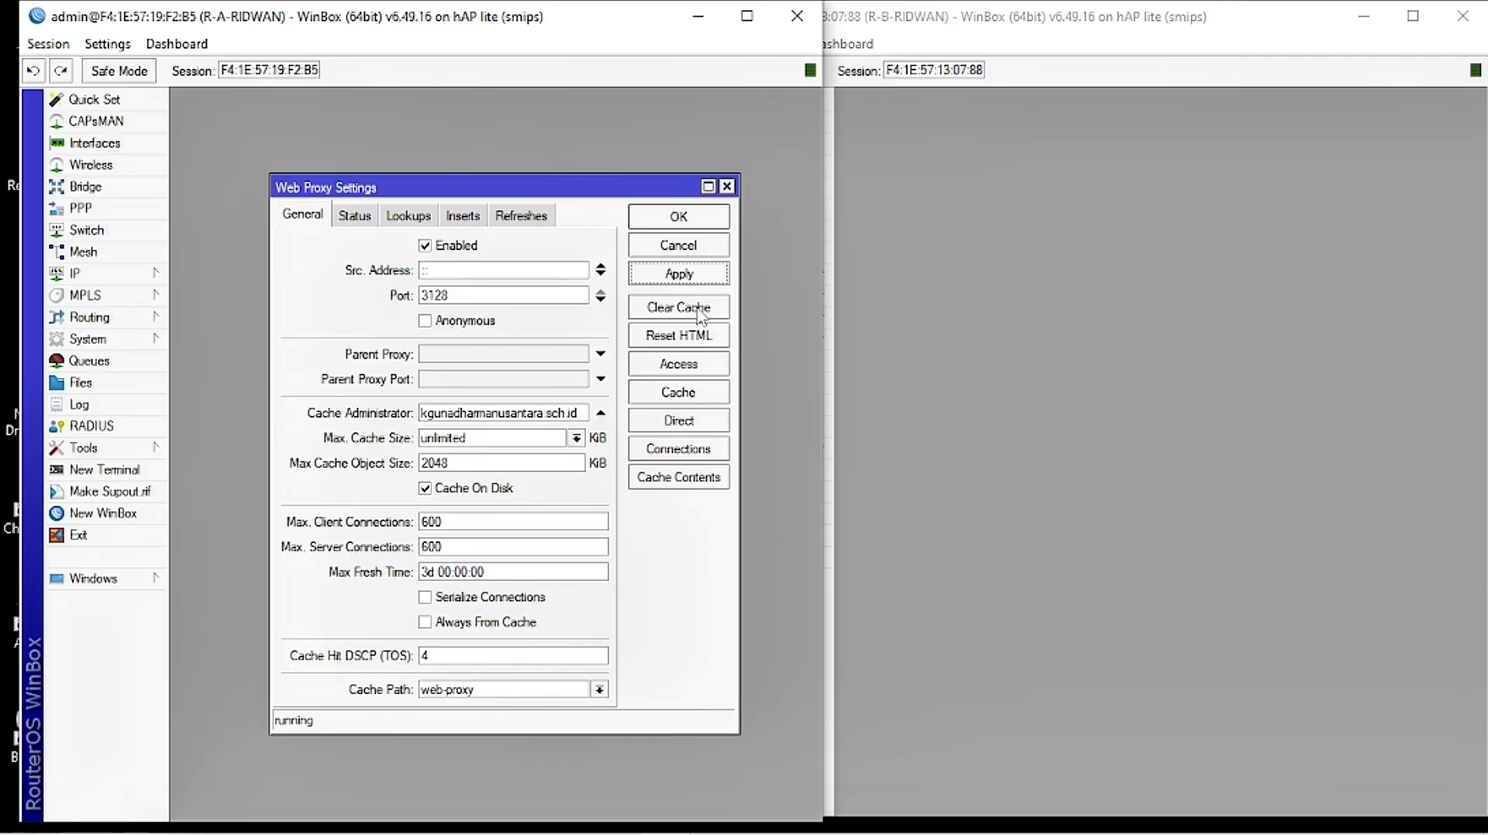
pyautogui.click(691, 366)
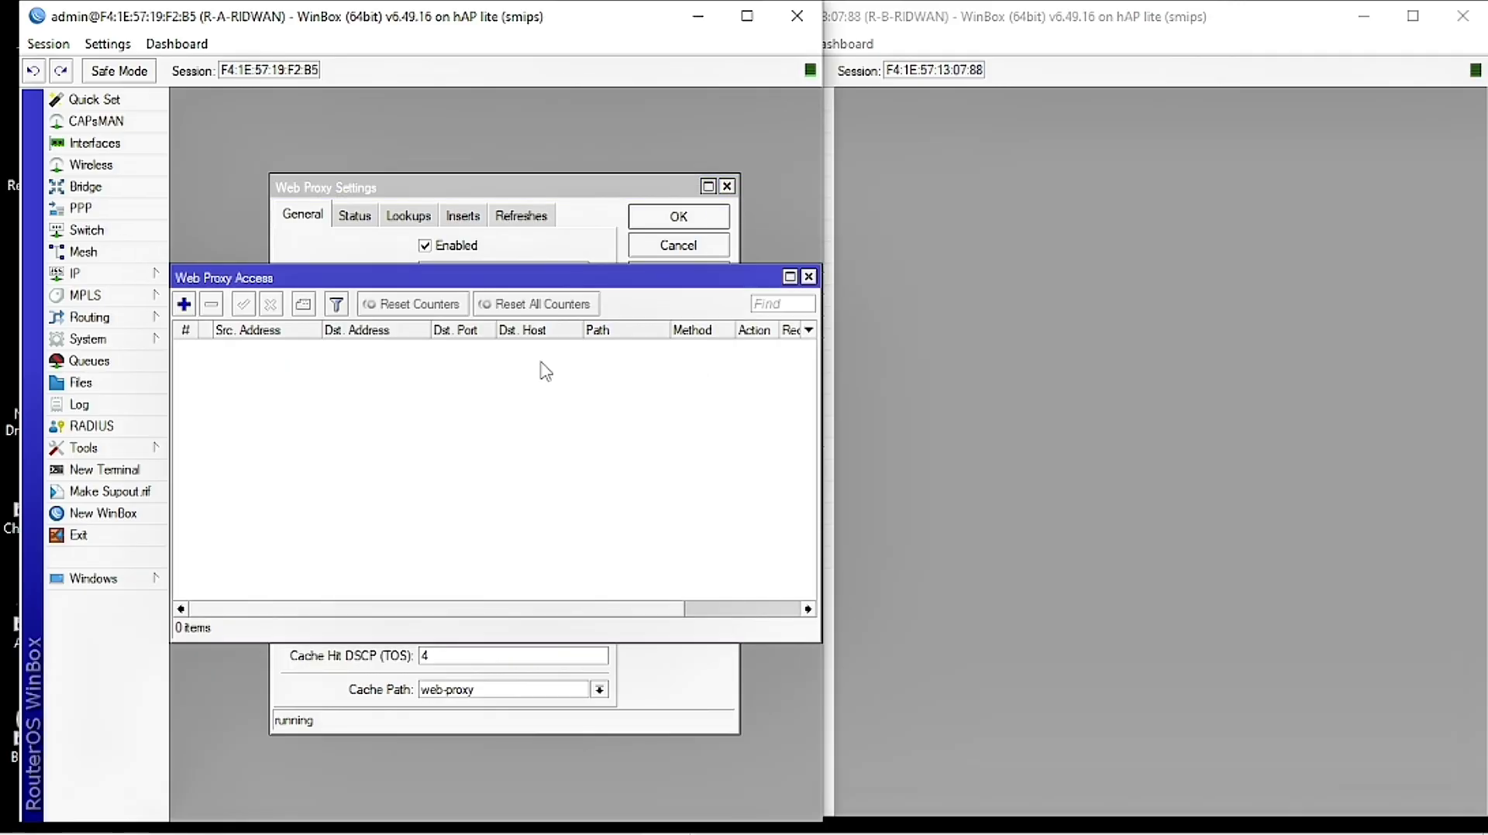
# Step: Add a new web proxy access rule and move its dialog aside
pyautogui.moveTo(467, 288); pyautogui.dragTo(607, 315)
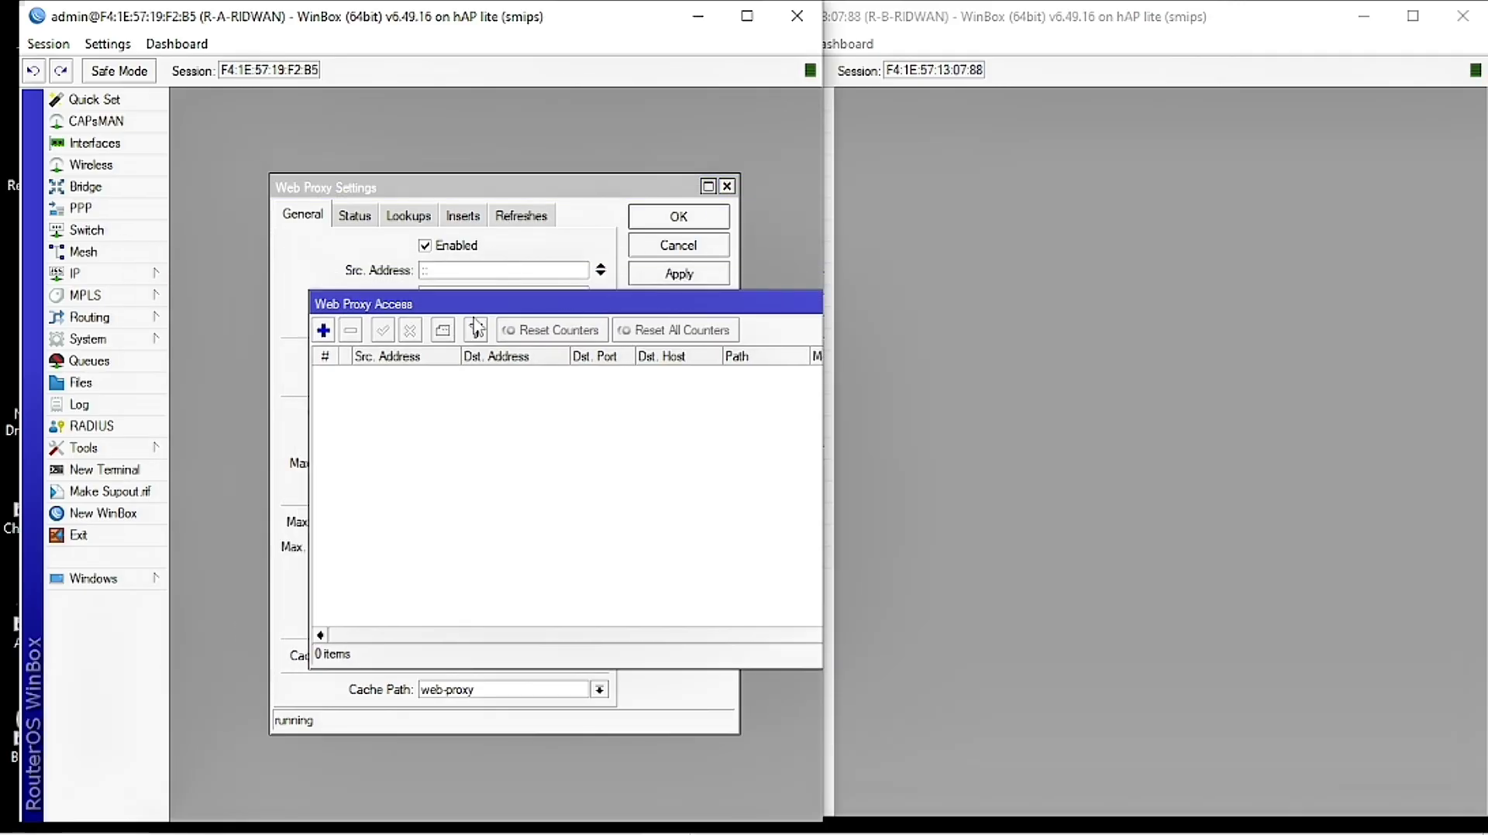
pyautogui.click(324, 332)
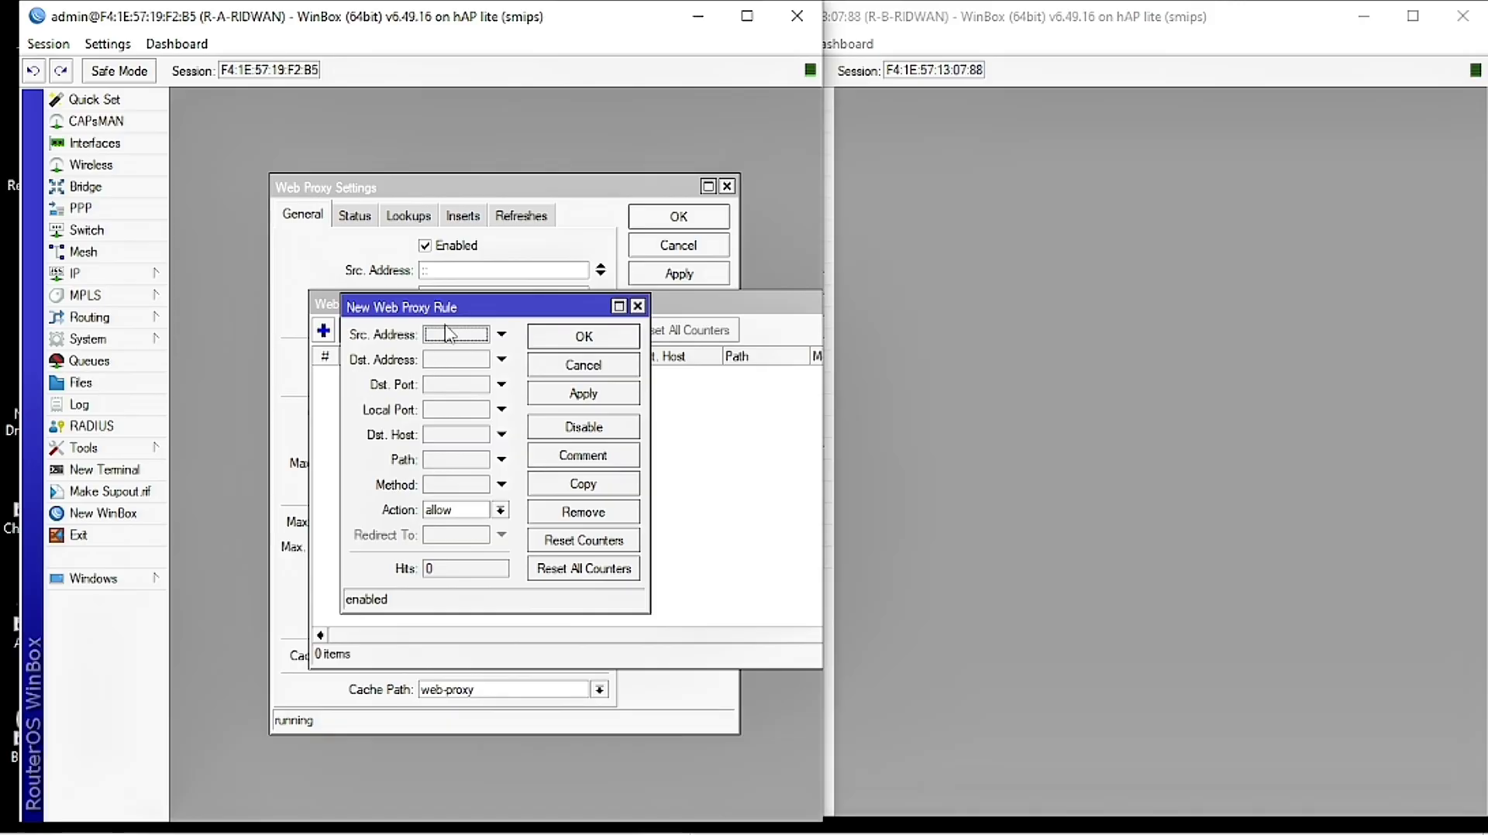
pyautogui.moveTo(457, 312); pyautogui.dragTo(530, 301)
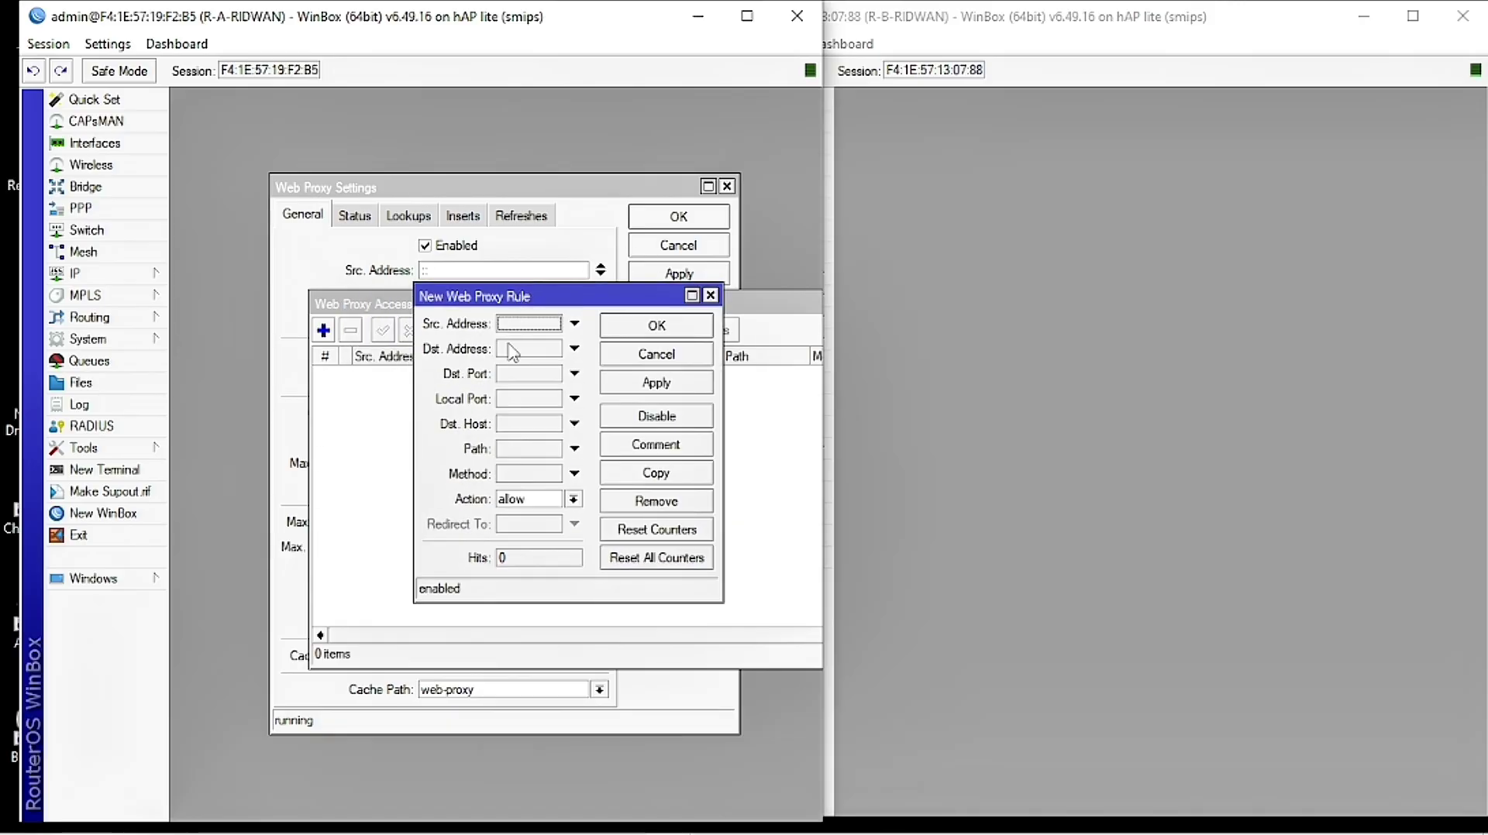
pyautogui.moveTo(328, 812)
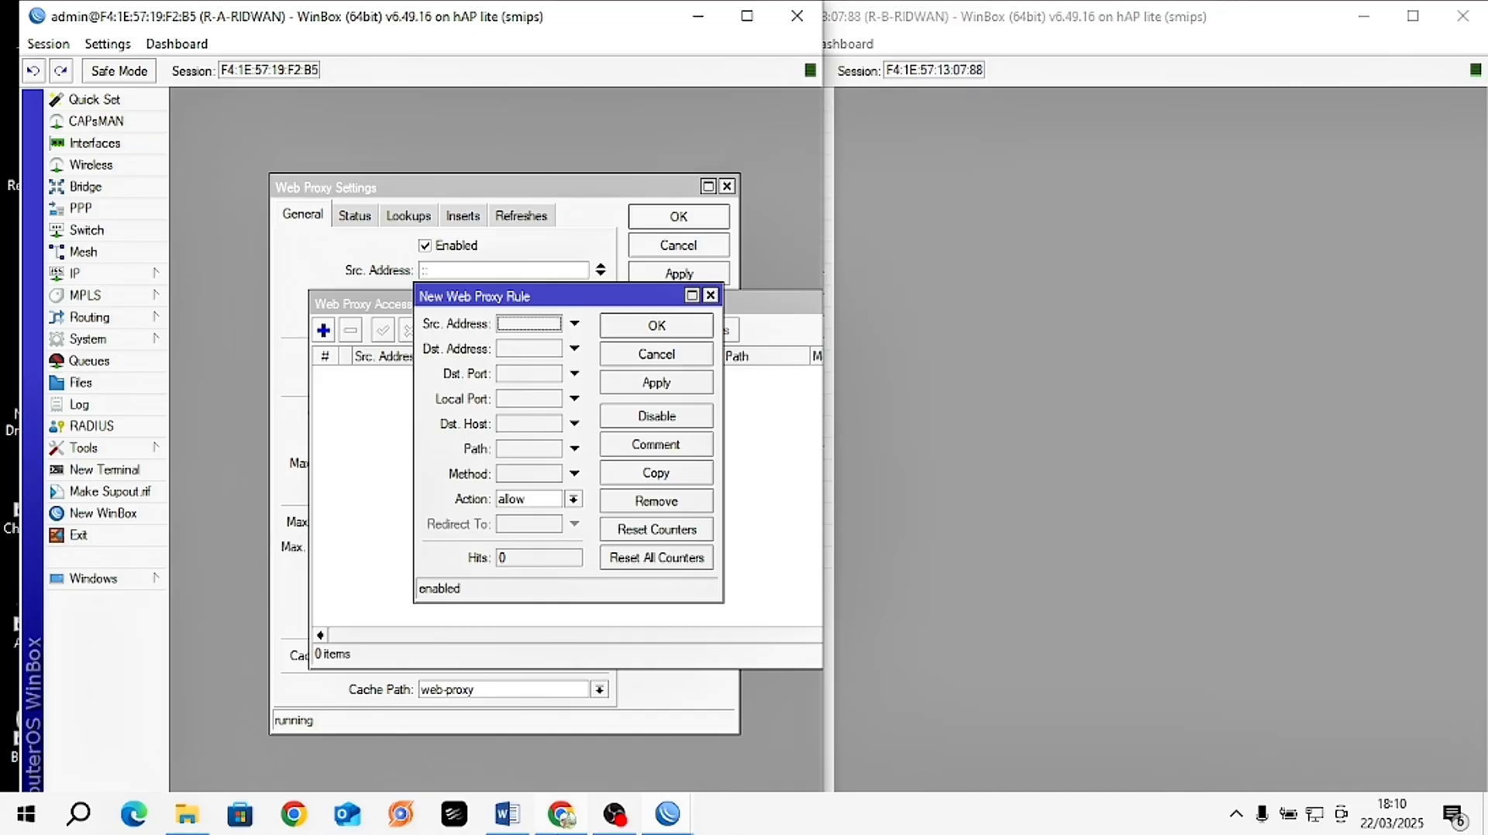
pyautogui.click(507, 814)
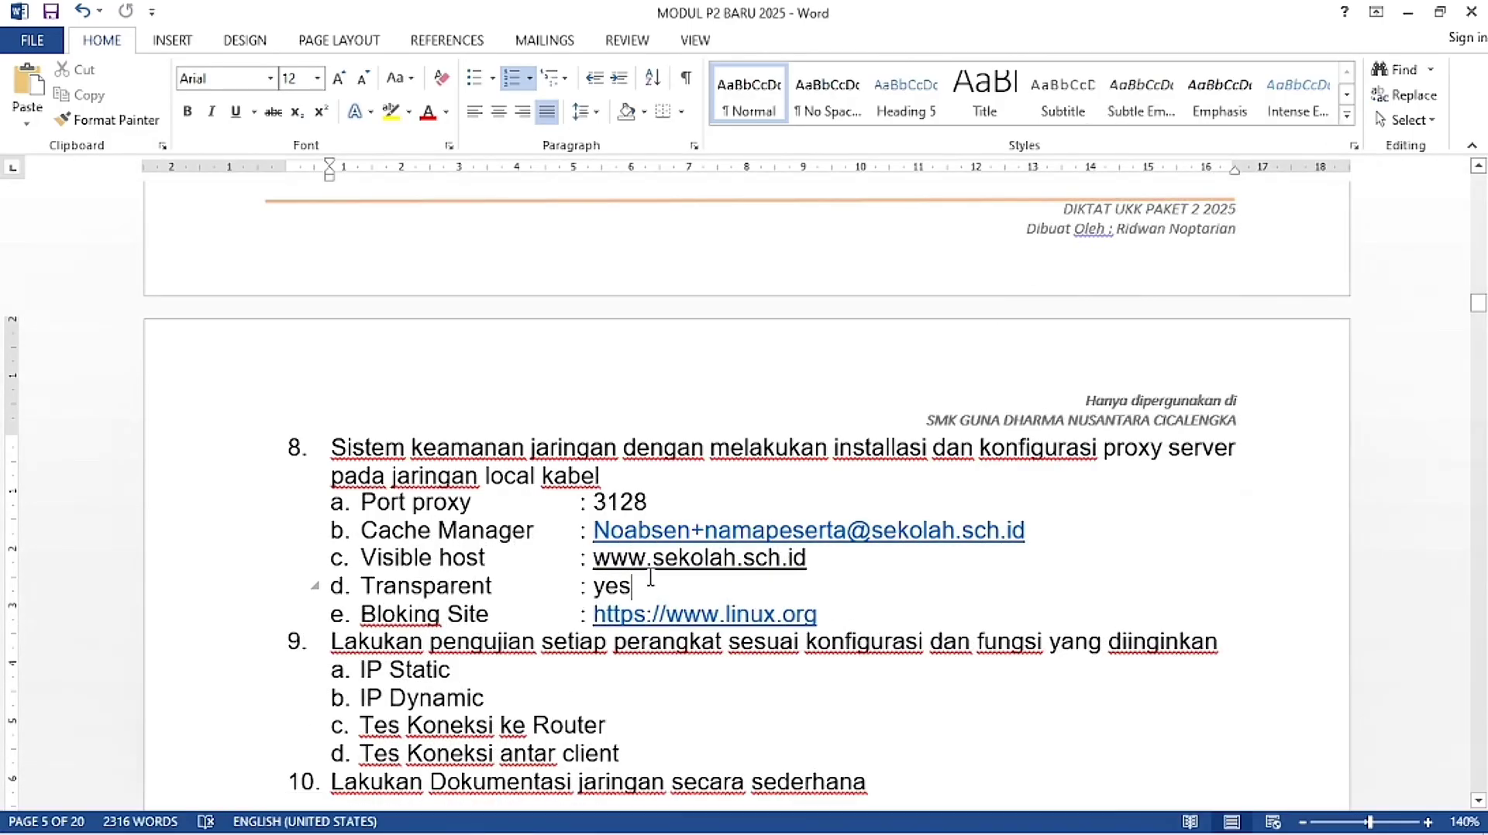
pyautogui.click(634, 560)
pyautogui.moveTo(800, 559); pyautogui.dragTo(620, 560)
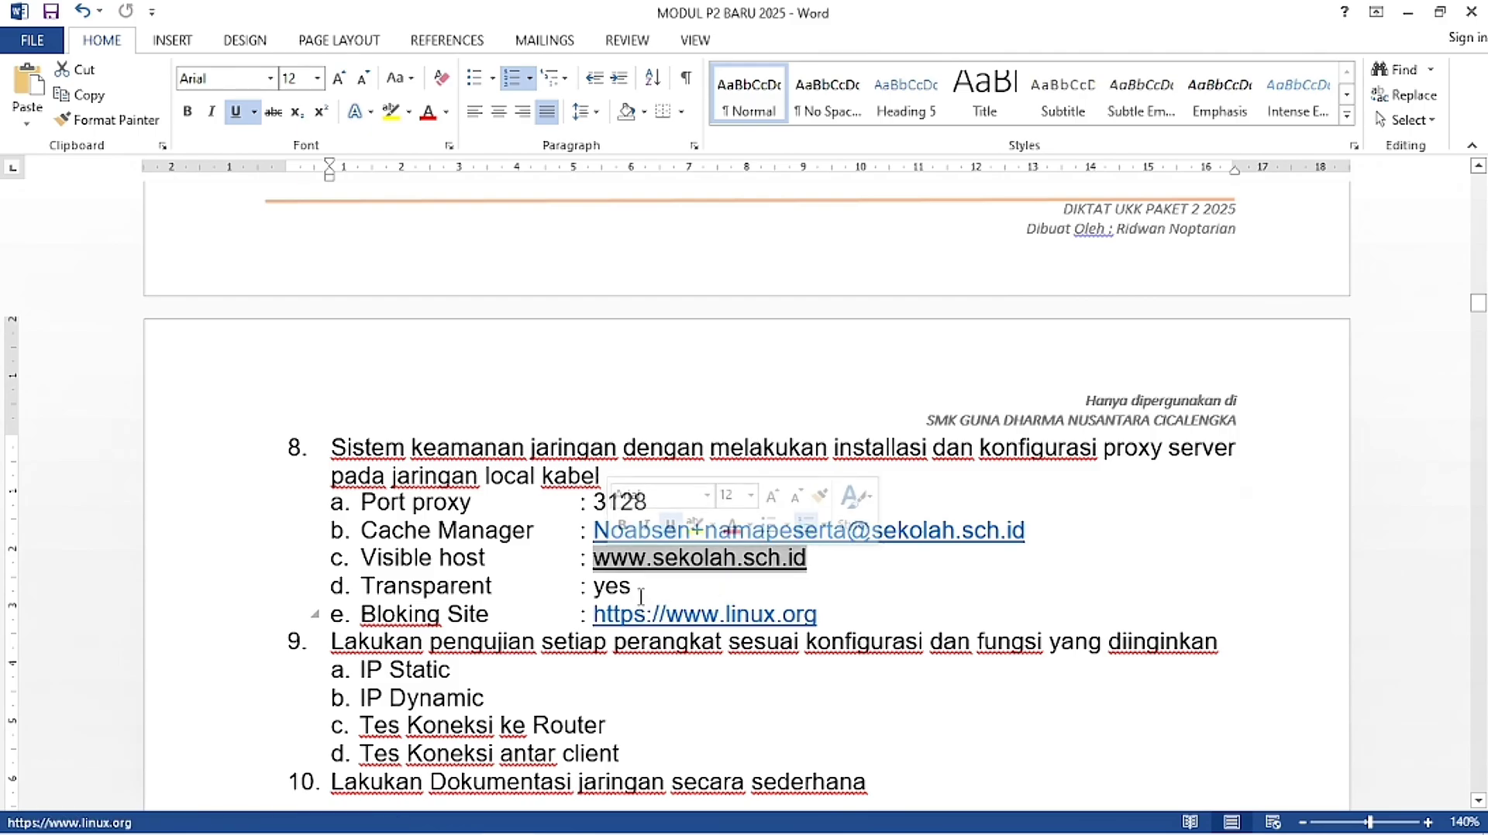
pyautogui.click(644, 587)
pyautogui.moveTo(549, 827)
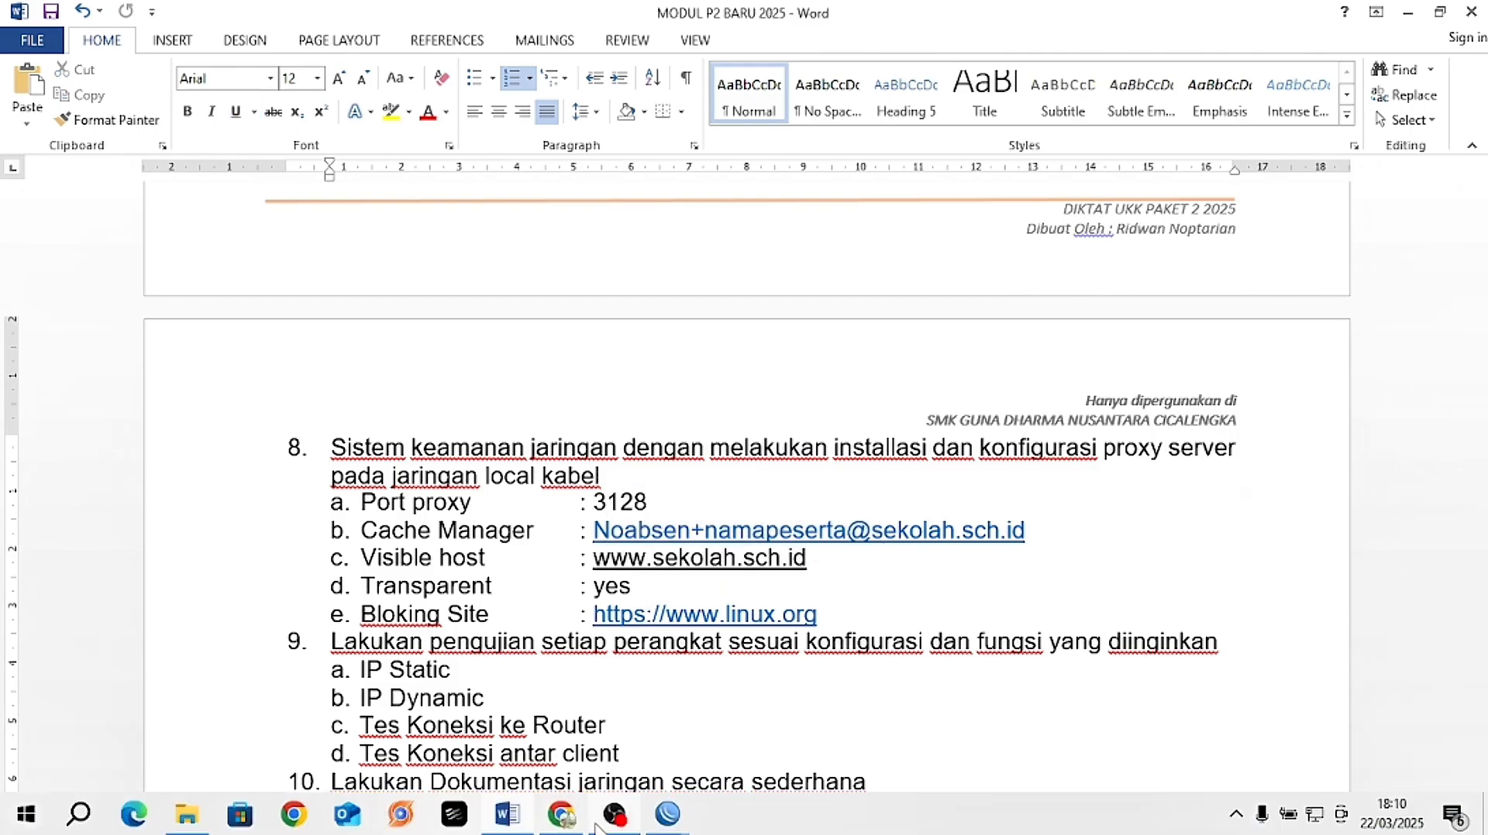
pyautogui.click(504, 820)
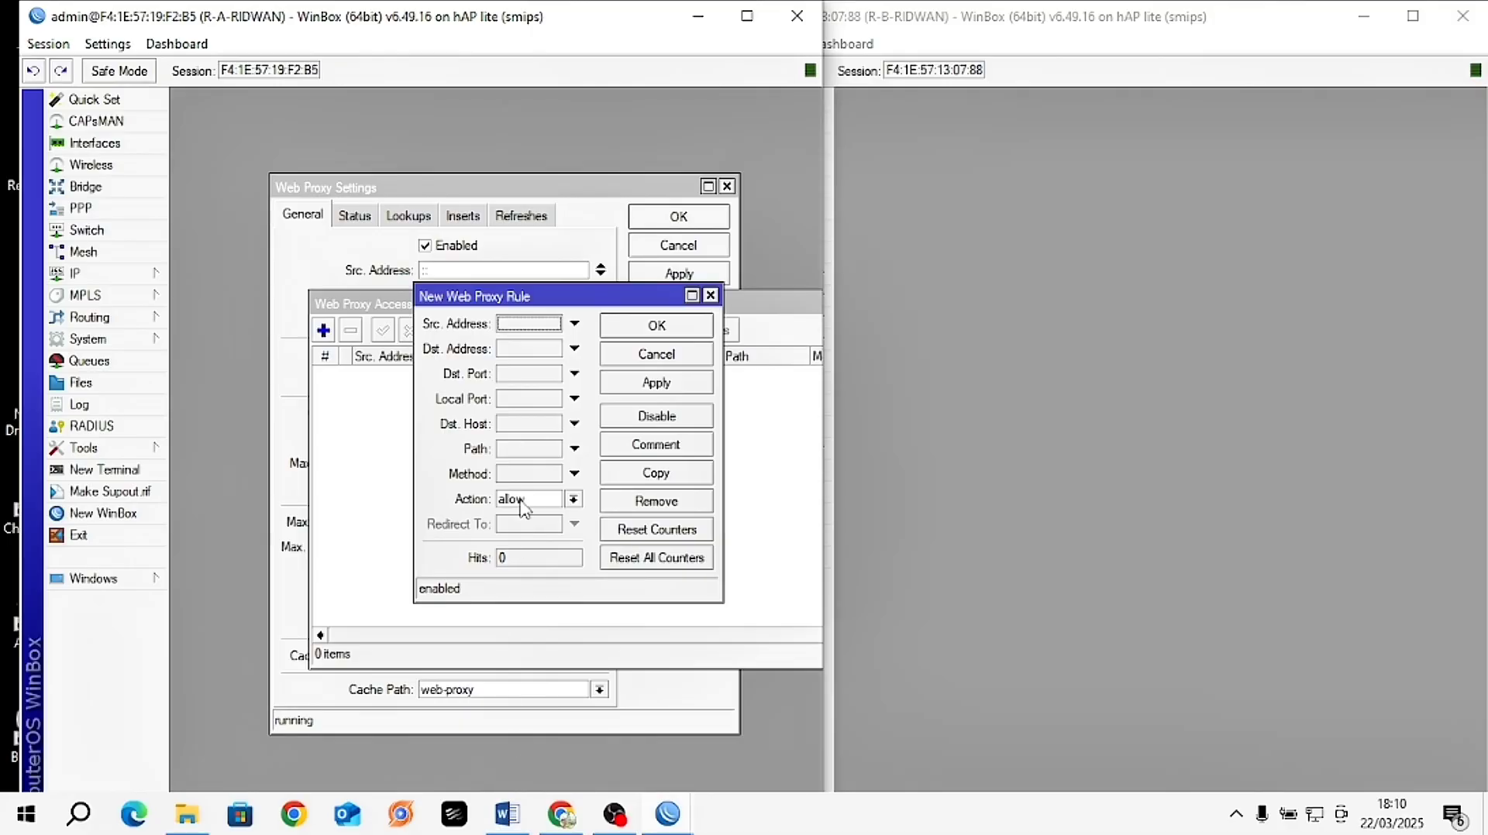
pyautogui.click(513, 424)
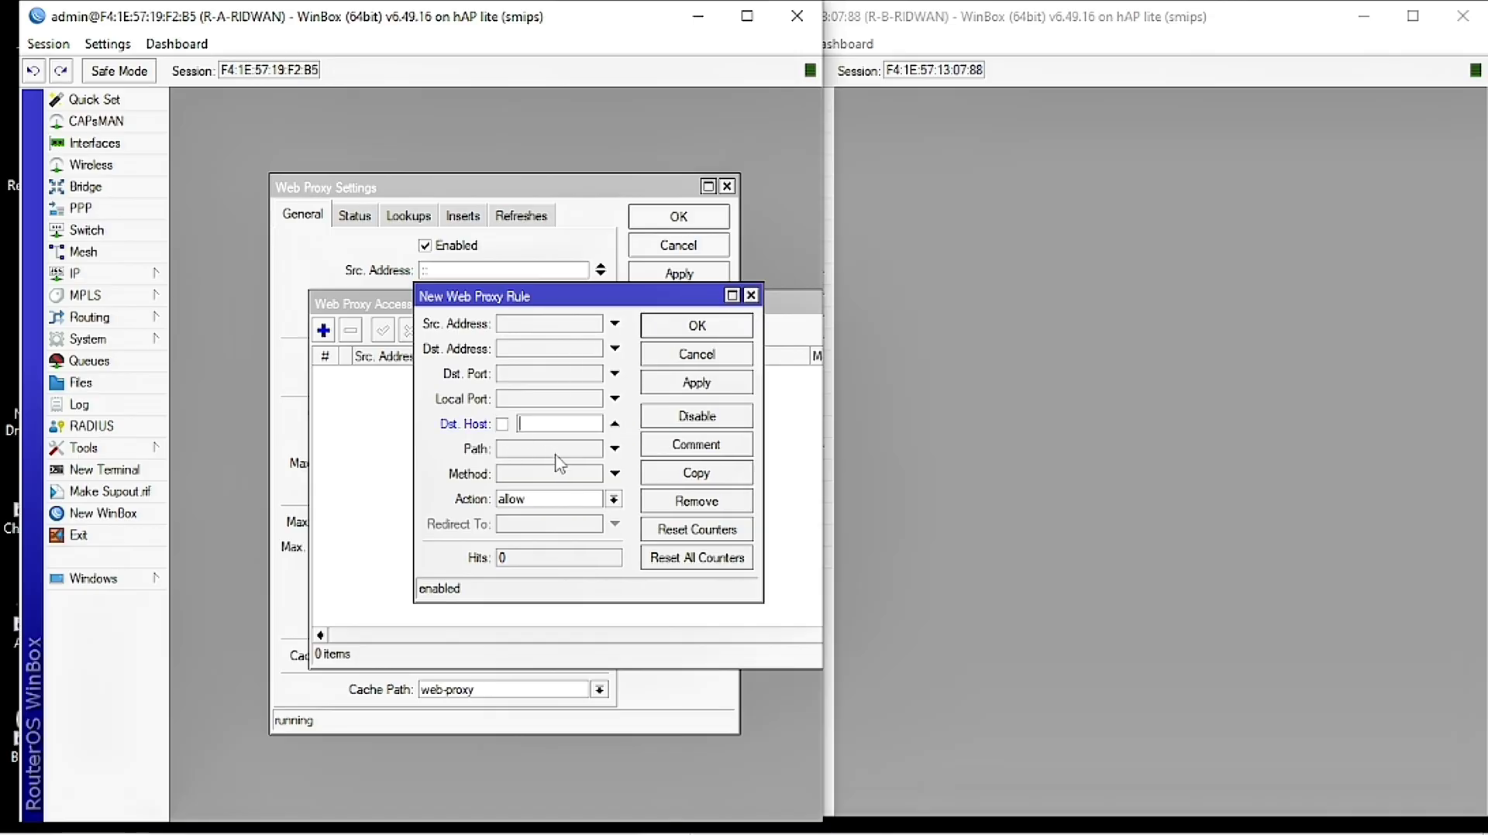
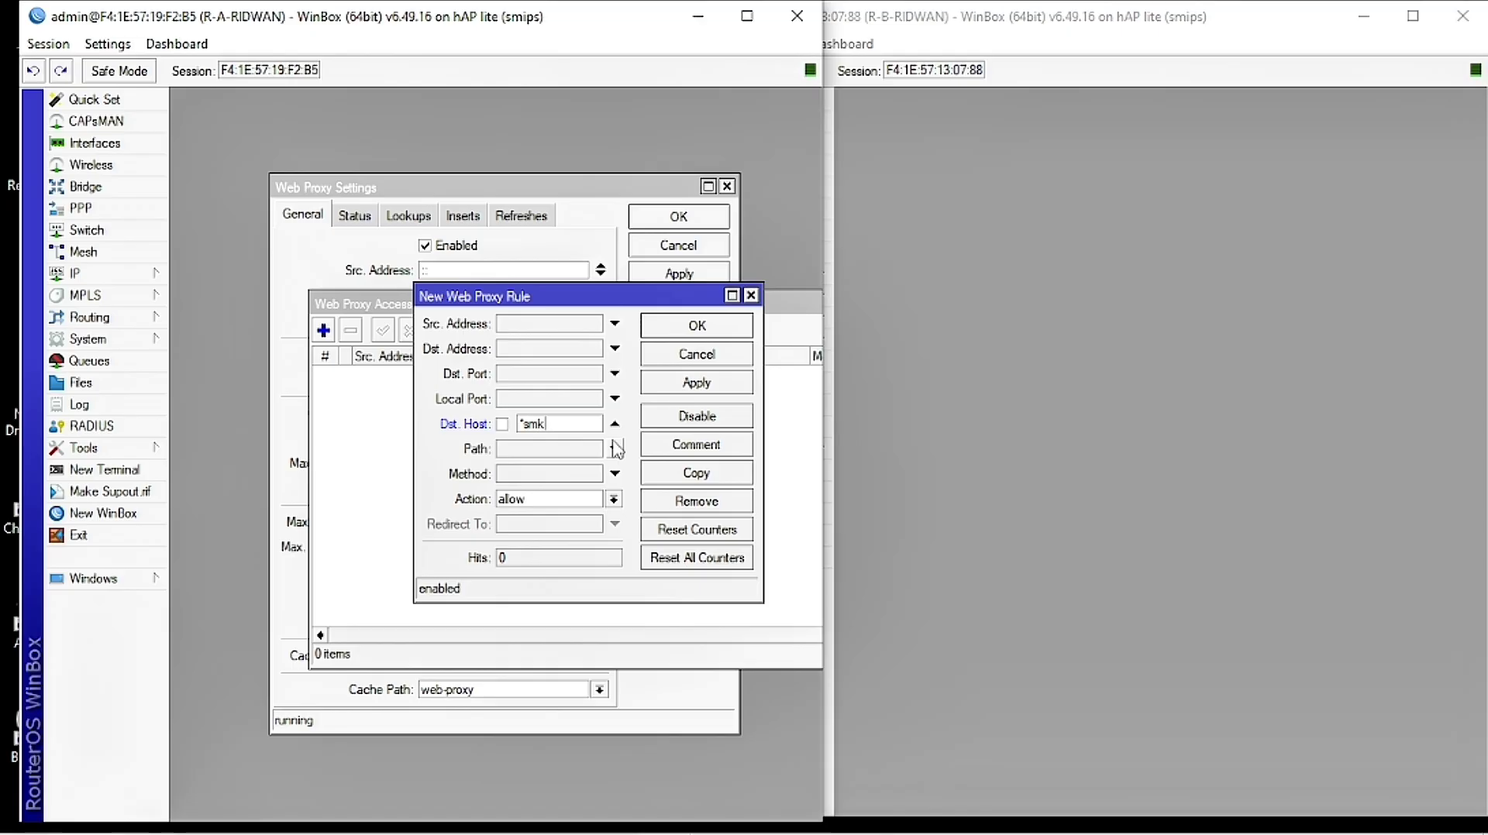
# Step: Finish the Dst. Host as *smkgunadharmanusantara.sch.id* with action deny and save the rule
pyautogui.write('gunadh')
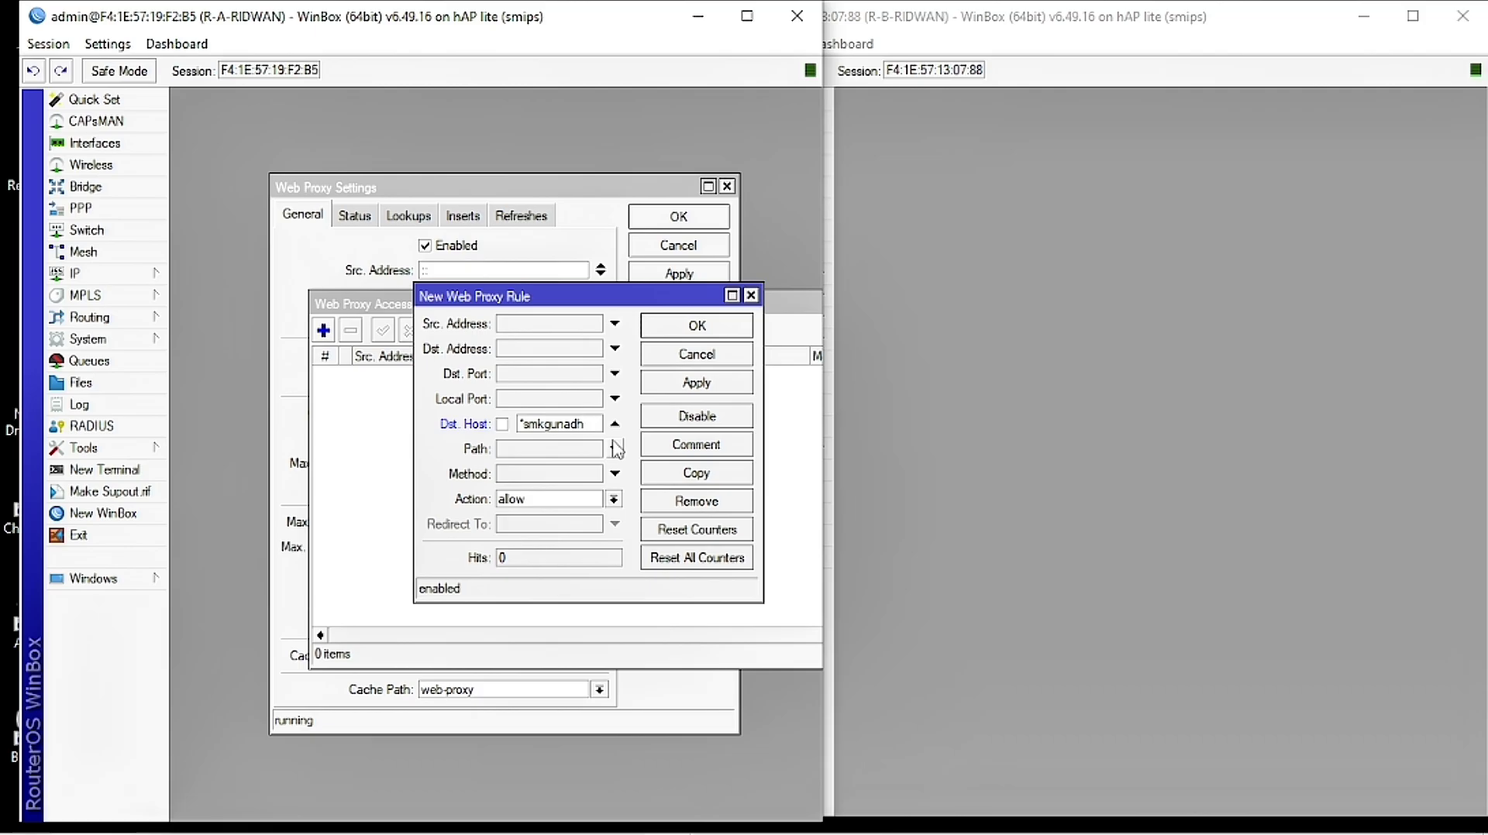
pyautogui.write('armanusanta')
pyautogui.write('ra')
pyautogui.write('.sc')
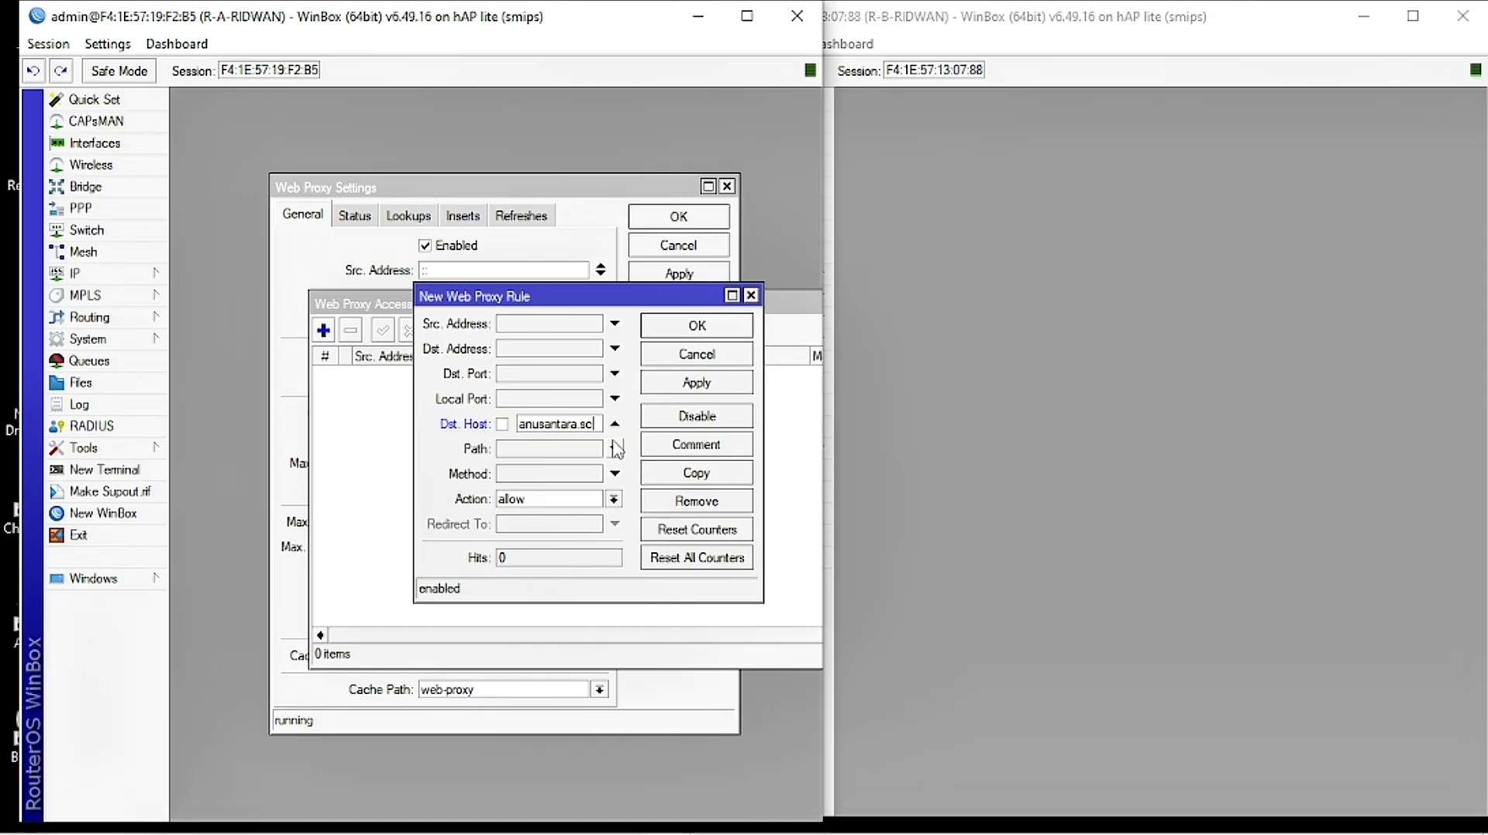
pyautogui.write('h.id')
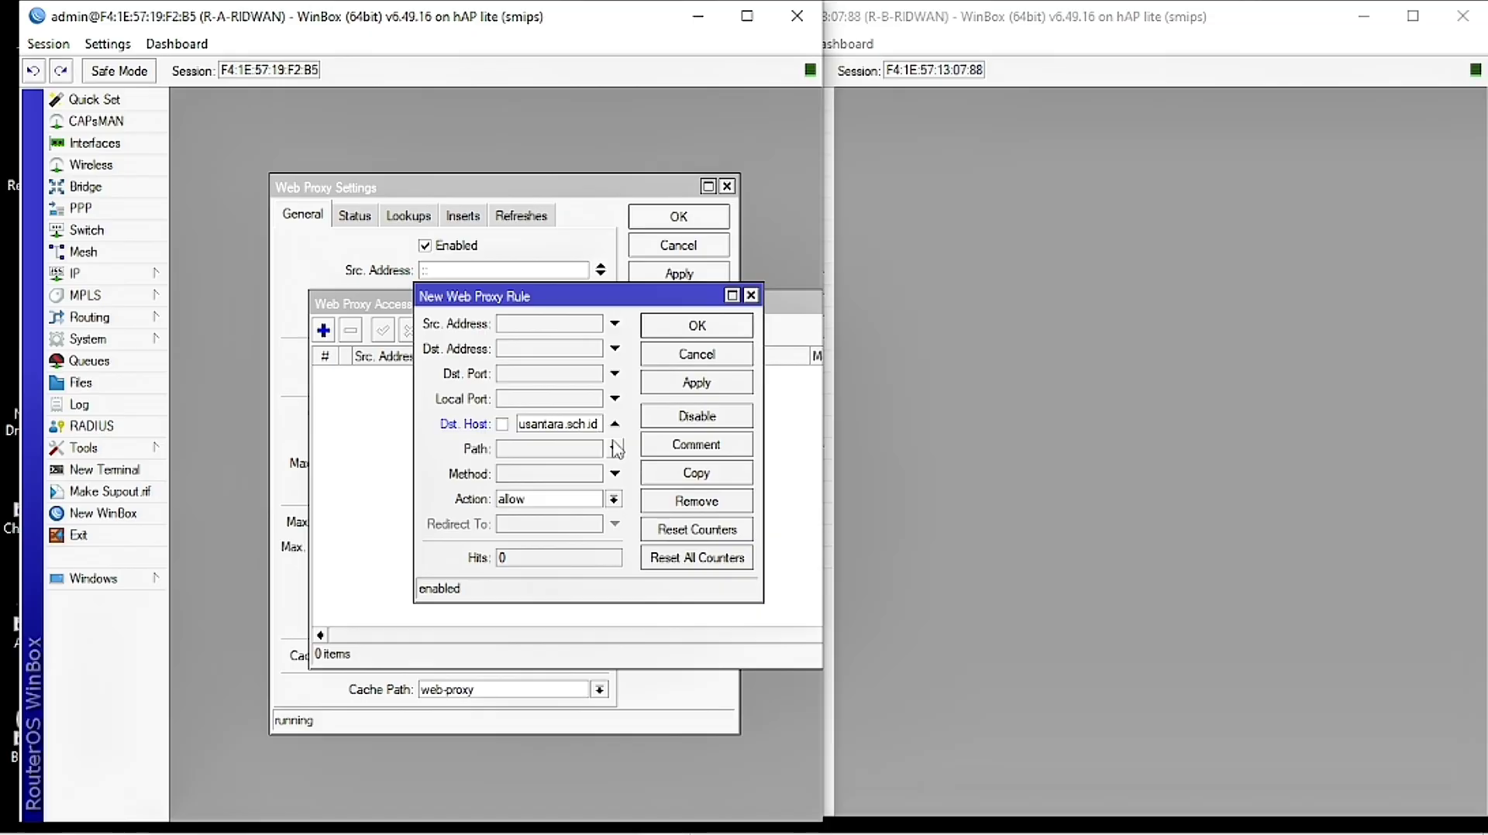
pyautogui.write('*')
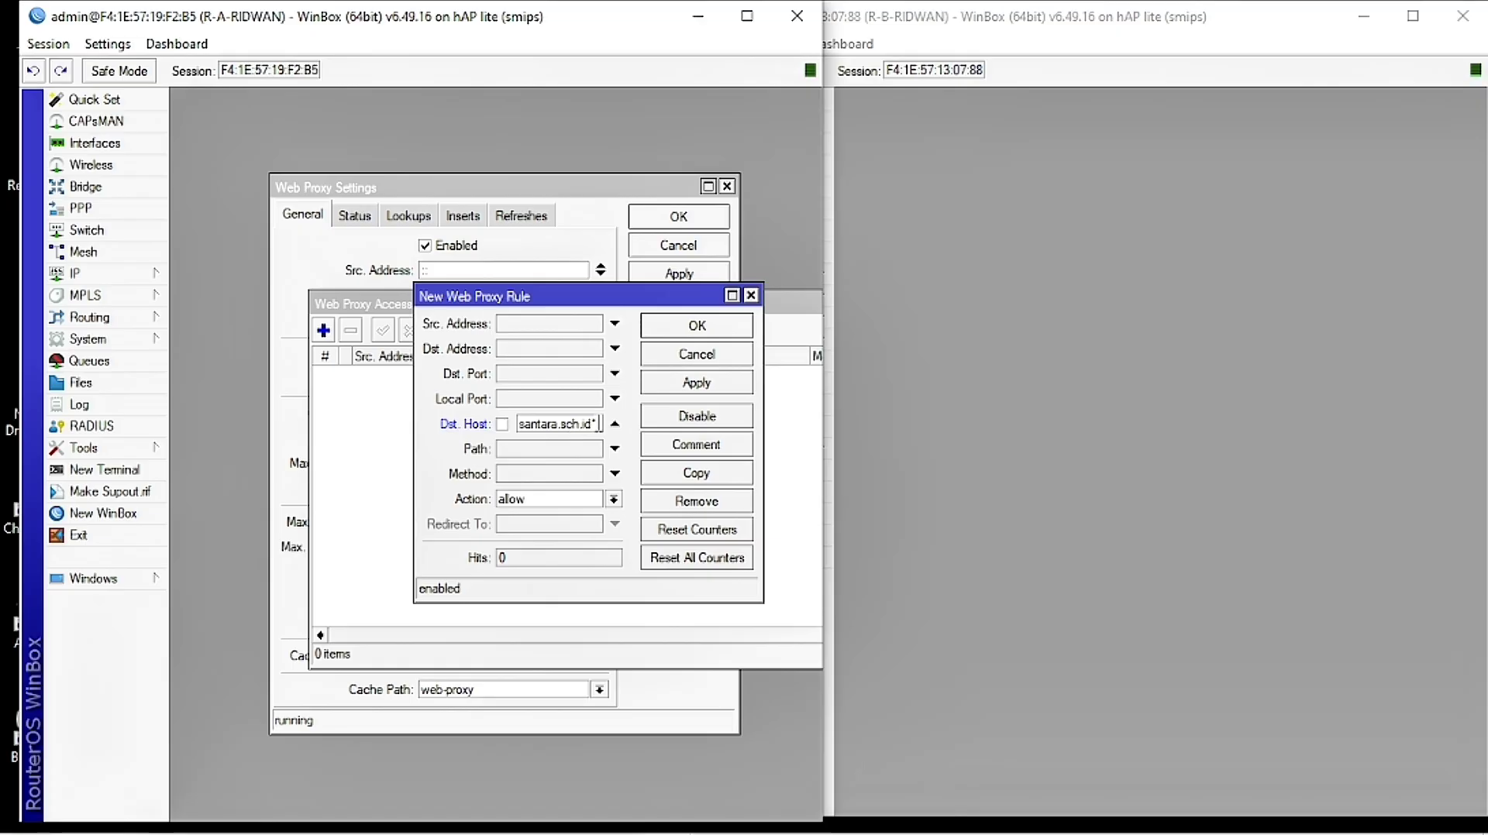
pyautogui.click(523, 502)
pyautogui.click(527, 531)
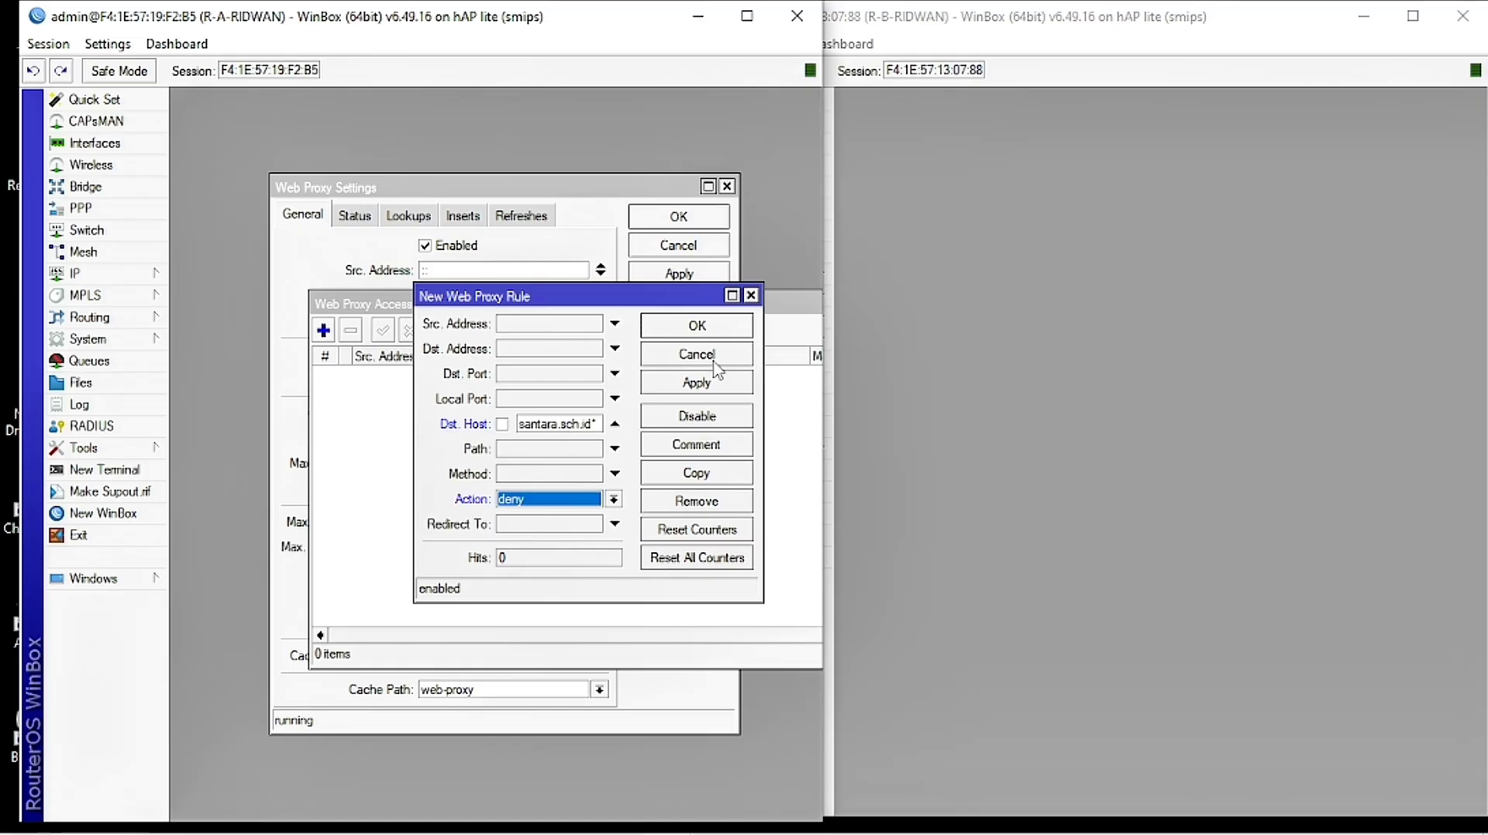
pyautogui.click(697, 384)
pyautogui.click(720, 328)
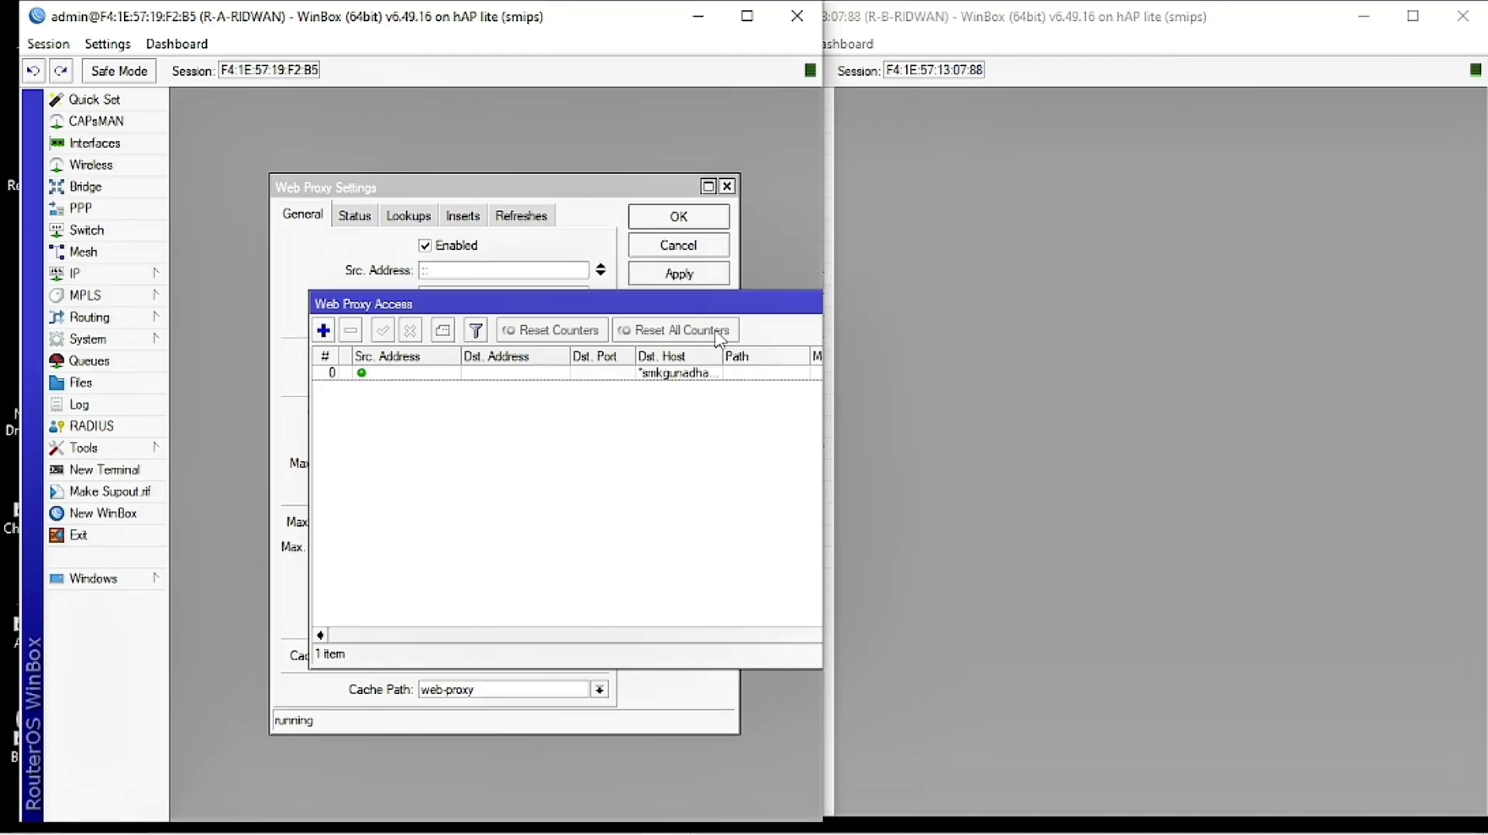
# Step: Close the Web Proxy Access list, then apply and confirm the Web Proxy settings
pyautogui.moveTo(721, 357); pyautogui.dragTo(799, 357)
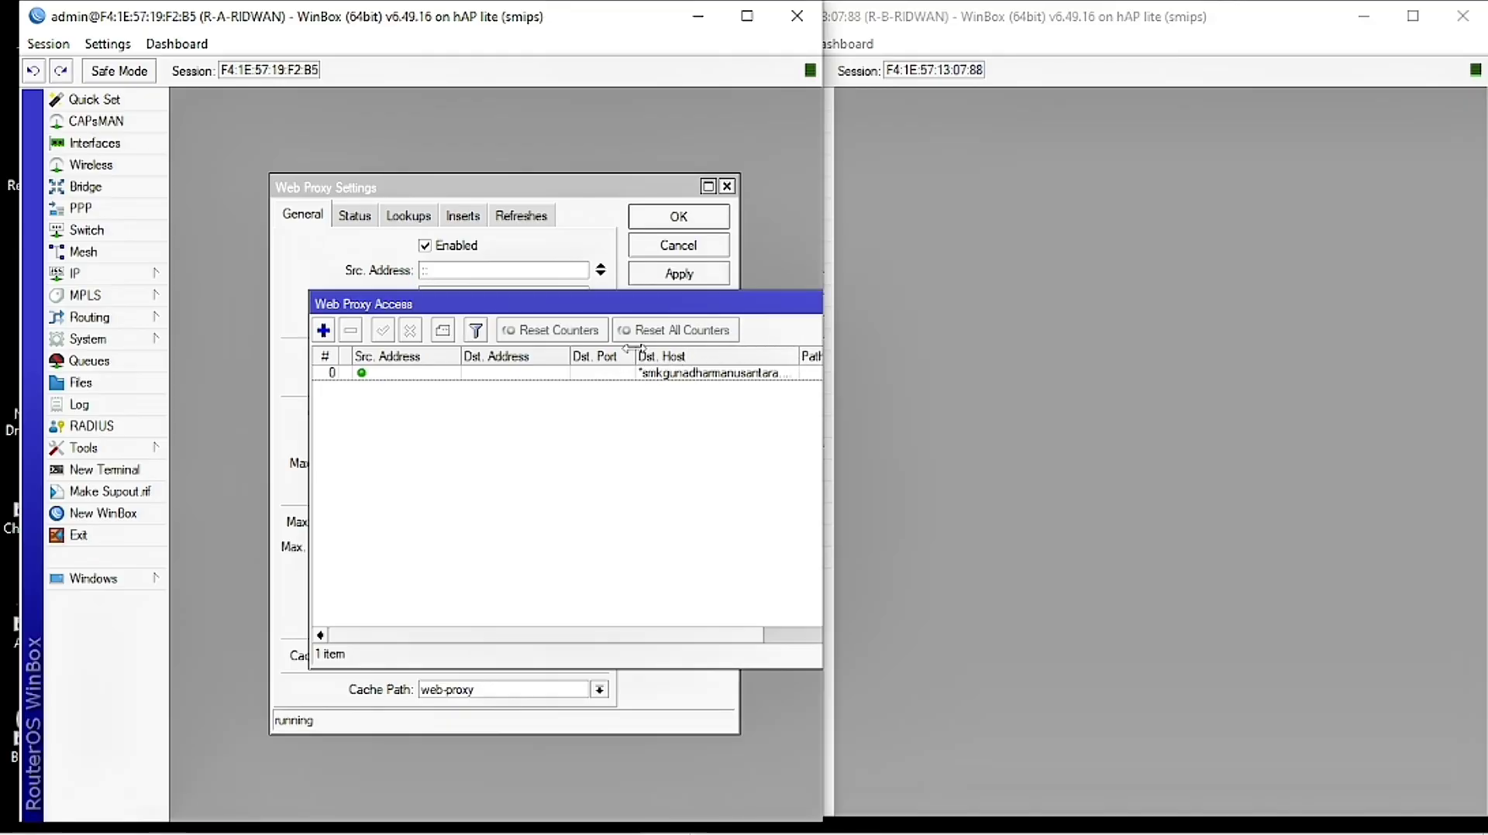
pyautogui.moveTo(635, 356); pyautogui.dragTo(583, 356)
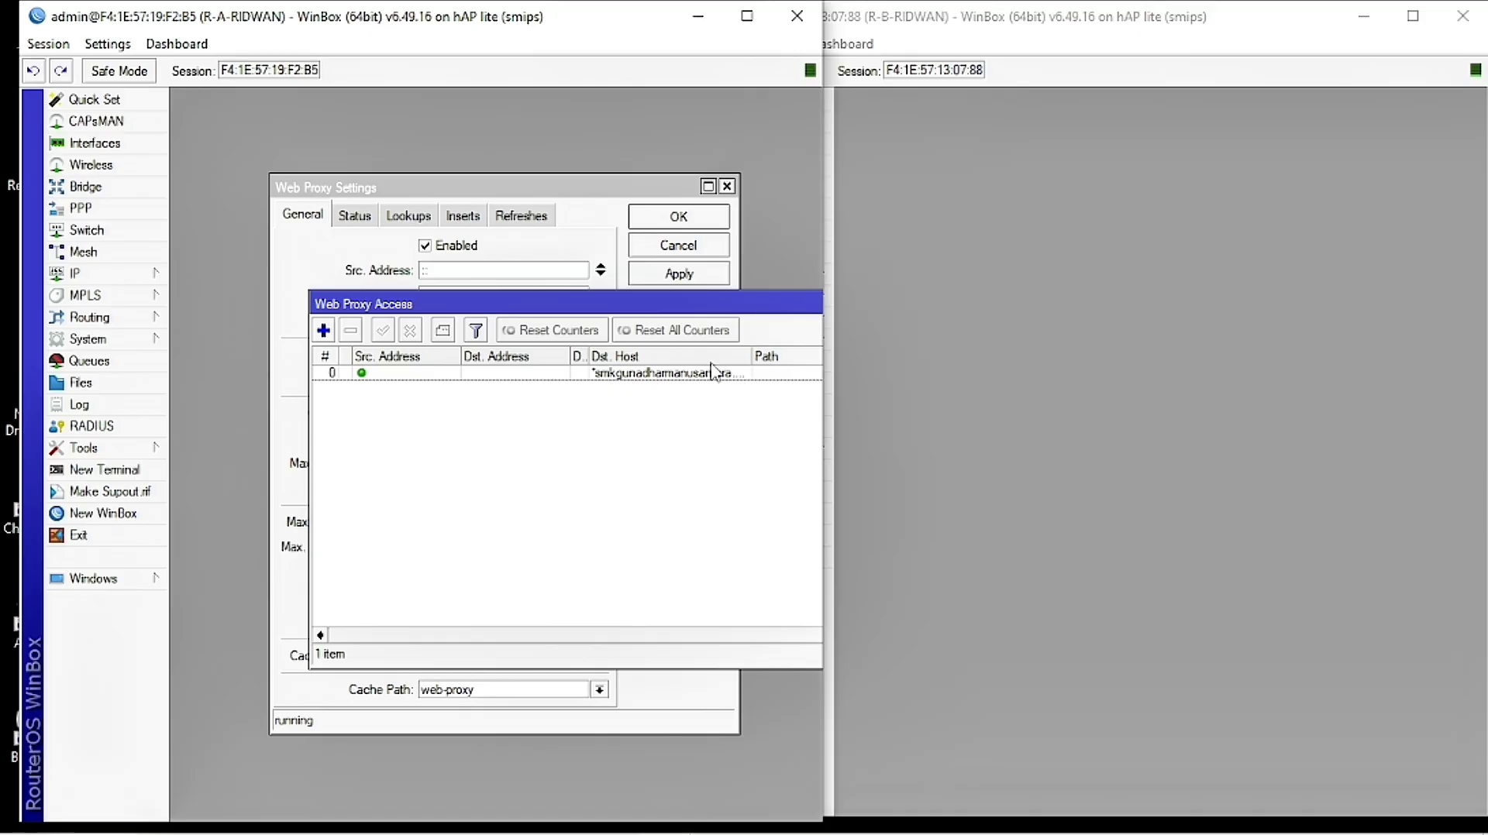
pyautogui.moveTo(786, 303); pyautogui.dragTo(616, 323)
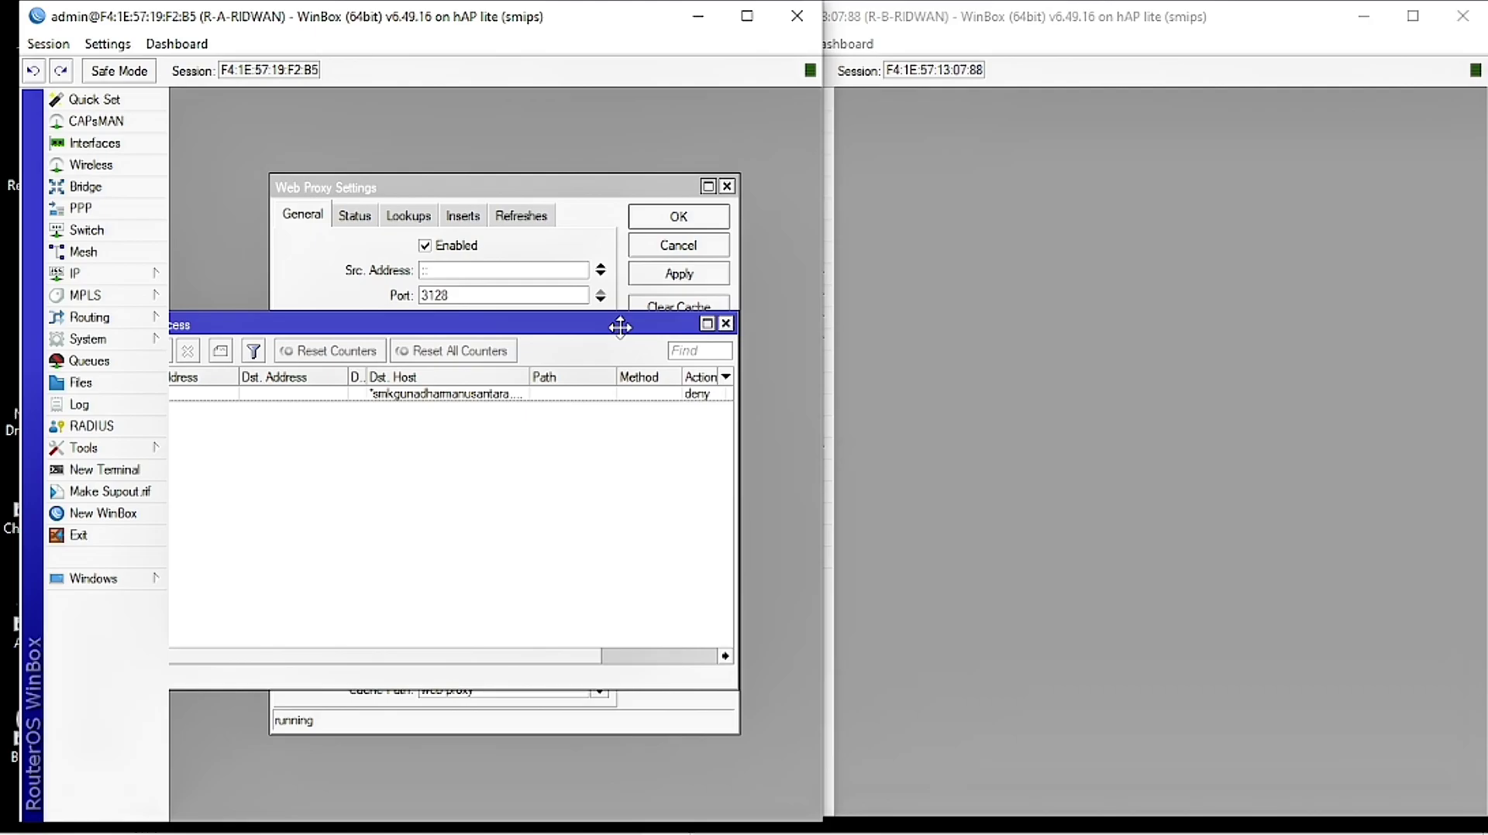
pyautogui.click(724, 324)
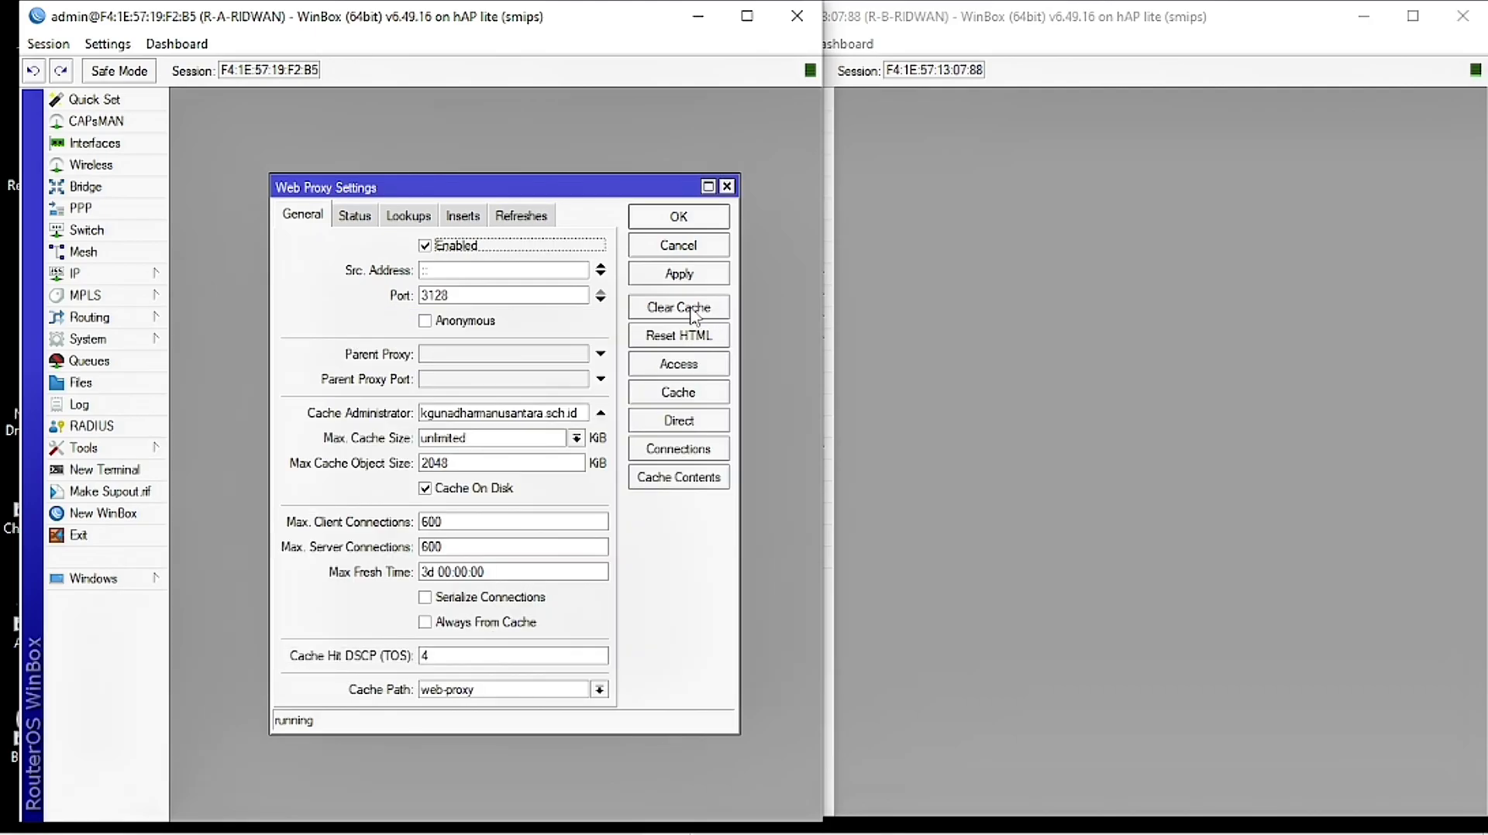
pyautogui.click(692, 277)
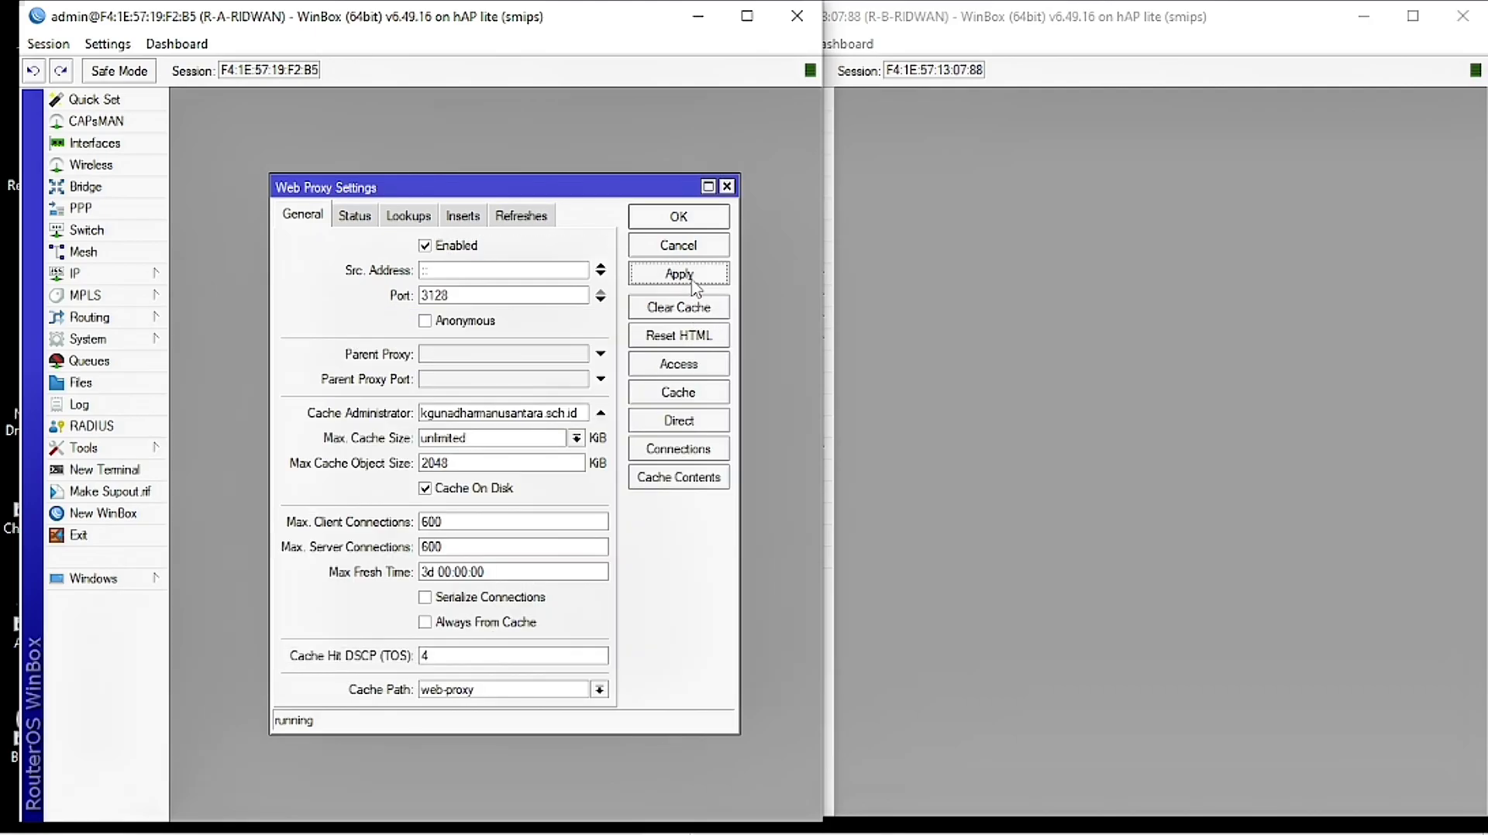
pyautogui.click(693, 219)
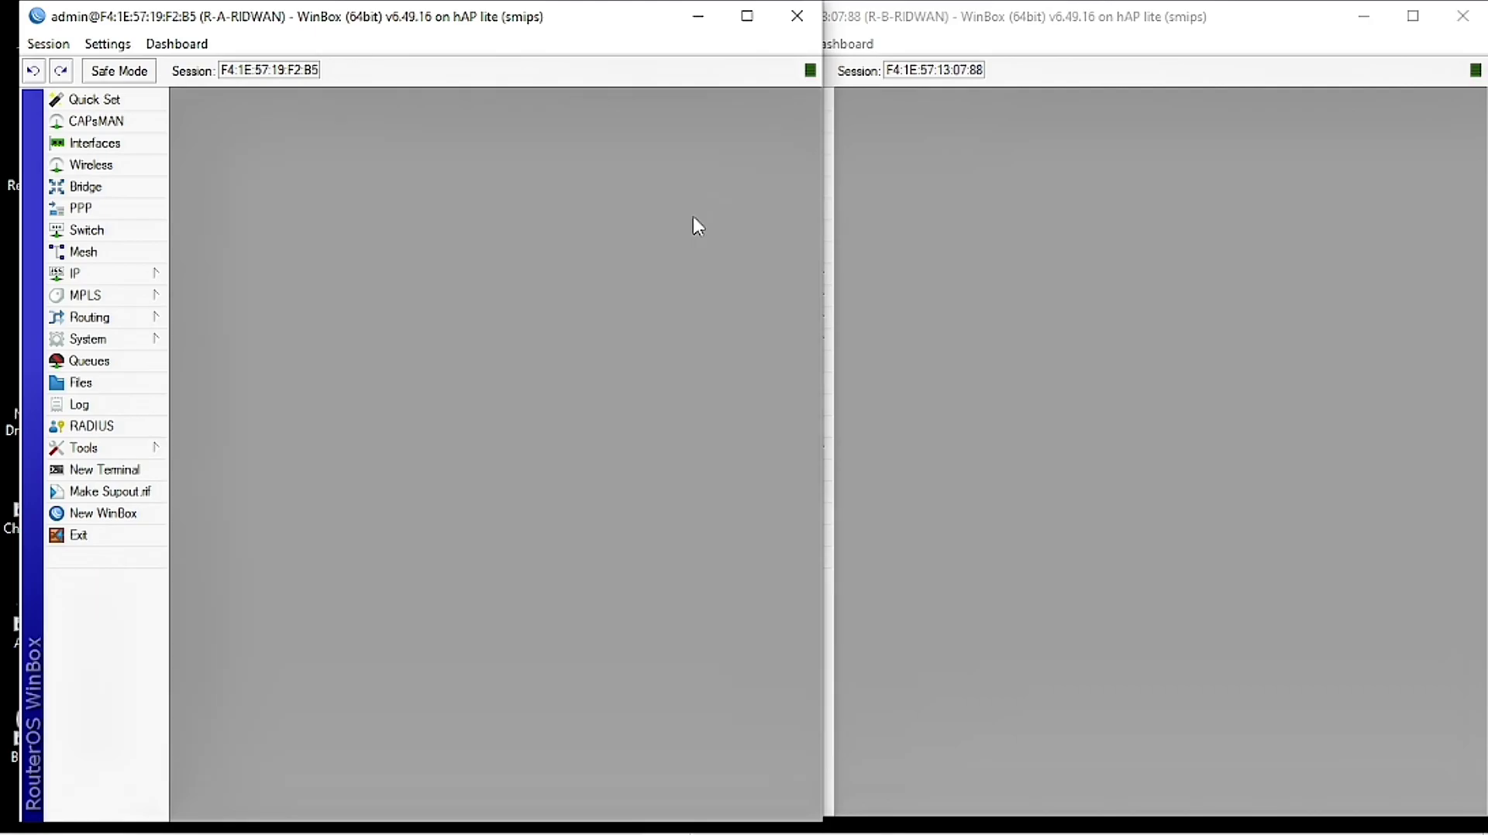
# Step: Add a new rule under IP > Firewall > NAT with chain dstnat
pyautogui.click(132, 281)
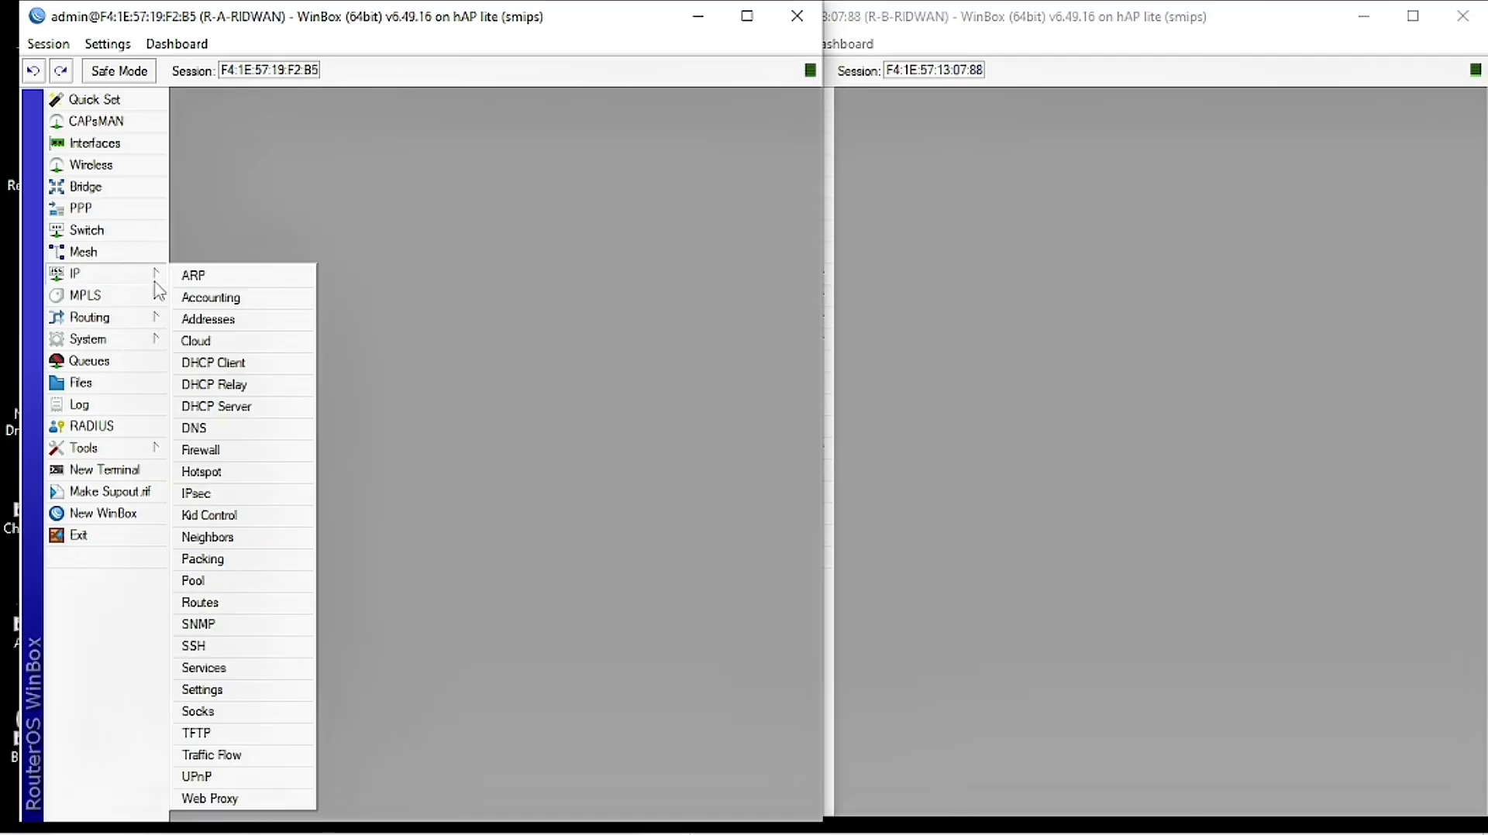
pyautogui.click(216, 449)
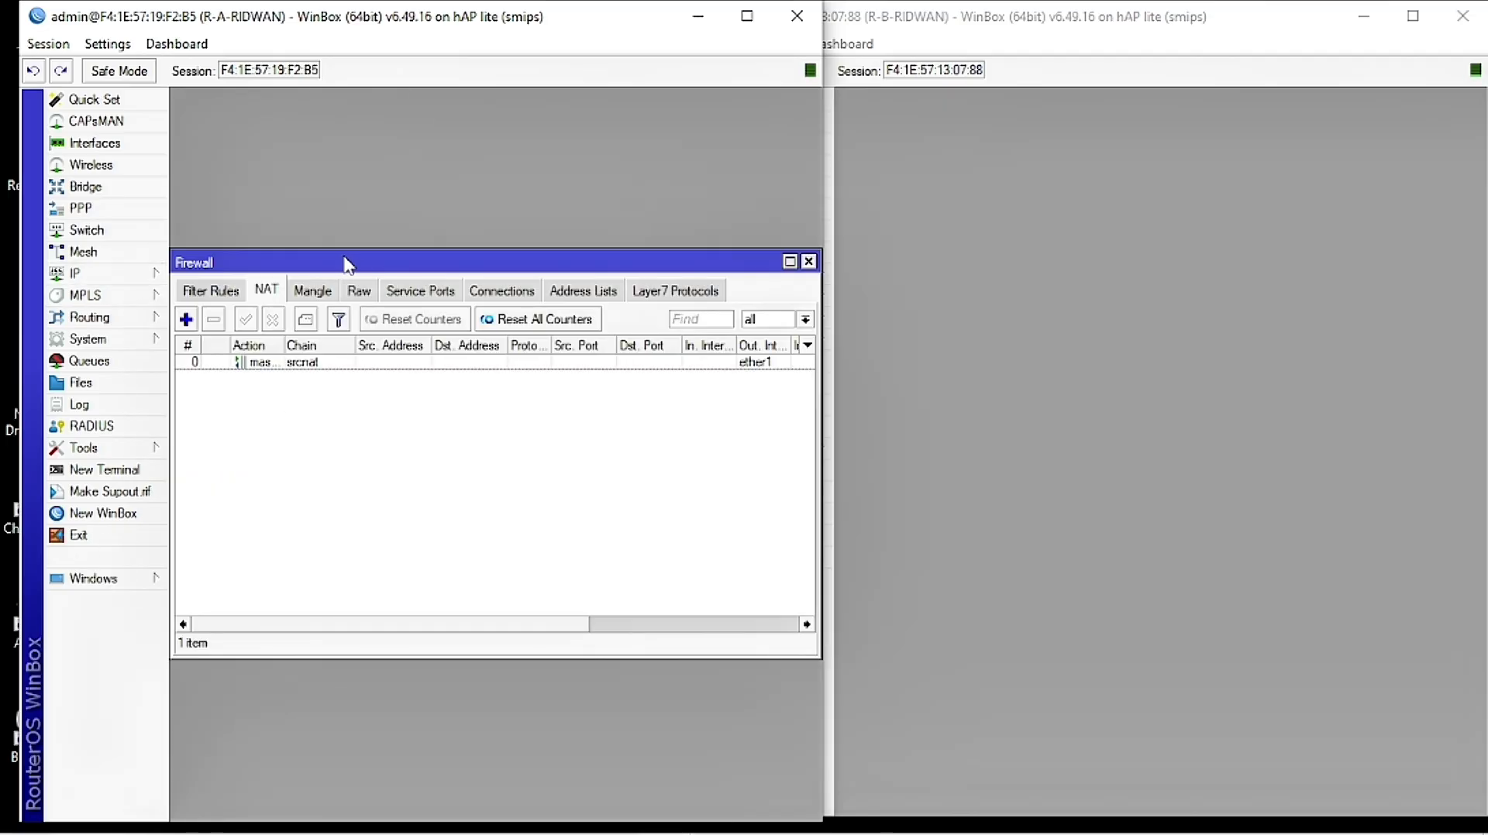
pyautogui.click(186, 320)
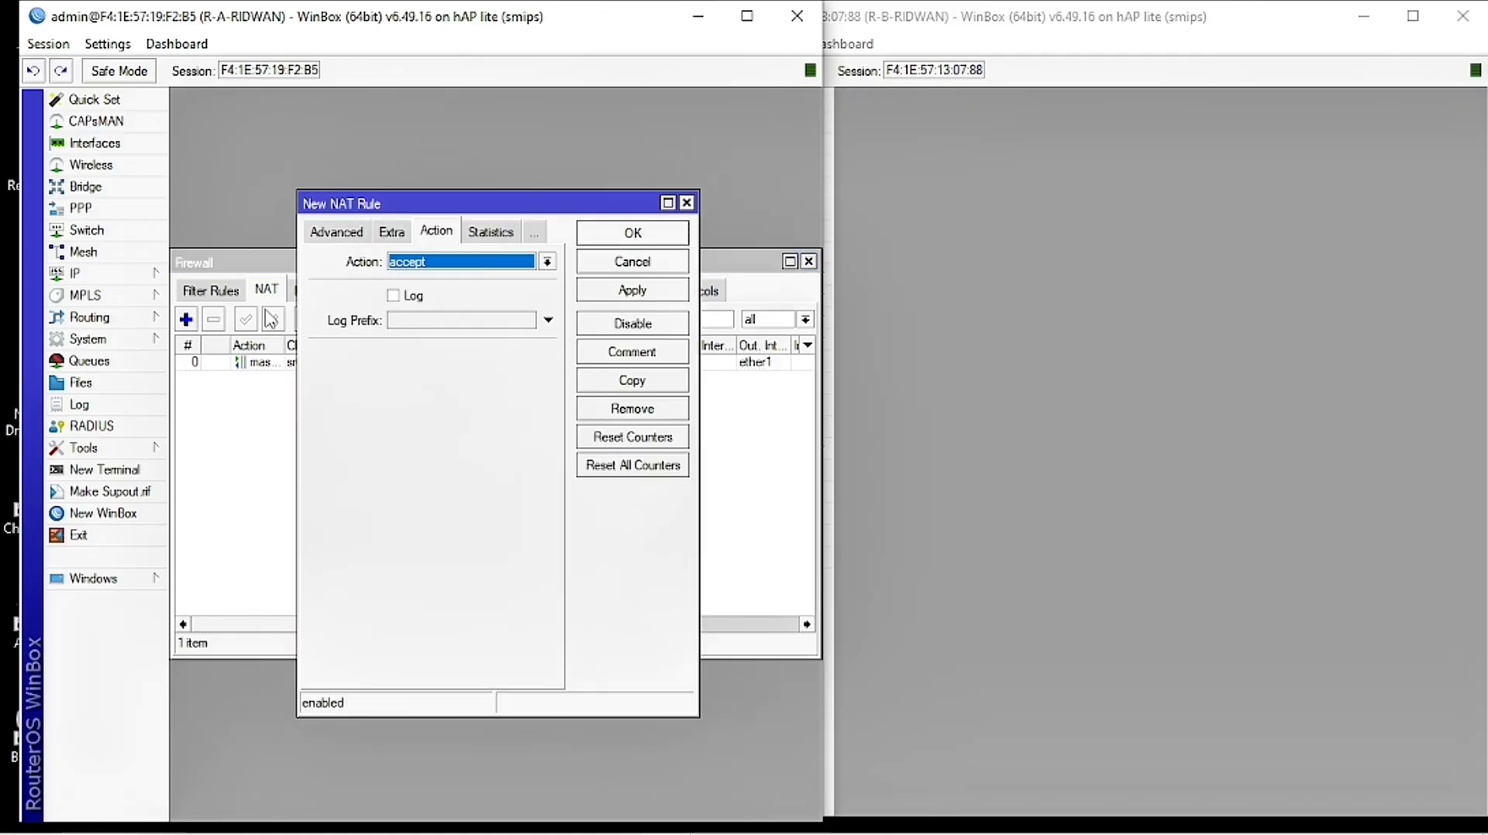
pyautogui.click(345, 232)
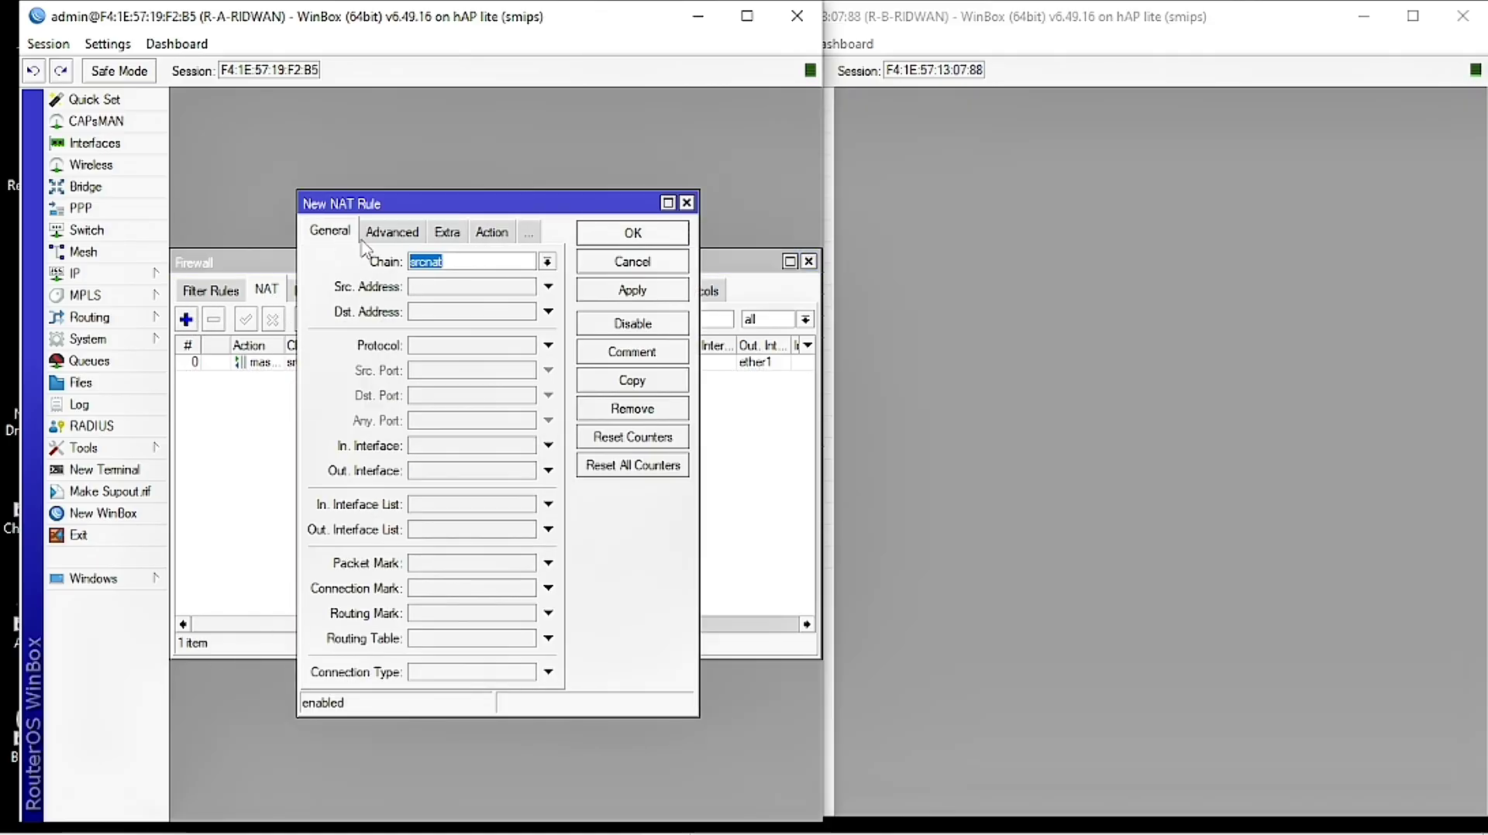
pyautogui.click(474, 262)
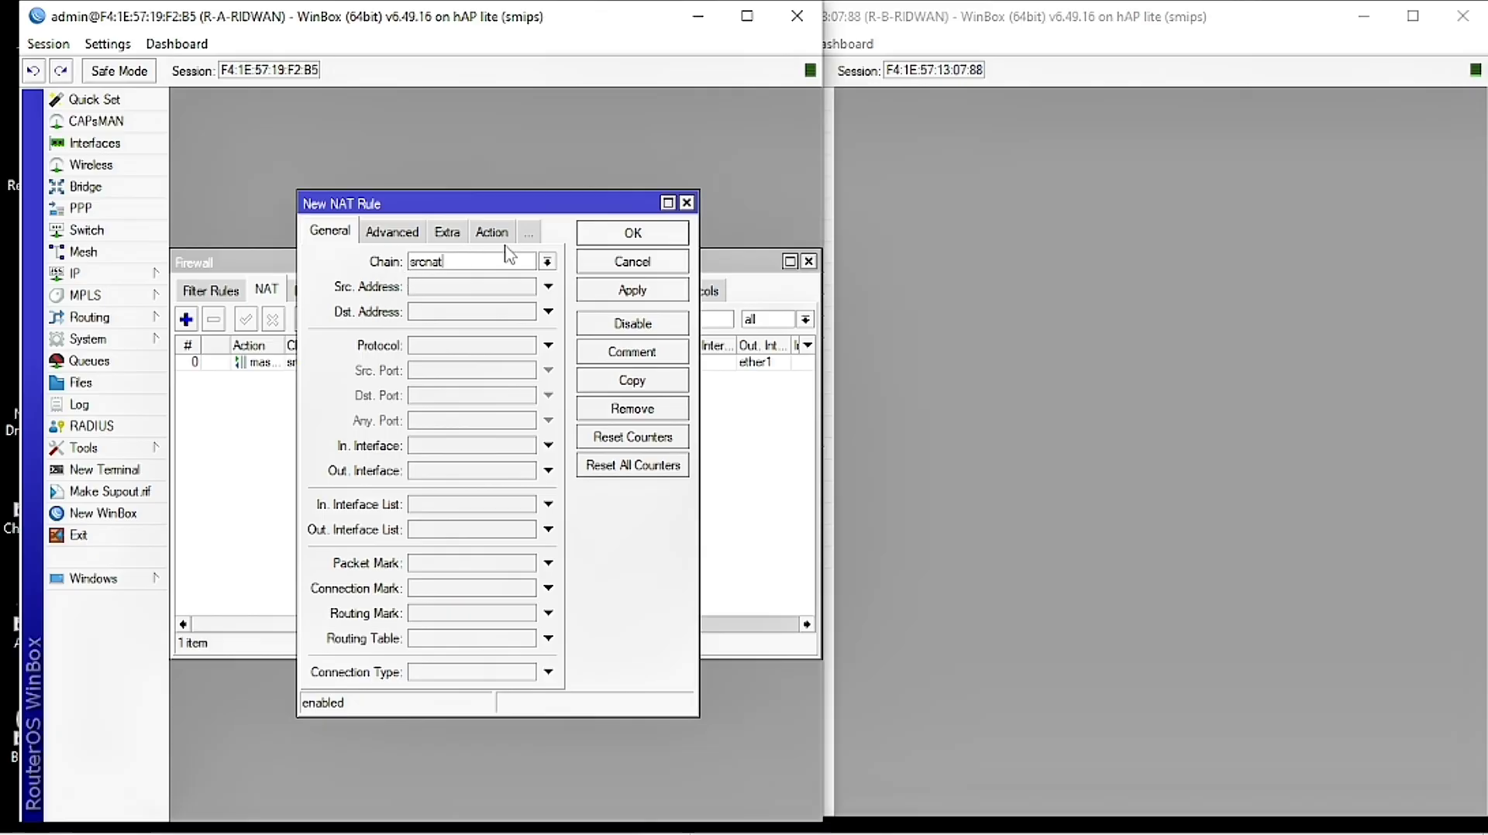
pyautogui.click(548, 262)
pyautogui.click(489, 282)
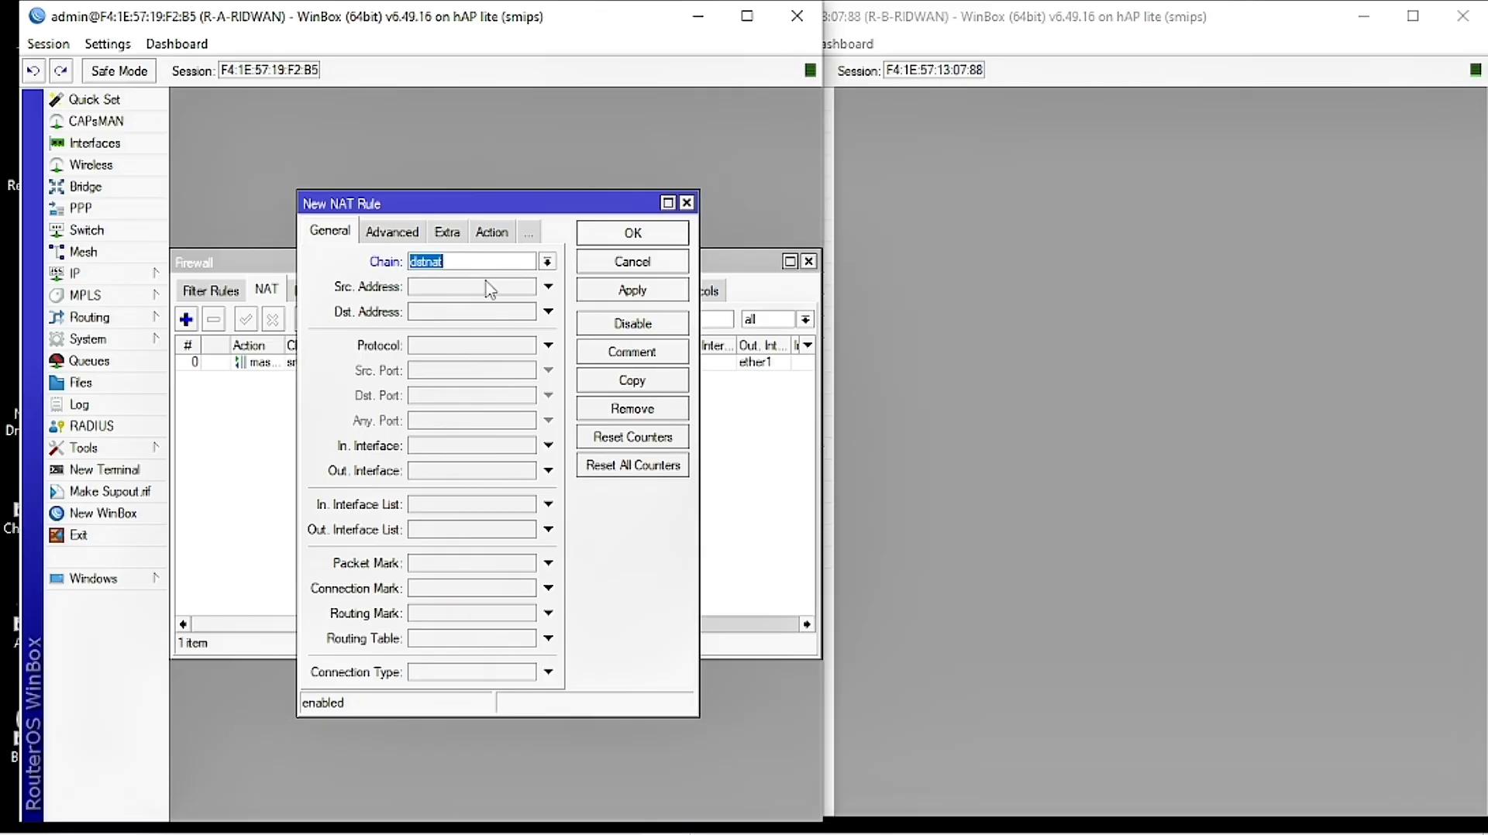
pyautogui.click(472, 266)
# Step: Make the rule match protocol tcp, destination port 80 and in-interface ether2
pyautogui.click(432, 347)
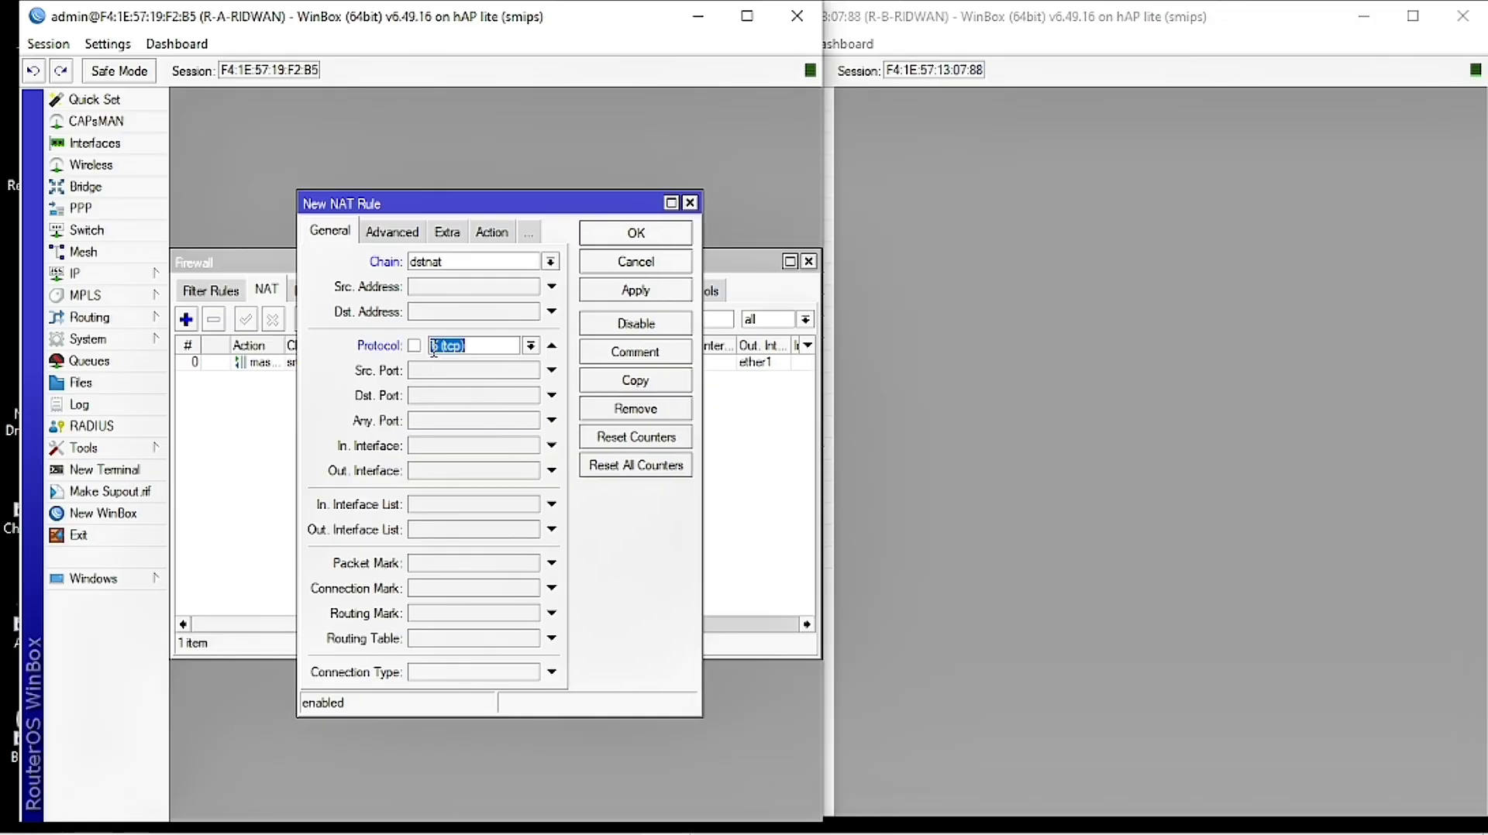
pyautogui.click(531, 348)
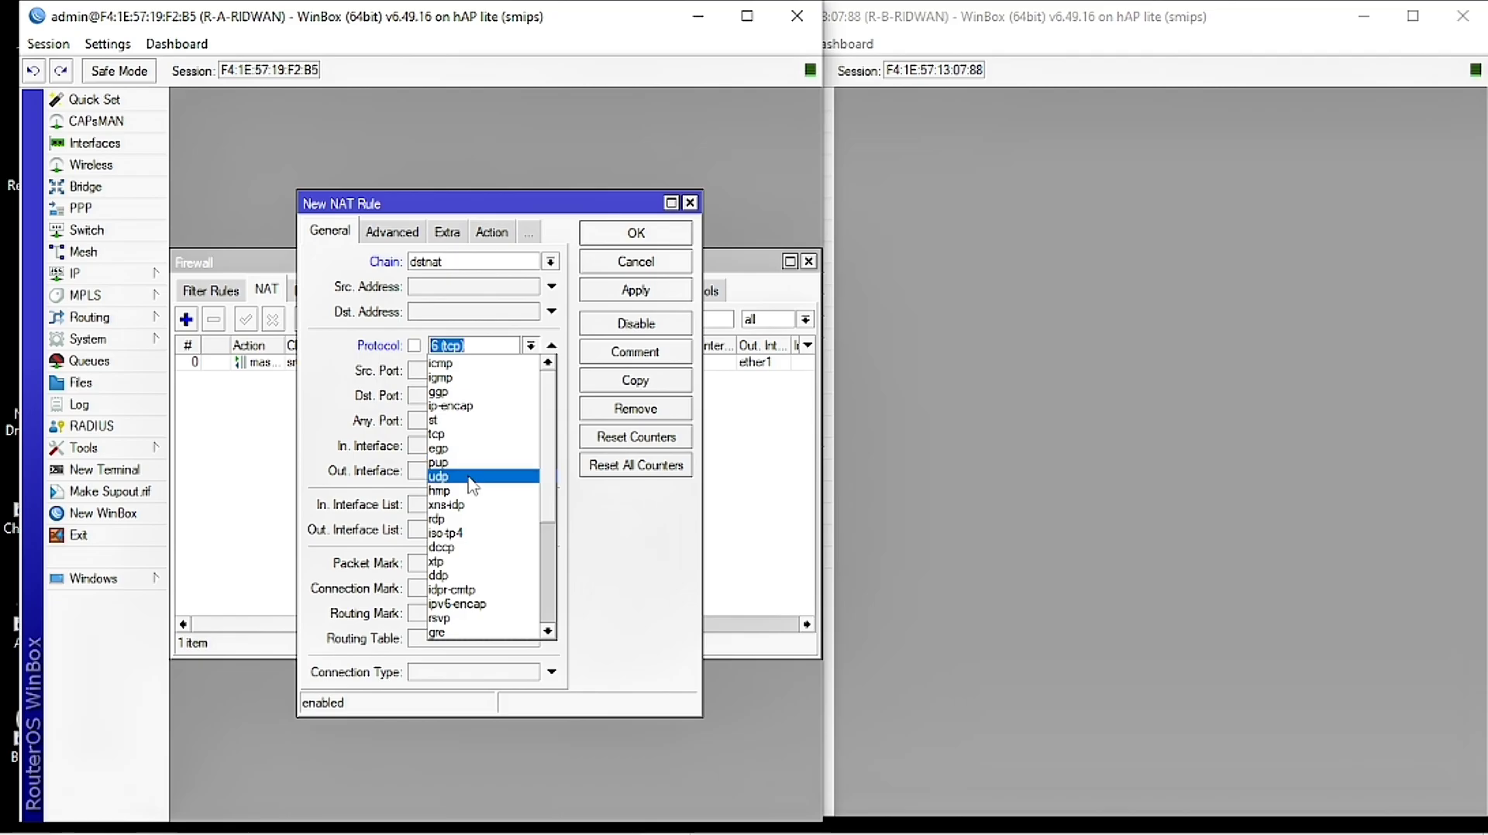
pyautogui.click(464, 434)
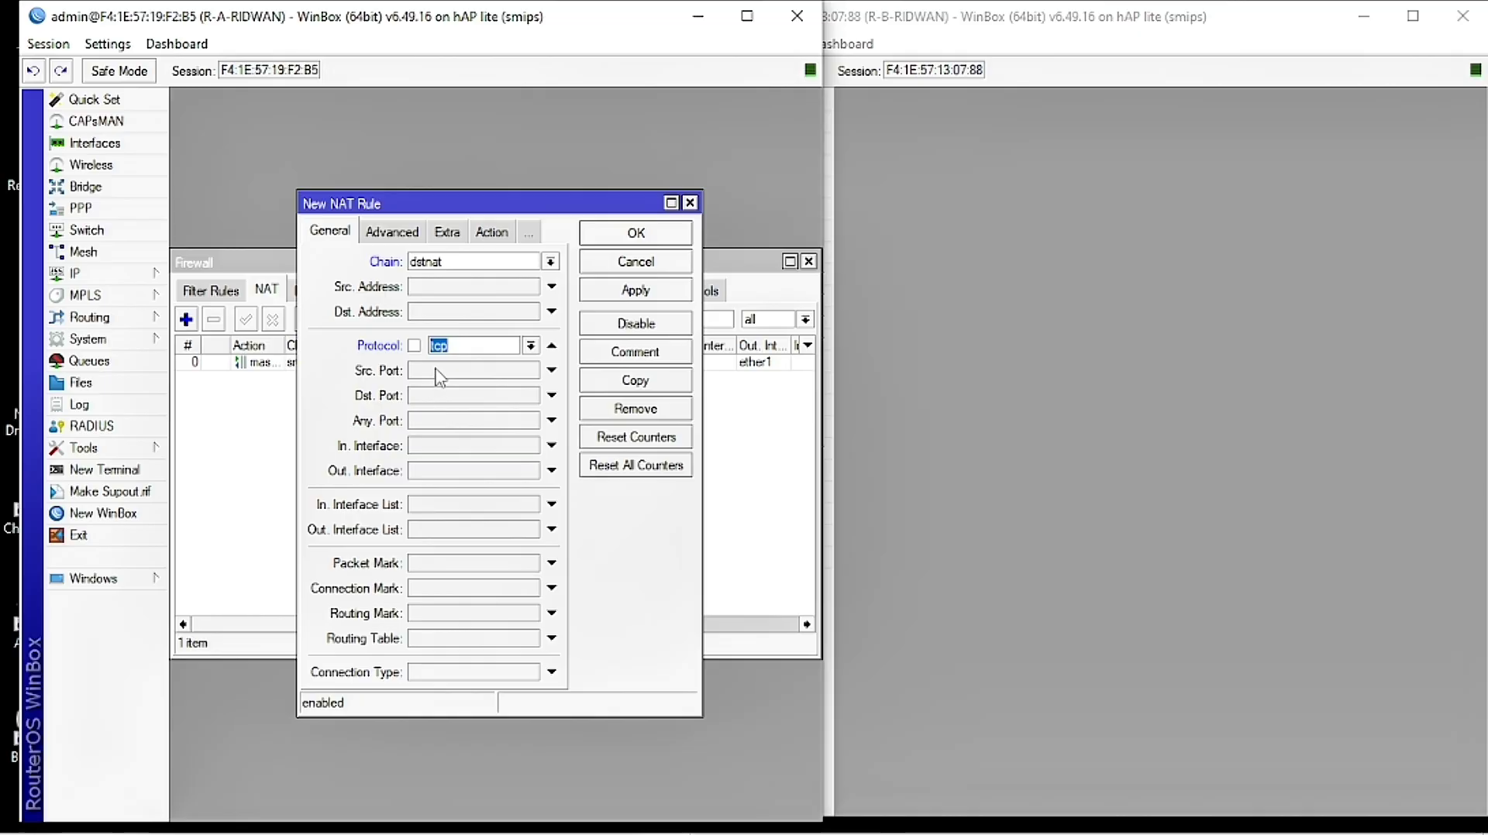
pyautogui.click(448, 311)
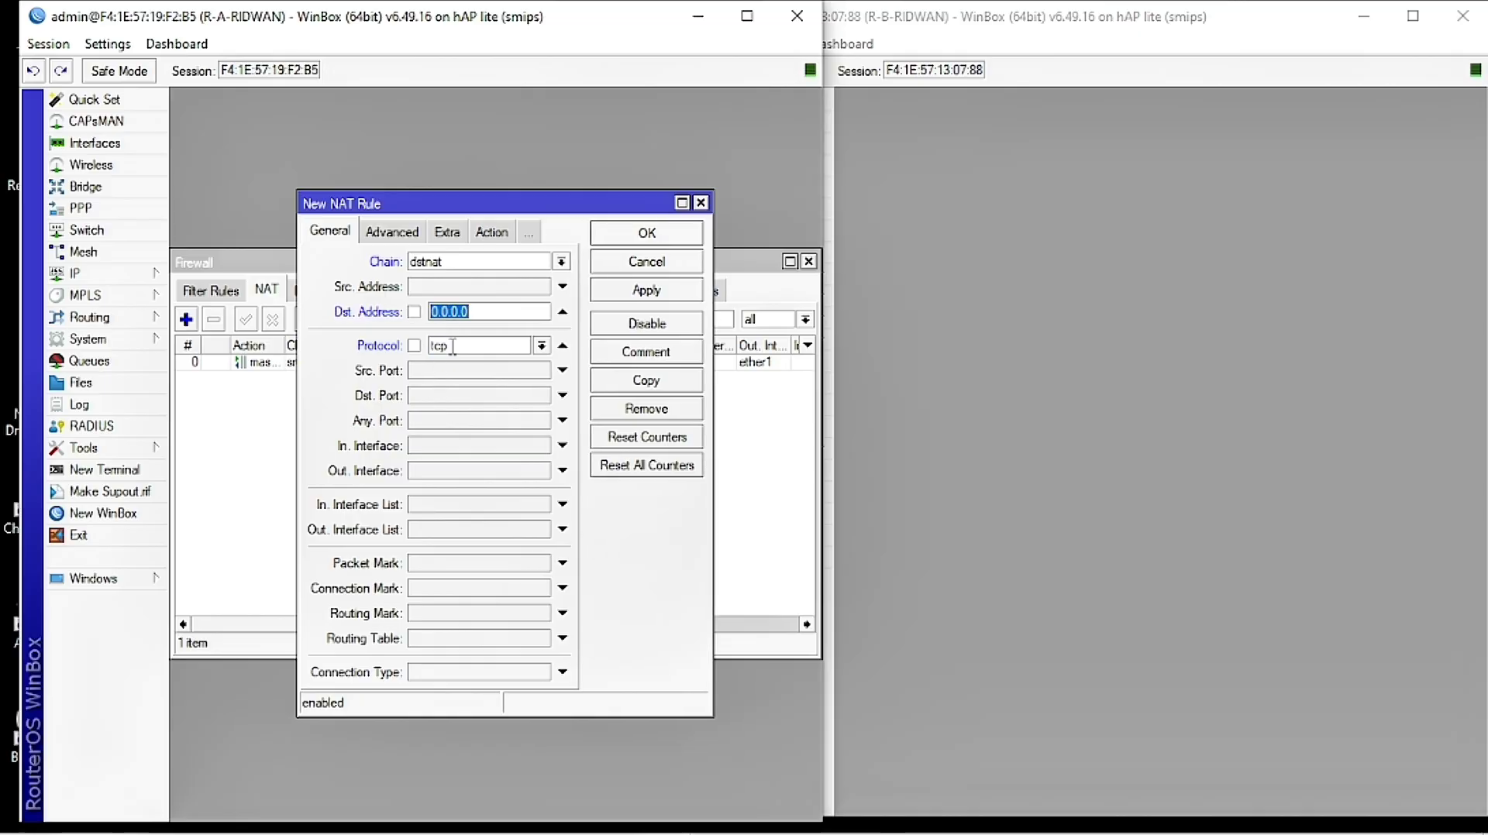
pyautogui.click(563, 311)
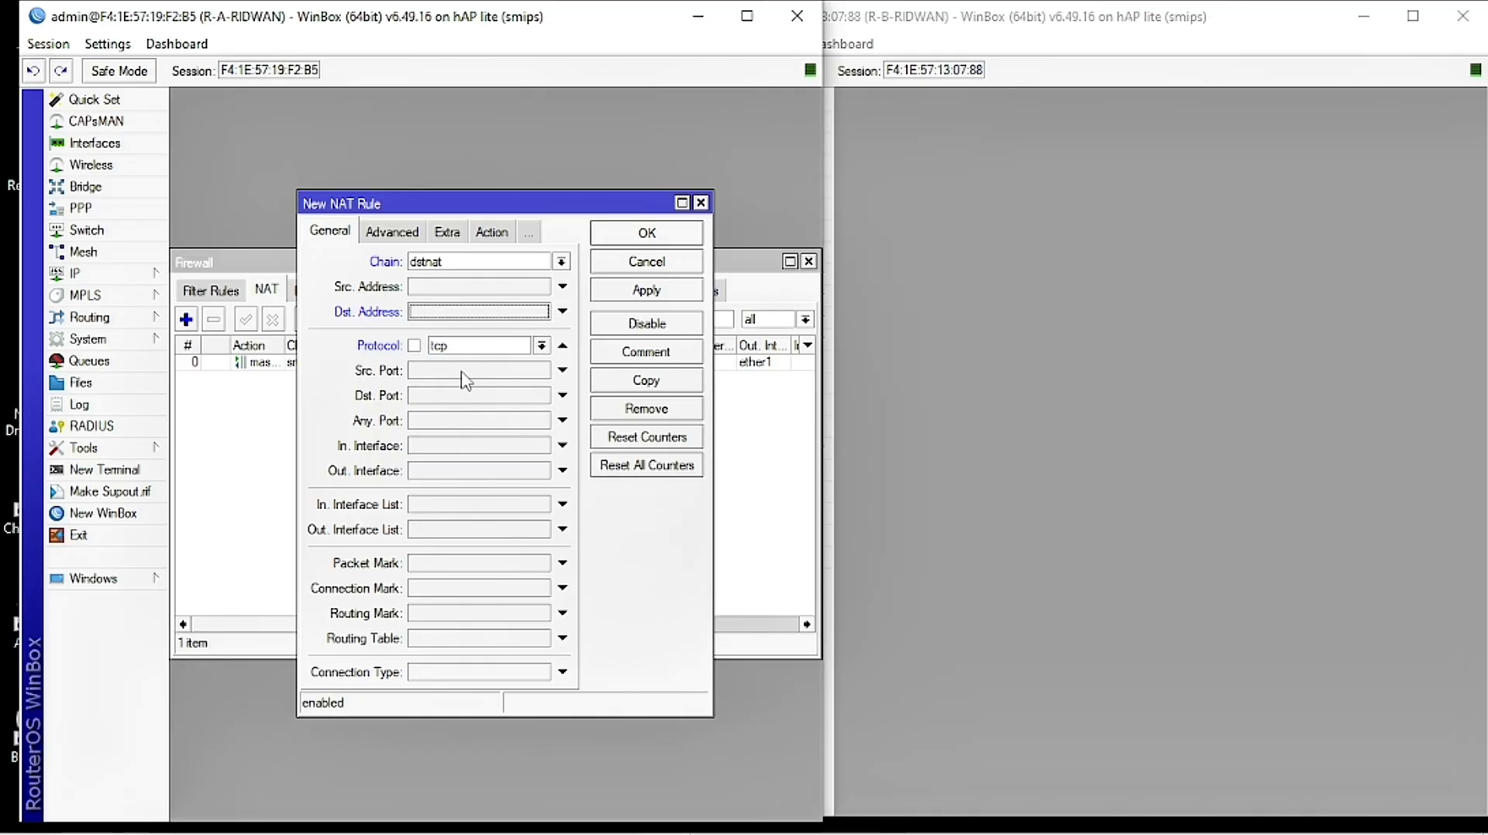
pyautogui.click(430, 396)
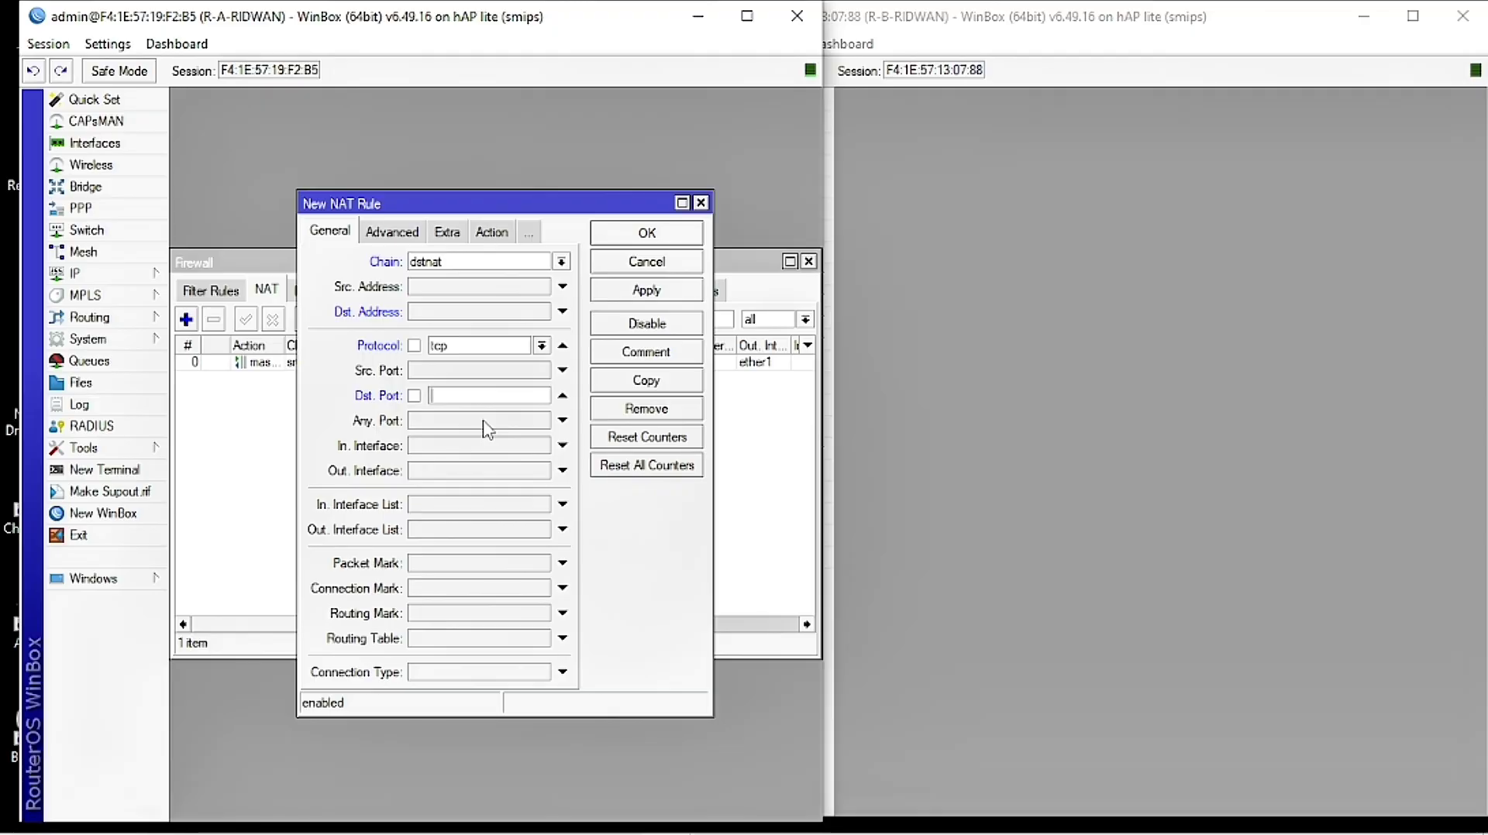
pyautogui.write('80')
pyautogui.click(432, 449)
pyautogui.click(540, 447)
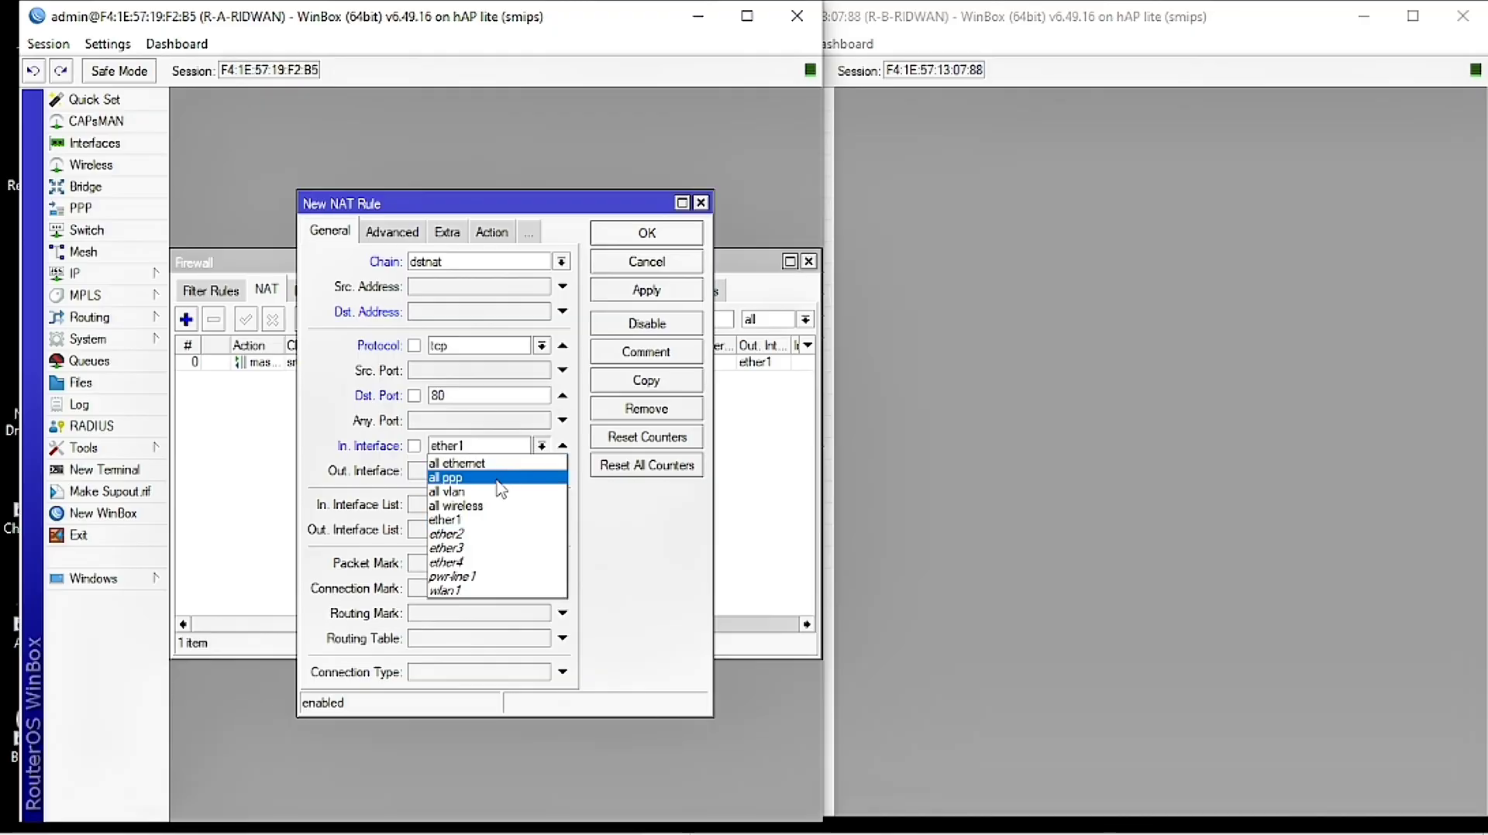
pyautogui.click(491, 517)
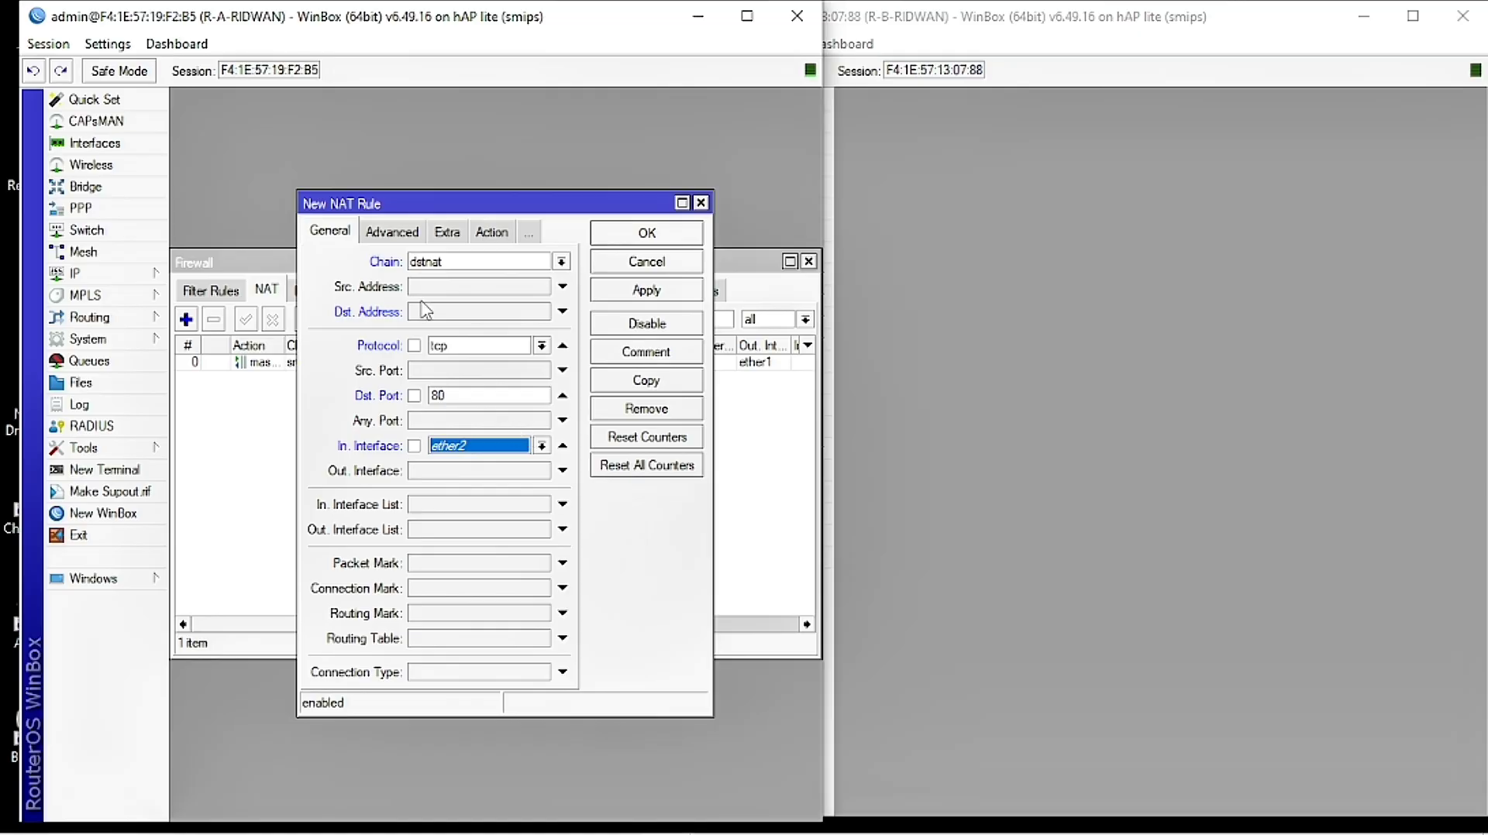
# Step: Set the NAT rule's action to redirect with To Ports 3128 and save it
pyautogui.click(491, 231)
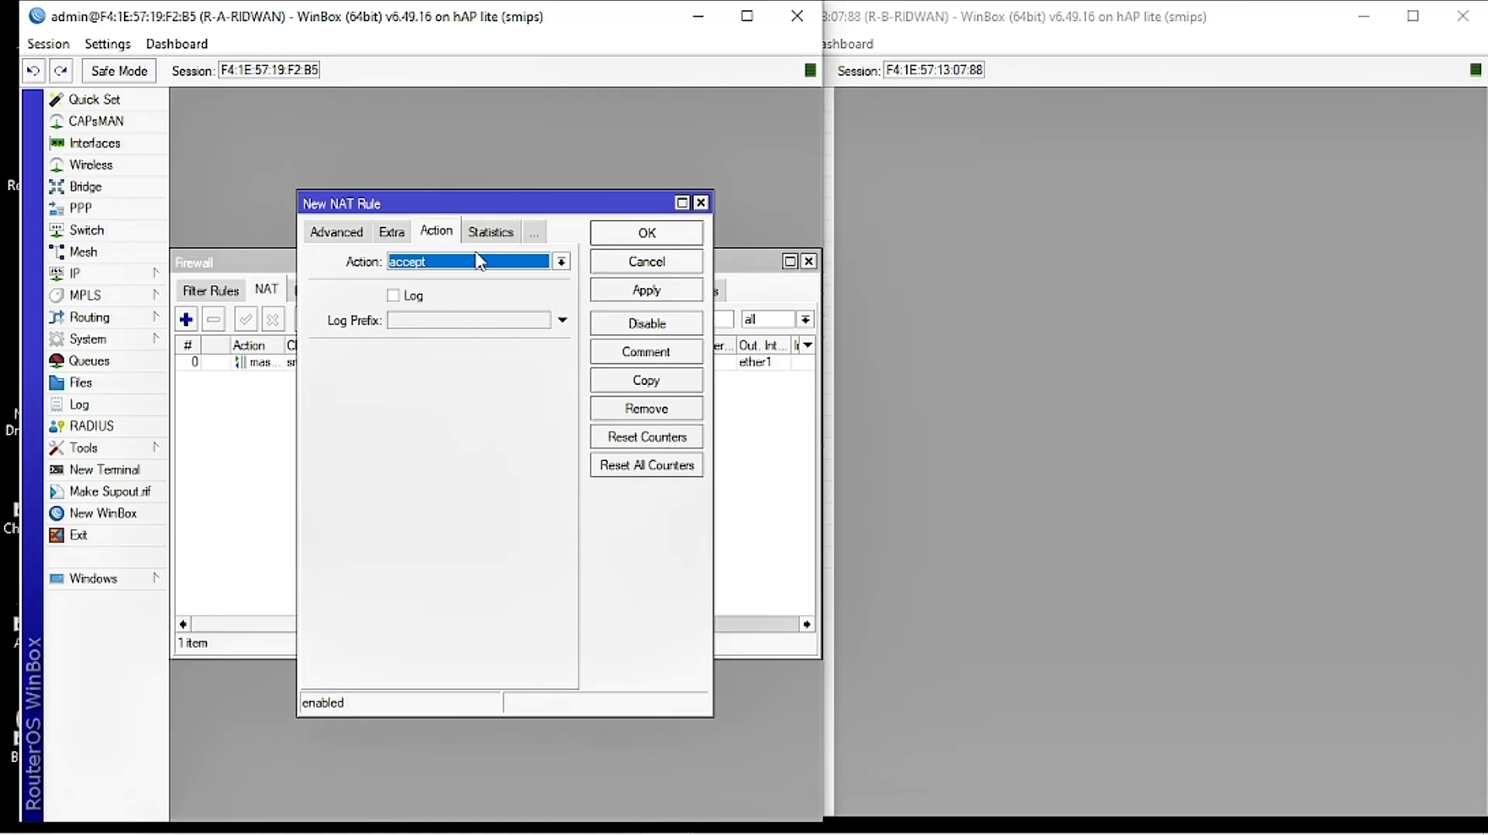
pyautogui.click(452, 262)
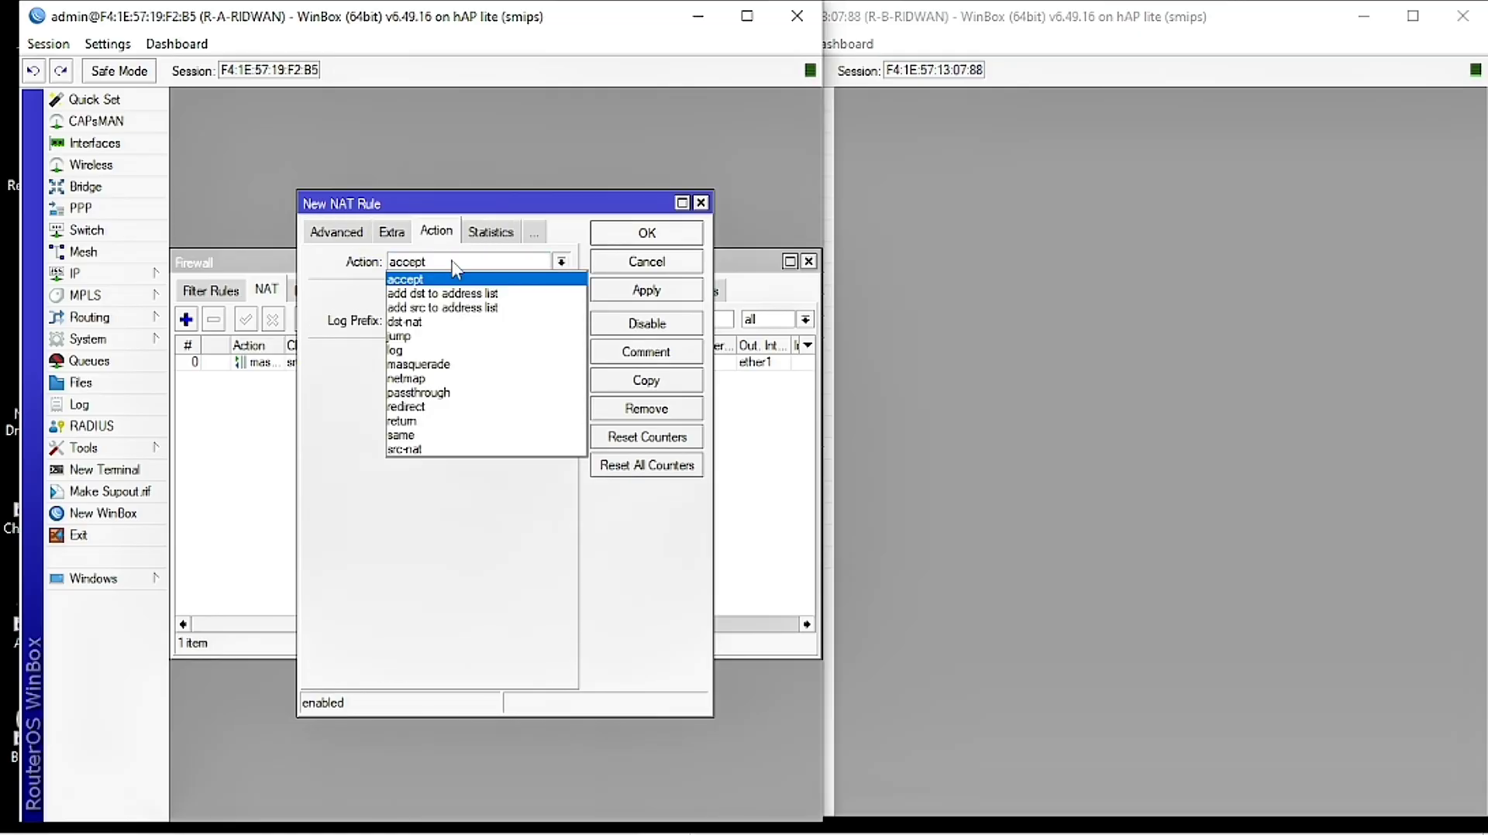
pyautogui.click(434, 407)
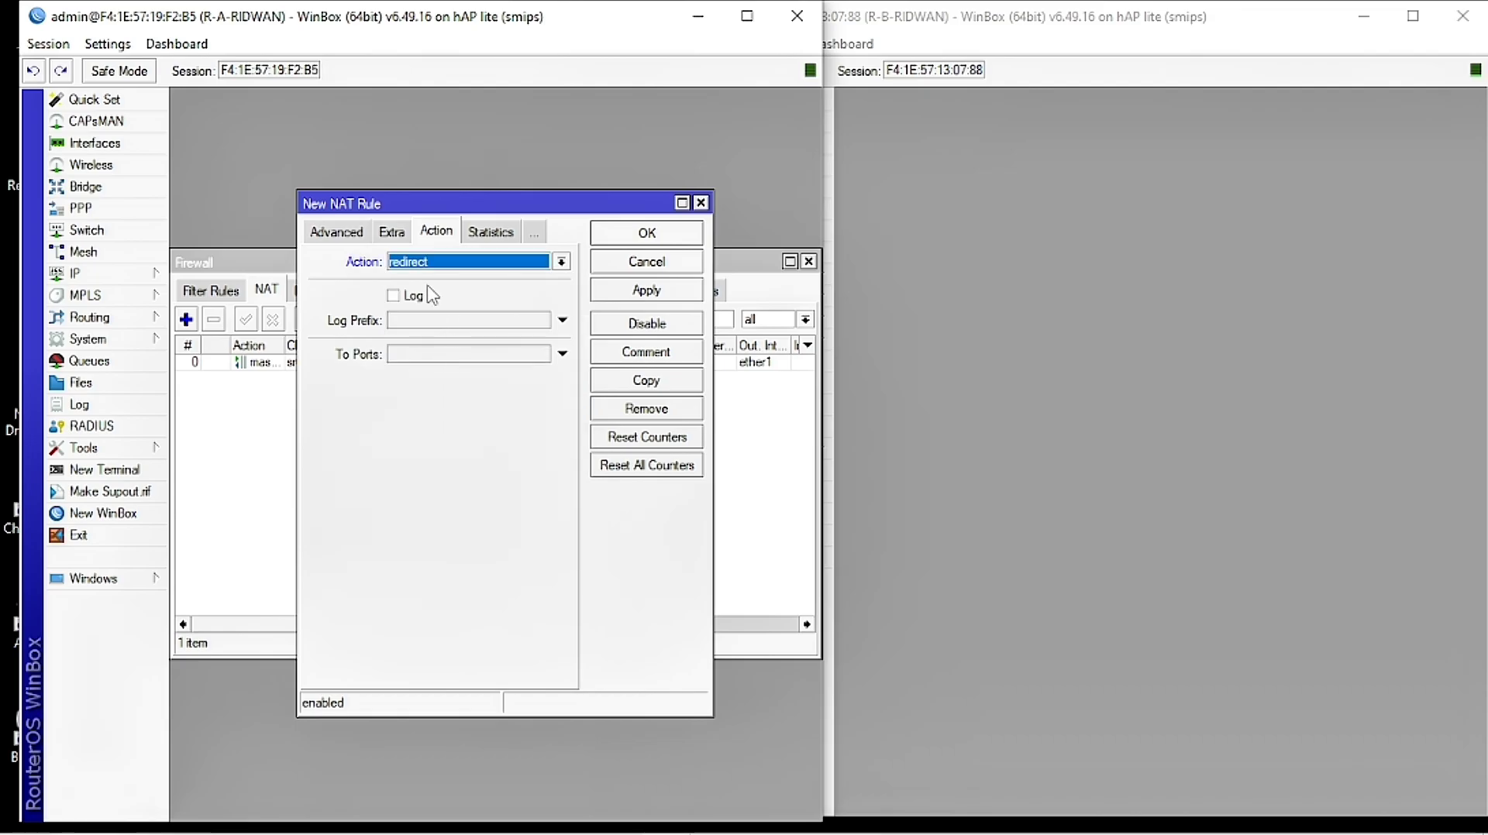
pyautogui.click(399, 358)
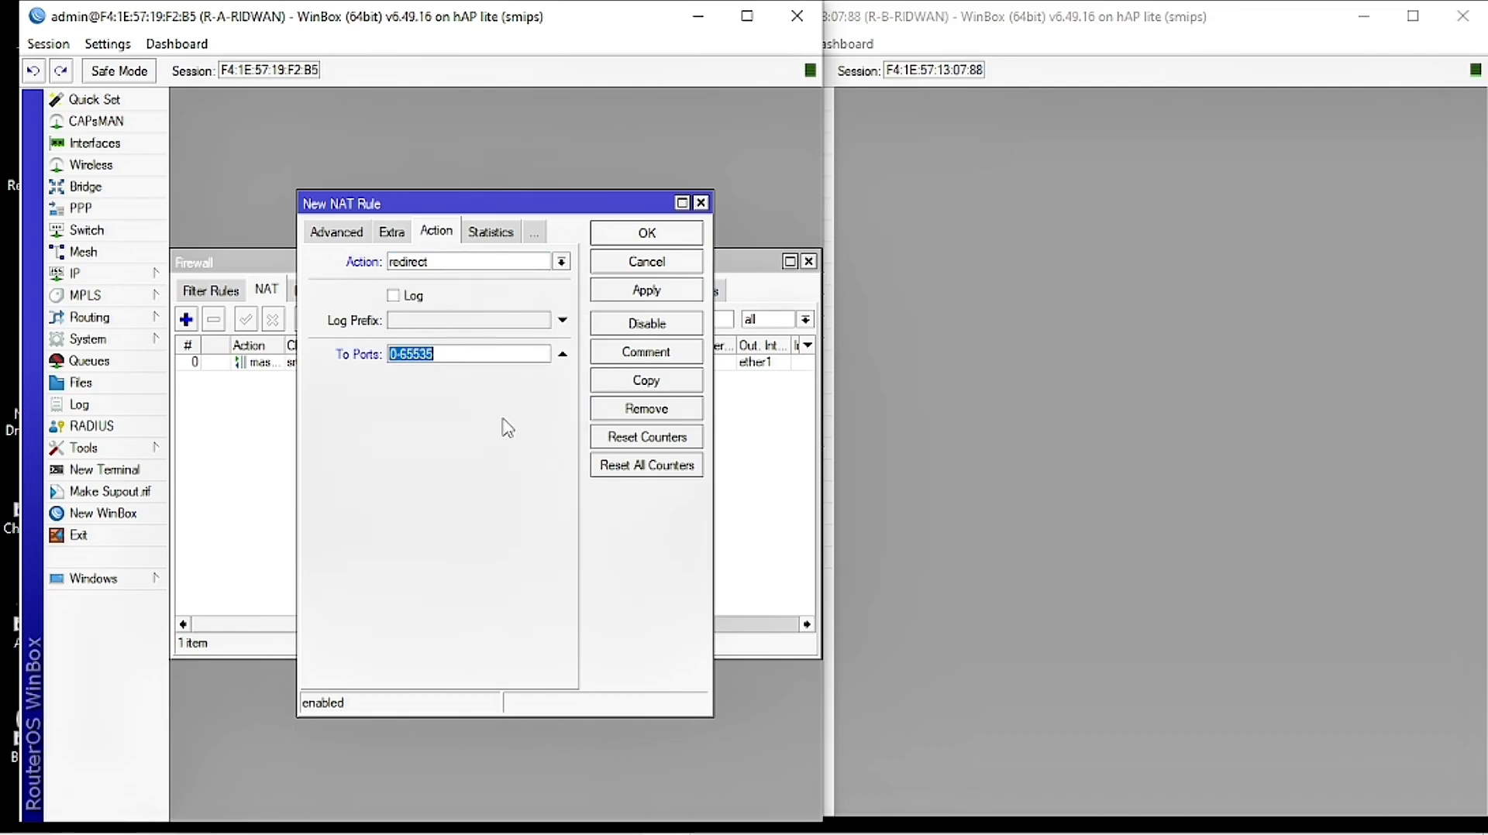
pyautogui.write('3128')
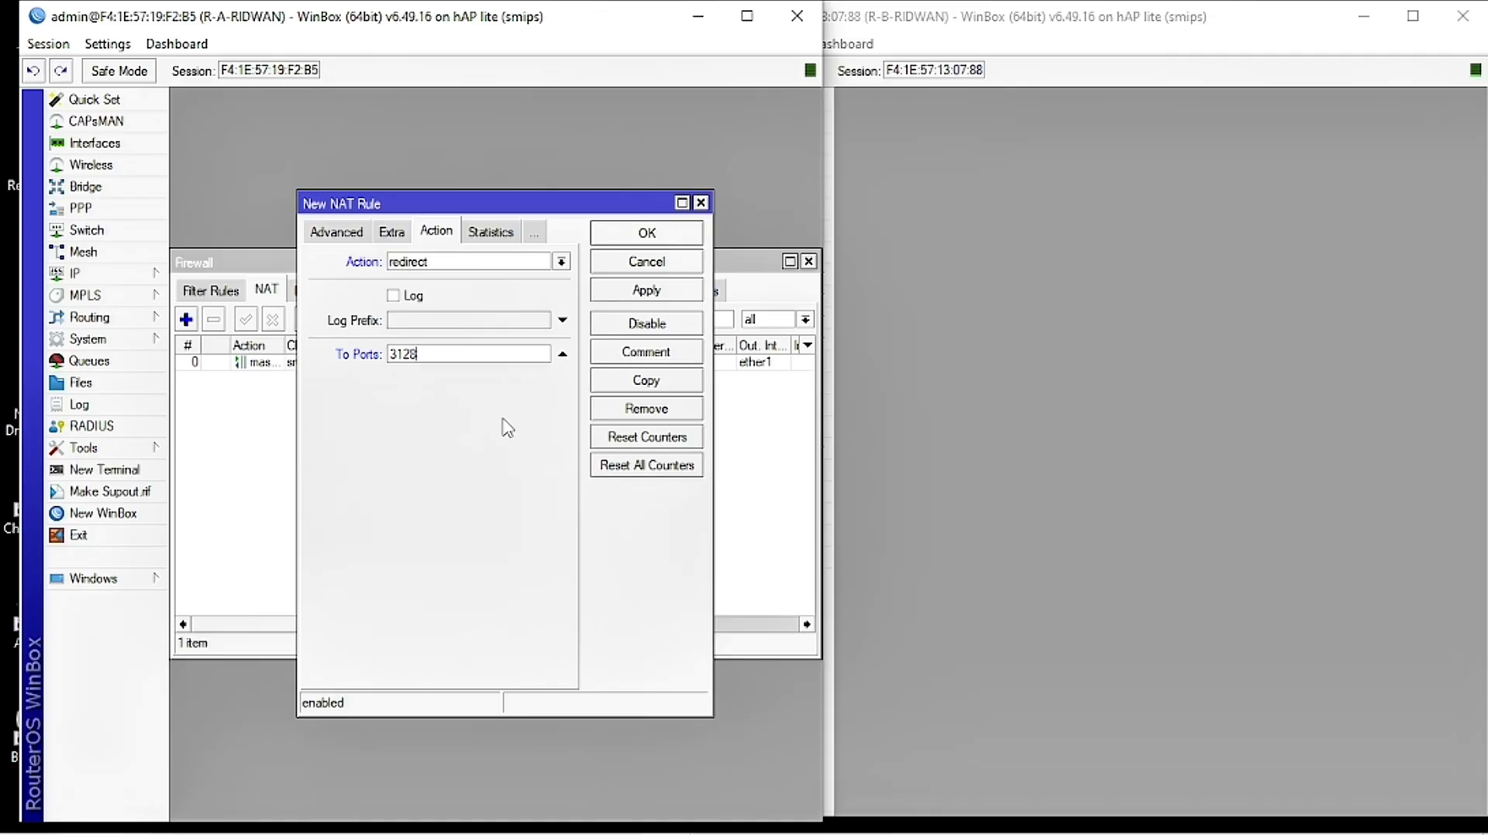
pyautogui.click(664, 295)
pyautogui.click(648, 233)
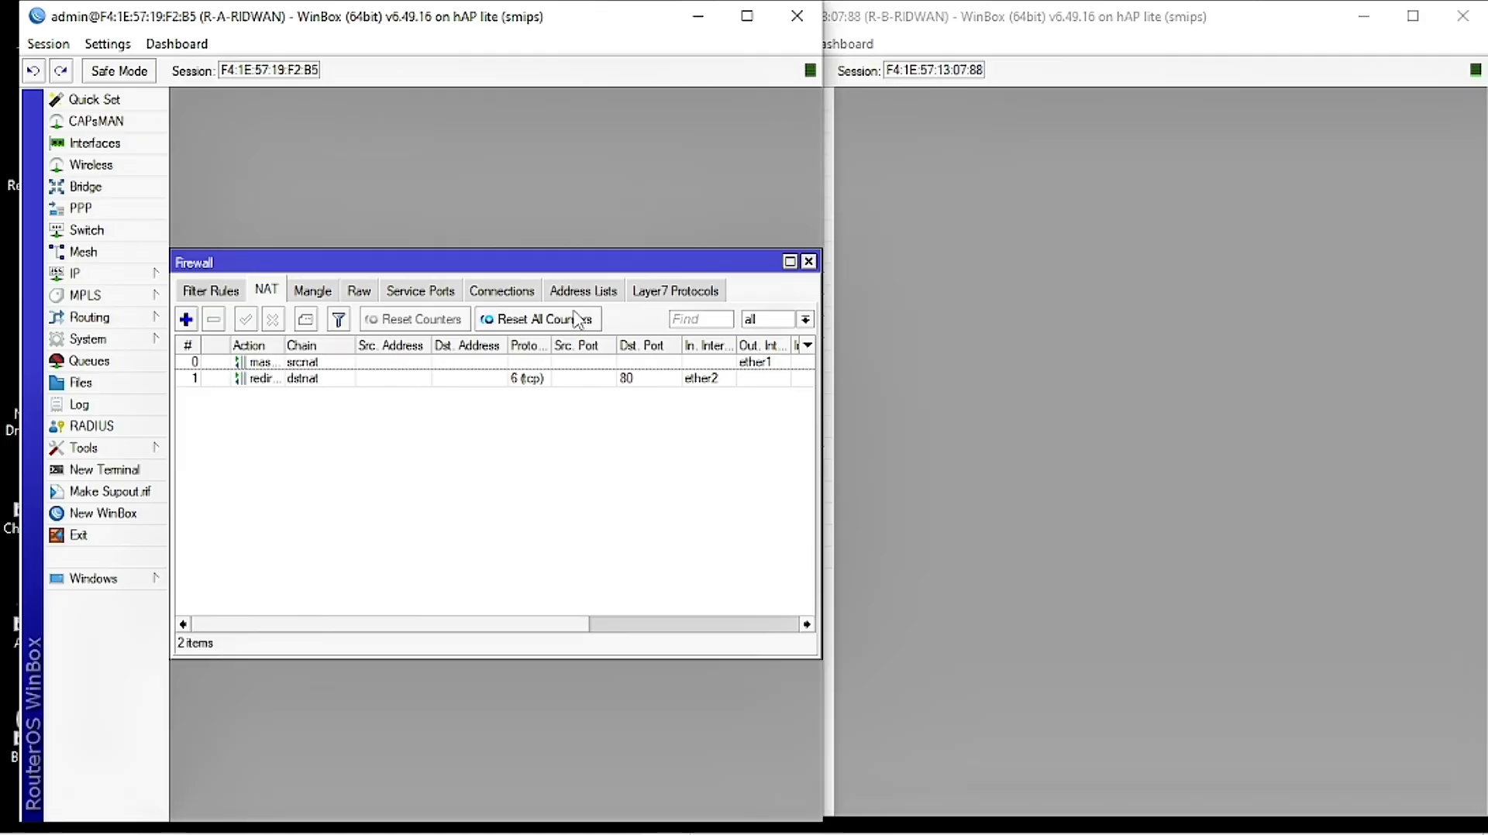
# Step: Create a Layer7 protocol named BLOK SITUS LINUX, then bring up the Word module
pyautogui.click(669, 291)
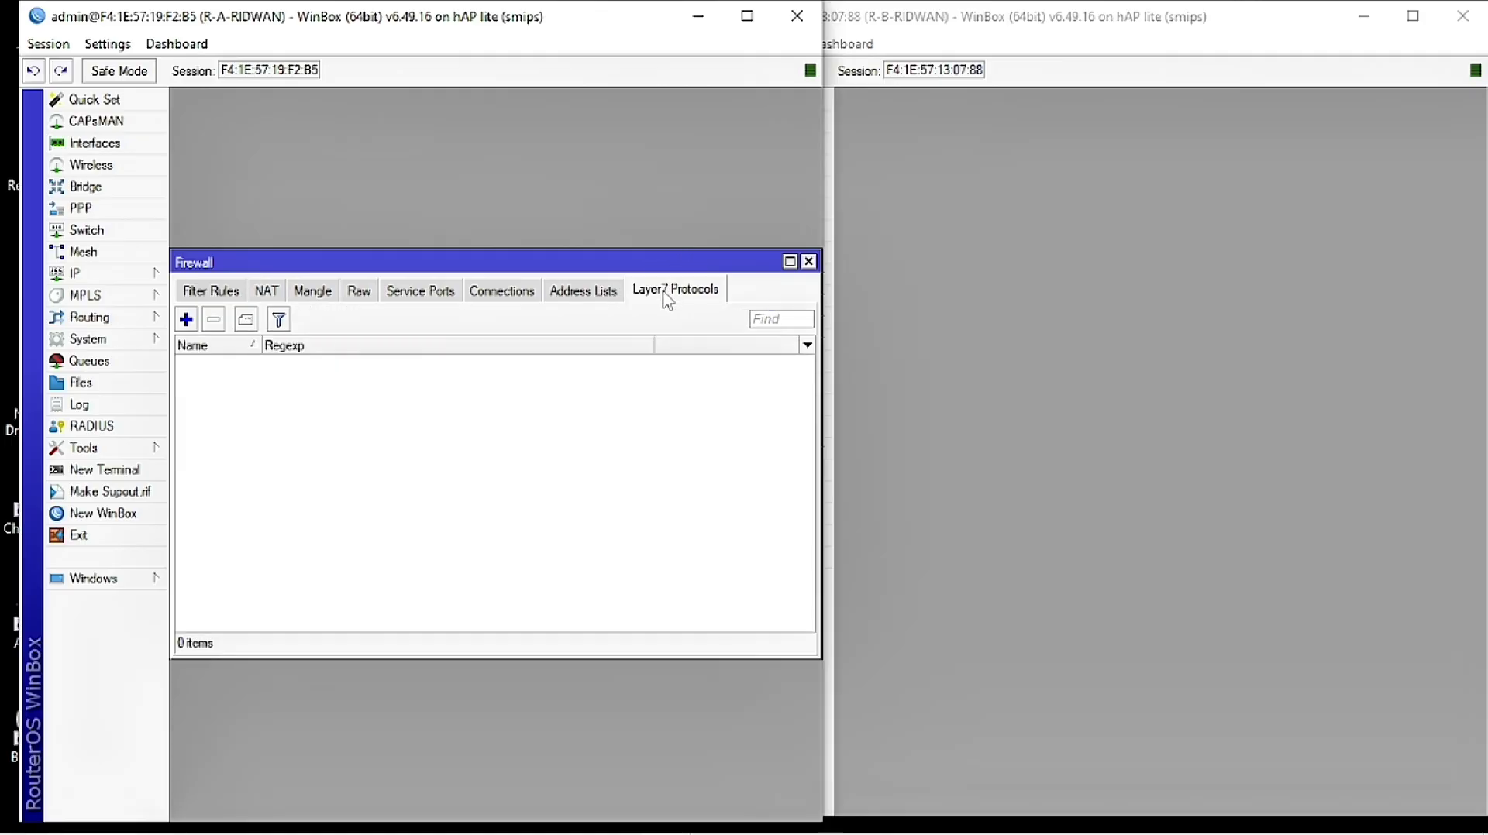
pyautogui.click(186, 319)
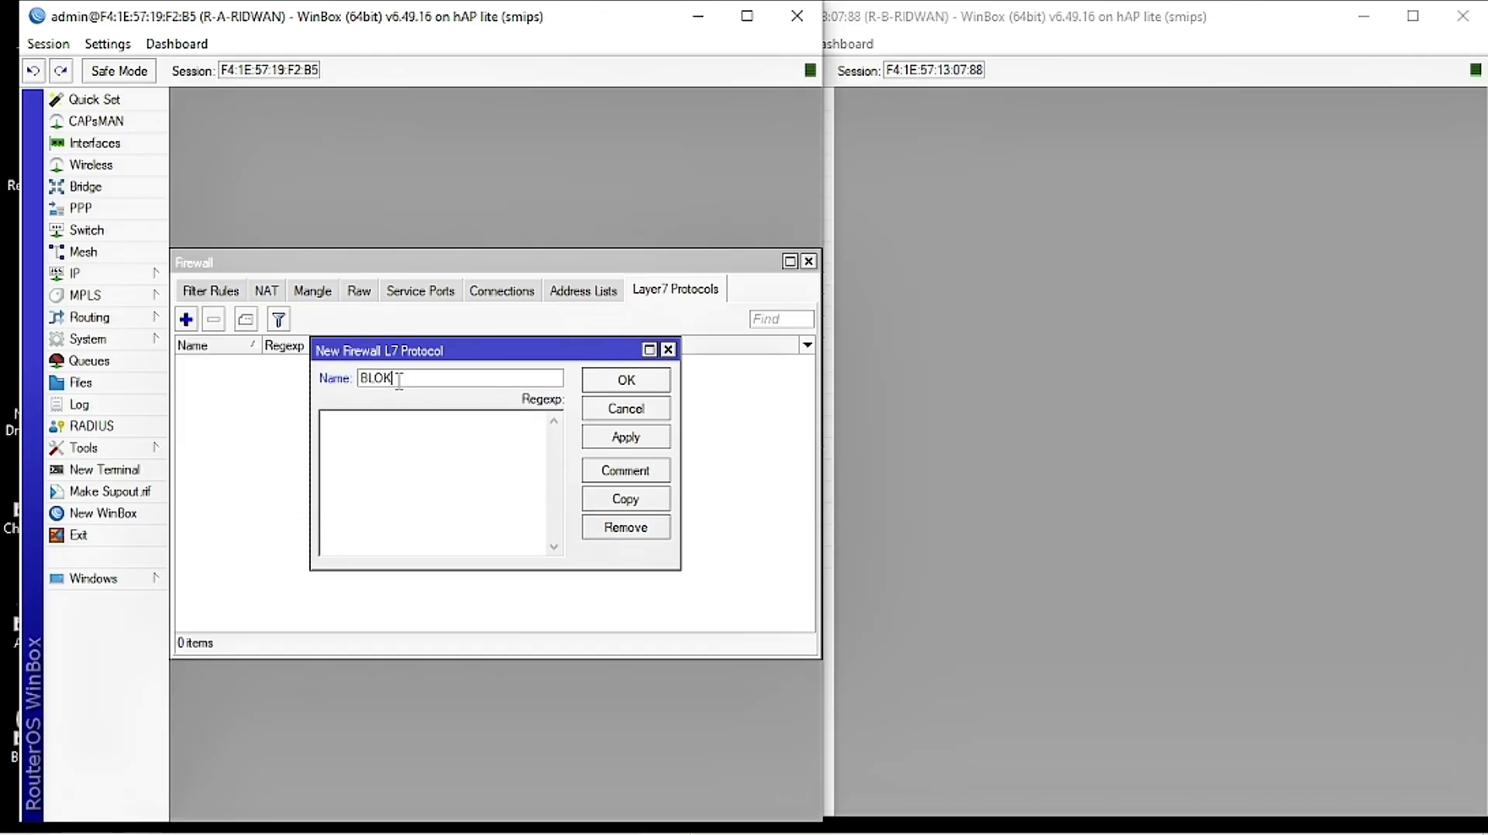
pyautogui.write('BLOK SIT')
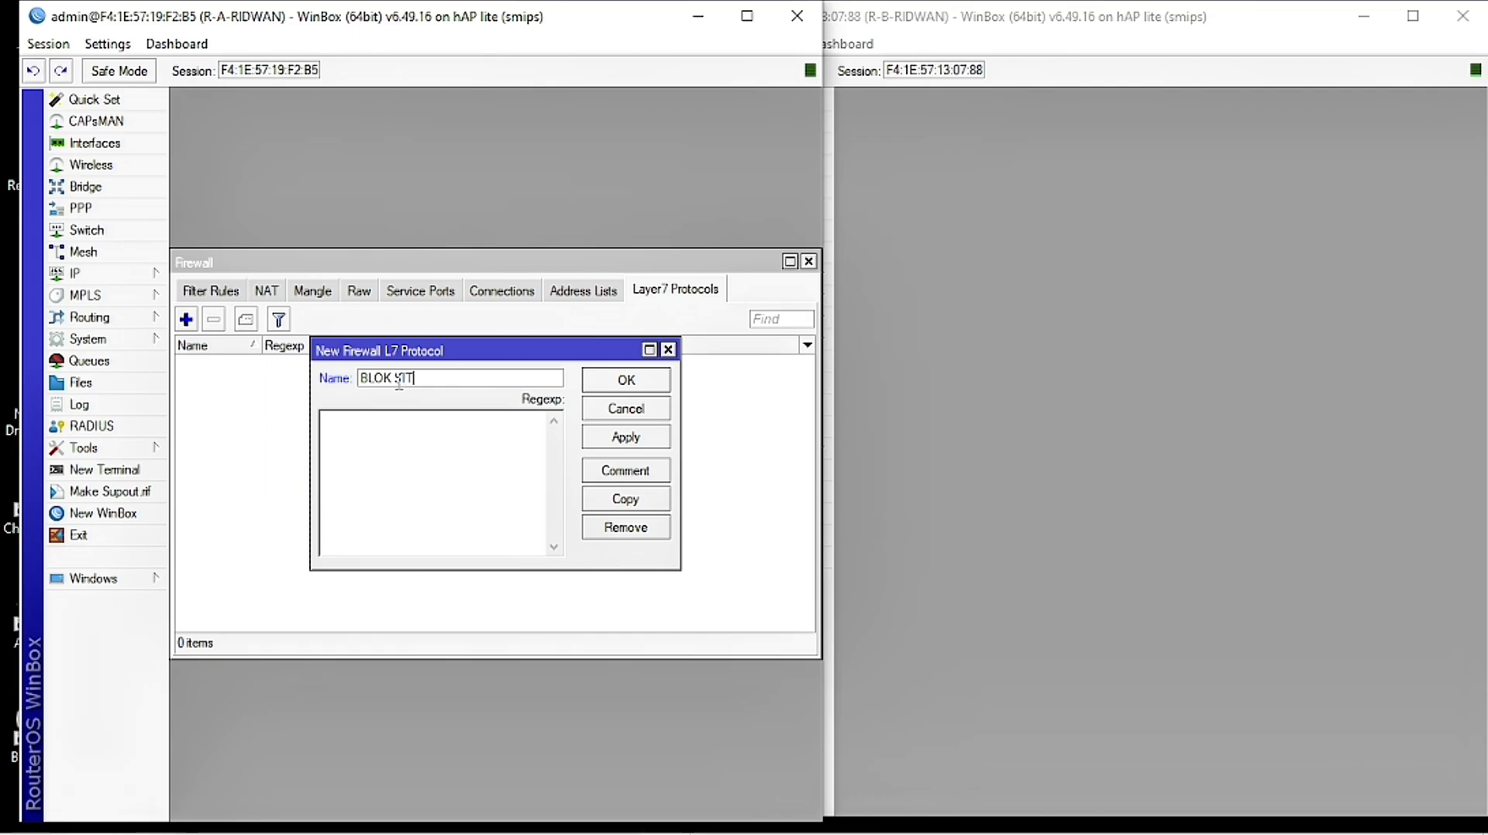
pyautogui.write('US LIN')
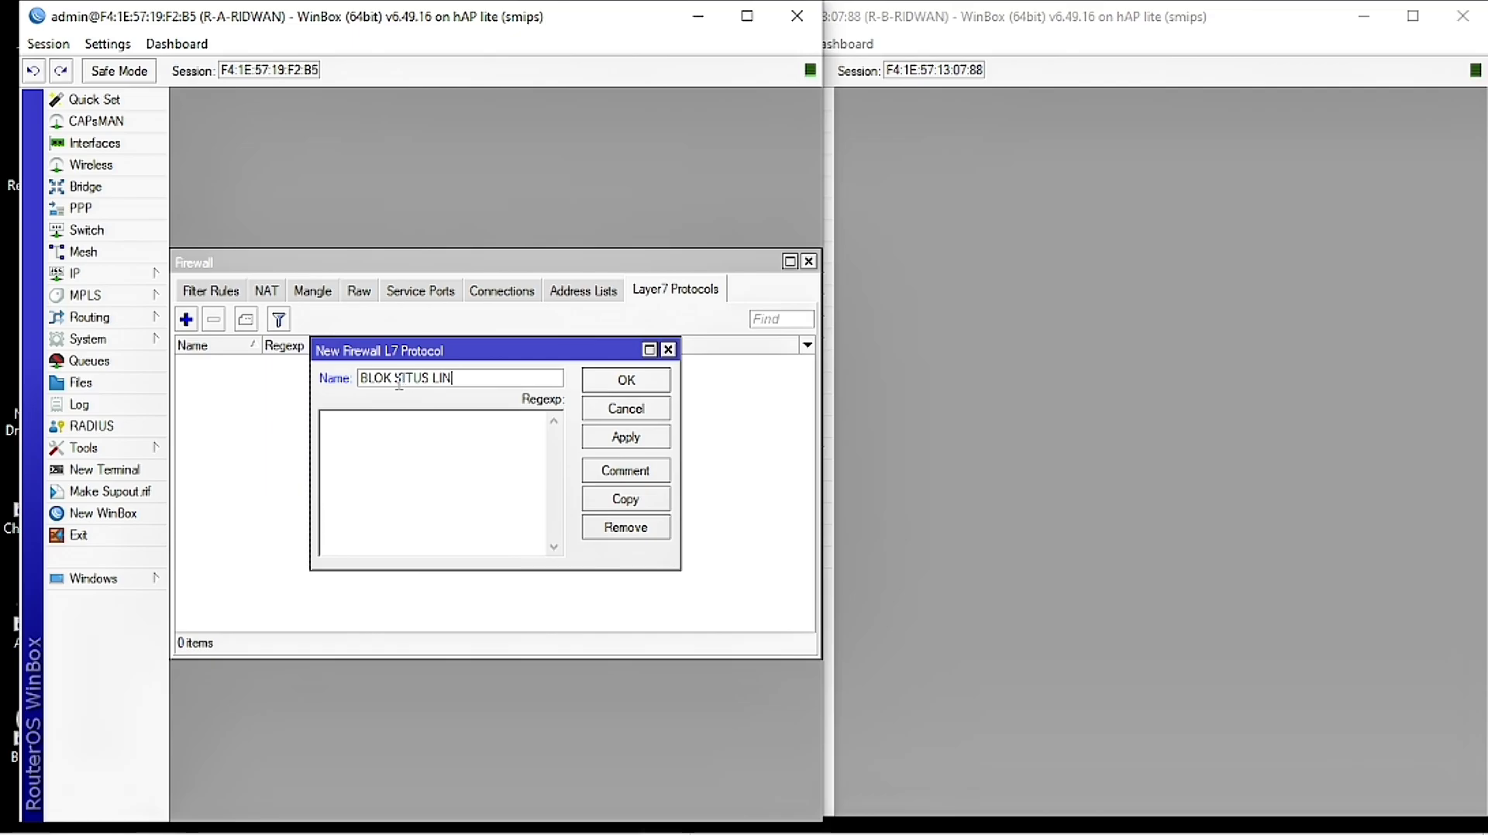
pyautogui.write('UX')
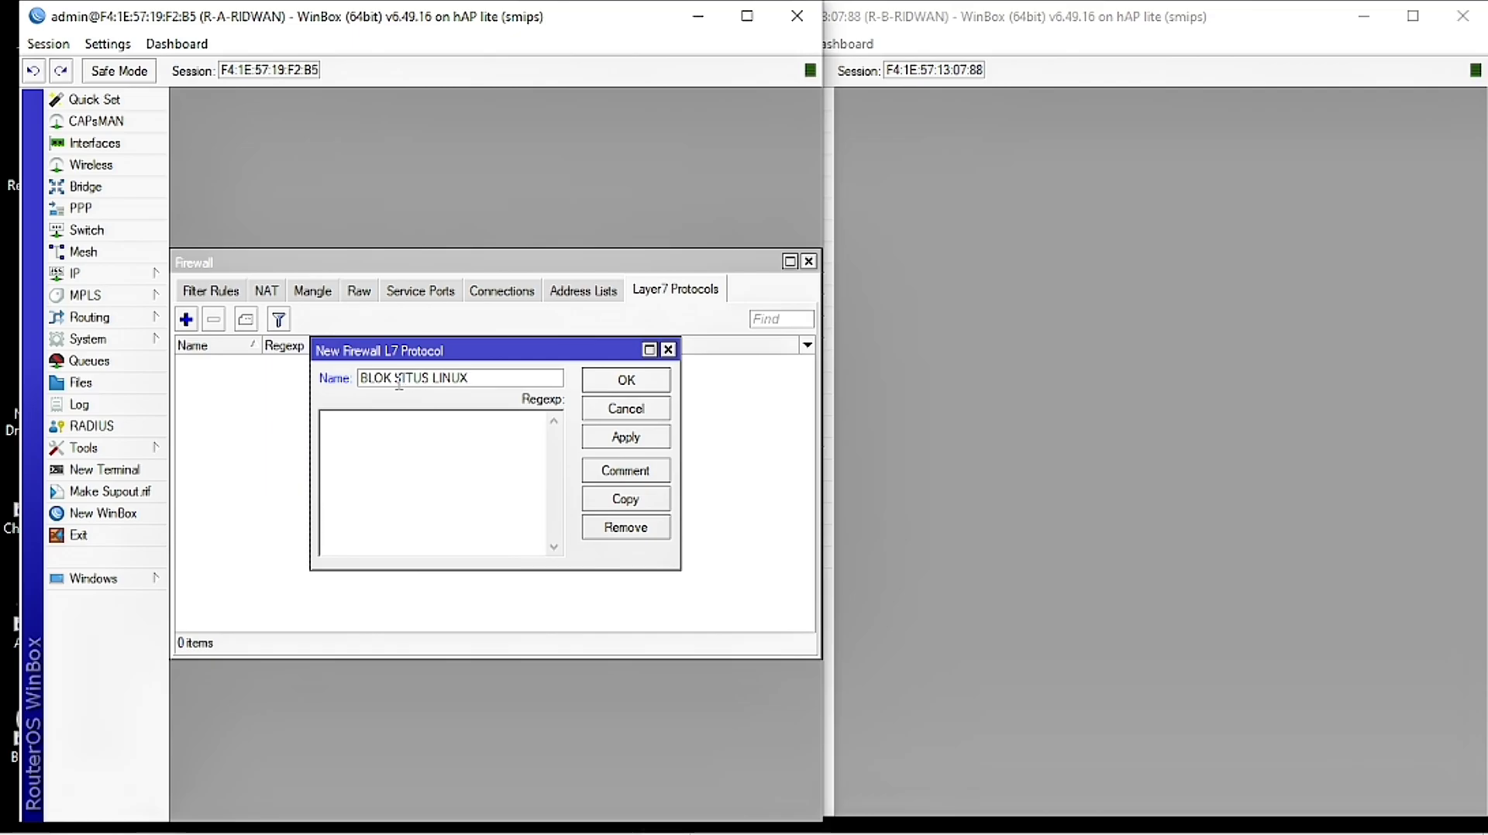
pyautogui.click(385, 450)
pyautogui.click(505, 814)
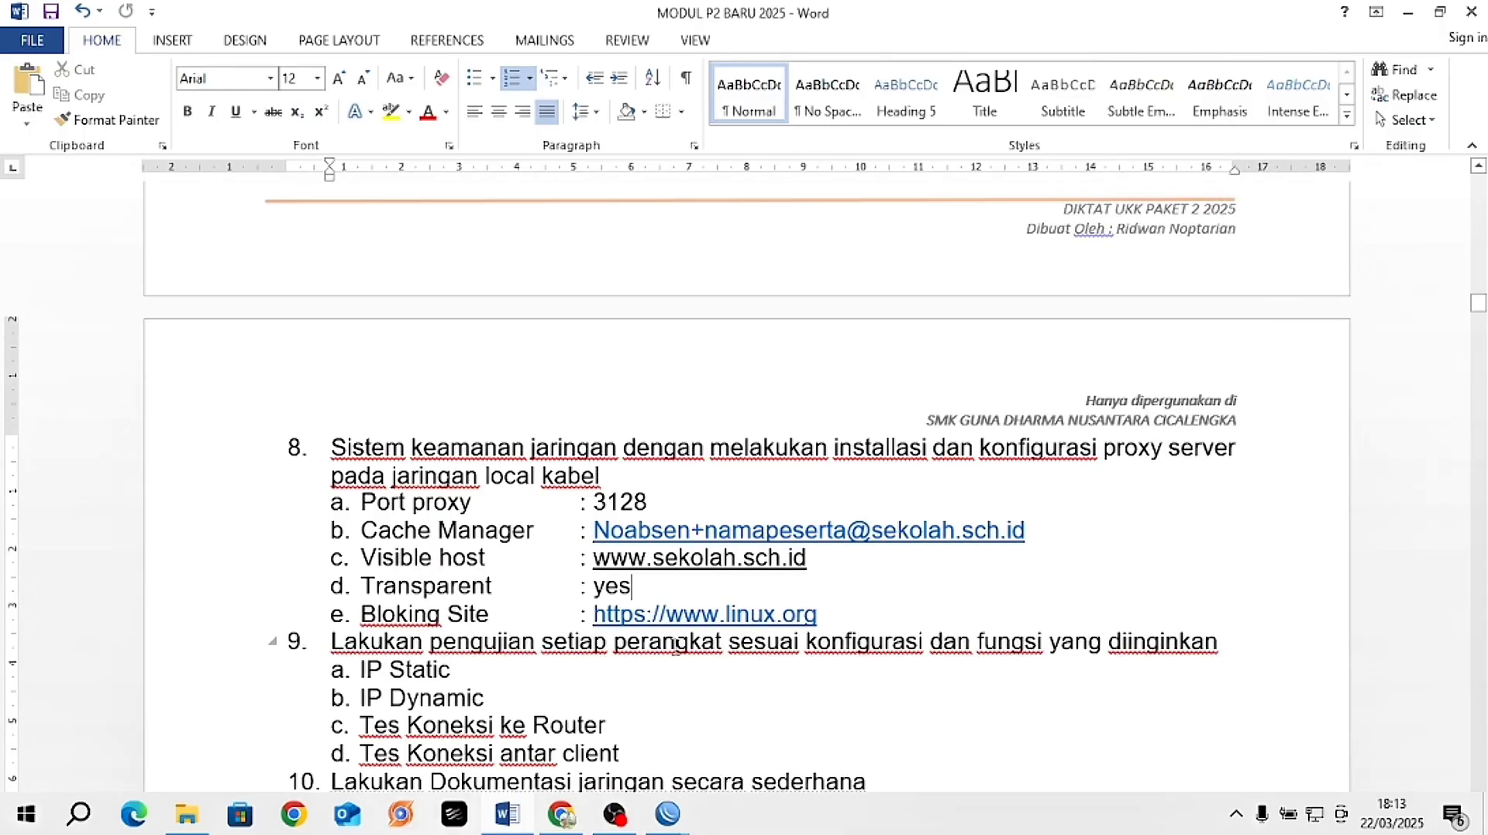
pyautogui.click(823, 617)
pyautogui.moveTo(817, 614); pyautogui.dragTo(589, 622)
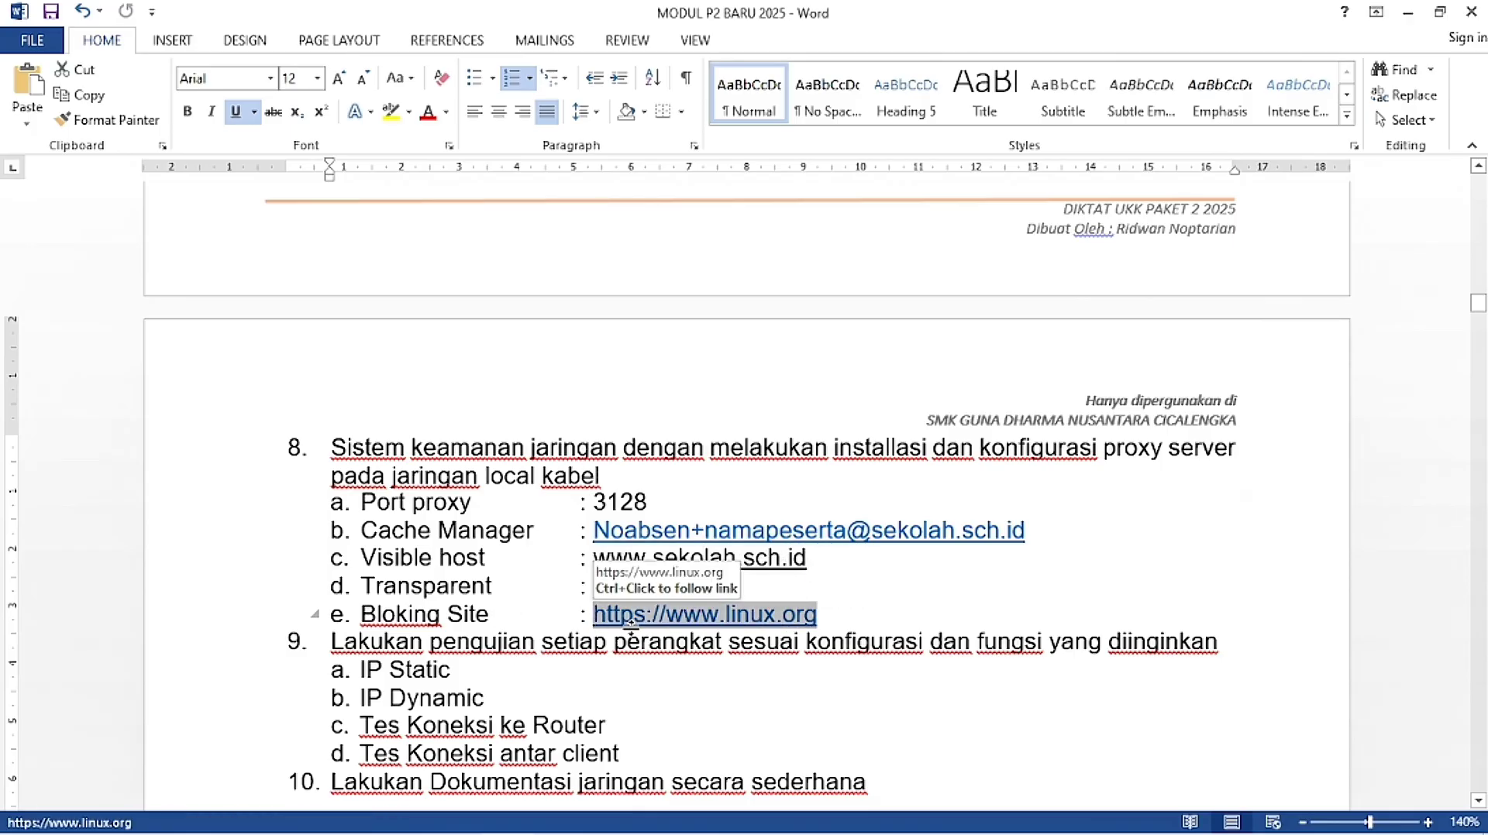
pyautogui.click(658, 698)
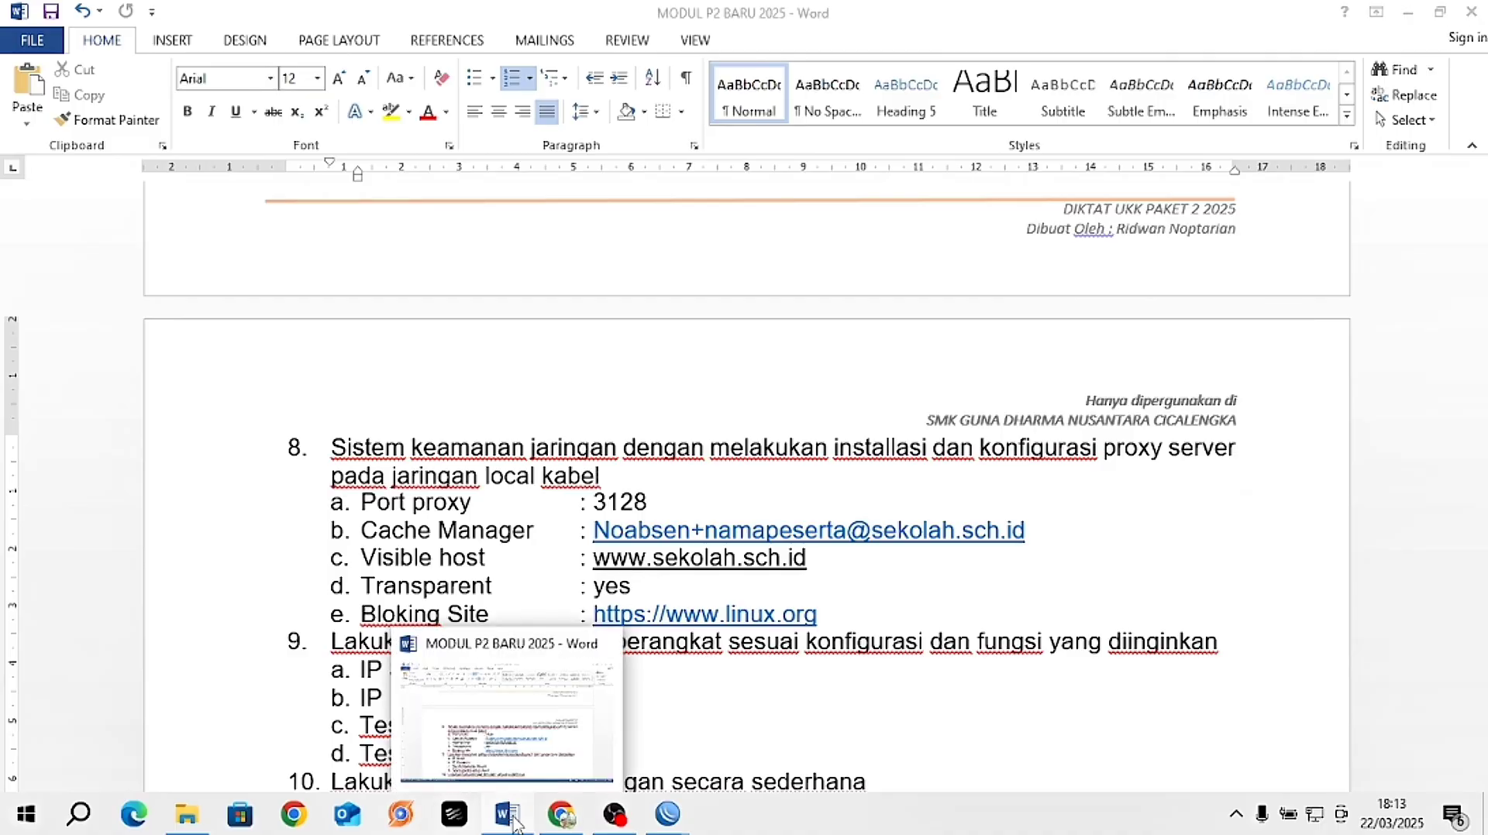
pyautogui.click(513, 822)
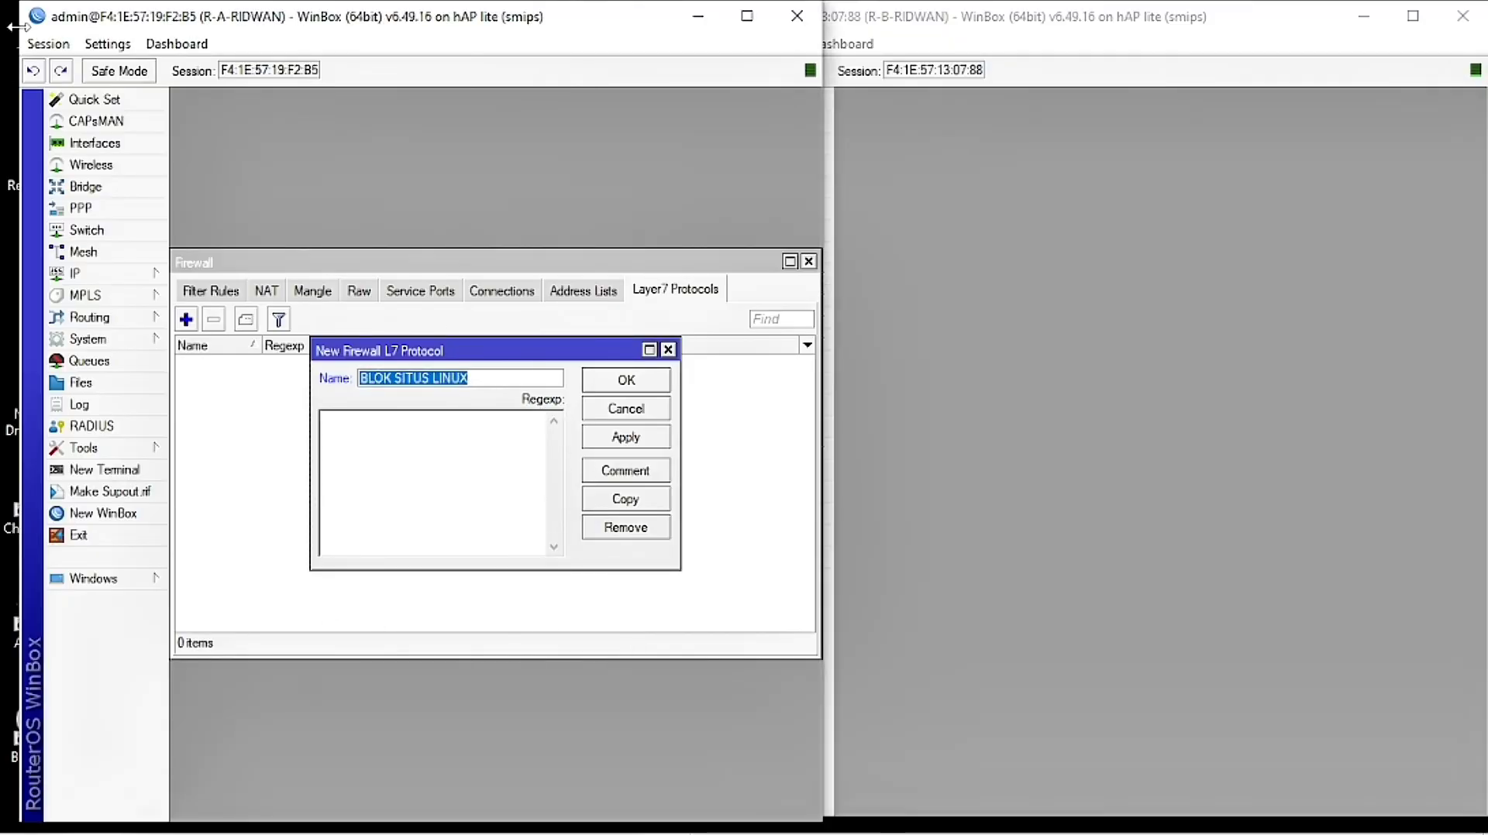
# Step: Give BLOK SITUS LINUX the regexp ^.*(linux.org).* and save the Layer7 protocol
pyautogui.click(340, 448)
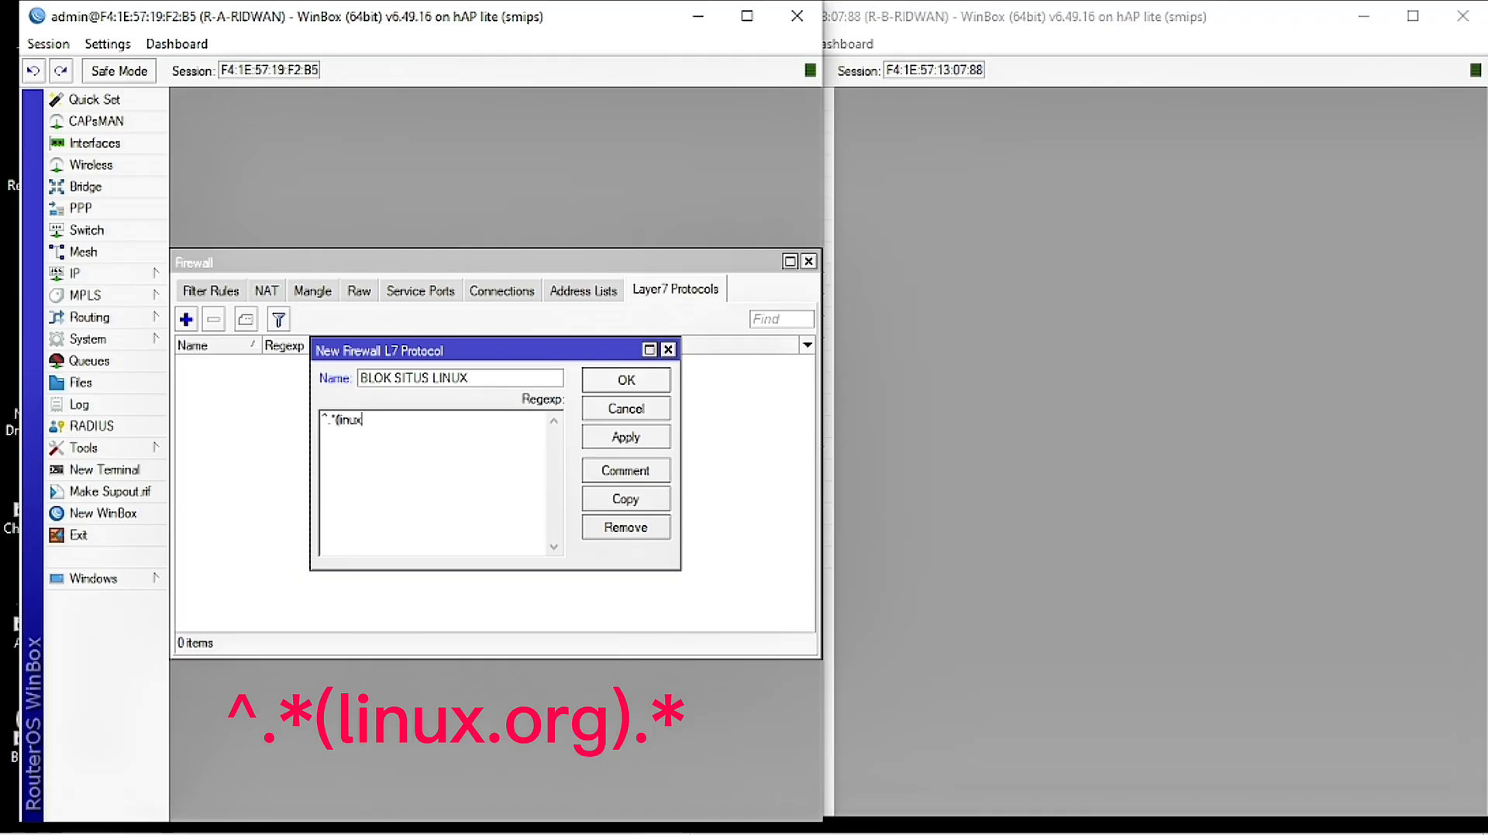
pyautogui.write('.org).*')
pyautogui.click(630, 437)
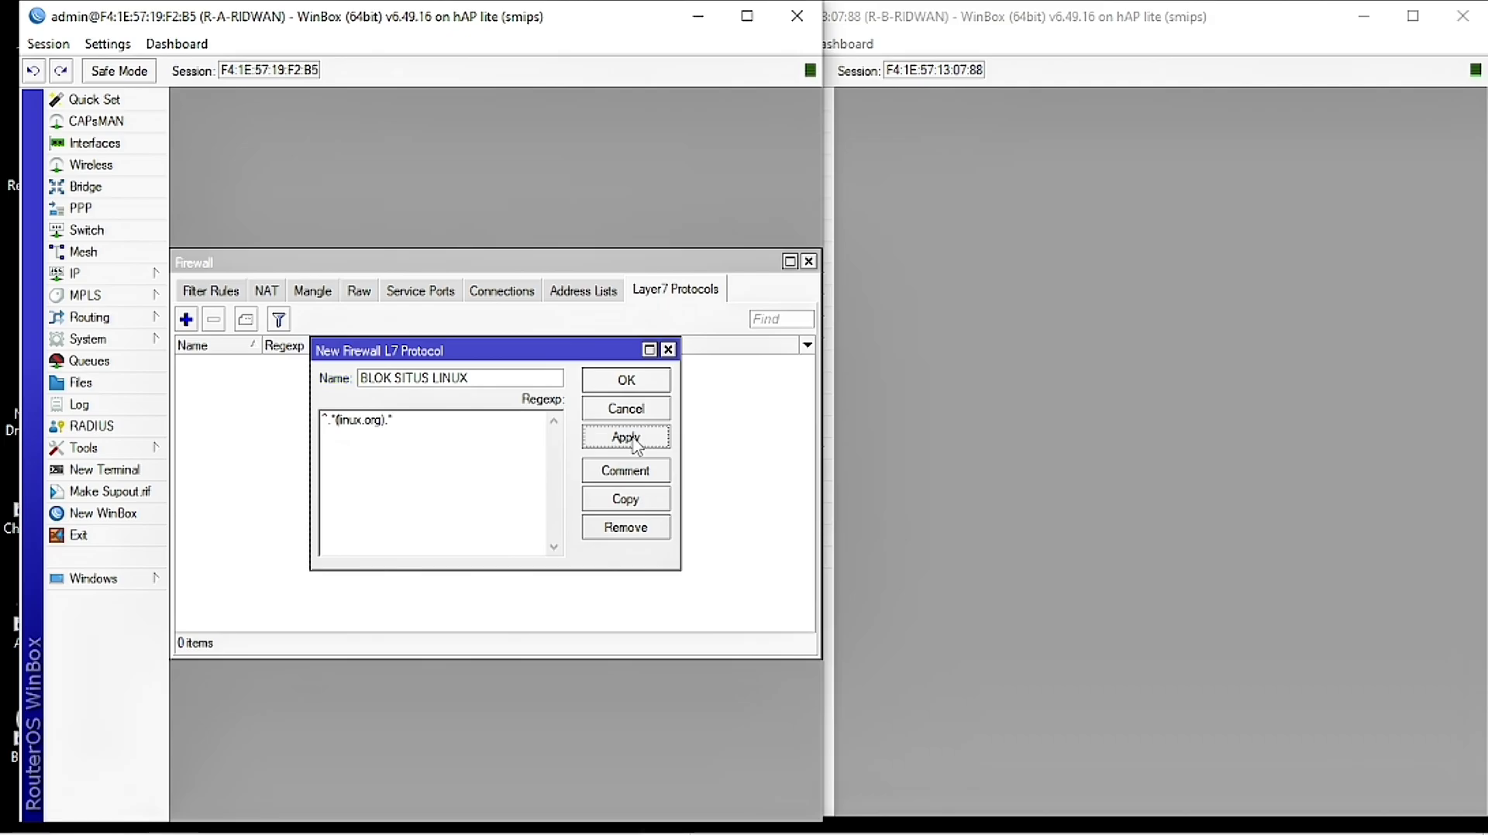
pyautogui.click(634, 382)
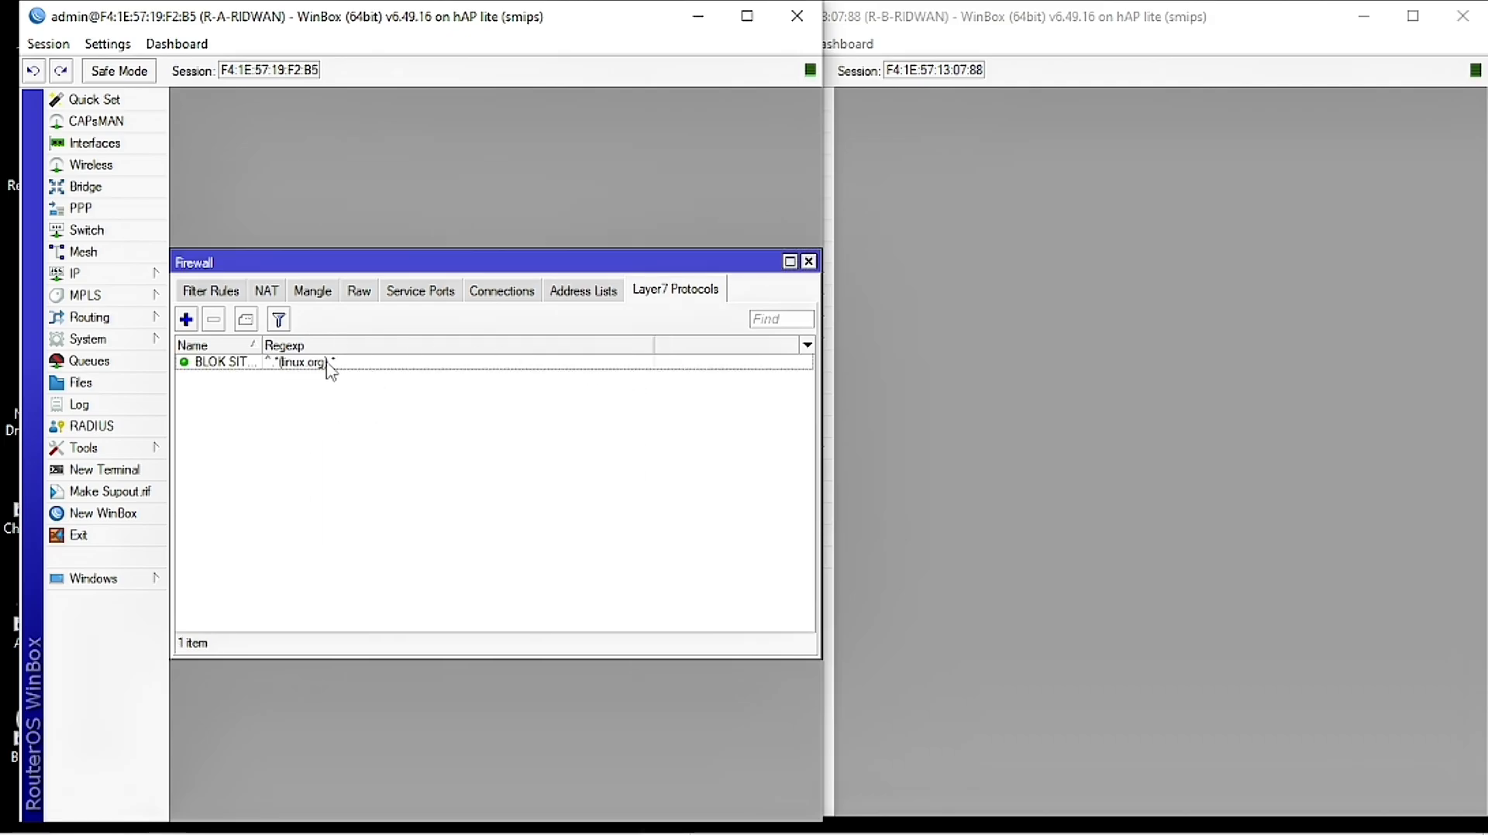
pyautogui.click(222, 295)
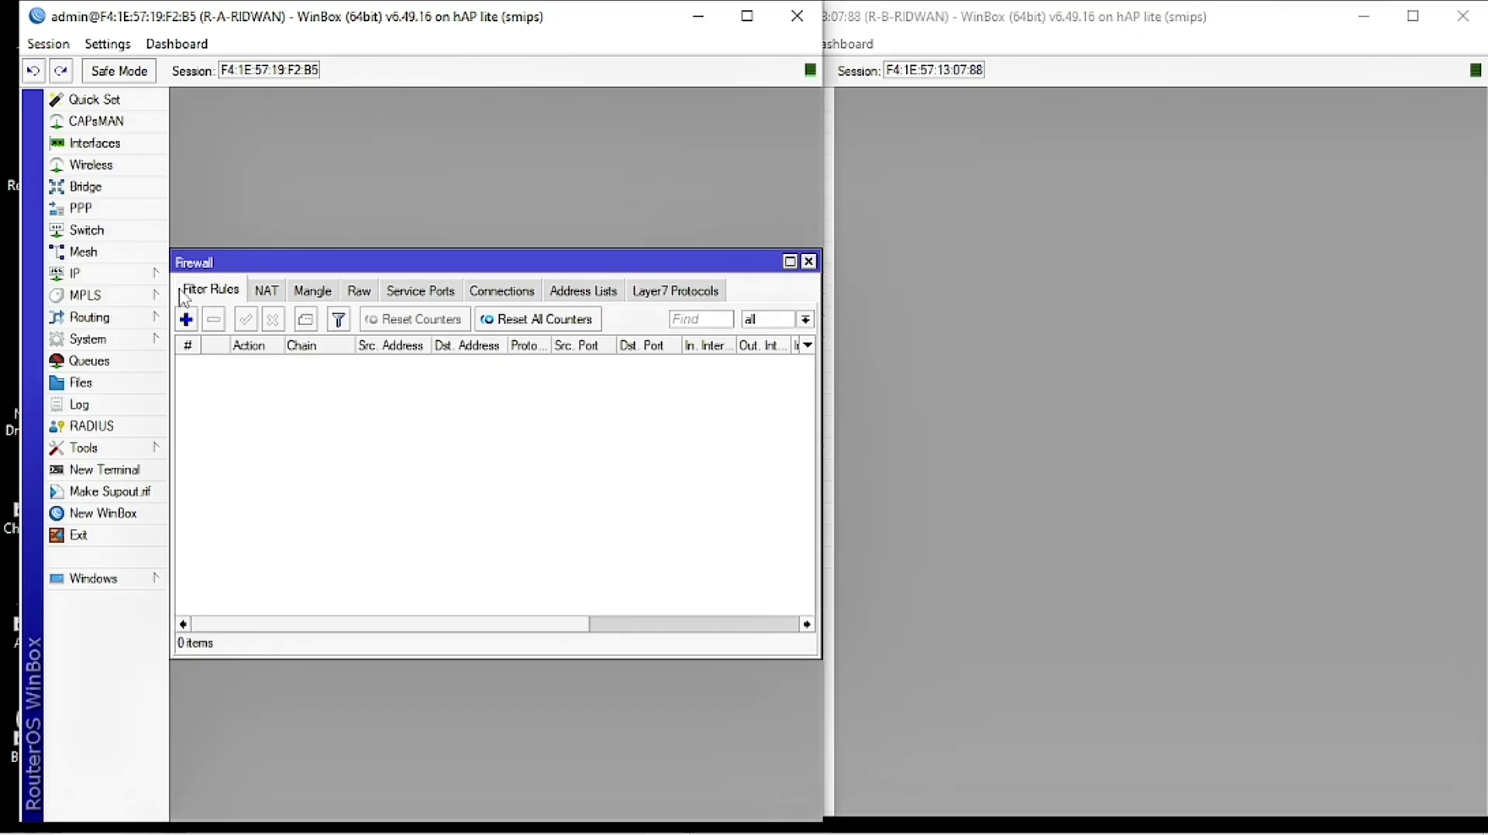
# Step: Add a forward-chain filter rule matching Layer7 protocol BLOK SITUS LINUX with action drop
pyautogui.click(186, 320)
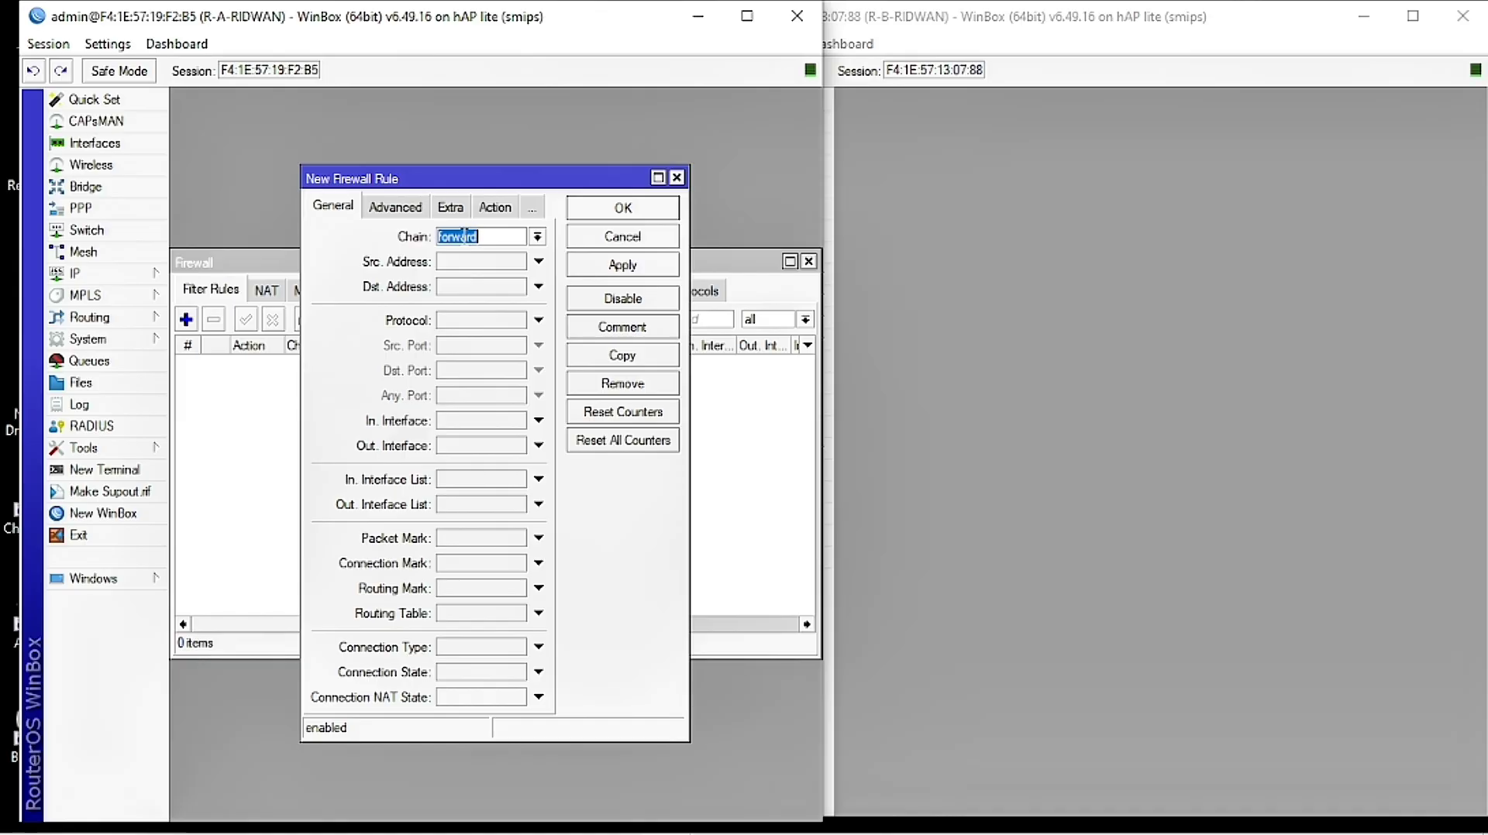
pyautogui.click(492, 238)
pyautogui.click(395, 207)
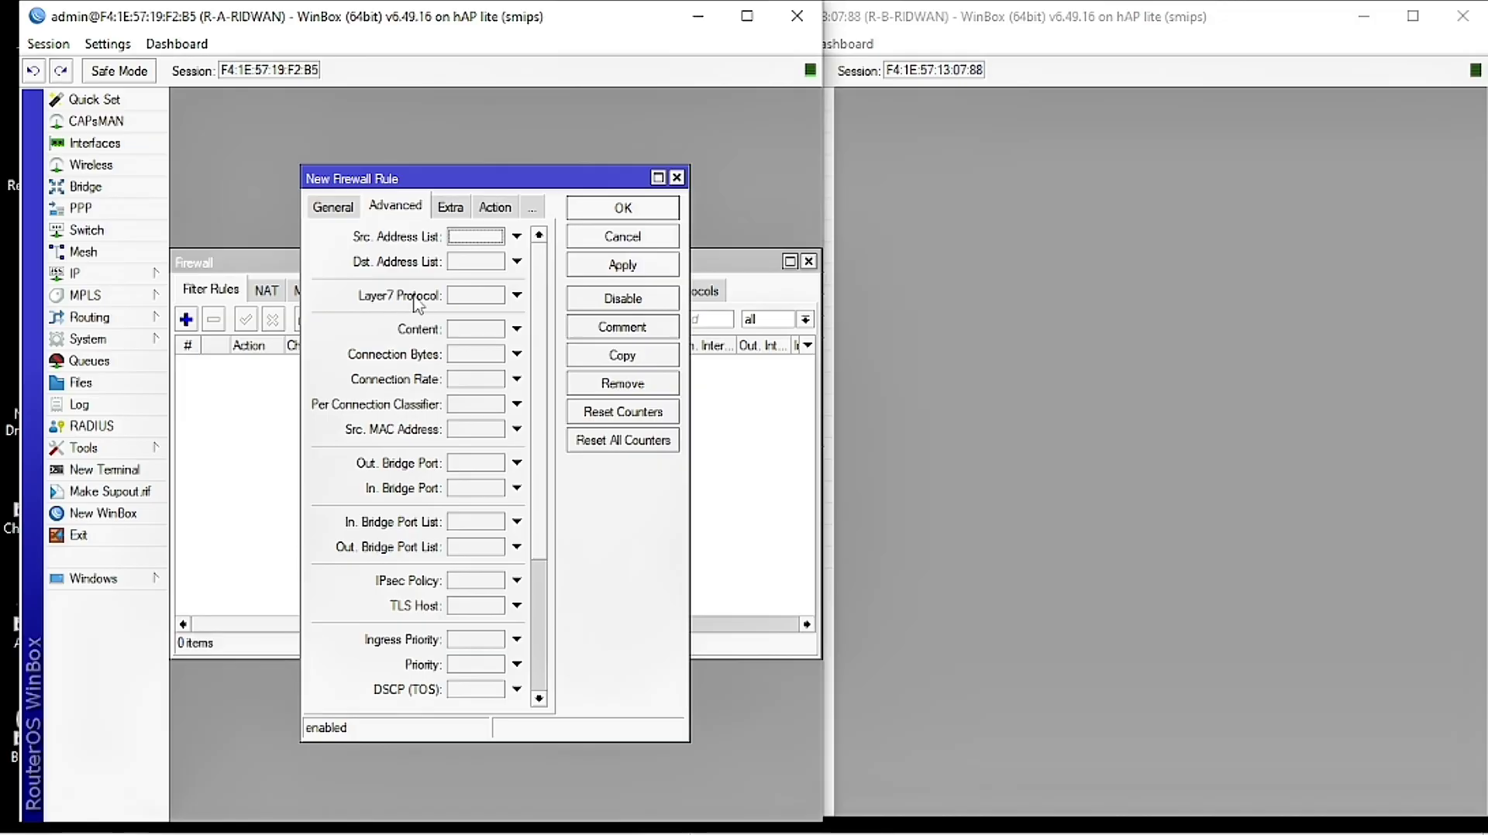
pyautogui.click(516, 296)
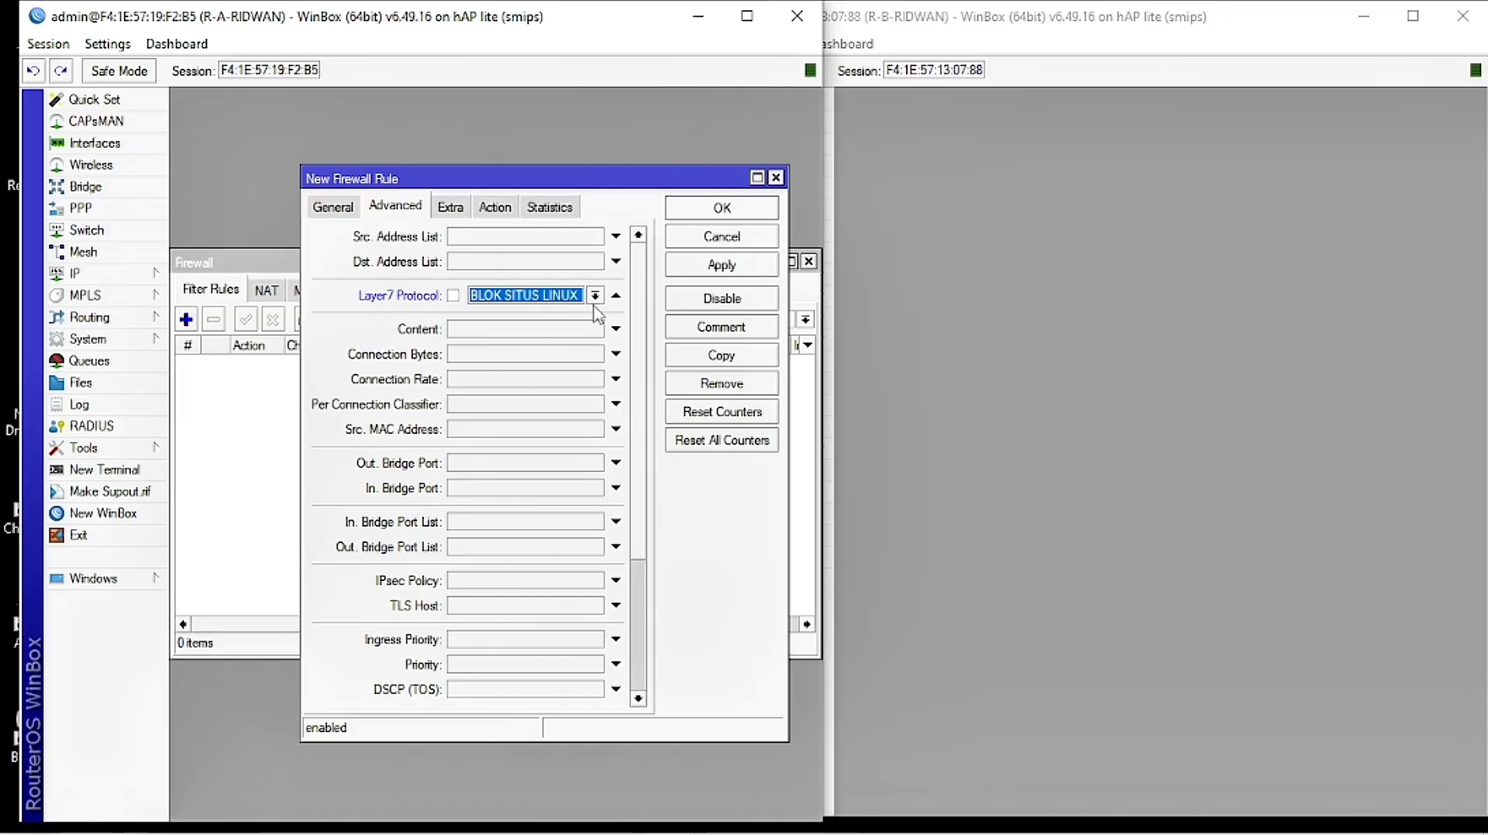
pyautogui.click(595, 295)
pyautogui.click(566, 312)
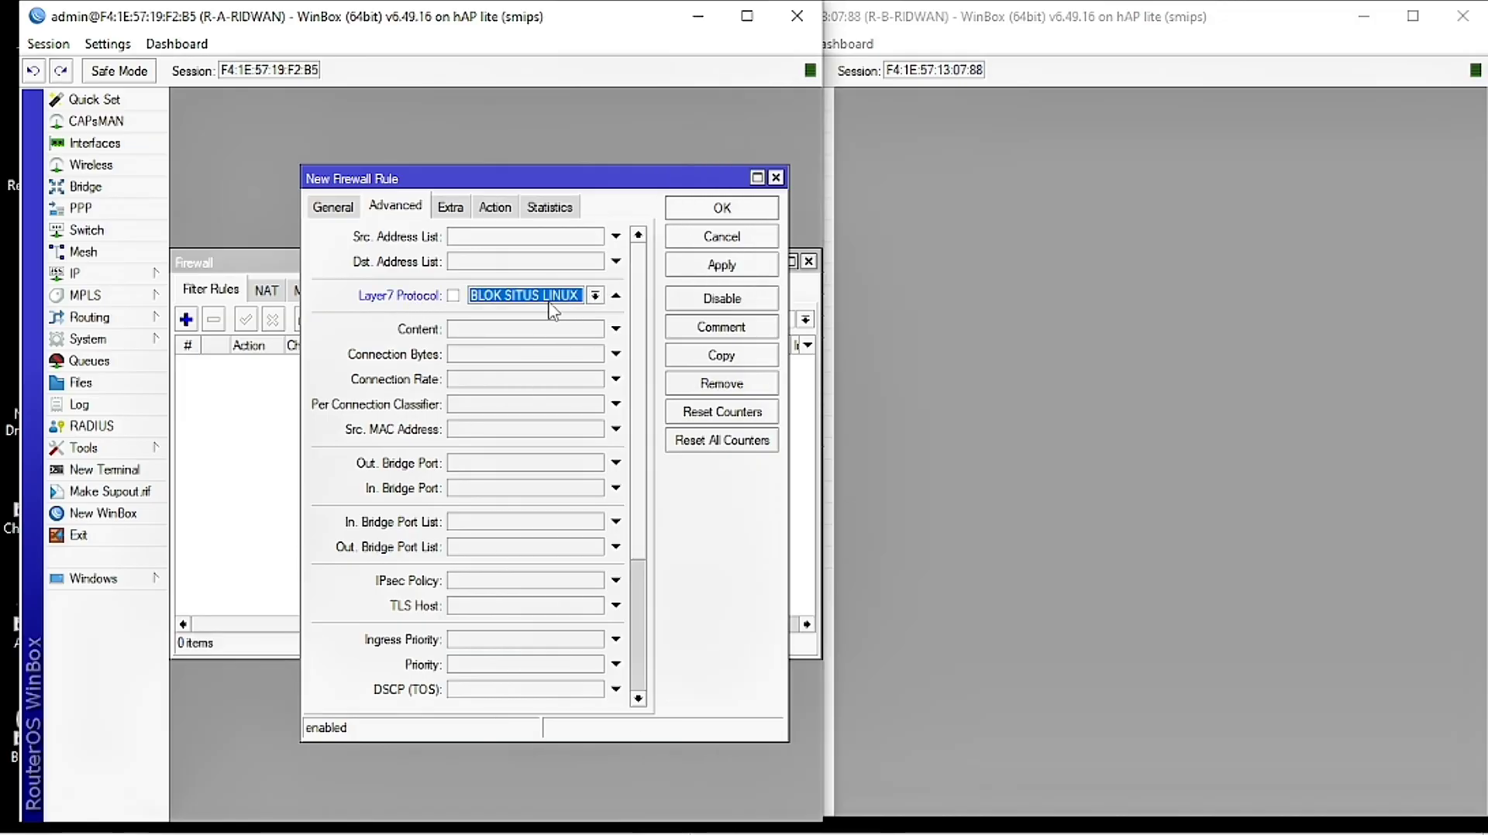
pyautogui.click(502, 215)
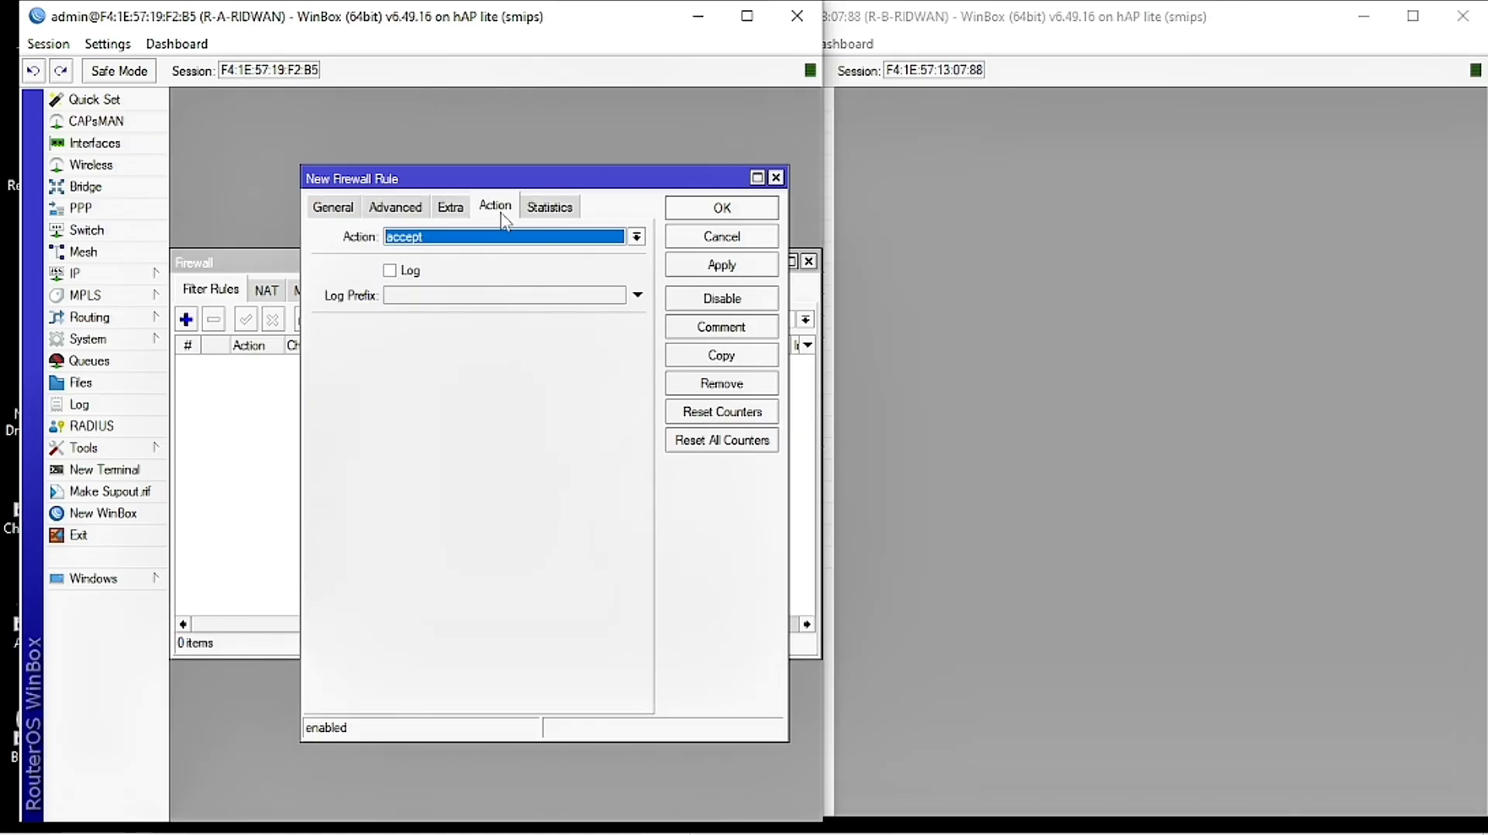
pyautogui.click(490, 237)
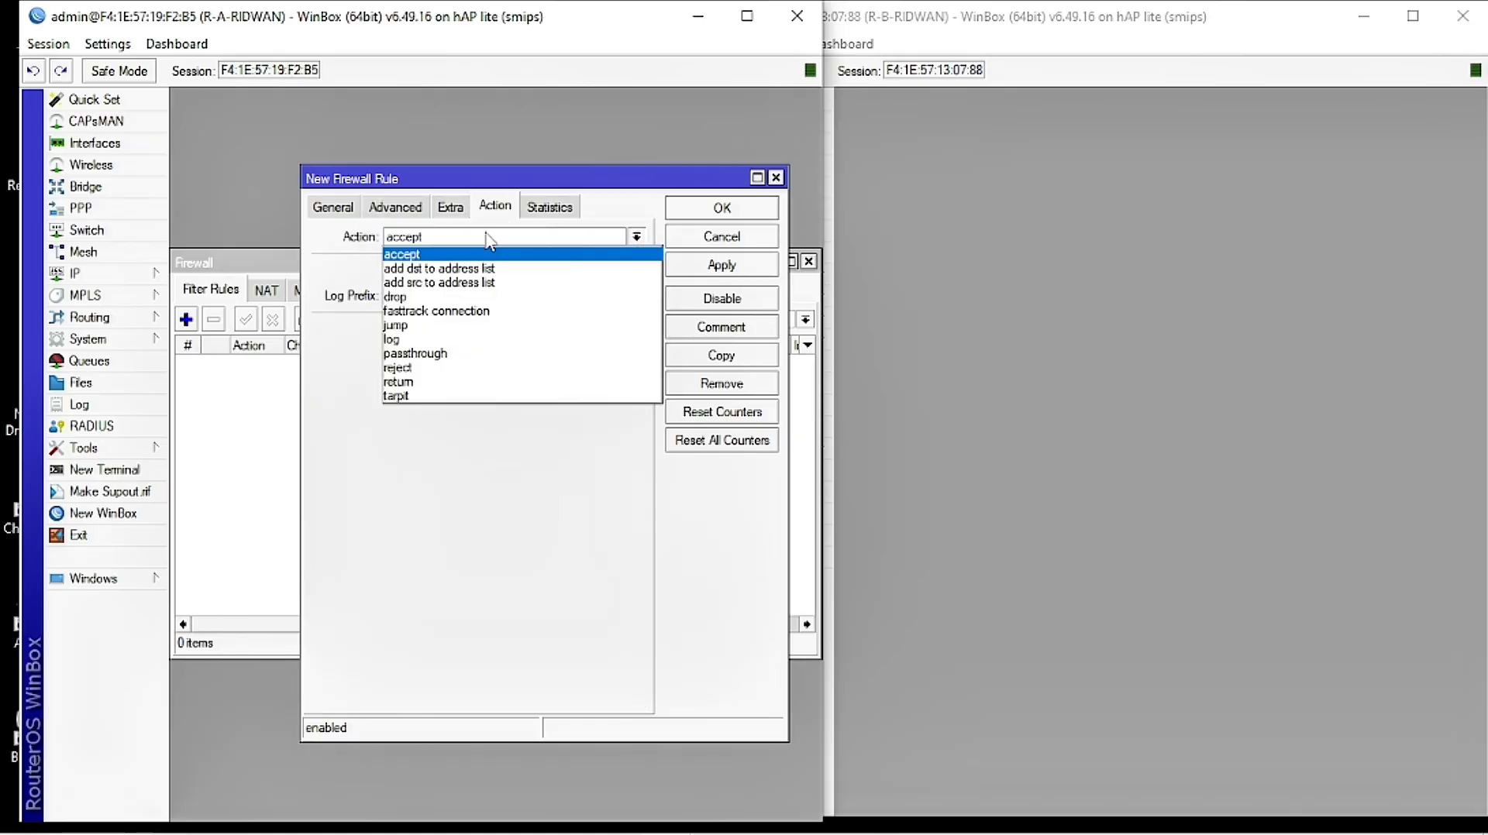
pyautogui.click(463, 298)
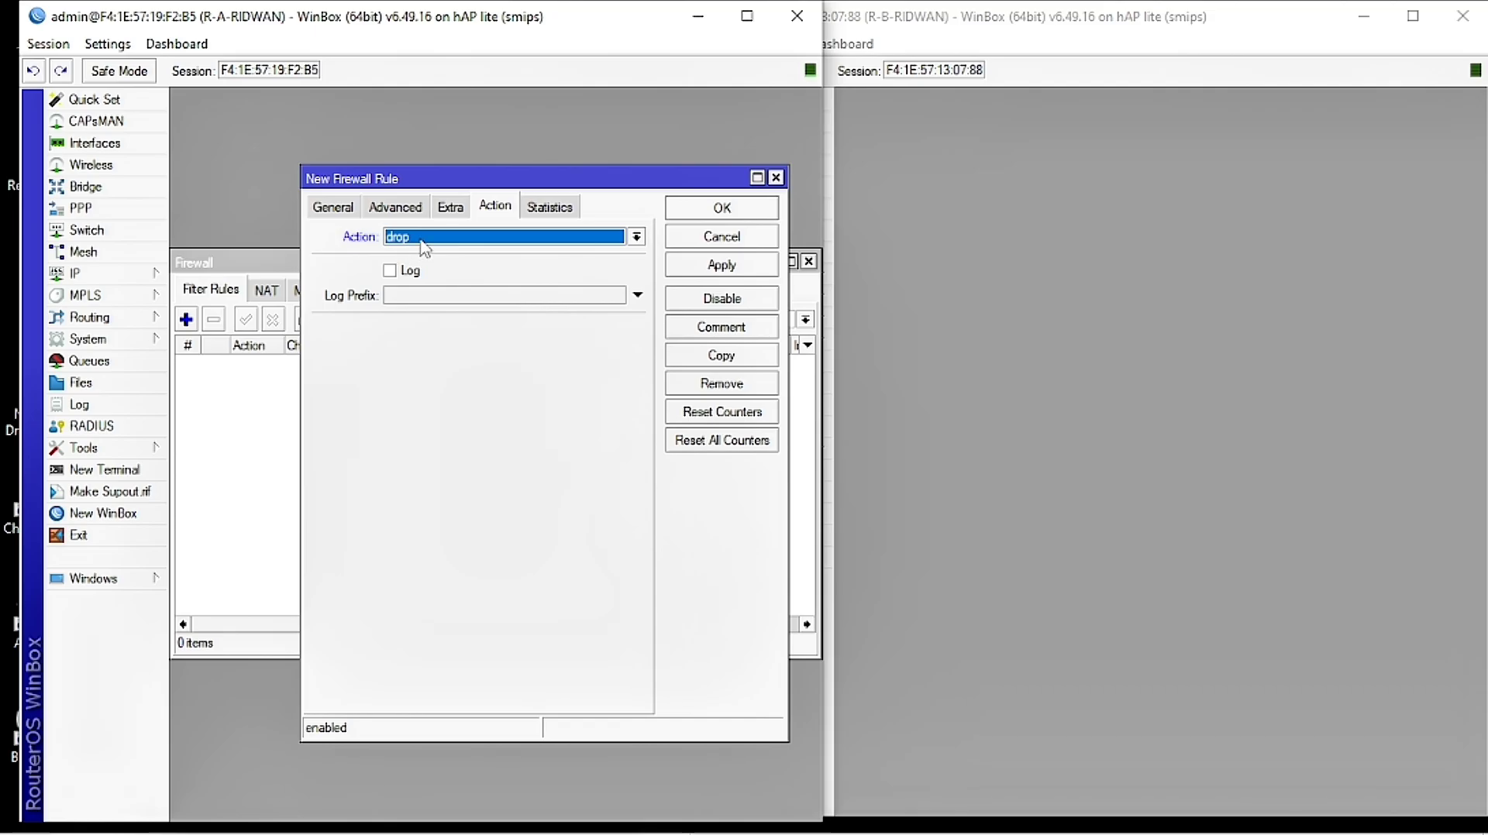
pyautogui.click(753, 268)
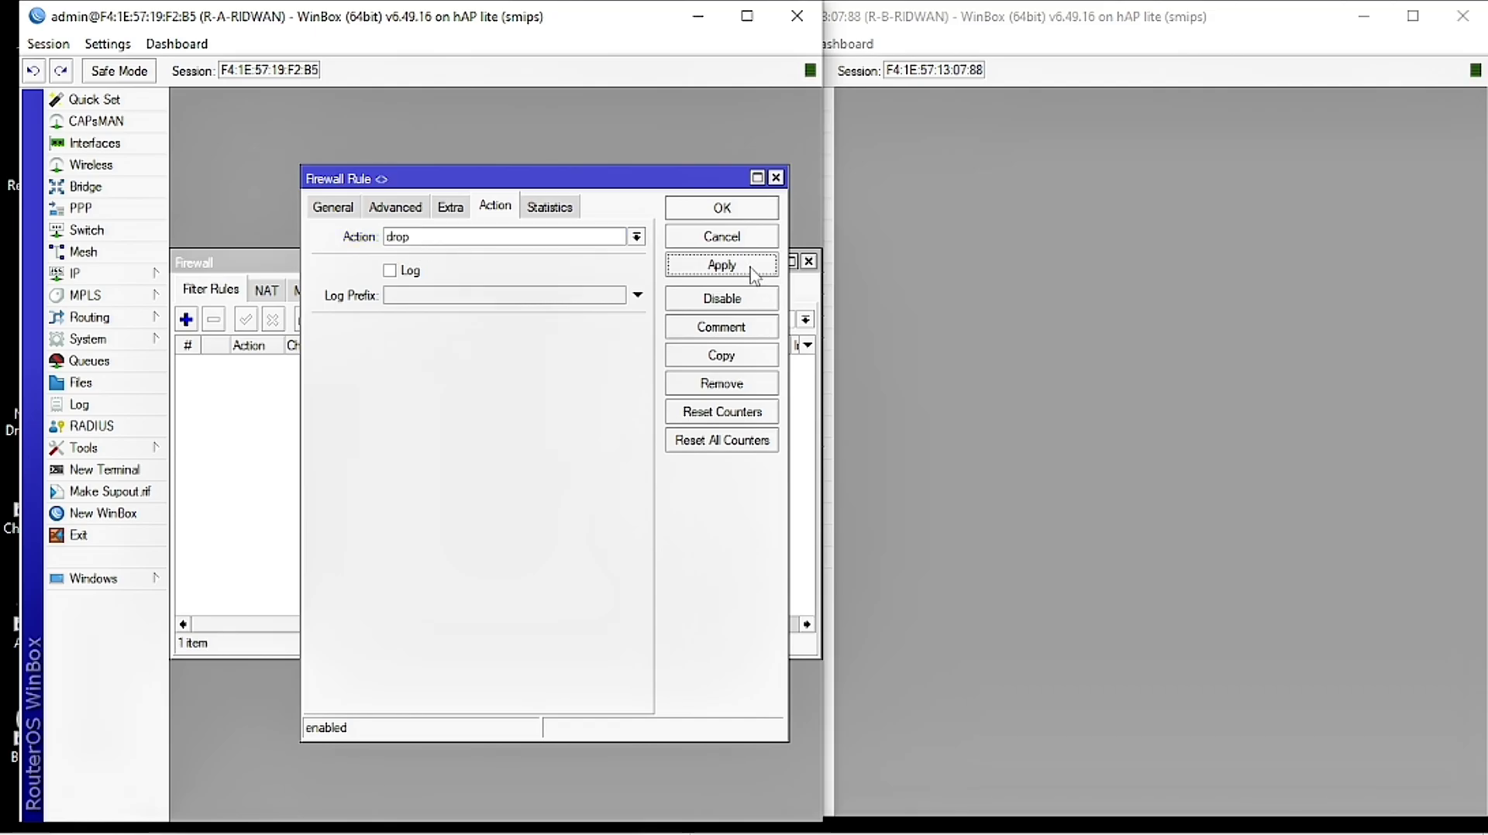
pyautogui.click(756, 216)
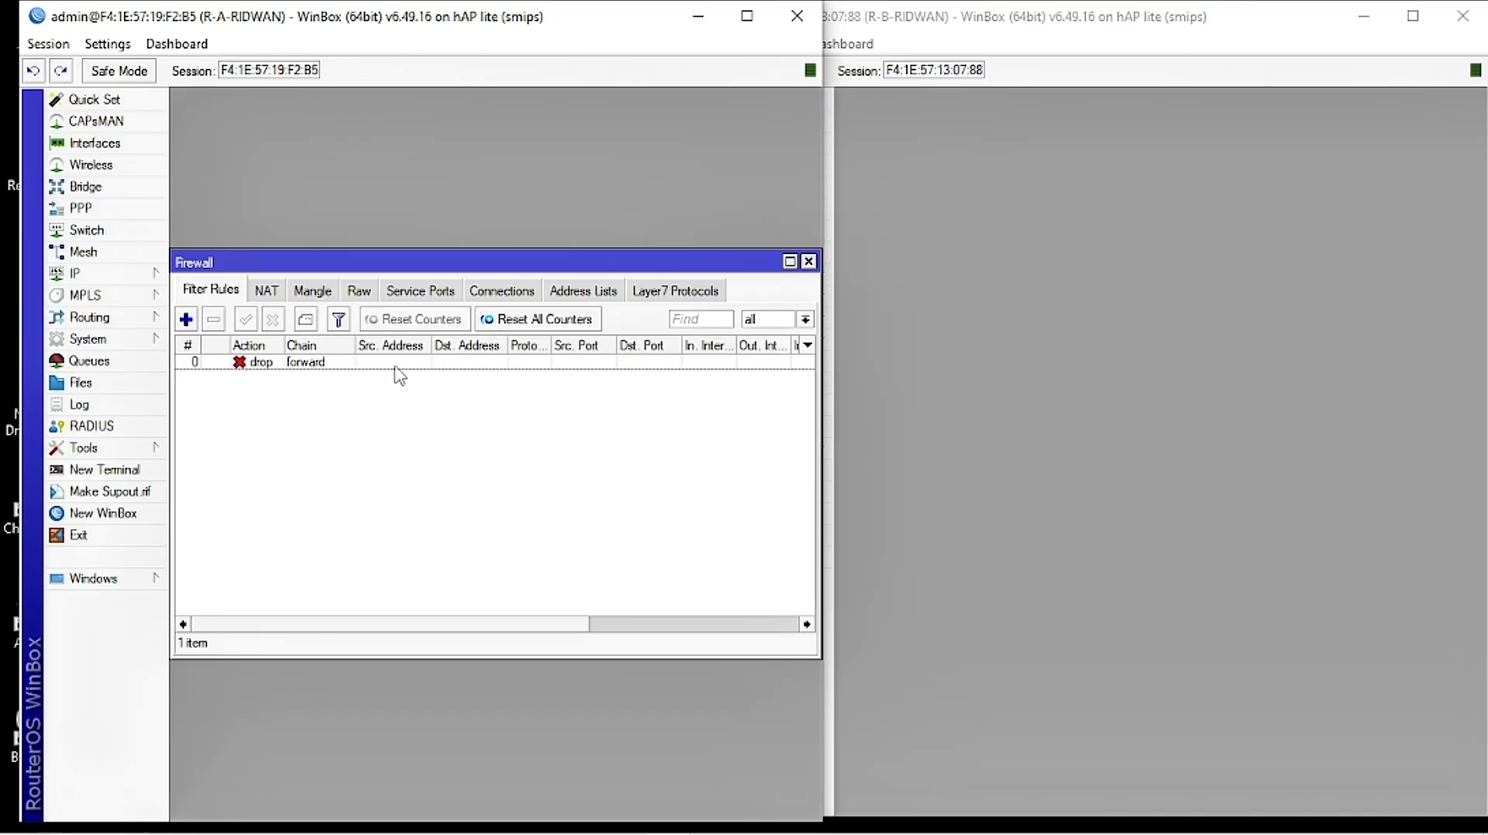
# Step: Close the firewall window and add a new network entry in Routing > OSPF Networks
pyautogui.click(808, 262)
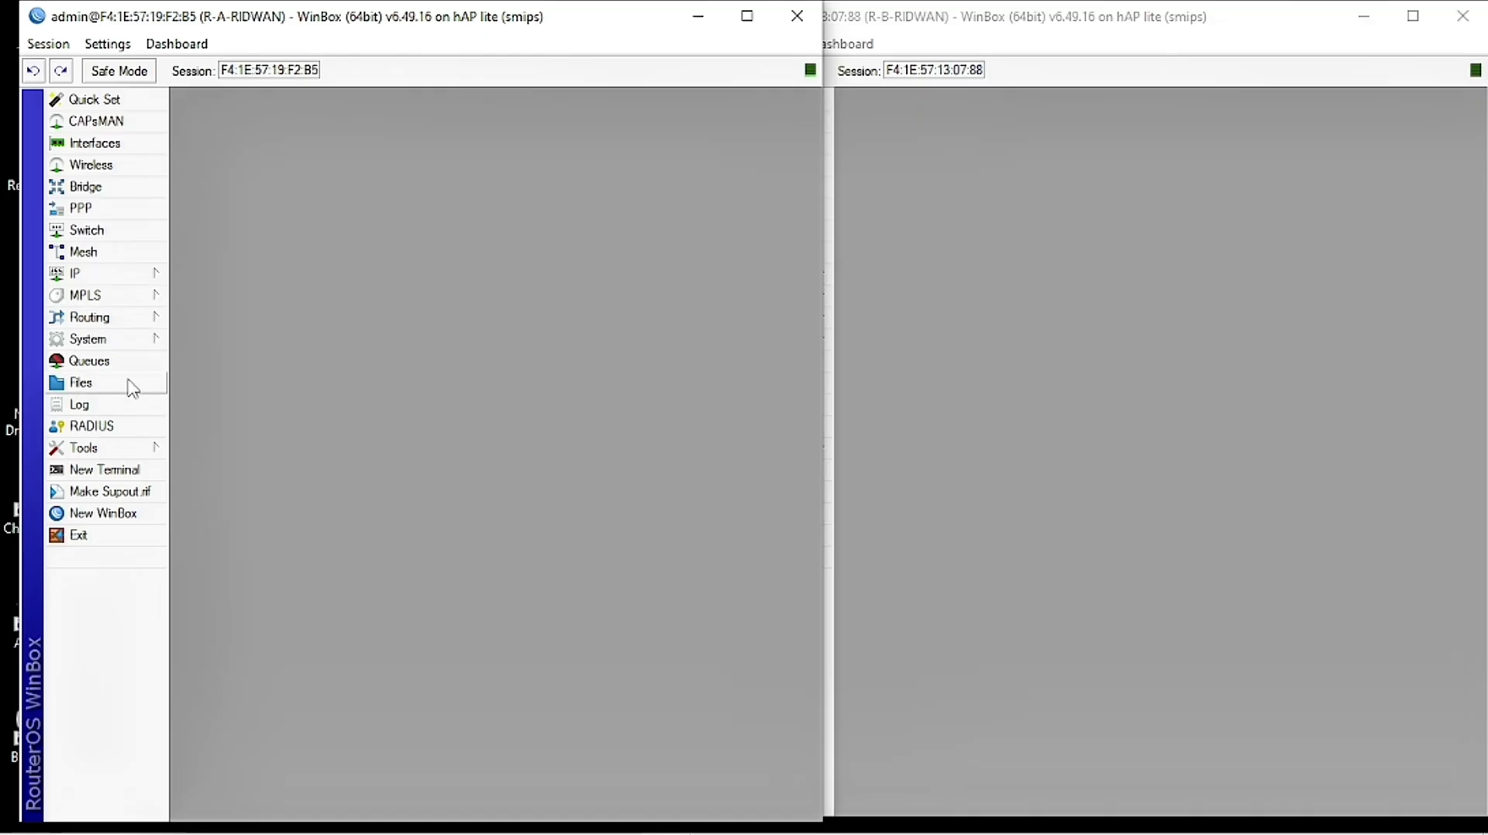
pyautogui.moveTo(140, 319)
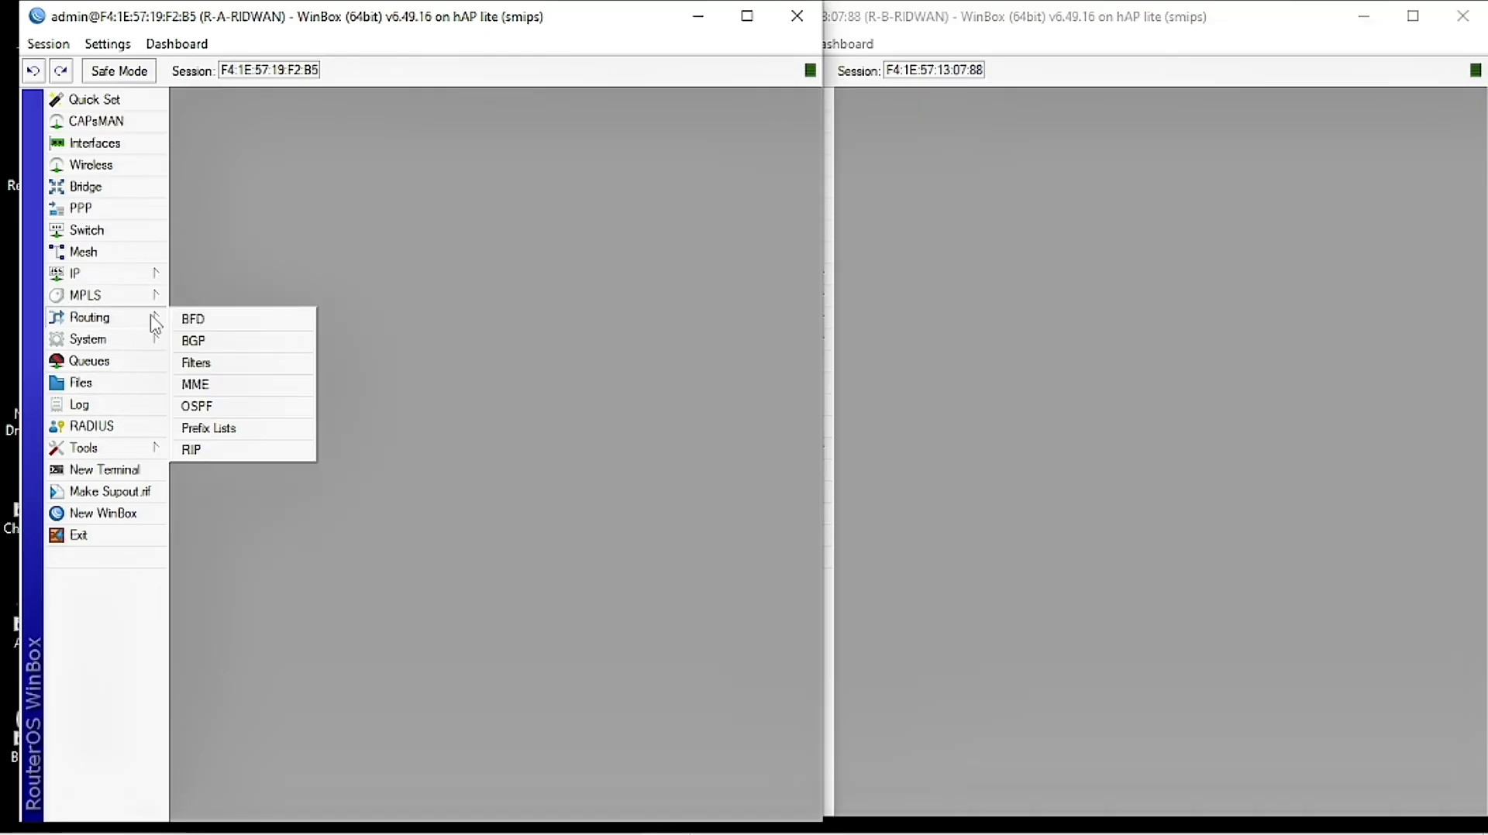
pyautogui.click(230, 415)
pyautogui.moveTo(320, 292); pyautogui.dragTo(331, 330)
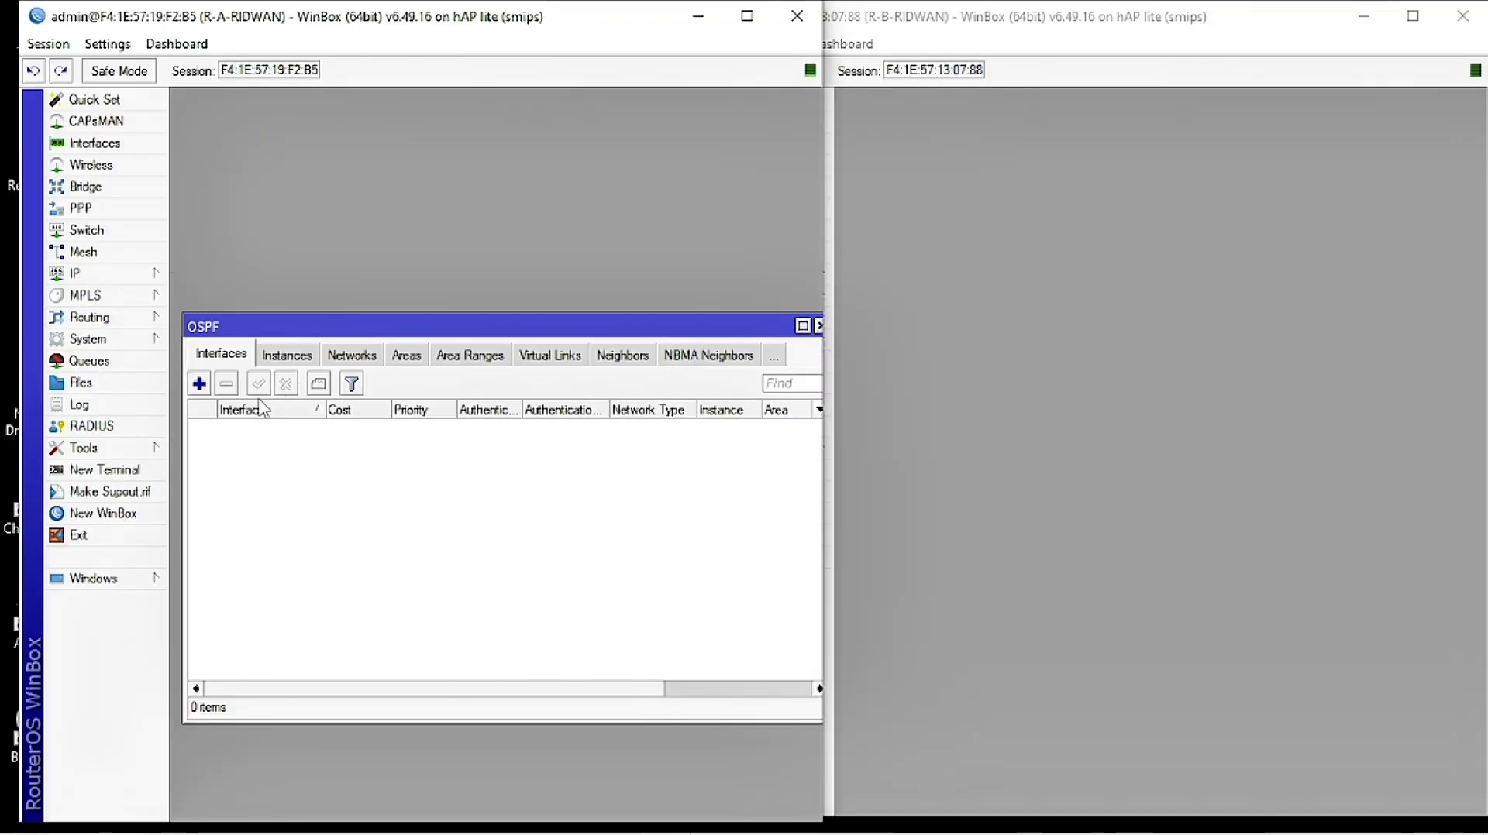
pyautogui.click(362, 361)
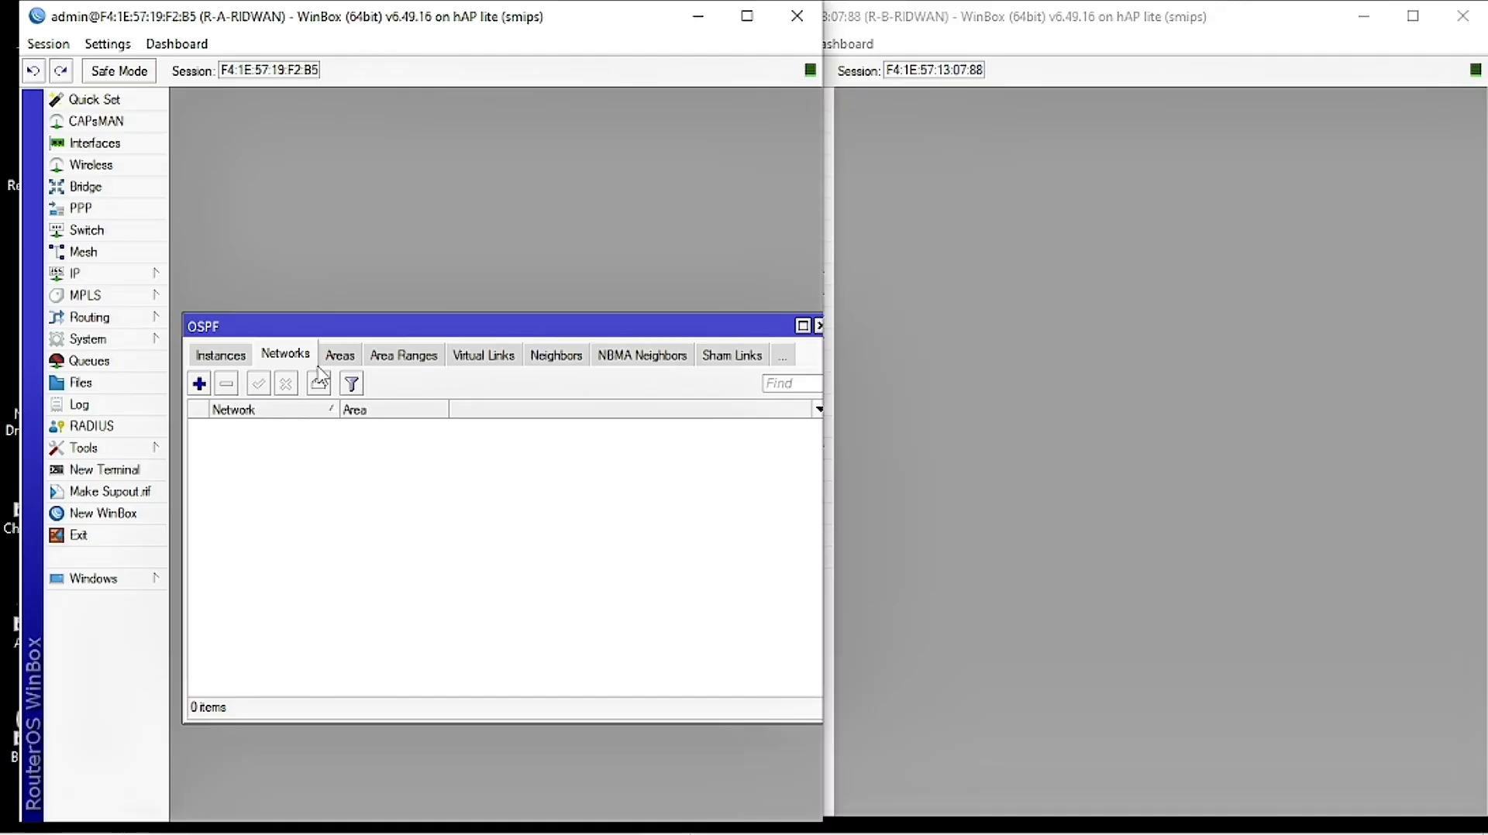
pyautogui.click(200, 383)
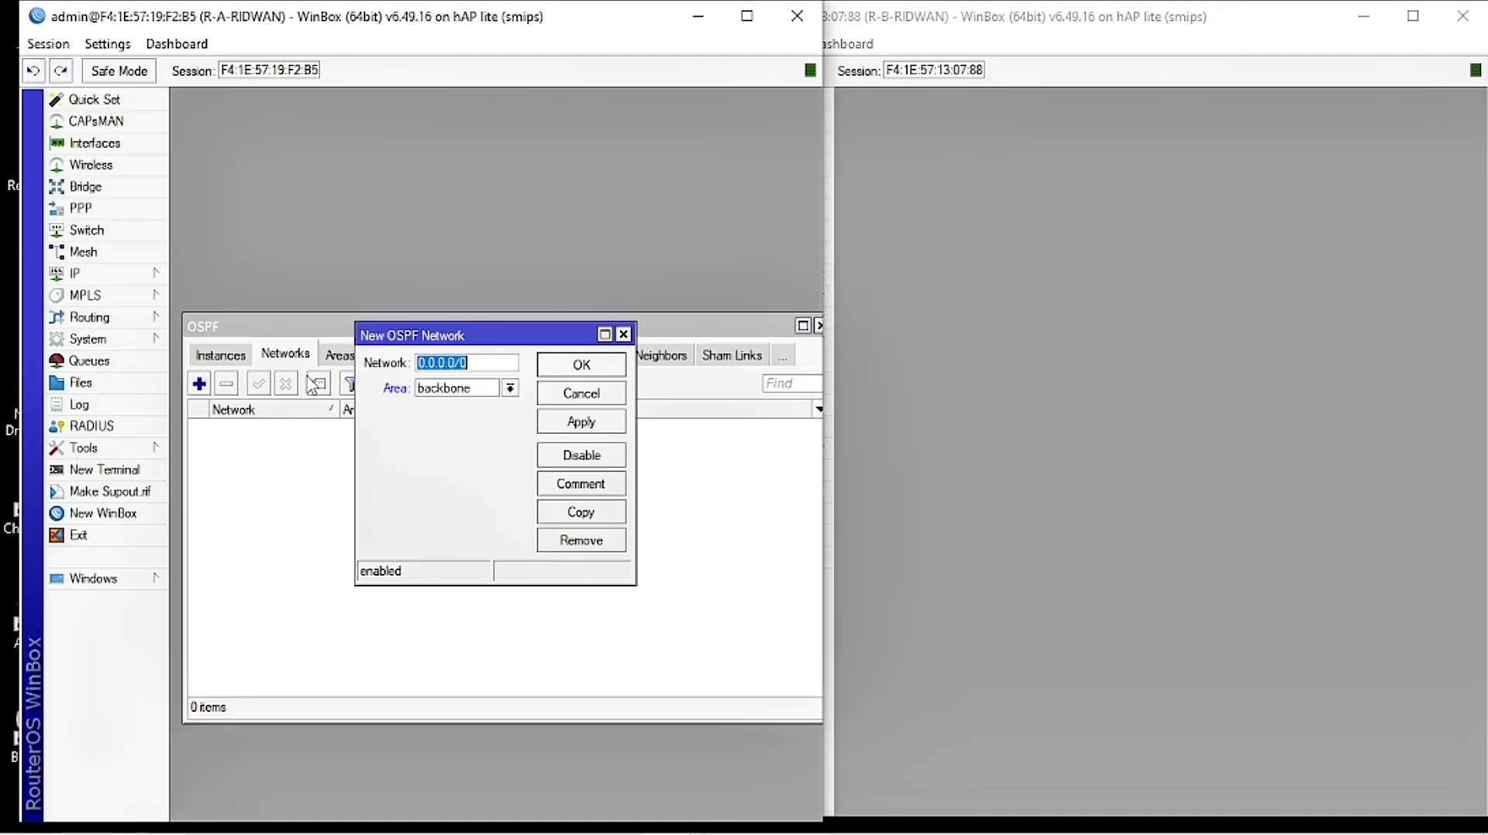
pyautogui.moveTo(402, 347); pyautogui.dragTo(281, 447)
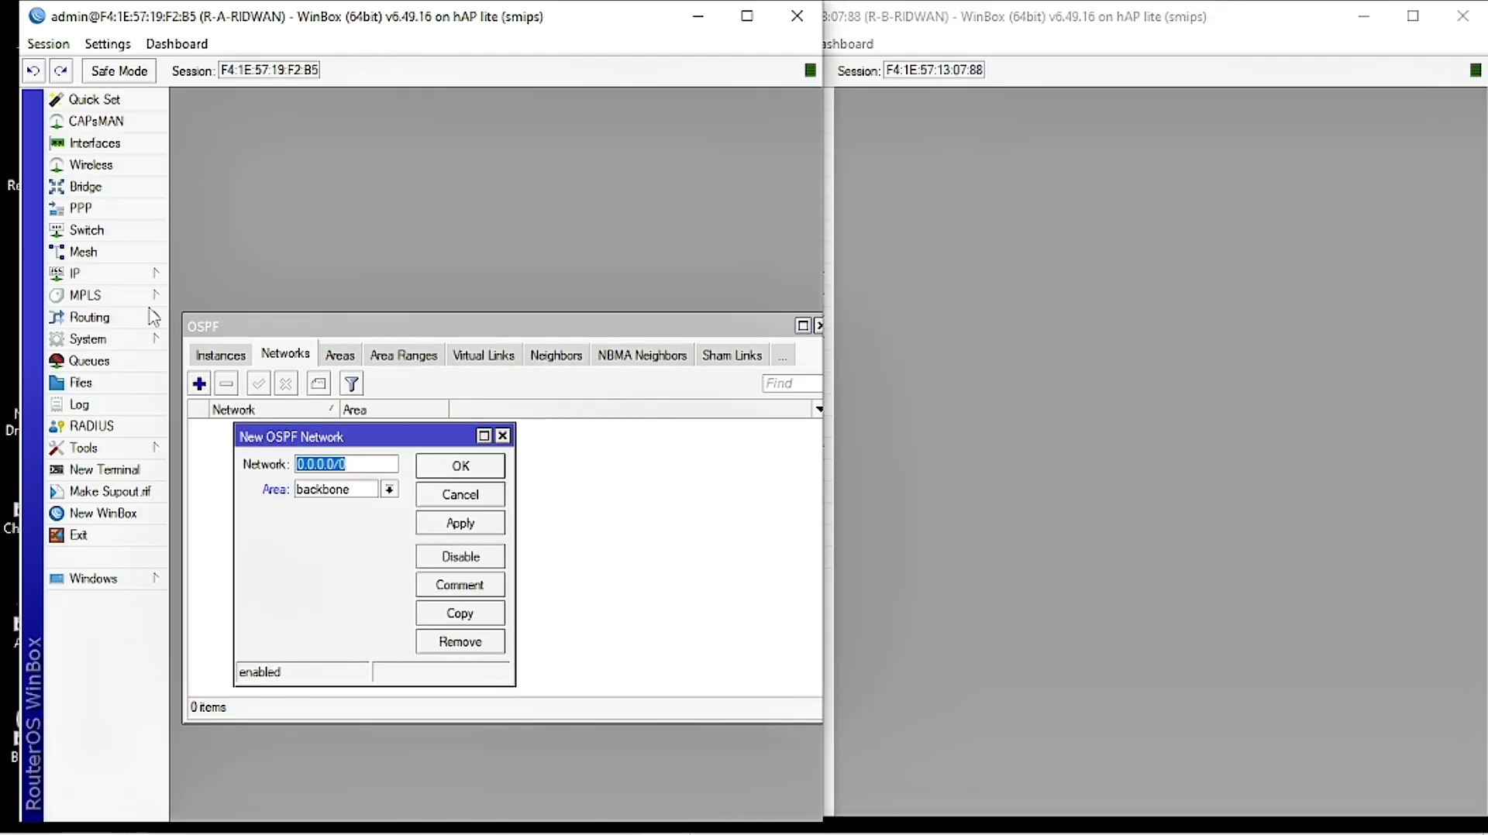
pyautogui.click(116, 274)
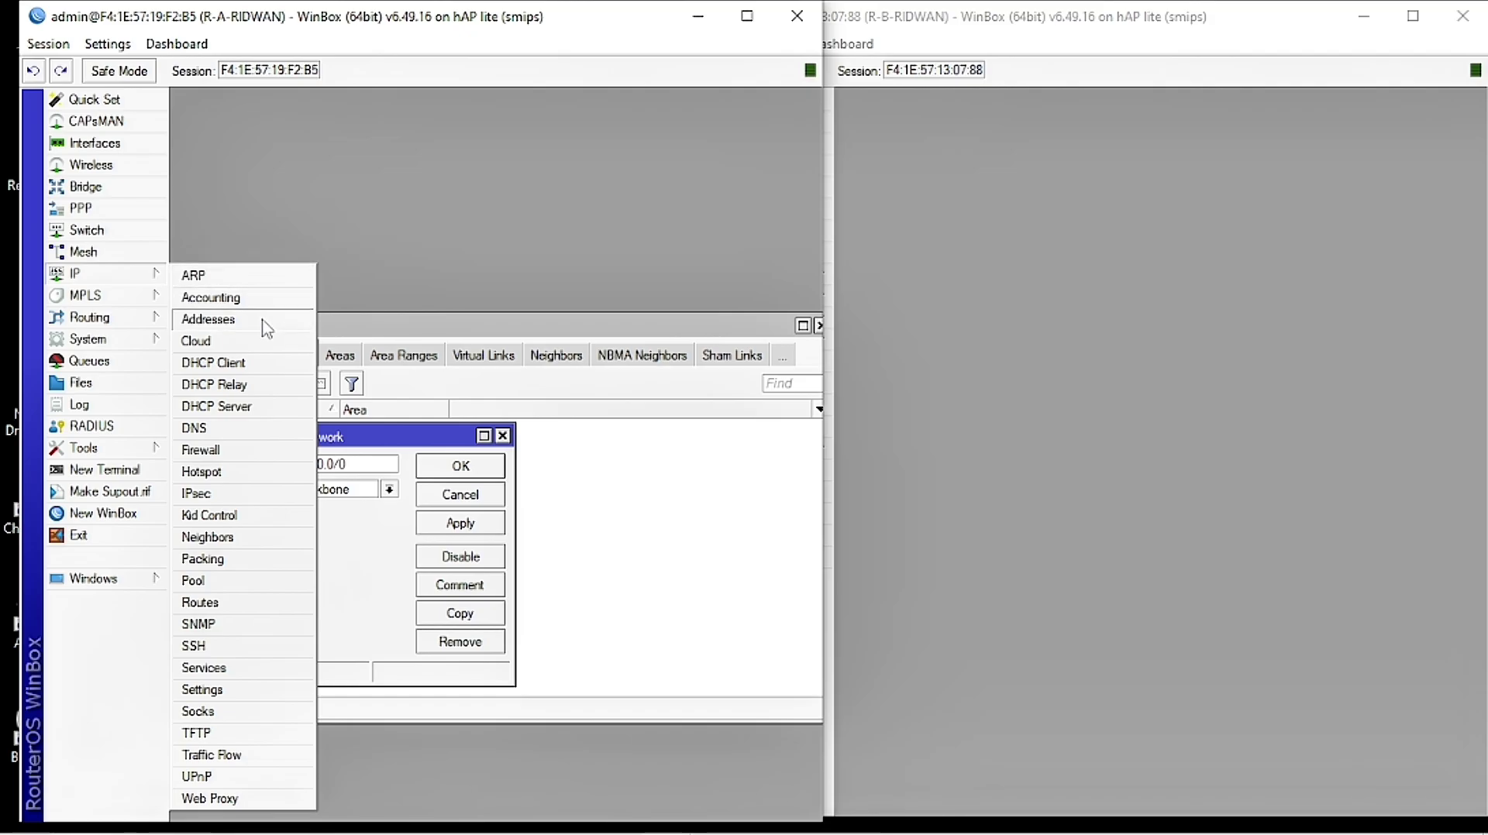
# Step: Copy the 192.168.1.0 network from ether1's 192.168.1.9/24 address
pyautogui.click(299, 319)
pyautogui.moveTo(367, 276); pyautogui.dragTo(638, 200)
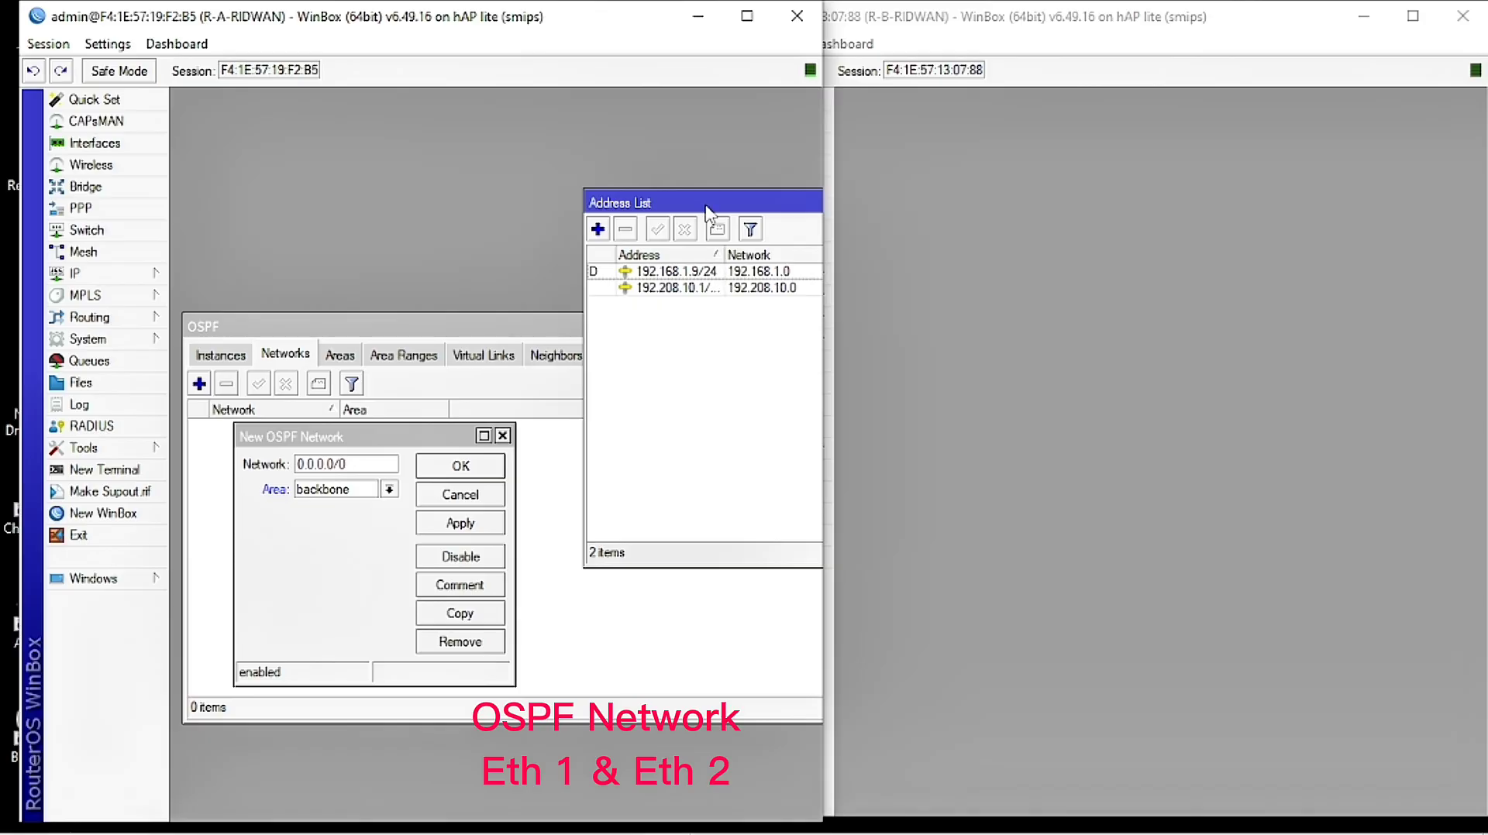
pyautogui.moveTo(701, 201); pyautogui.dragTo(632, 193)
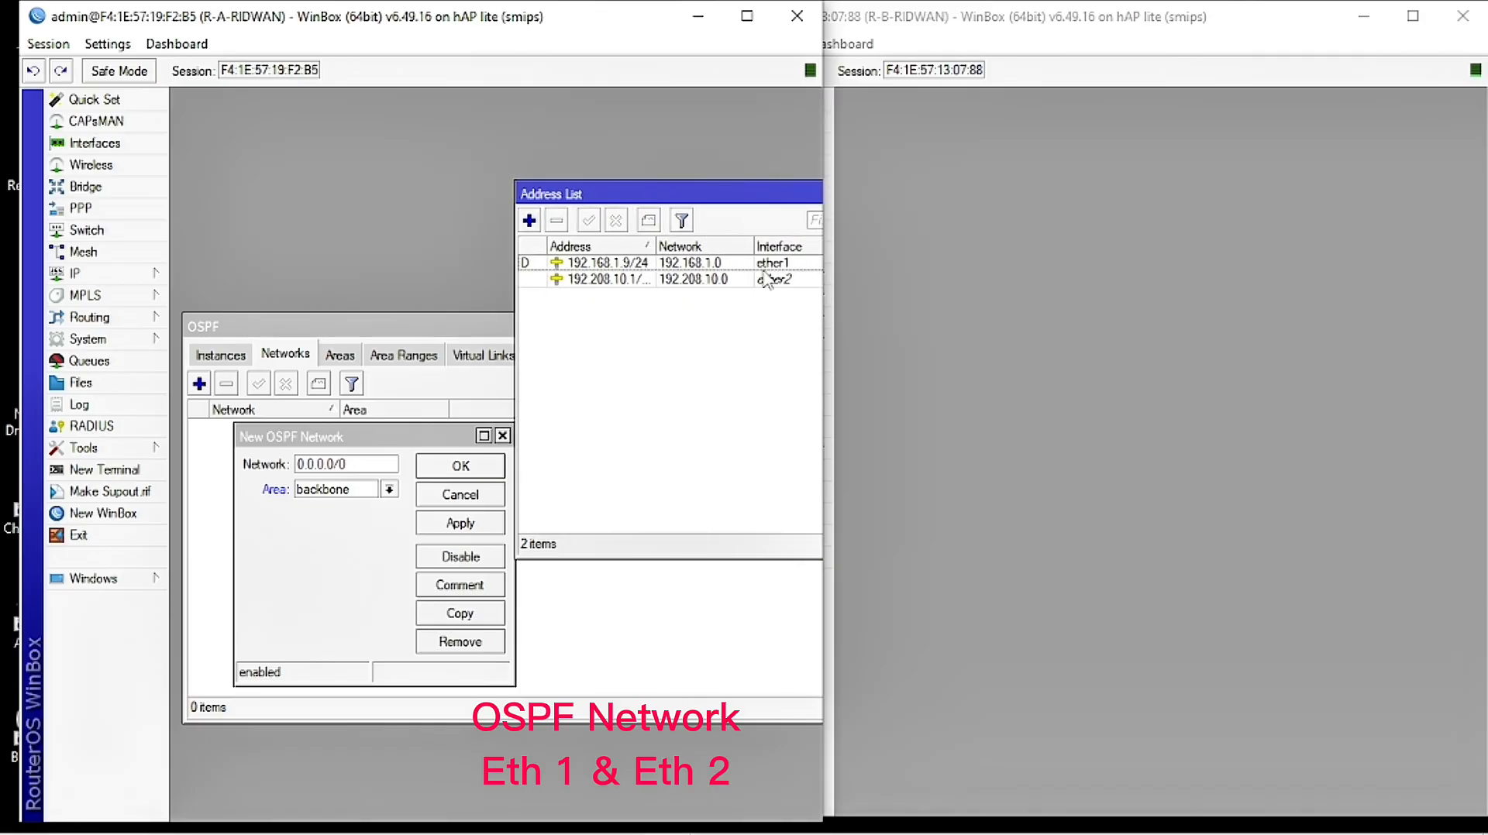
pyautogui.doubleClick(636, 263)
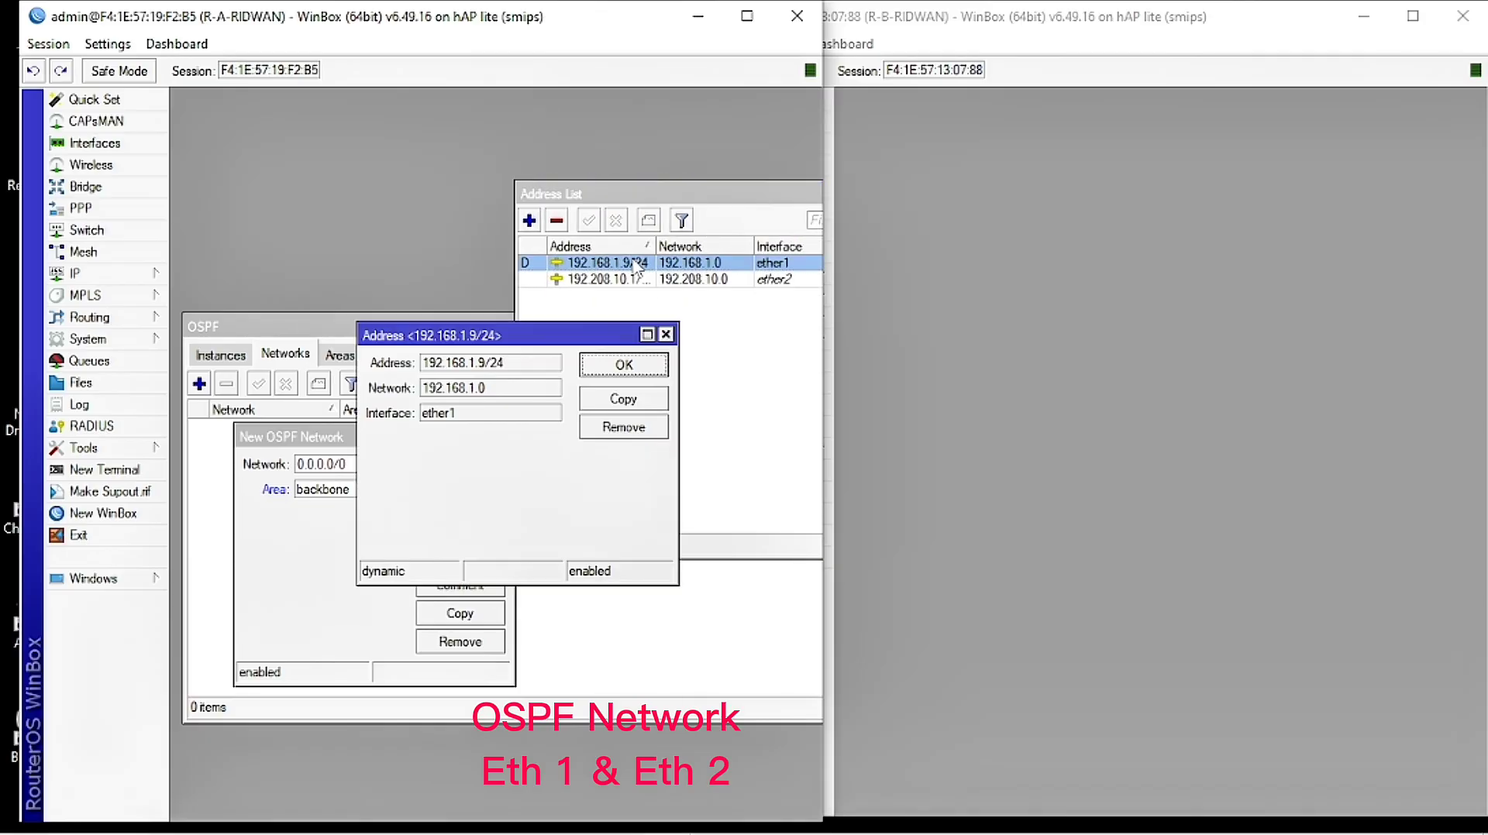
pyautogui.doubleClick(486, 388)
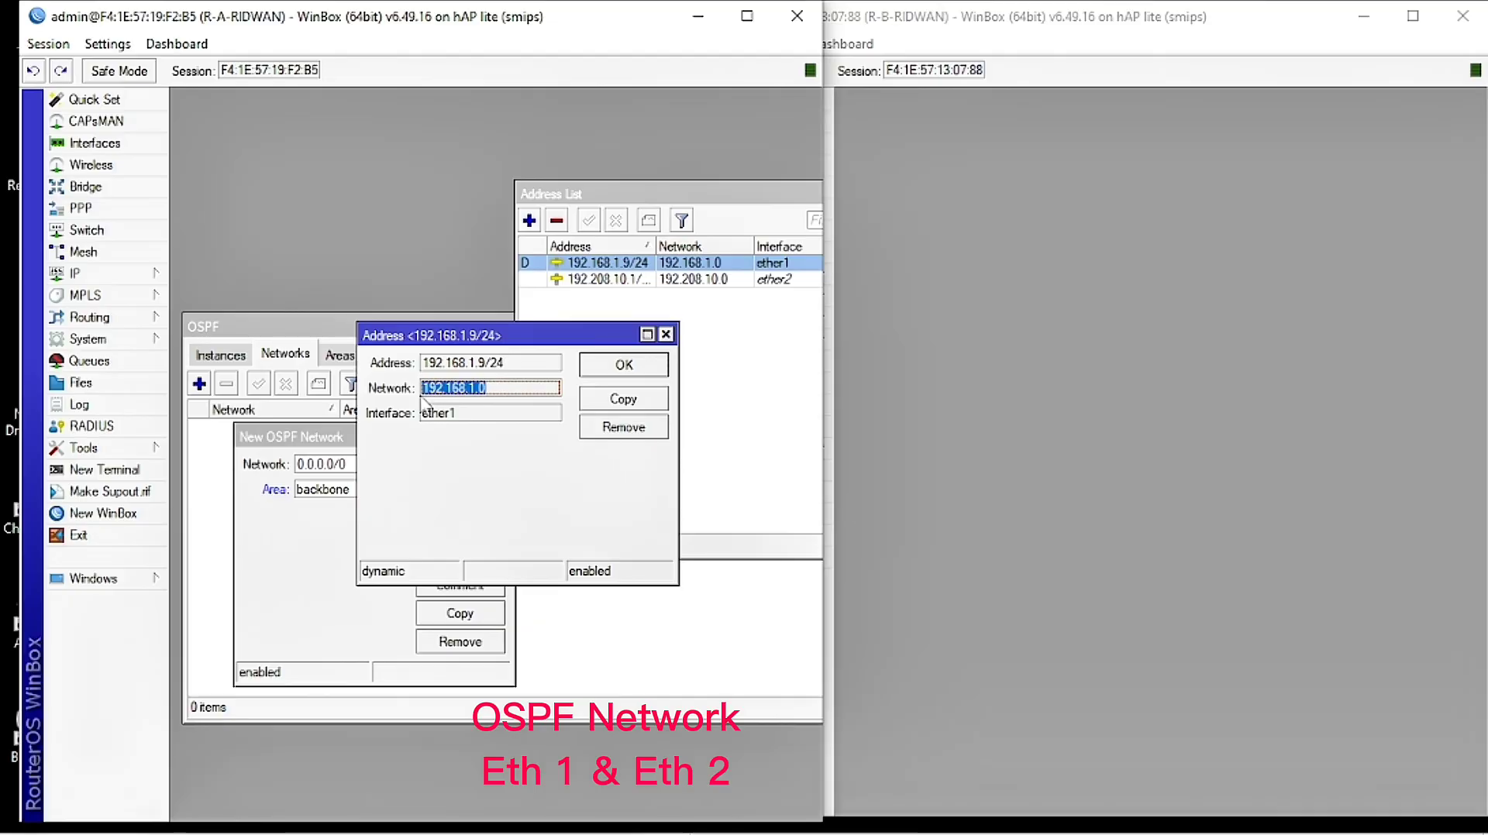
pyautogui.rightClick(439, 399)
pyautogui.click(488, 406)
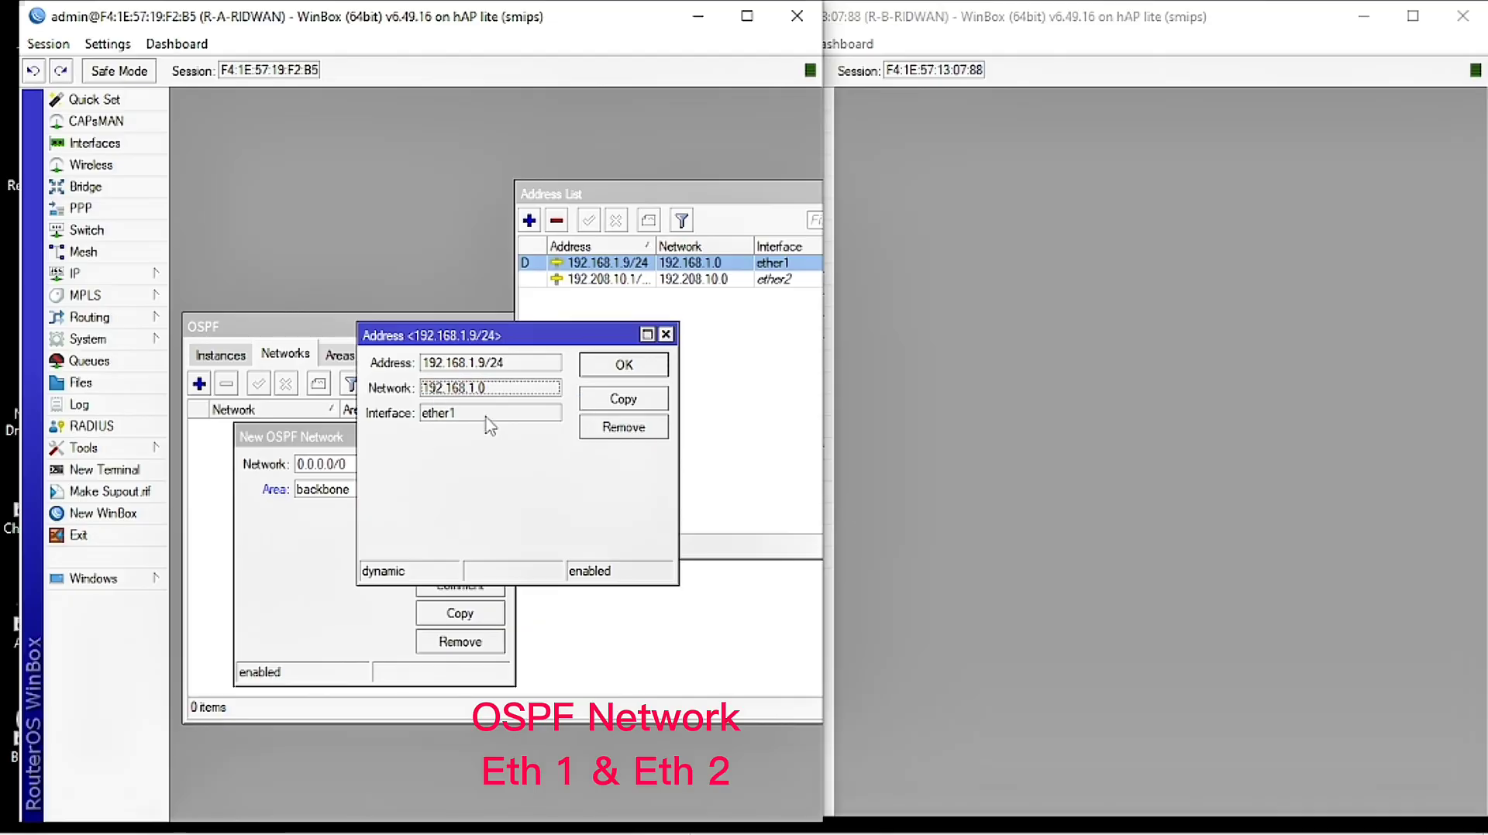
# Step: Paste it into the new OSPF network as 192.168.1.0/24 and save the entry
pyautogui.click(298, 517)
pyautogui.rightClick(346, 463)
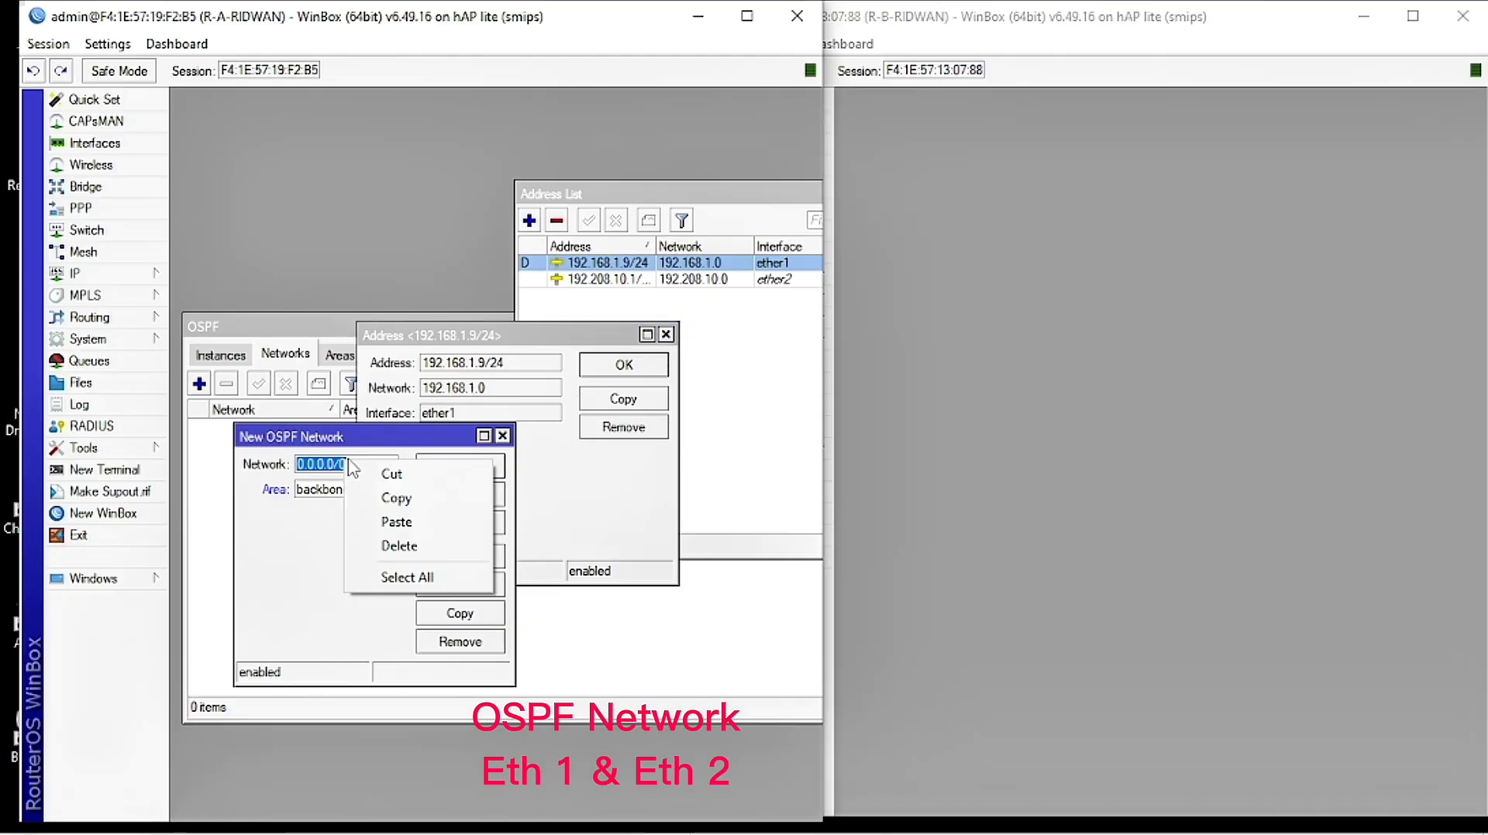
pyautogui.click(399, 519)
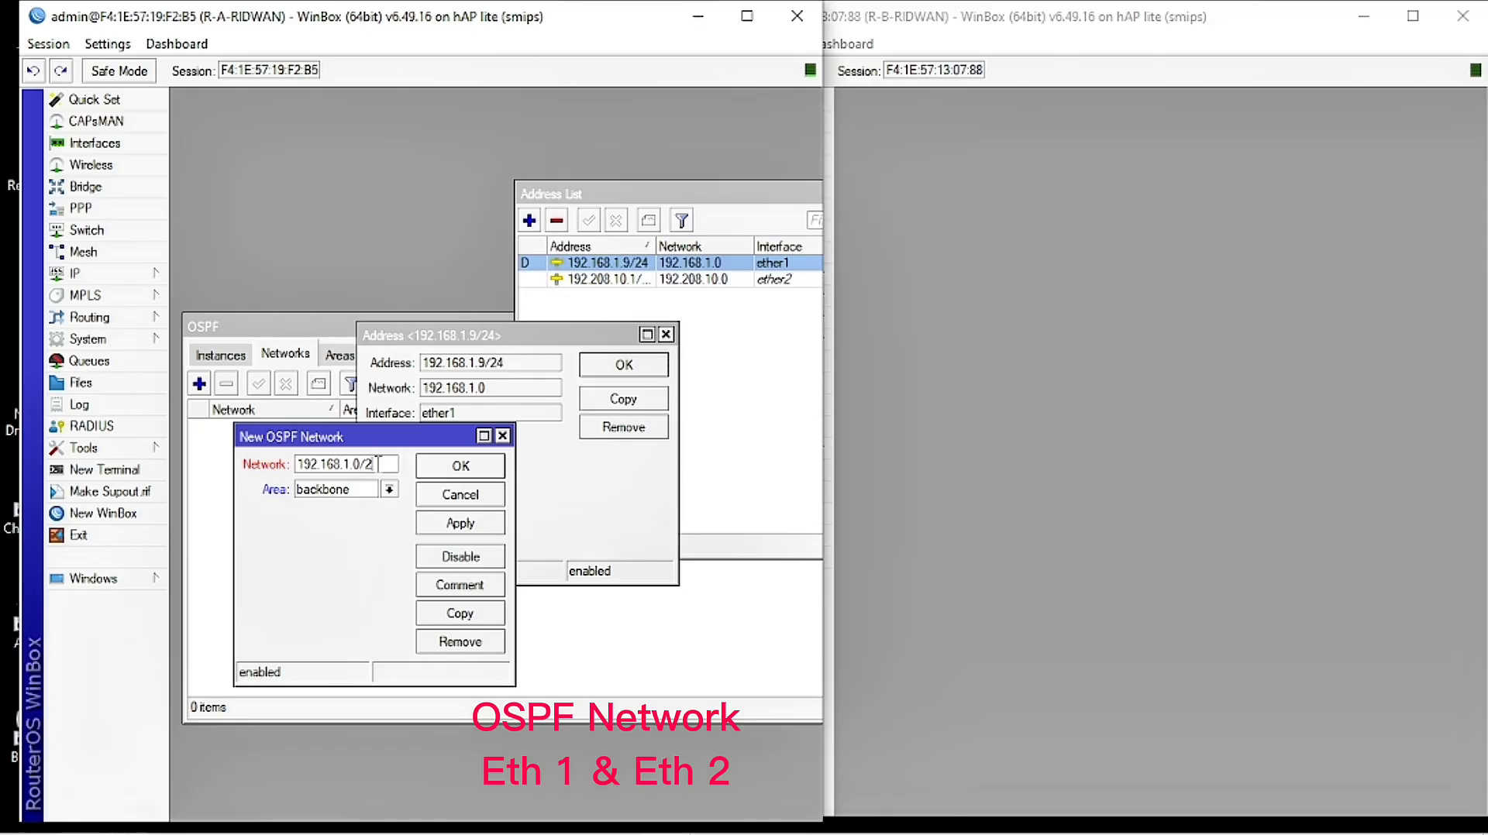
pyautogui.click(450, 531)
pyautogui.click(469, 471)
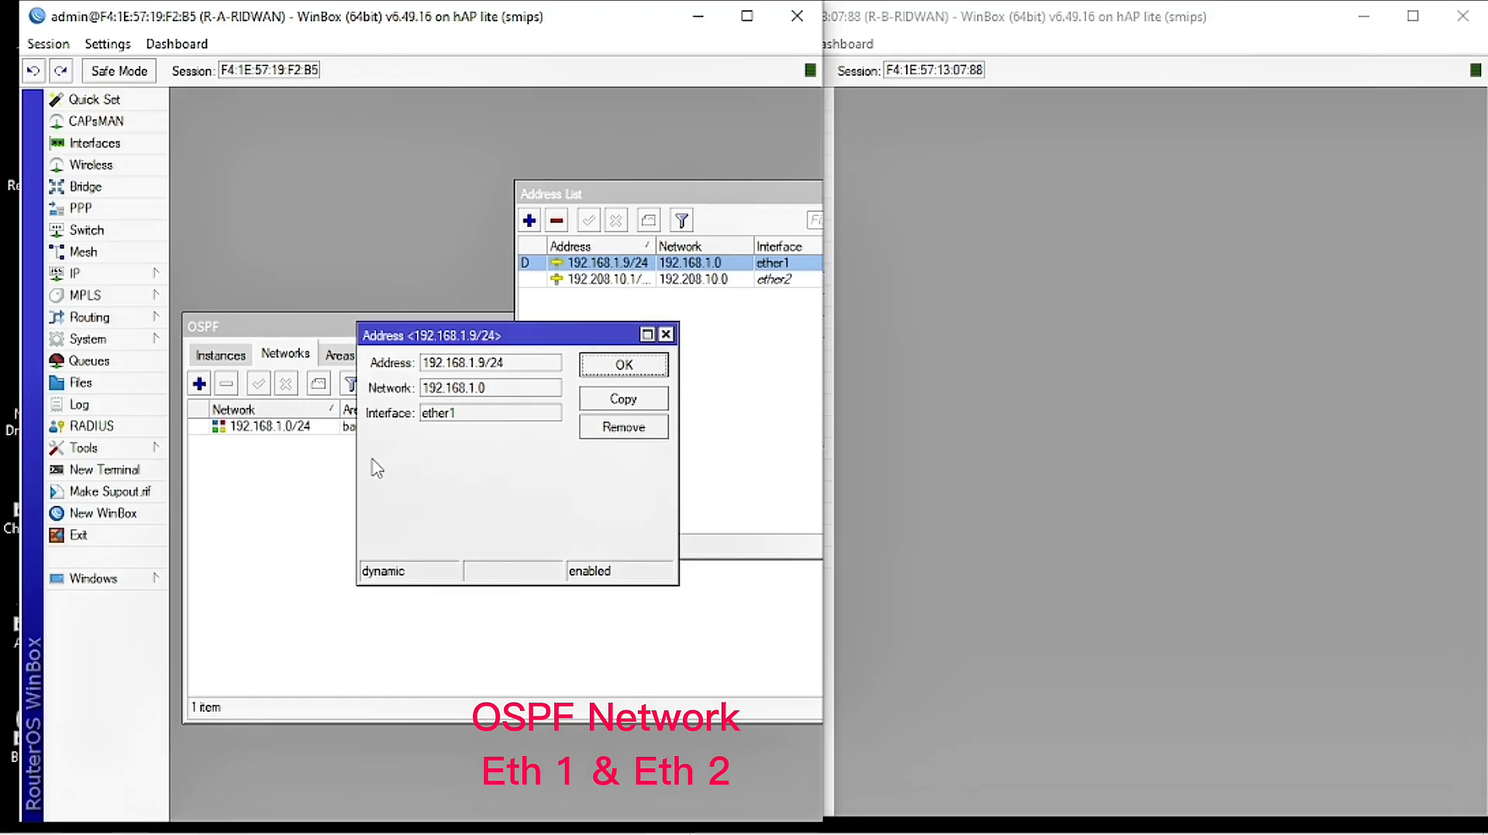
pyautogui.click(624, 365)
pyautogui.click(198, 383)
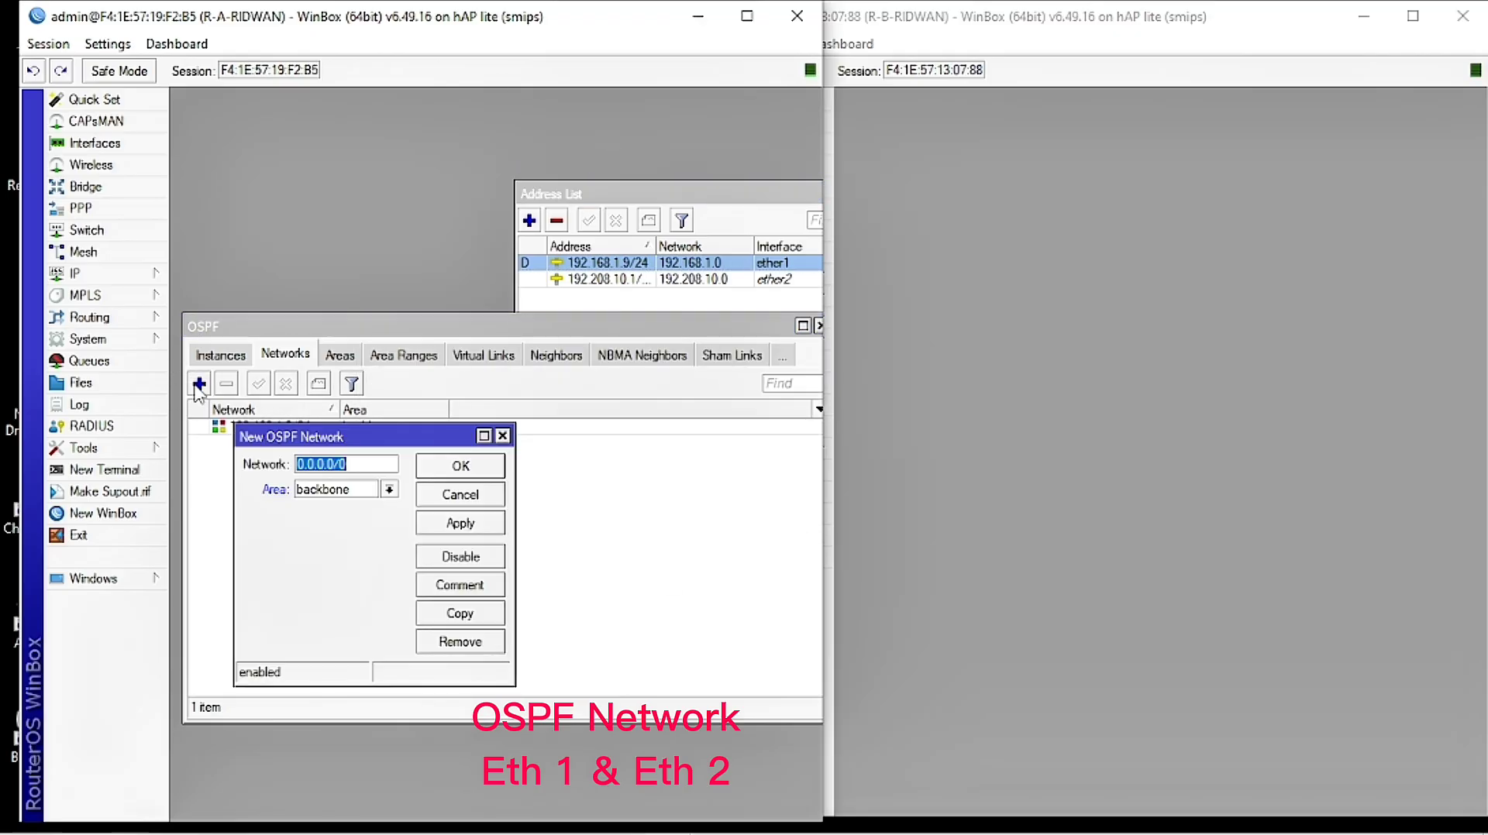
# Step: Copy the 192.208.10.0 network from ether2's 192.208.10.1/24 address
pyautogui.click(640, 293)
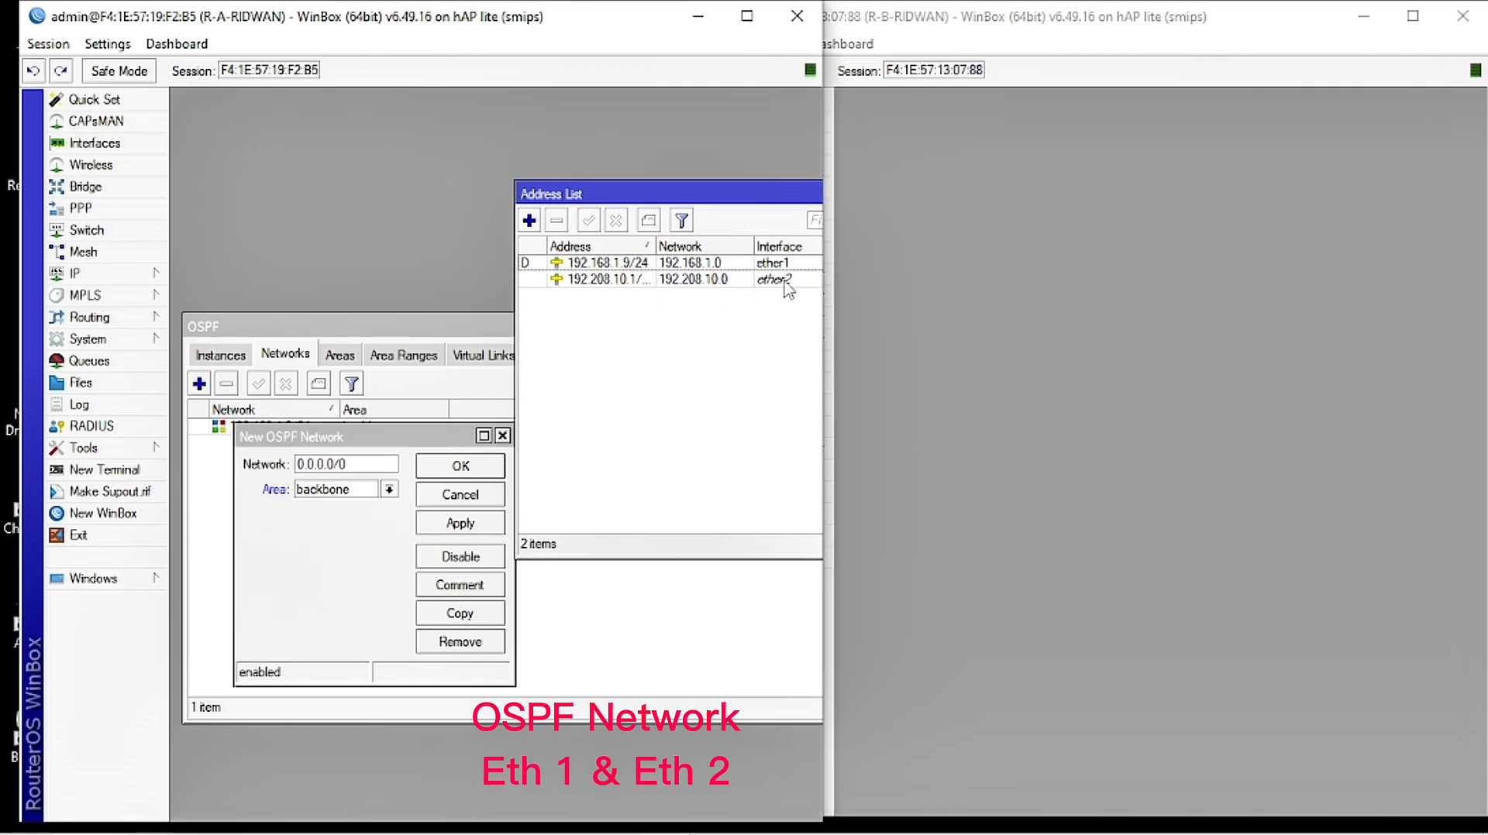
pyautogui.doubleClick(704, 280)
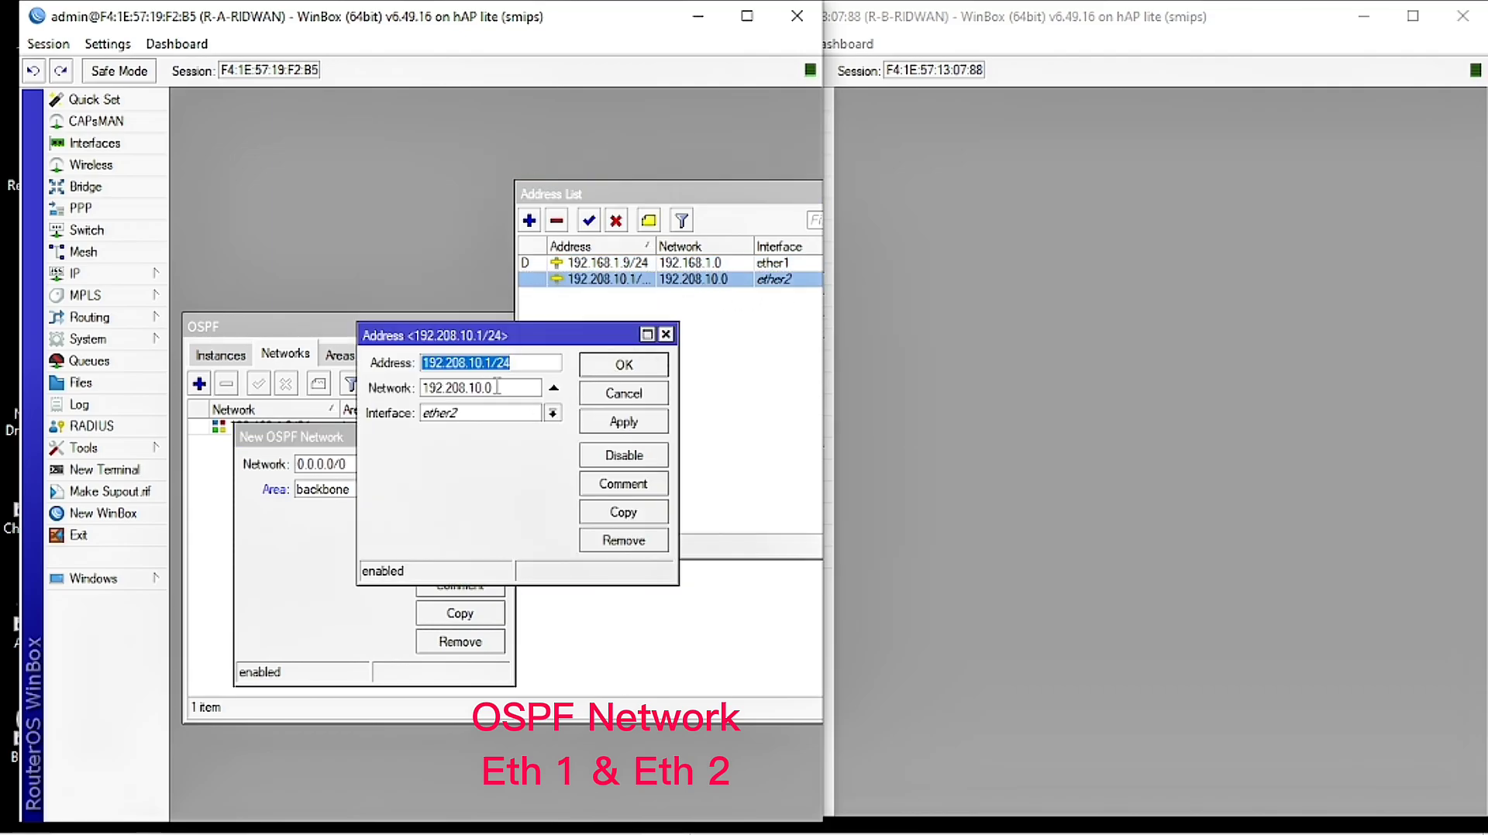
pyautogui.moveTo(496, 386); pyautogui.dragTo(410, 397)
pyautogui.rightClick(448, 389)
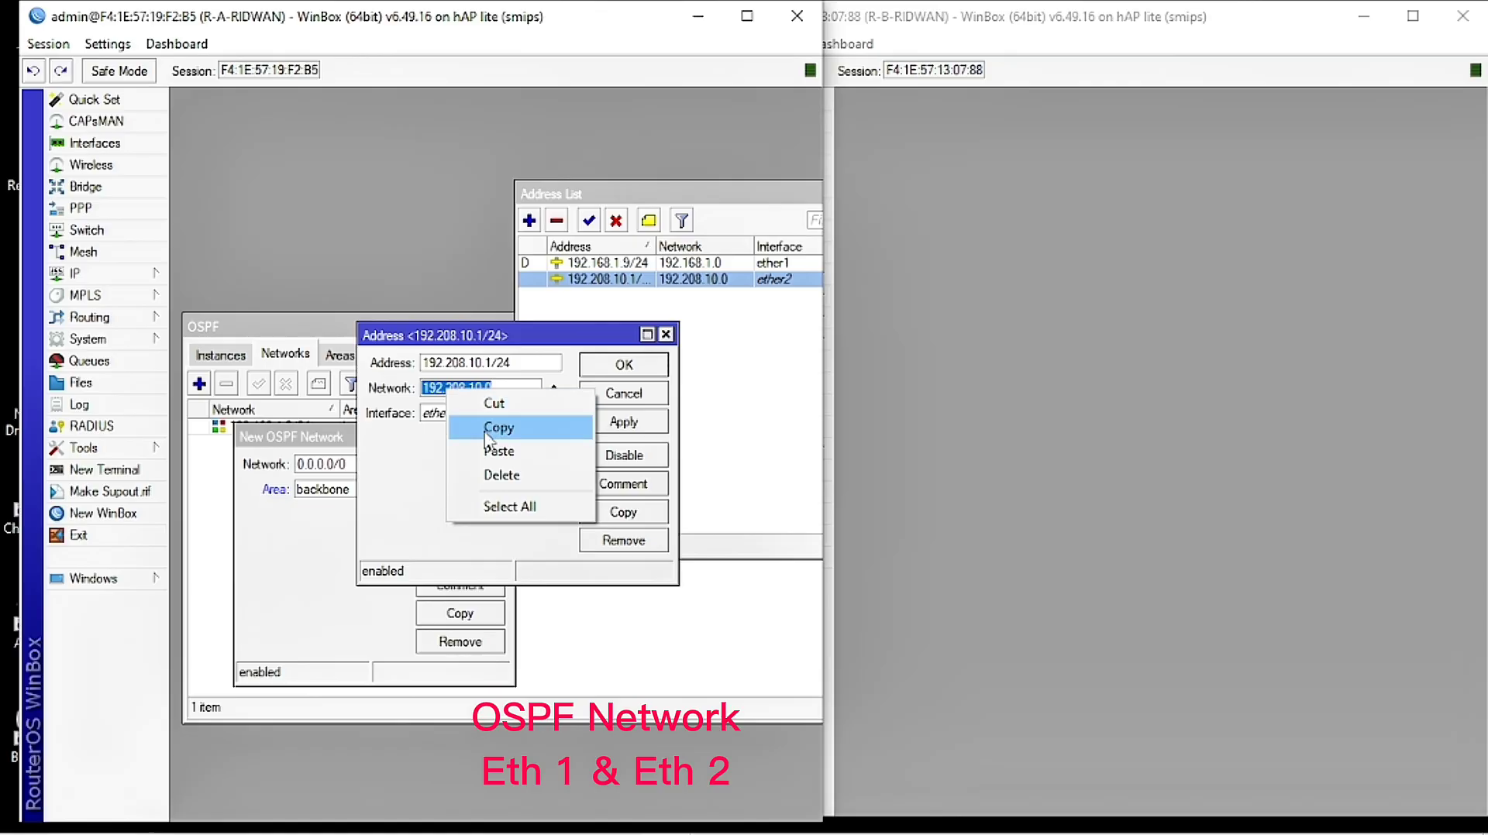
pyautogui.click(476, 429)
# Step: Paste it into the new OSPF network as 192.208.10.0/24 and save the entry
pyautogui.click(317, 520)
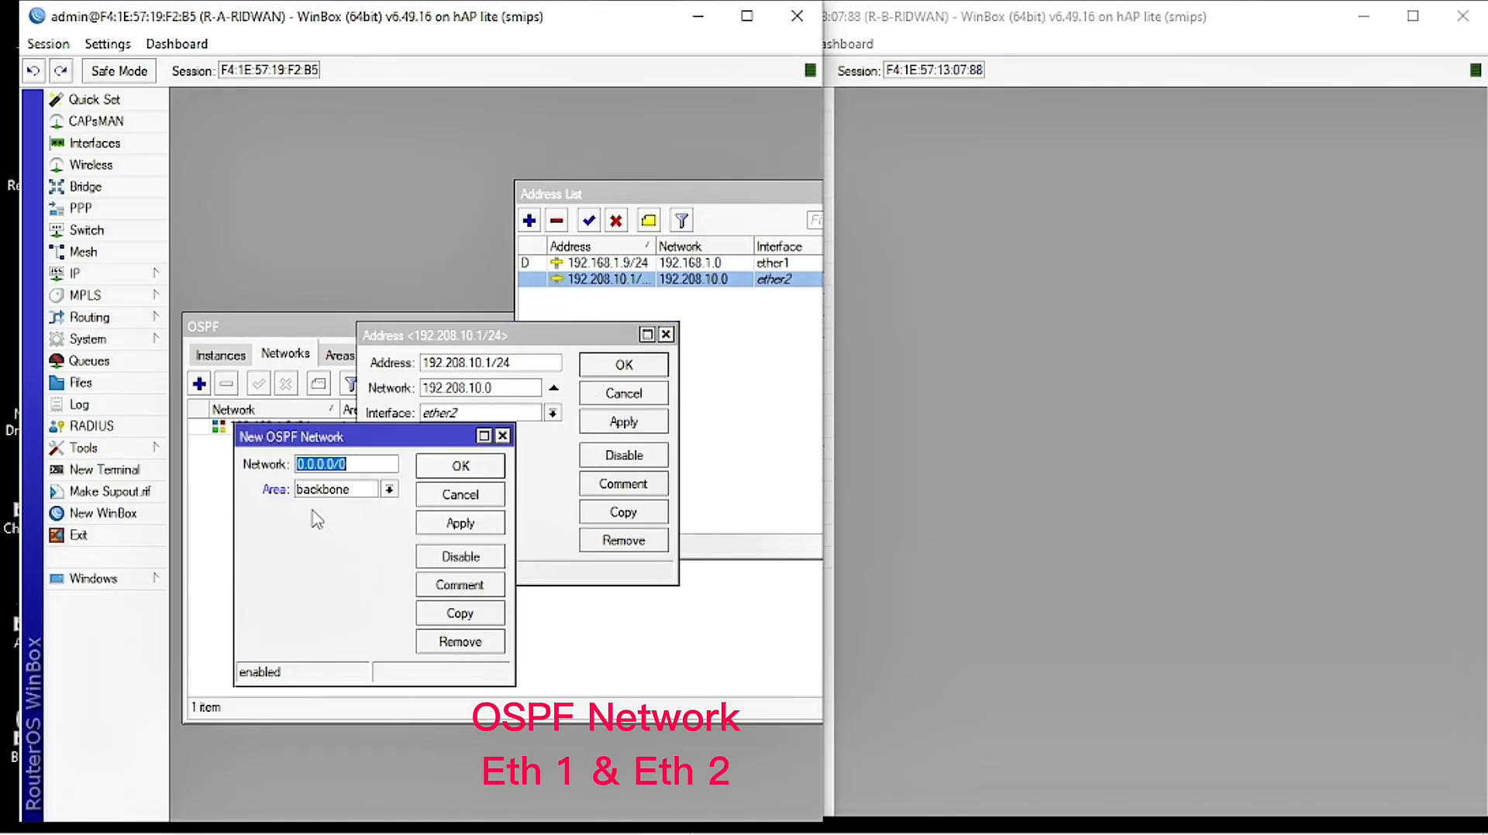
pyautogui.rightClick(354, 461)
pyautogui.click(403, 524)
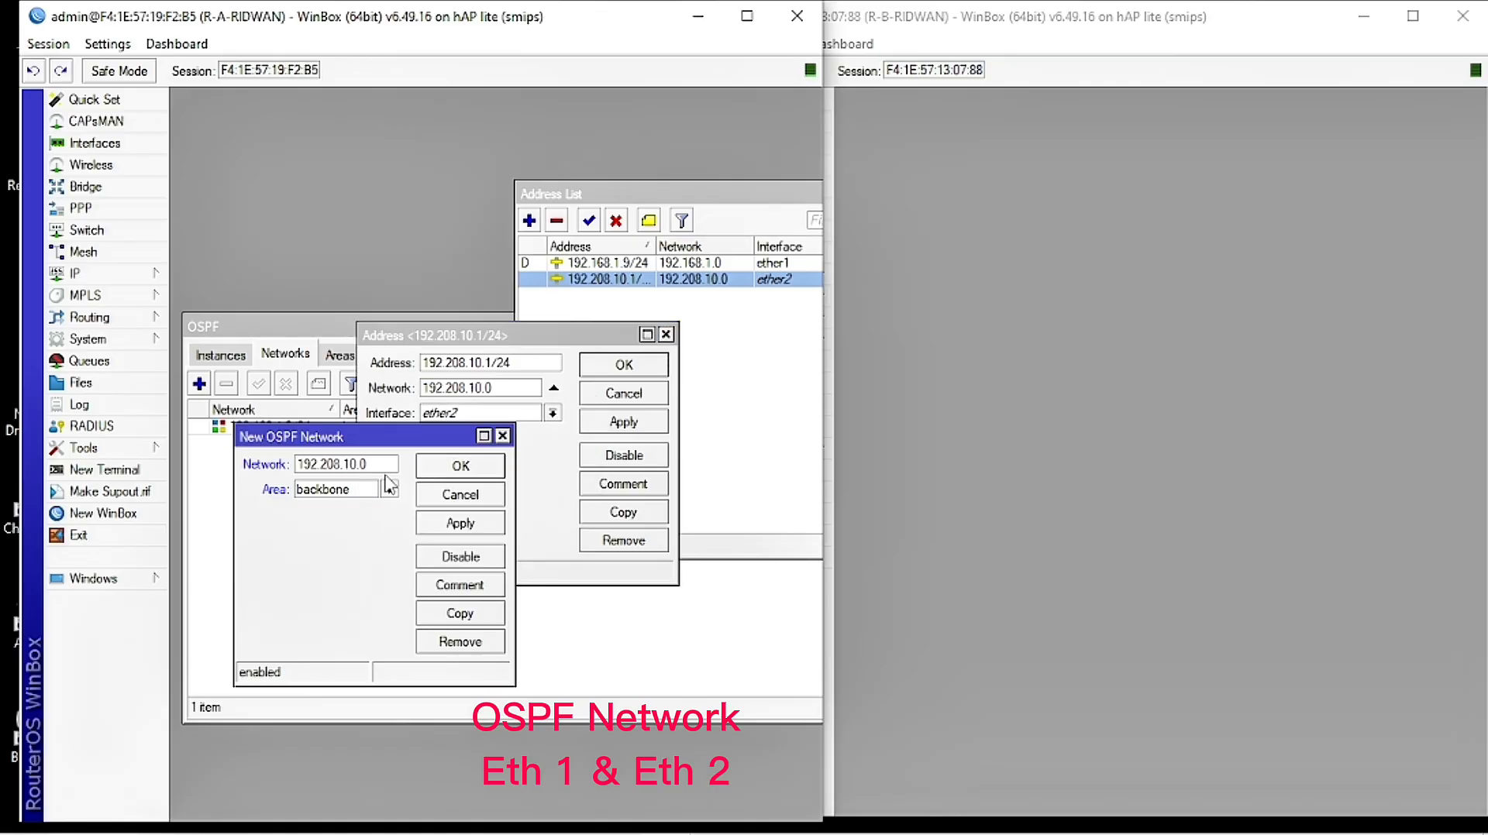
pyautogui.write('/24')
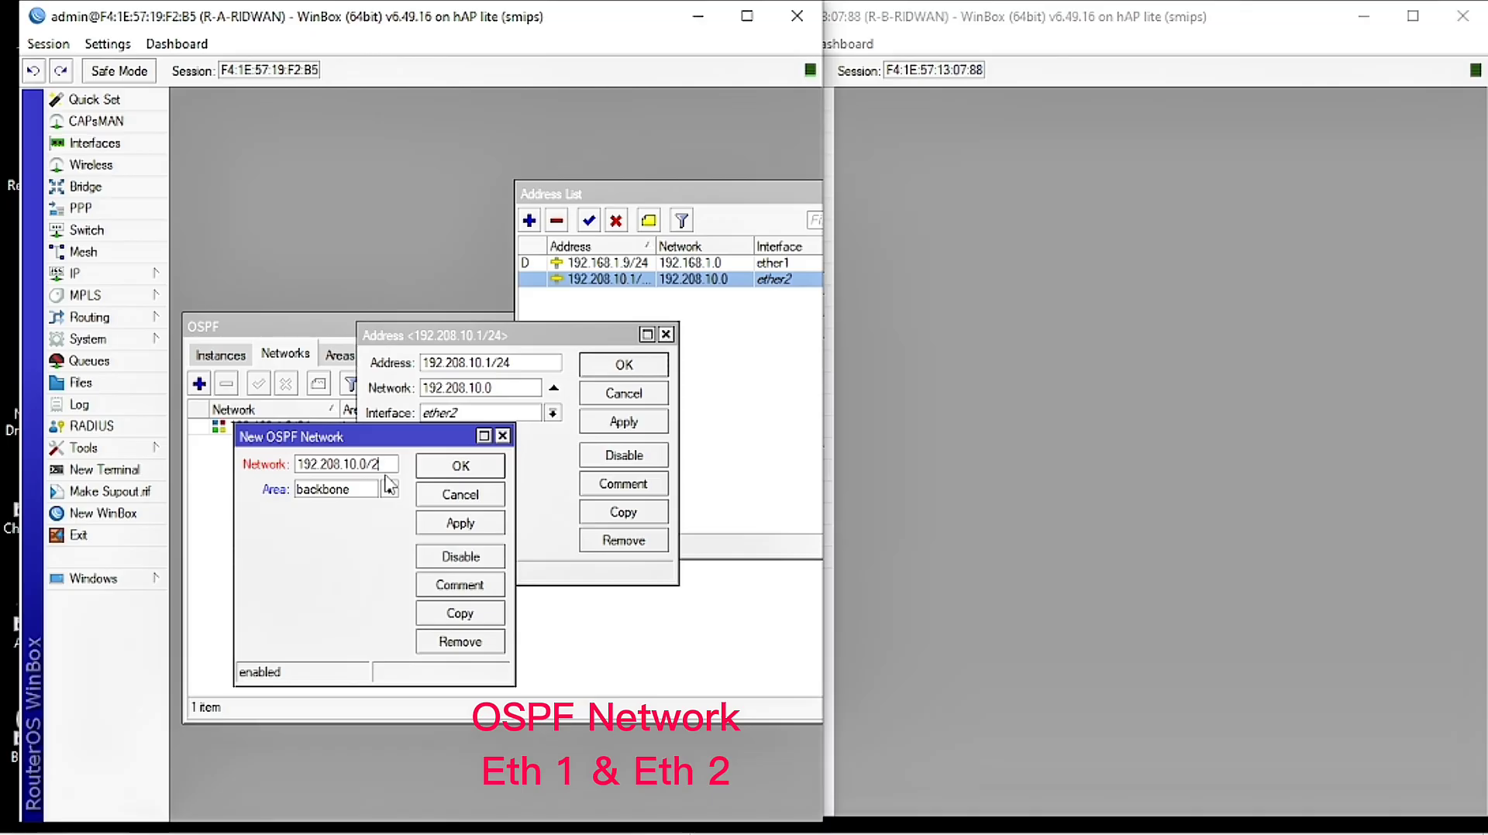
pyautogui.click(451, 524)
pyautogui.click(468, 469)
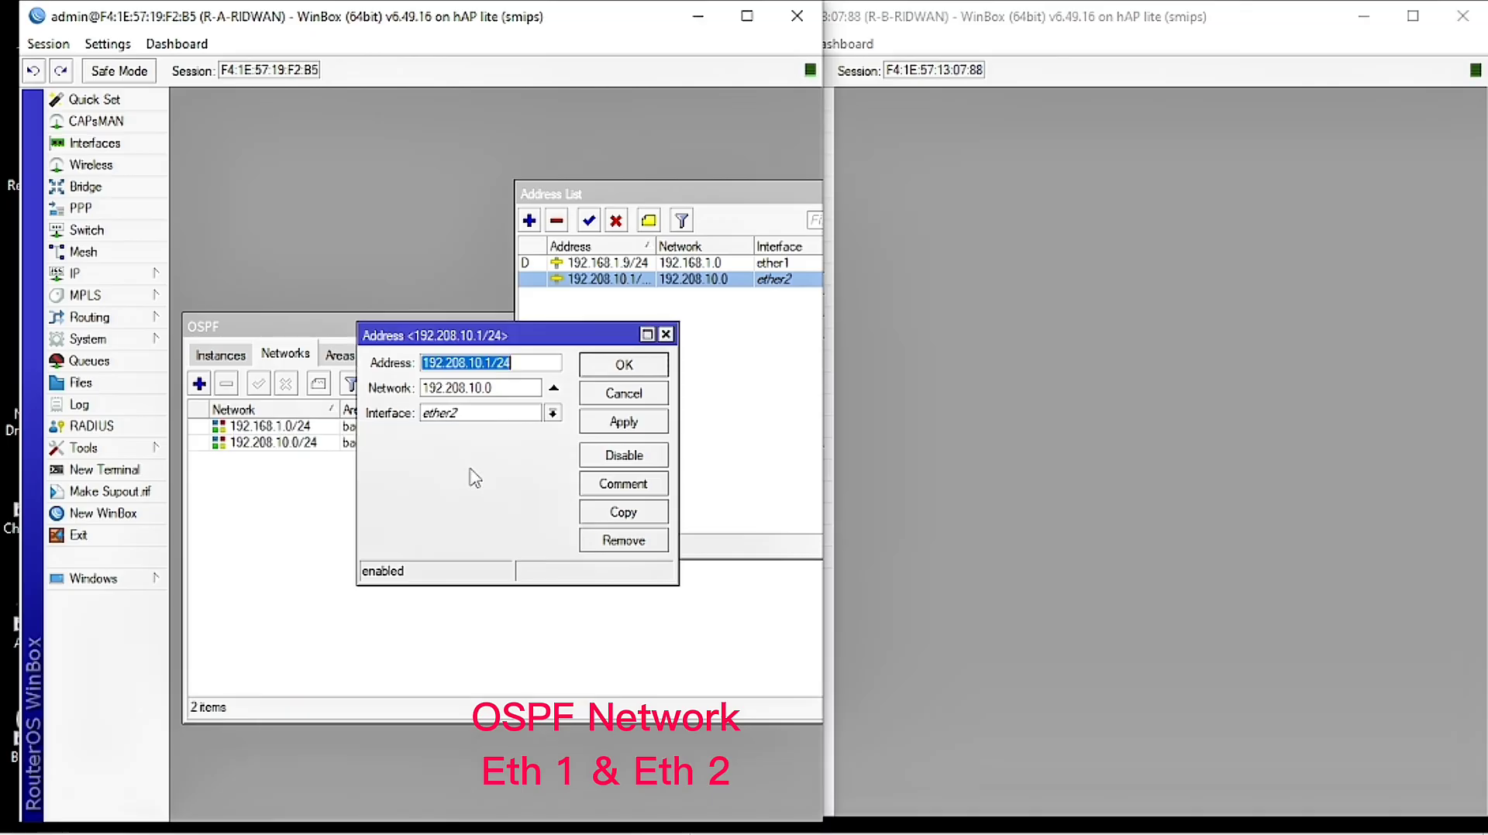
pyautogui.click(622, 369)
# Step: Close the first router's WinBox session
pyautogui.click(423, 472)
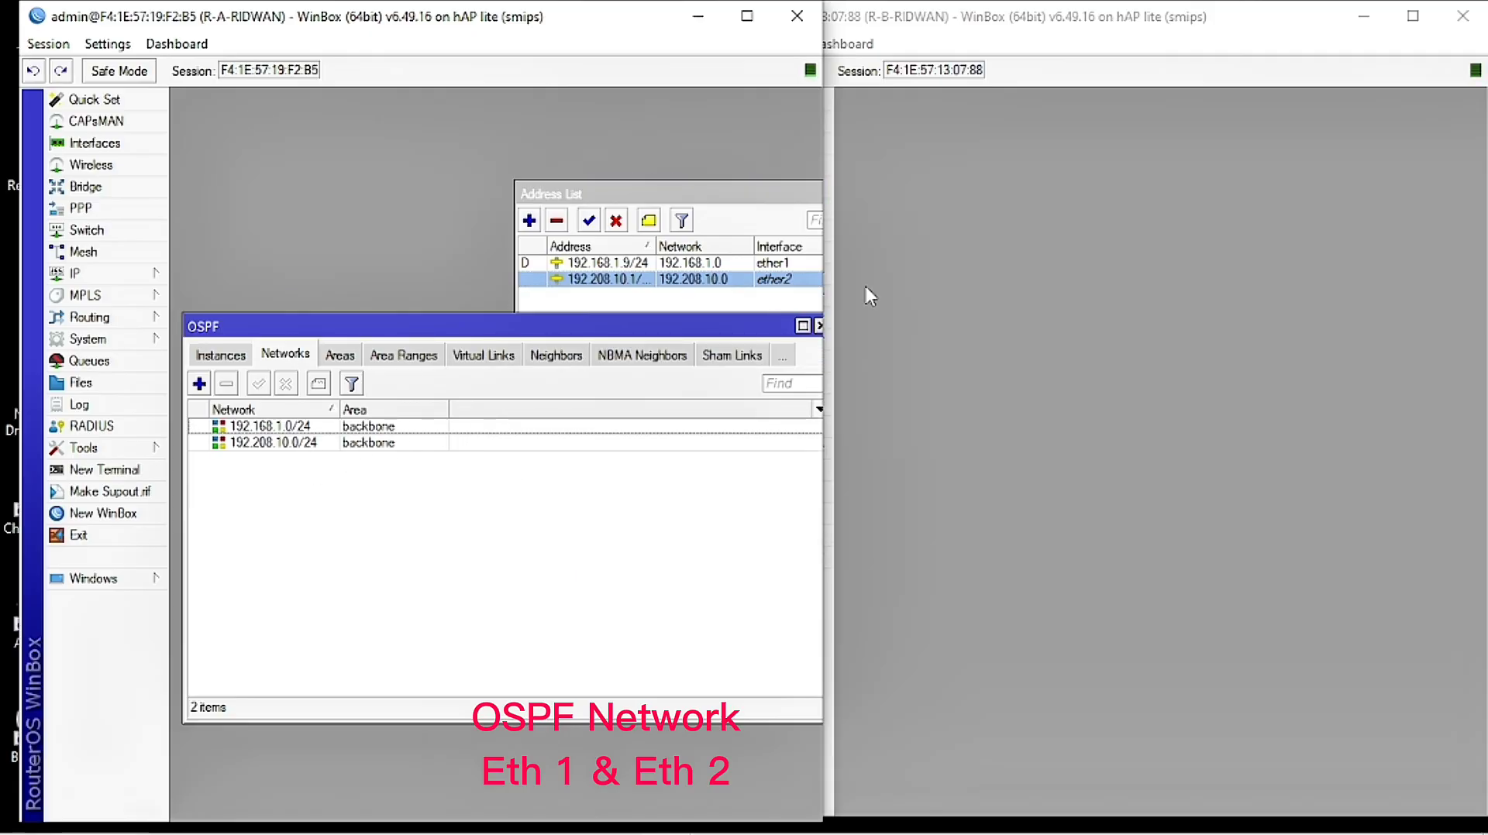
pyautogui.moveTo(770, 332); pyautogui.dragTo(736, 335)
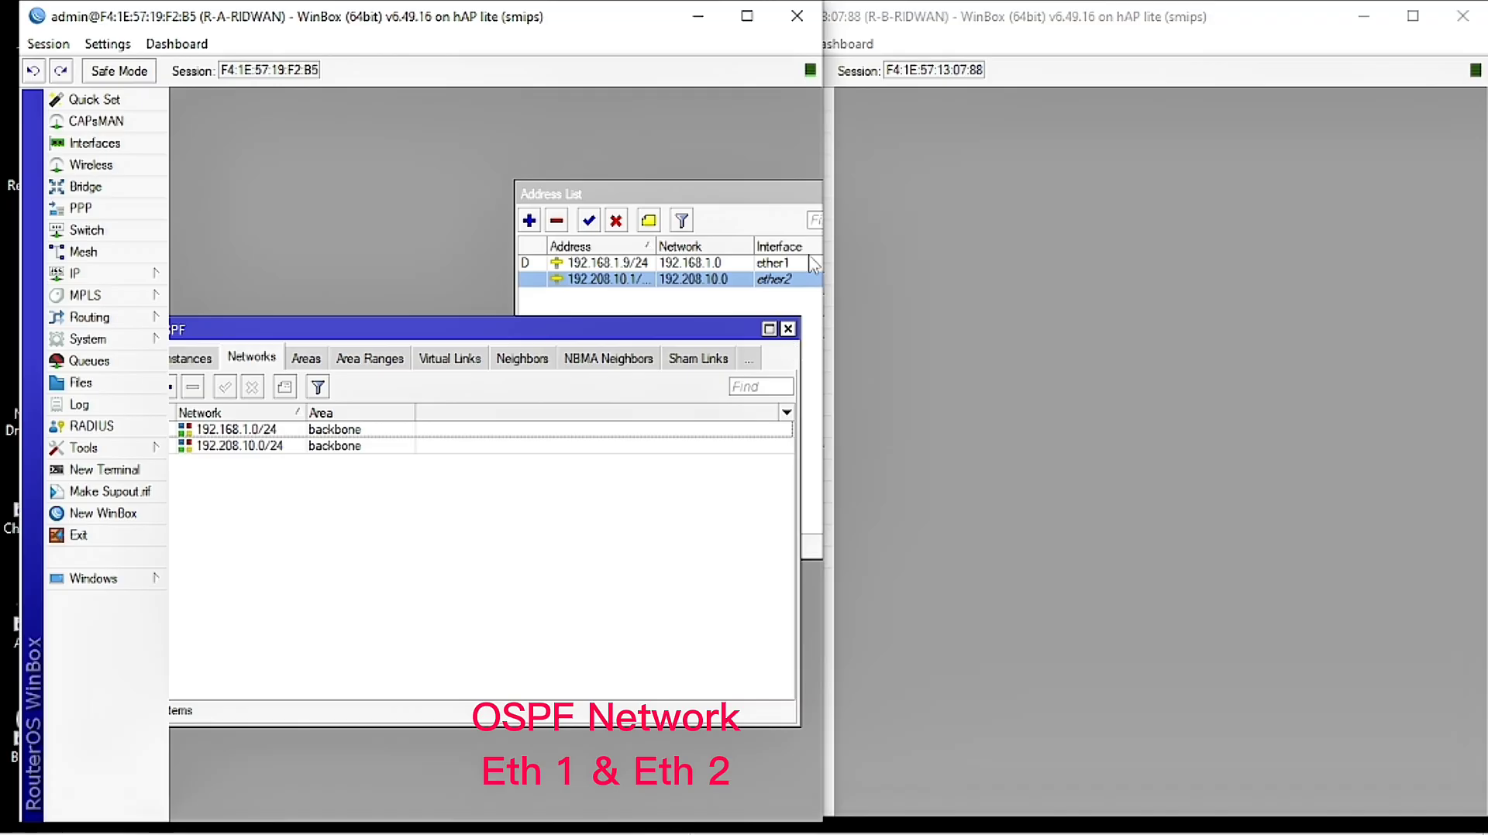
pyautogui.click(800, 17)
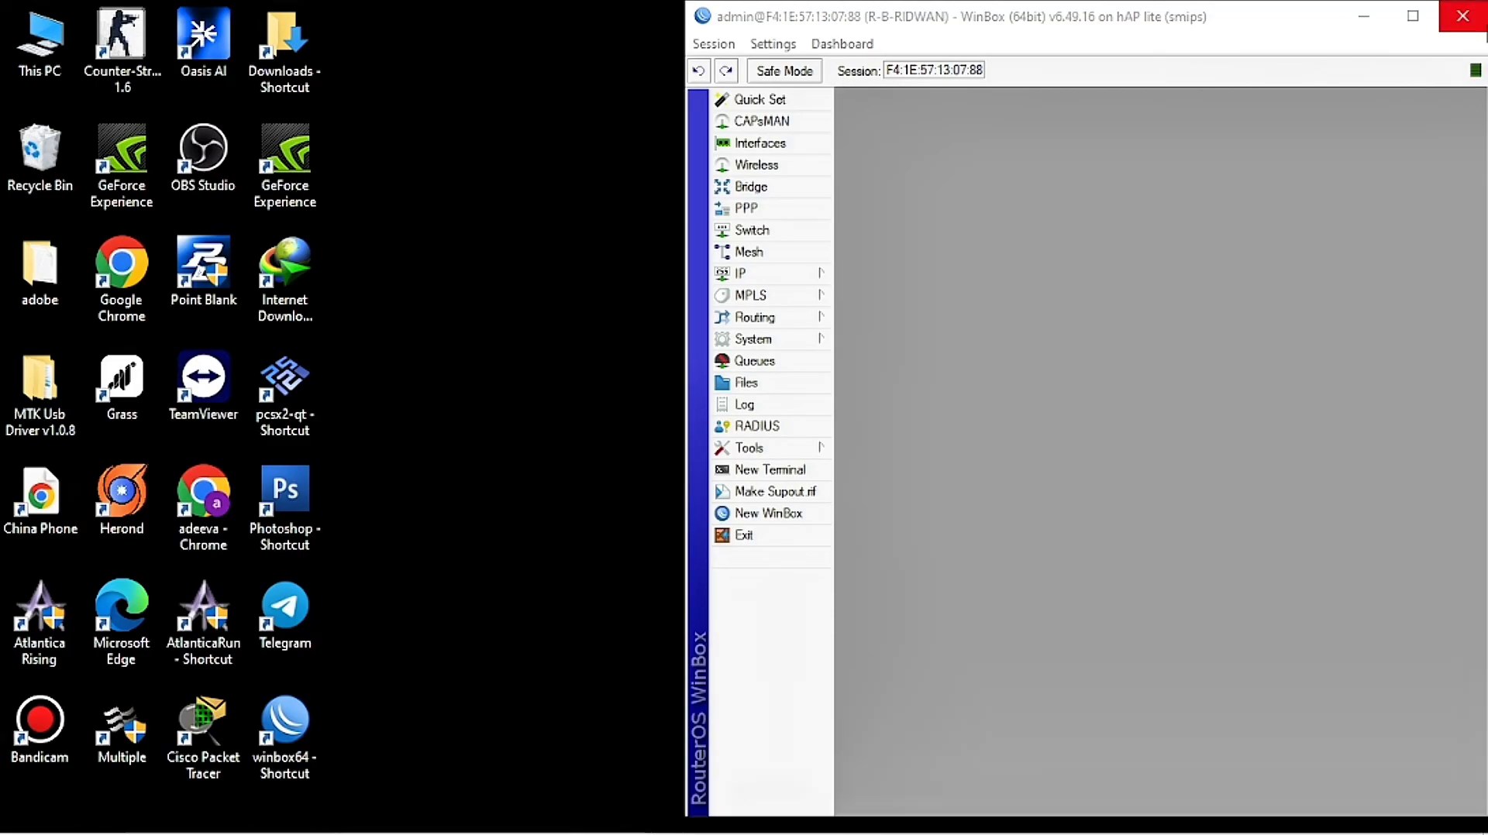
# Step: Close WinBox and open Control Panel's Network Connections adapter list via Network and Internet
pyautogui.click(1462, 15)
pyautogui.click(26, 814)
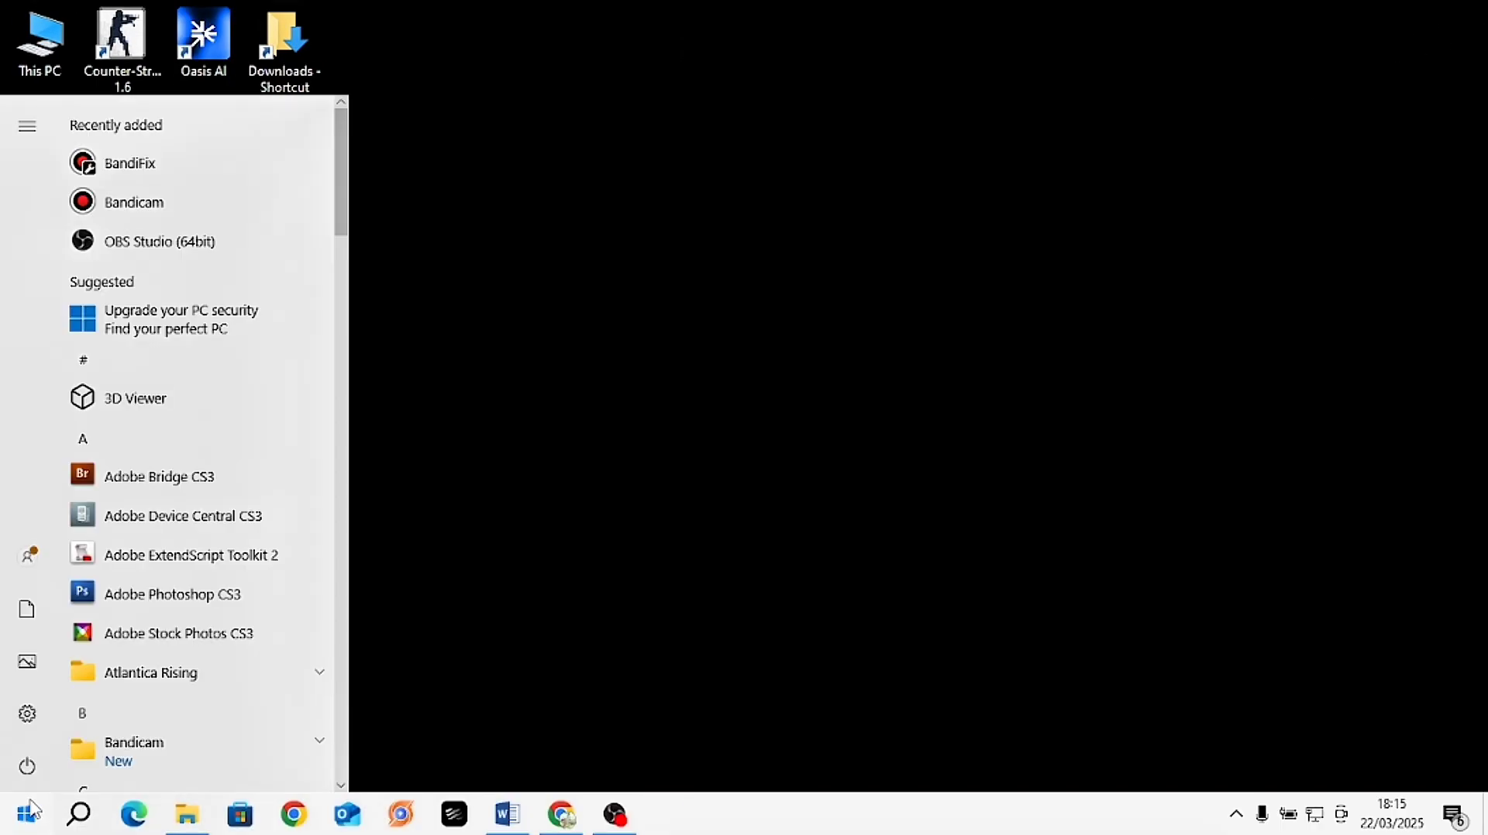
pyautogui.click(78, 814)
pyautogui.write('c')
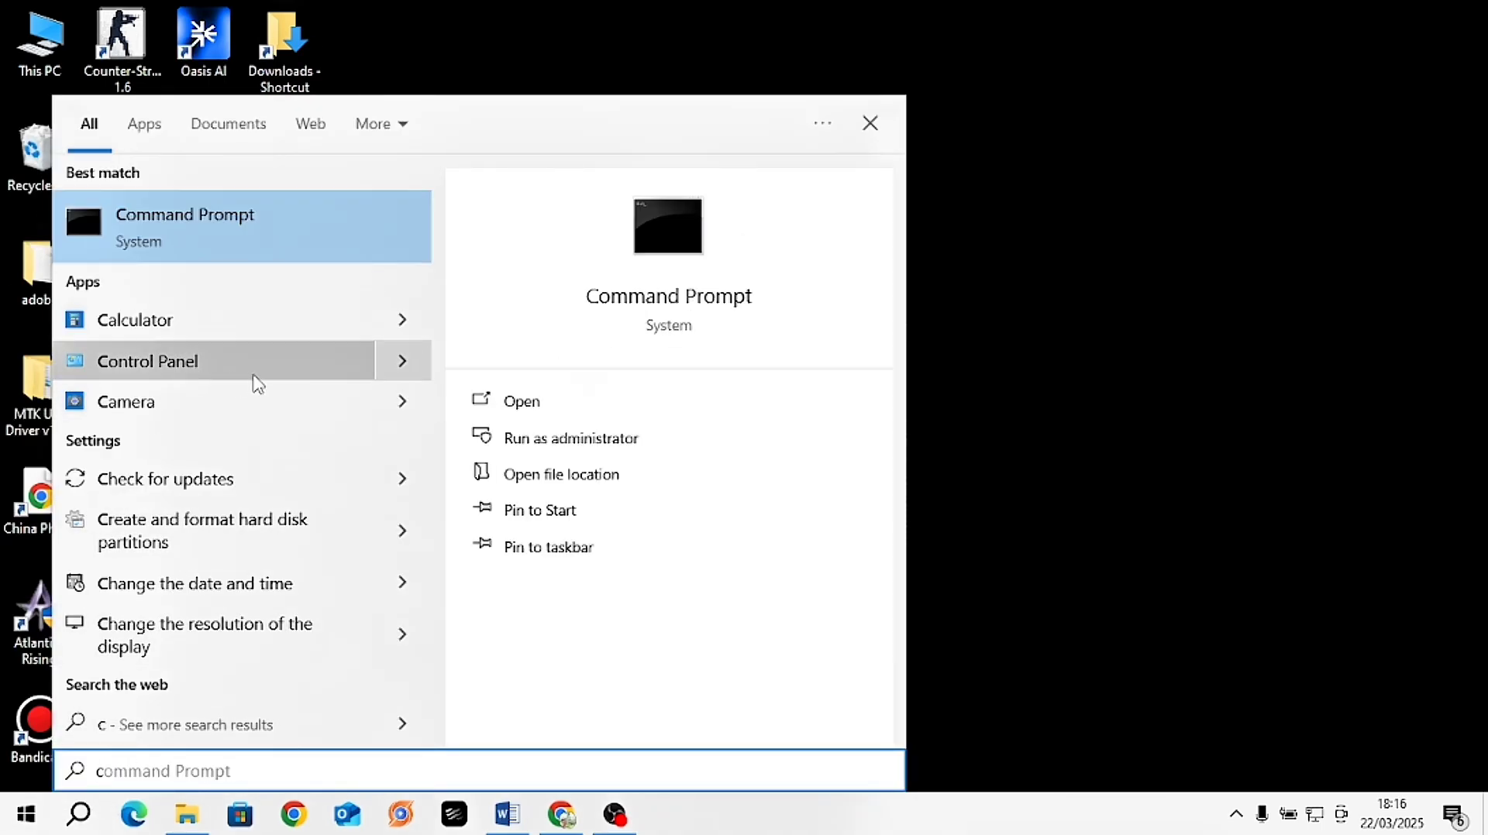
pyautogui.click(200, 364)
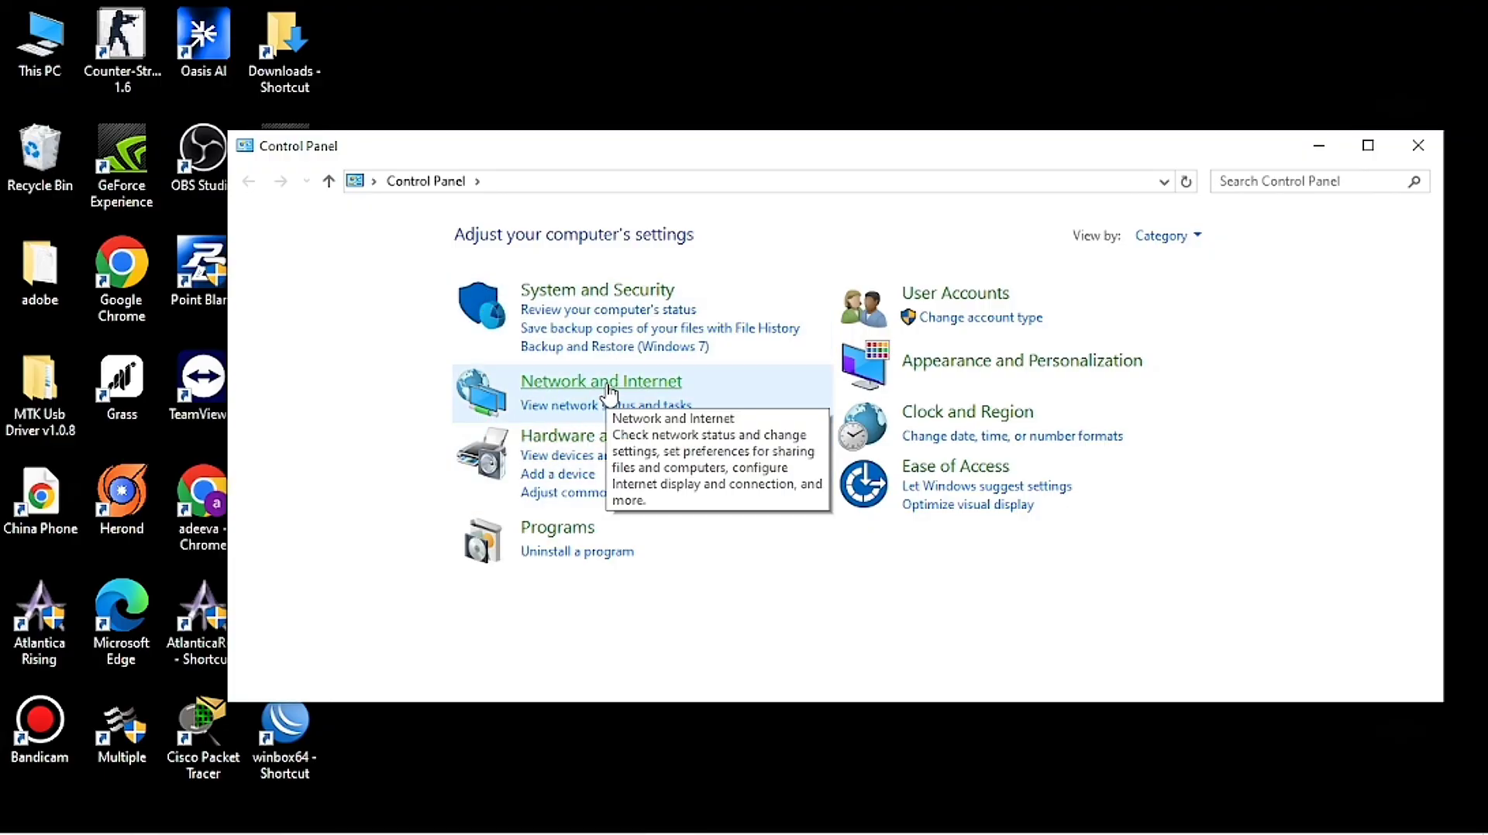
pyautogui.click(608, 391)
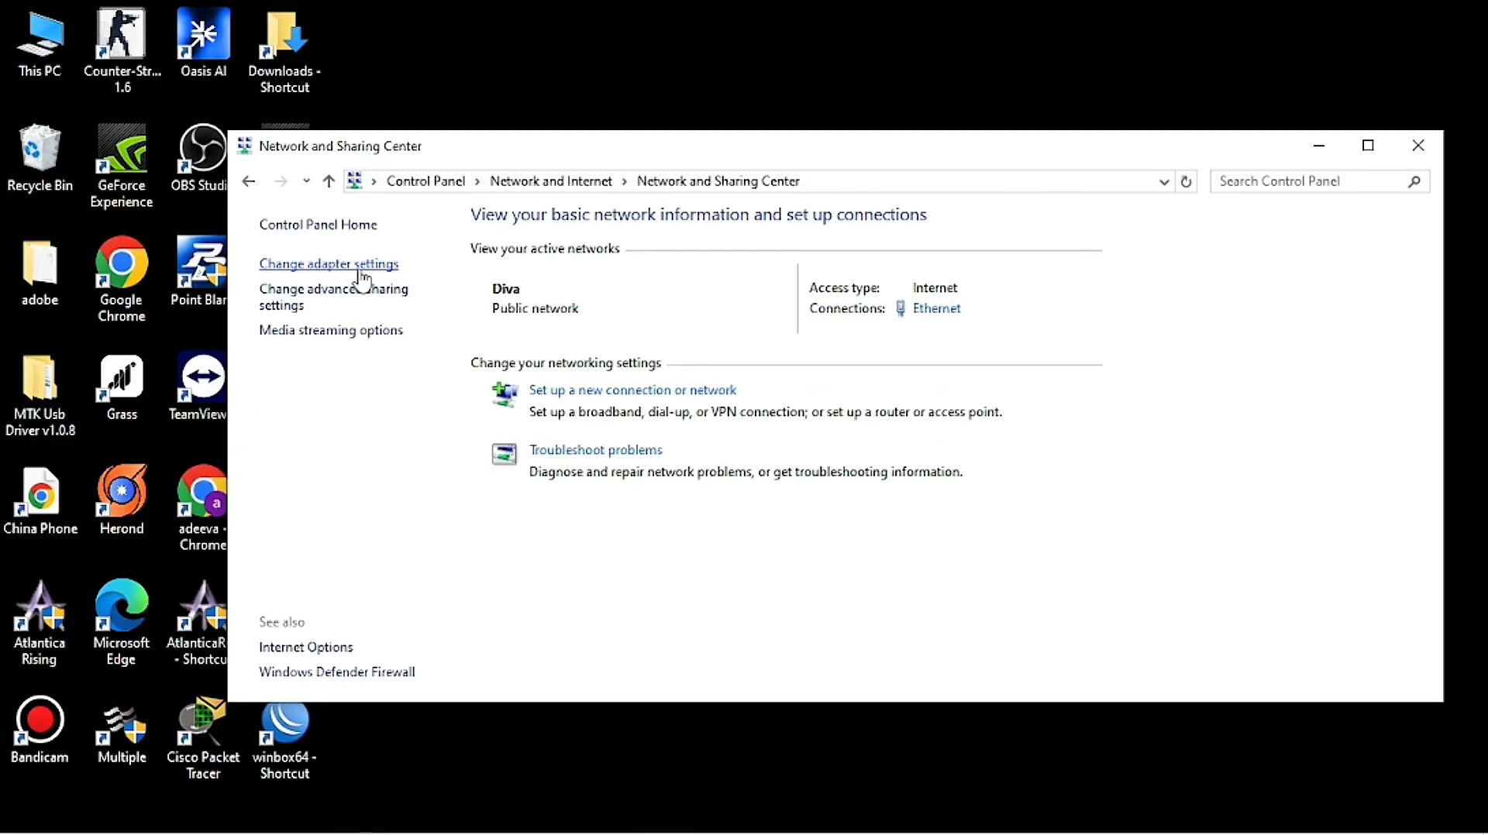
pyautogui.click(362, 271)
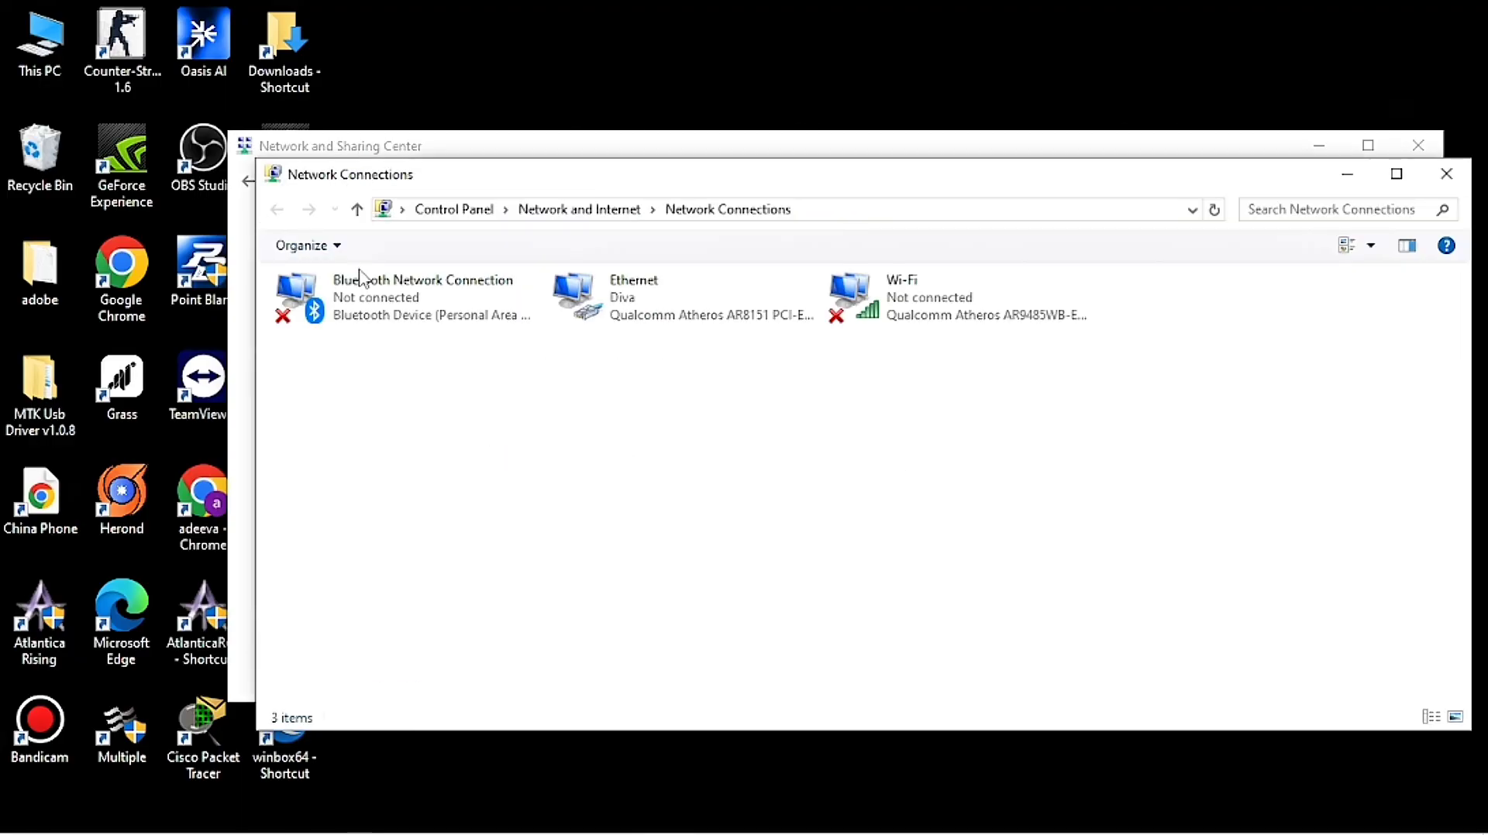
# Step: Open the Ethernet adapter's TCP/IPv4 properties and choose 'Use the following IP address'
pyautogui.rightClick(594, 299)
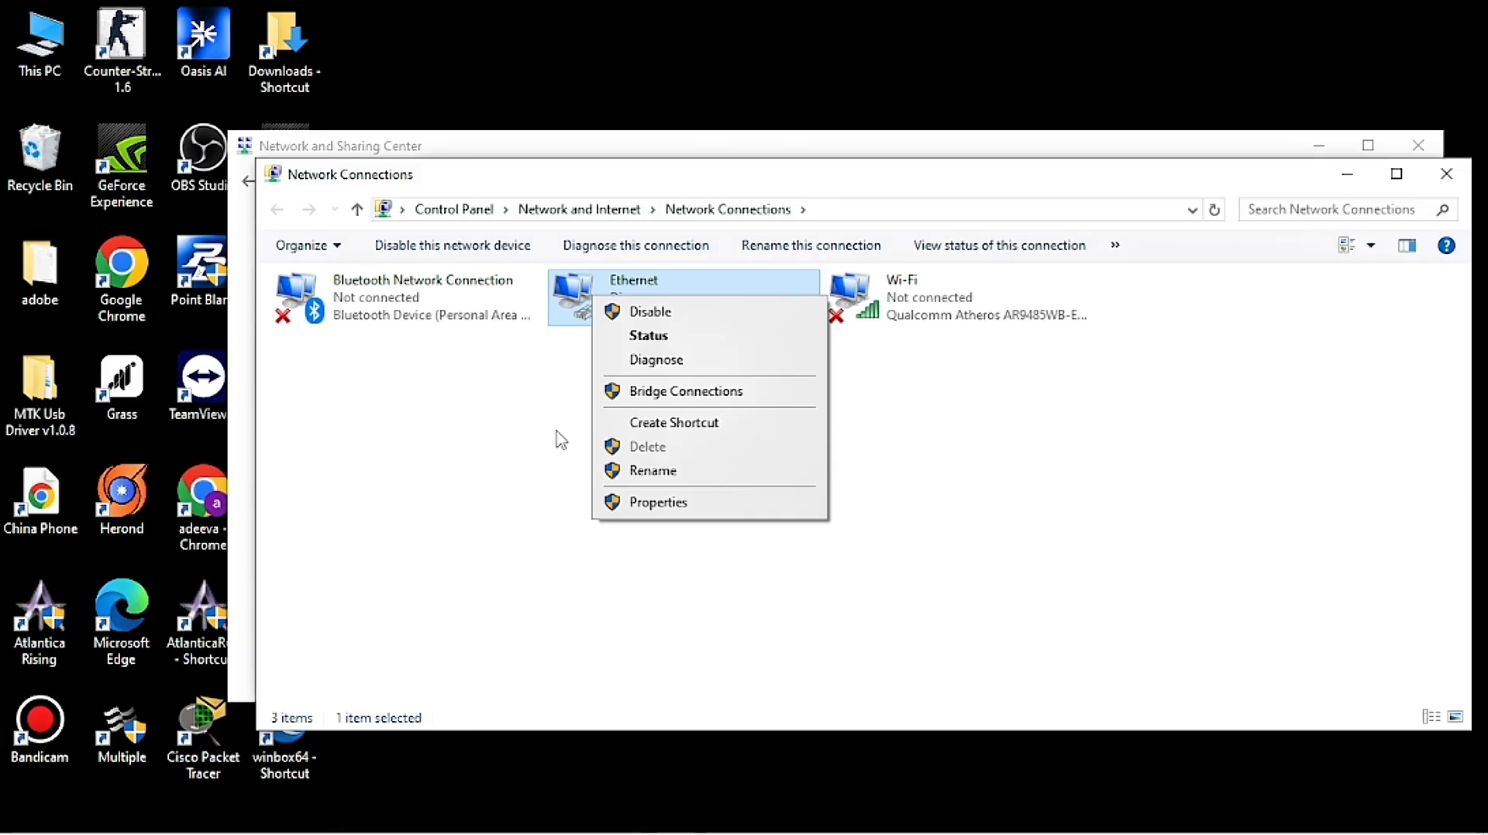
pyautogui.click(676, 504)
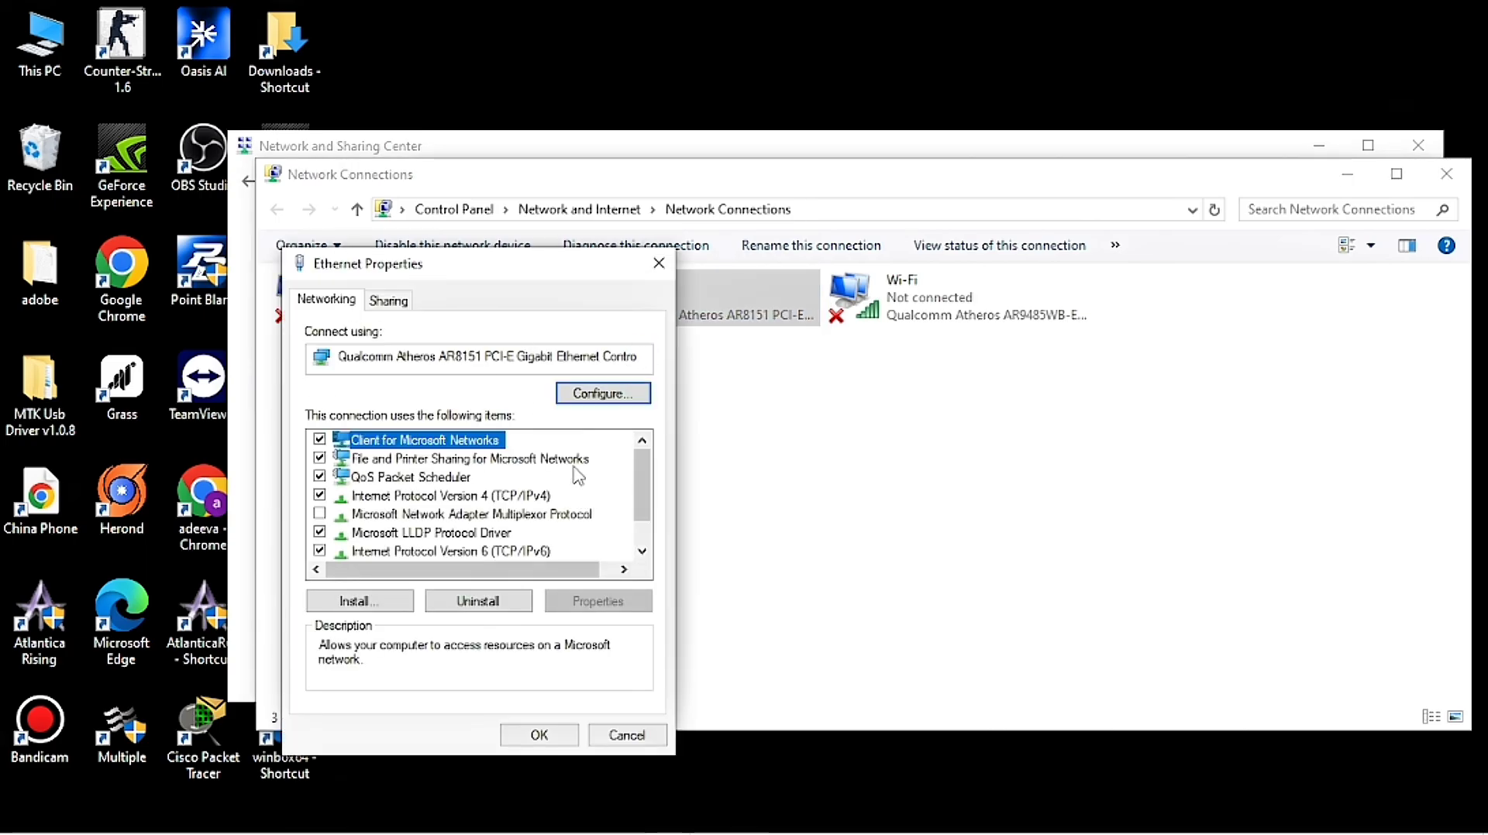
pyautogui.scroll(-1, 553, 529)
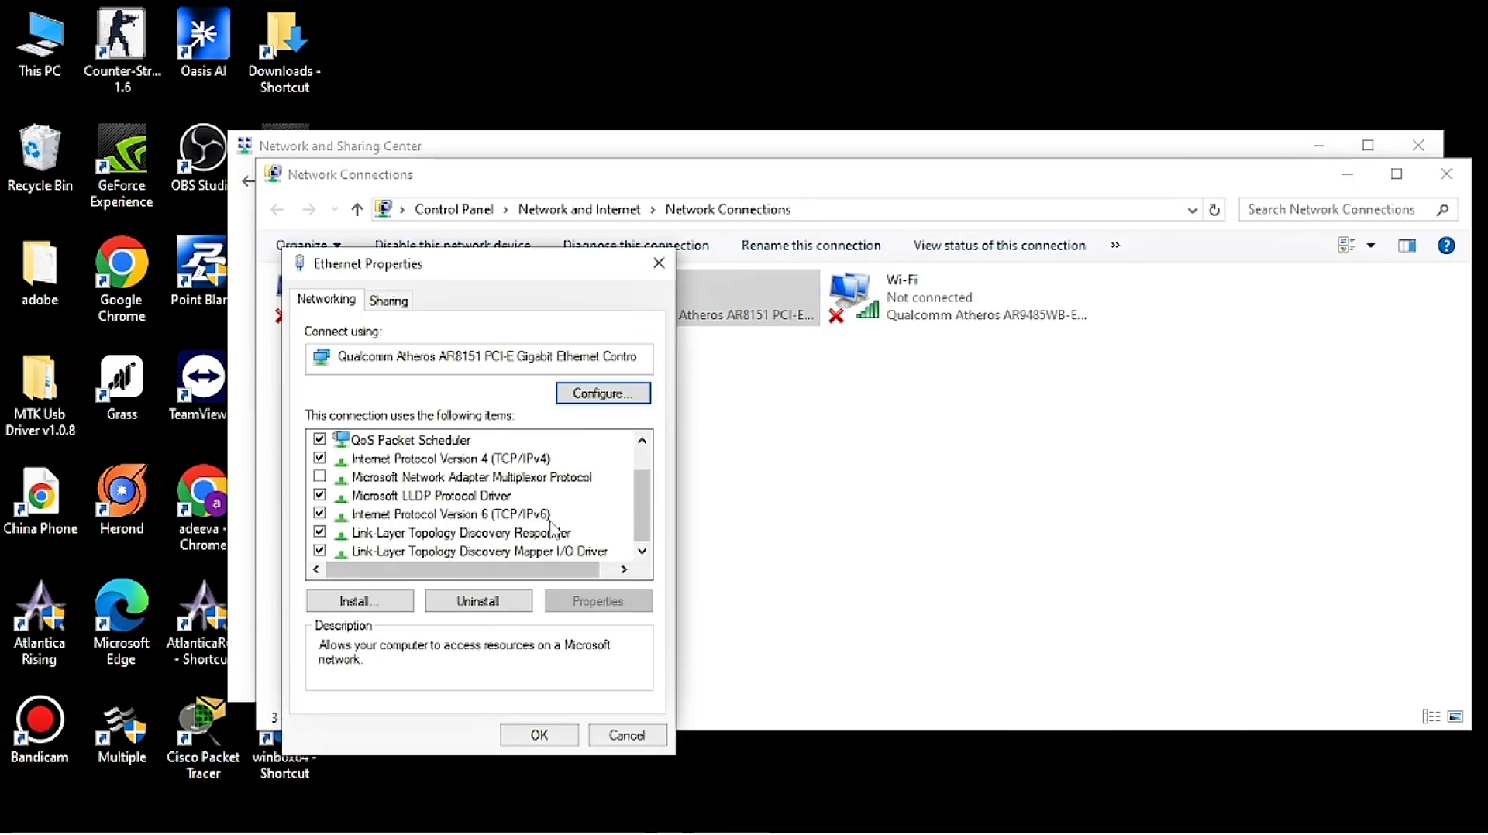
pyautogui.doubleClick(521, 458)
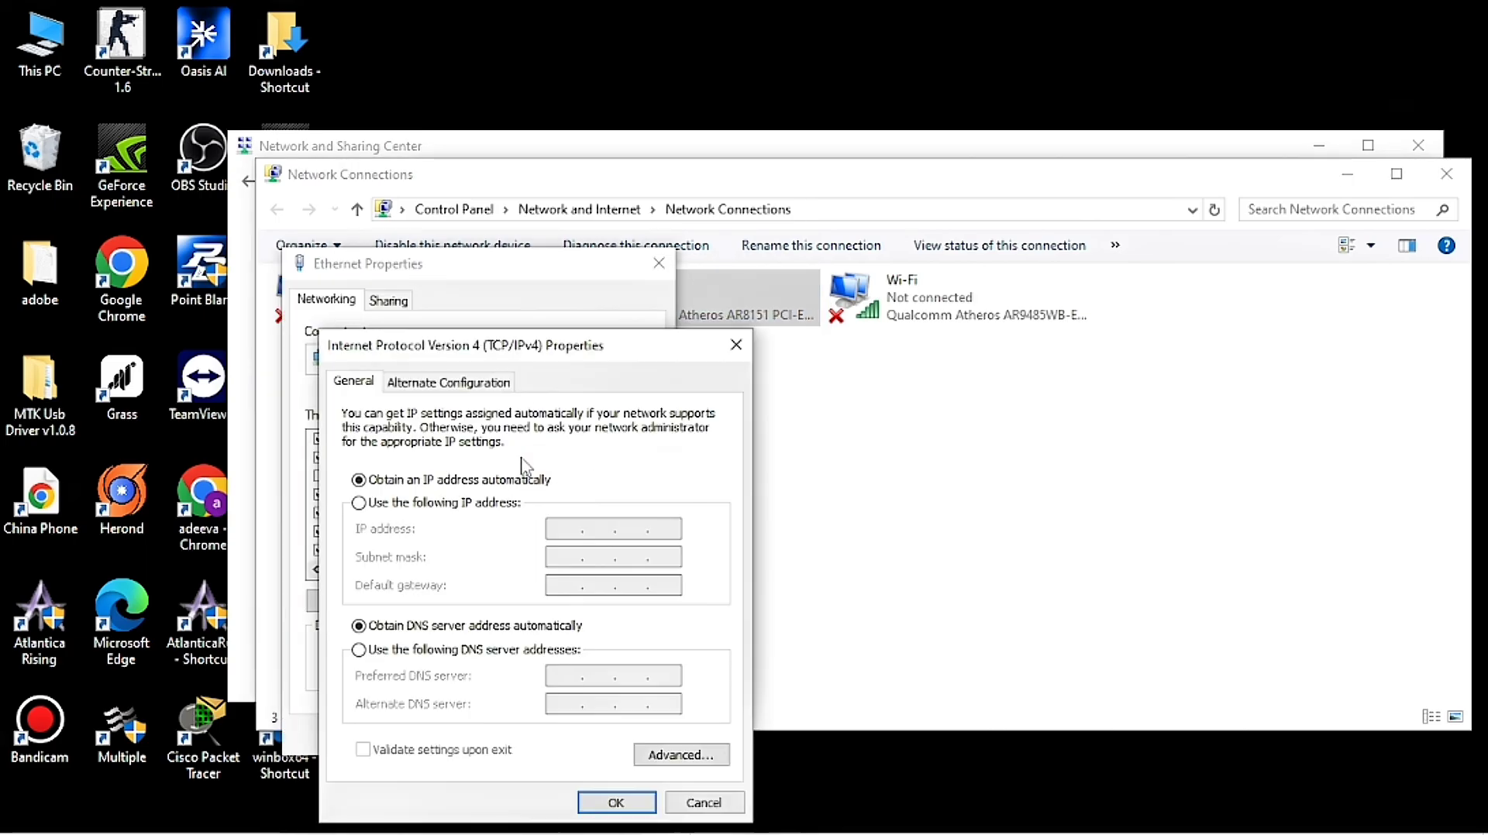
pyautogui.click(458, 504)
pyautogui.click(562, 530)
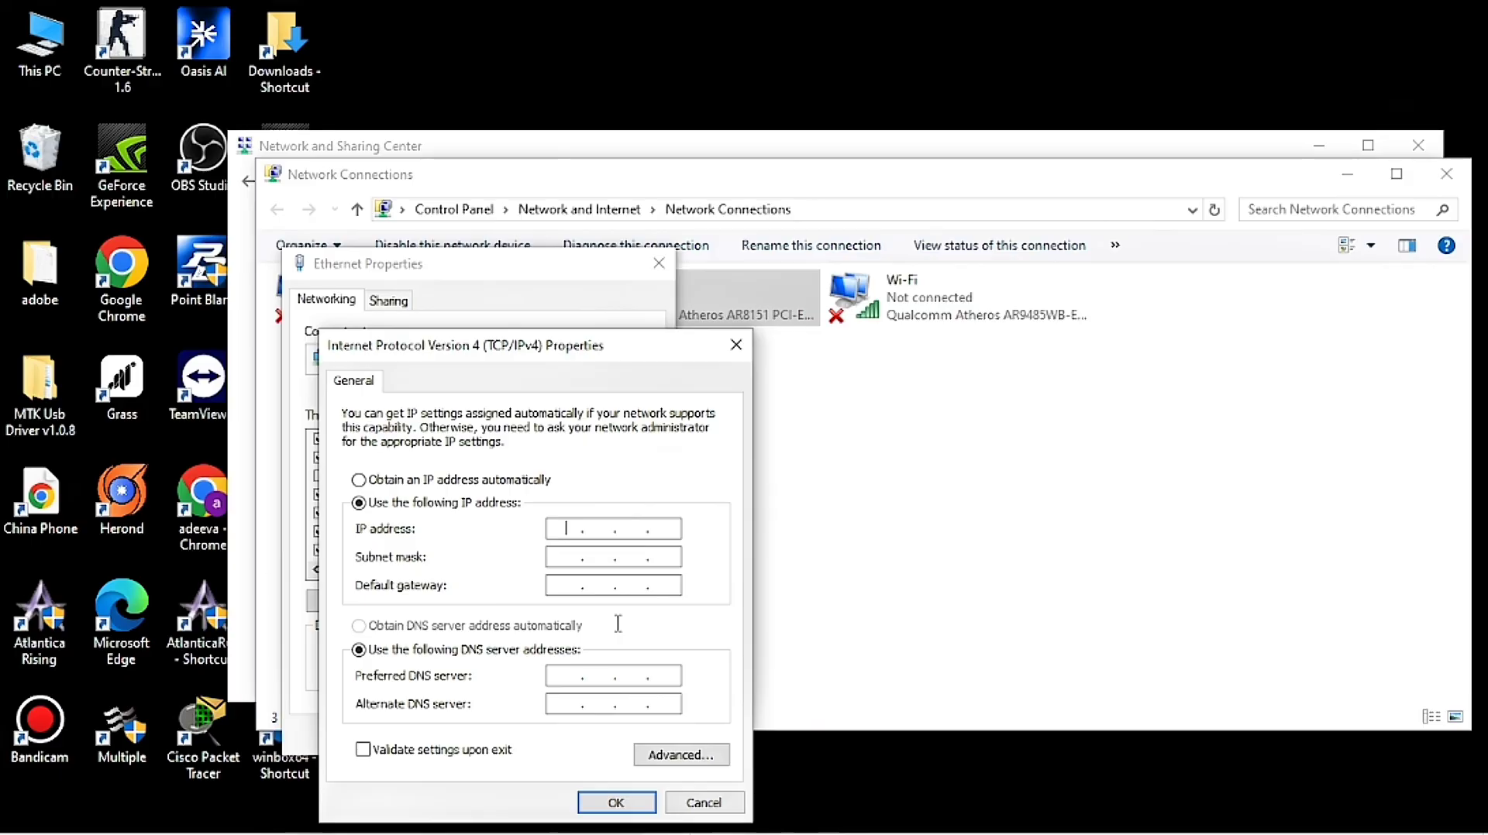
# Step: Enter IP 192.208.10.2, mask 255.255.255.0 and gateway 192.208.10.1
pyautogui.write('192 . 2')
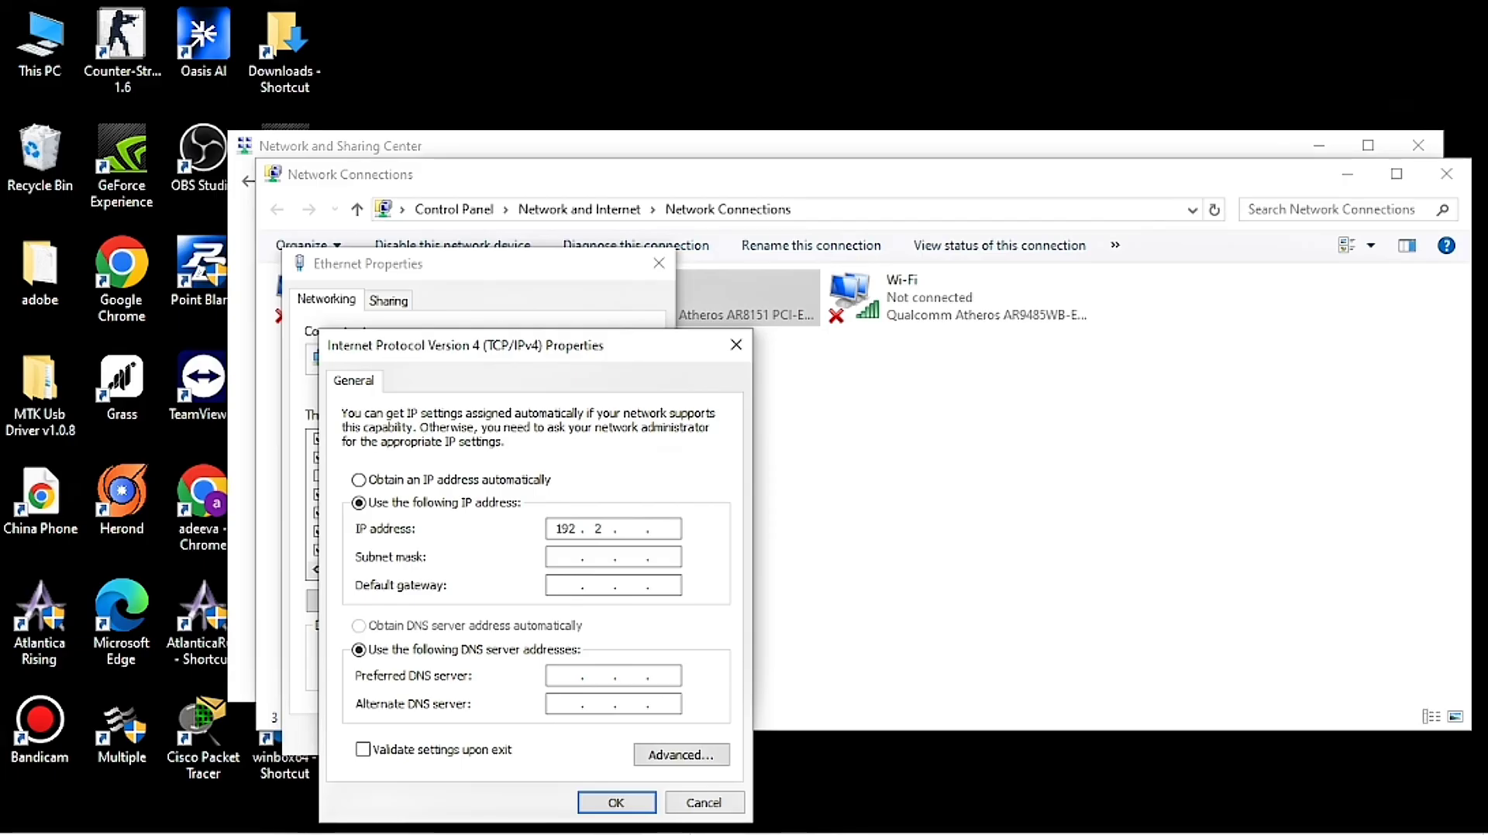
pyautogui.write('08 . 10 . ')
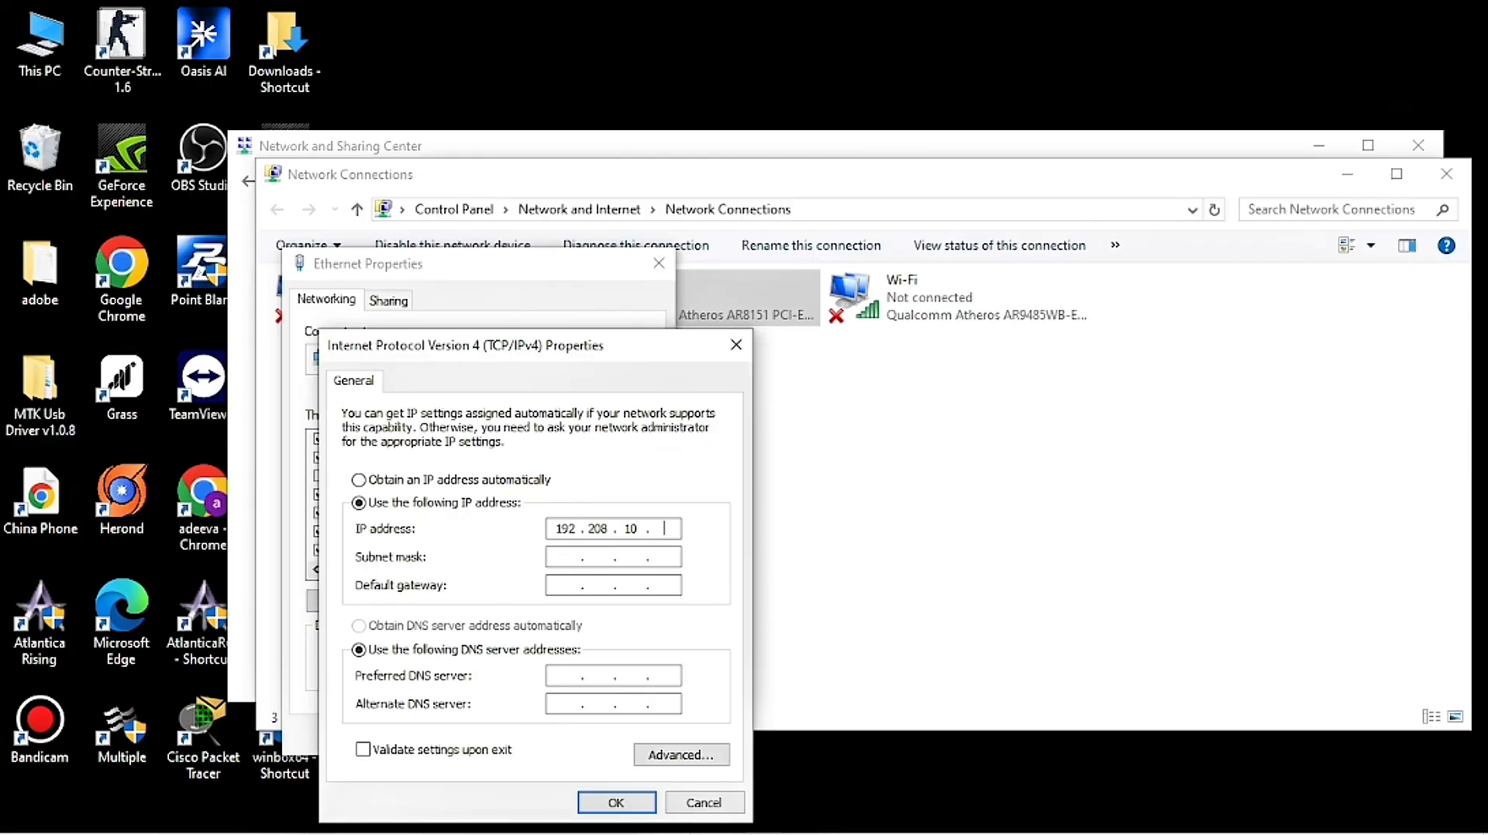
pyautogui.write('2')
pyautogui.press('Tab')
pyautogui.press('Tab')
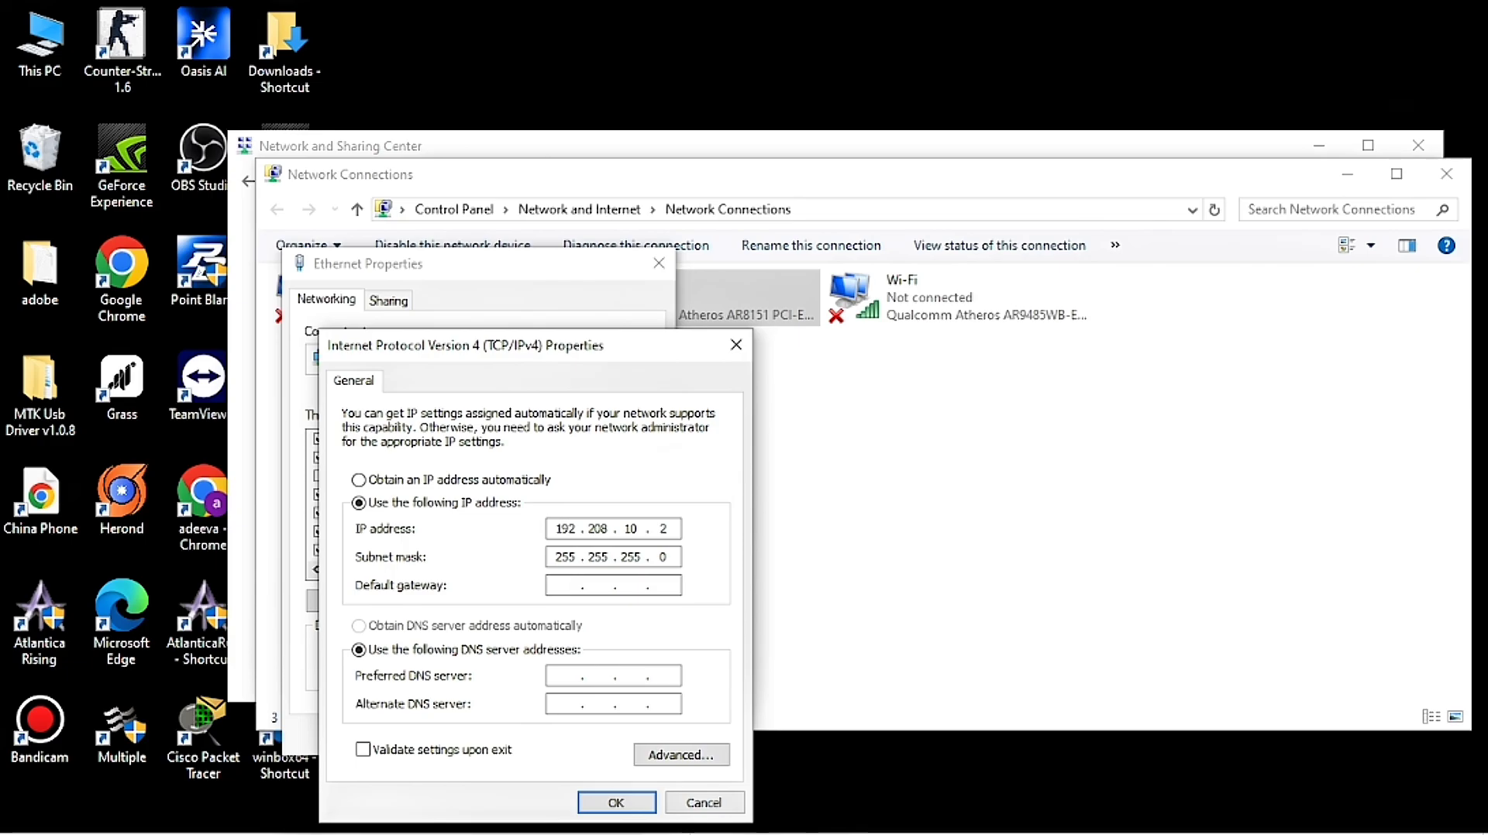
pyautogui.write('192 . ')
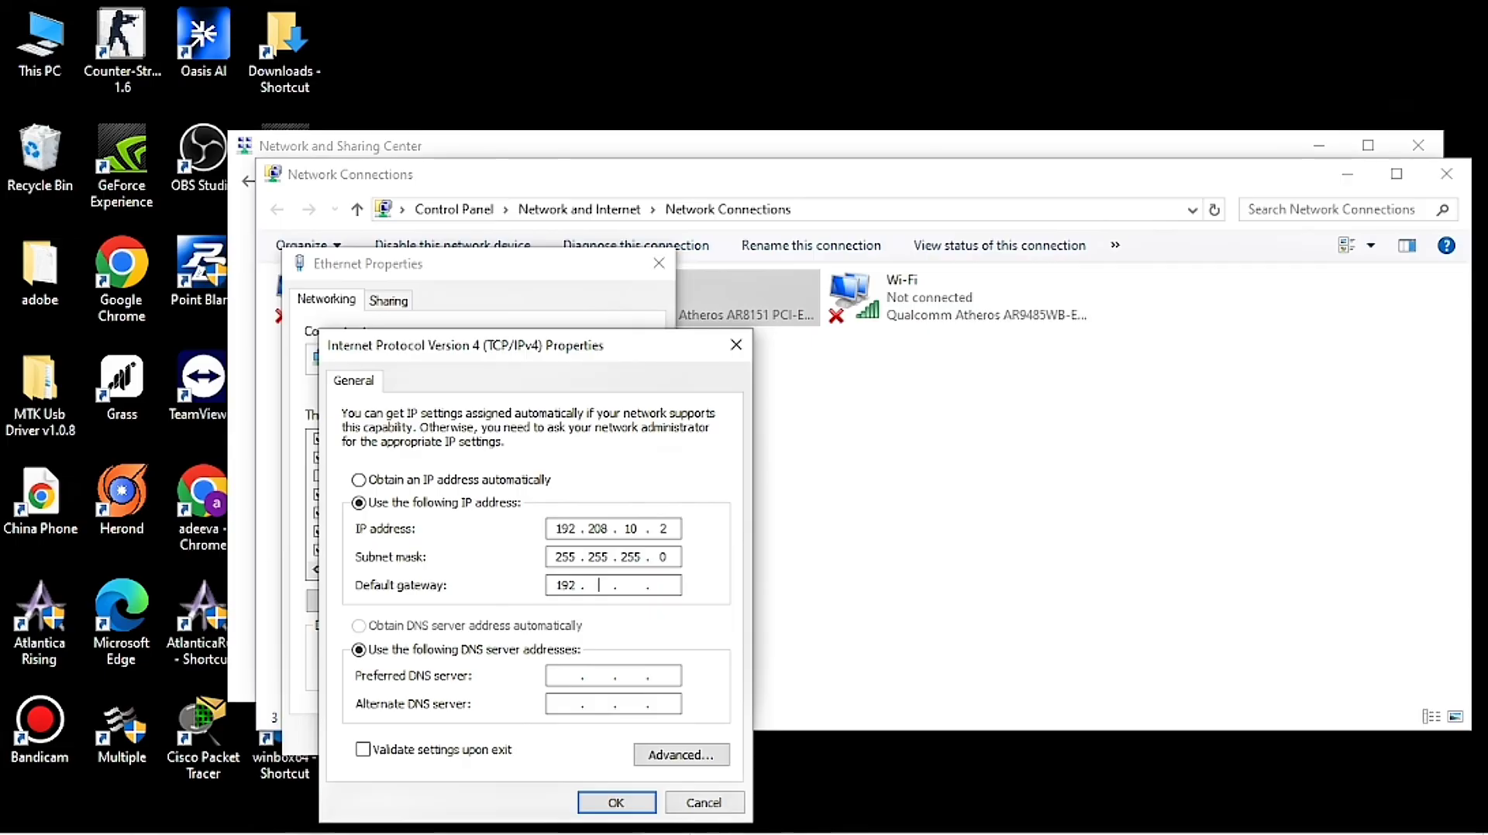
pyautogui.write('16')
pyautogui.write('8')
pyautogui.press('BackSpace')
pyautogui.press('BackSpace')
pyautogui.press('BackSpace')
pyautogui.write('208 . 10 . 1')
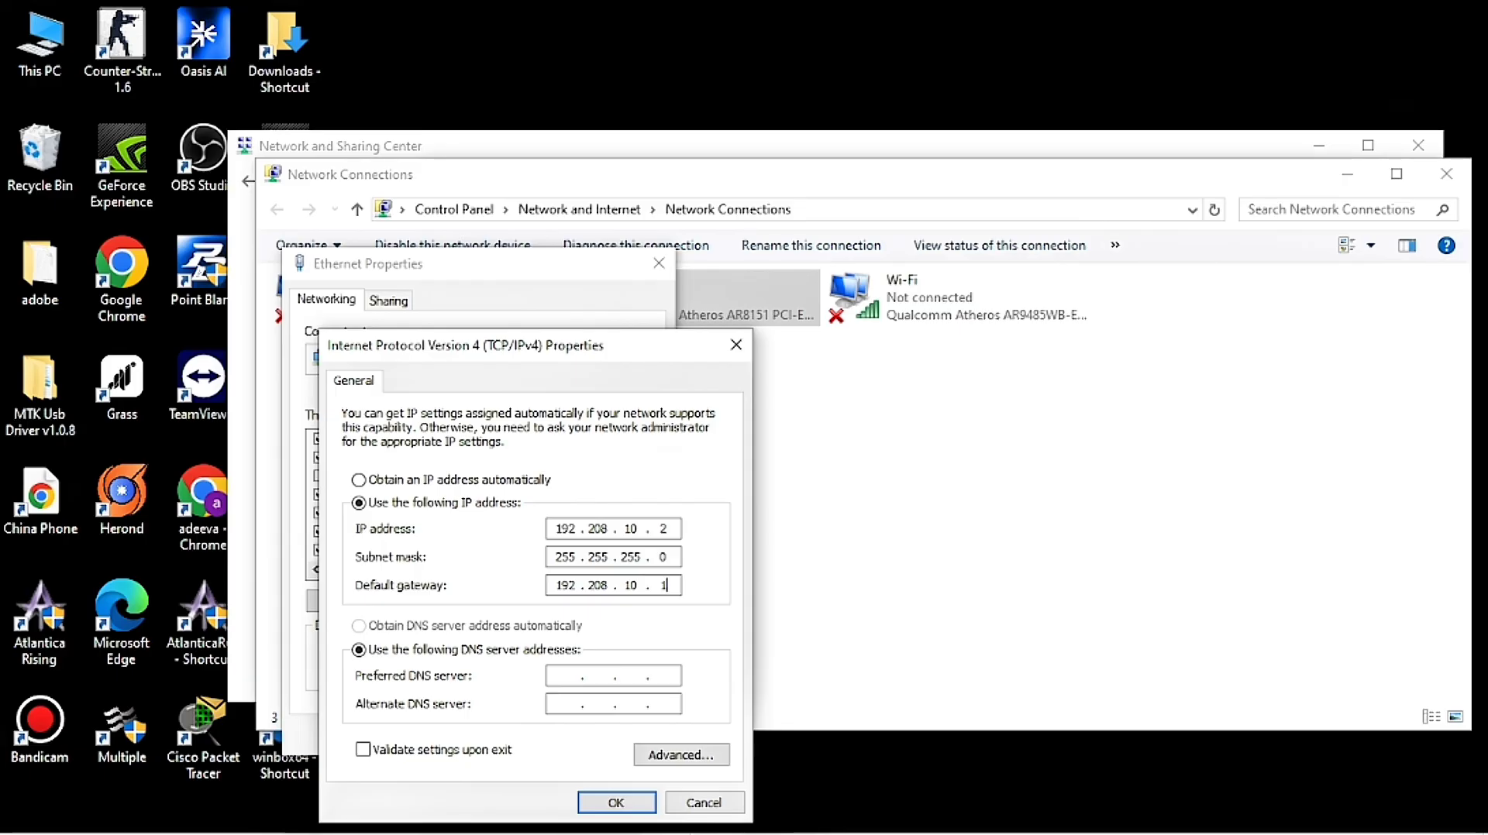
# Step: Set DNS servers 192.208.10.1 and 192.168.1.1 and confirm both dialogs with OK
pyautogui.press('Tab')
pyautogui.press('Tab')
pyautogui.write('192.')
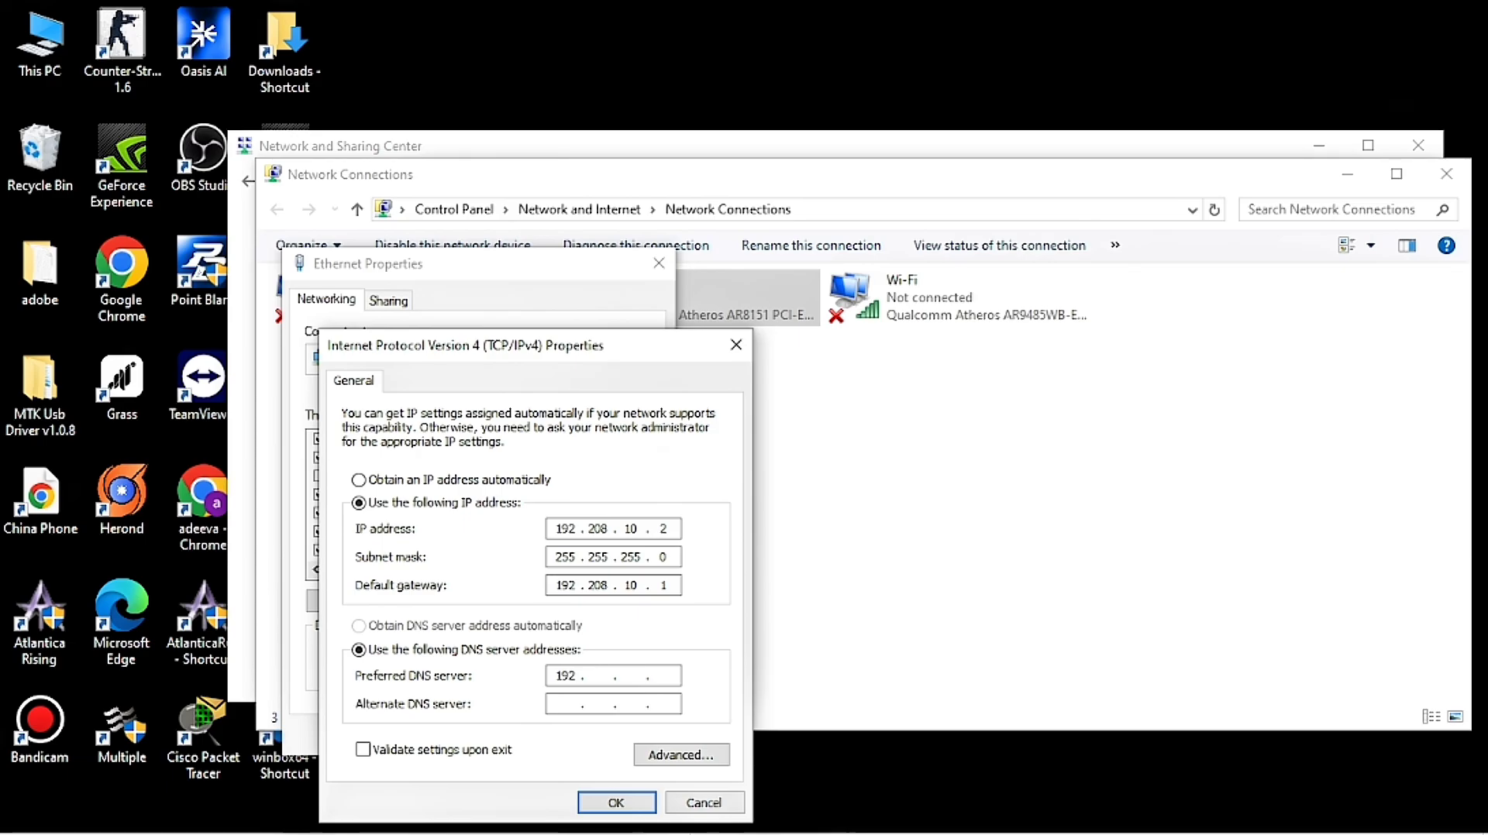
pyautogui.write('208.10.1')
pyautogui.press('Tab')
pyautogui.write('192.')
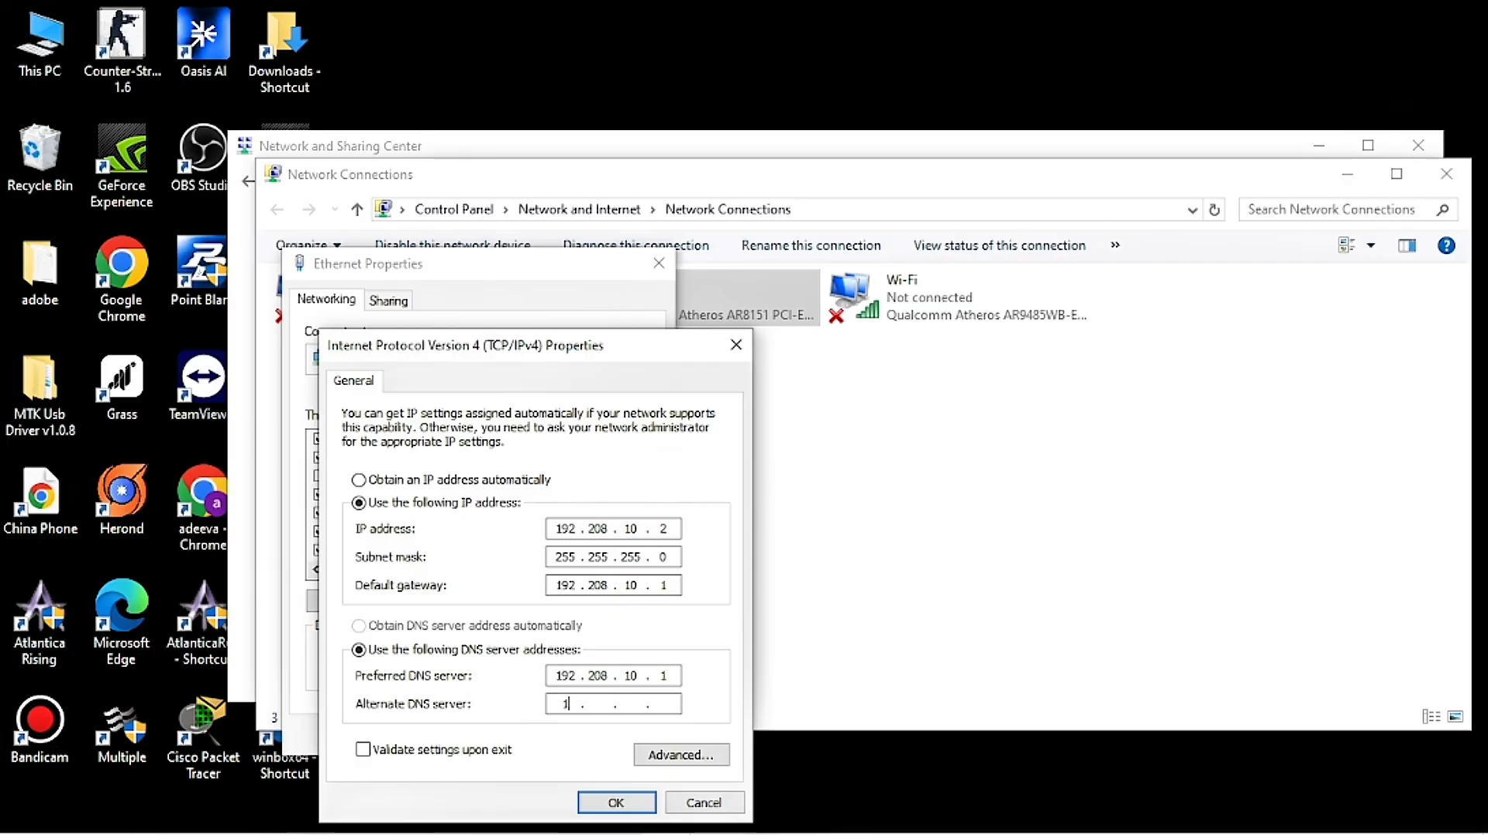
pyautogui.write('168.1.1')
pyautogui.click(616, 802)
pyautogui.click(557, 736)
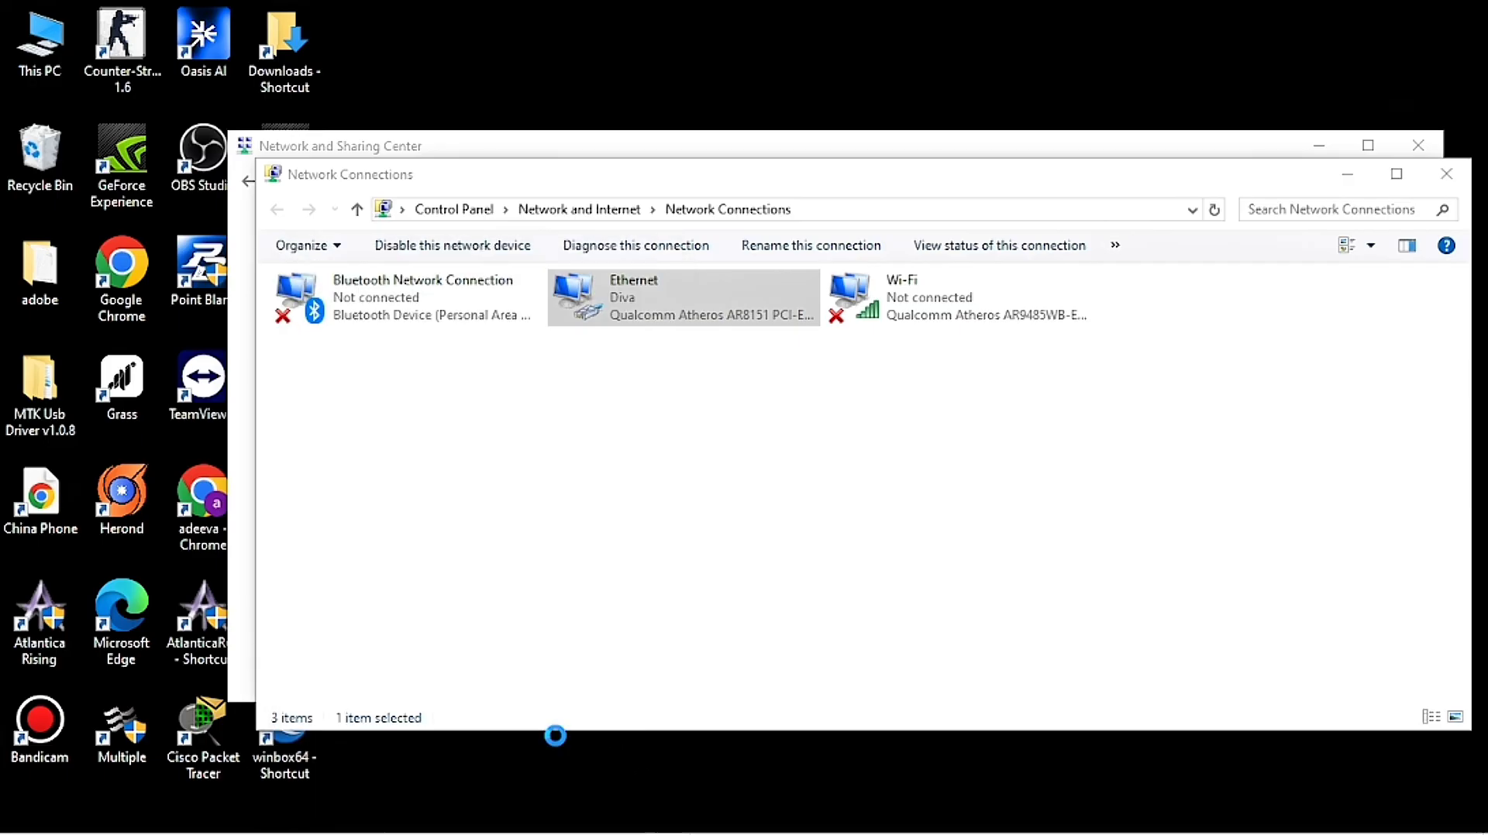
# Step: Deselect the Ethernet adapter in the Network Connections window
pyautogui.click(606, 580)
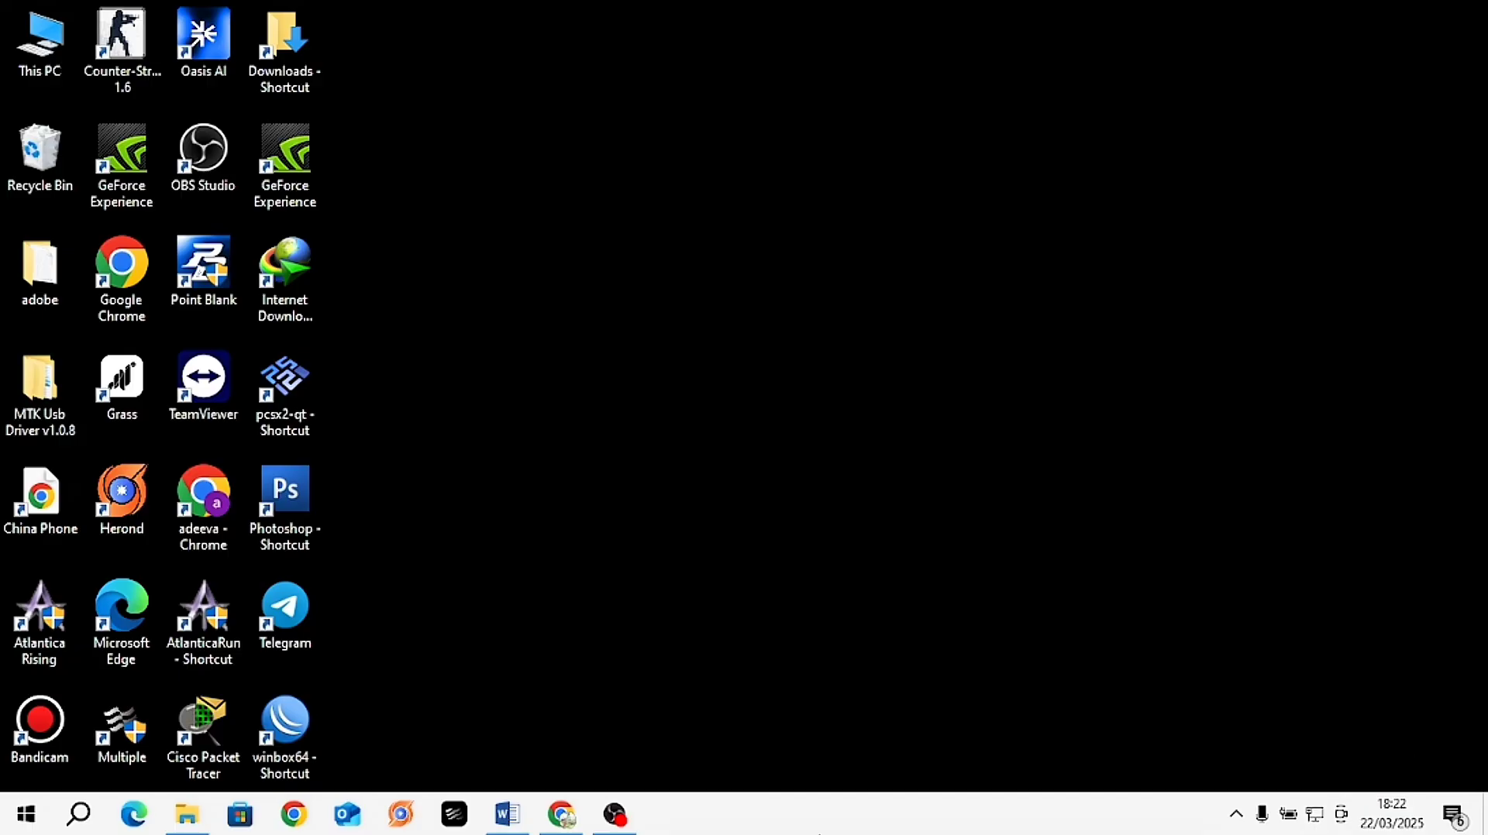
# Step: Launch Chrome with the third profile, maximize it and dismiss the profile tip
pyautogui.click(302, 824)
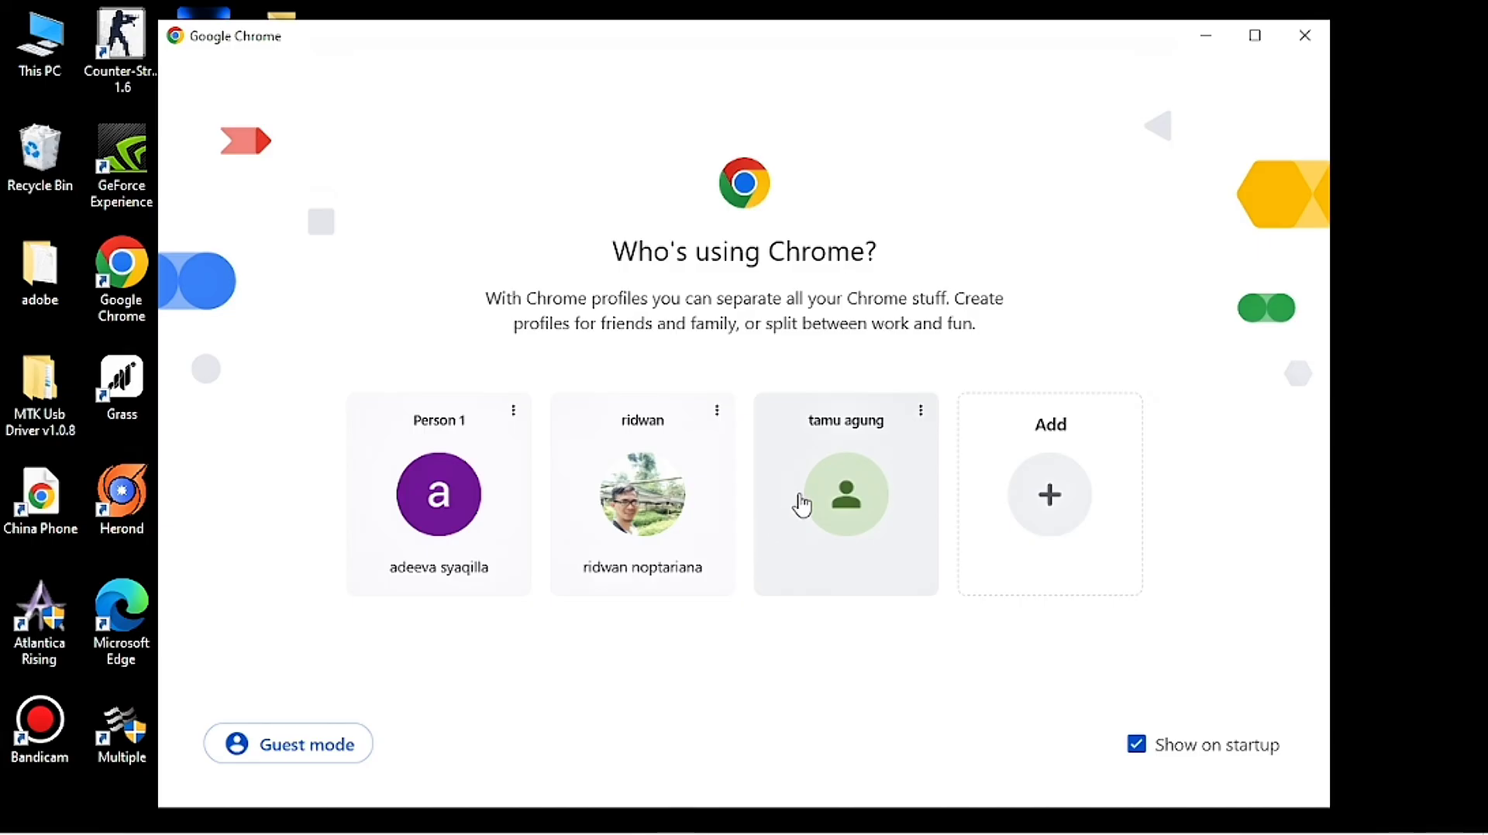
pyautogui.click(823, 509)
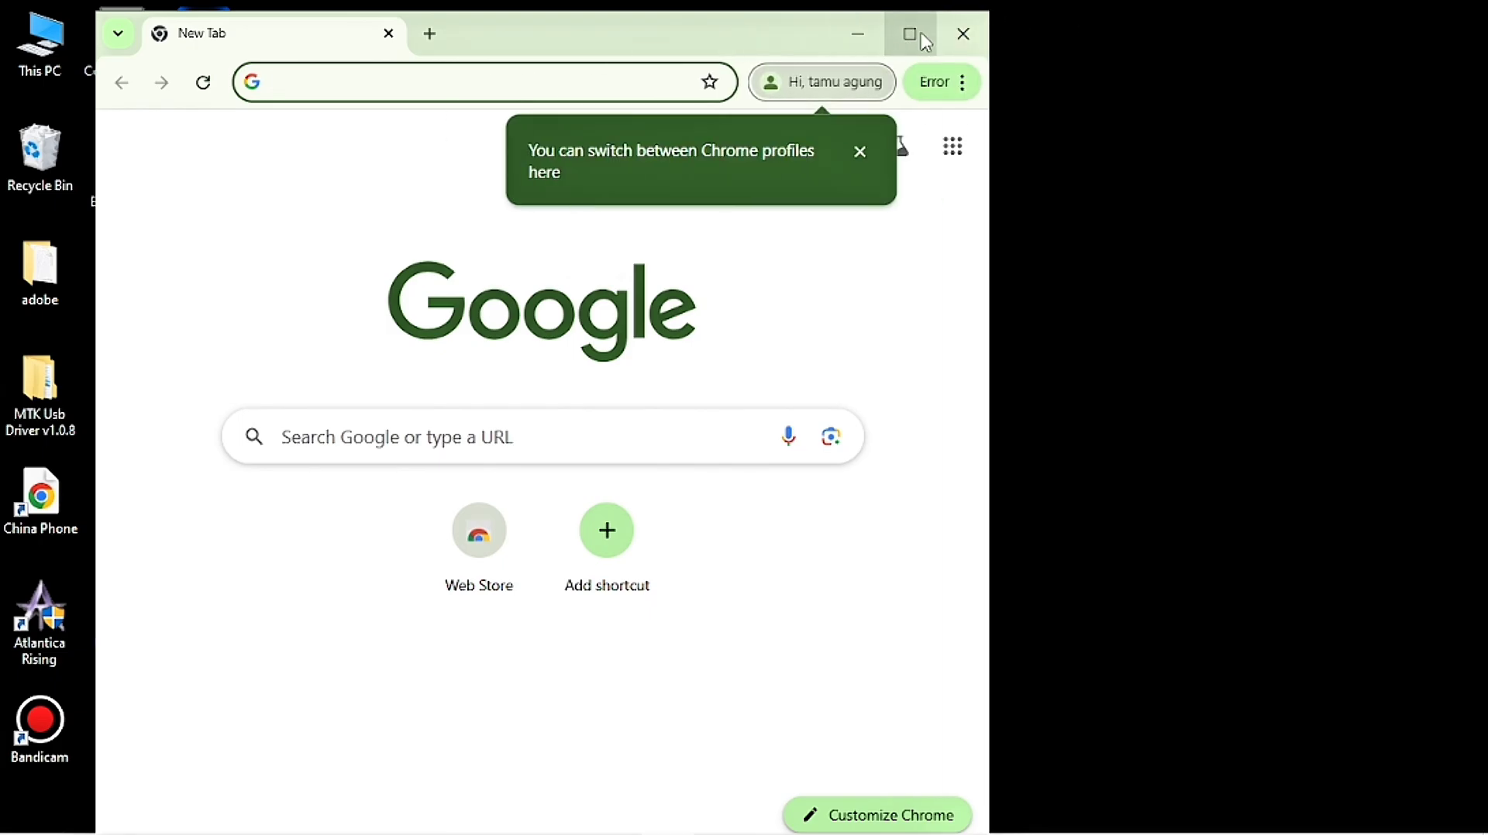
pyautogui.click(916, 45)
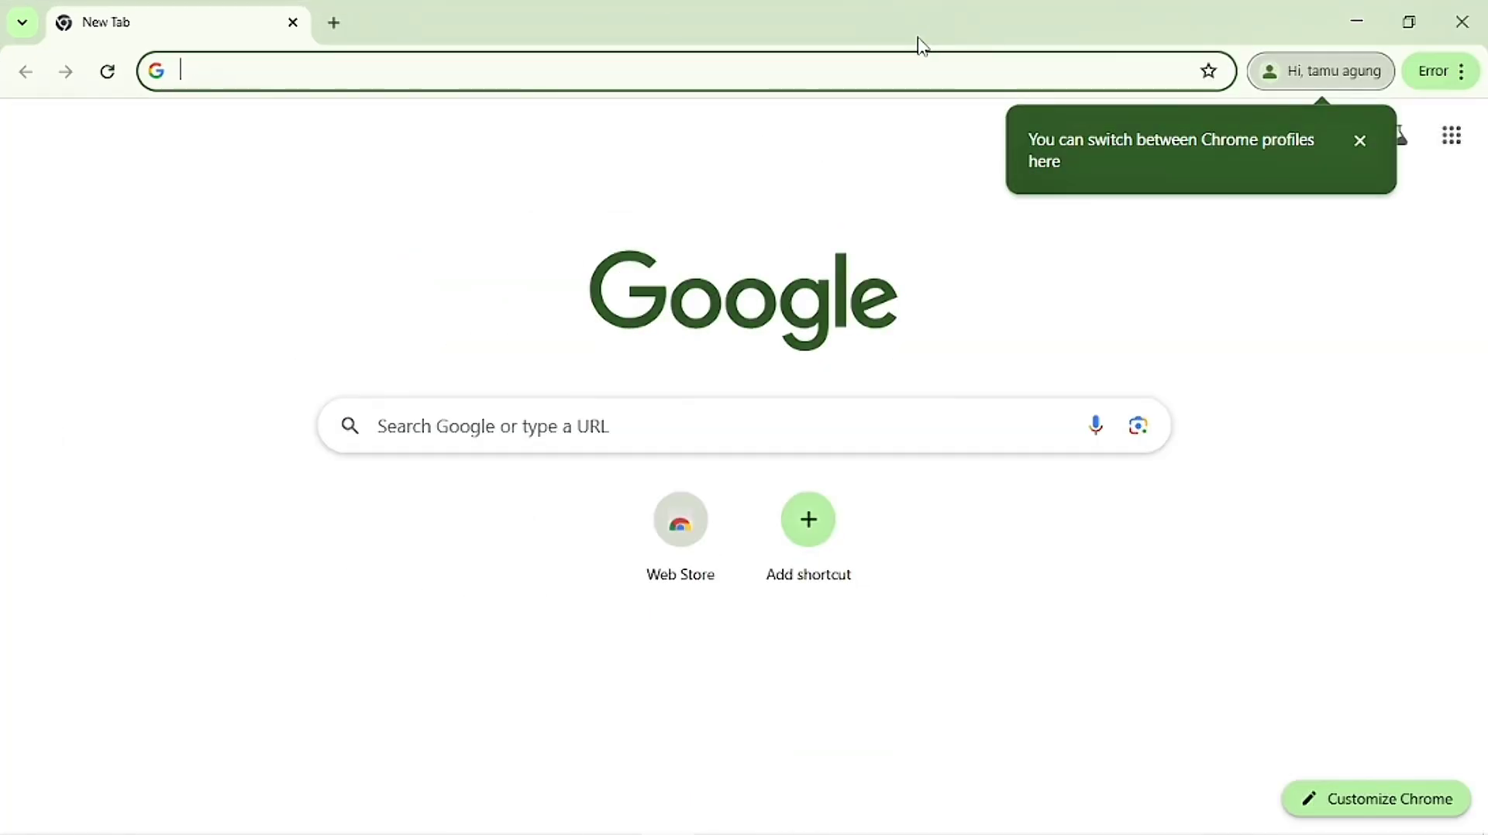
pyautogui.click(1360, 142)
# Step: Google 'yt' and open the YouTube result in a new tab
pyautogui.click(676, 440)
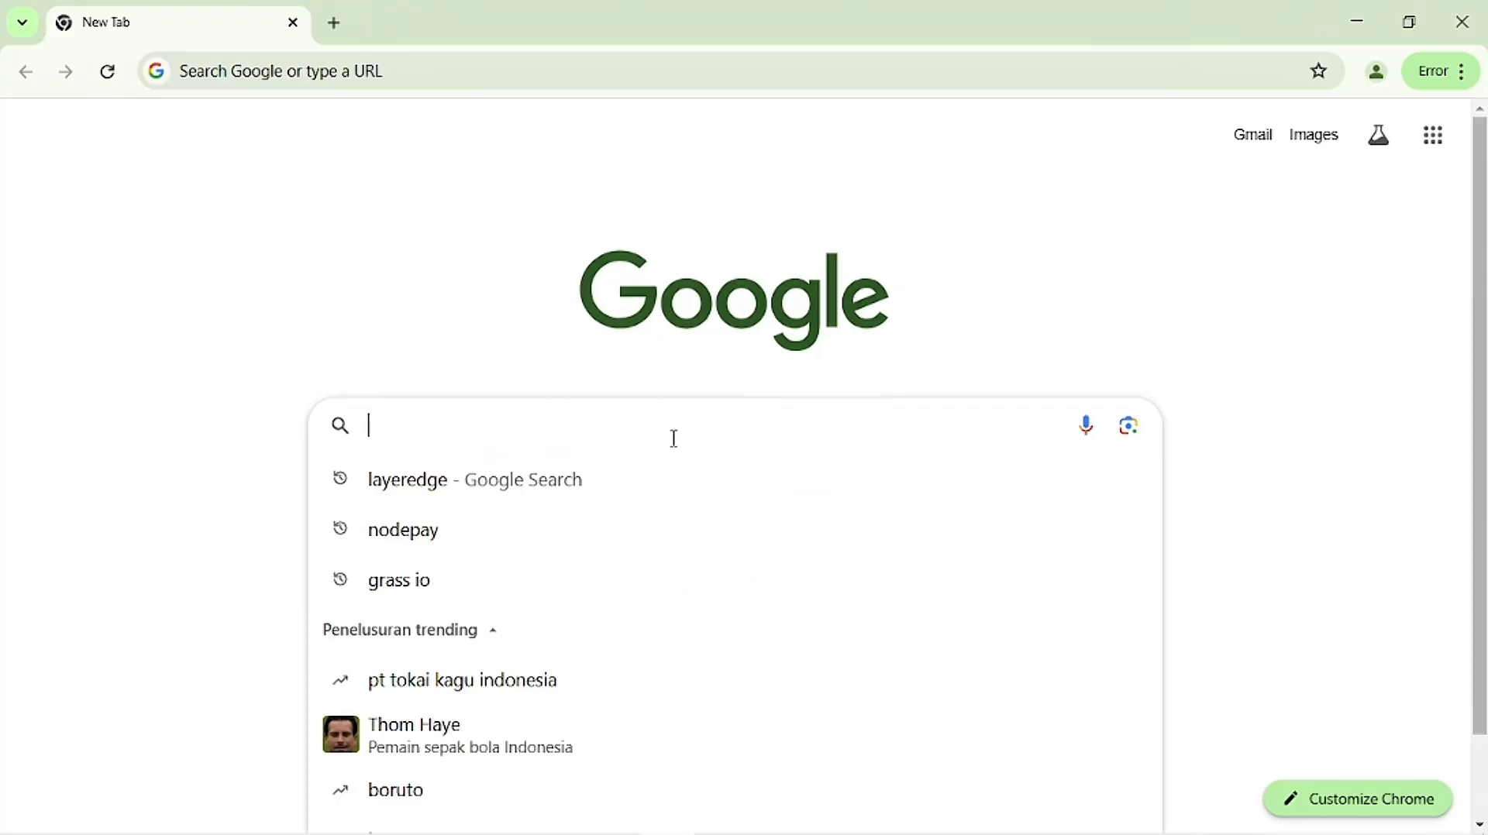
pyautogui.write('y')
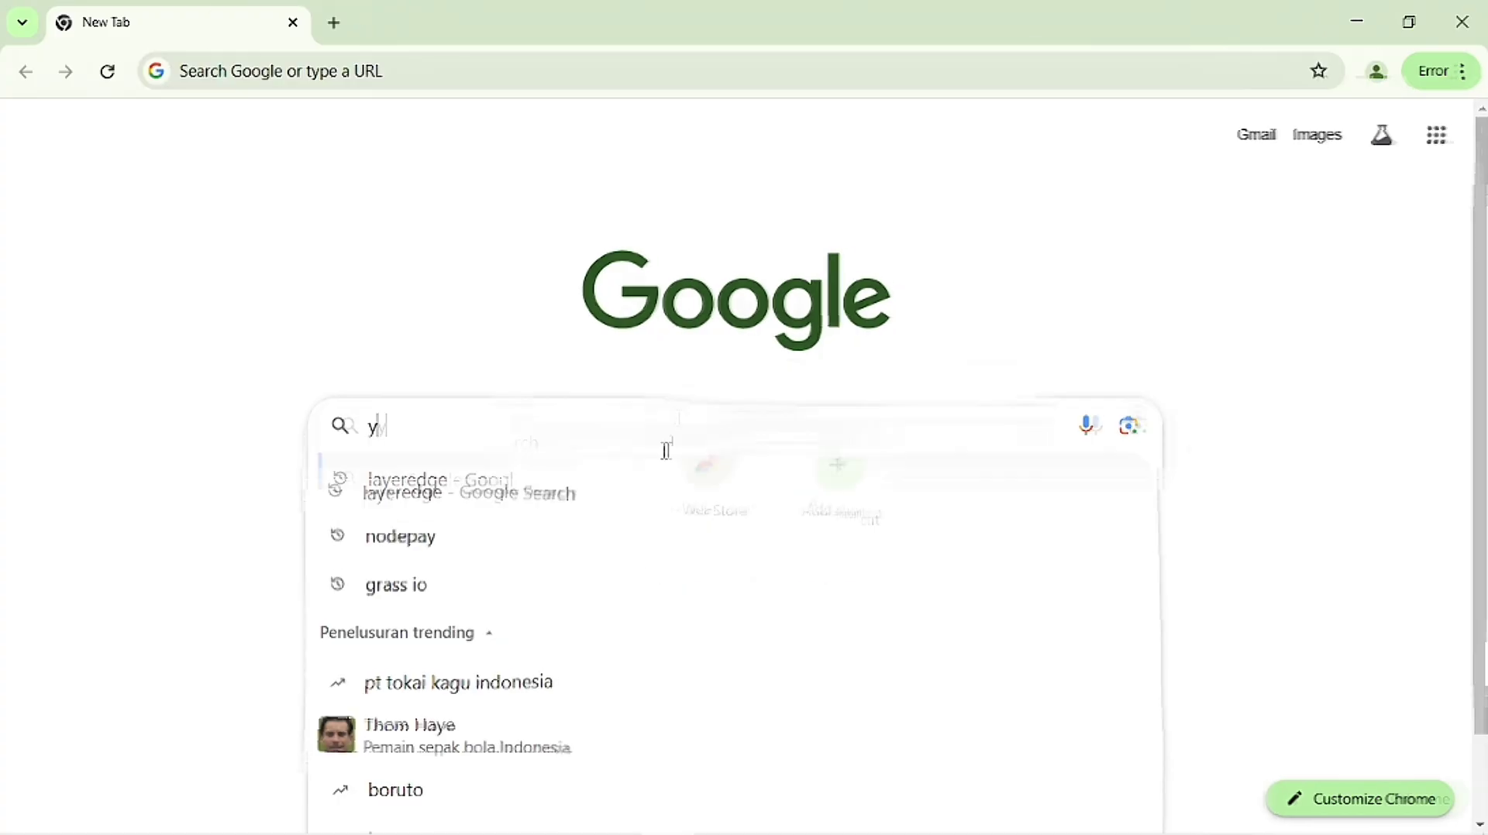
pyautogui.write('t')
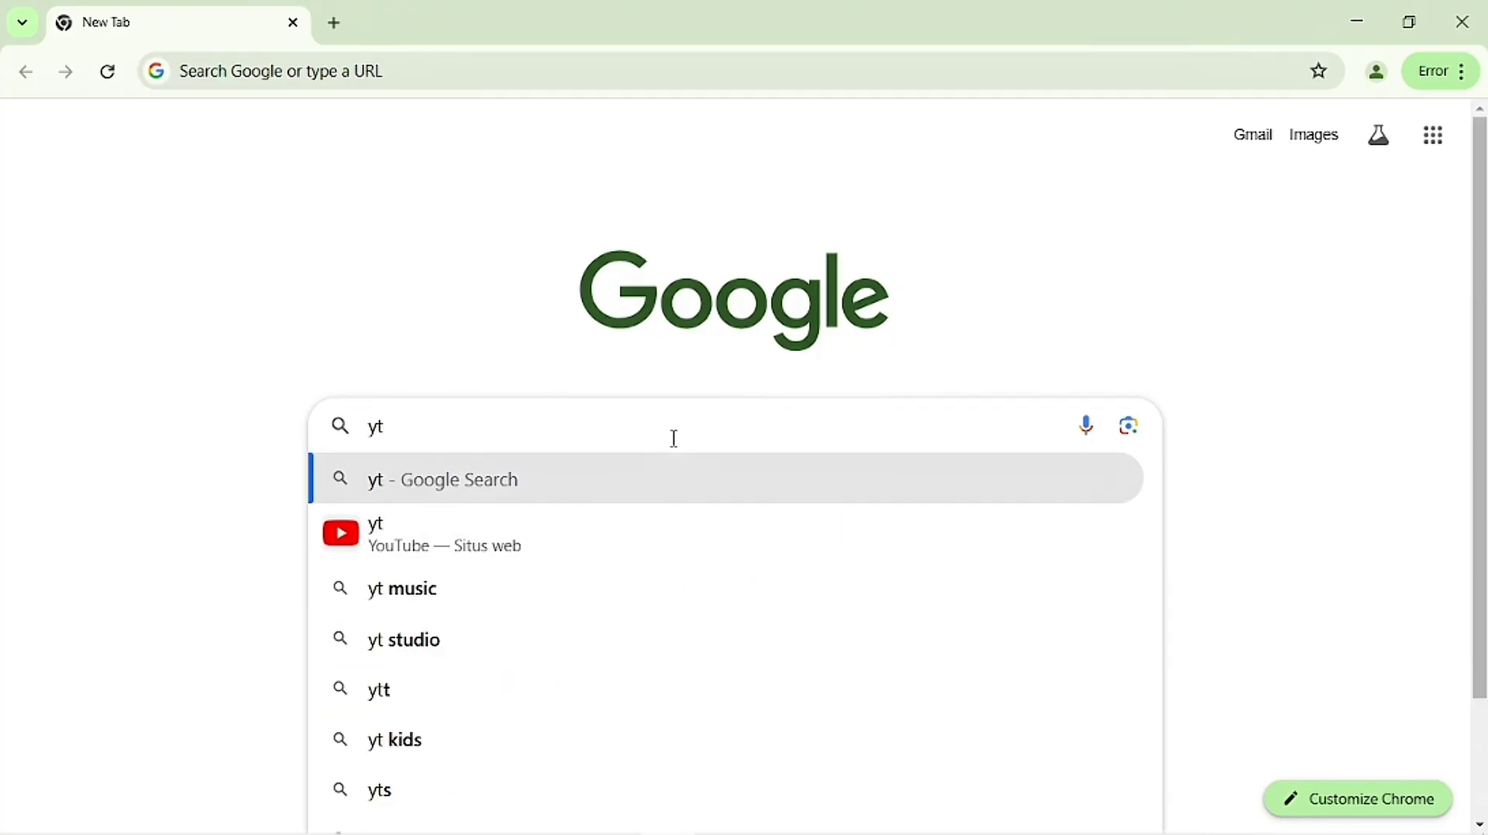
pyautogui.press('Return')
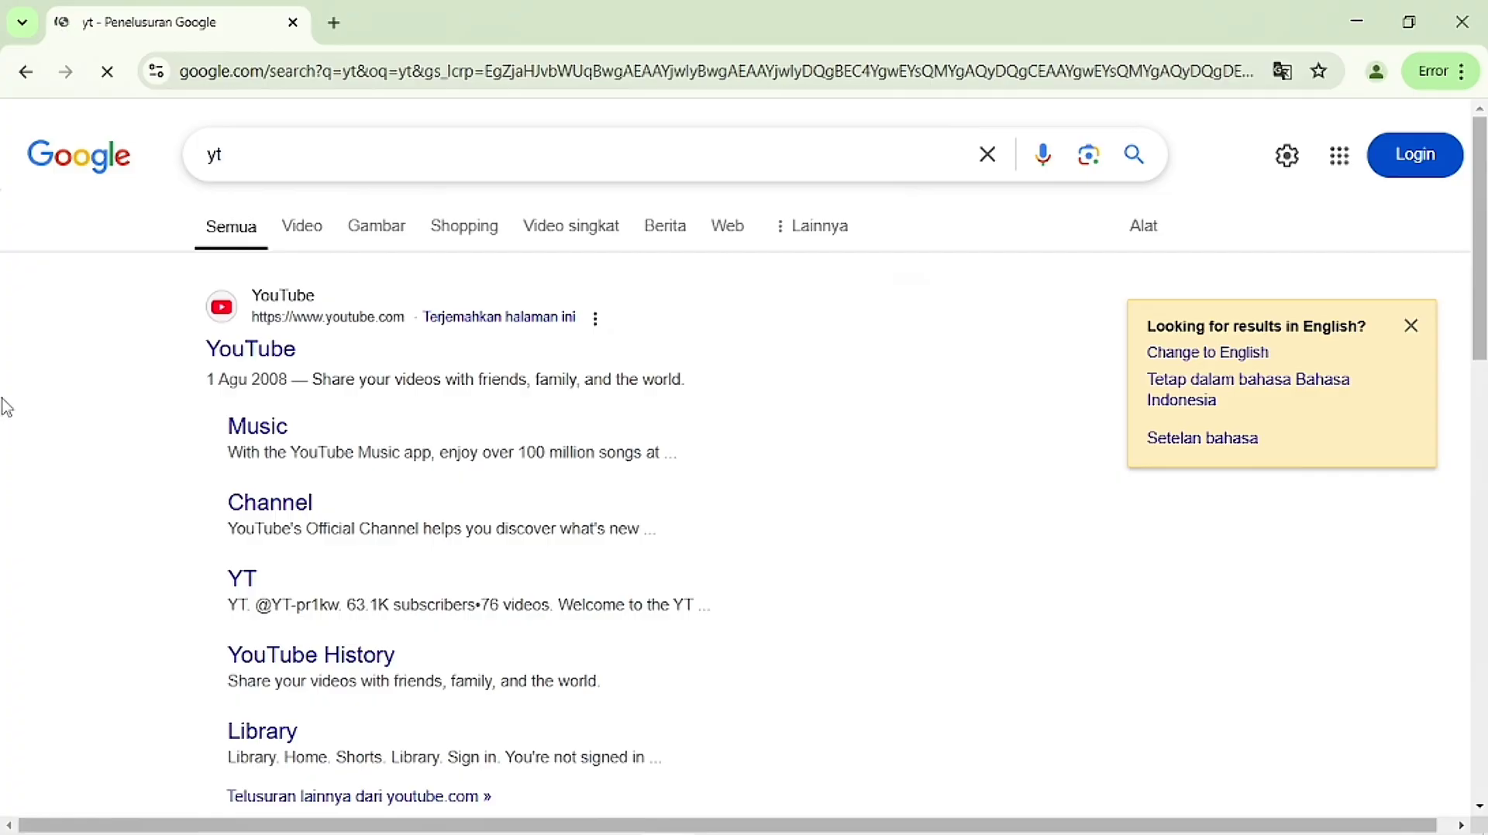
pyautogui.rightClick(223, 358)
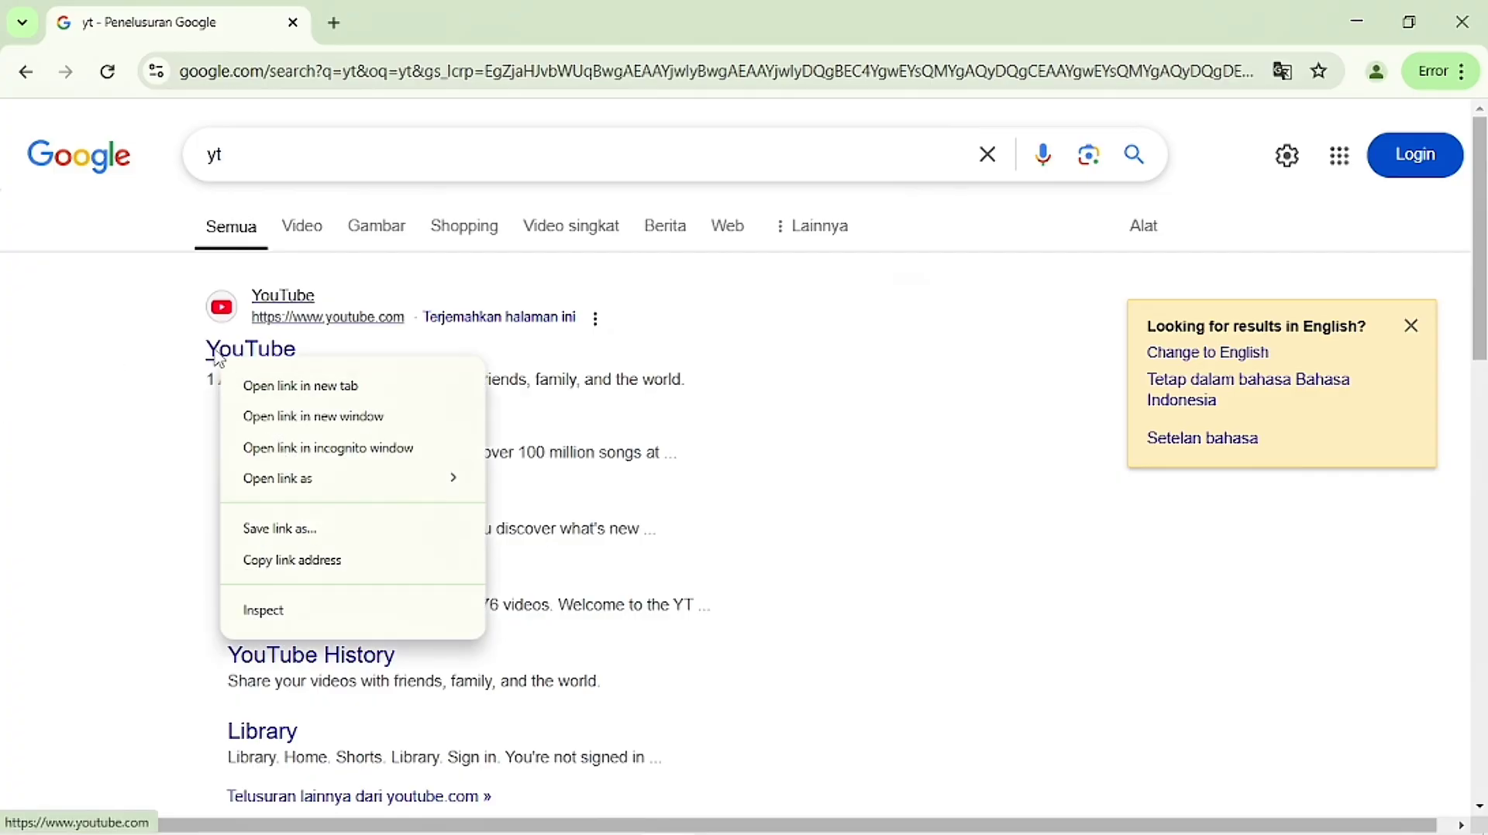
pyautogui.click(266, 384)
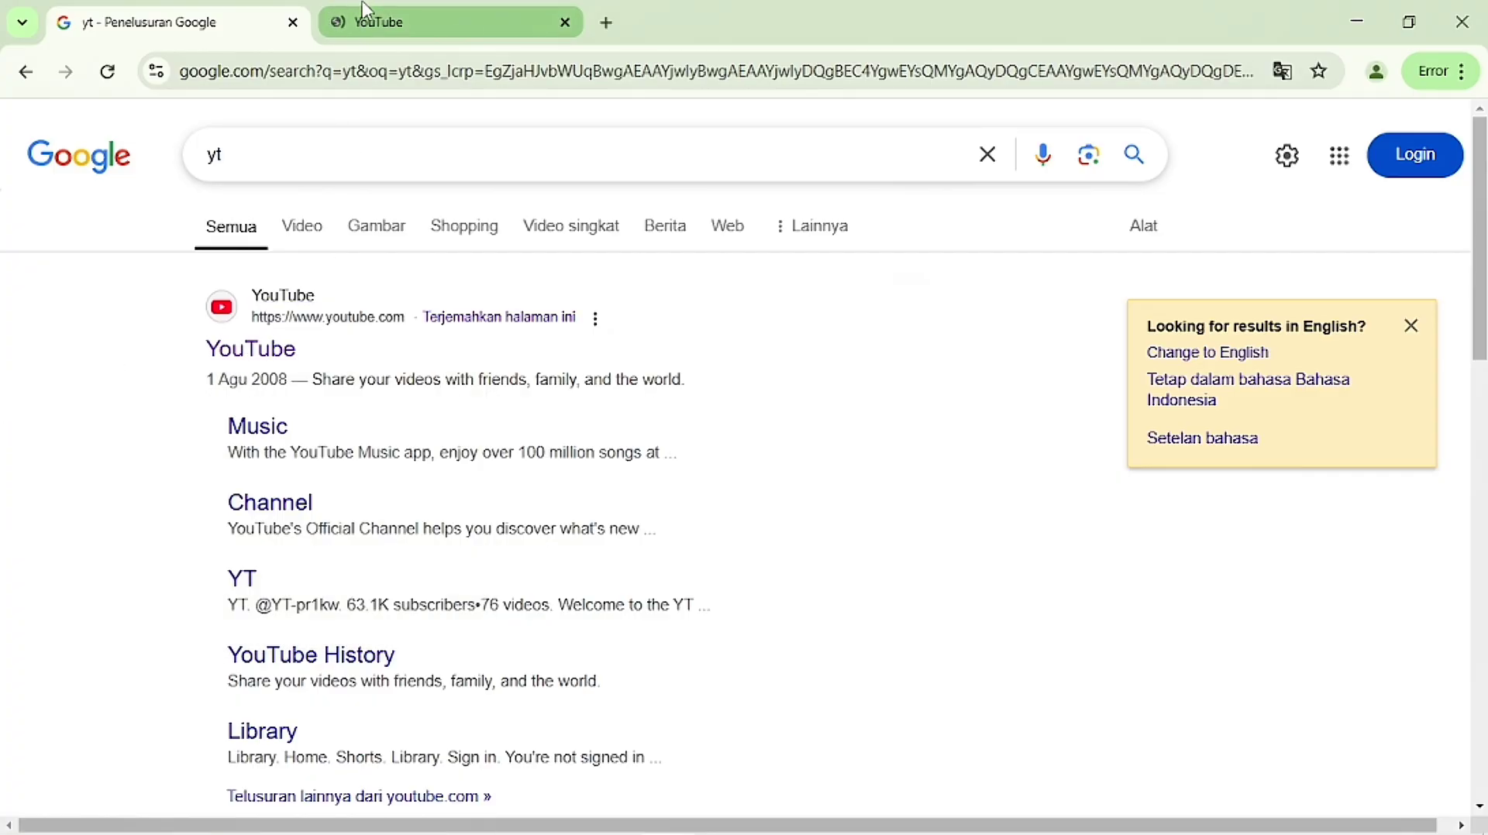
# Step: Search YouTube for 'musik' and check the results load
pyautogui.click(364, 15)
pyautogui.write('musik')
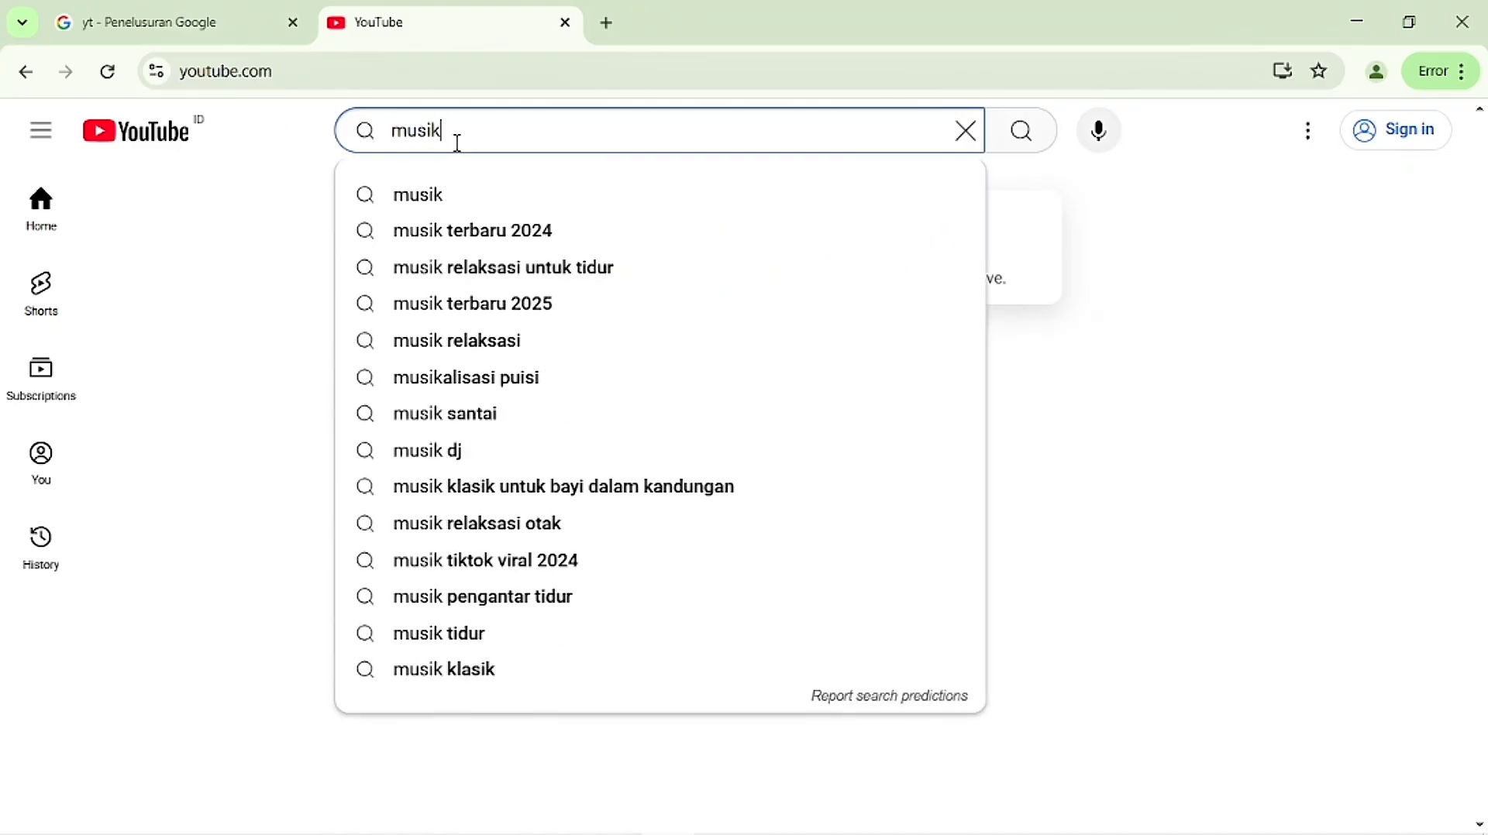
pyautogui.press('Return')
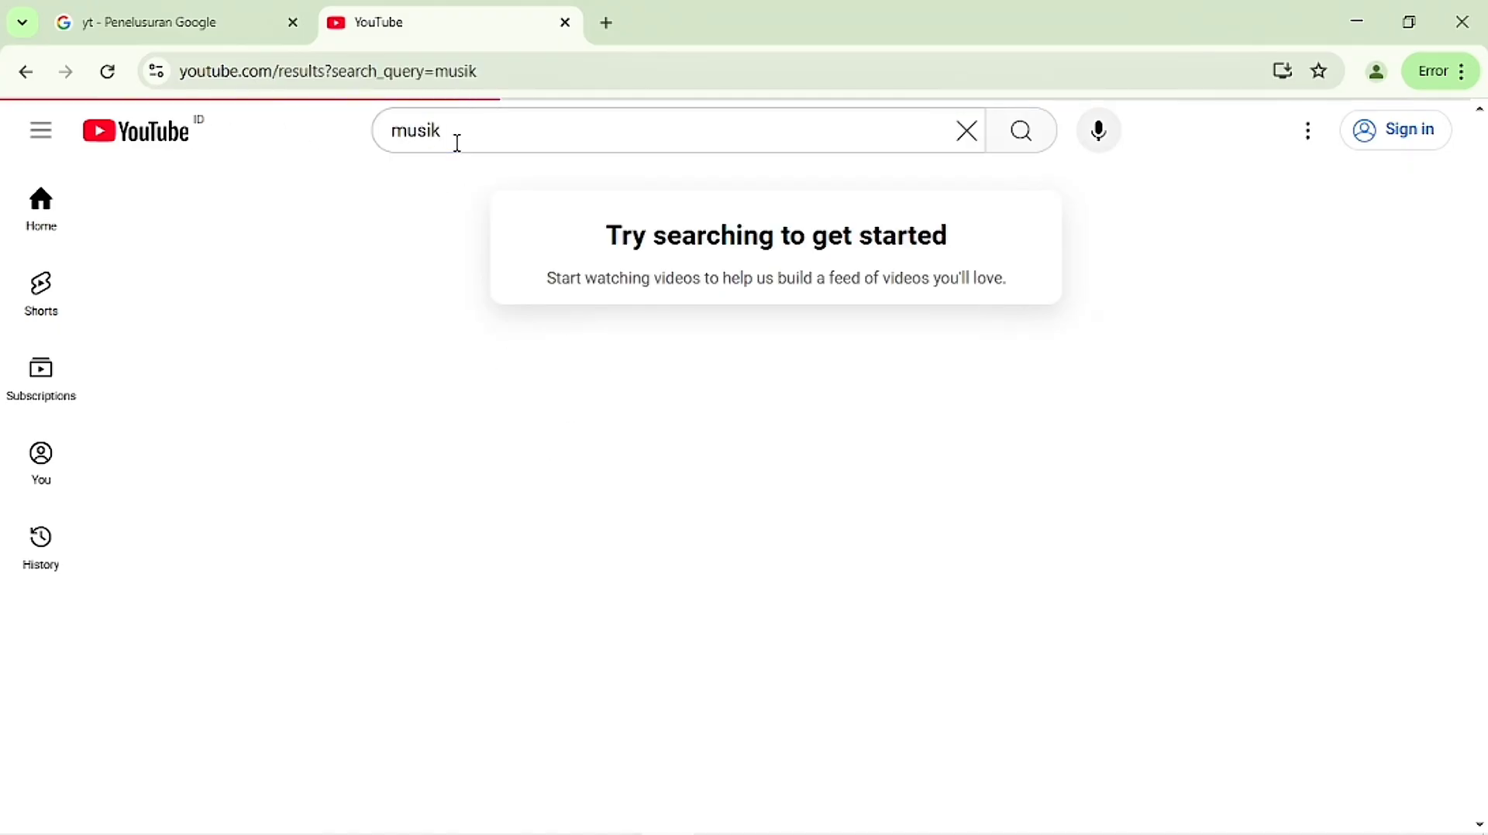
pyautogui.scroll(-4, 439, 326)
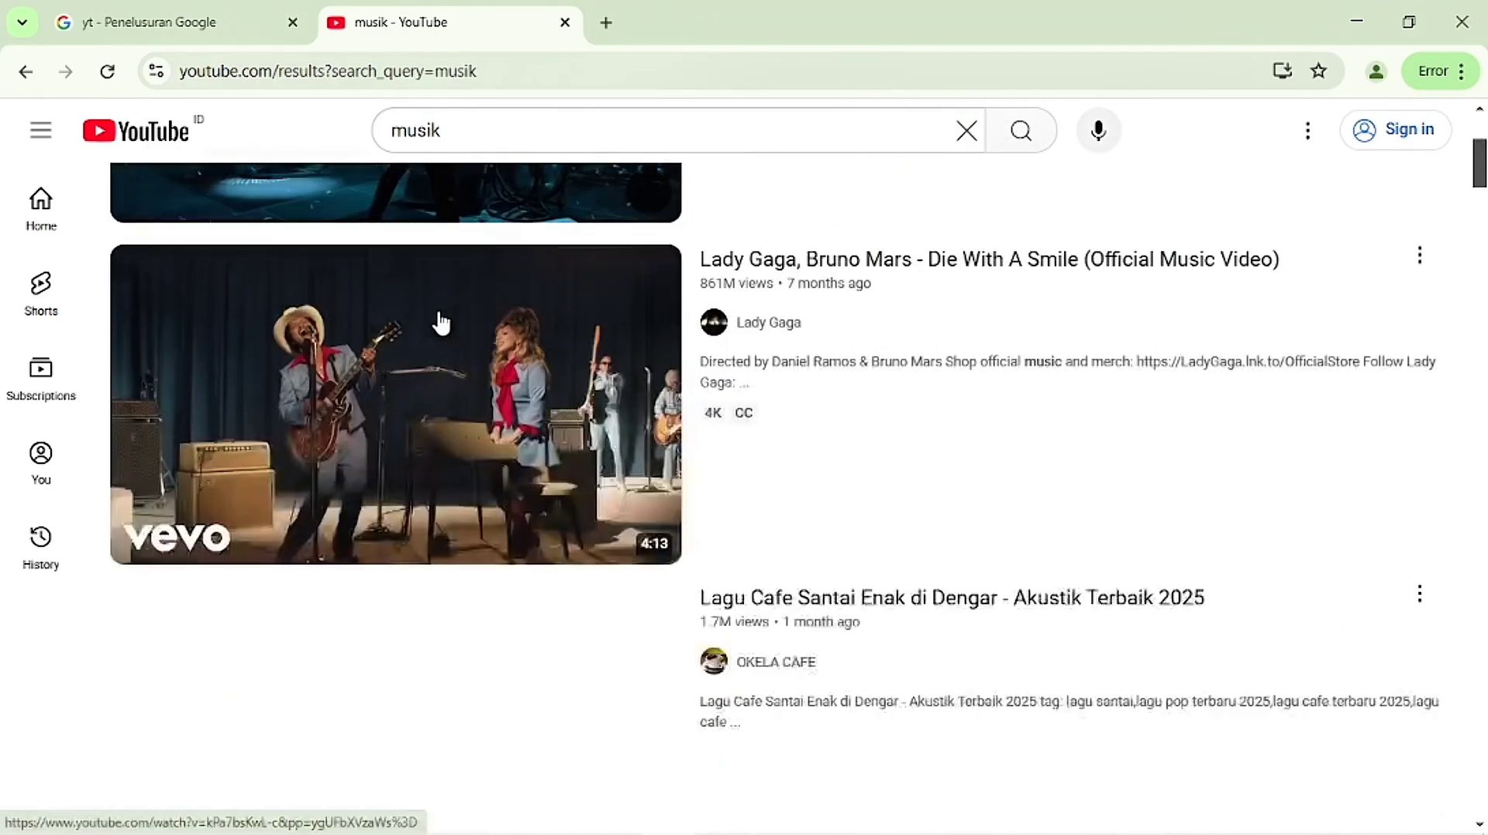
pyautogui.scroll(1, 439, 326)
pyautogui.scroll(-4, 439, 324)
pyautogui.scroll(7, 437, 322)
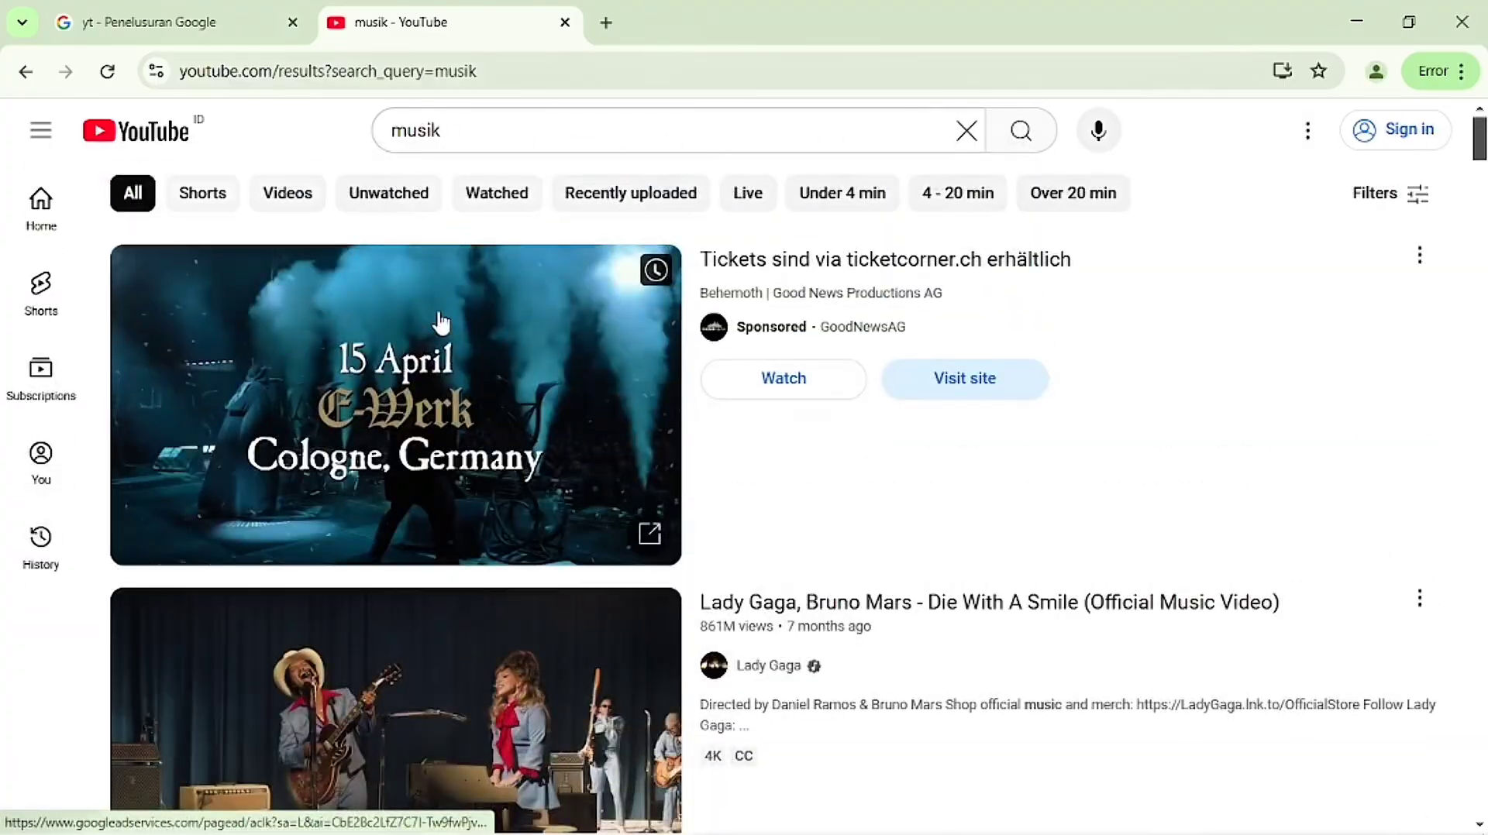
# Step: In a new tab, load smkgunadharmanusantara.sch.id, which shows 'This site can't be reached'
pyautogui.click(607, 26)
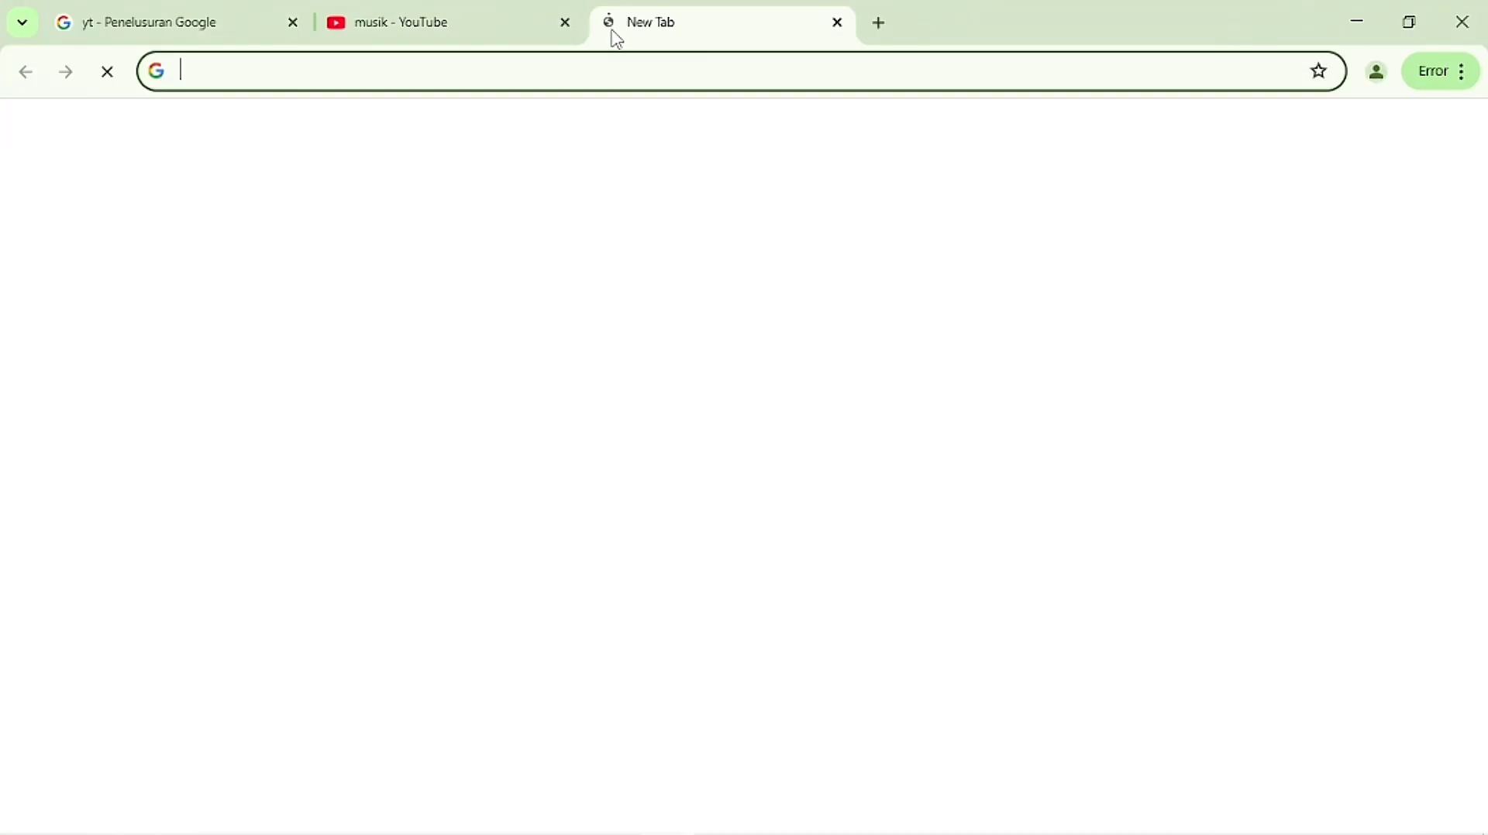
pyautogui.click(194, 75)
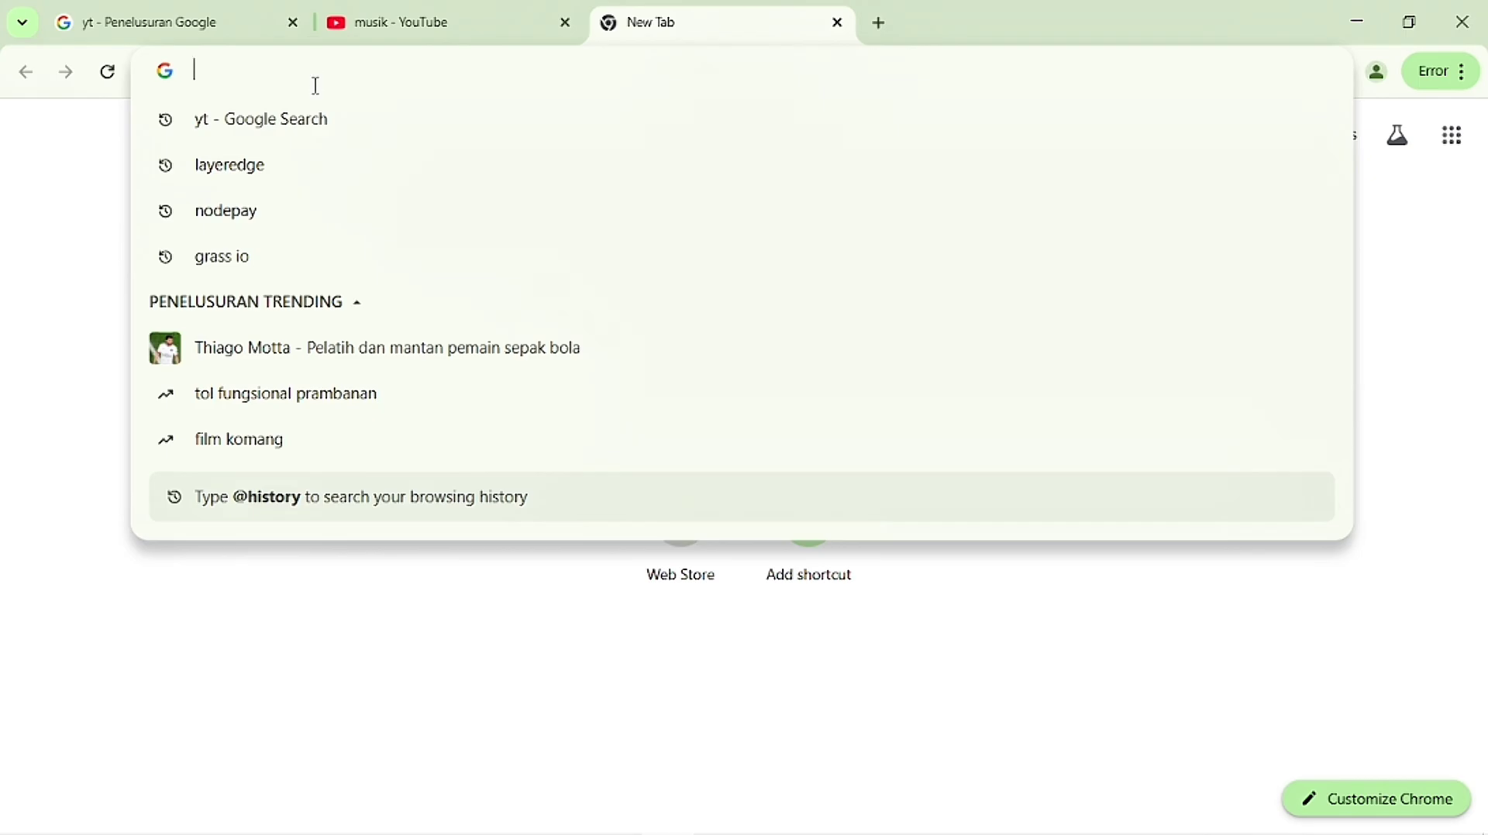
pyautogui.write('s')
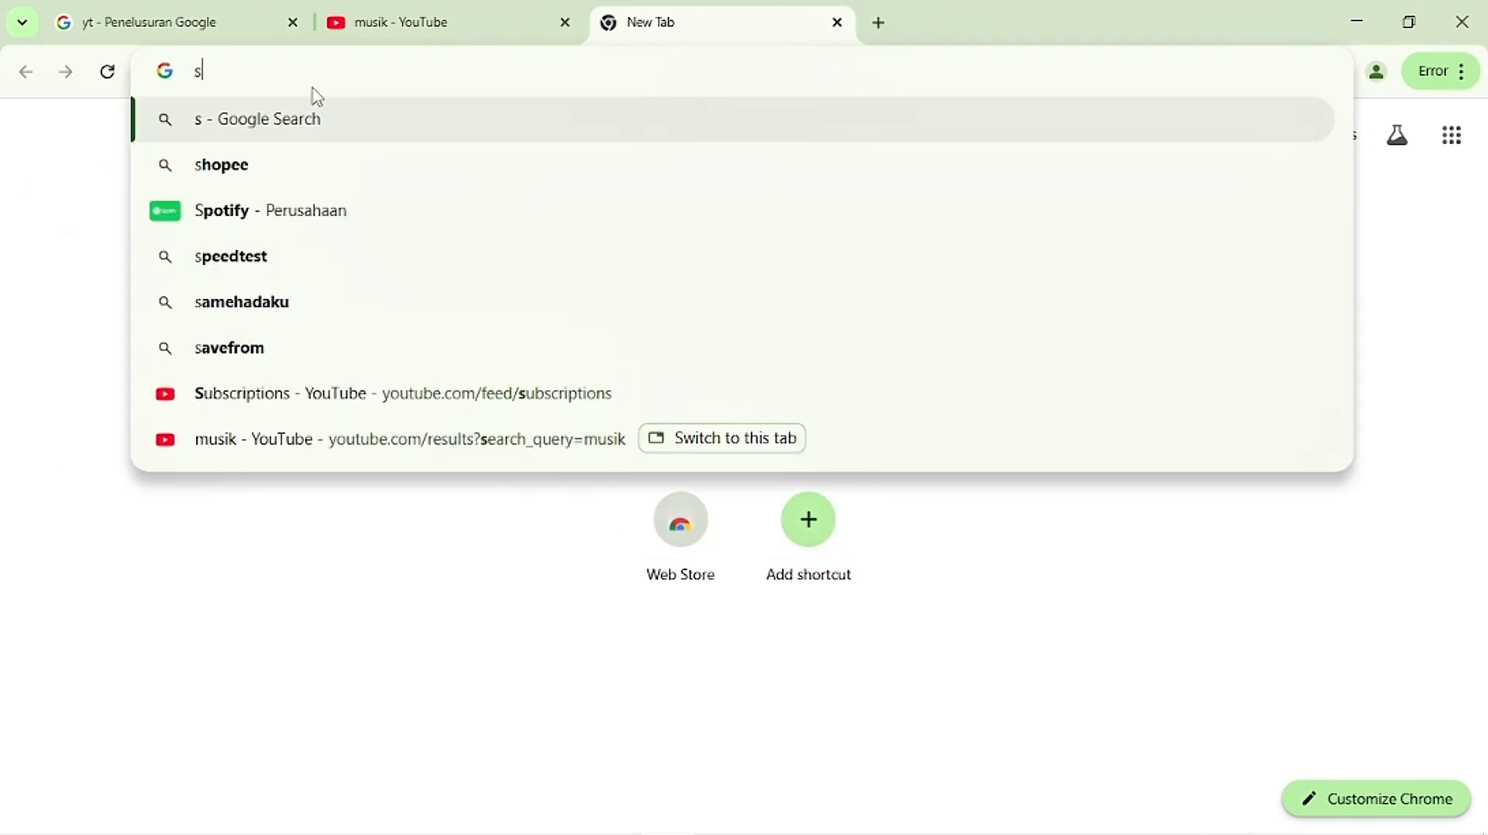
pyautogui.write('mkgunadhar')
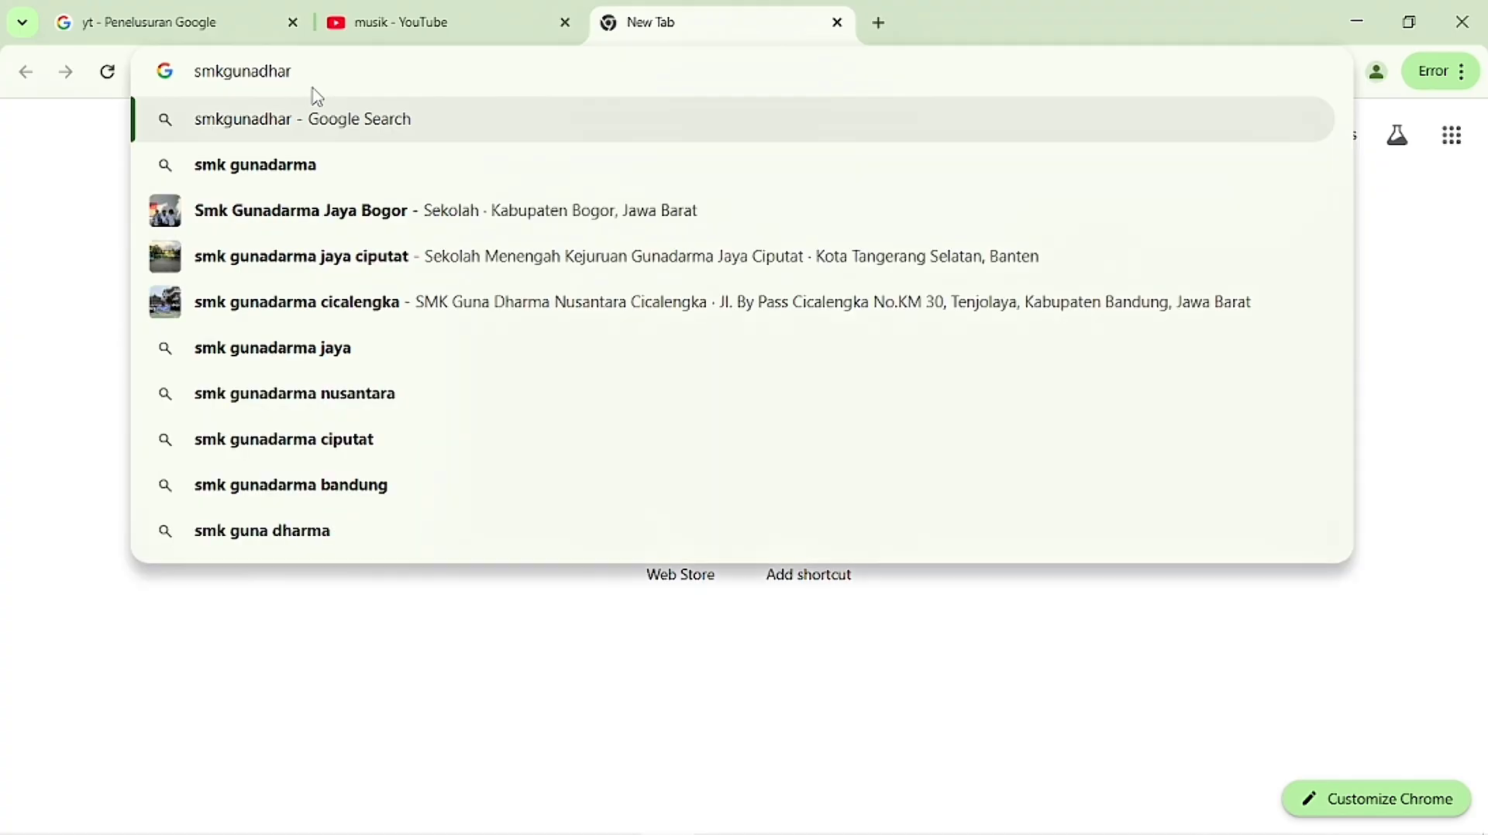
pyautogui.write('manusantara')
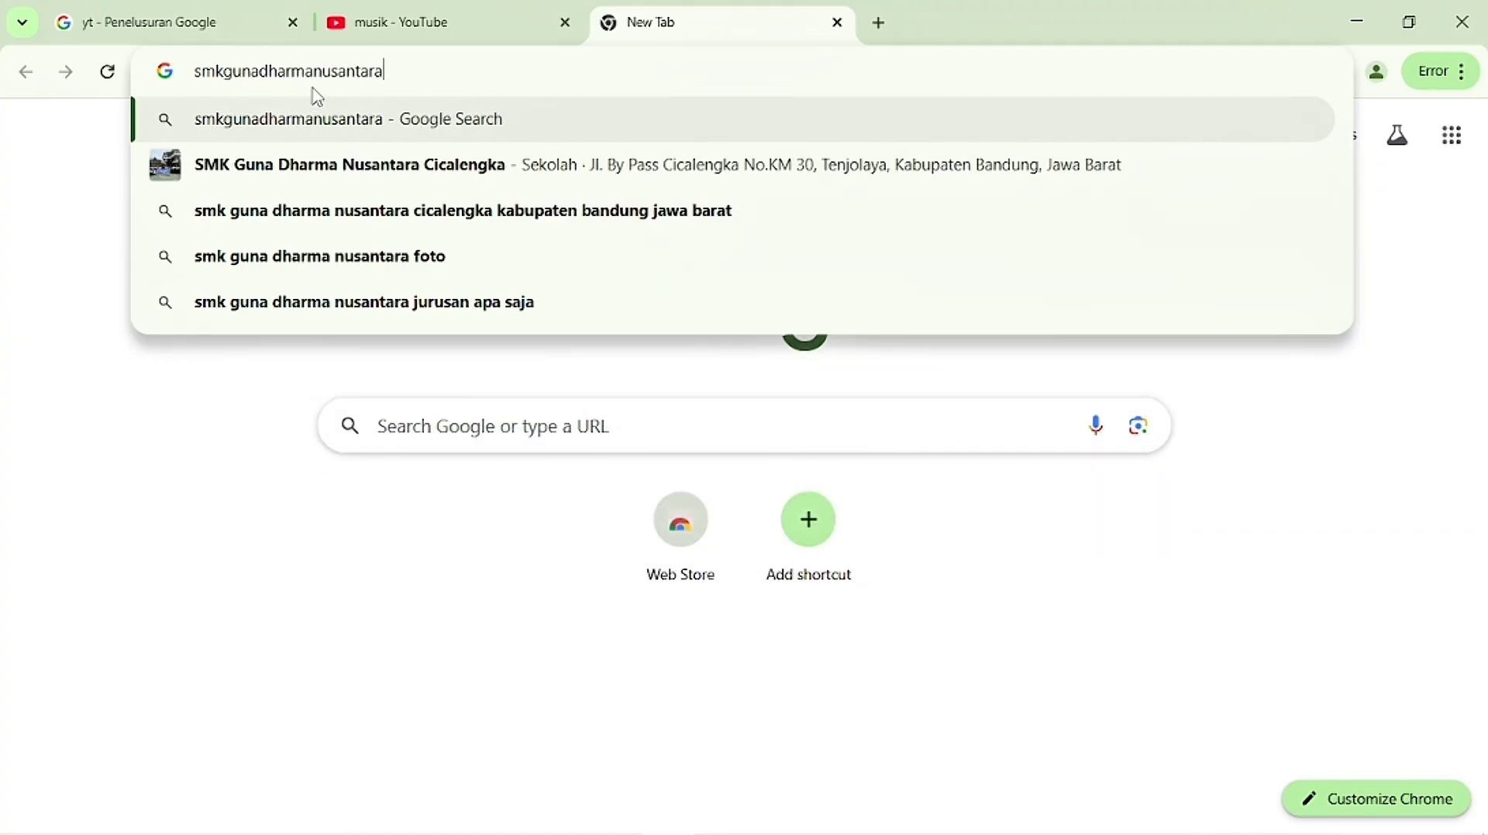
pyautogui.write('.sck.')
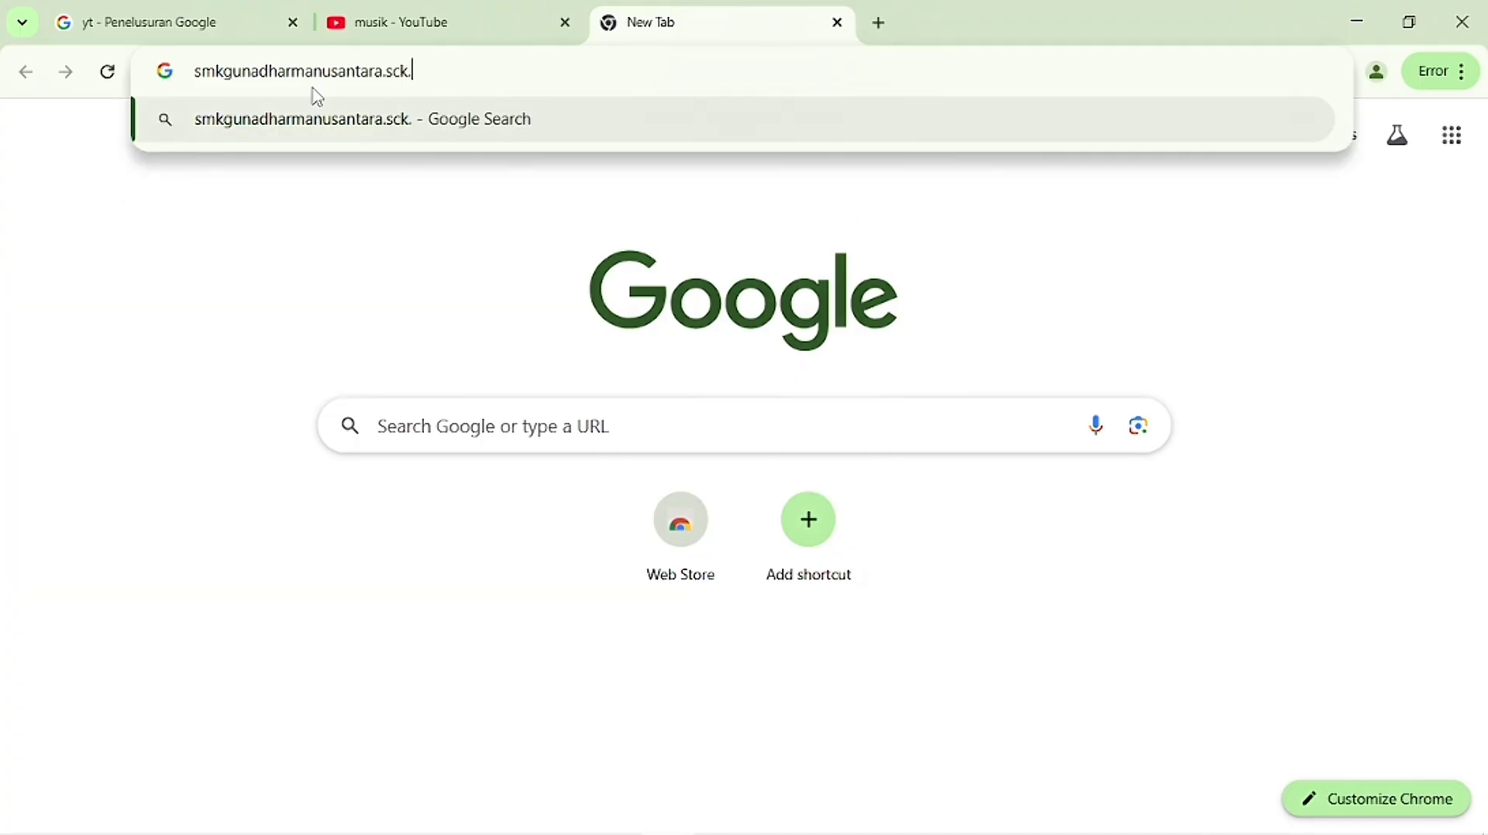
pyautogui.write('o')
pyautogui.press('BackSpace')
pyautogui.write('id')
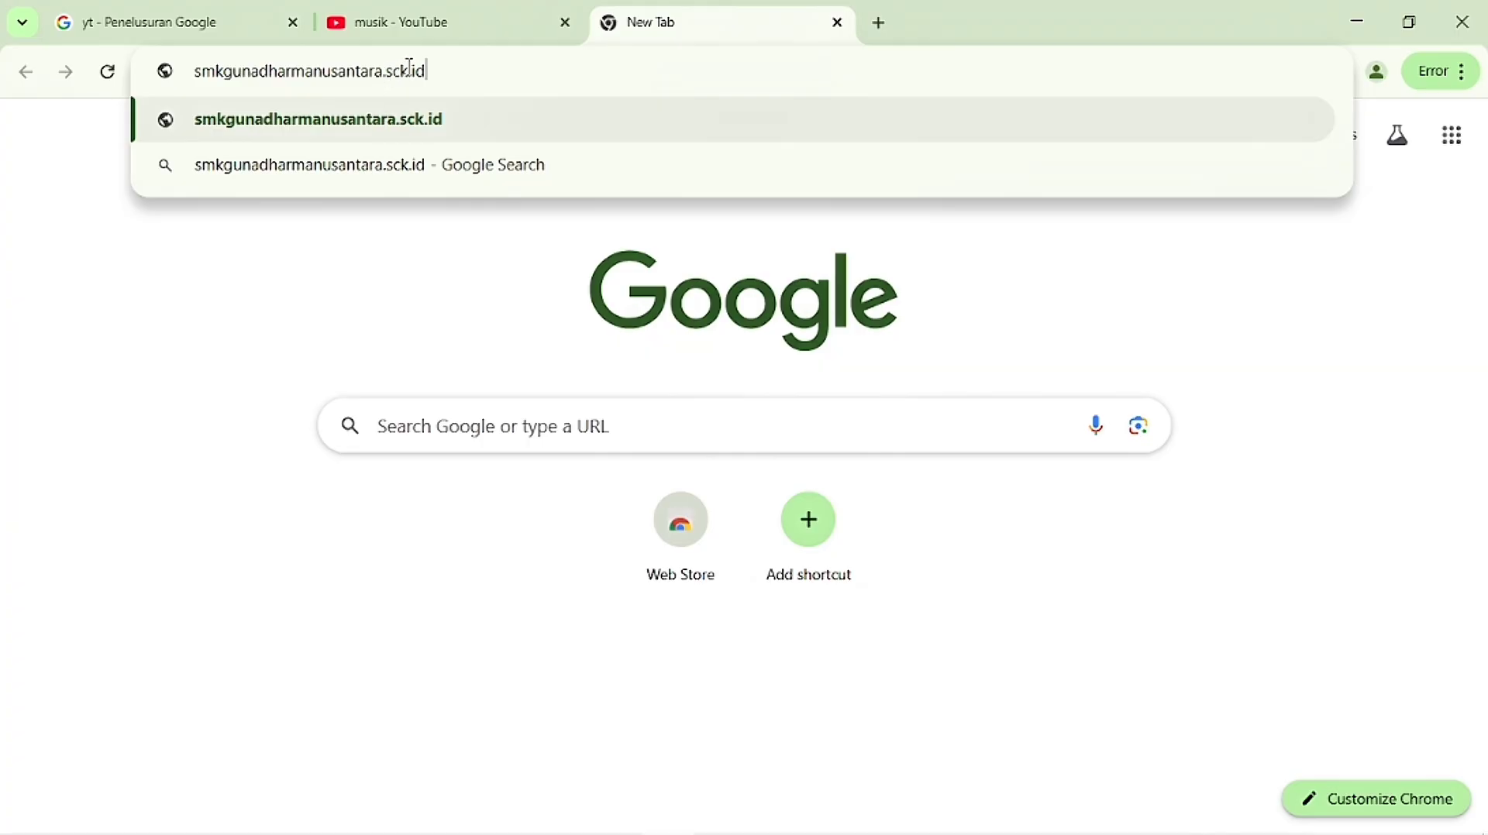
pyautogui.press('BackSpace')
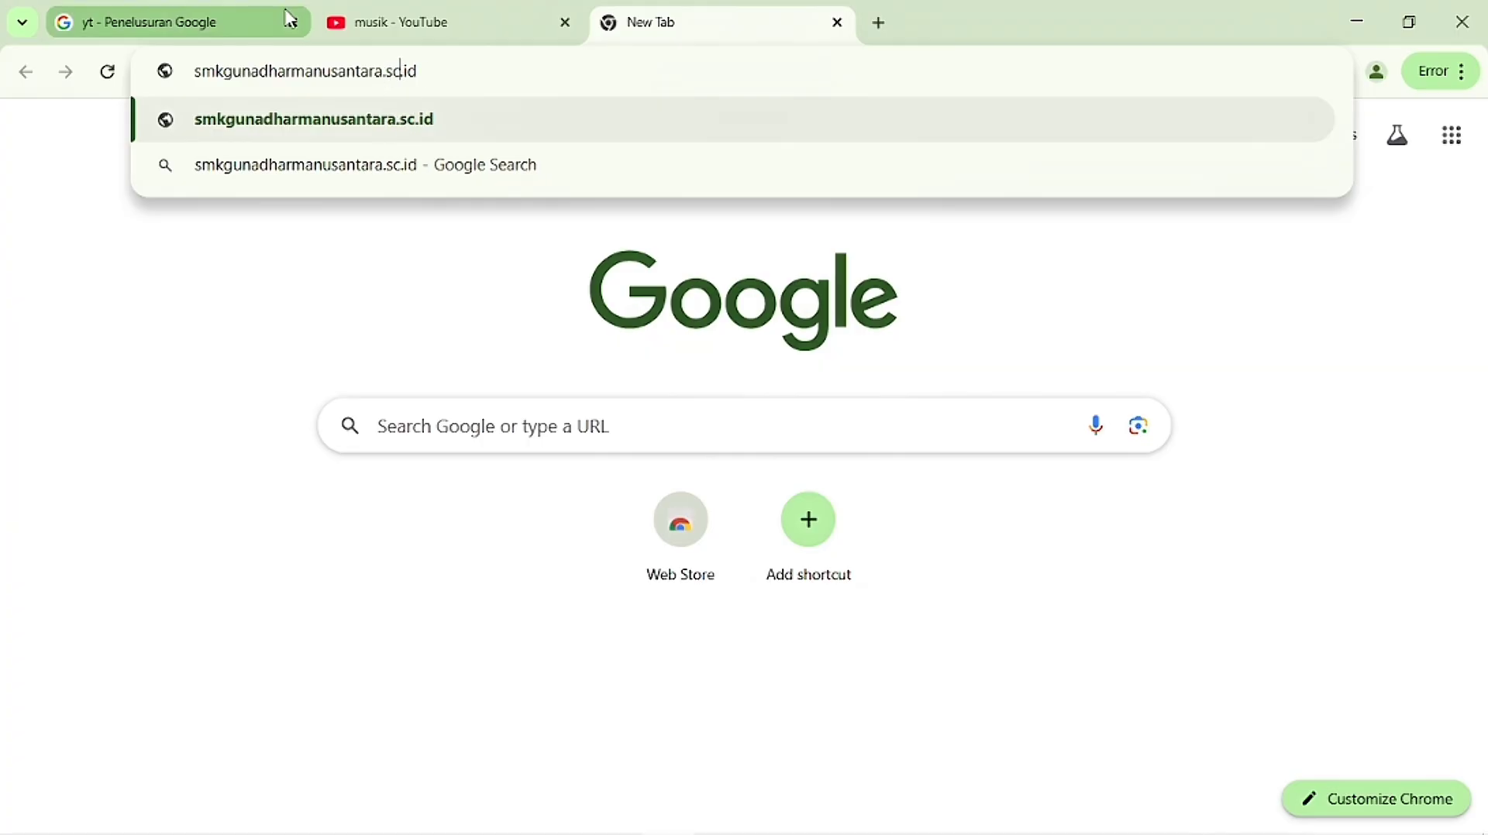
pyautogui.write('h')
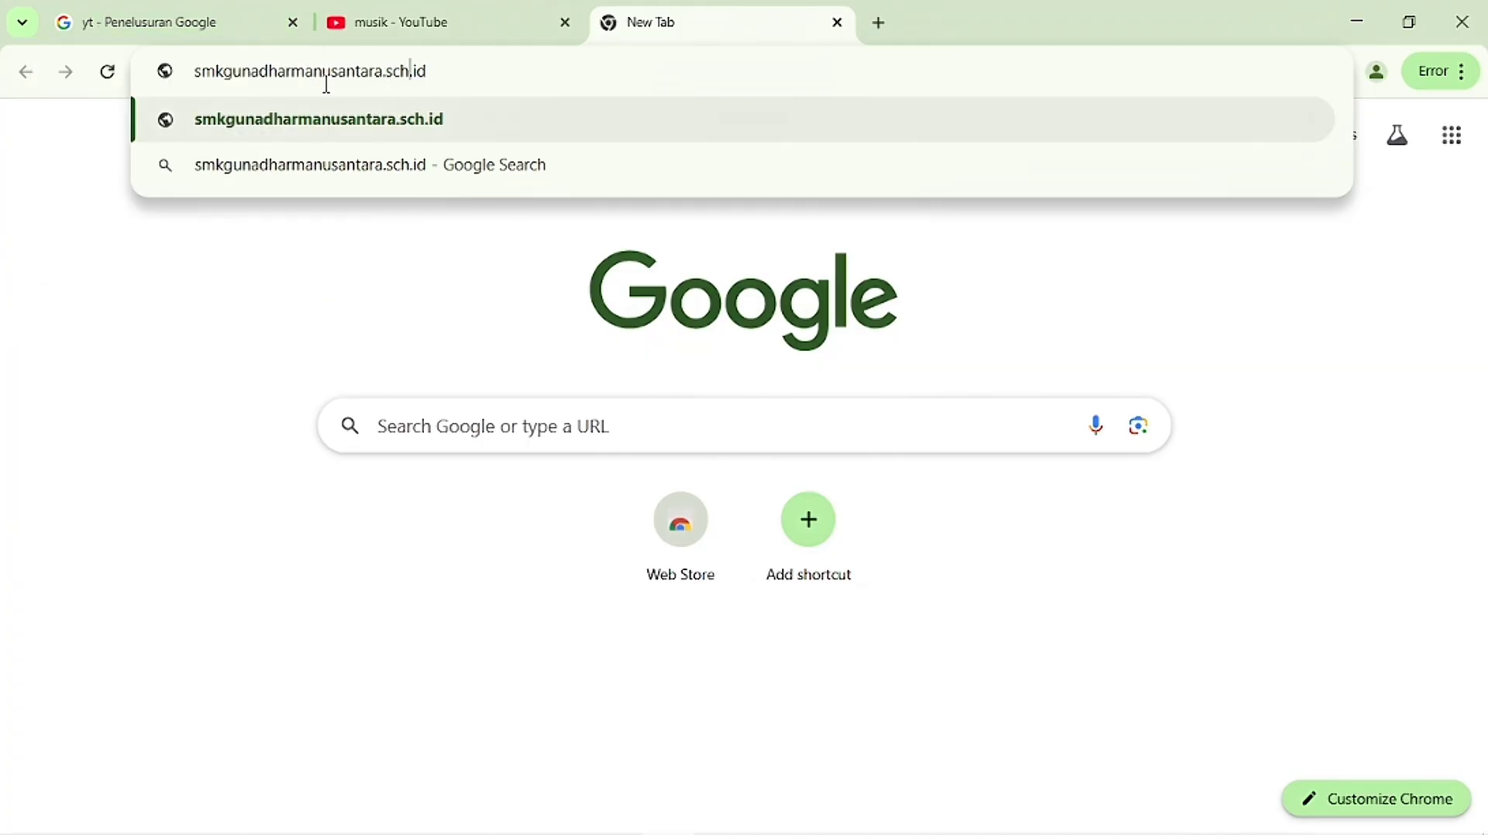
pyautogui.press('Return')
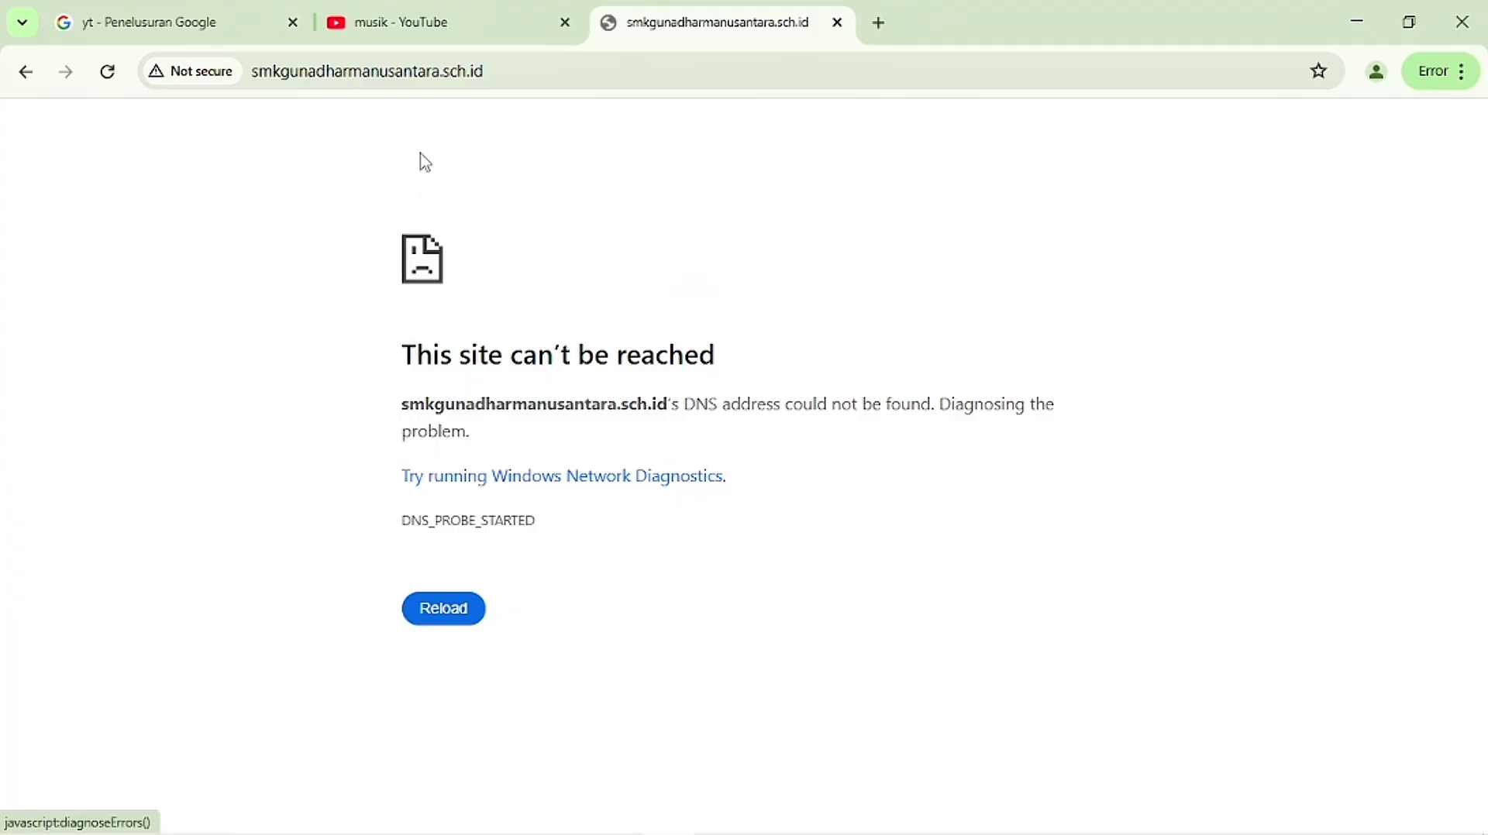
# Step: Load linux.org in a new tab, briefly glancing back at the school-site tab
pyautogui.click(879, 23)
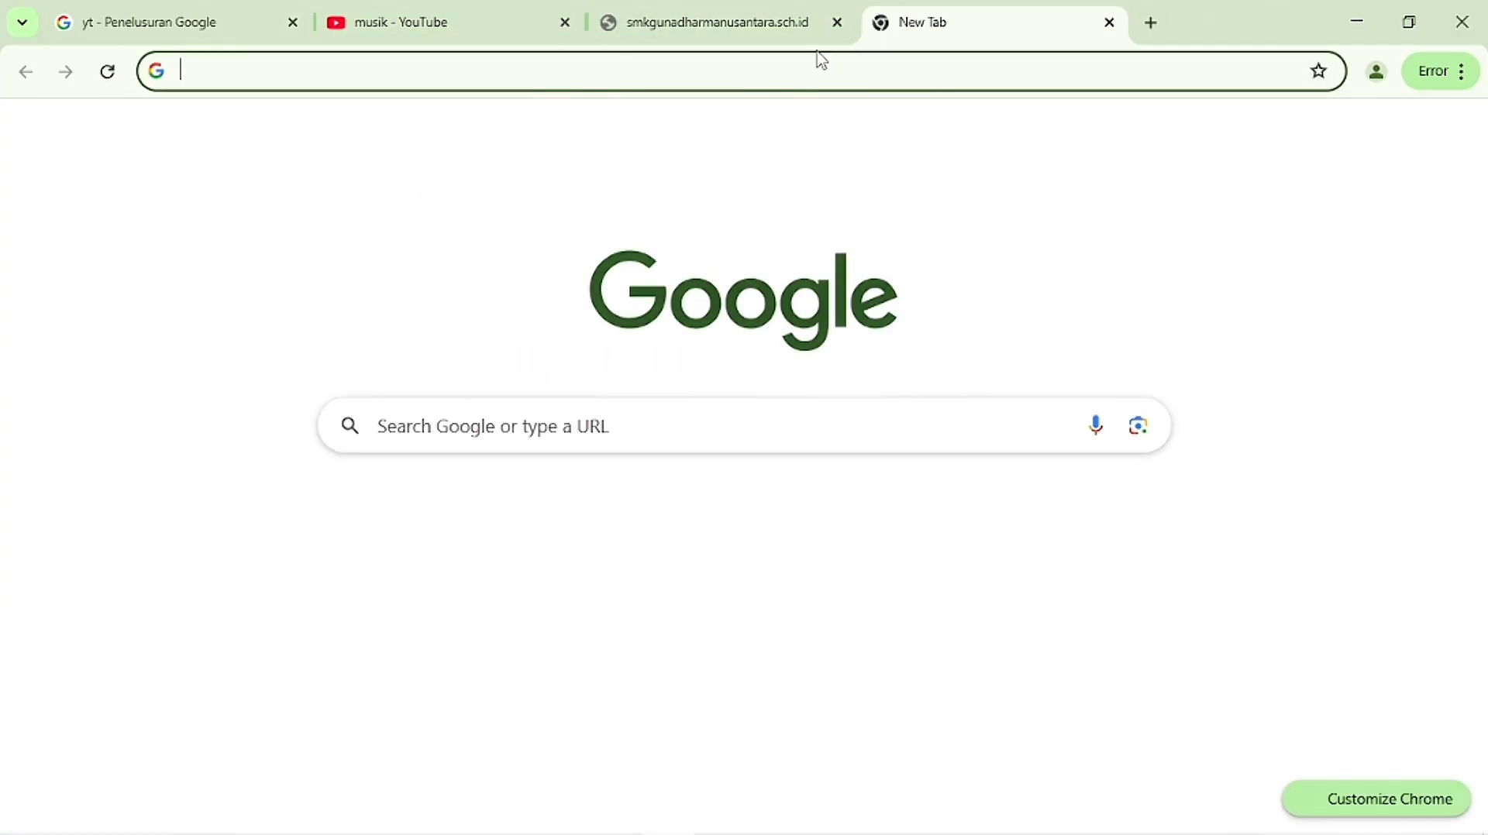
pyautogui.click(428, 75)
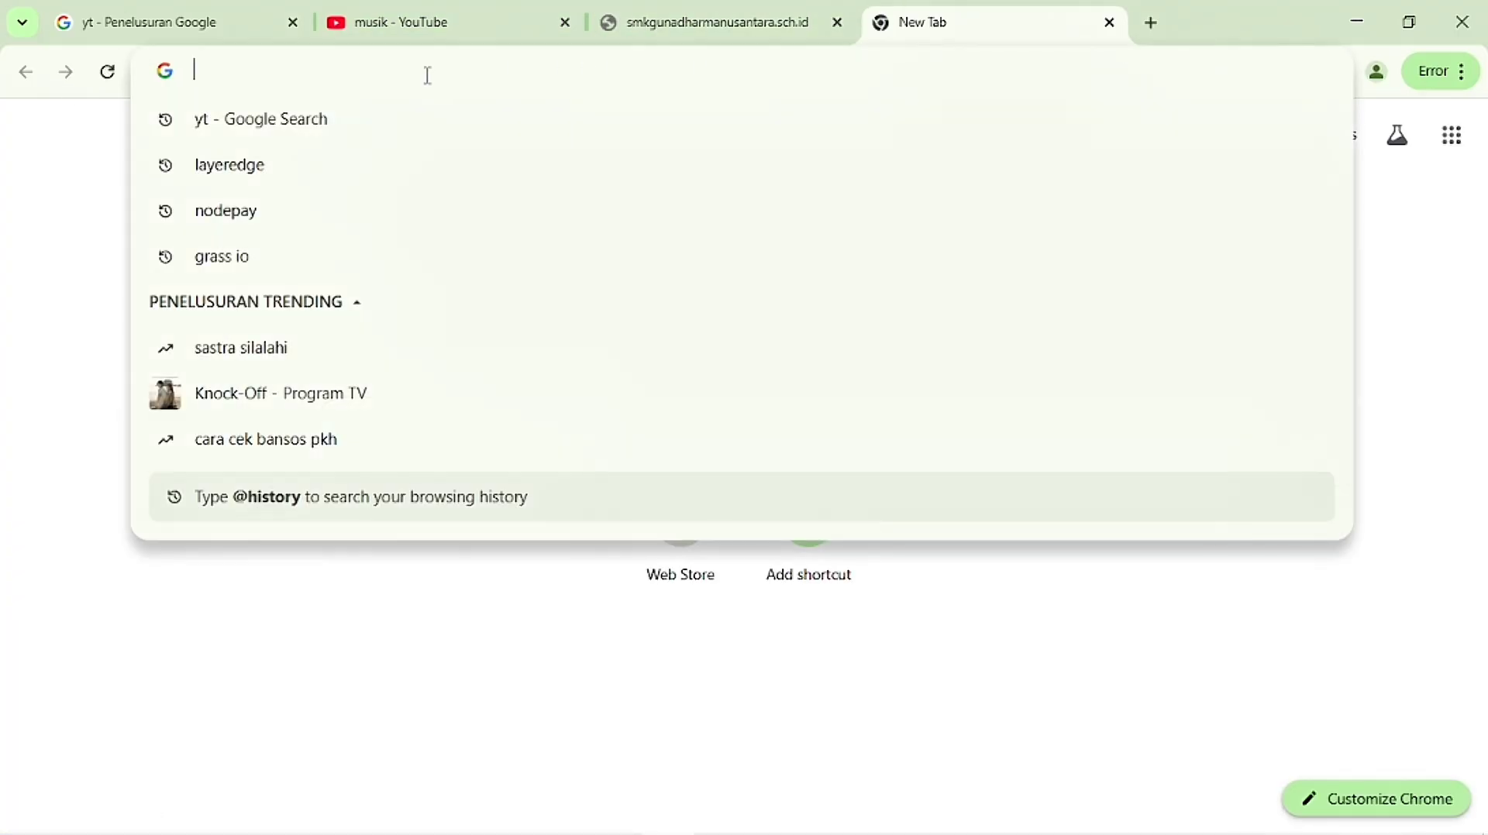
pyautogui.write('linu')
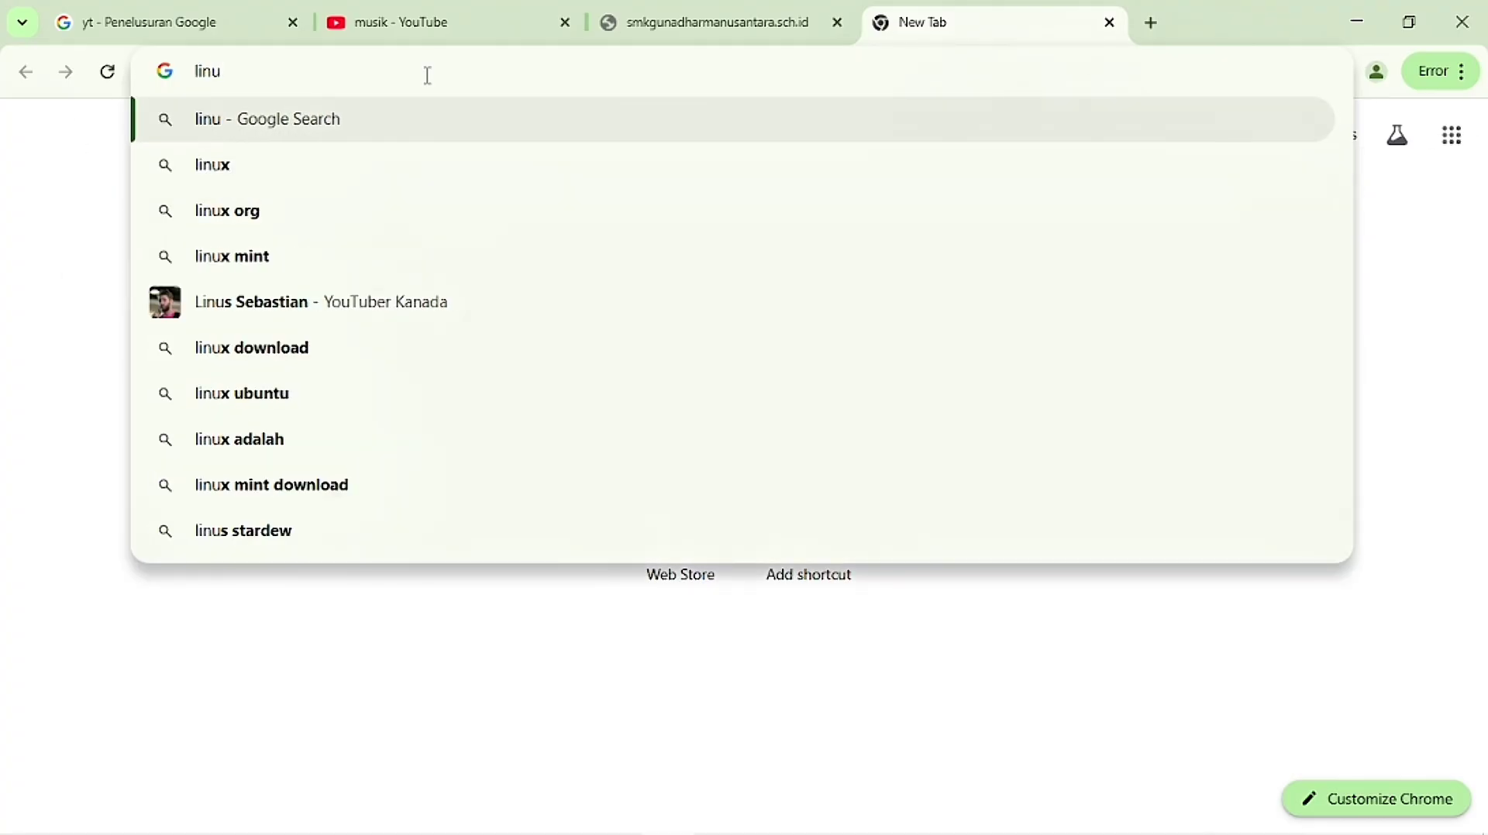
pyautogui.write('x.o')
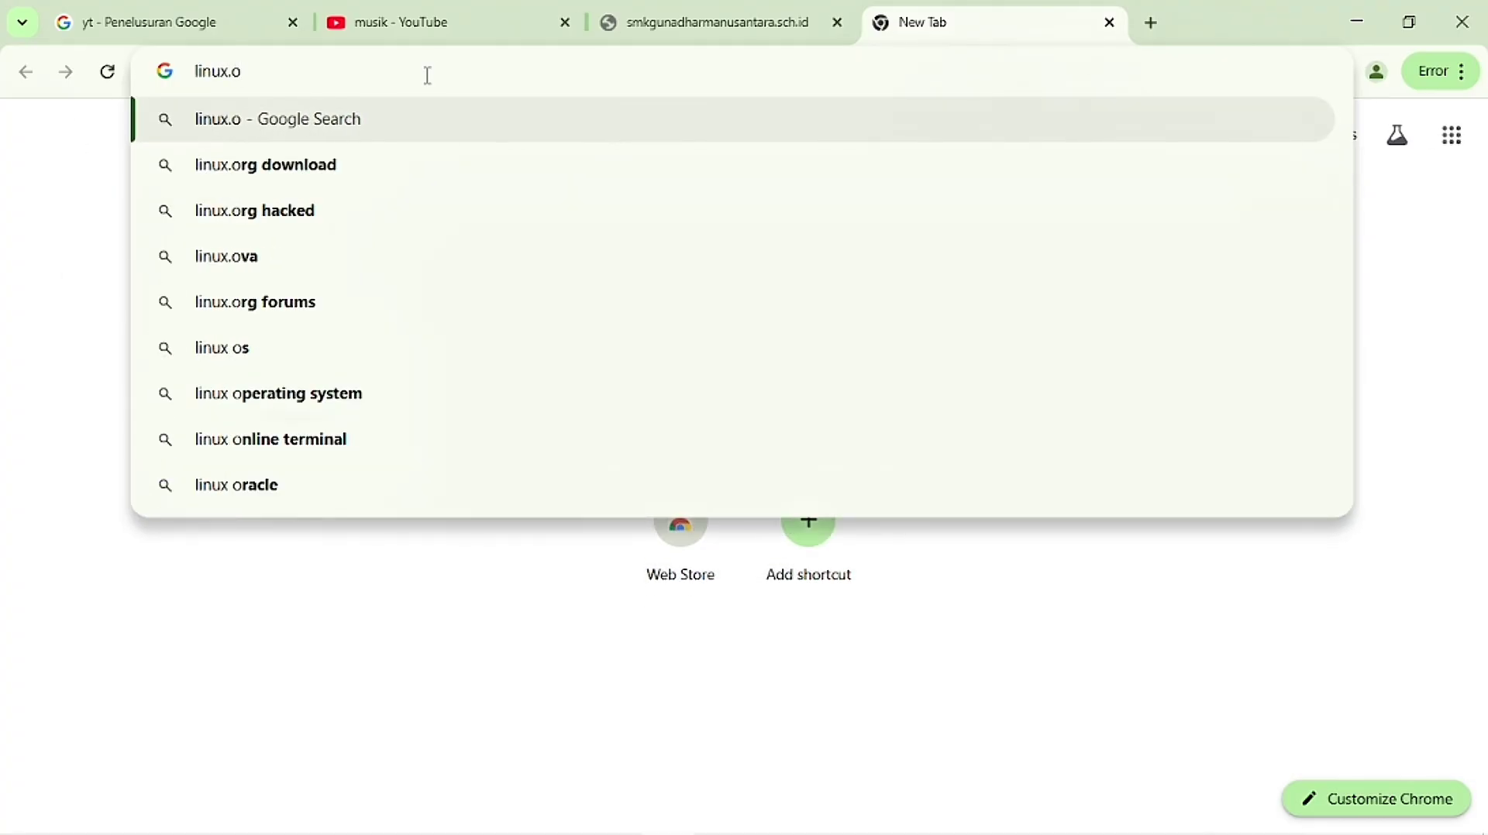
pyautogui.write('rg')
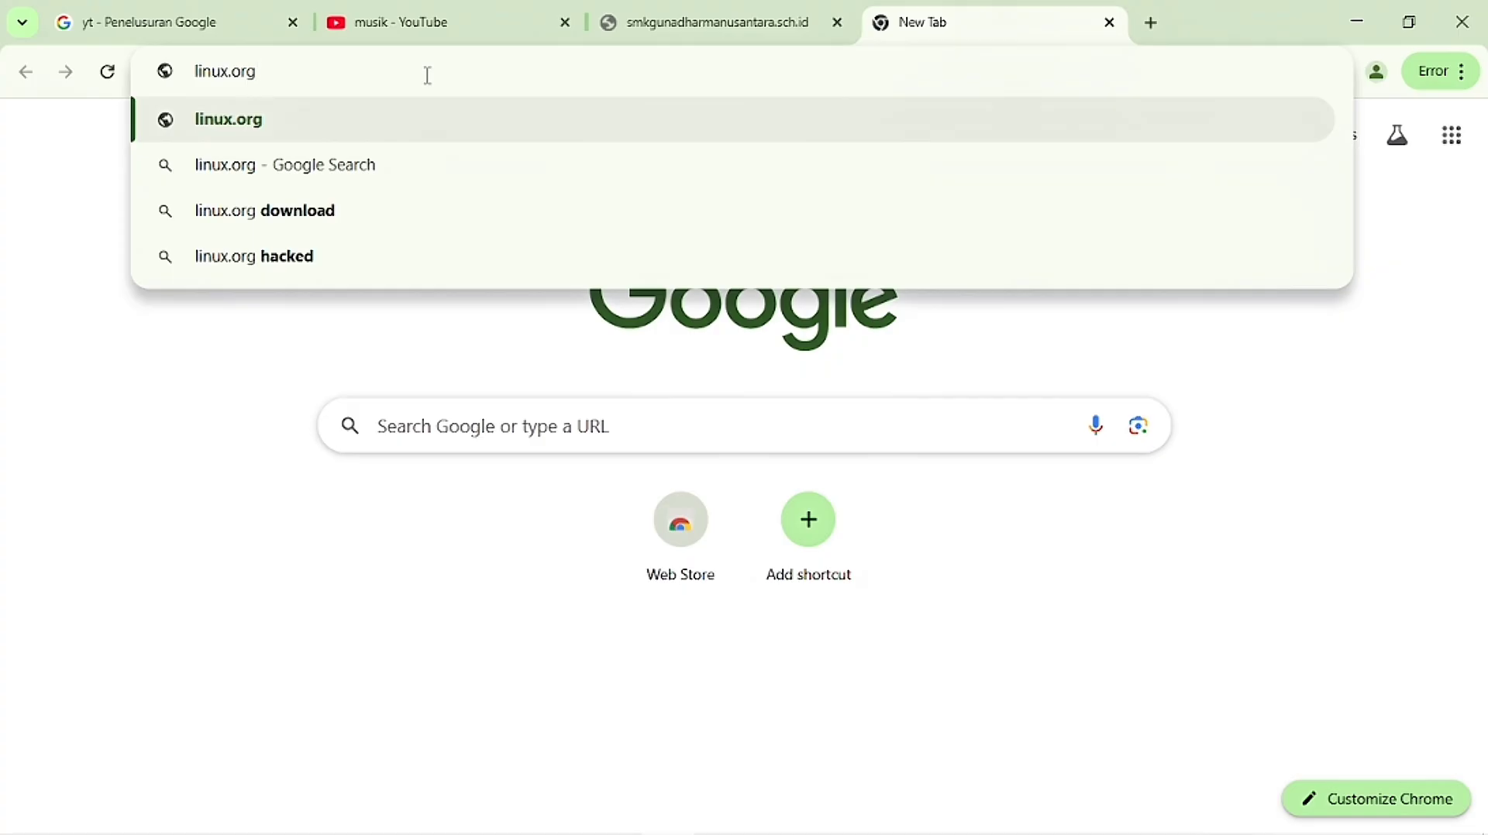
pyautogui.press('Return')
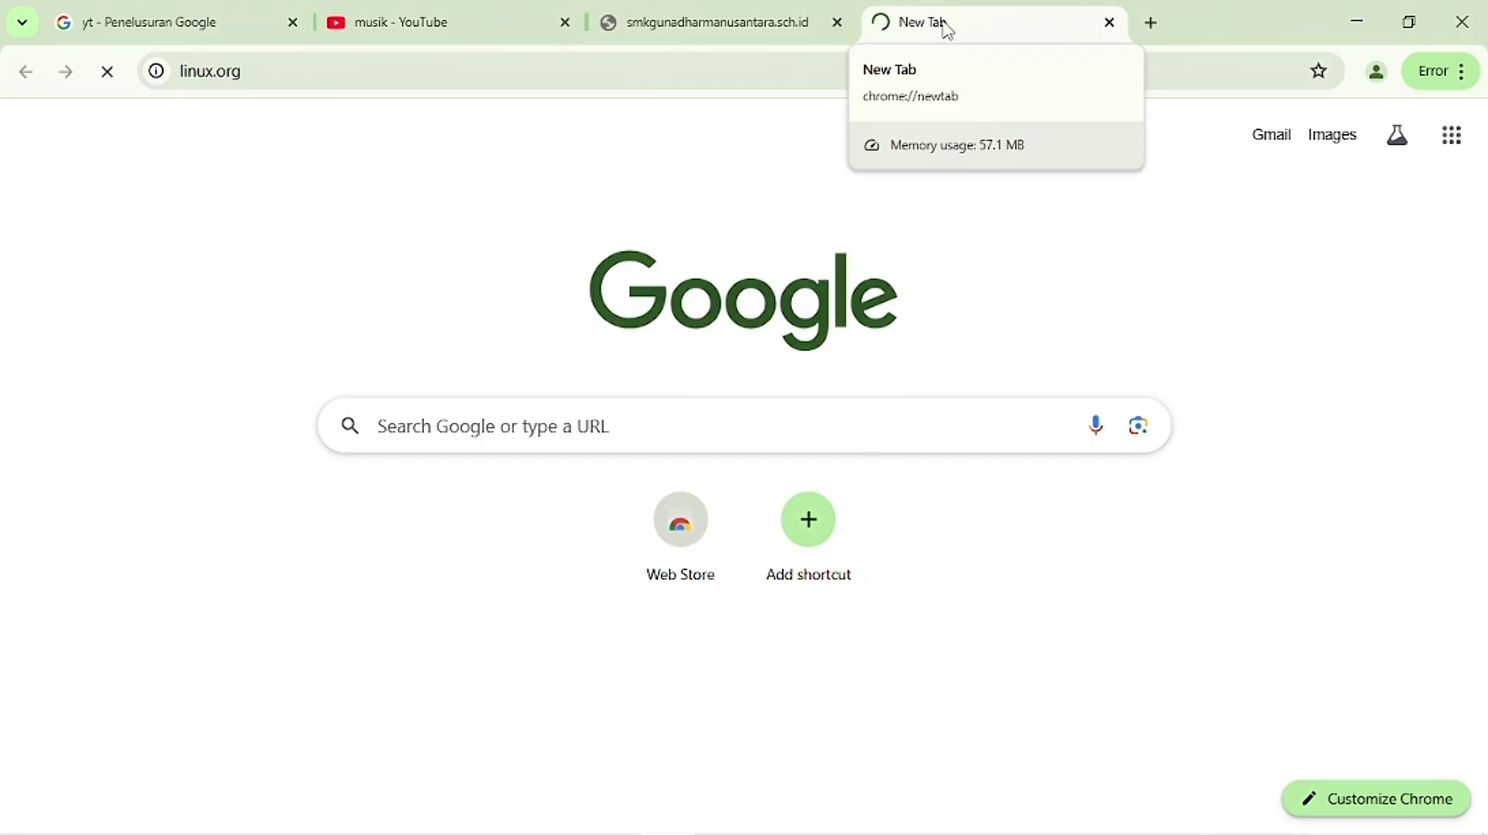
pyautogui.click(797, 36)
pyautogui.click(950, 37)
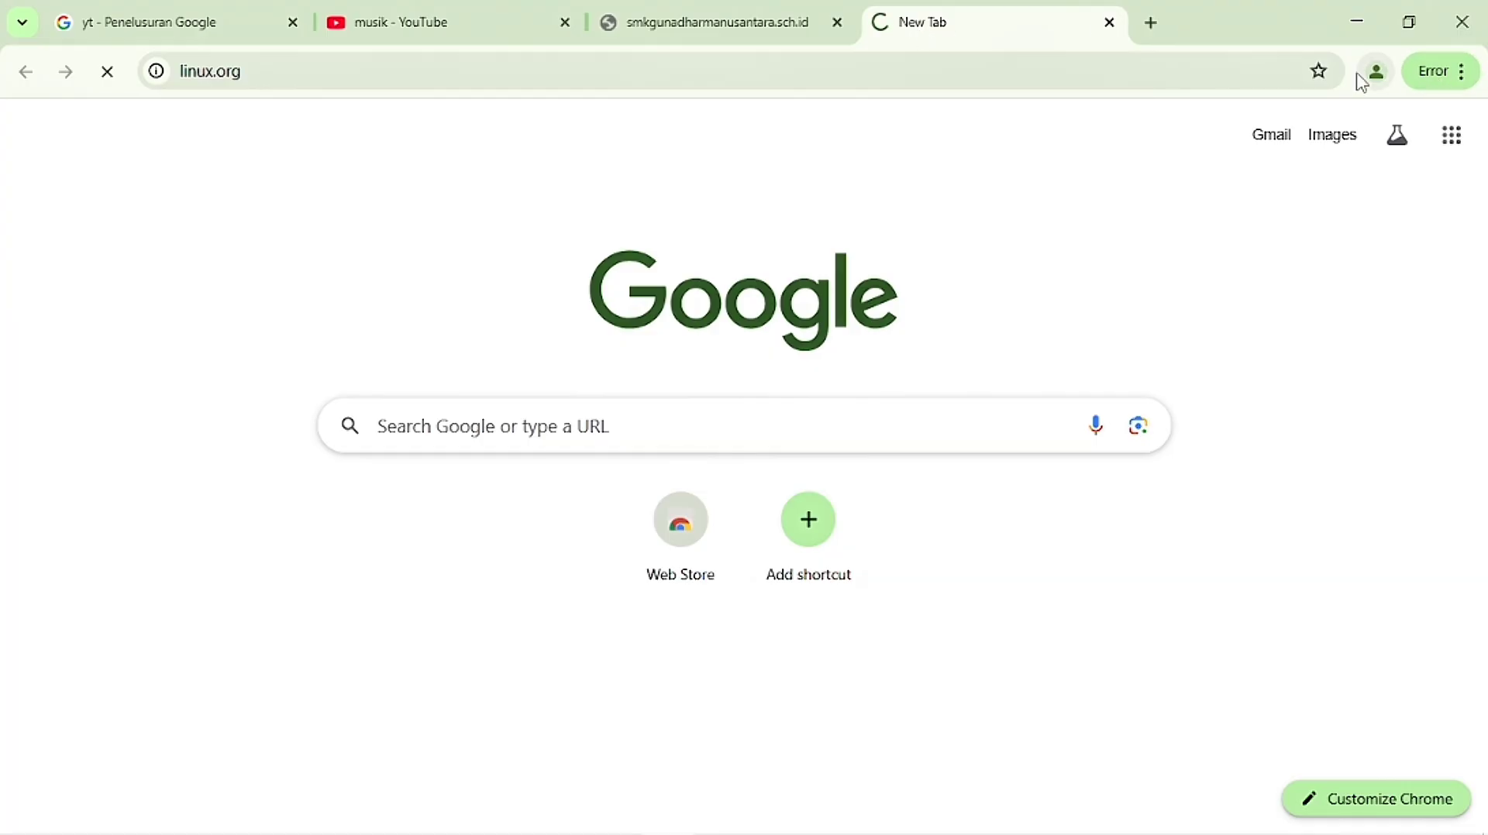
# Step: Minimize Chrome and refresh the desktop
pyautogui.click(1360, 35)
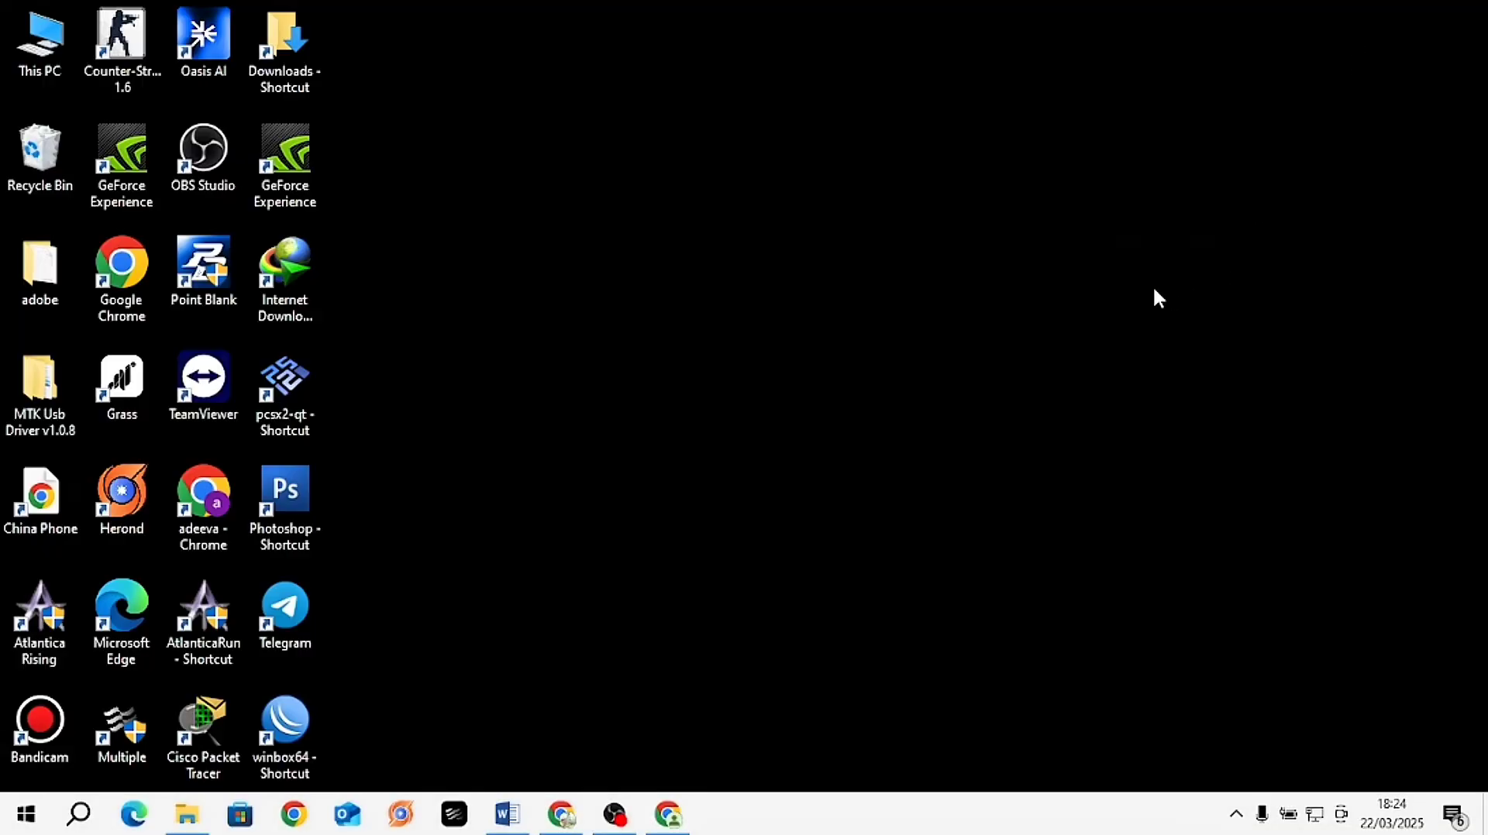
pyautogui.rightClick(1150, 286)
pyautogui.click(1189, 351)
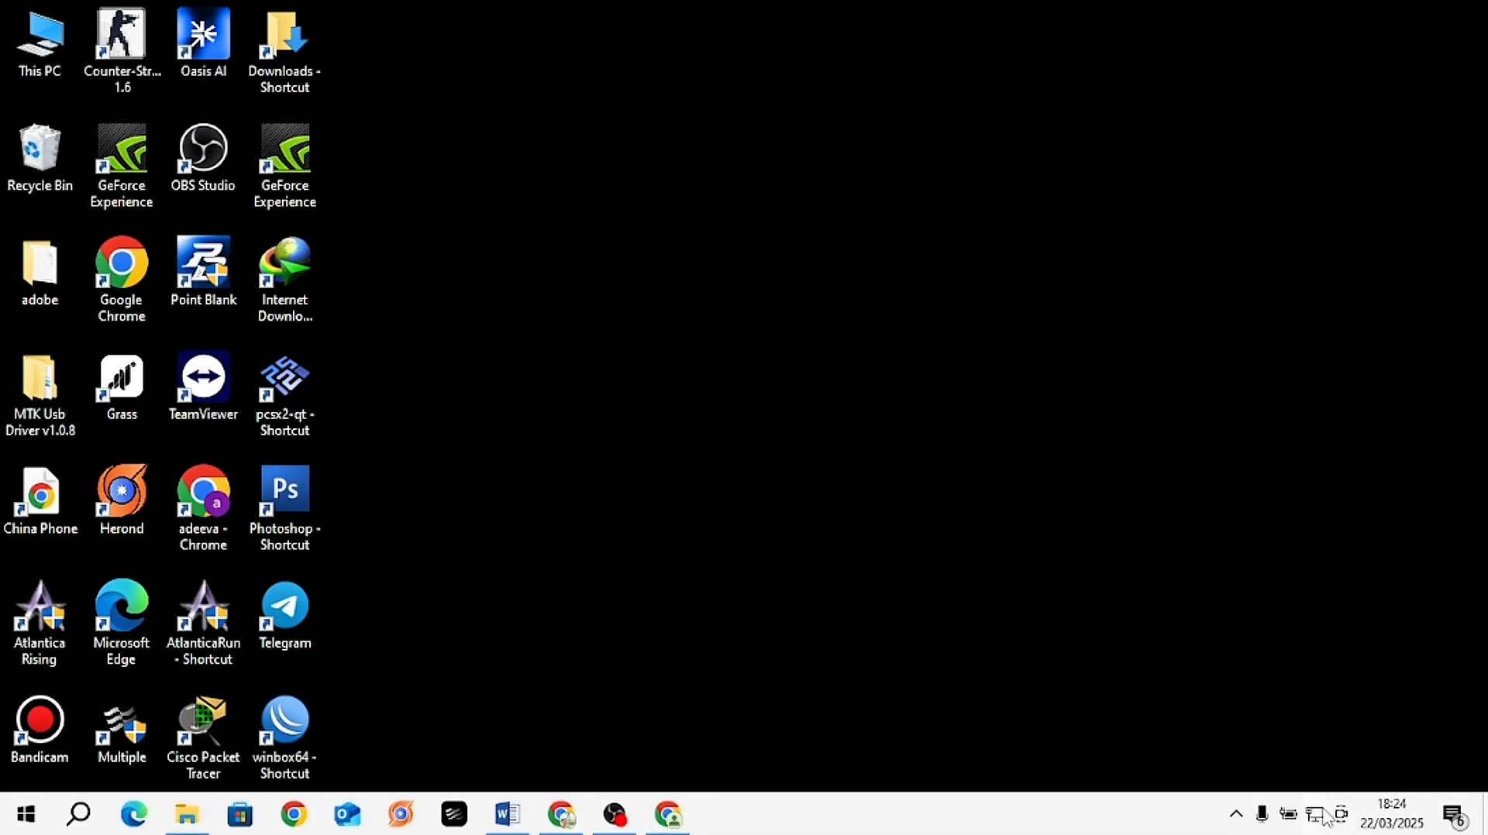
# Step: Connect to the open Proxy-UKK Wi-Fi network with Connect automatically ticked
pyautogui.click(1326, 814)
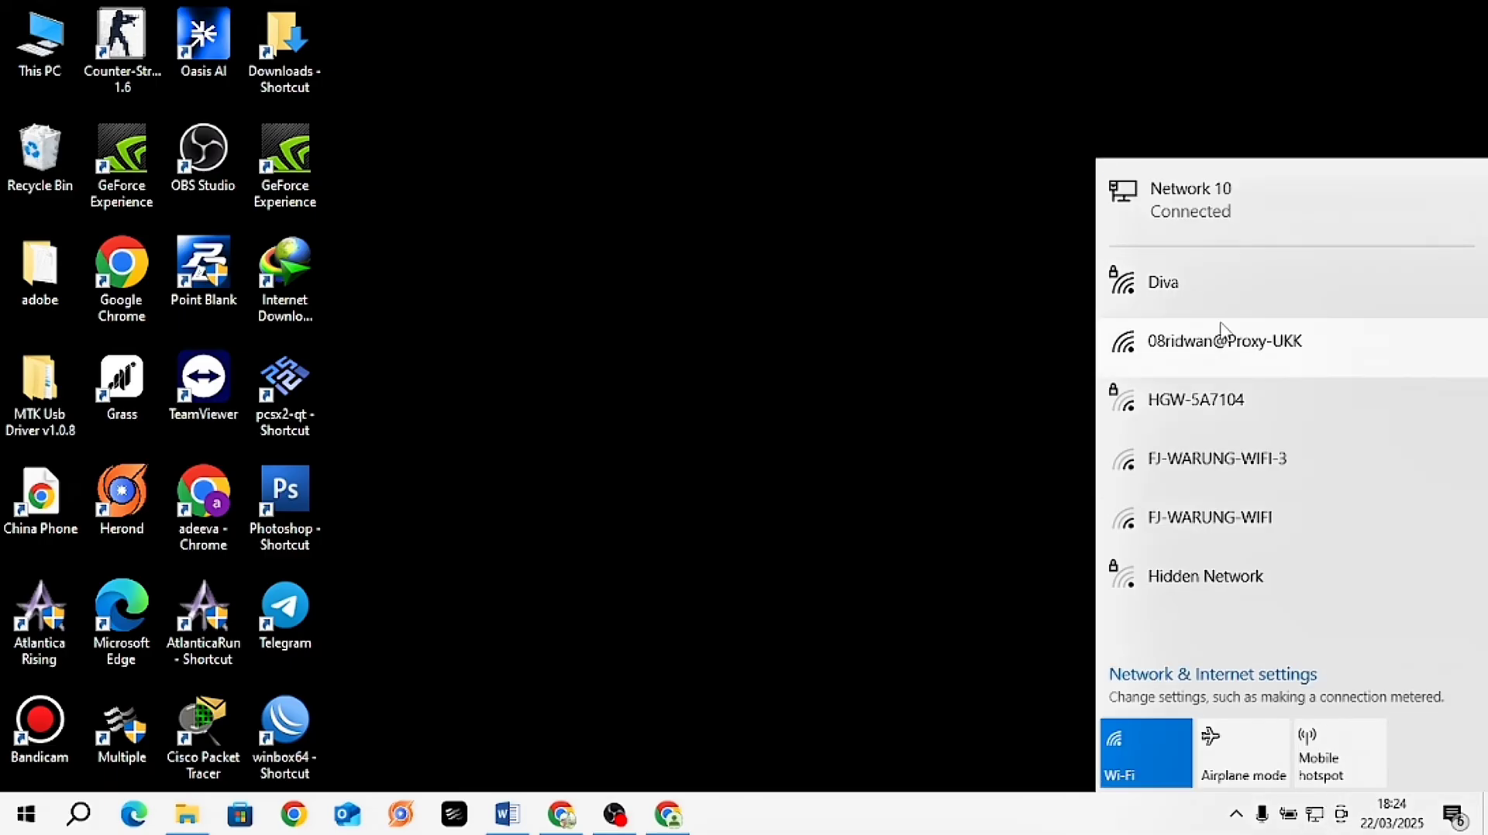
pyautogui.click(1221, 345)
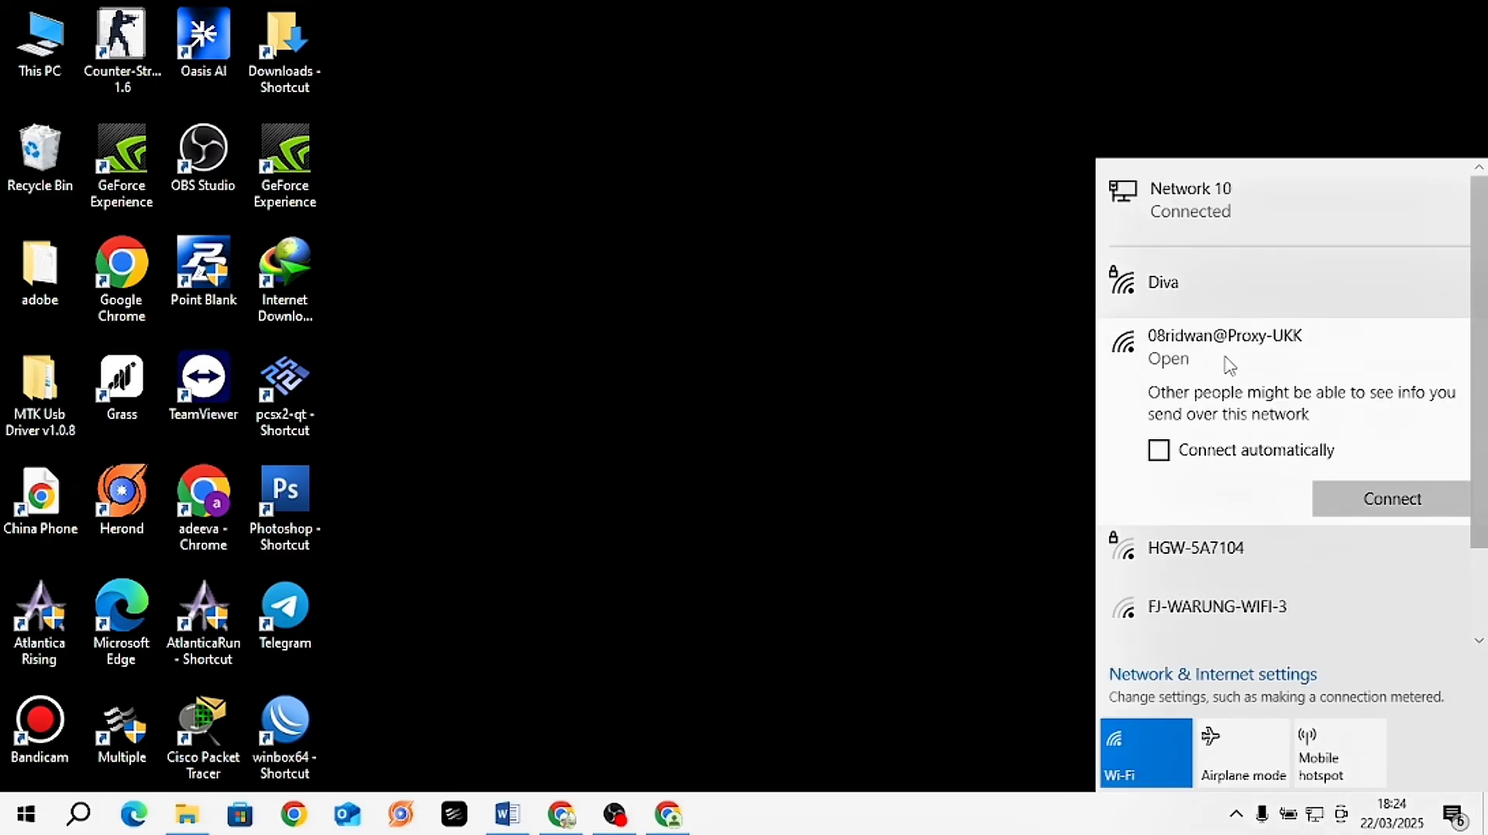
pyautogui.click(1159, 451)
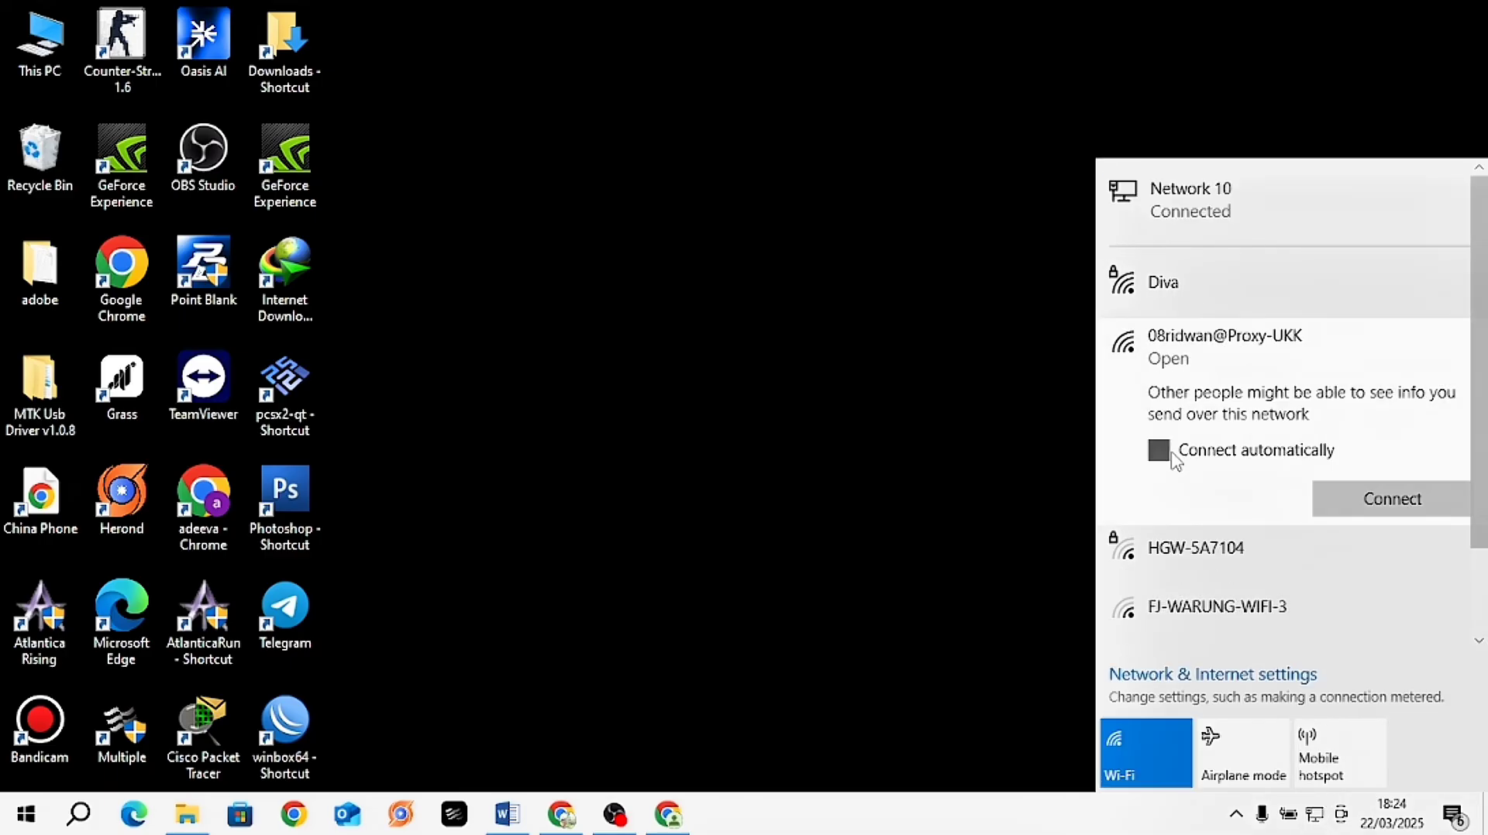
pyautogui.click(1405, 509)
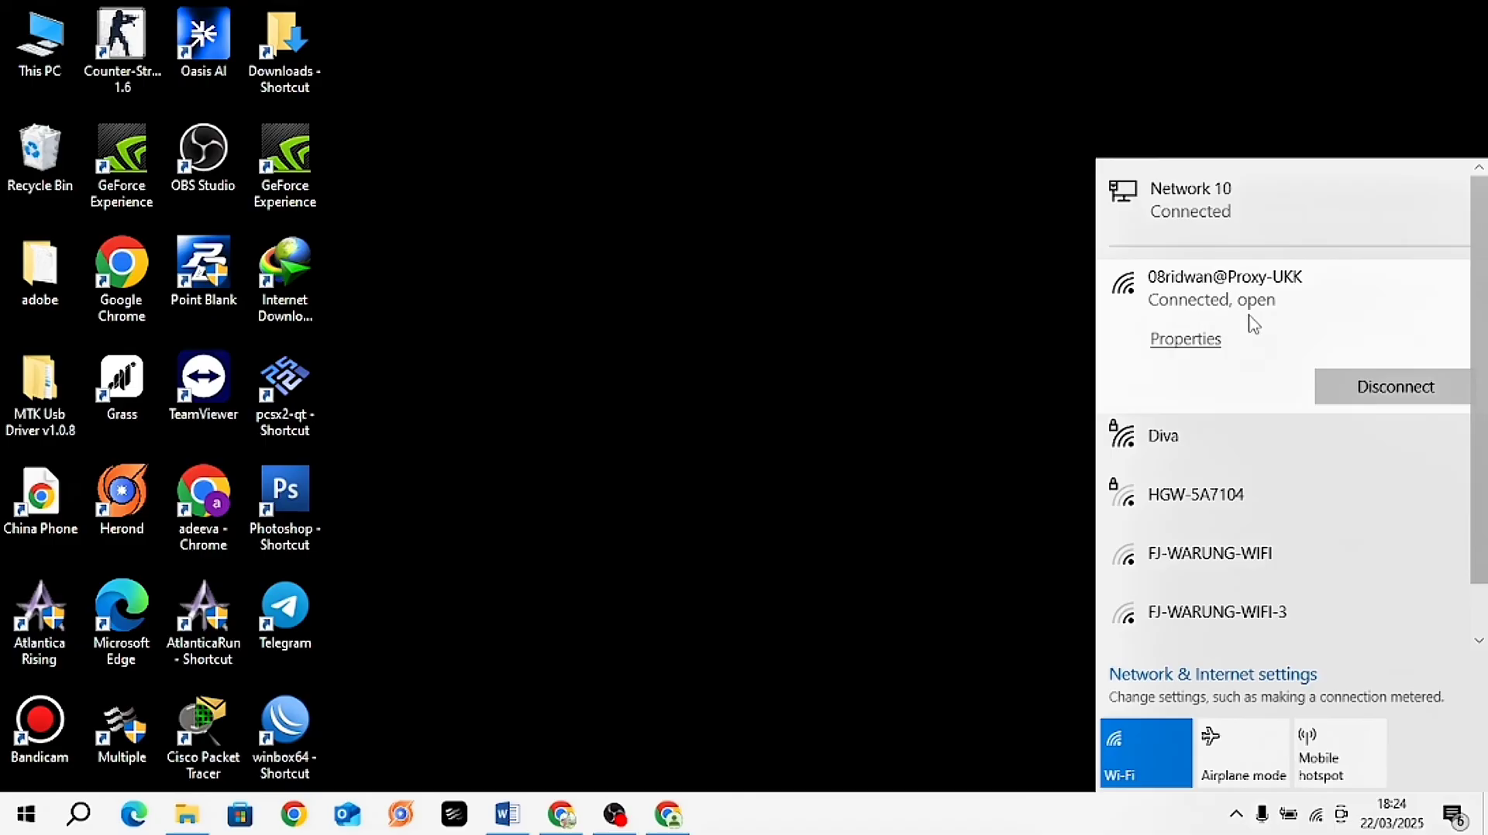
pyautogui.click(880, 371)
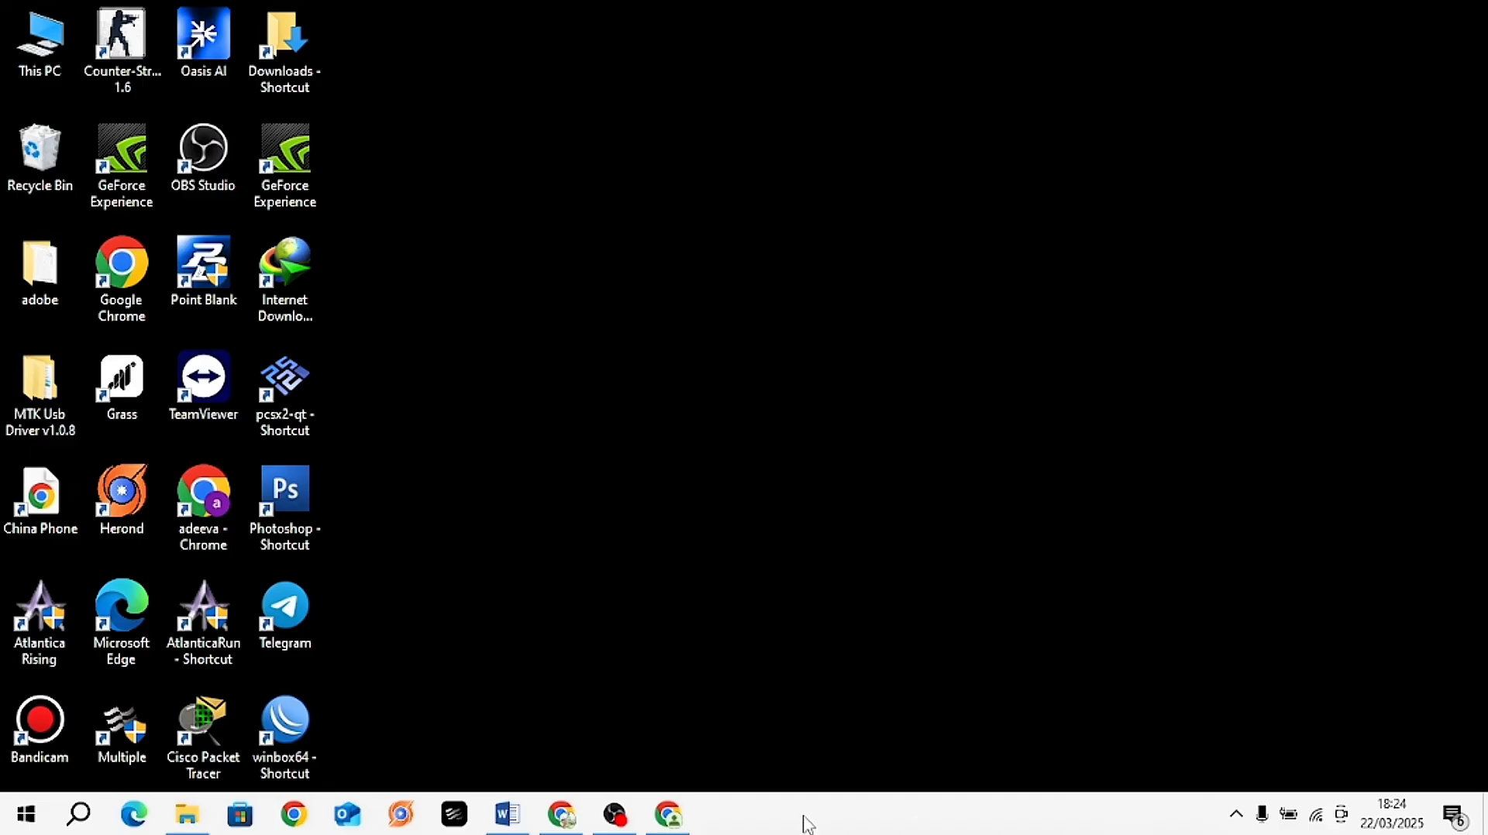
# Step: Restore Chrome and close the school-site and linux.org tabs
pyautogui.click(667, 809)
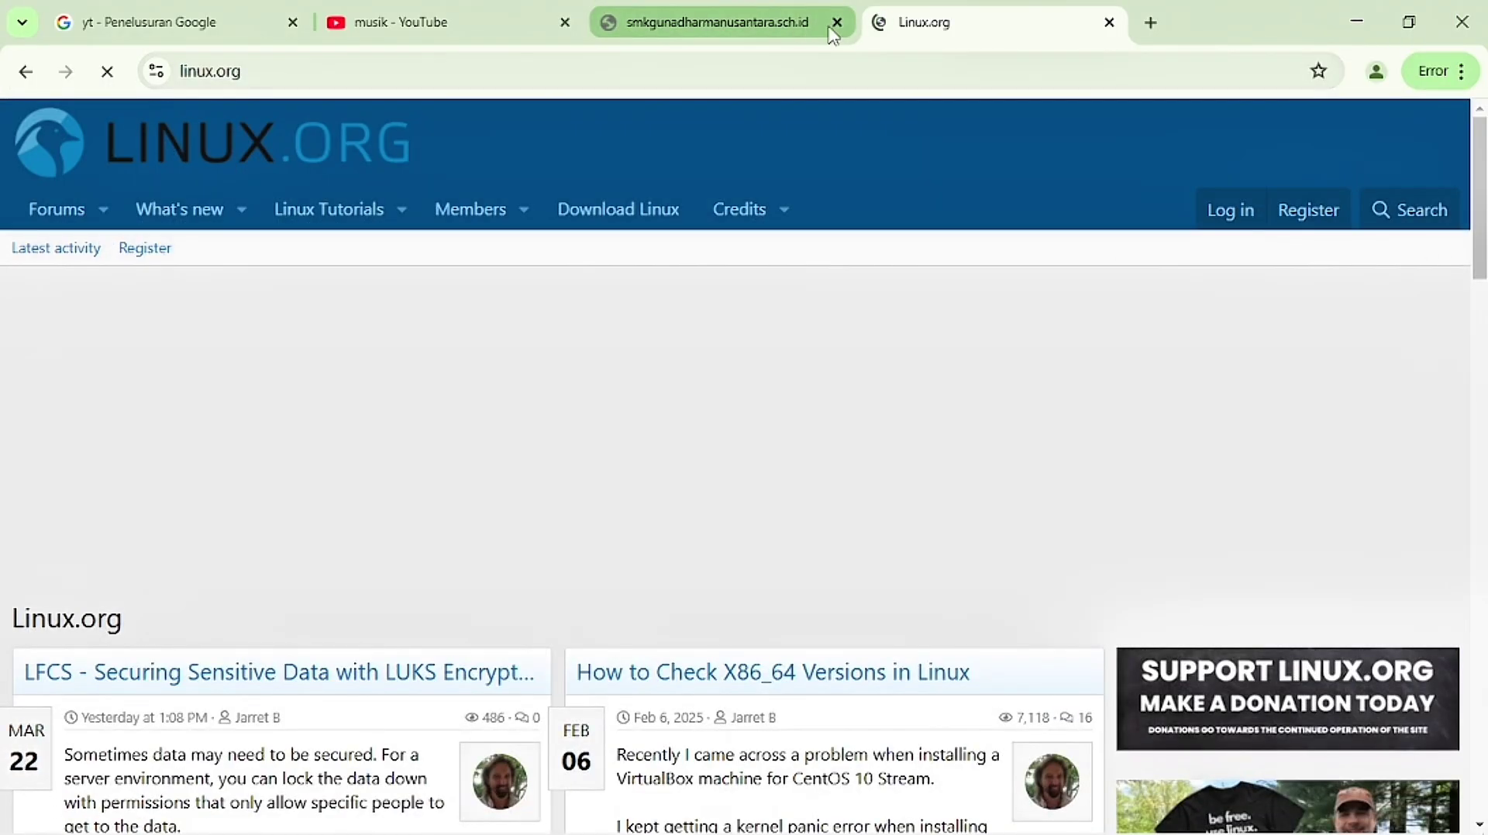
pyautogui.click(837, 24)
pyautogui.click(837, 23)
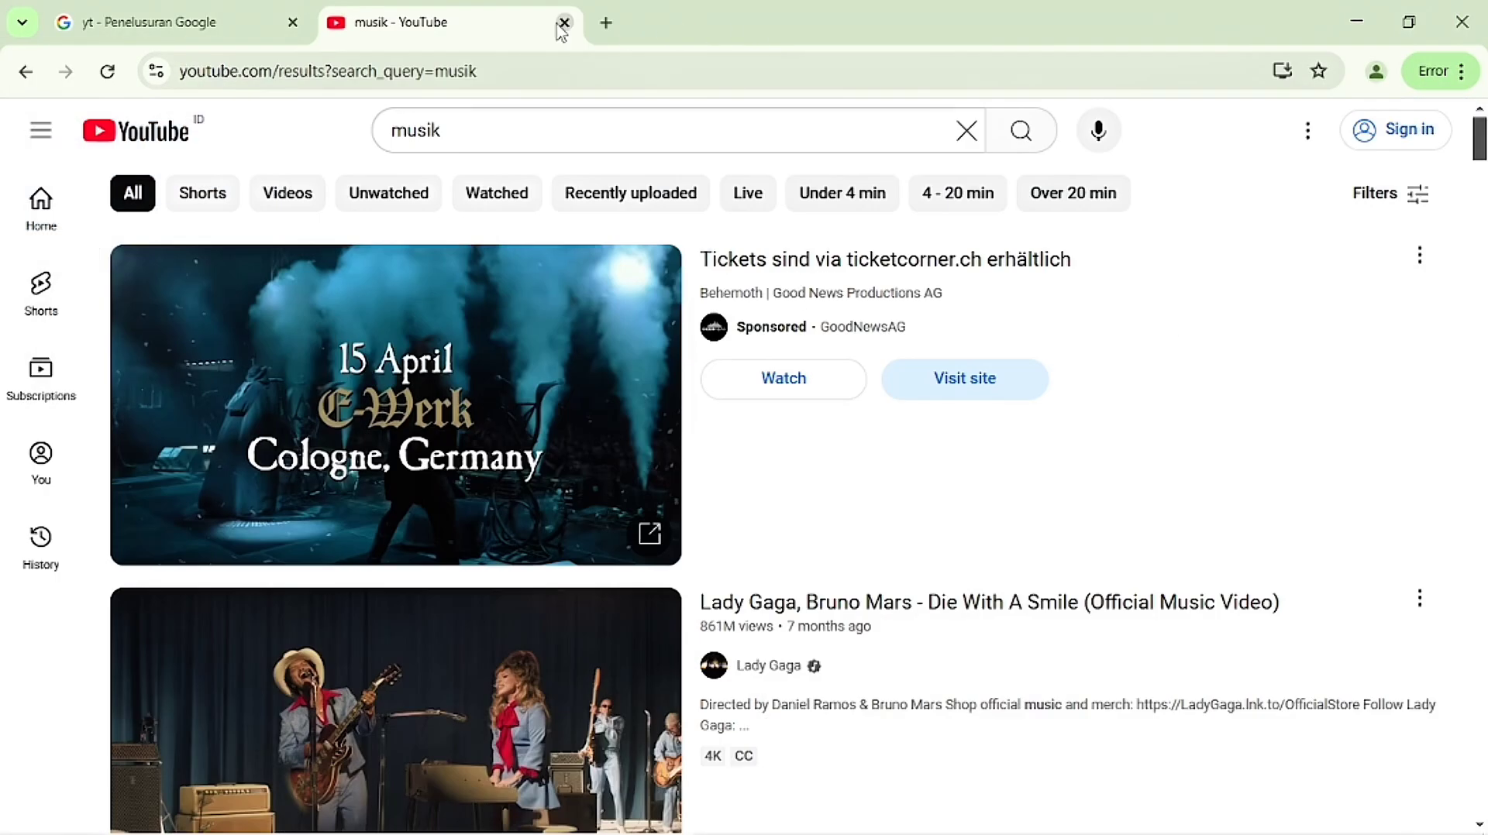
# Step: Close the concert advert page, then the Lagu Cafe Santai video's YouTube tab
pyautogui.click(462, 457)
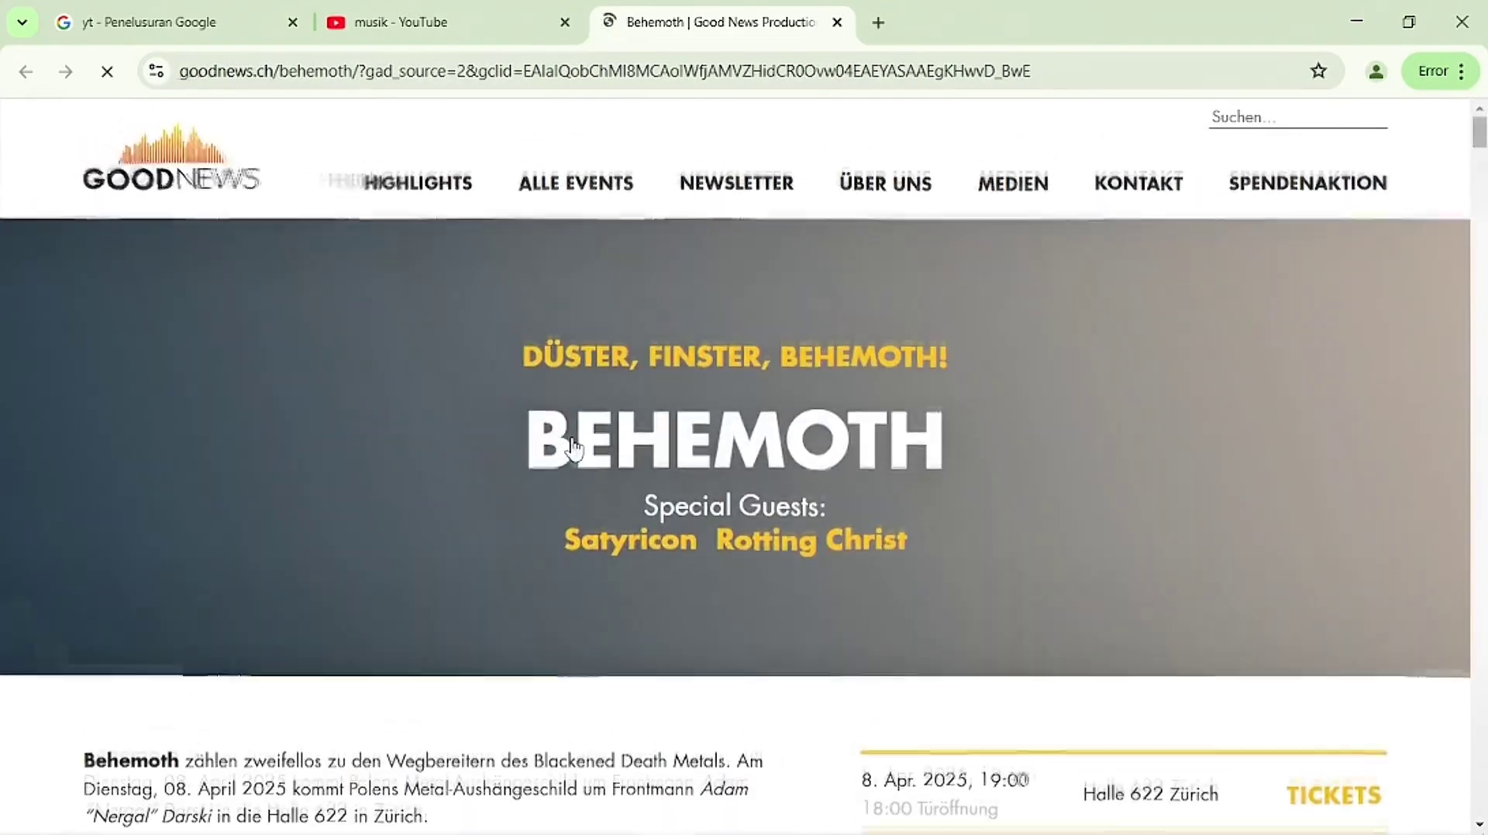
pyautogui.click(838, 25)
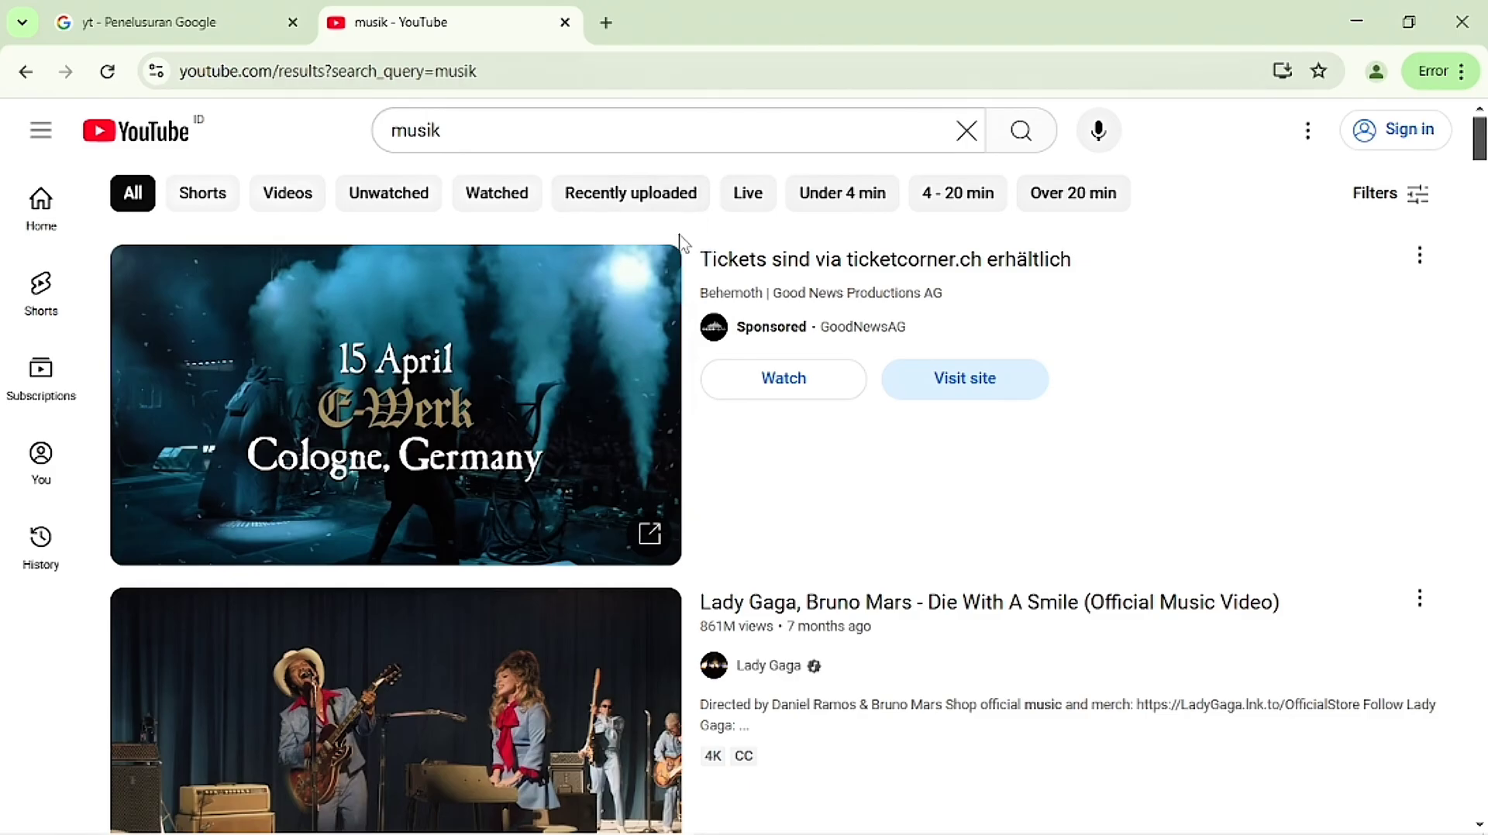
pyautogui.scroll(-4, 534, 511)
pyautogui.click(465, 620)
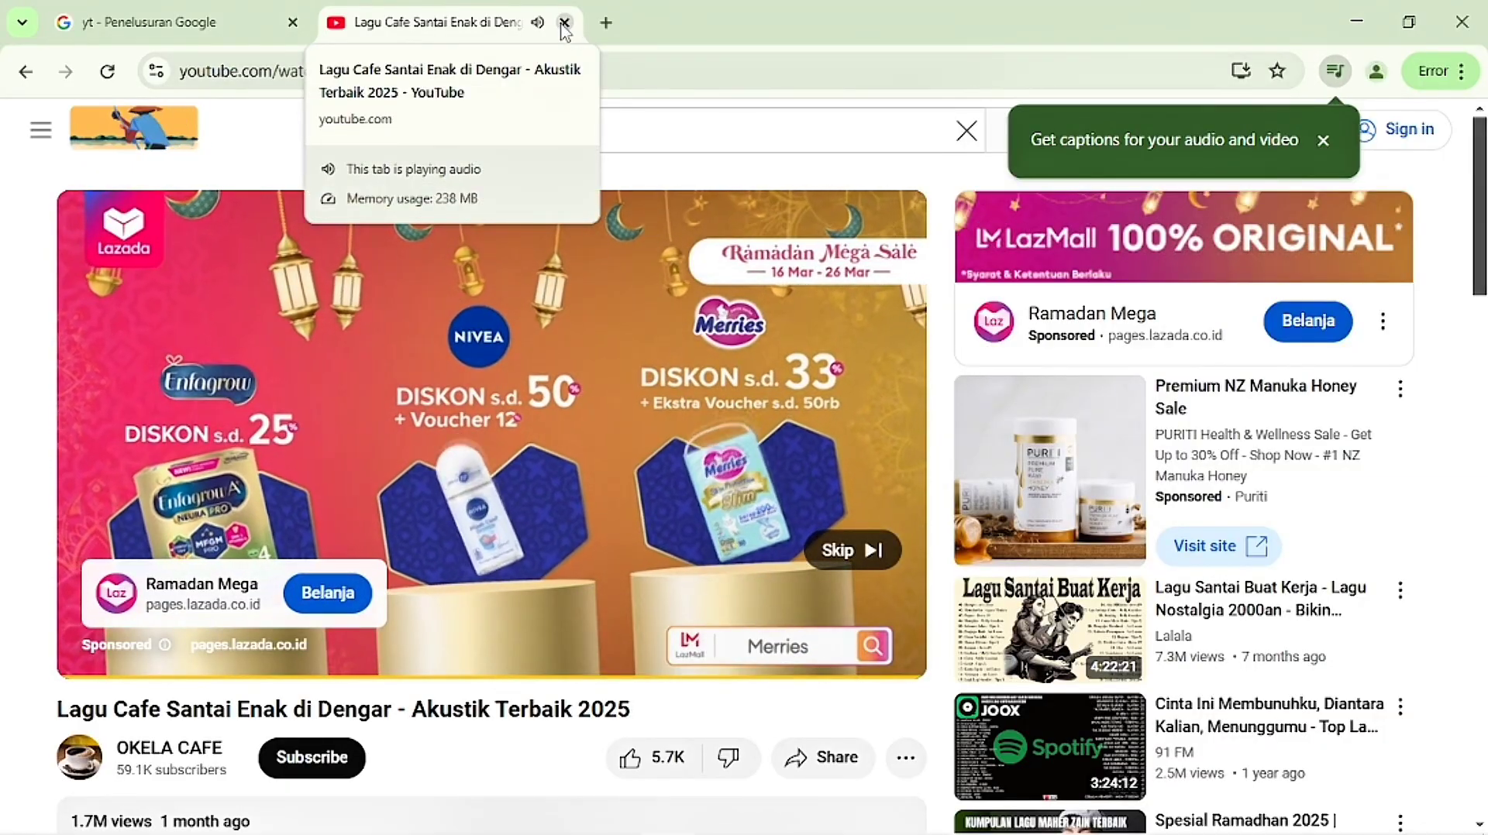
pyautogui.click(564, 23)
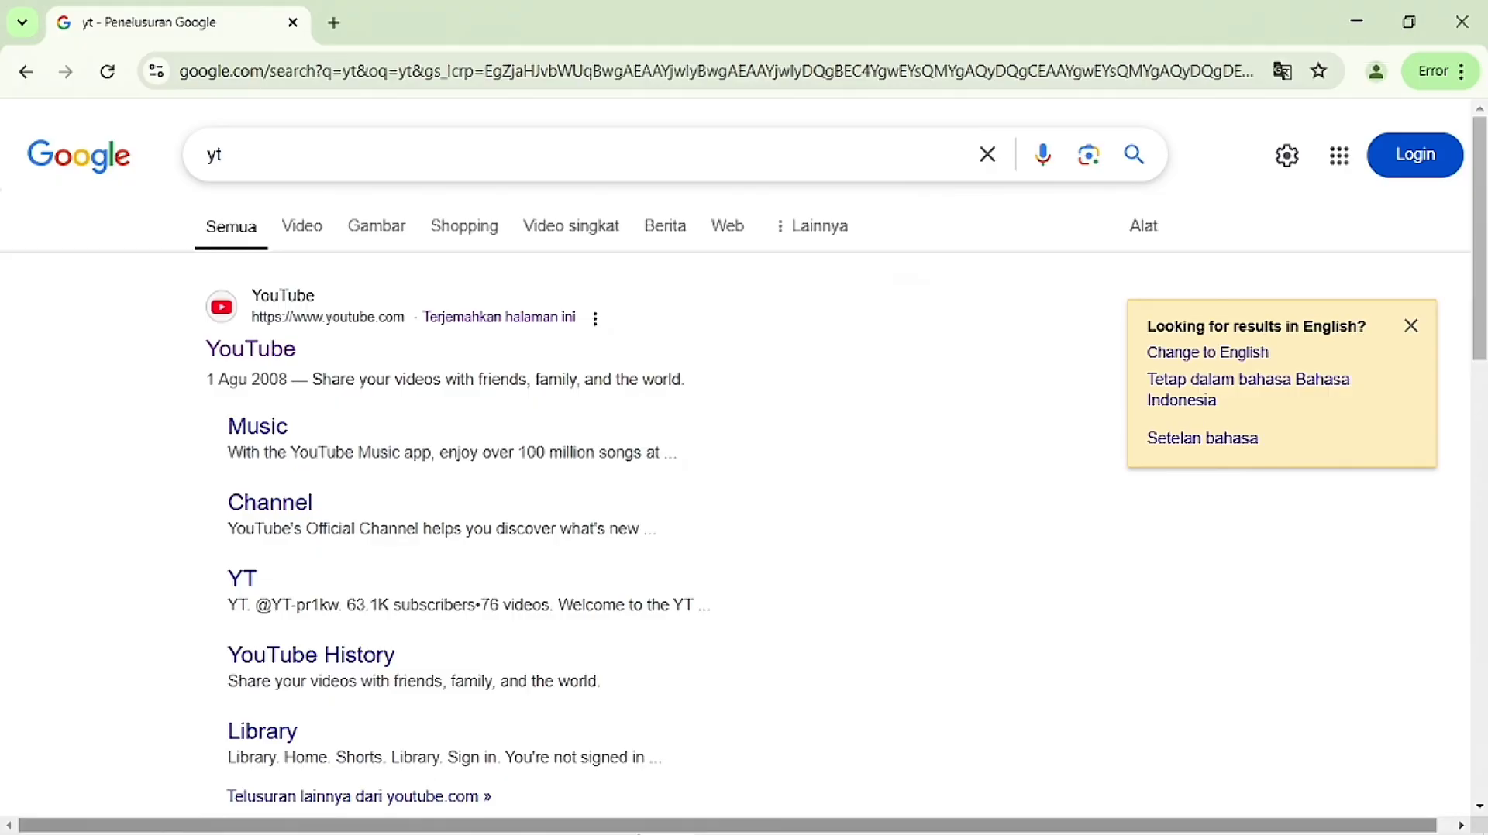
pyautogui.moveTo(86, 788)
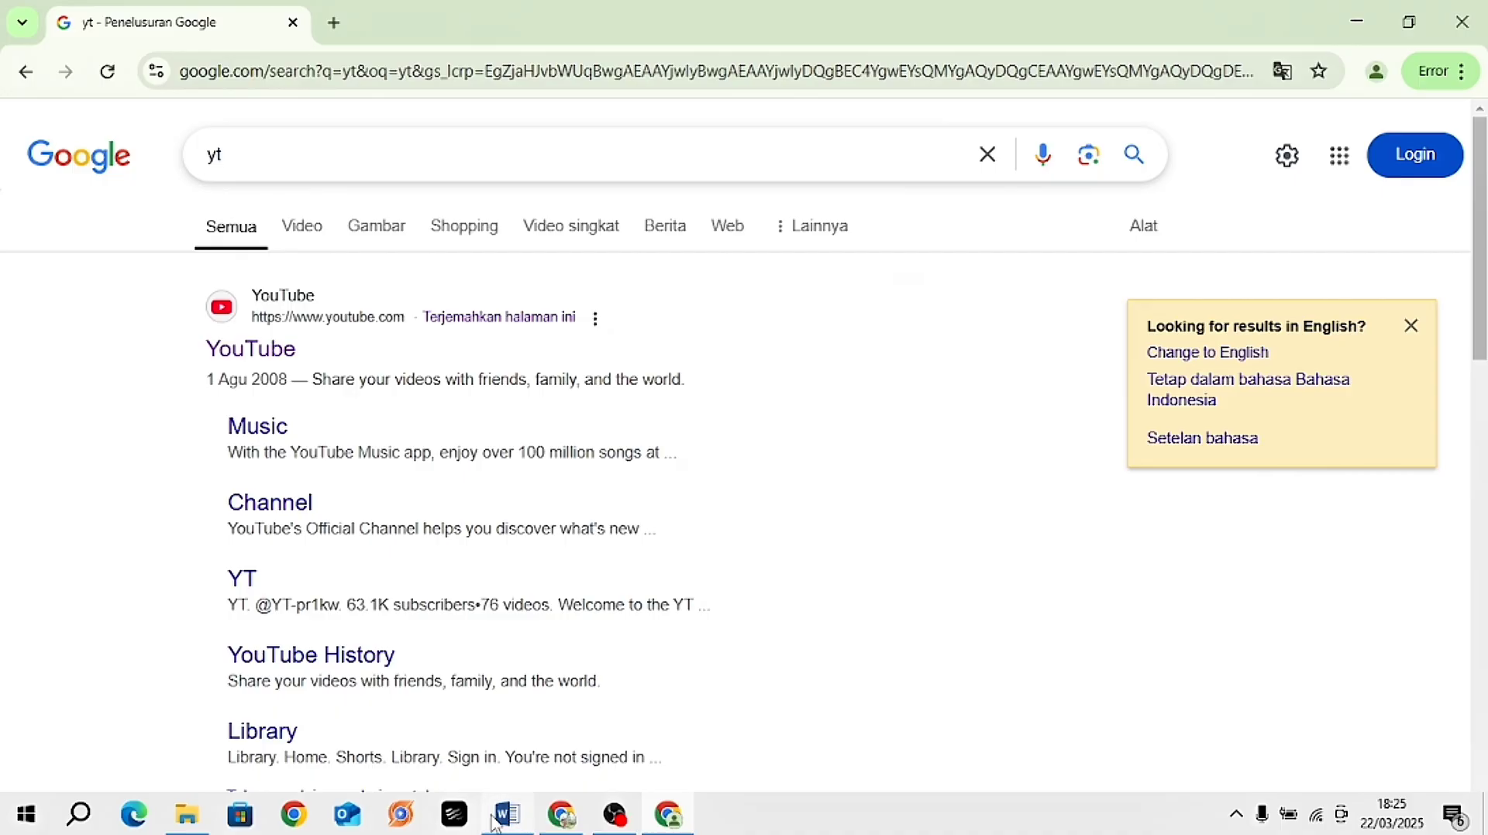